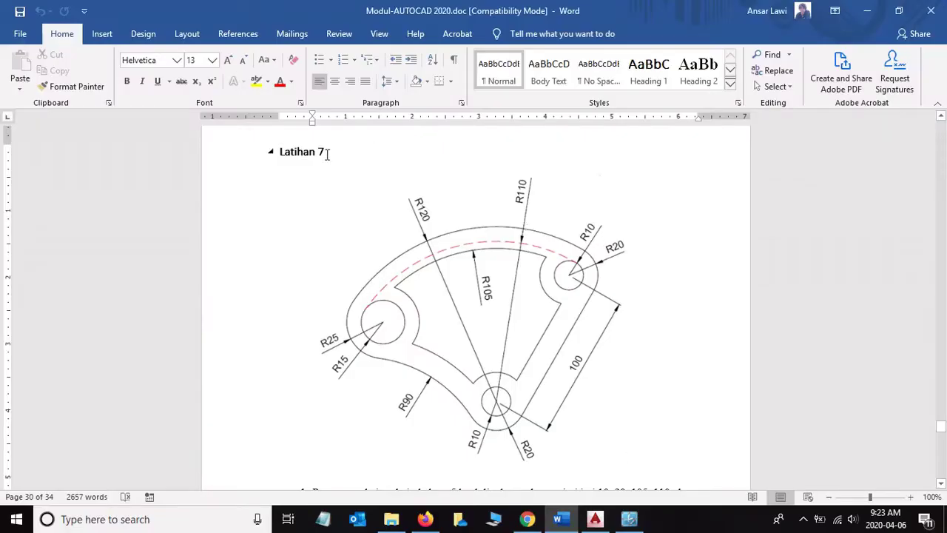
- Find step 1's circle radii (10, 20, 105, 110, 120) in the Latihan 7 tutorial
left_click_drag(327, 151, 274, 150)
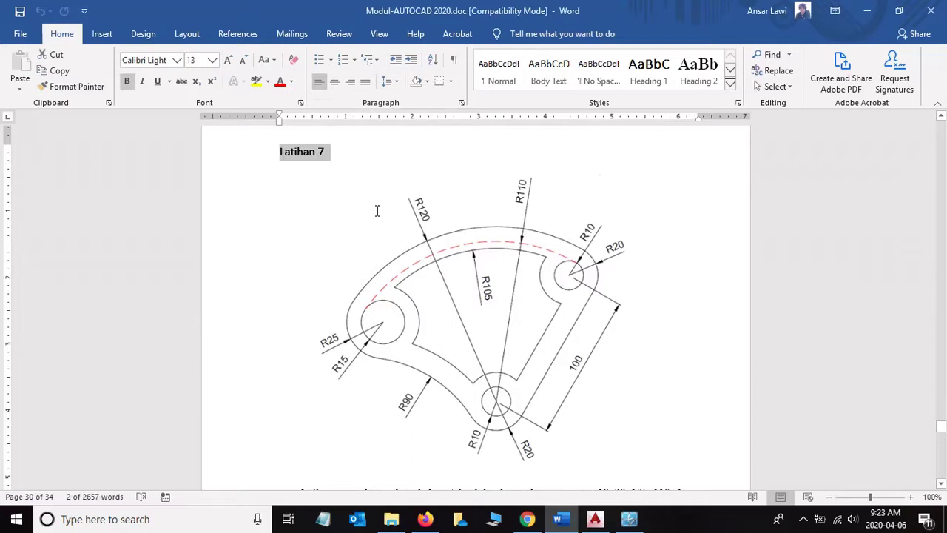
key("alt+Tab")
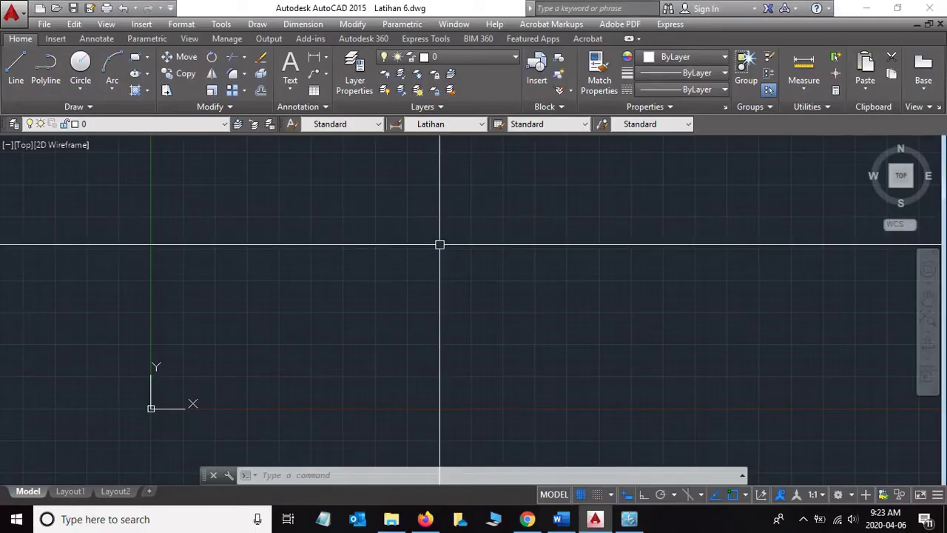
key("alt+Tab")
scroll(498, 296, "down", 3)
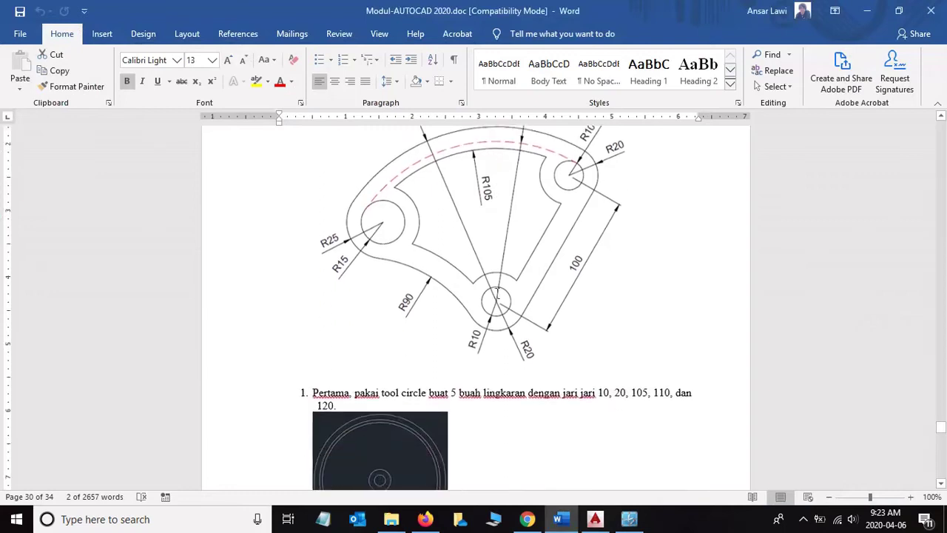
scroll(497, 292, "down", 3)
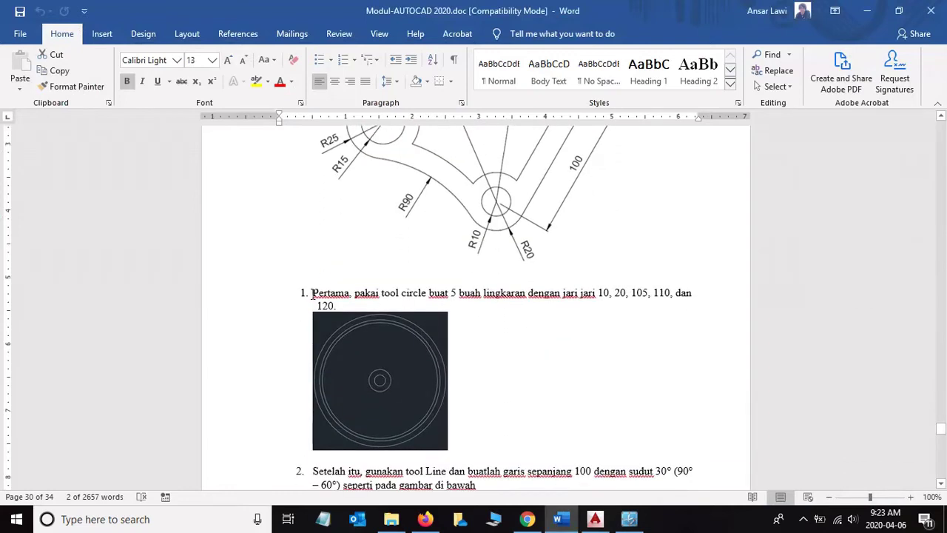
left_click_drag(312, 293, 371, 304)
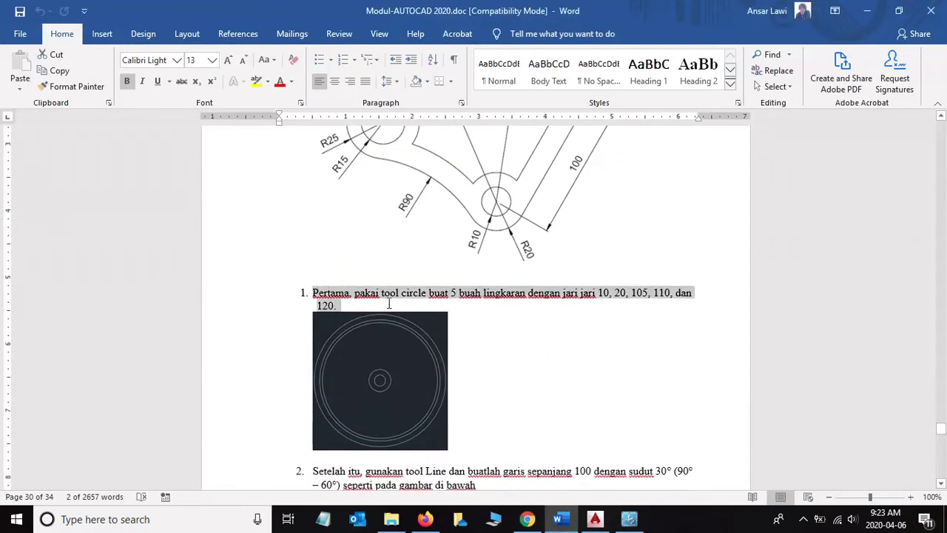
left_click(610, 293)
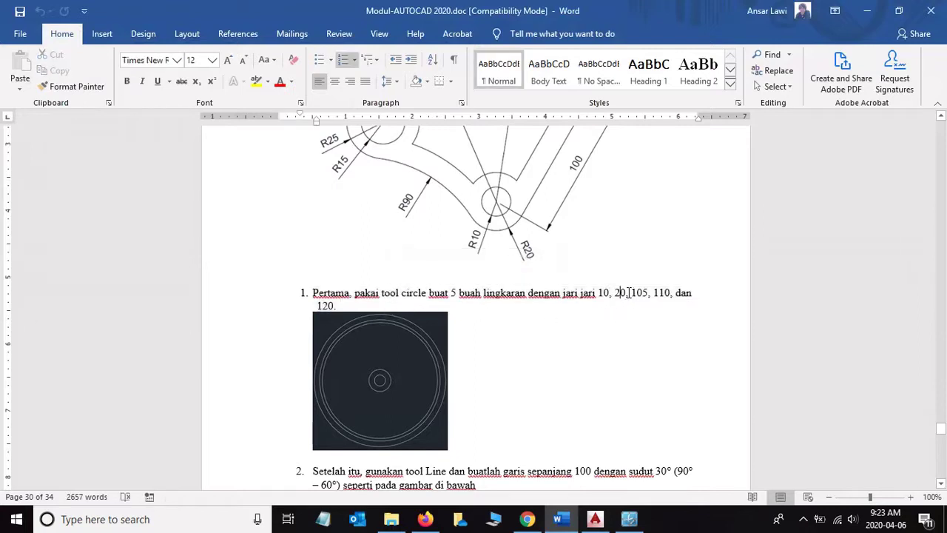
left_click_drag(629, 293, 600, 293)
- Draw two concentric circles of radius 10 and 20 at one centre
key("alt+Tab")
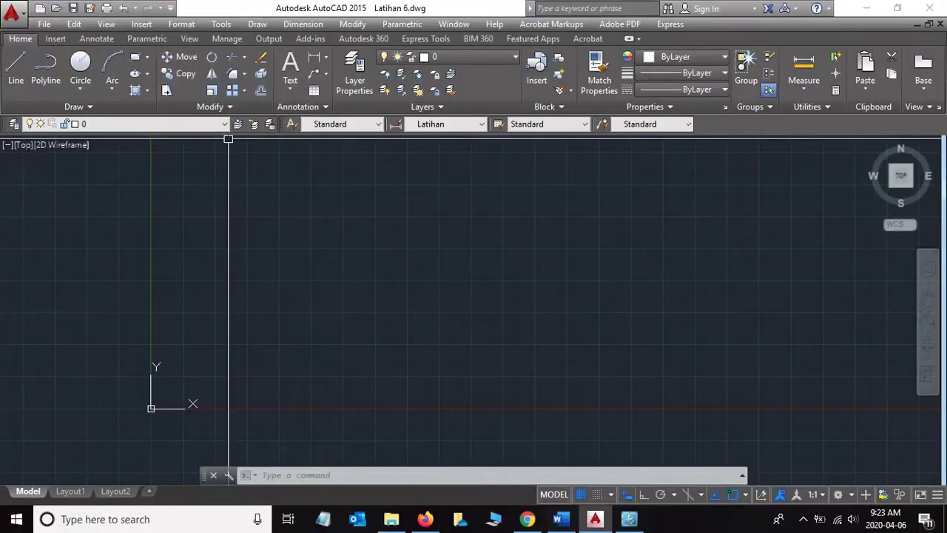
left_click(80, 63)
left_click(534, 281)
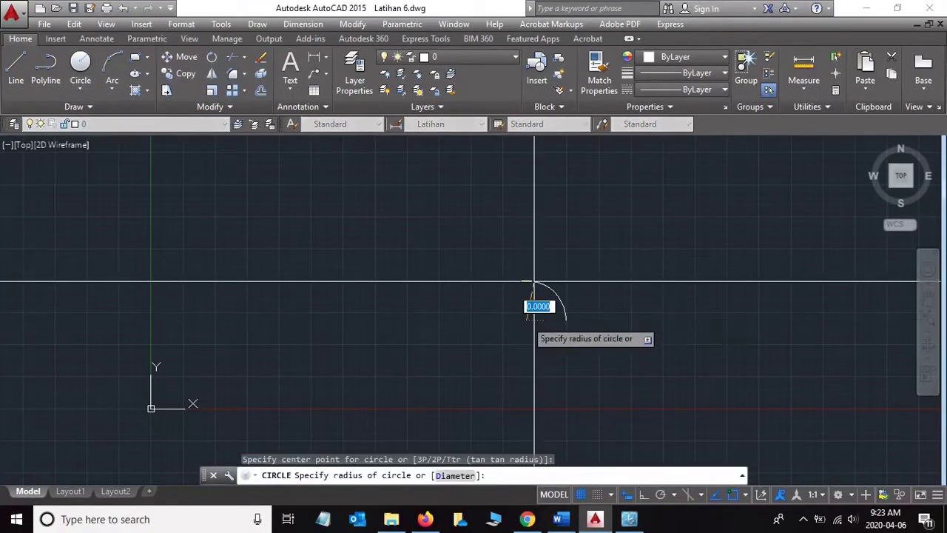
type("10")
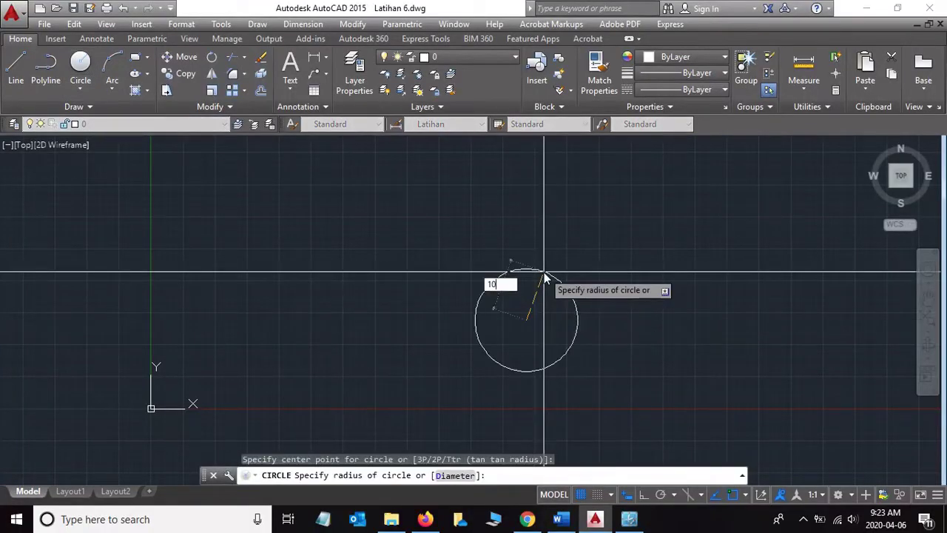
key("Return")
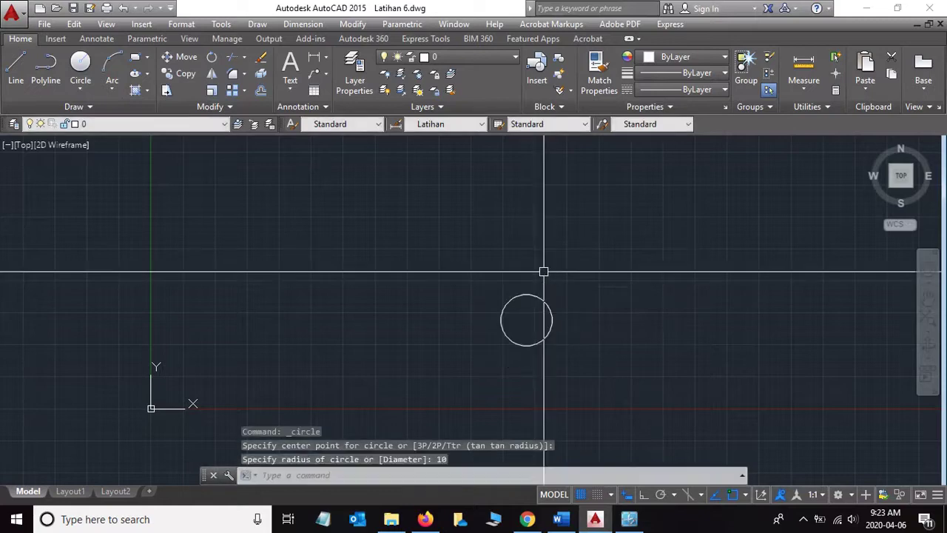
key("Return")
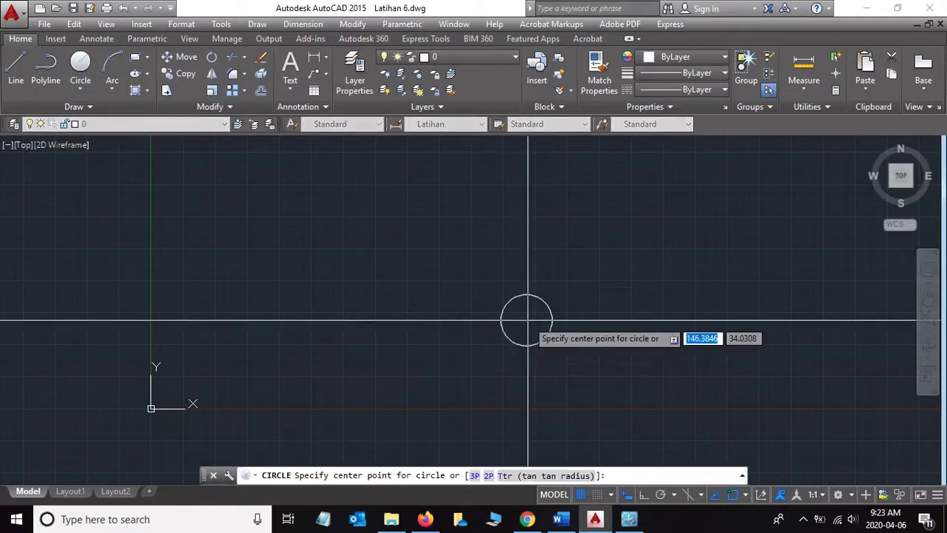
left_click(527, 320)
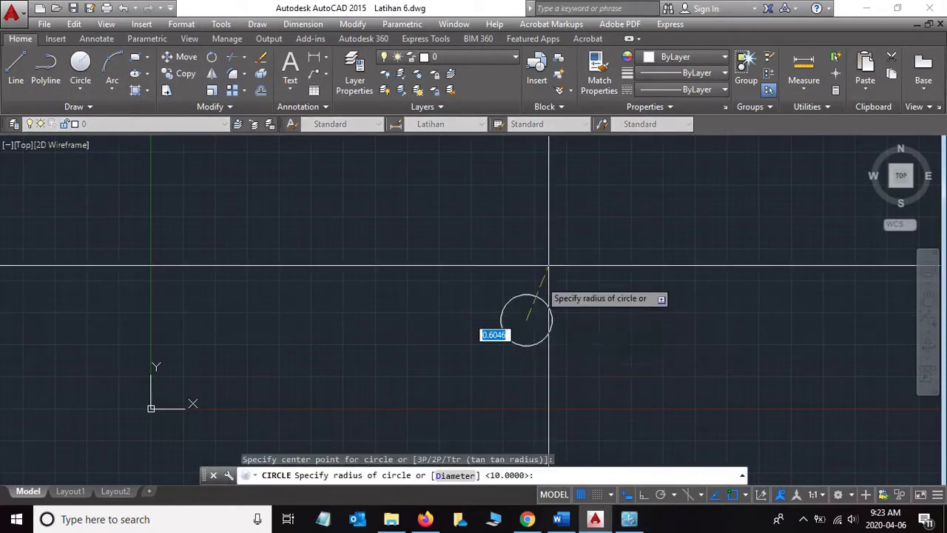
type("20")
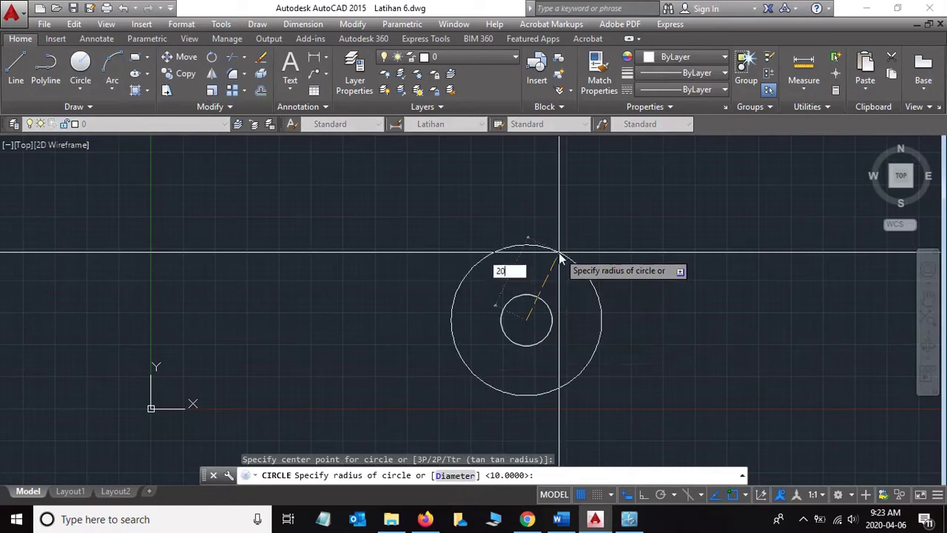
key("Return")
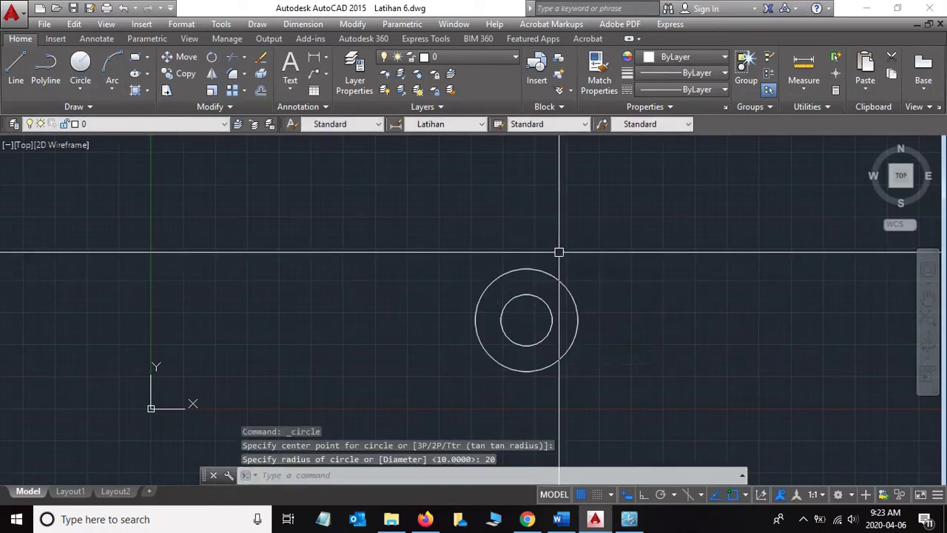
- Look up radii 105 and 110, then add a radius-105 circle at the shared centre
left_click(561, 519)
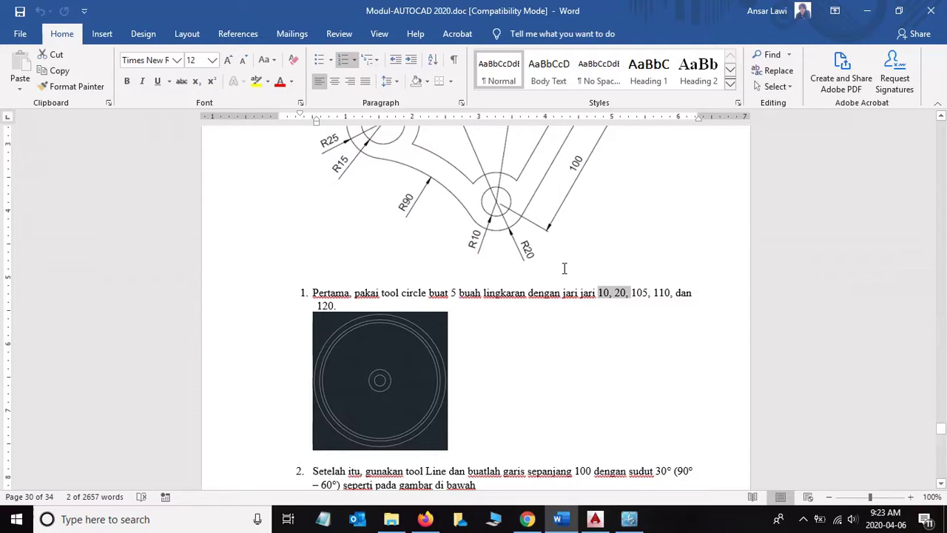
left_click(642, 295)
left_click_drag(643, 295, 671, 295)
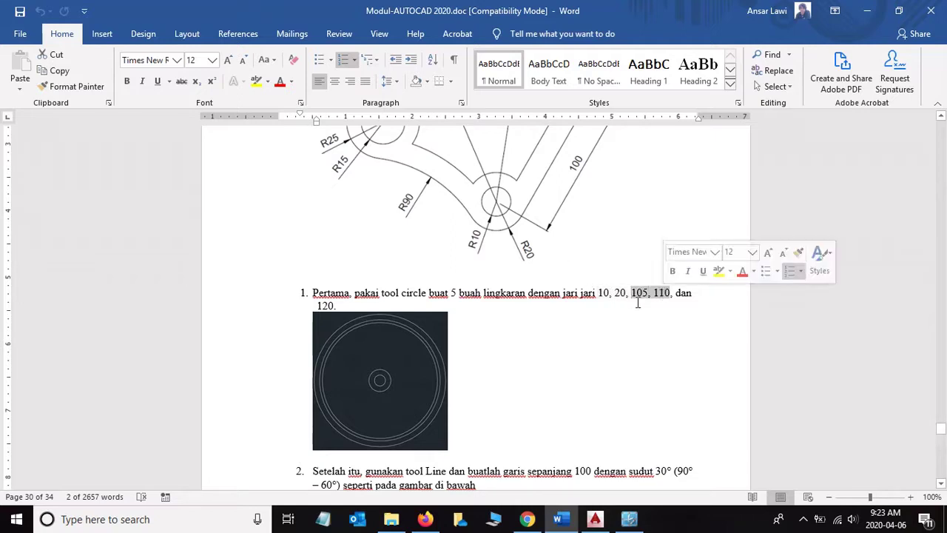
key("alt+Tab")
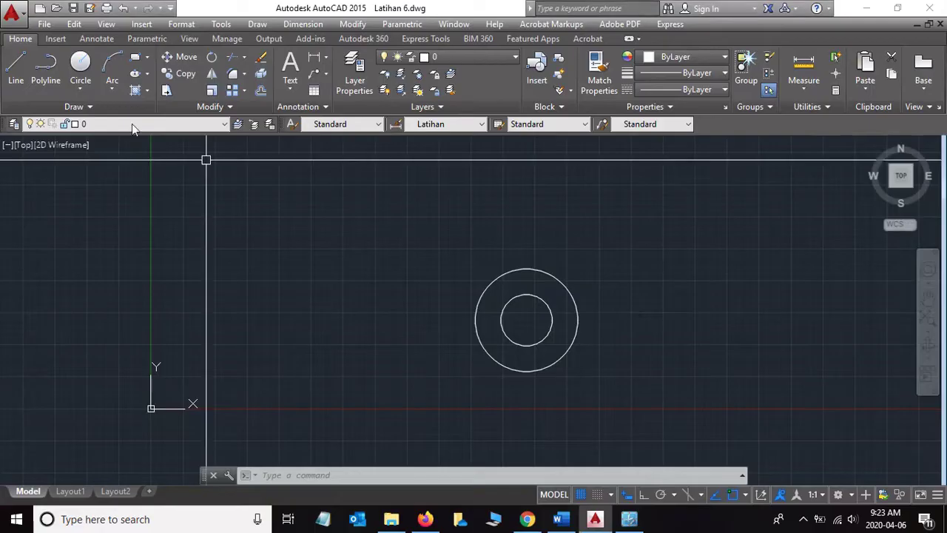
left_click(80, 66)
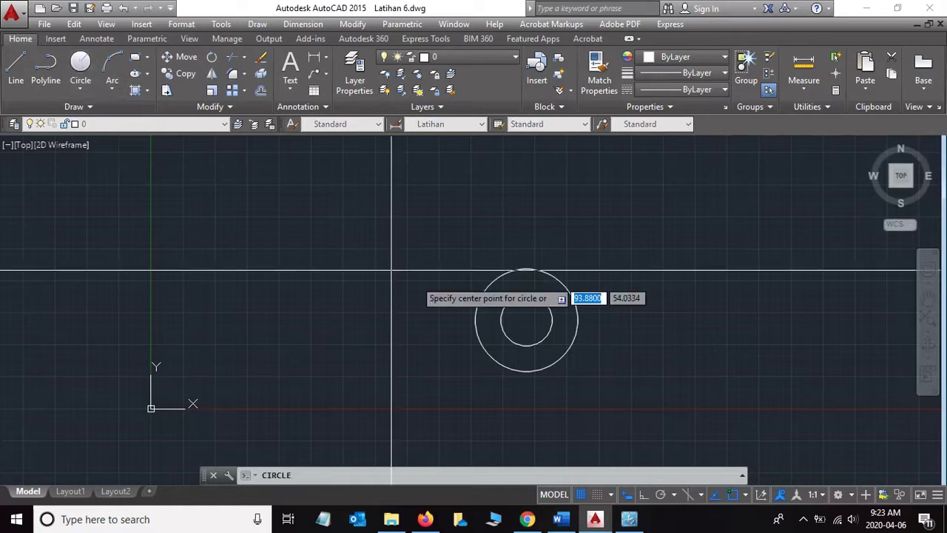
left_click(526, 320)
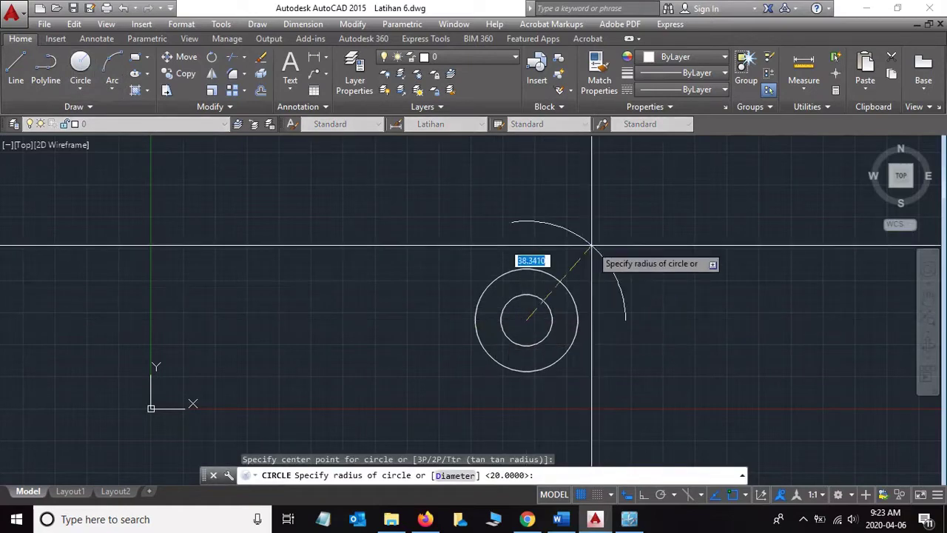
type("105")
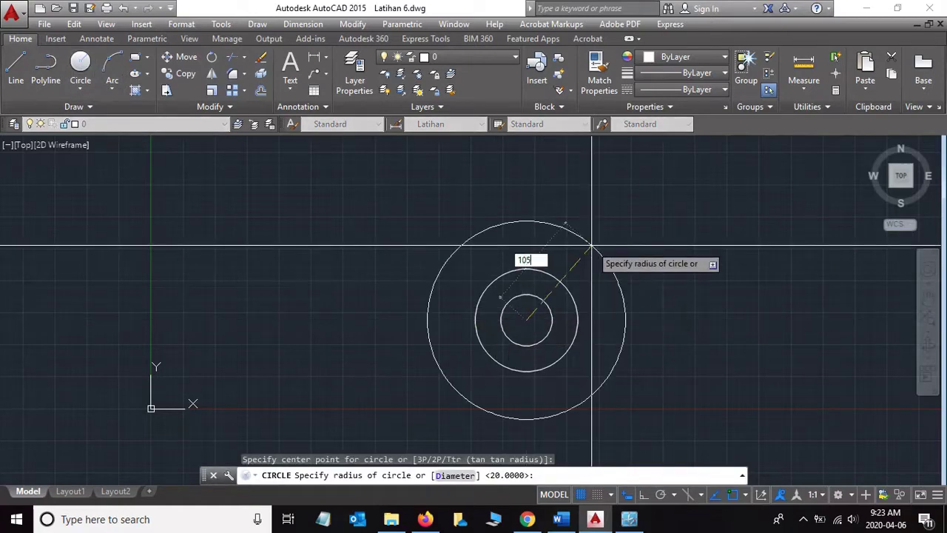
key("Return")
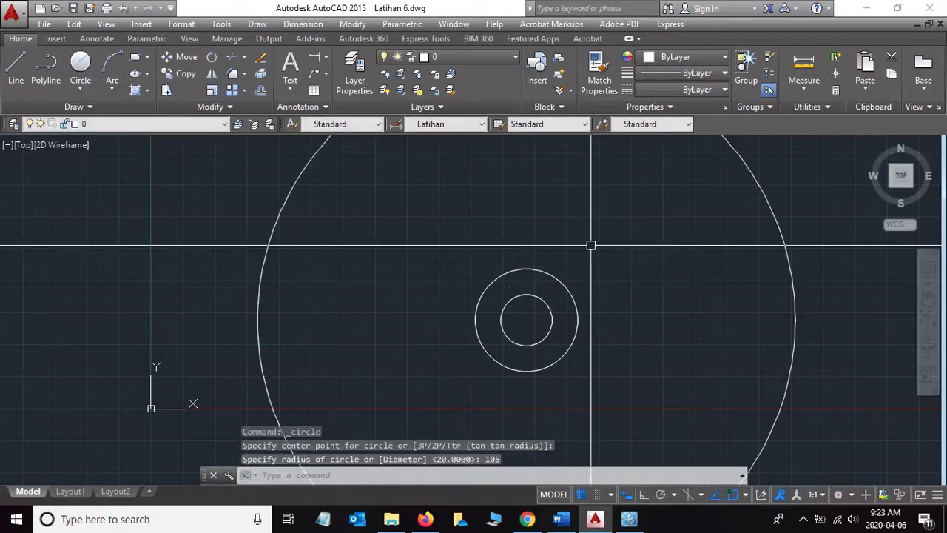
scroll(594, 244, "down", 2)
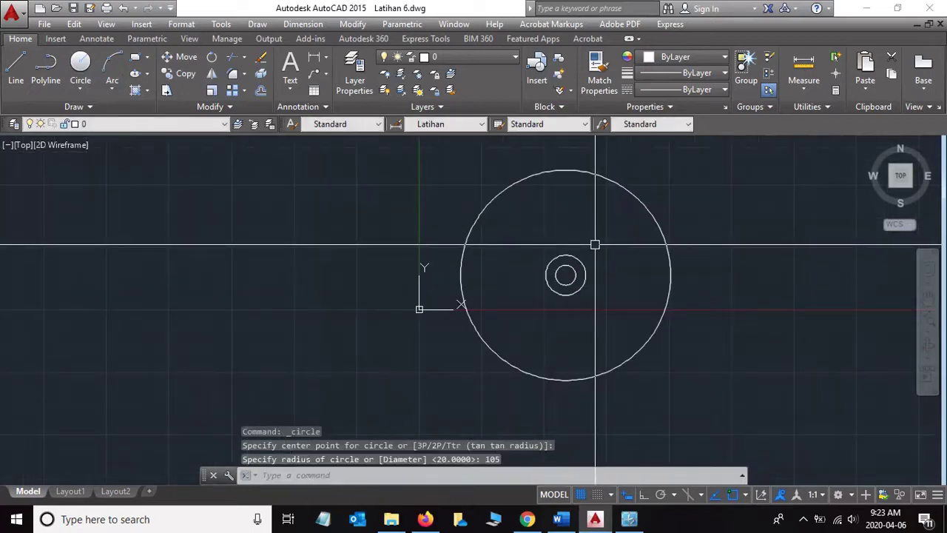
- Add a radius-110 circle around the same centre
key("alt+Tab")
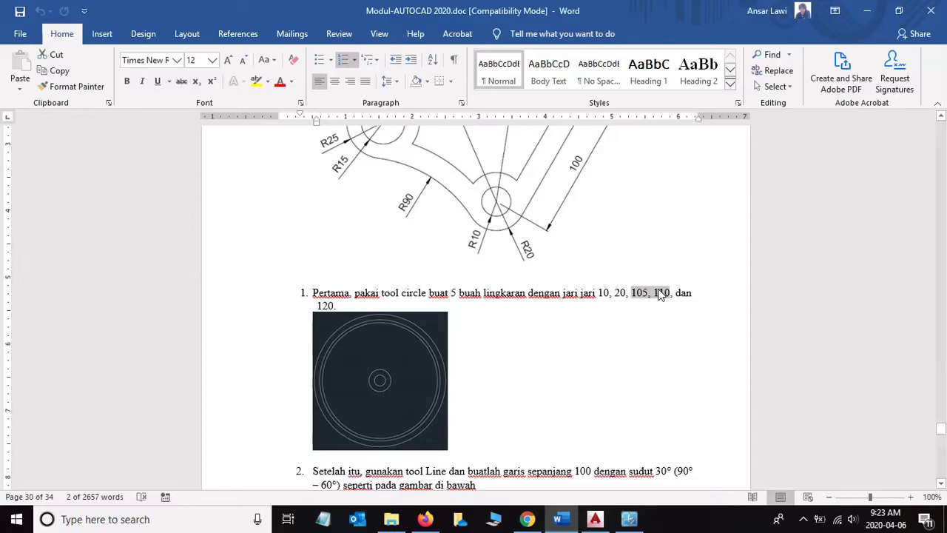
key("alt+Tab")
left_click(80, 65)
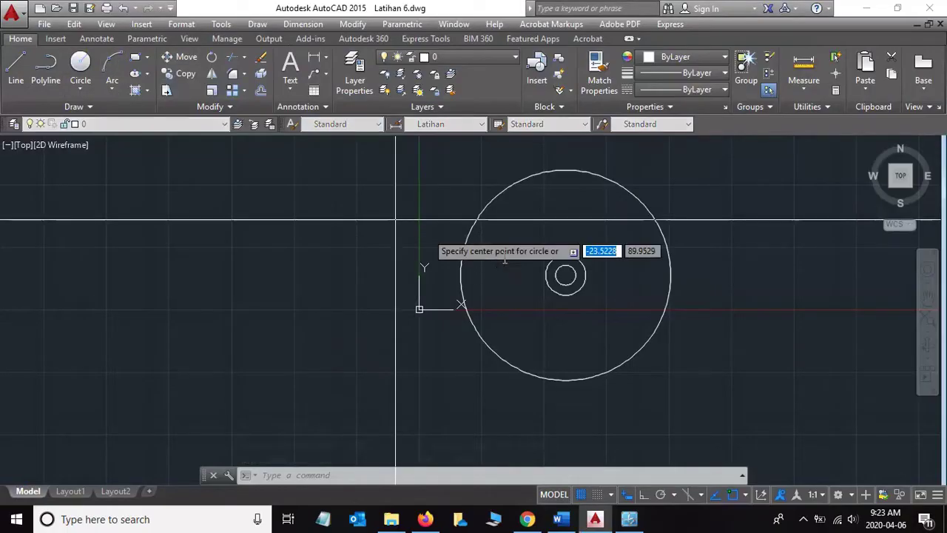
left_click(566, 275)
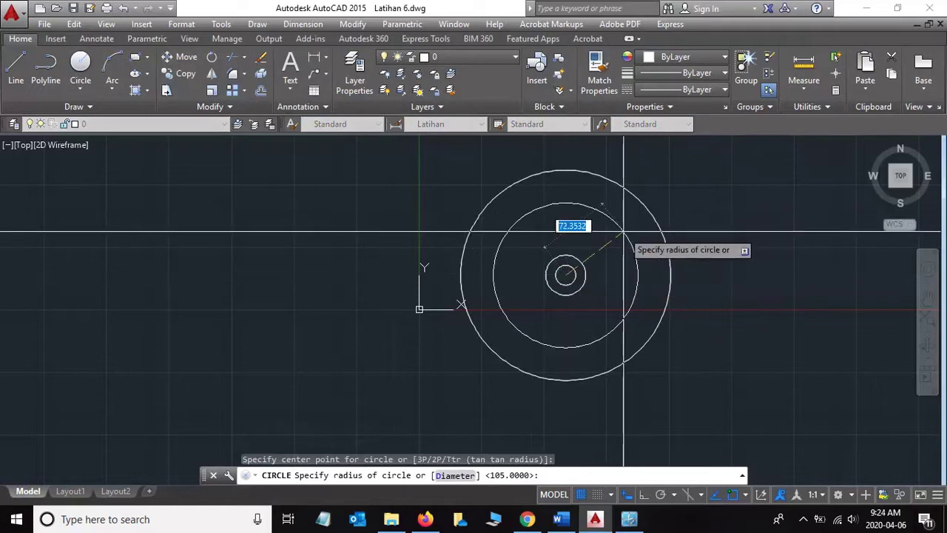
type("110")
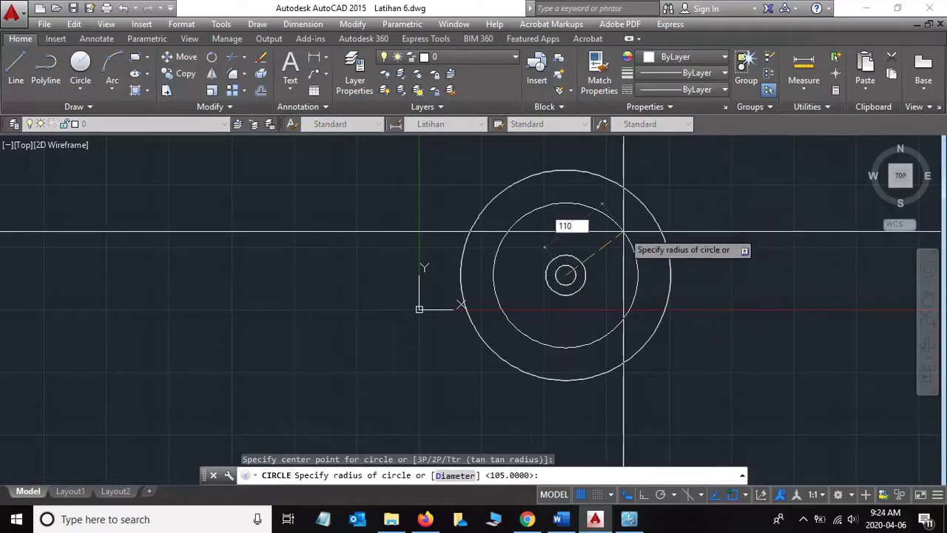
key("Return")
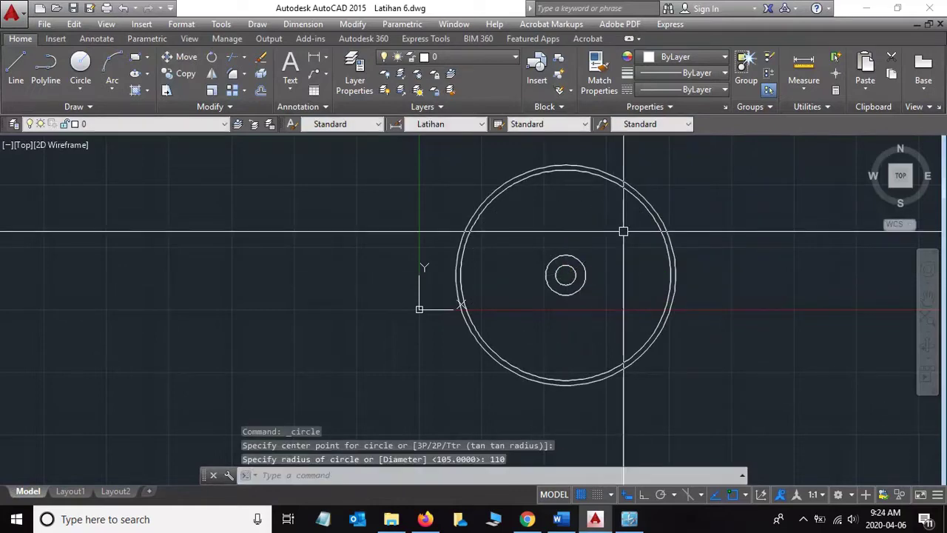
- Recheck the step 1 radii and add the outer radius-120 circle
key("alt+Tab")
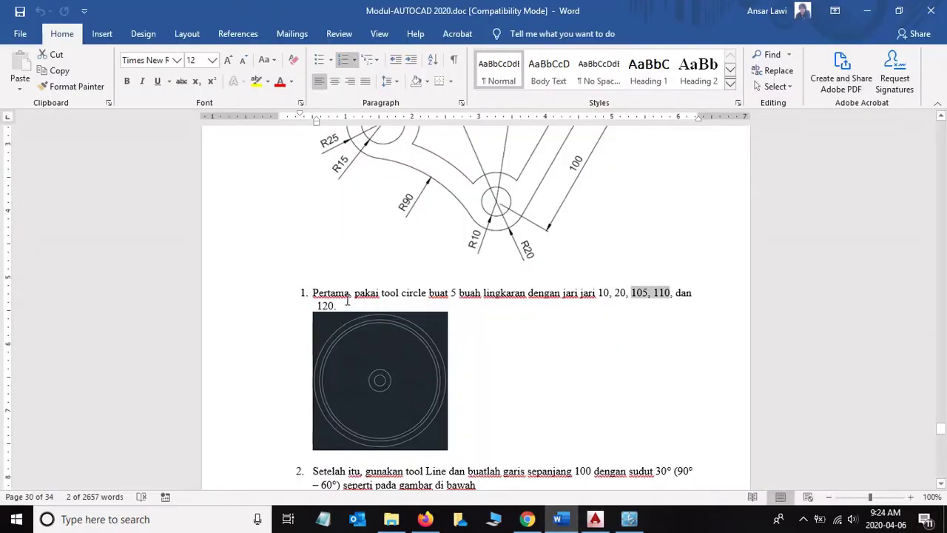
left_click_drag(319, 305, 388, 307)
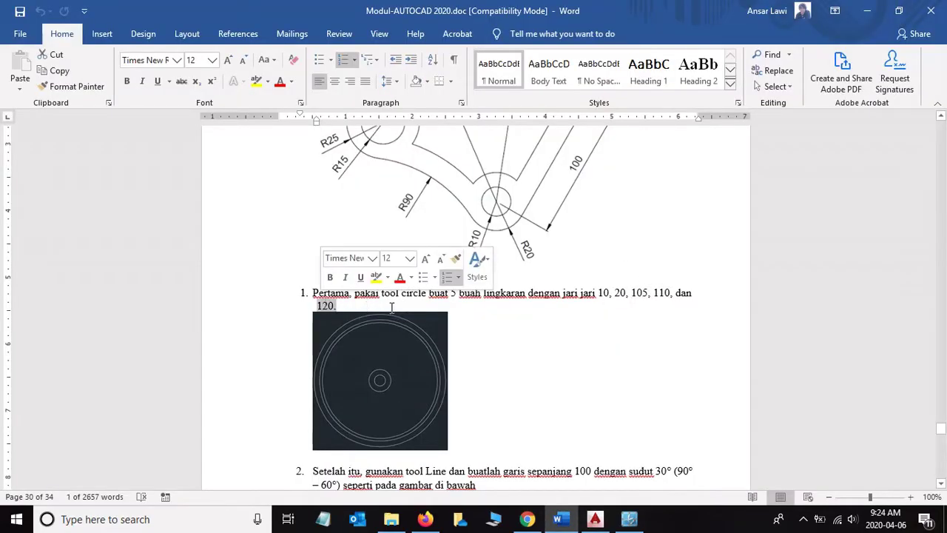
key("alt+Tab")
left_click(81, 63)
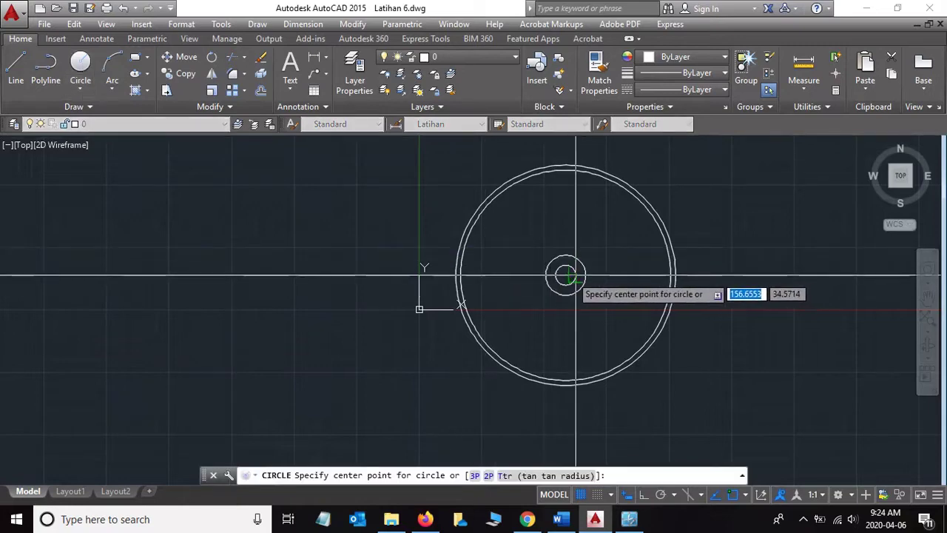
left_click(566, 275)
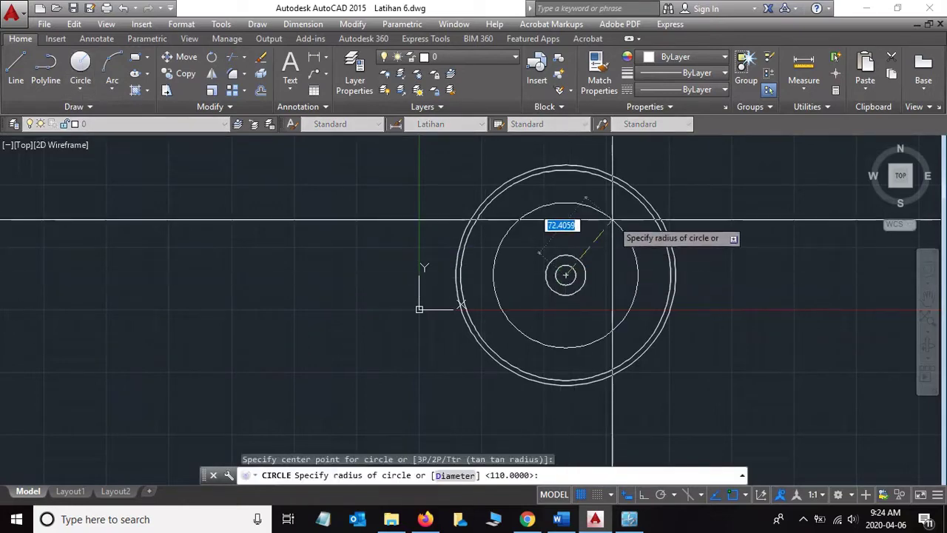
type("120")
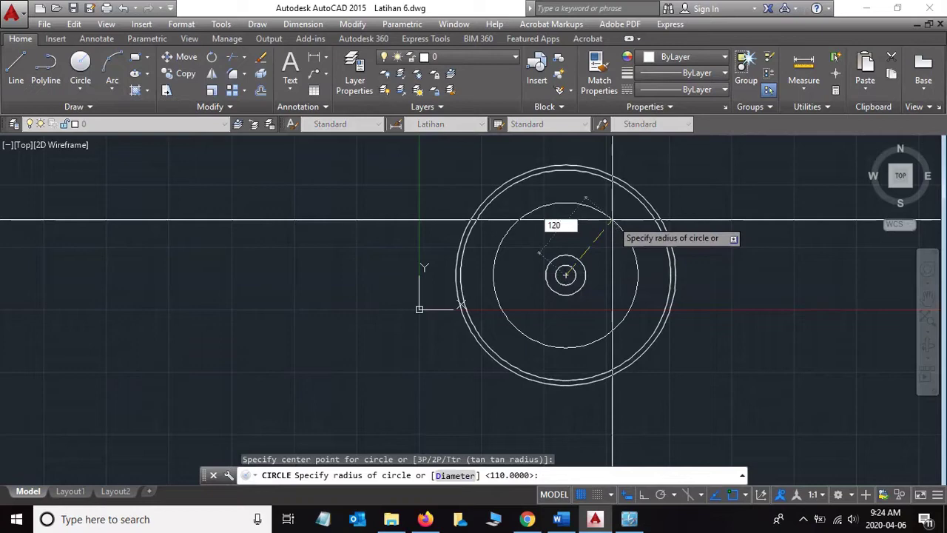
key("Return")
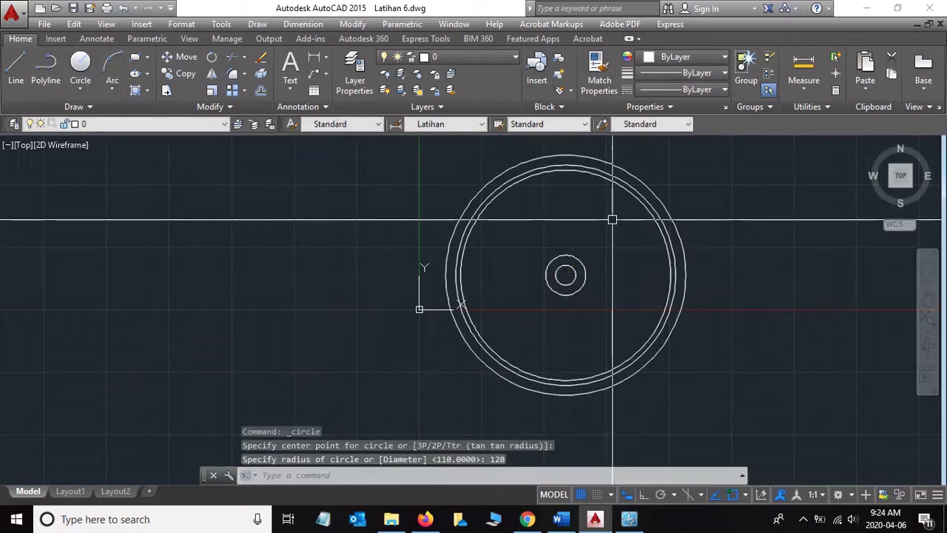
key("alt+Tab")
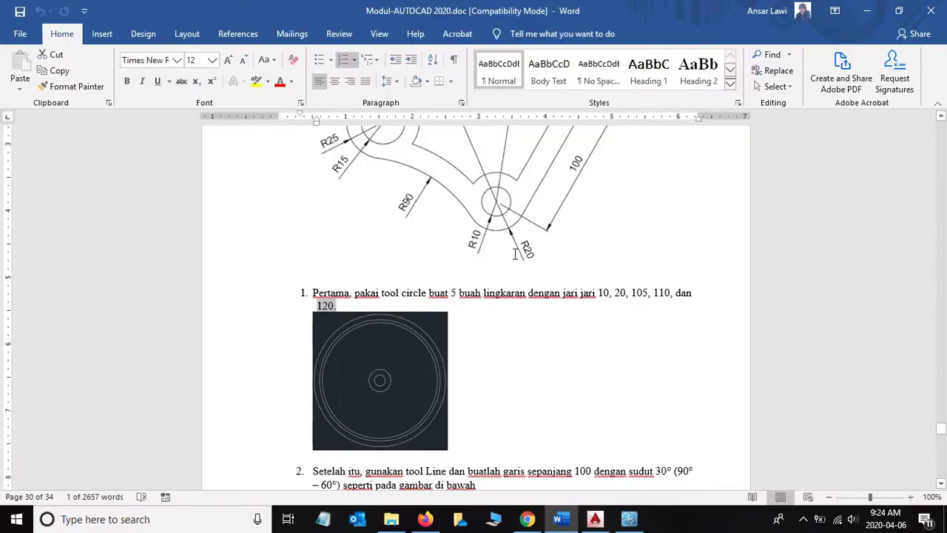
- Read step 2's line specification: length 100 at 30° (90° − 60°)
scroll(513, 254, "down", 3)
scroll(491, 278, "down", 2)
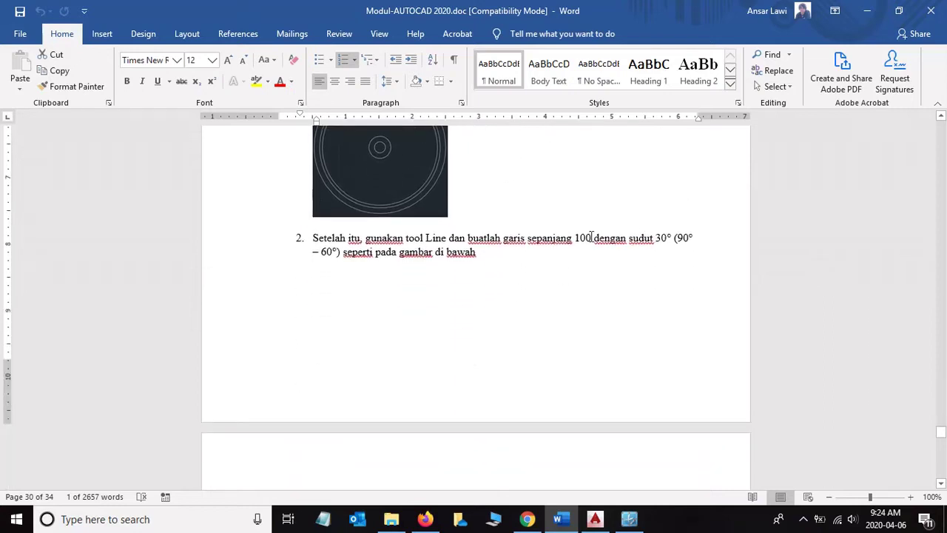
left_click_drag(528, 238, 669, 238)
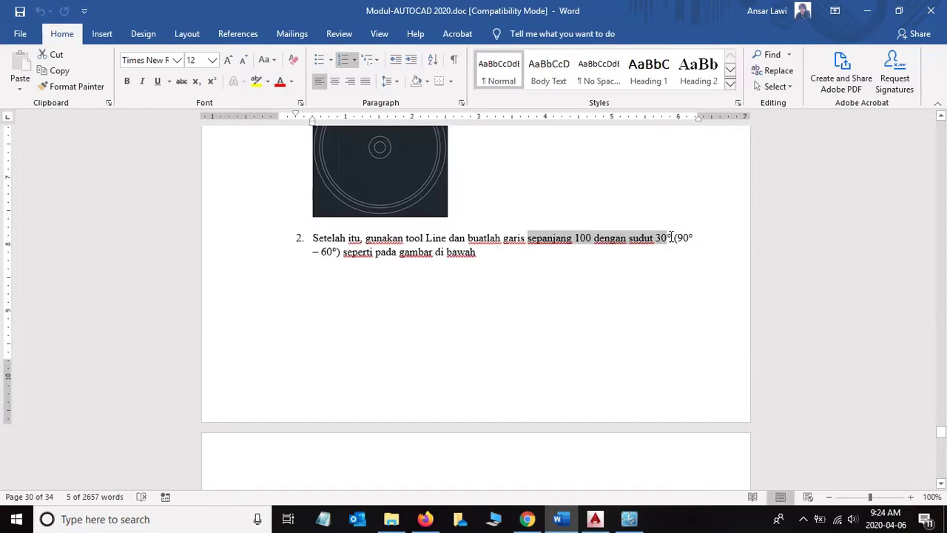
left_click_drag(675, 238, 340, 252)
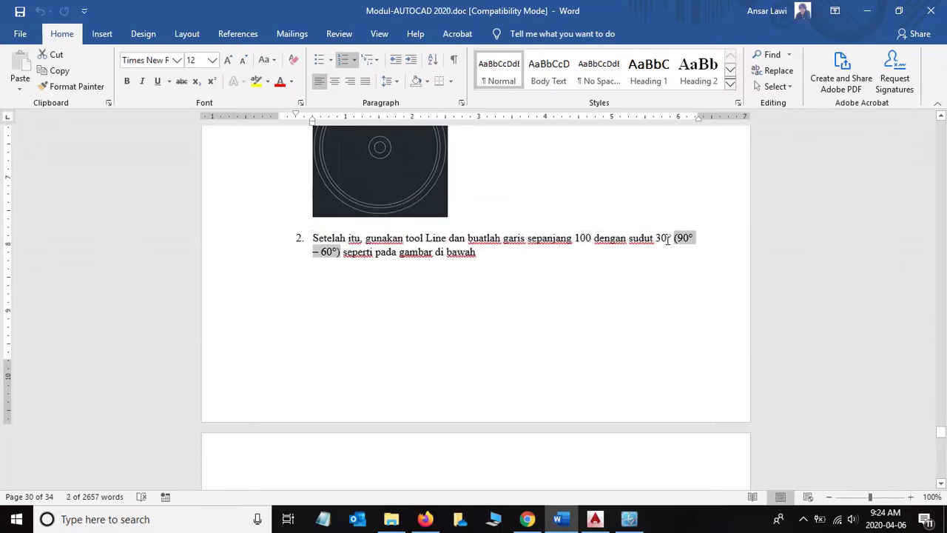
left_click(668, 239)
key("alt+Tab")
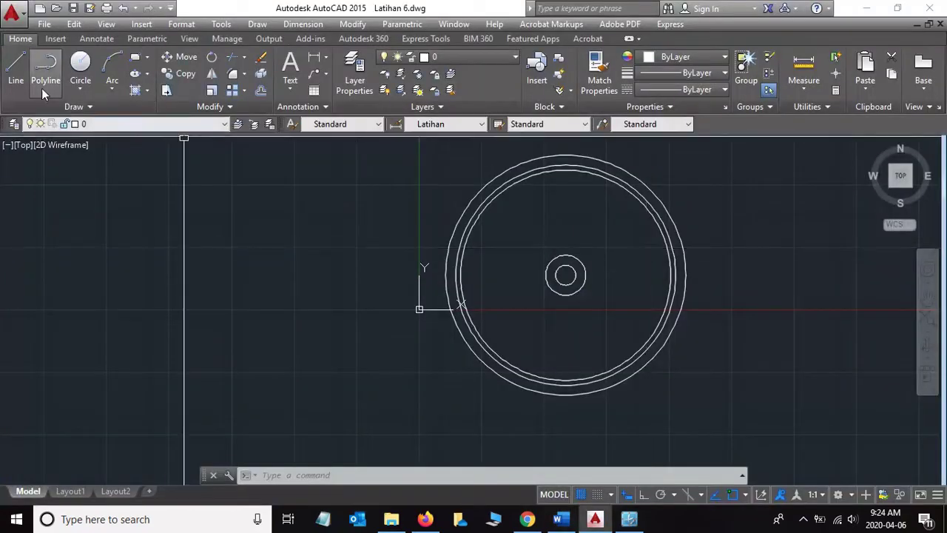
- Draw a 100-long line at 30° from the circles' centre
left_click(26, 76)
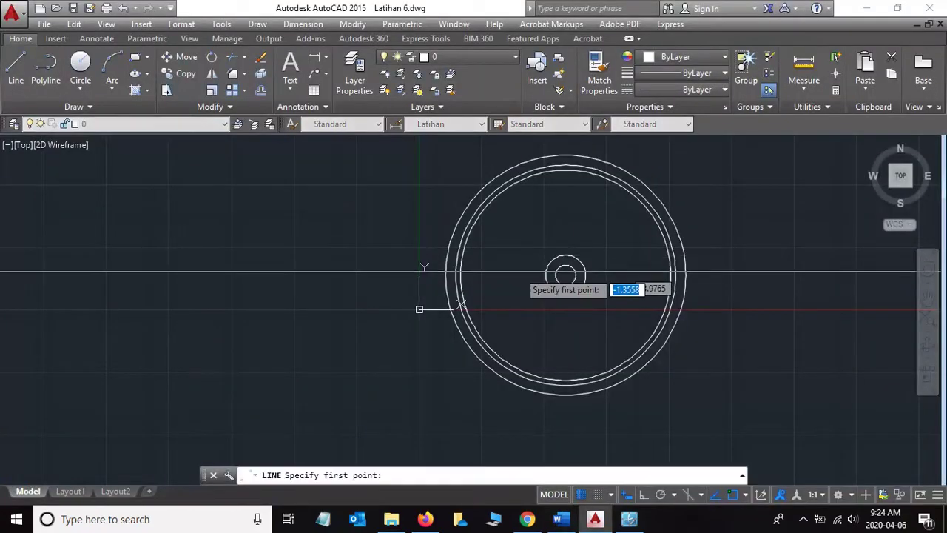
left_click(566, 276)
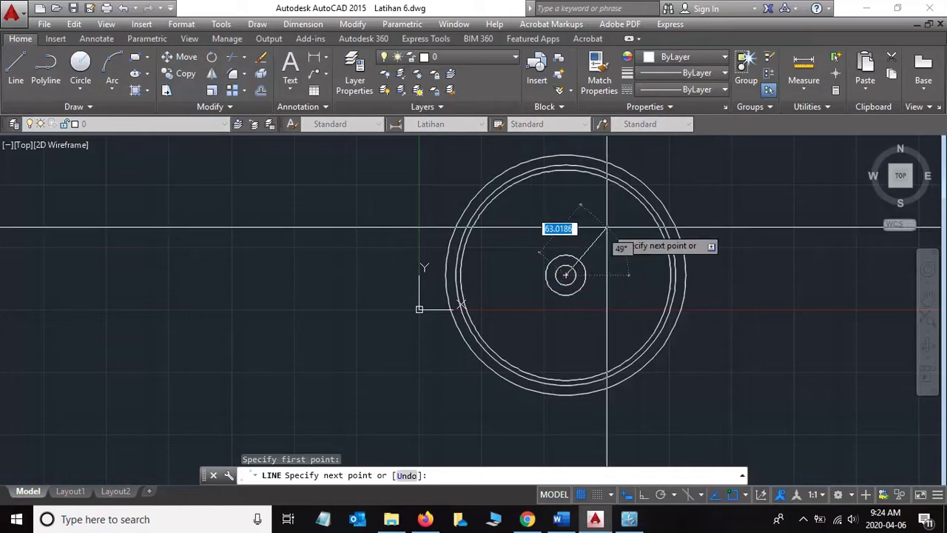
type("1")
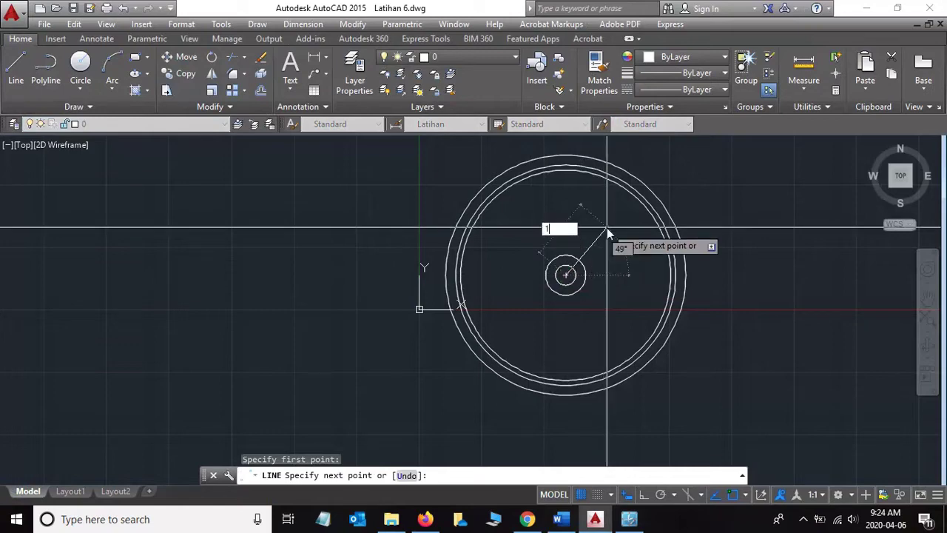
type("00")
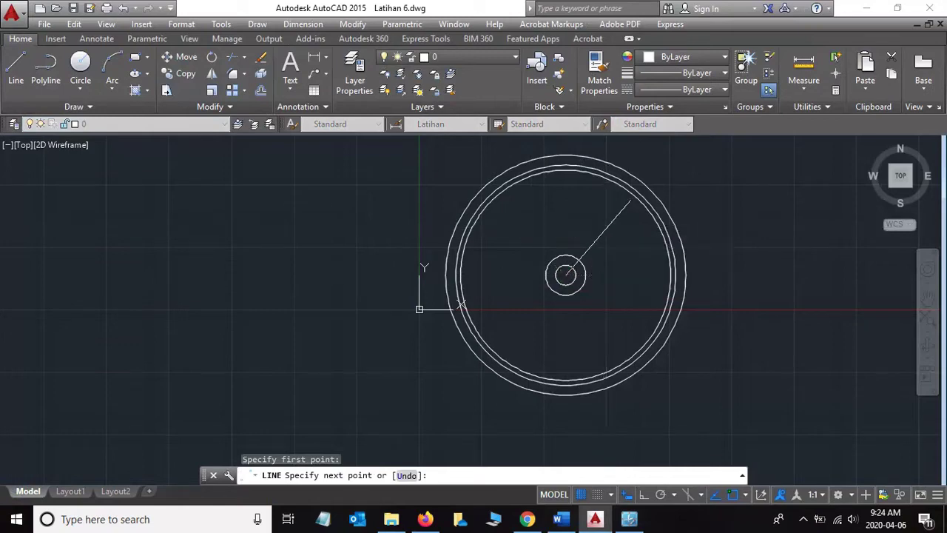
key("Tab")
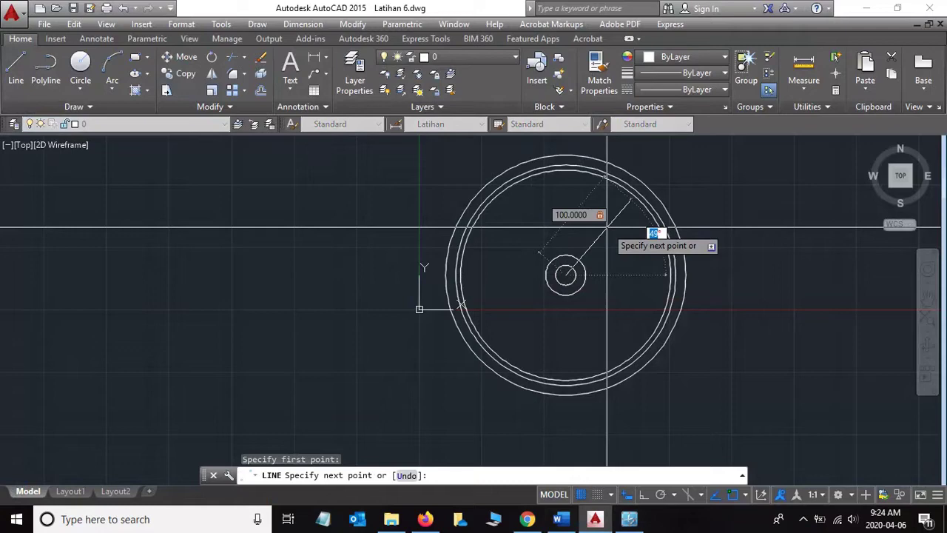
type("30")
key("Return")
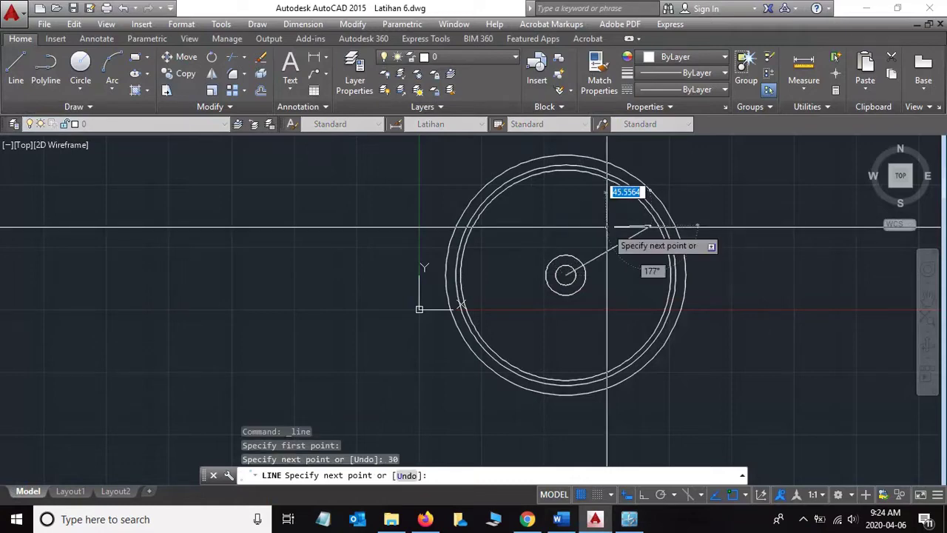
key("Escape")
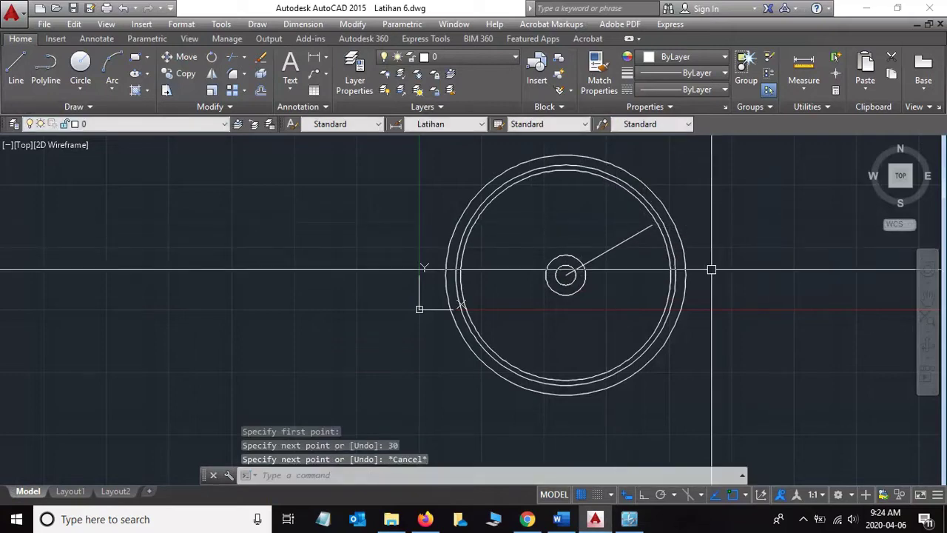
- Scroll the tutorial down to step 3, then return to the drawing
key("alt+Tab")
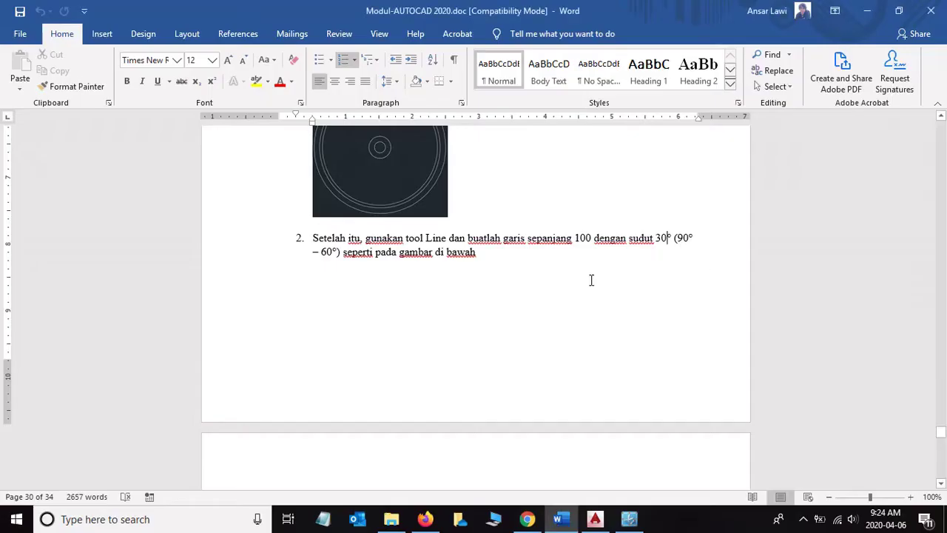
scroll(585, 278, "down", 2)
scroll(585, 278, "down", 5)
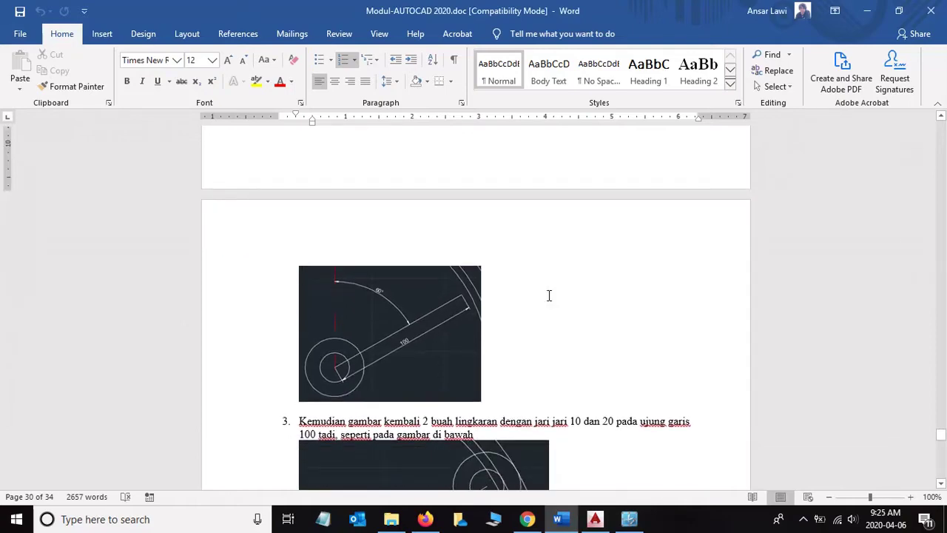
key("alt+Tab")
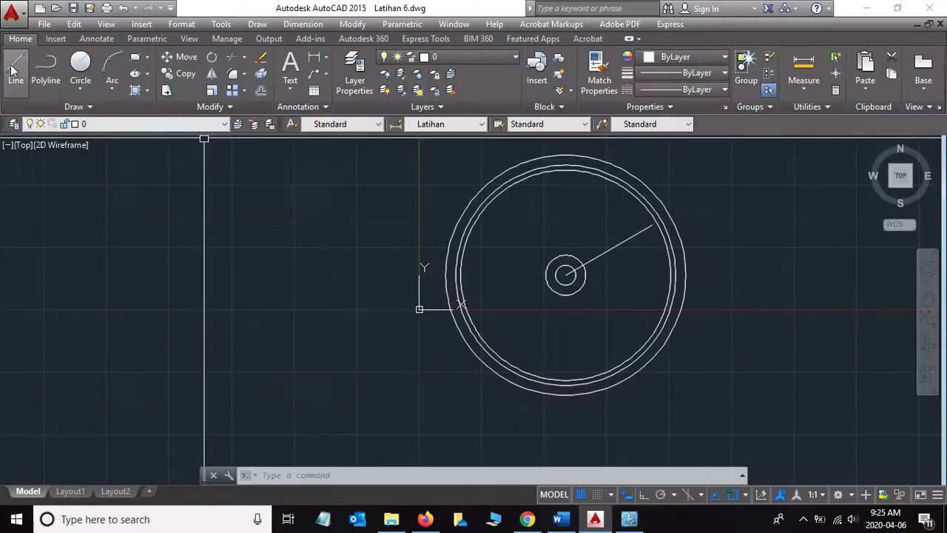
- Draw a 90° vertical line from the circles' centre past the outer circle, then select it
left_click(13, 65)
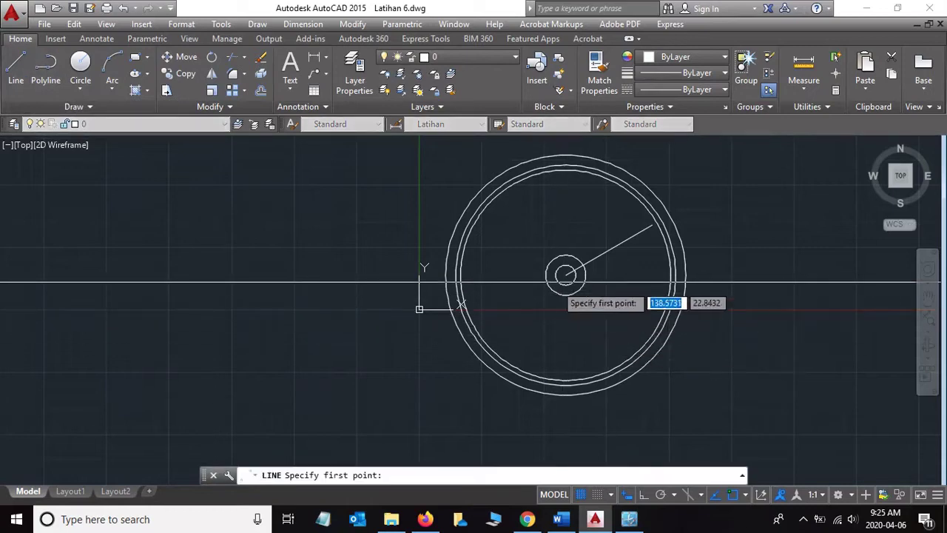
left_click(566, 275)
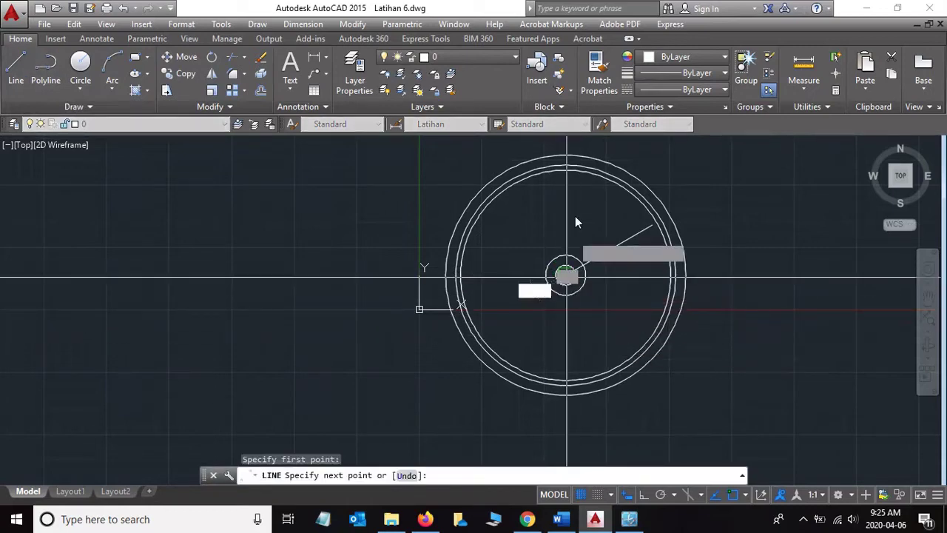
middle_click_drag(573, 193, 539, 303)
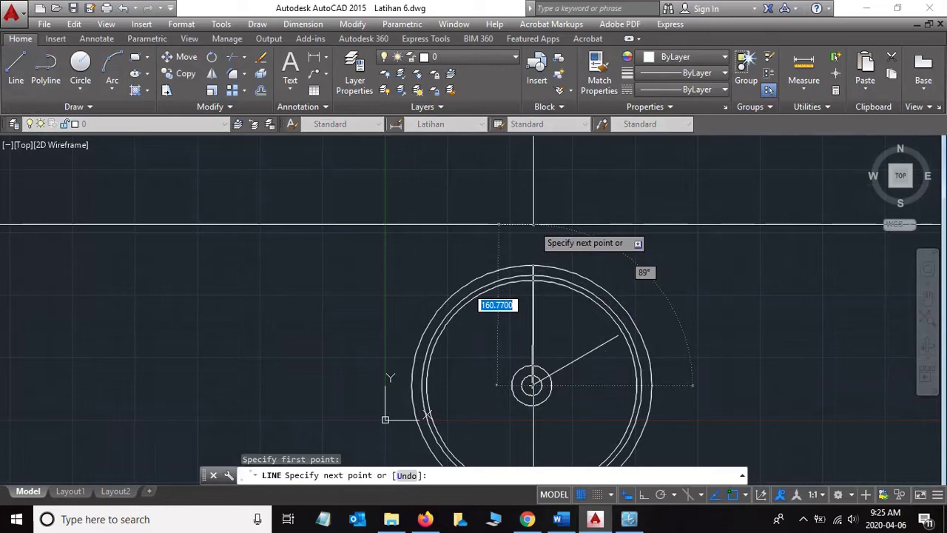
key("Tab")
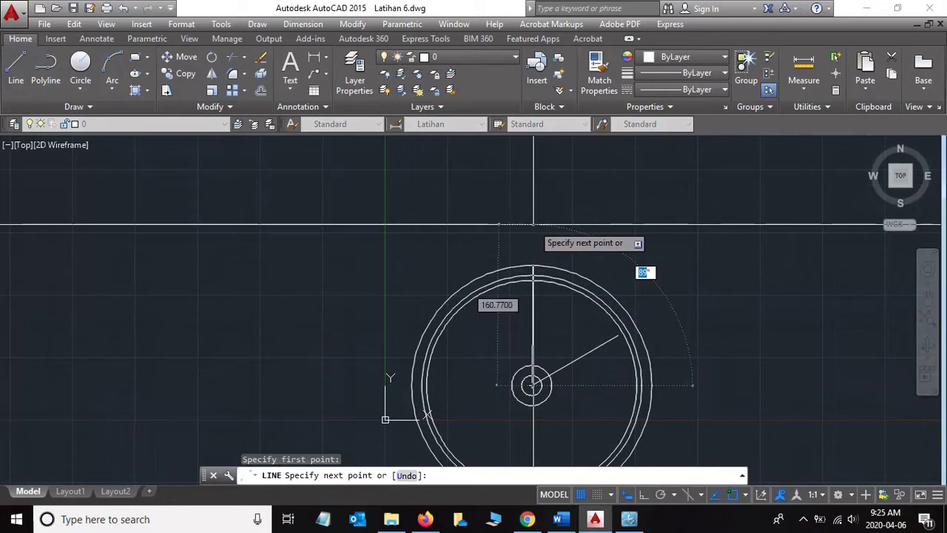
type("90")
key("Return")
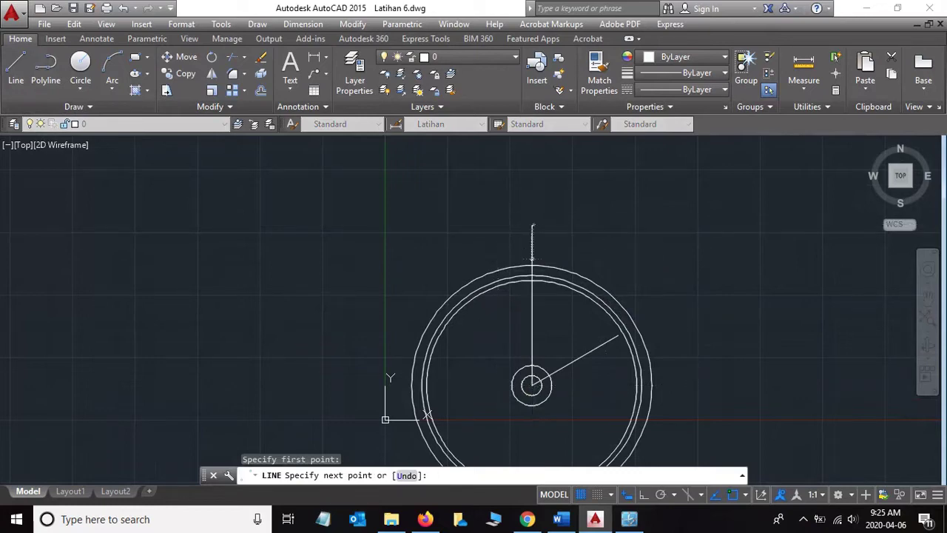
key("Escape")
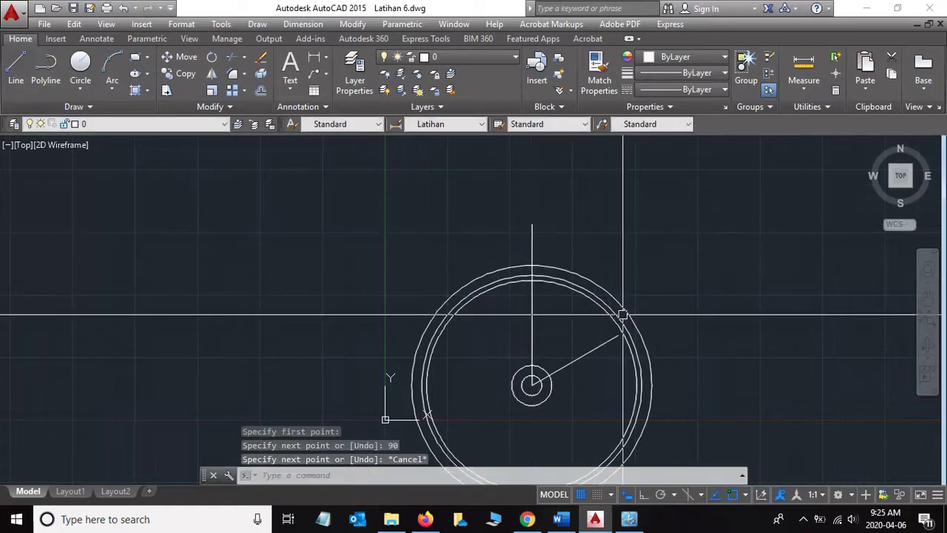
left_click(532, 304)
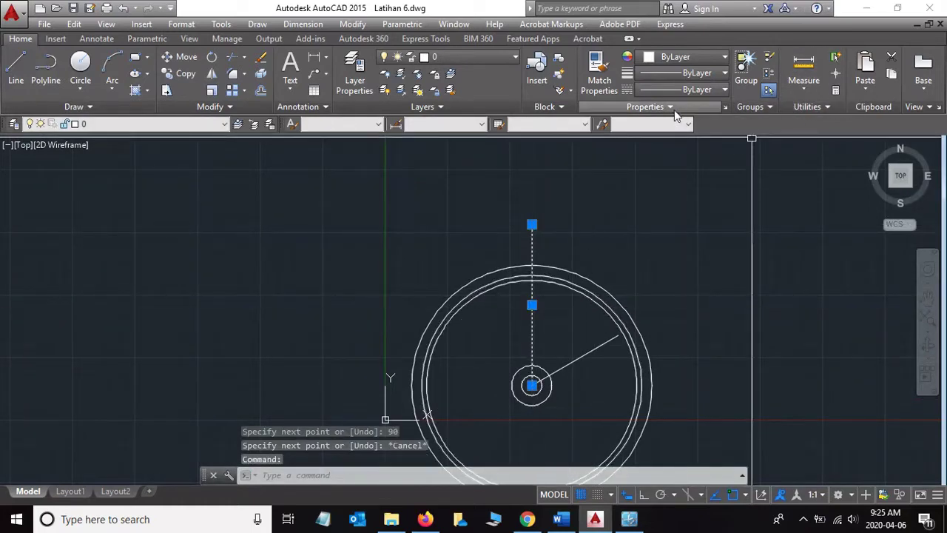
- Give the vertical line the CENTER linetype and red colour
left_click(707, 90)
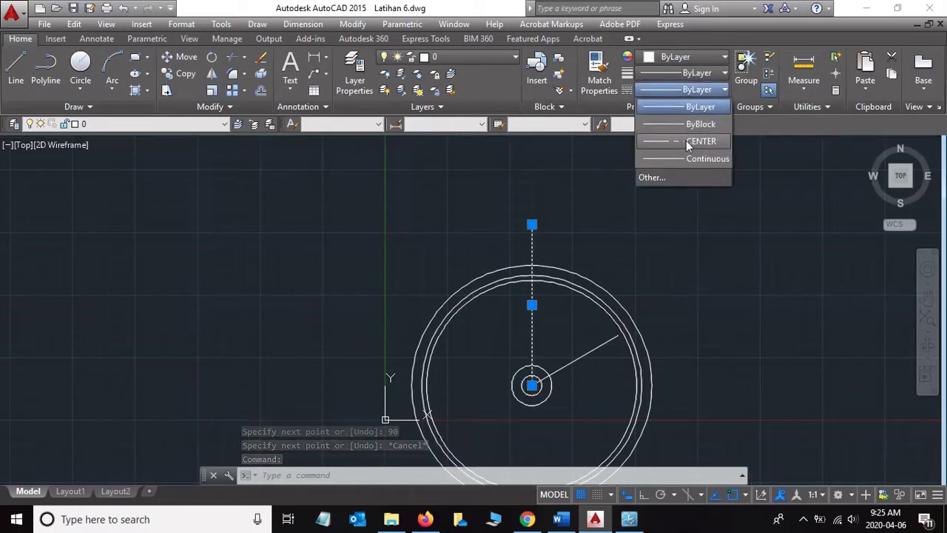
left_click(686, 141)
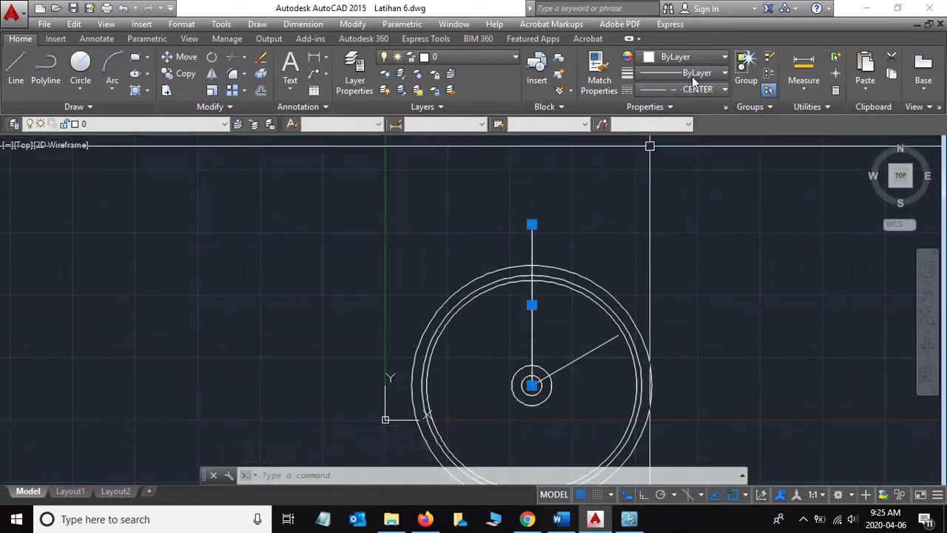
left_click(705, 60)
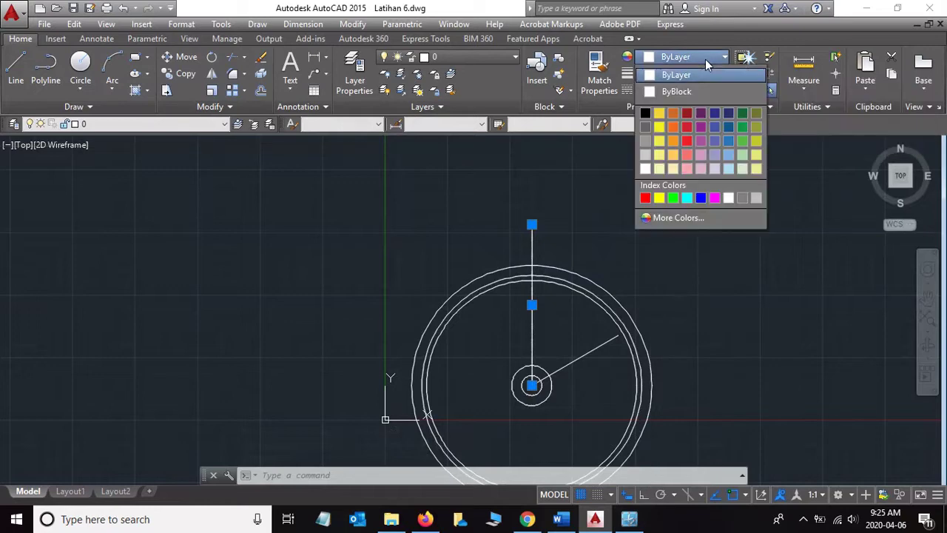
left_click(687, 125)
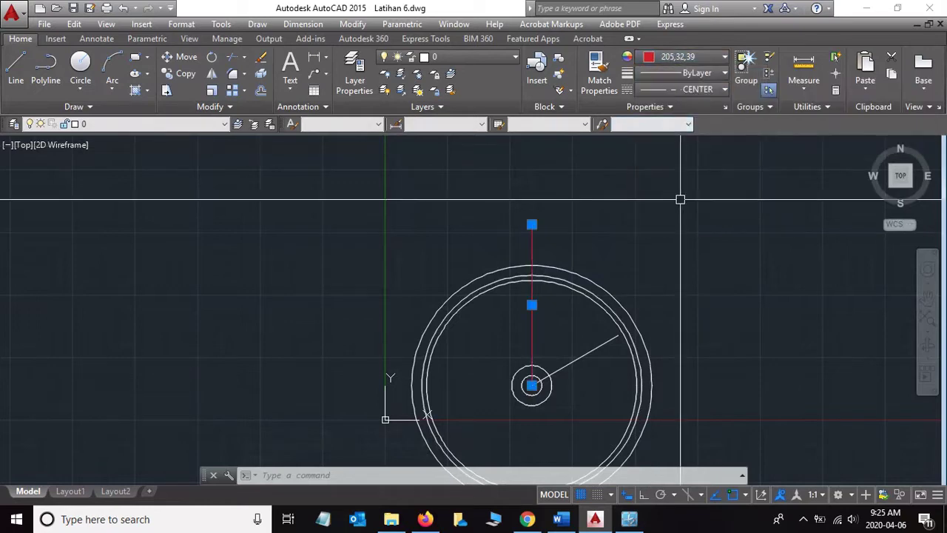
key("Escape")
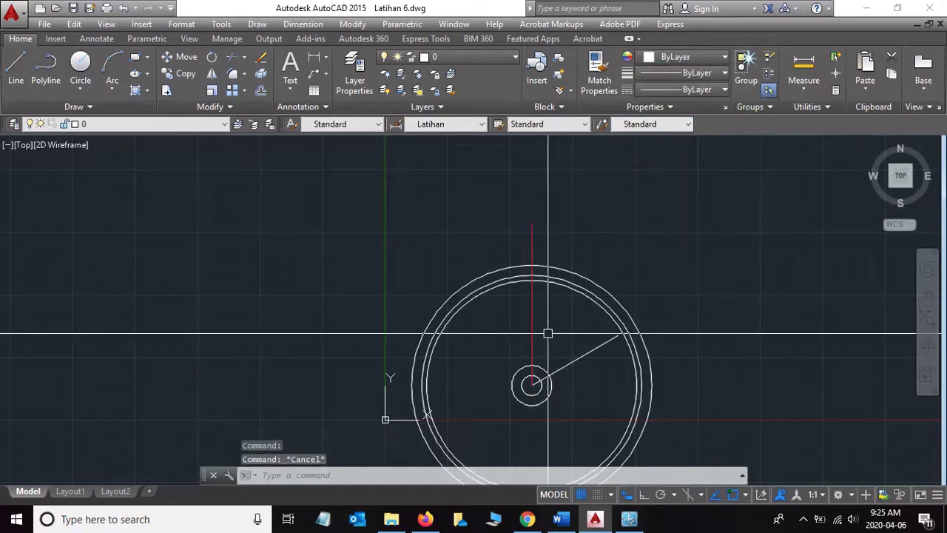
middle_click_drag(547, 333, 529, 275)
- Measure the angle between the red vertical line and the slanted line, reading 60°
scroll(535, 278, "up", 4)
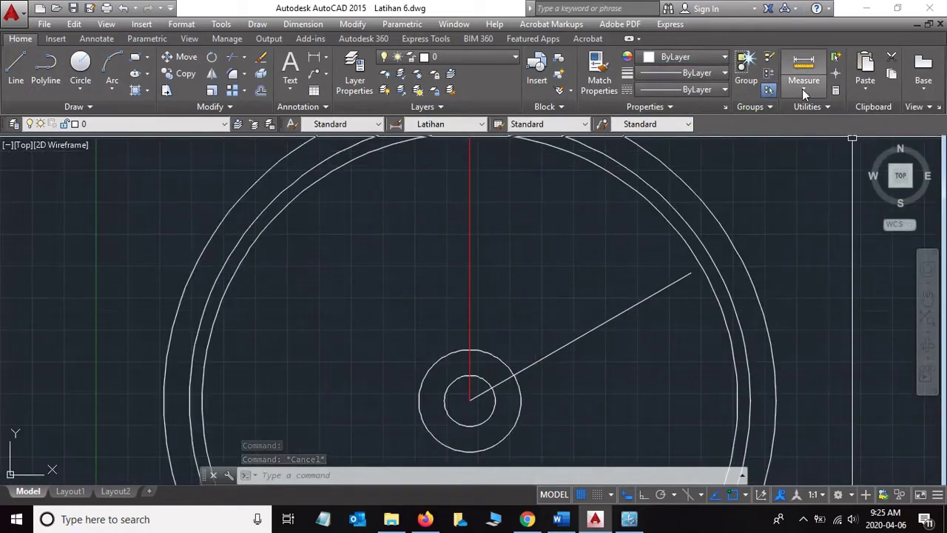
left_click(803, 89)
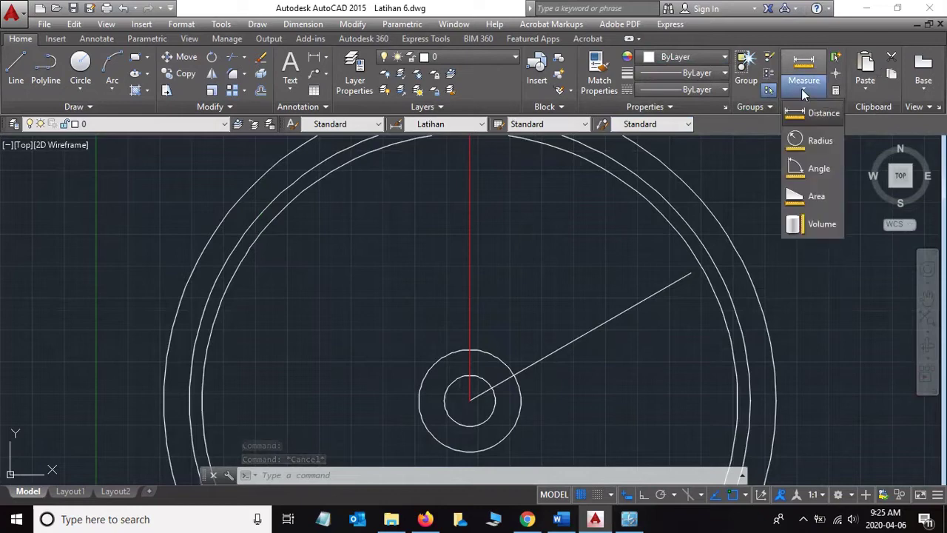
left_click(799, 170)
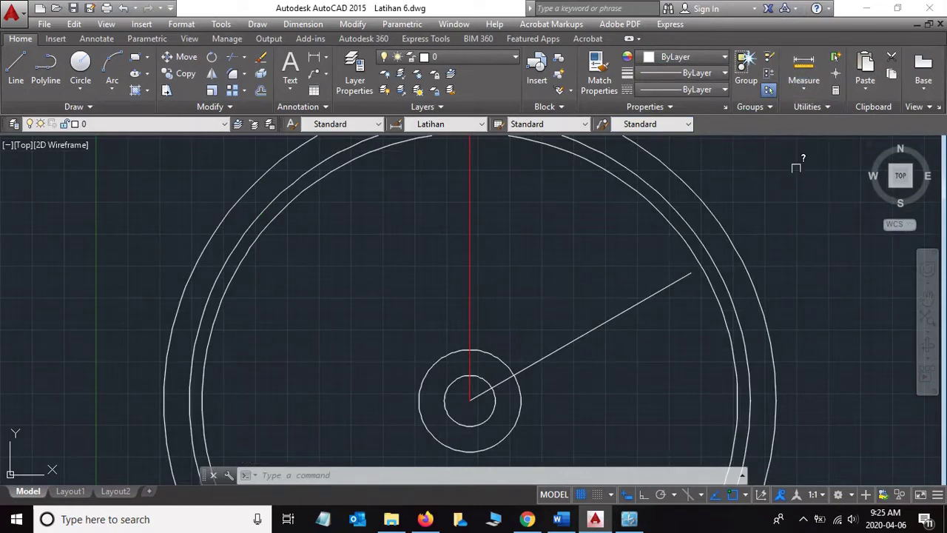
left_click(469, 218)
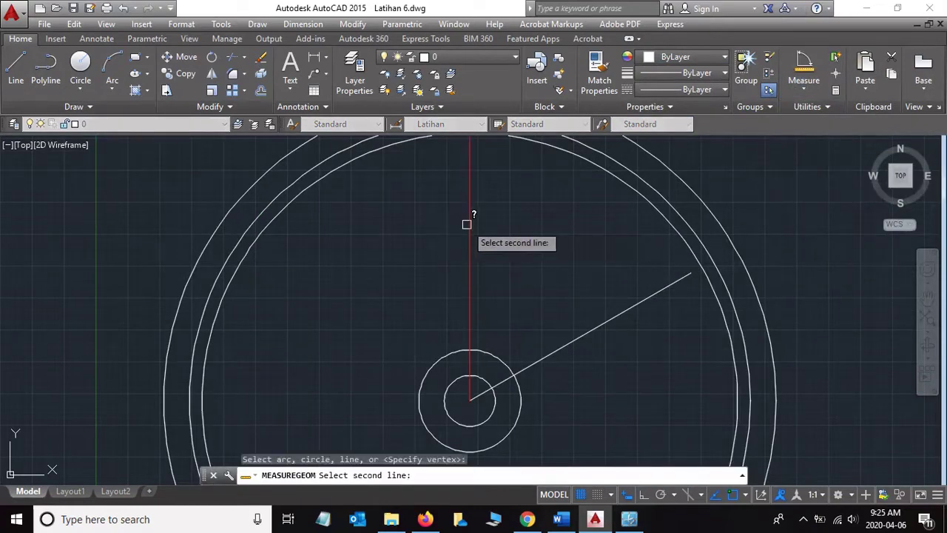
left_click(621, 313)
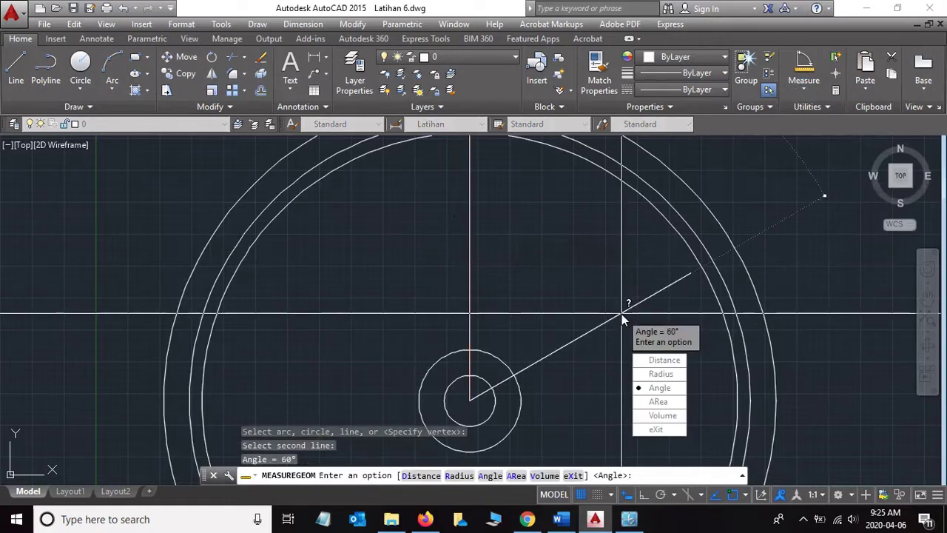
key("Escape")
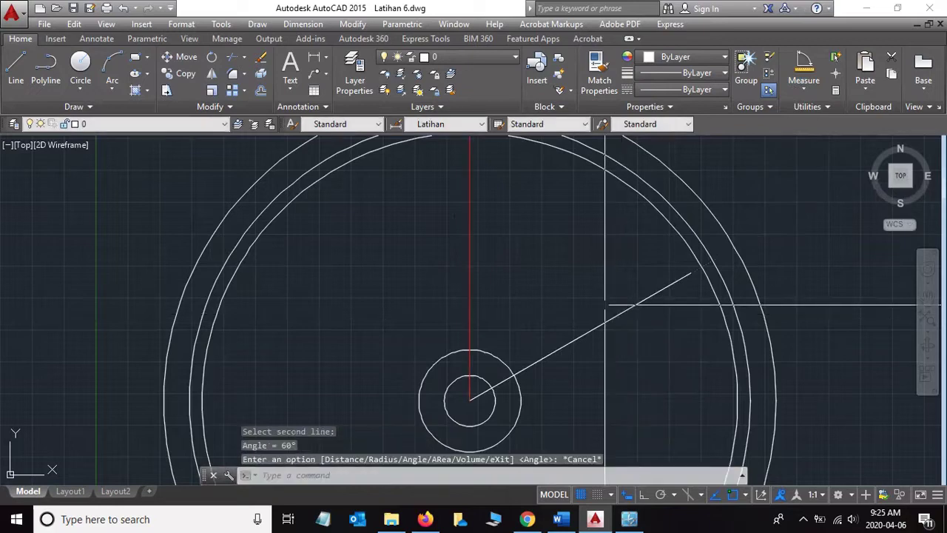
scroll(532, 216, "down", 3)
scroll(535, 299, "up", 1)
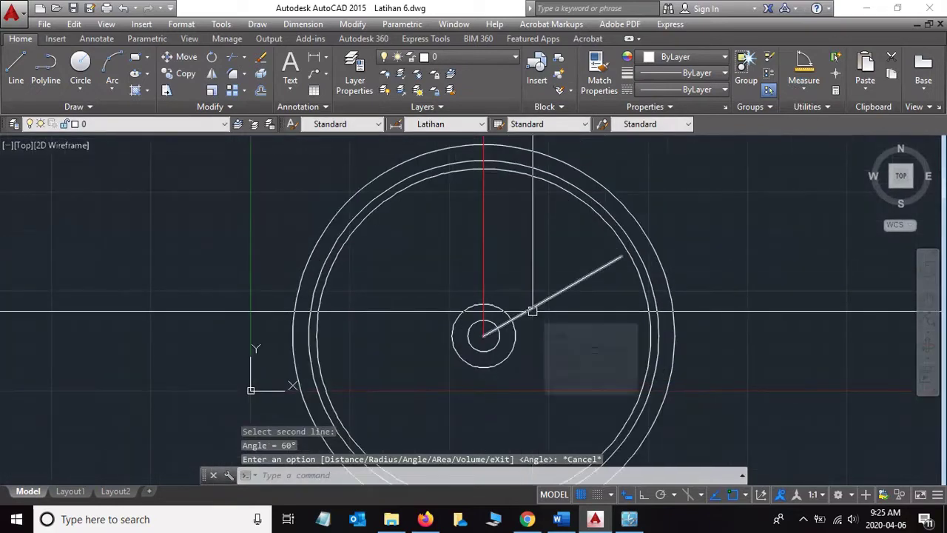
key("alt+Tab")
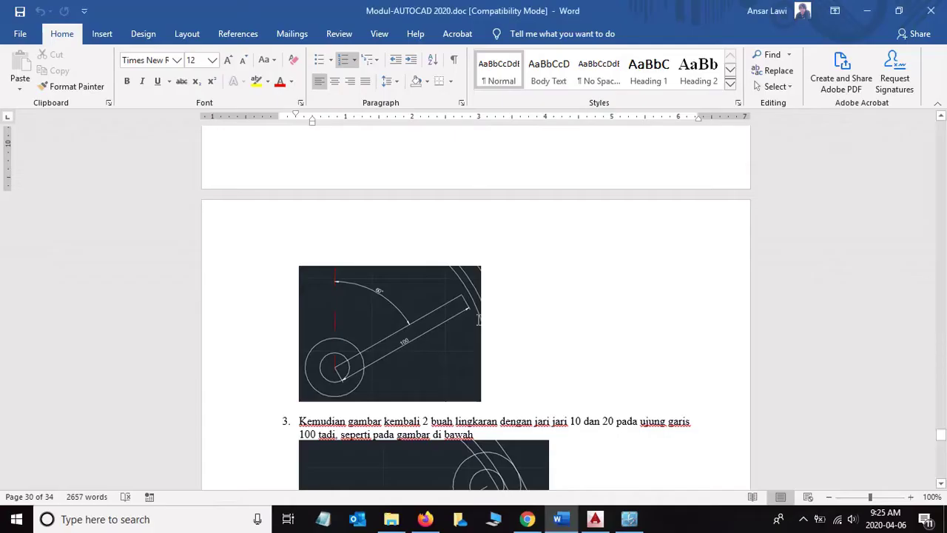
- Scroll to step 3's radius 10 and 20 circles, then return to AutoCAD
scroll(518, 314, "down", 2)
scroll(478, 319, "down", 3)
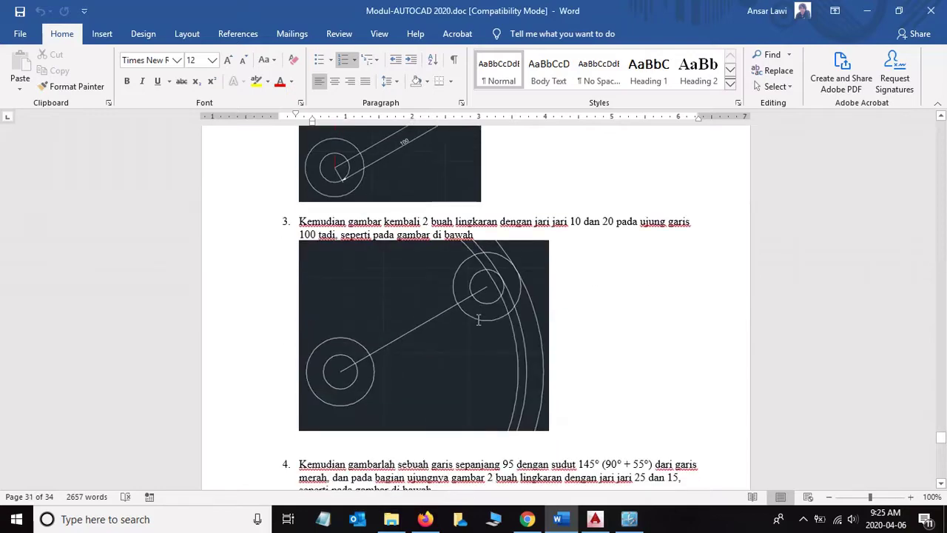
scroll(478, 320, "up", 2)
scroll(478, 320, "down", 1)
scroll(478, 320, "down", 1)
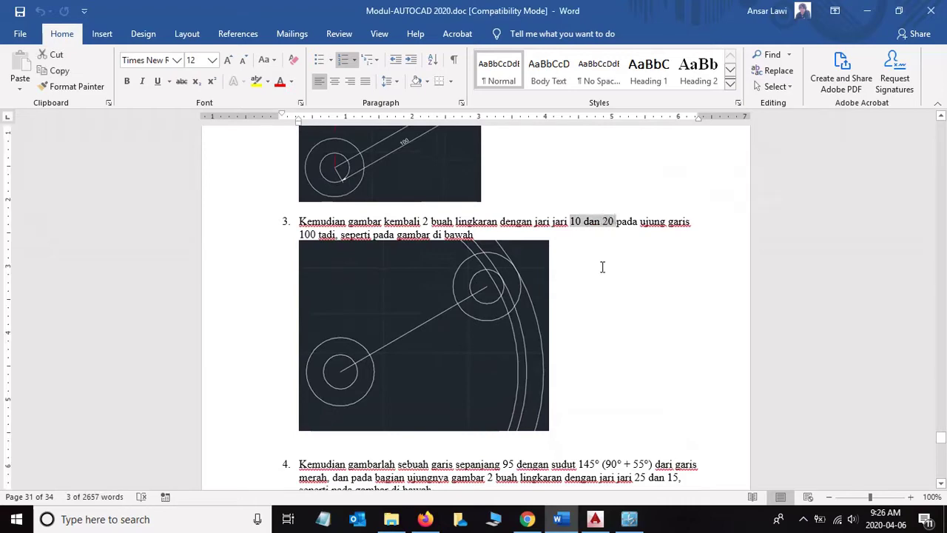
key("alt+Tab")
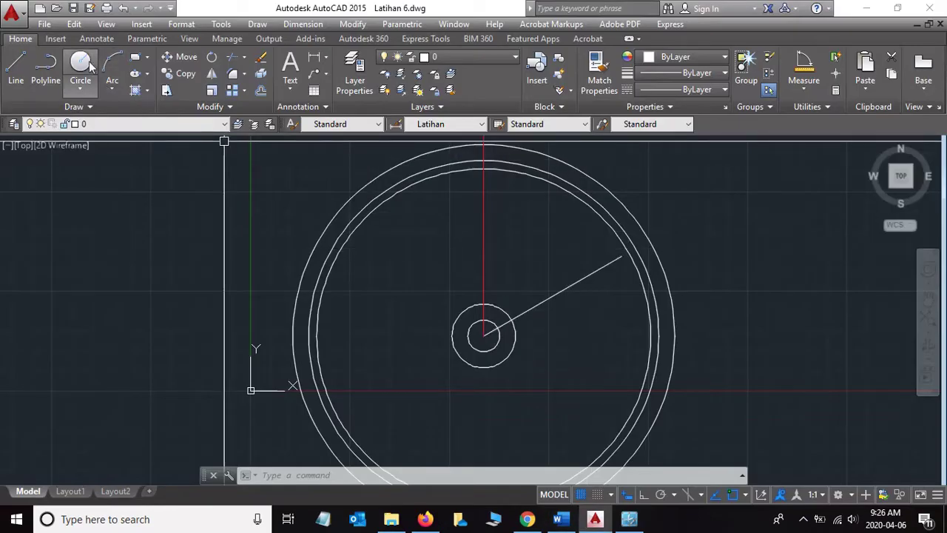
- Draw radius 10 and 20 circles centred on the slanted line's outer end
left_click(81, 63)
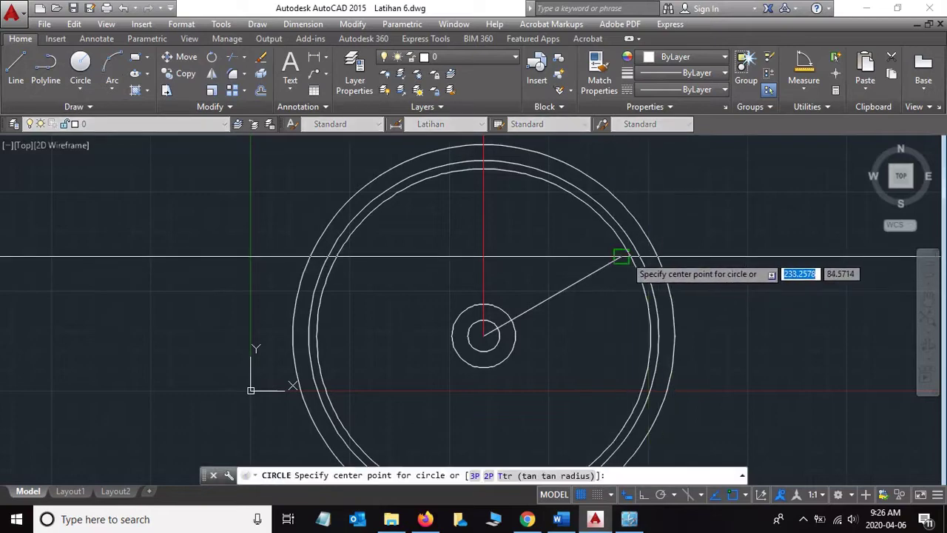
left_click(622, 257)
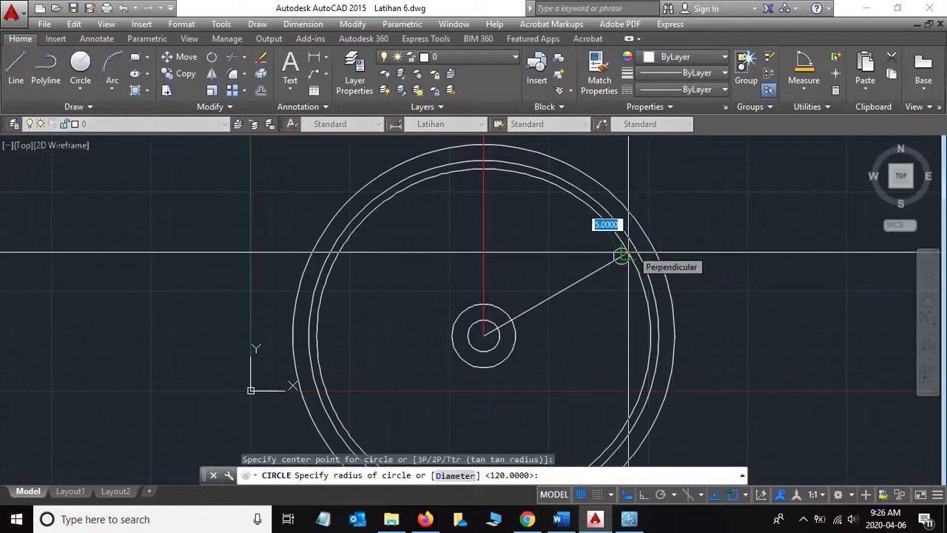
type("10")
key("Return")
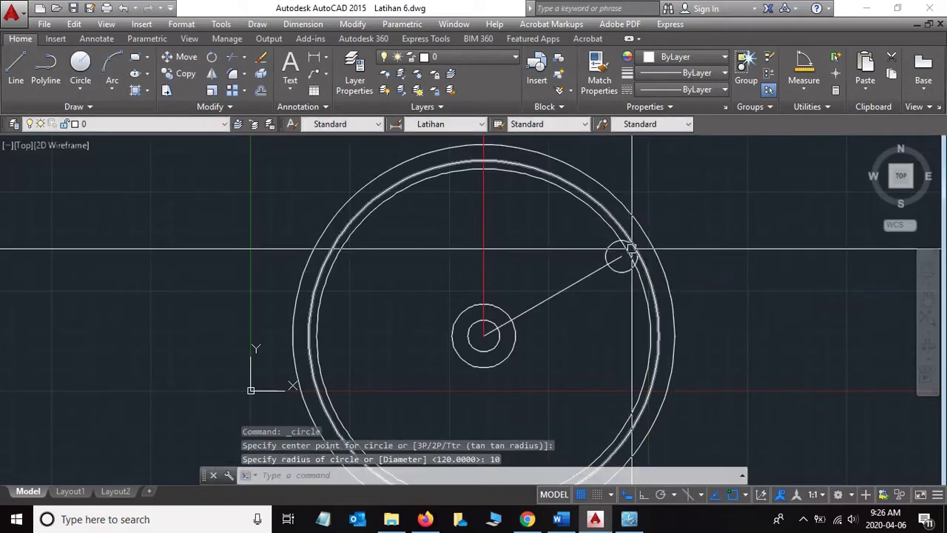
left_click(83, 63)
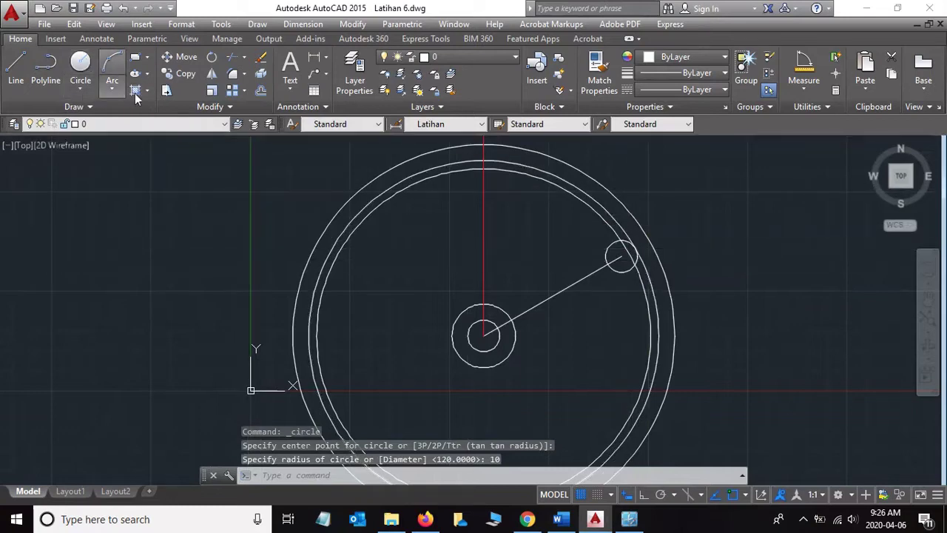
left_click(622, 255)
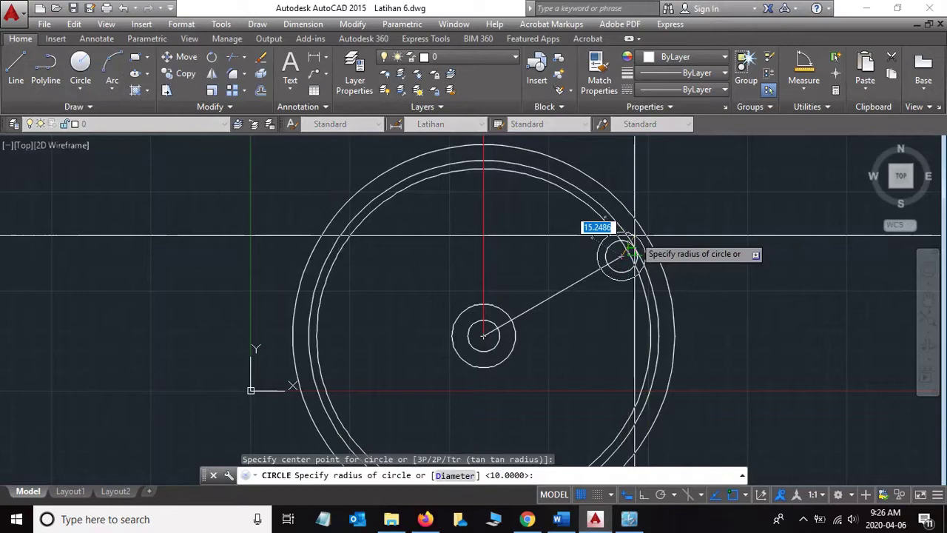
type("20")
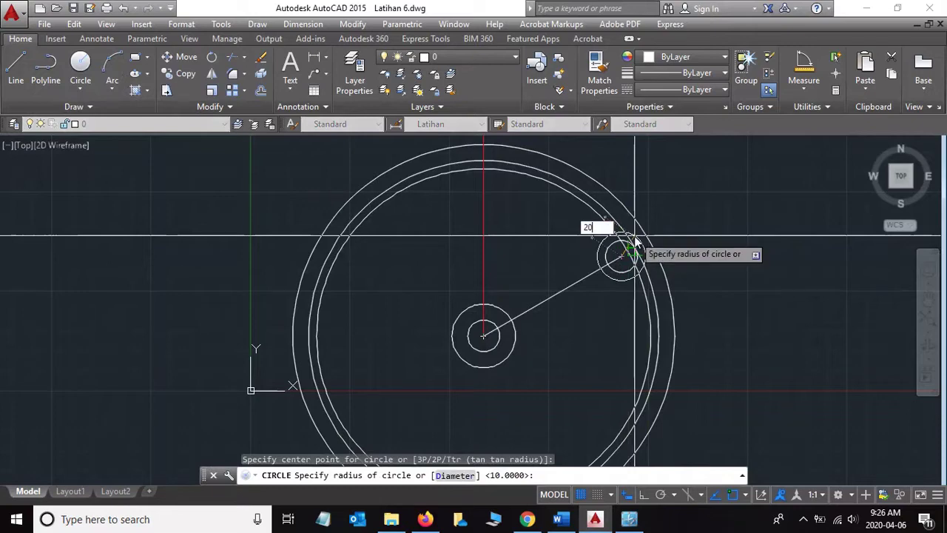
key("Return")
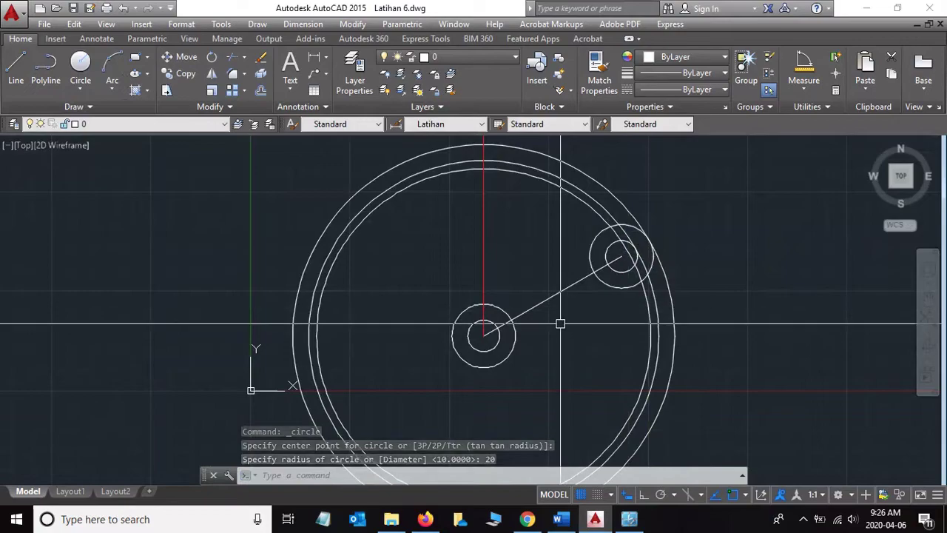
key("alt+Tab")
- Review step 4's 95-long line at 145°, then return to AutoCAD
scroll(540, 295, "down", 3)
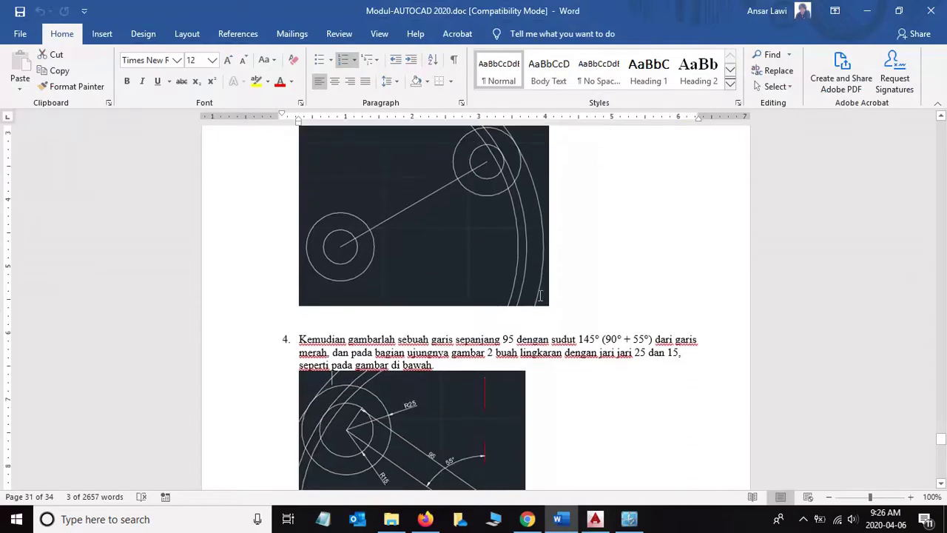
scroll(540, 295, "down", 3)
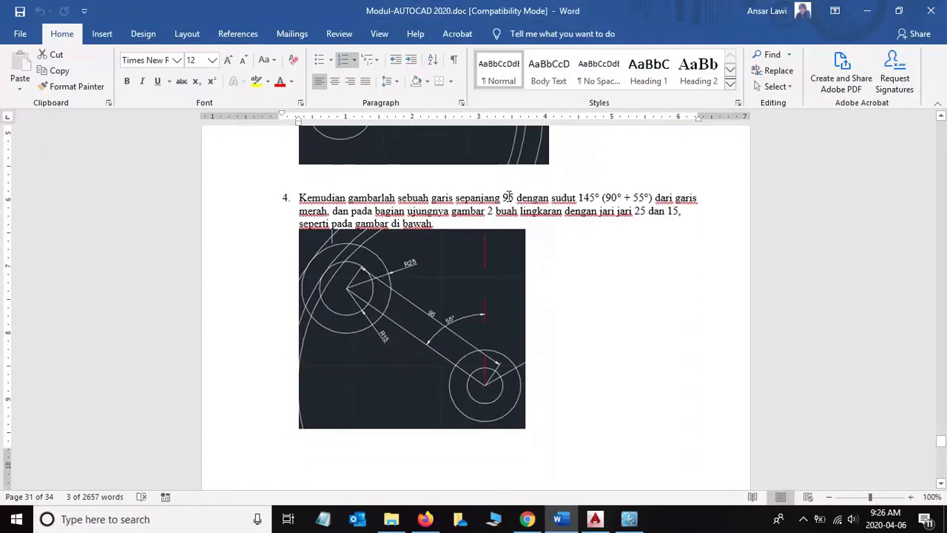
left_click(607, 204)
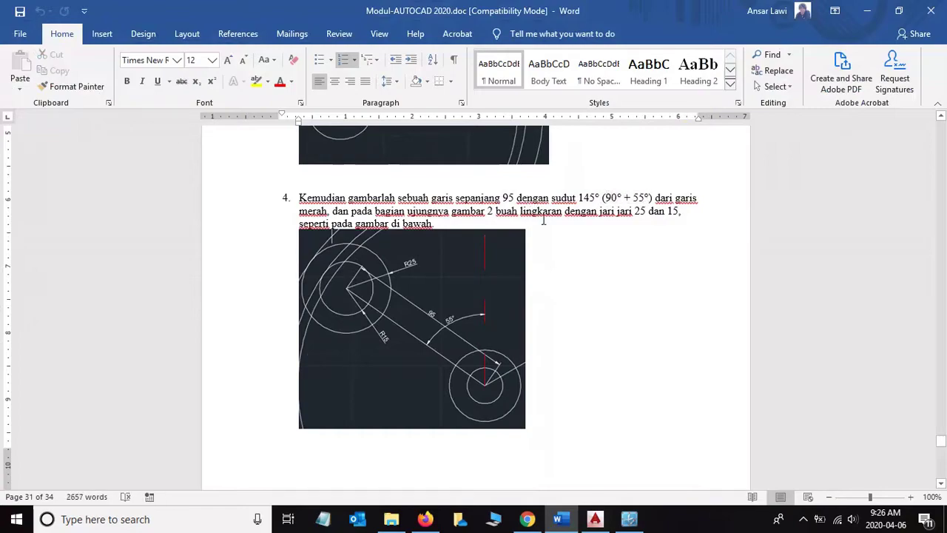
key("alt+Tab")
- Draw a 95-long line at 145° from the small circle's centre
left_click(16, 70)
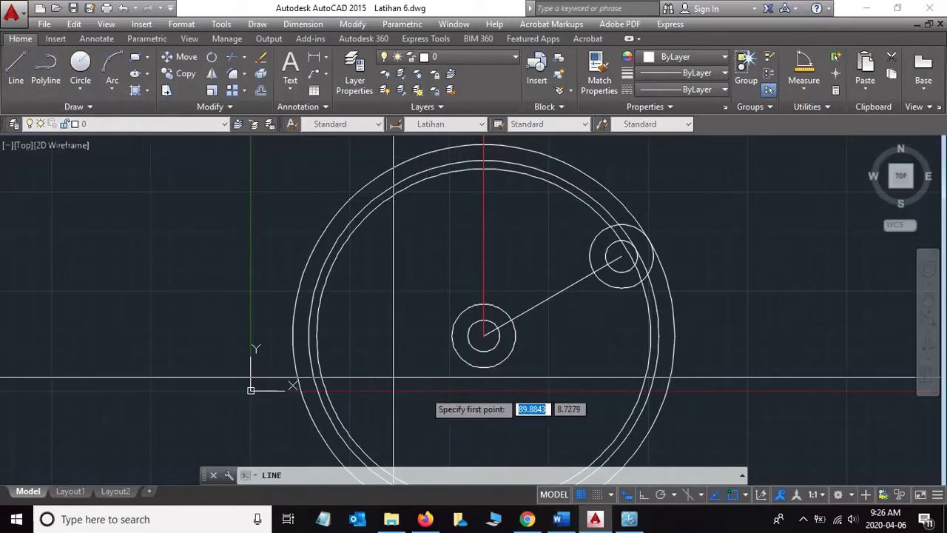
left_click(484, 335)
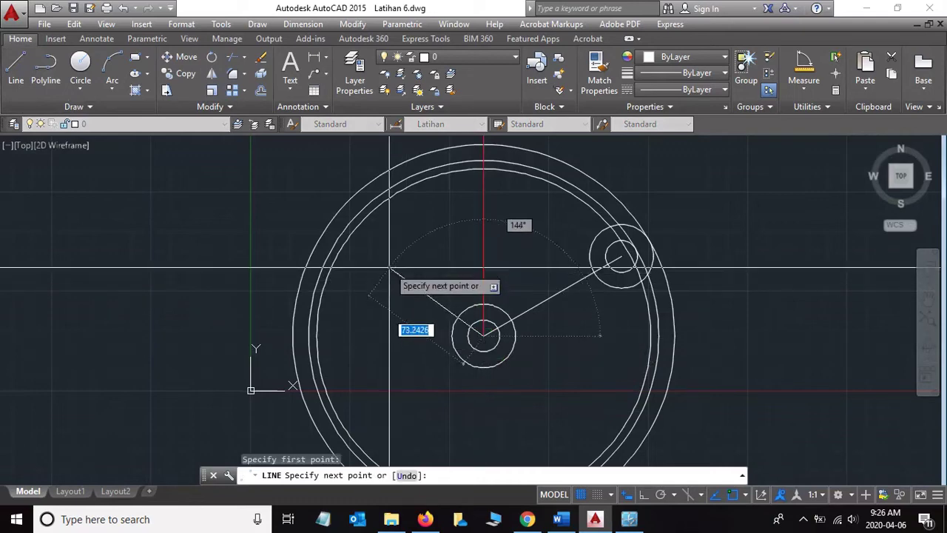
type("95")
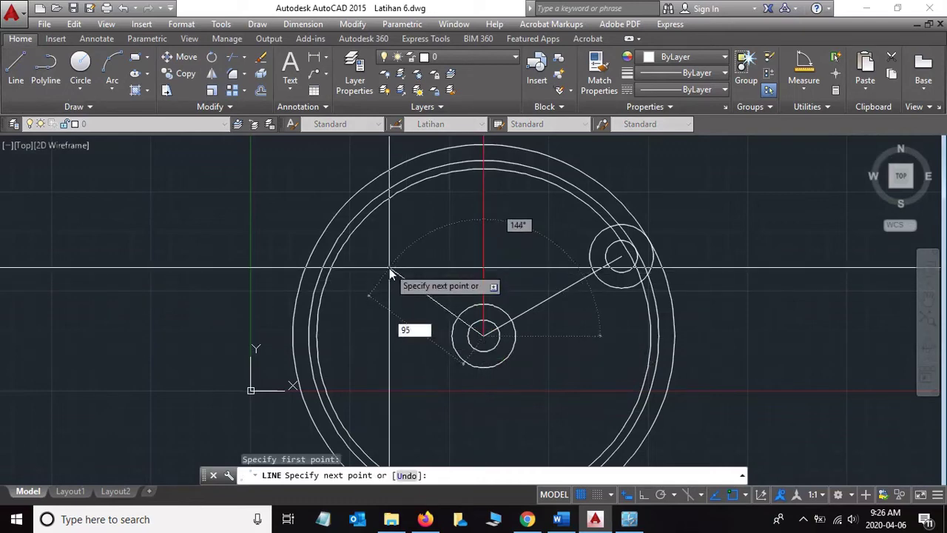
key("Tab")
type("145")
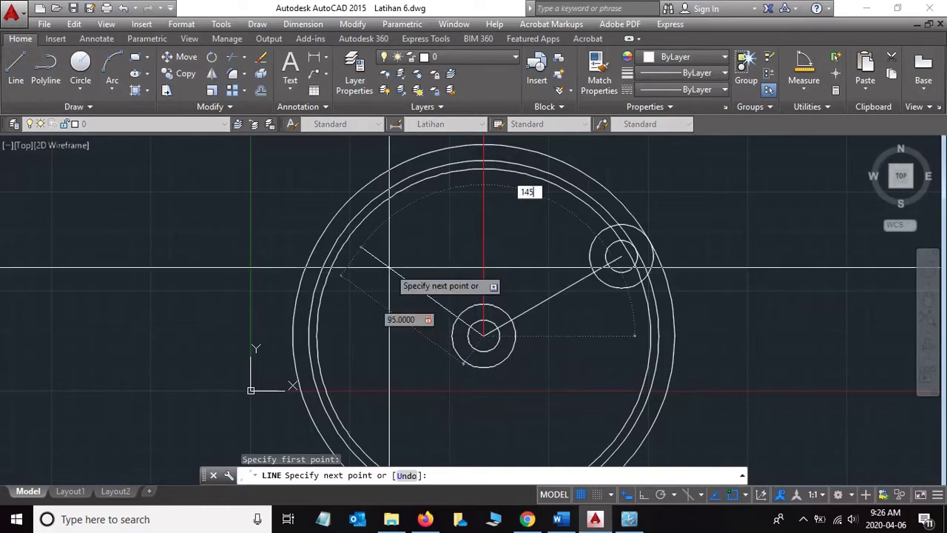
key("Return")
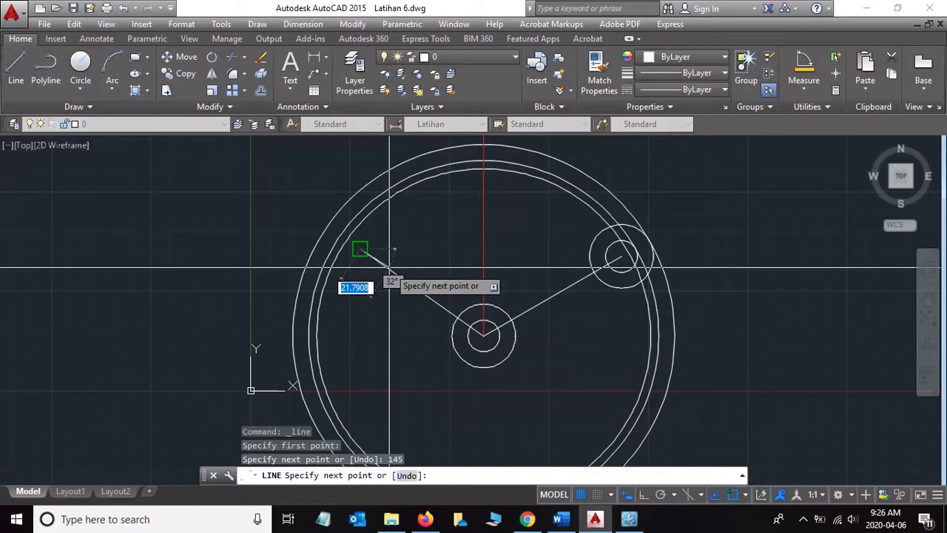
key("Escape")
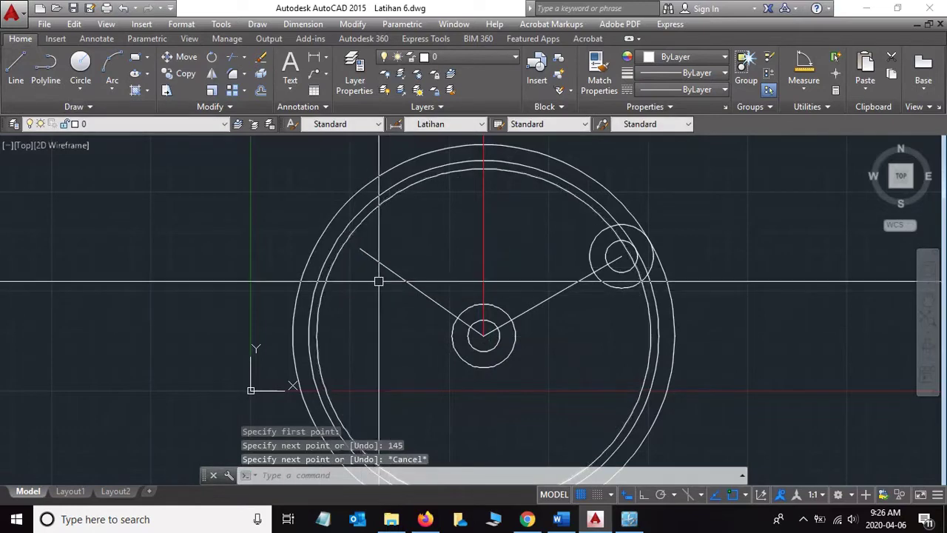
- Zoom to the diagonal line's free end and read step 4's radius 25 and 15 circles in Word
scroll(378, 281, "up", 3)
mouse_move(394, 219)
middle_mouse_down()
mouse_move(404, 328)
mouse_move(450, 306)
middle_mouse_up()
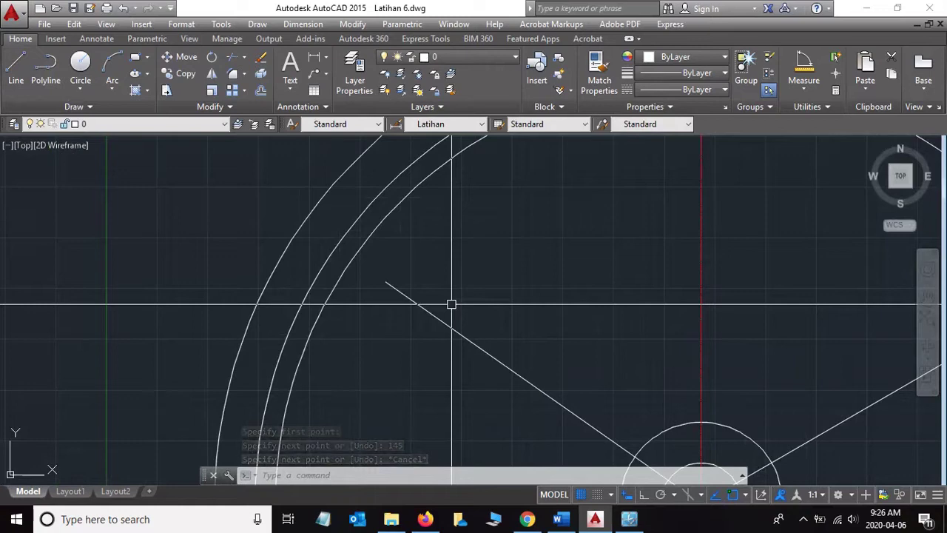
key("alt+Tab")
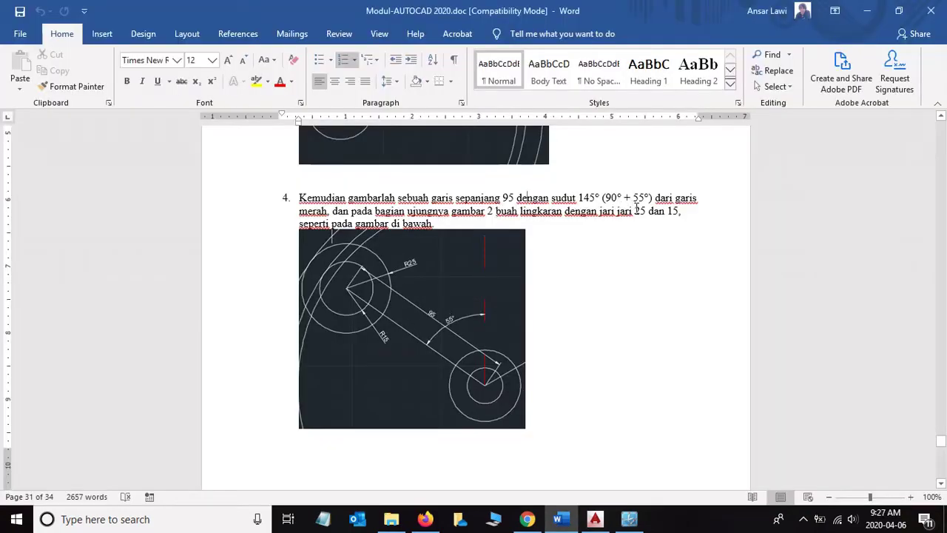
mouse_move(637, 211)
left_mouse_down()
mouse_move(687, 217)
mouse_move(678, 211)
left_mouse_up()
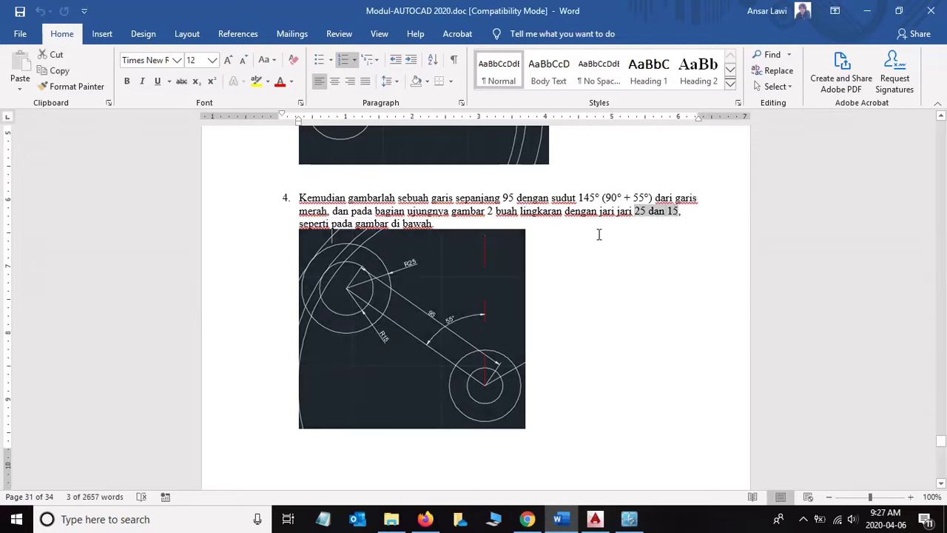
- Draw radius 25 and radius 15 circles centred on the 145° line's upper-left endpoint
key("alt+Tab")
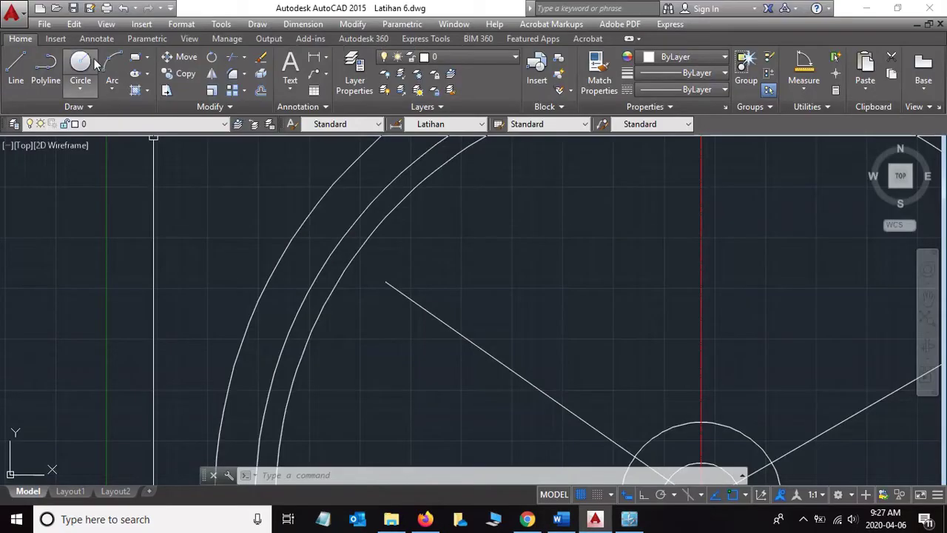
left_click(80, 65)
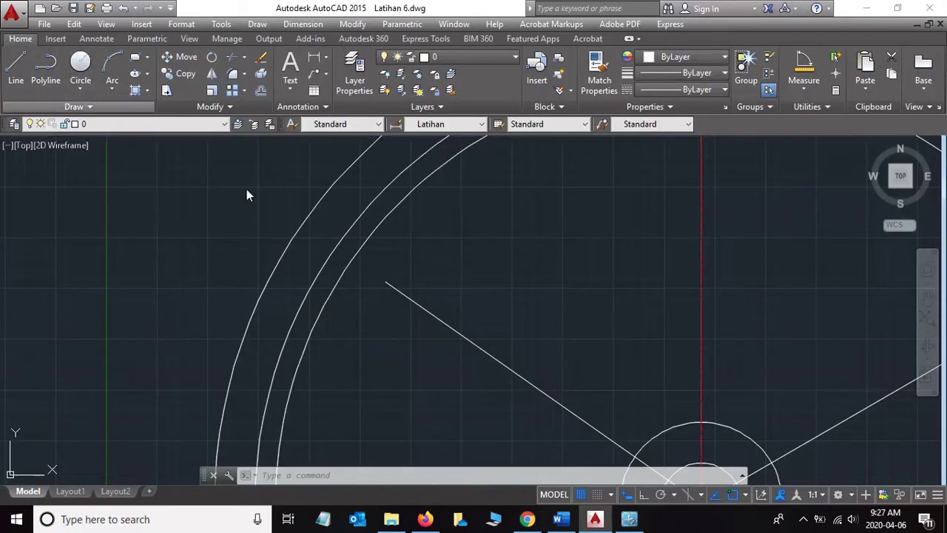
left_click(385, 281)
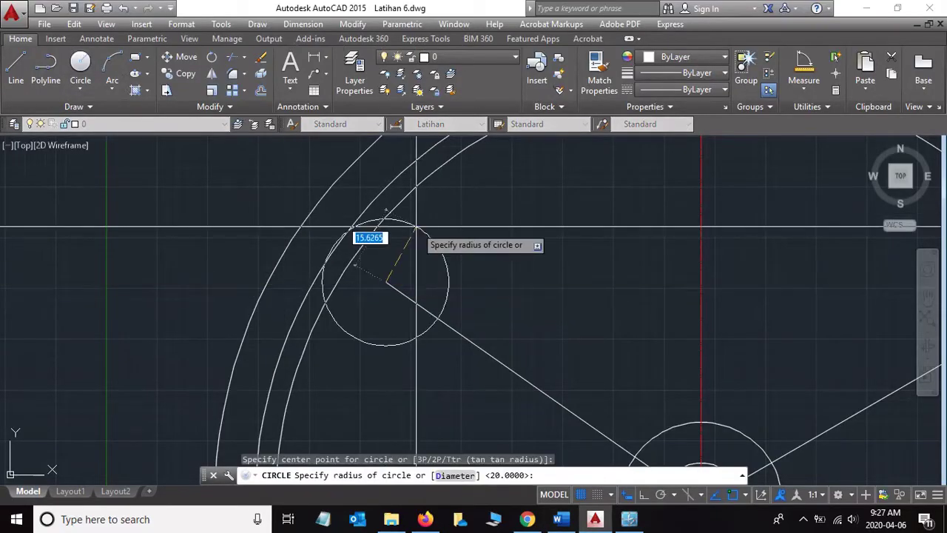
key("Return")
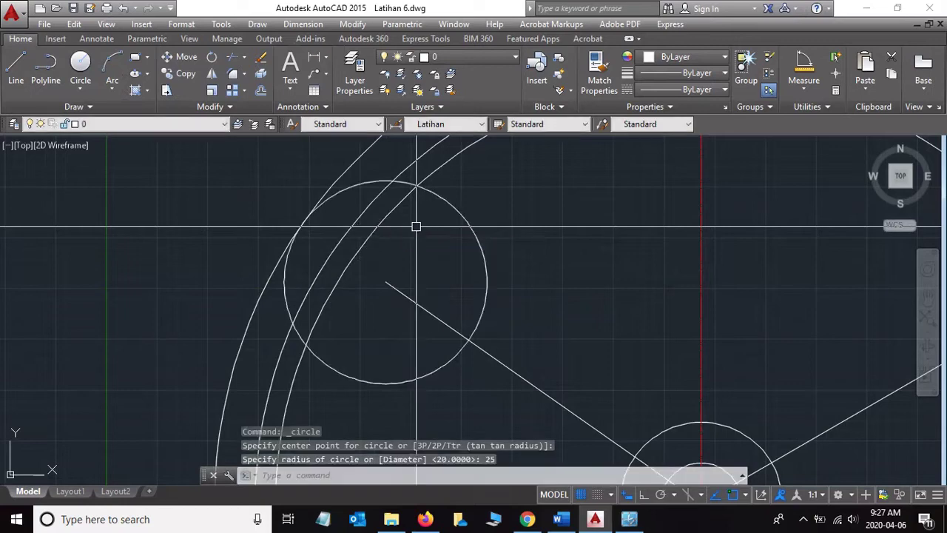
left_click(80, 66)
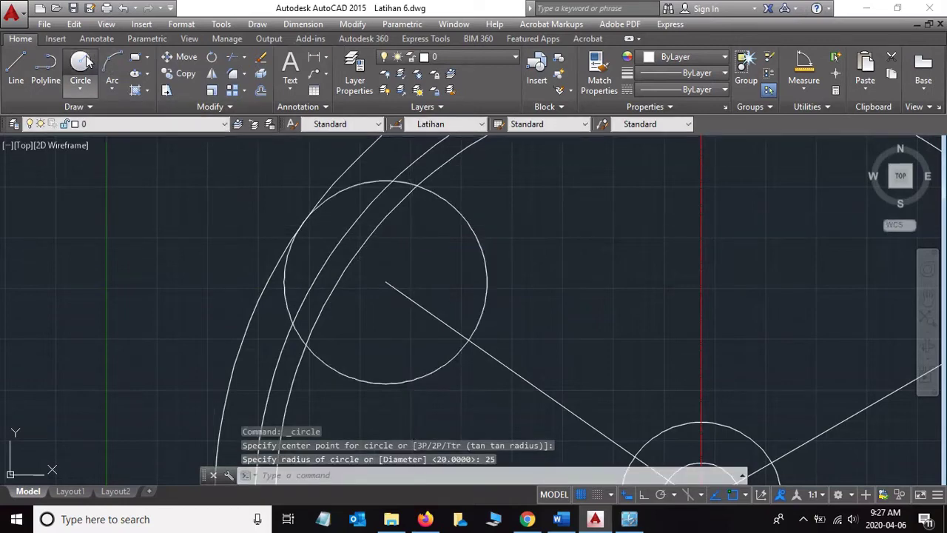
left_click(385, 281)
type("15")
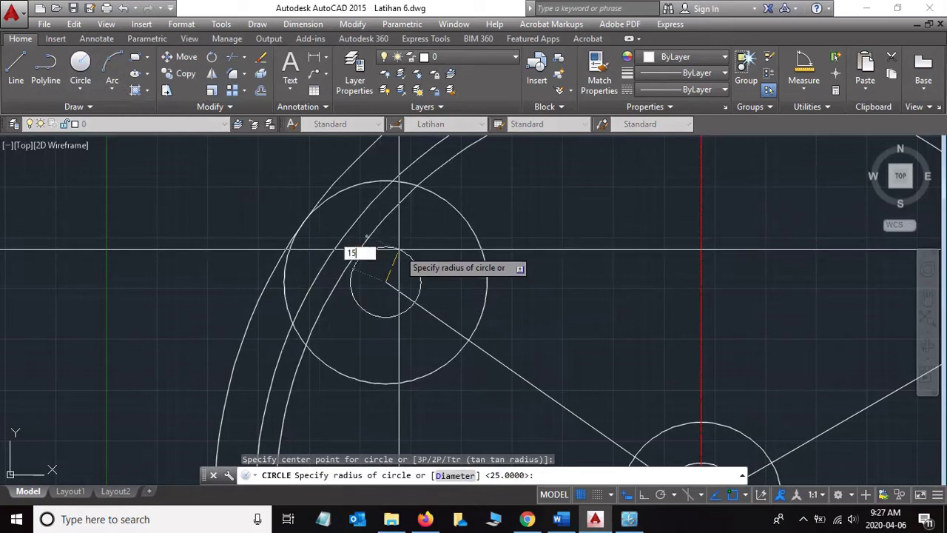
key("Return")
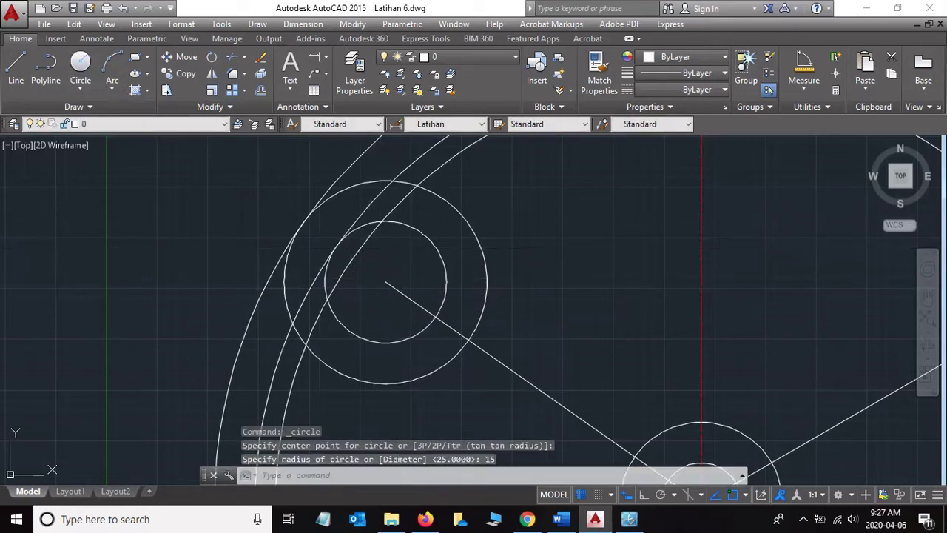
scroll(584, 266, "down", 7)
scroll(597, 273, "up", 3)
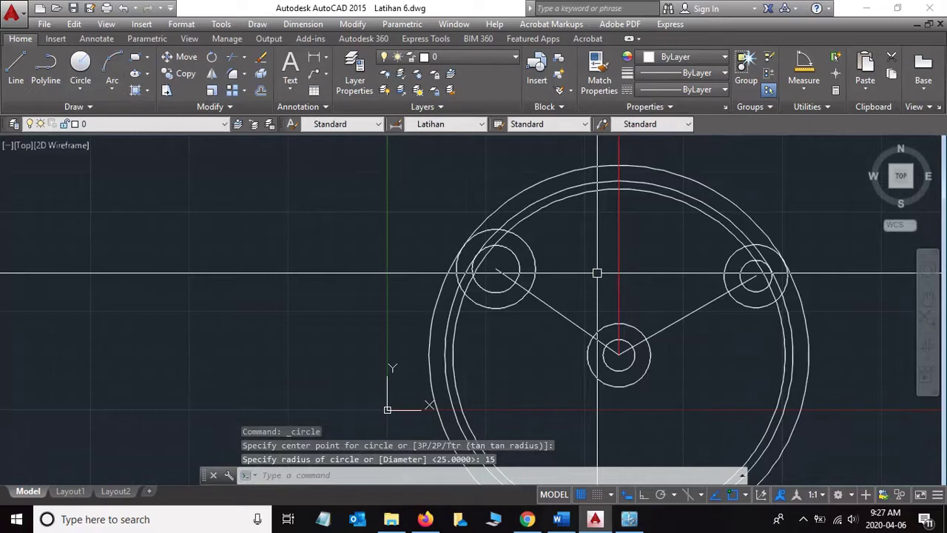
- Review Word's step 4 figure showing the 95 line, 55° angle and R25/R15 circles
key("alt+Tab")
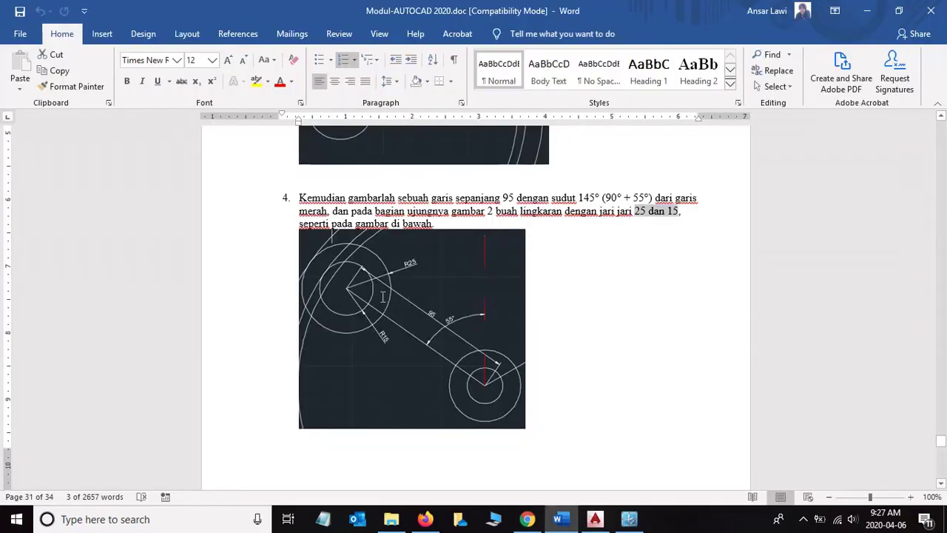
scroll(529, 248, "down", 3)
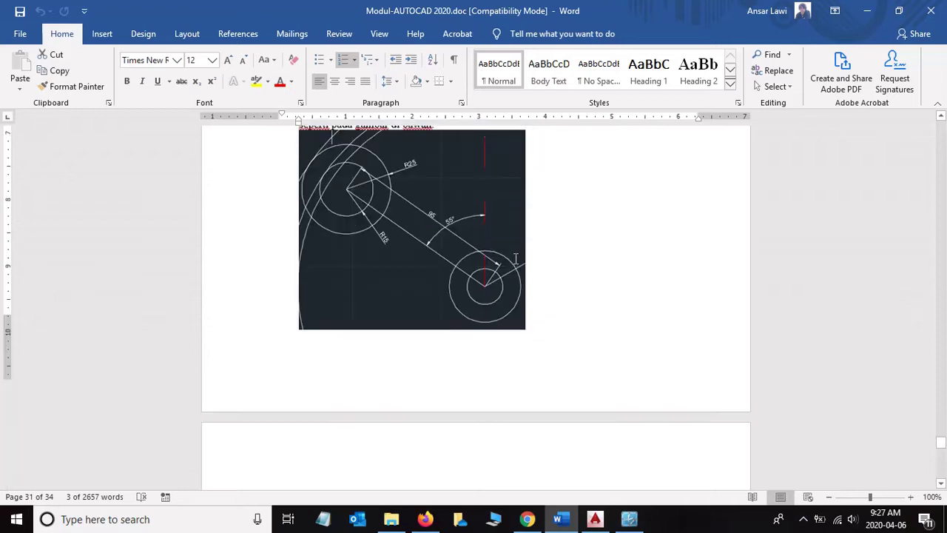
scroll(518, 252, "down", 1)
scroll(510, 255, "up", 1)
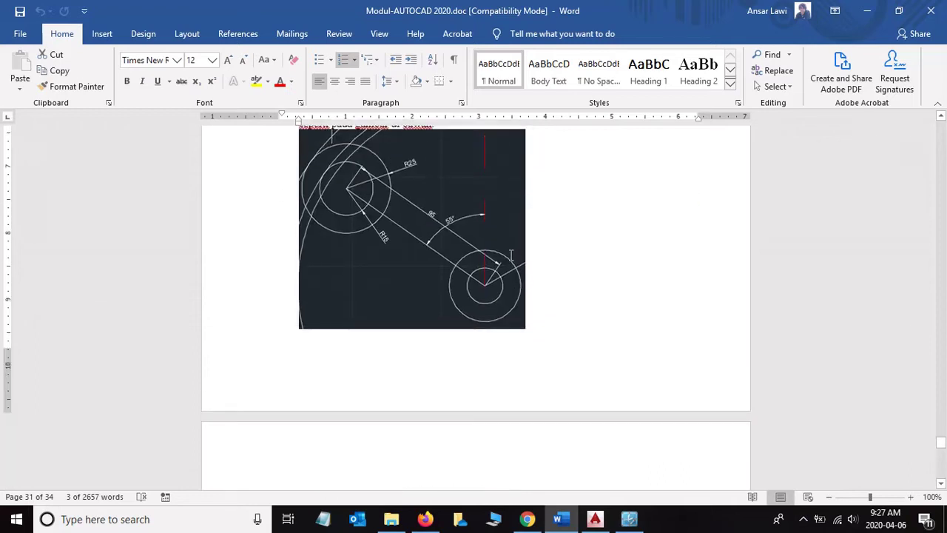
key("alt+Tab")
- Measure the angle between the red vertical line and the diagonal line, confirming 55°
scroll(627, 177, "up", 5)
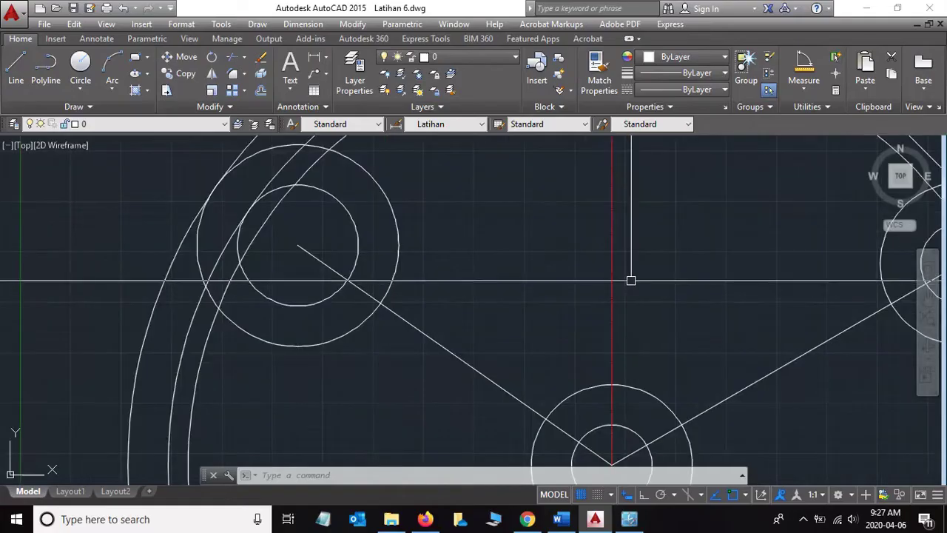
left_click(803, 65)
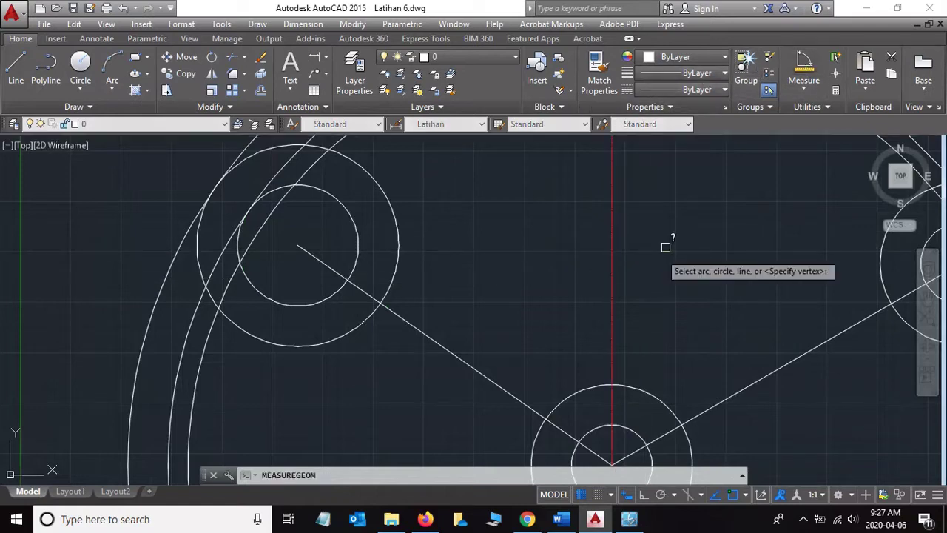
left_click(614, 260)
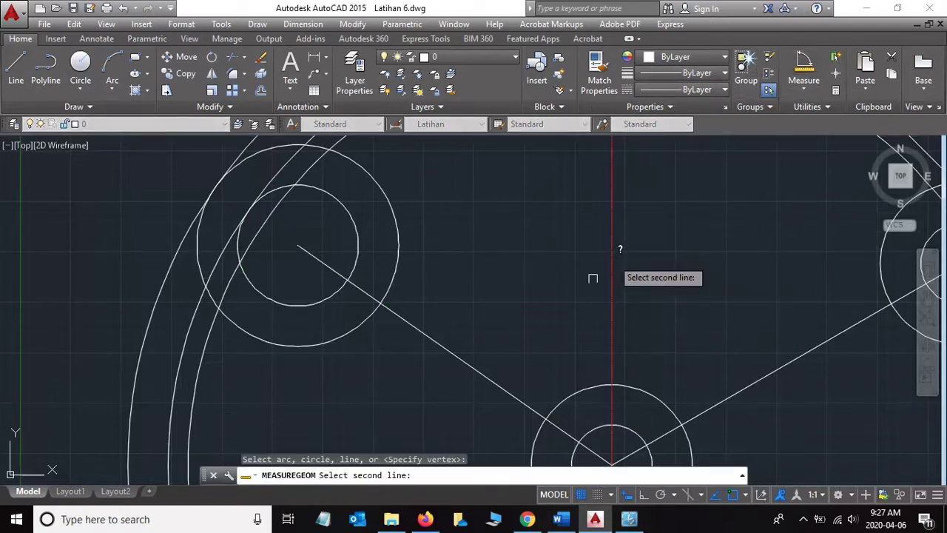
left_click(472, 368)
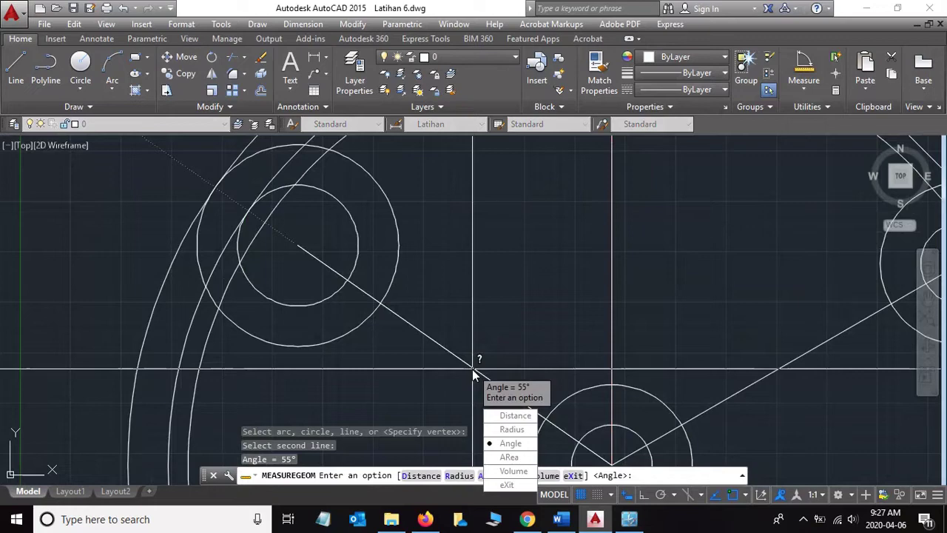
key("Escape")
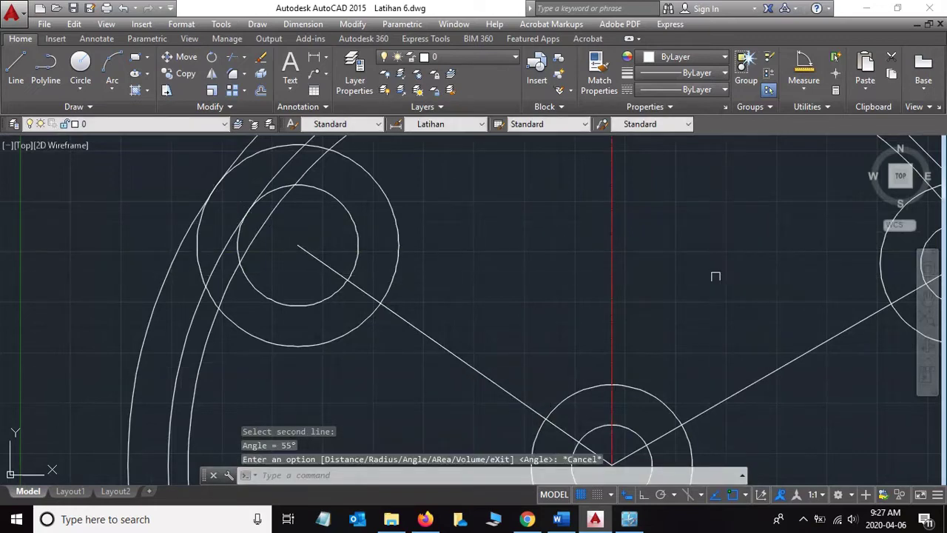
- Read step 5's Trim instruction in Word, then return to AutoCAD zoomed out
key("alt+Tab")
scroll(507, 212, "down", 5)
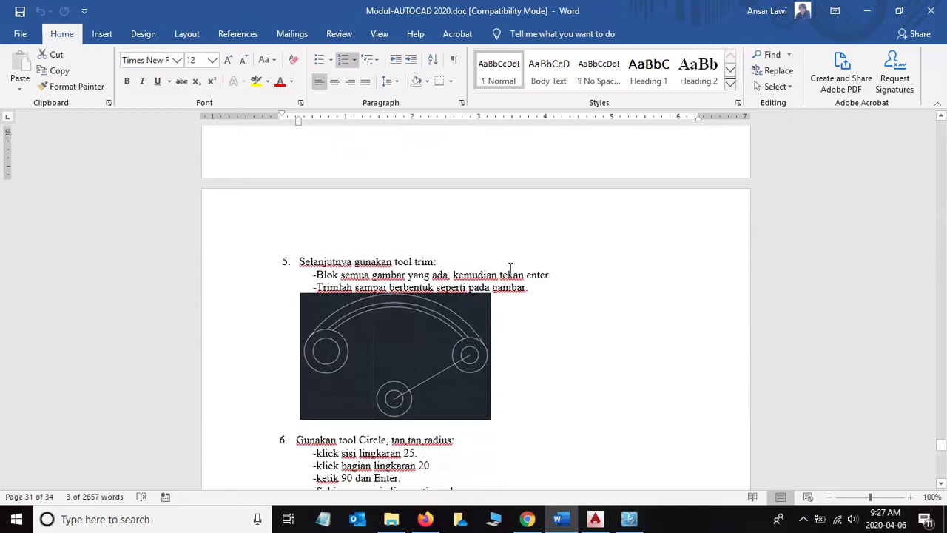
scroll(493, 269, "down", 1)
scroll(404, 267, "down", 1)
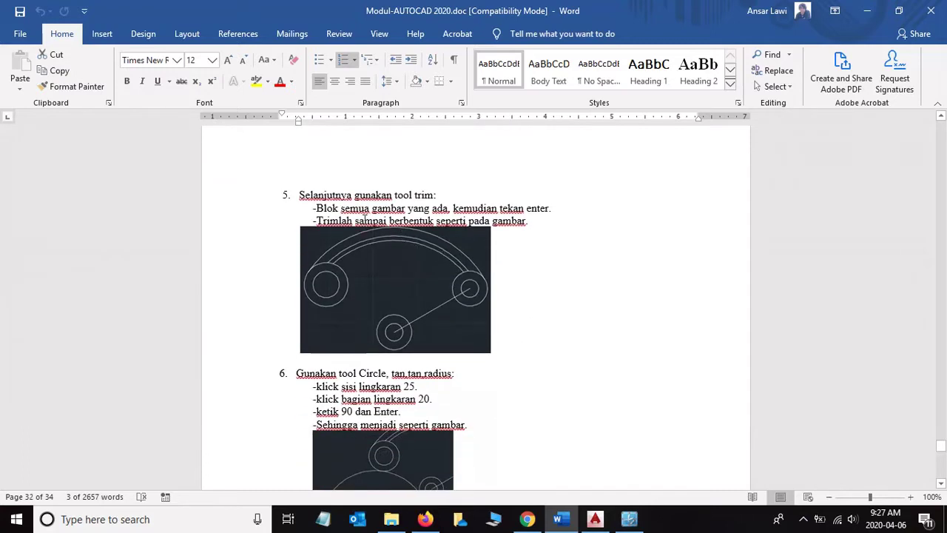
left_click_drag(392, 194, 447, 195)
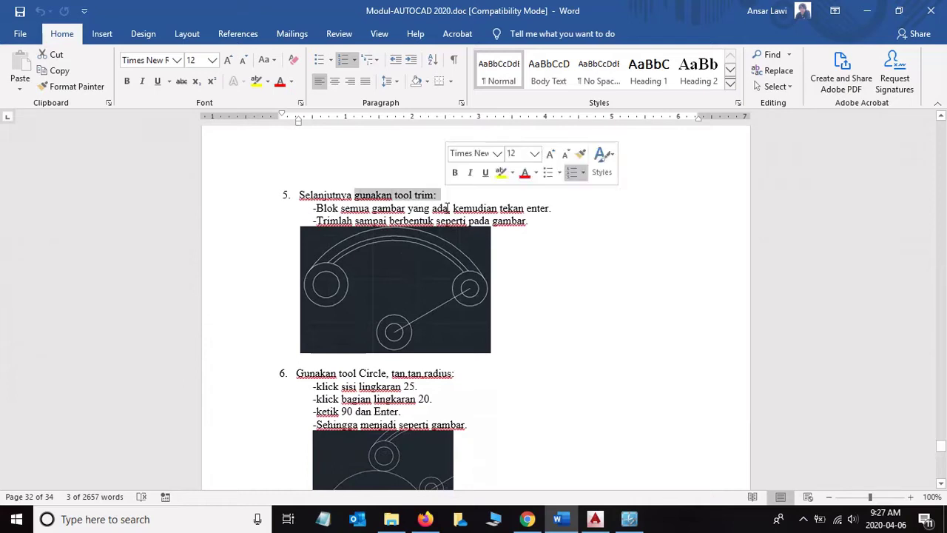
left_click(494, 220)
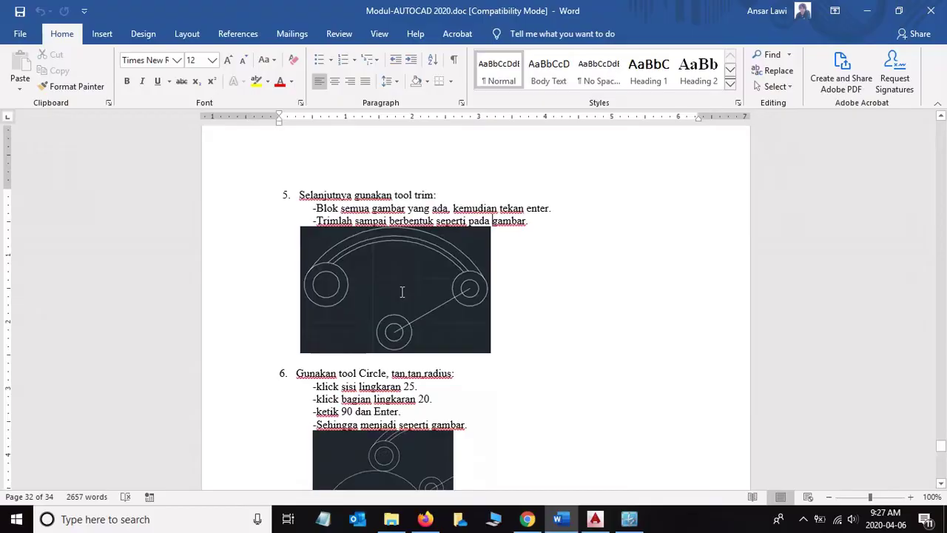
key("alt+Tab")
scroll(427, 250, "down", 5)
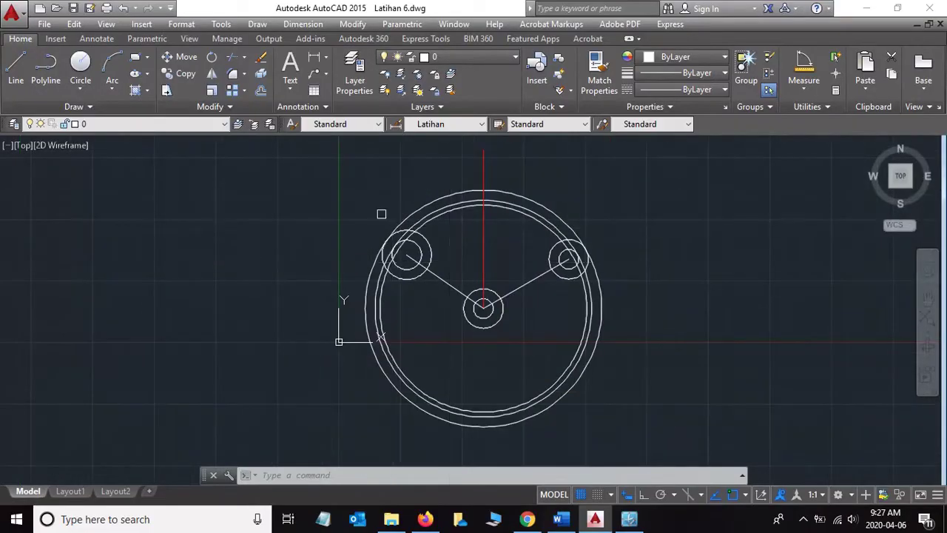
- Use the whole drawing as cutting edges and trim three arc pieces near the upper-left circle
left_click(336, 171)
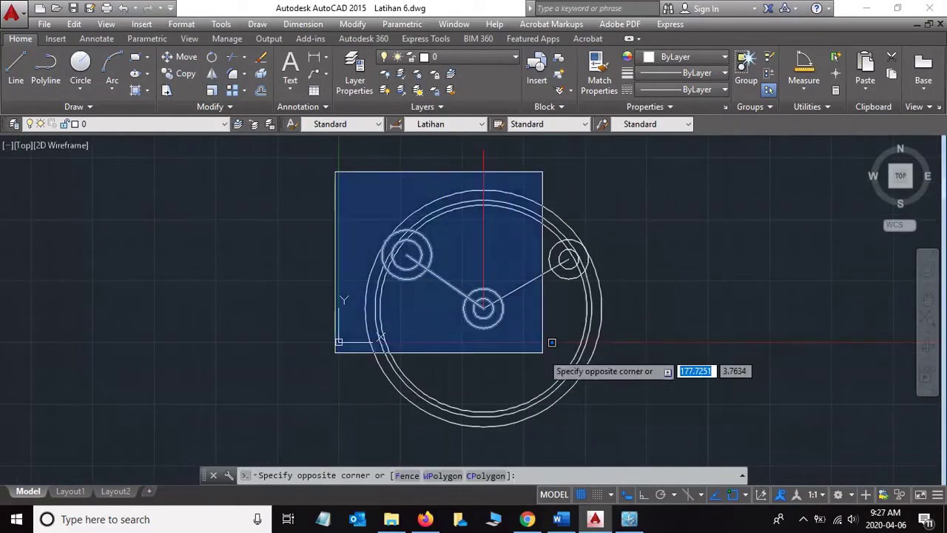
left_click(649, 438)
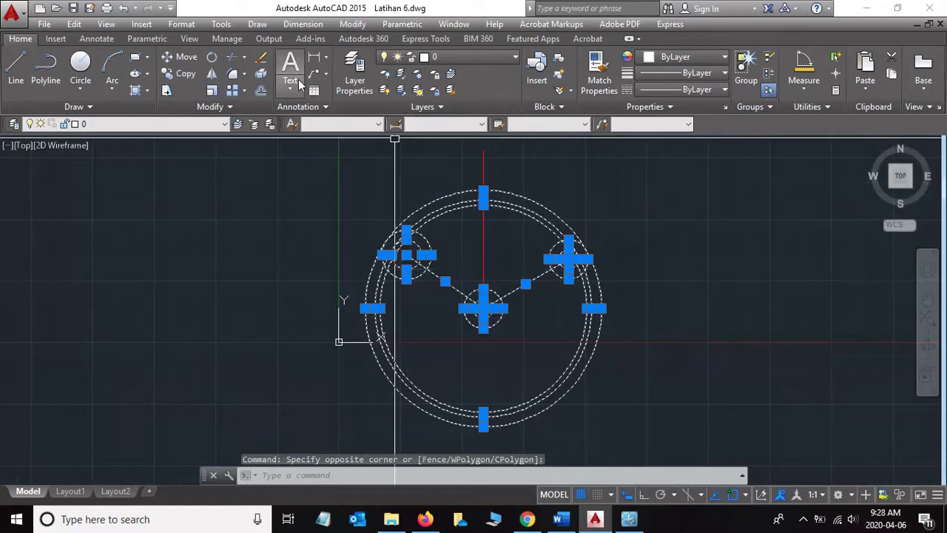
left_click(232, 57)
scroll(408, 286, "up", 4)
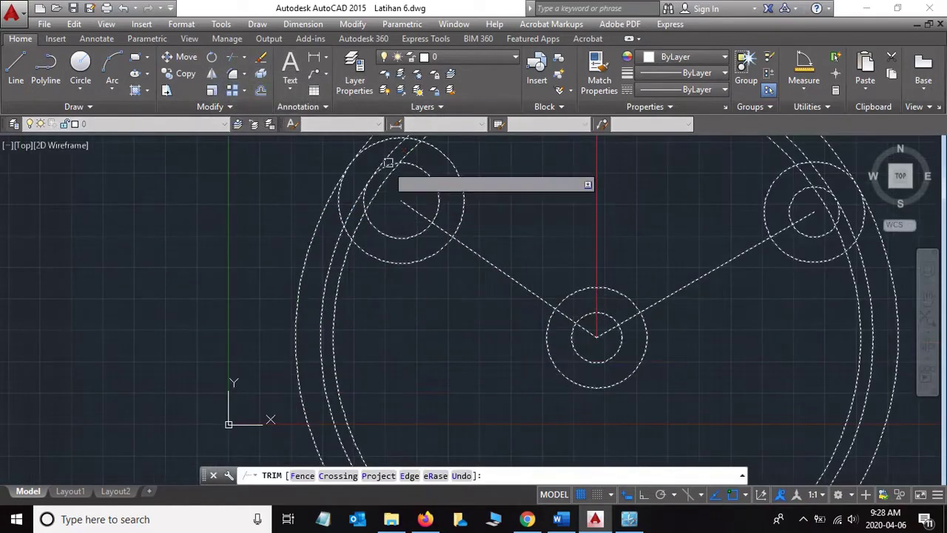
left_click(386, 184)
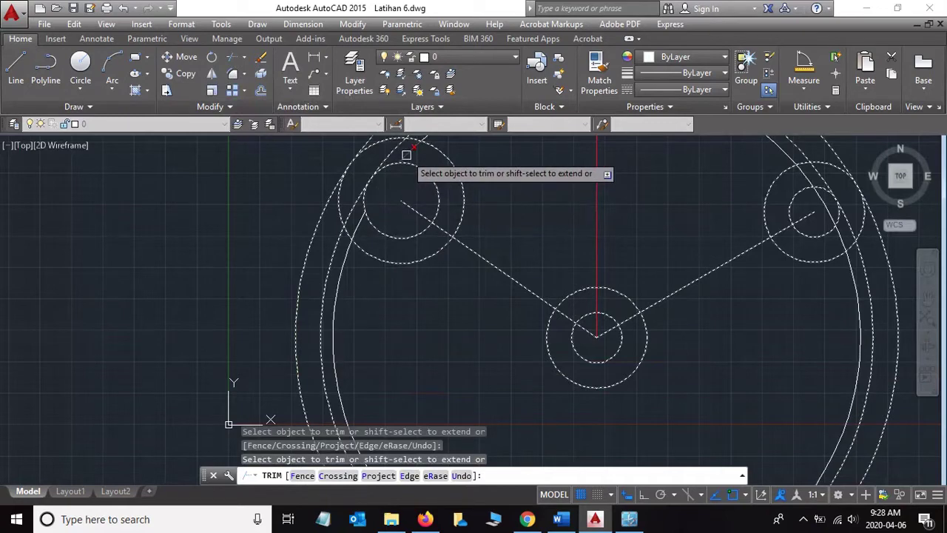
left_click(394, 153)
left_click(350, 212)
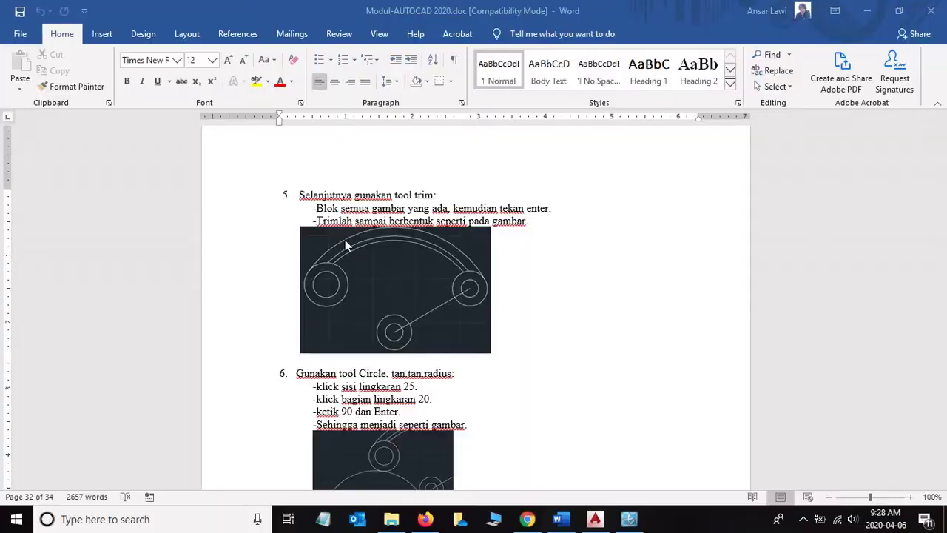
- Trim the diagonal line stub, slot arcs, outer arc leftovers and top-right circle line pieces
key("alt+Tab")
key("alt+Tab")
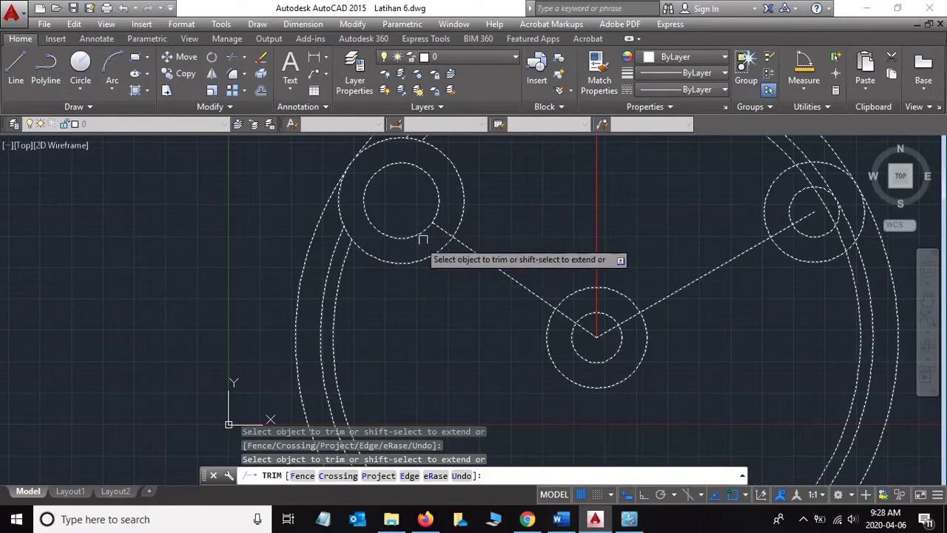
left_click(437, 232)
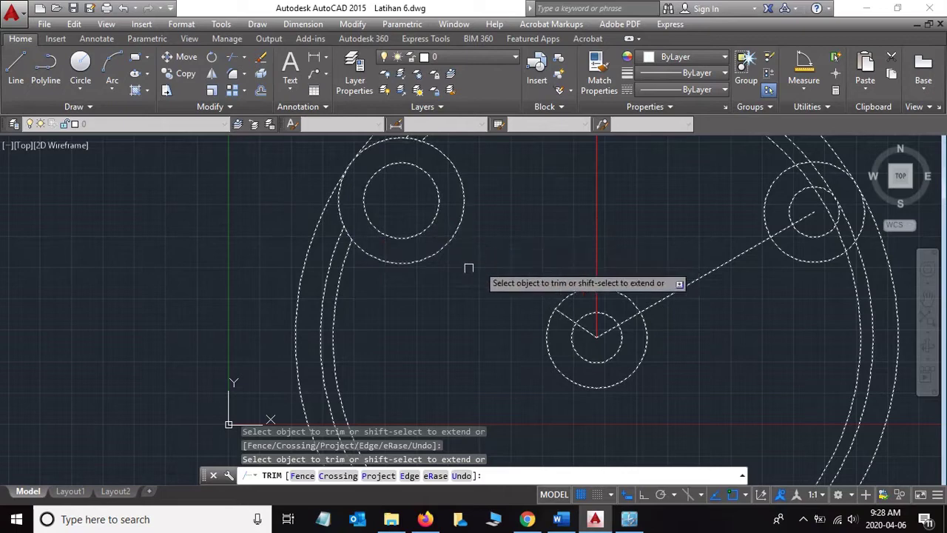
left_click(573, 324)
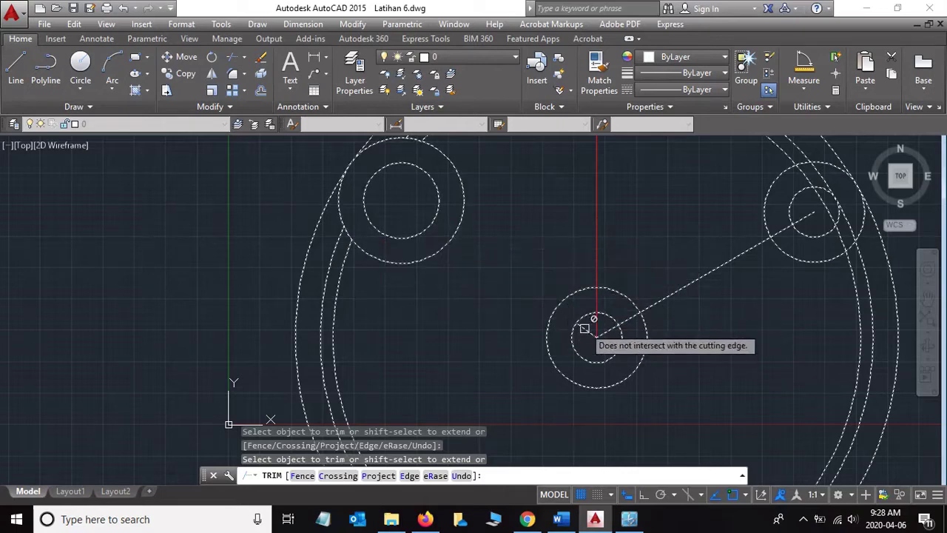
left_click(314, 219)
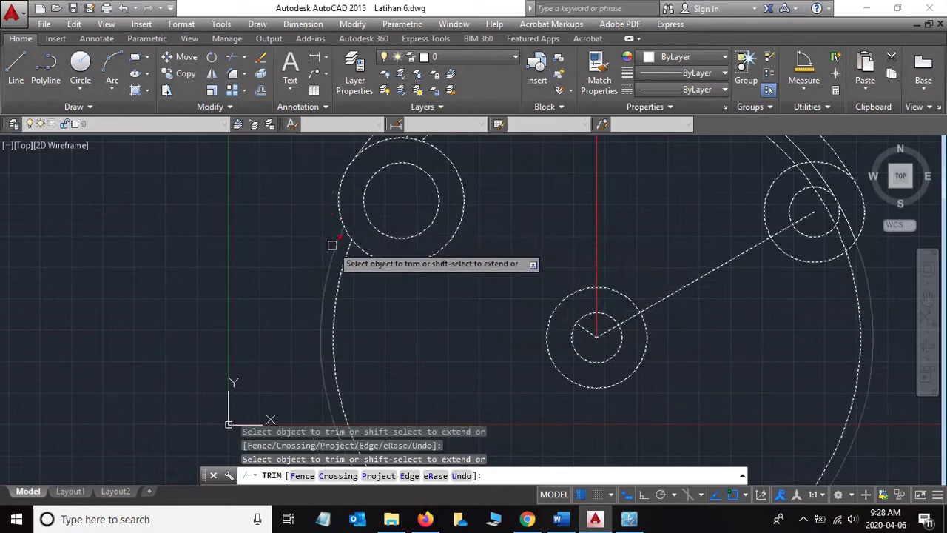
left_click(339, 259)
left_click(341, 260)
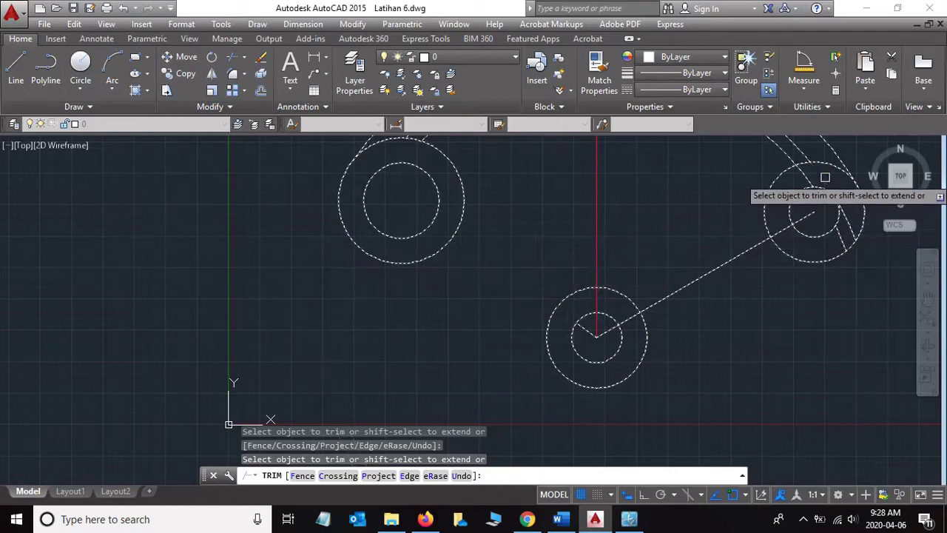
left_click(837, 207)
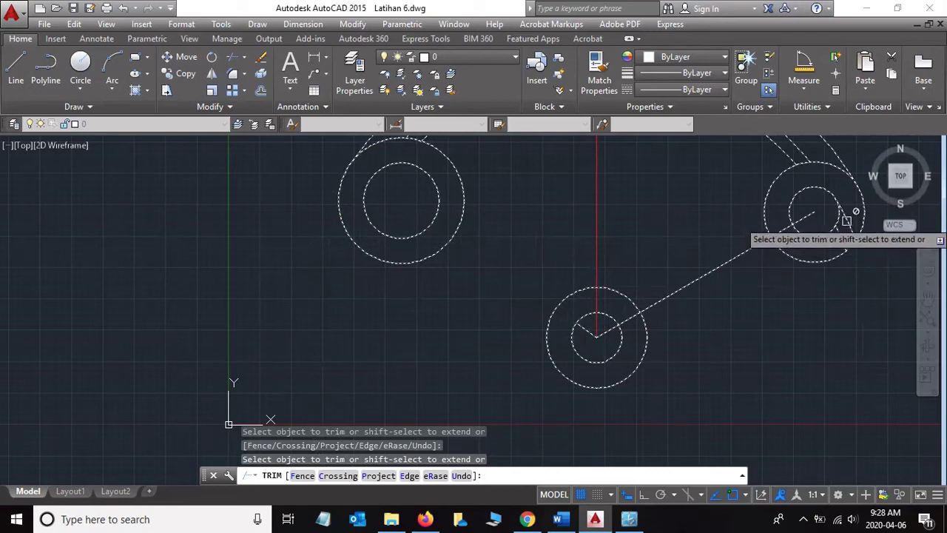
left_click(801, 219)
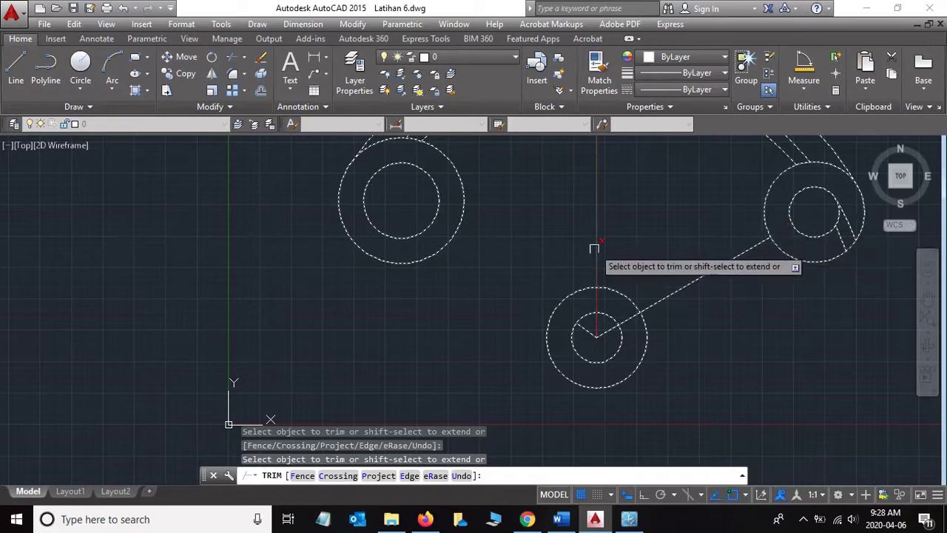
- Compare the result with the tutorial and undo the last trim
scroll(594, 239, "up", 3)
scroll(613, 239, "down", 3)
key("alt+Tab")
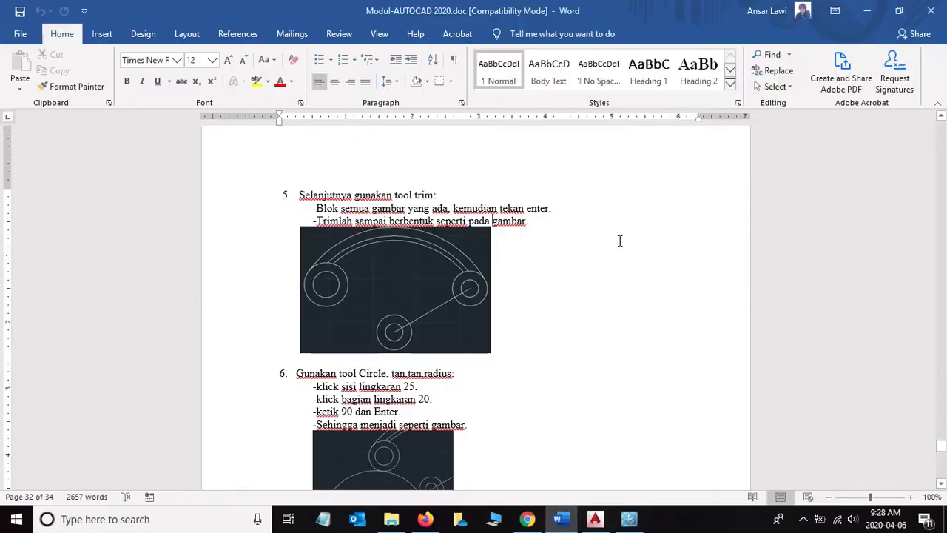
key("alt+Tab")
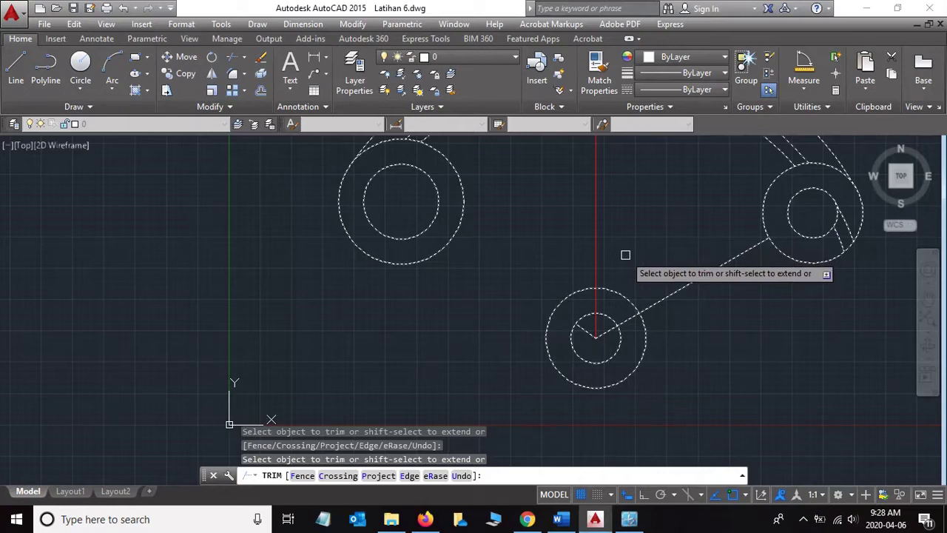
key("ctrl+z")
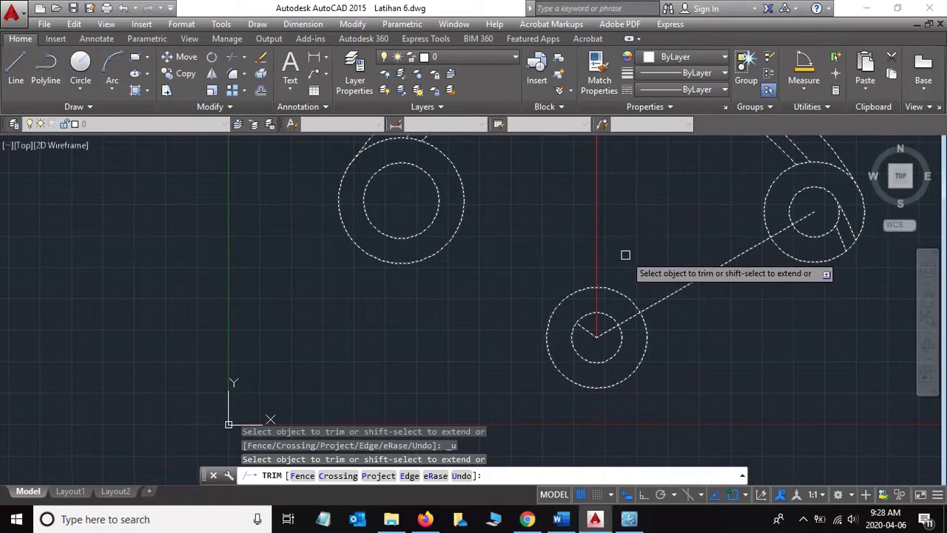
key("alt+Tab")
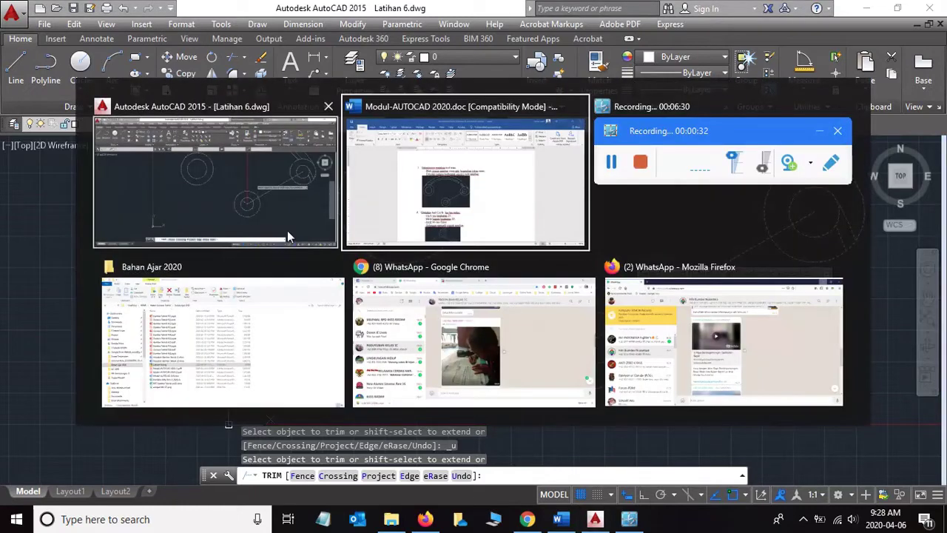
- End Trim, then delete the leftover arc by the right circle and the lower circle's stray stub
left_click(539, 222)
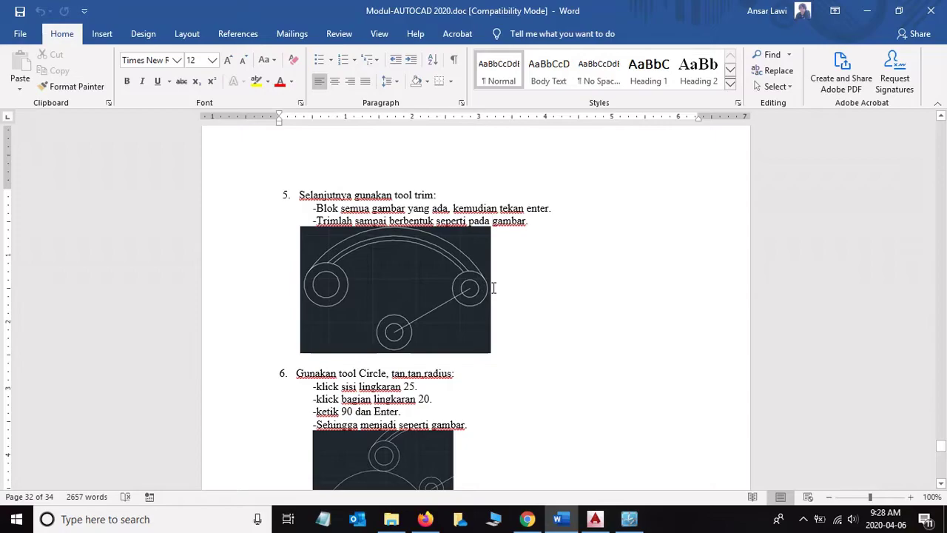
key("alt+Tab")
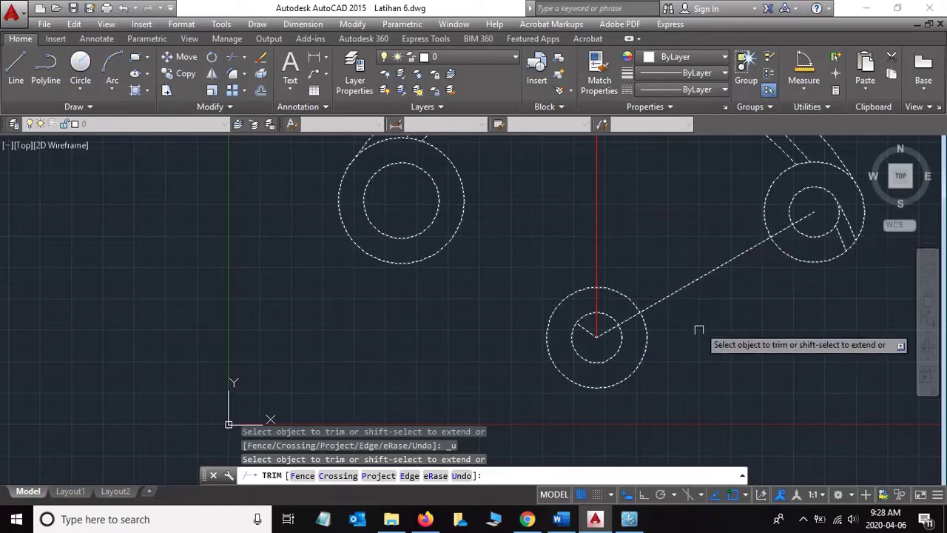
key("Escape")
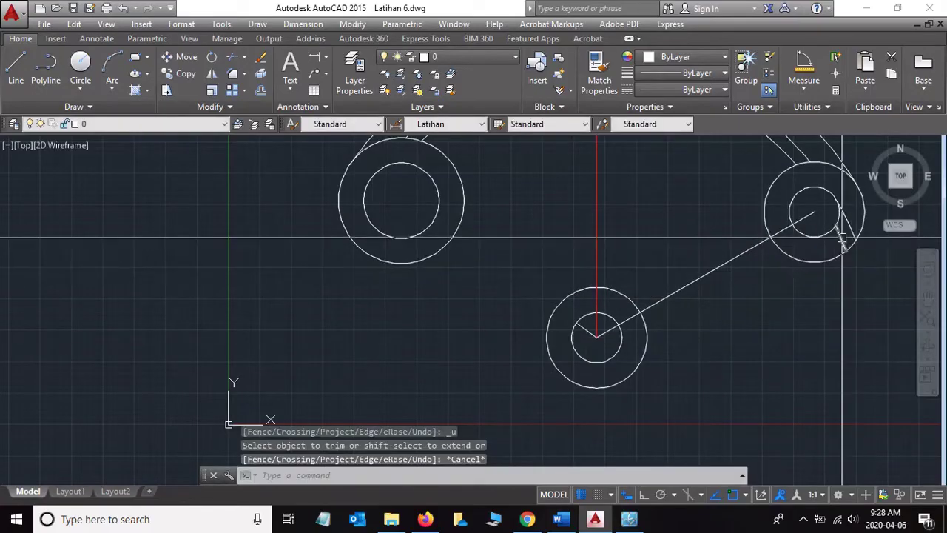
left_click(845, 244)
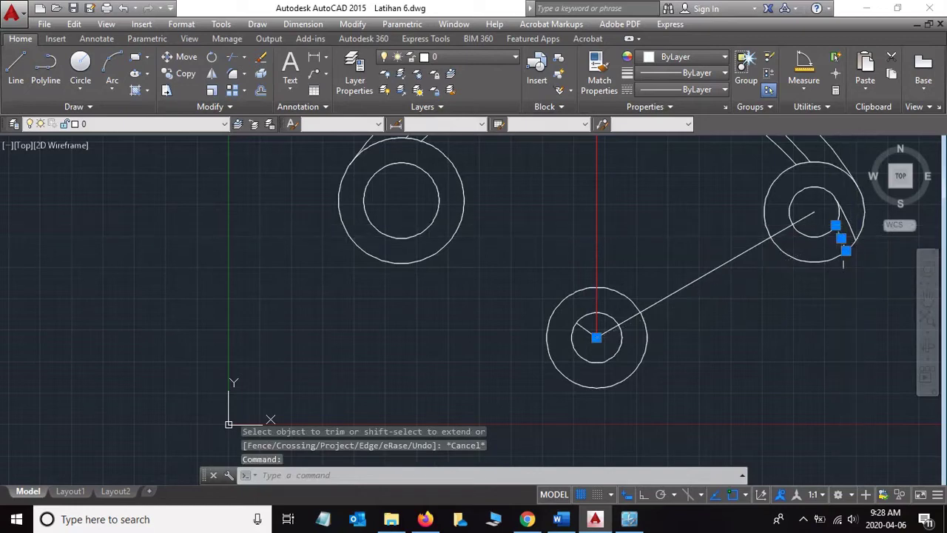
key("Delete")
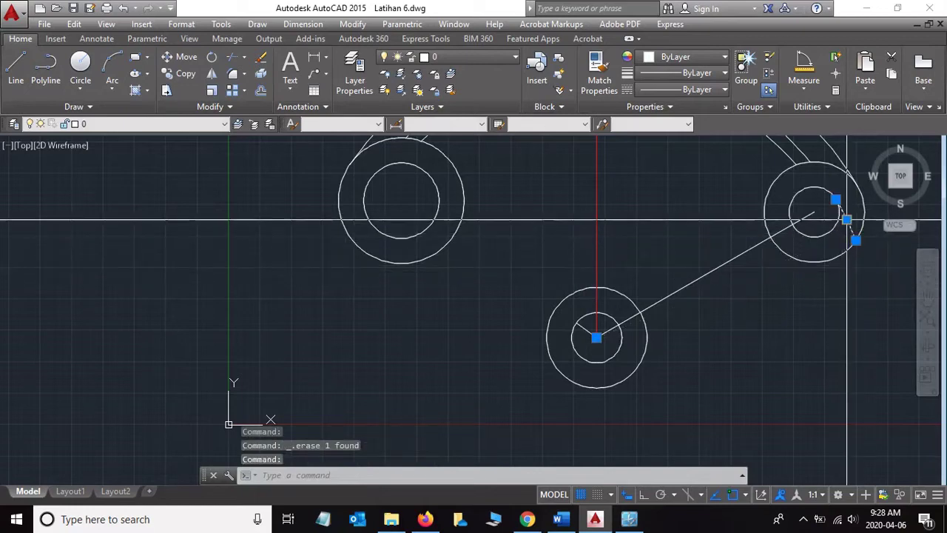
left_click(592, 332)
key("Delete")
- Reframe the whole bracket, compare it with the tutorial, and scroll Word to step 6
scroll(688, 321, "up", 2)
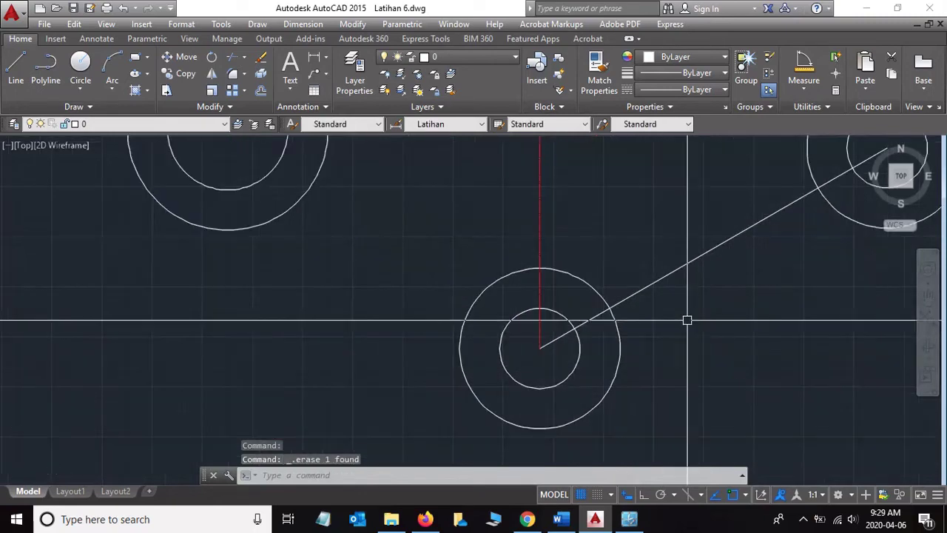
scroll(688, 296, "down", 6)
scroll(666, 296, "up", 2)
middle_click_drag(658, 298, 633, 304)
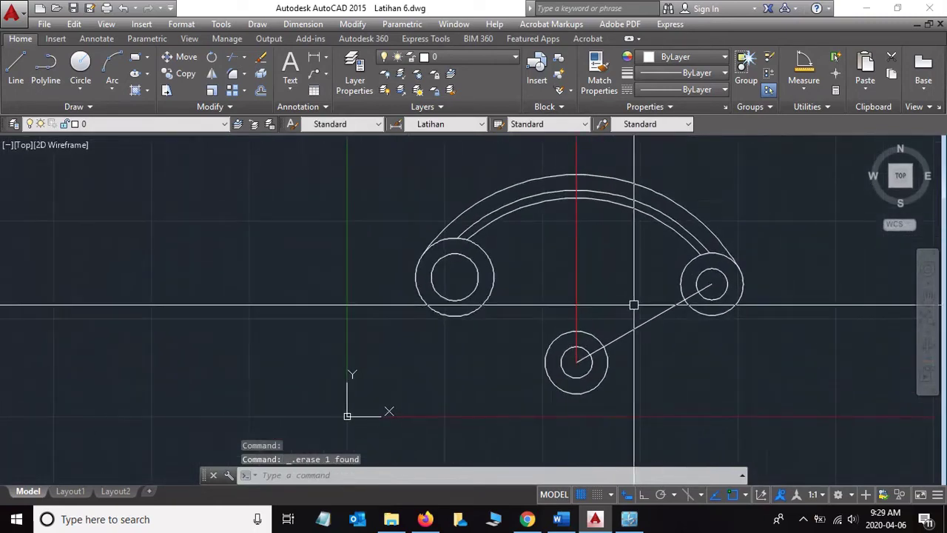
key("alt+Tab")
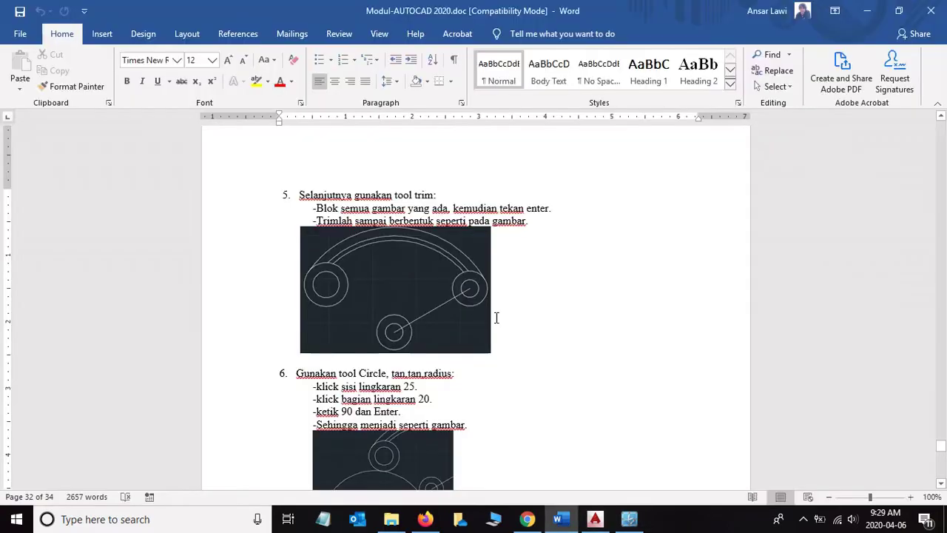
key("alt+Tab")
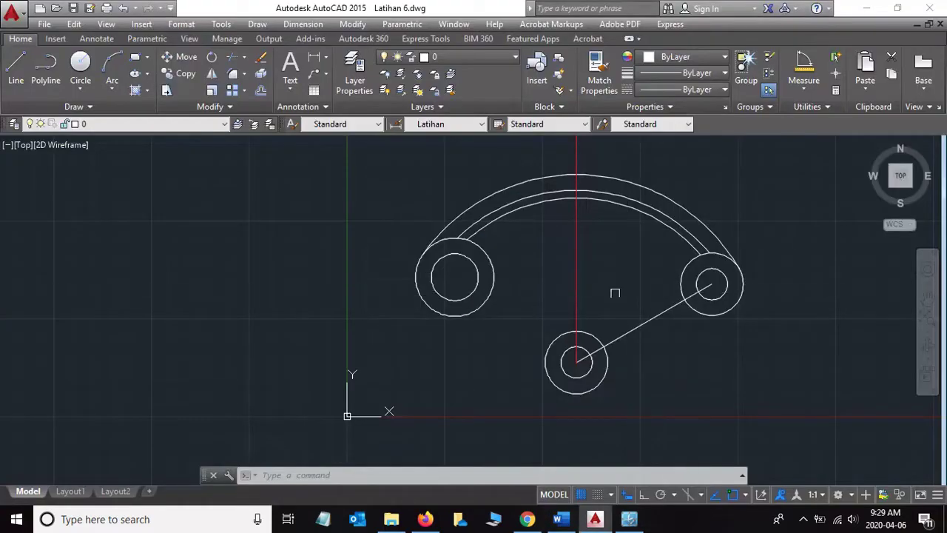
key("alt+Tab")
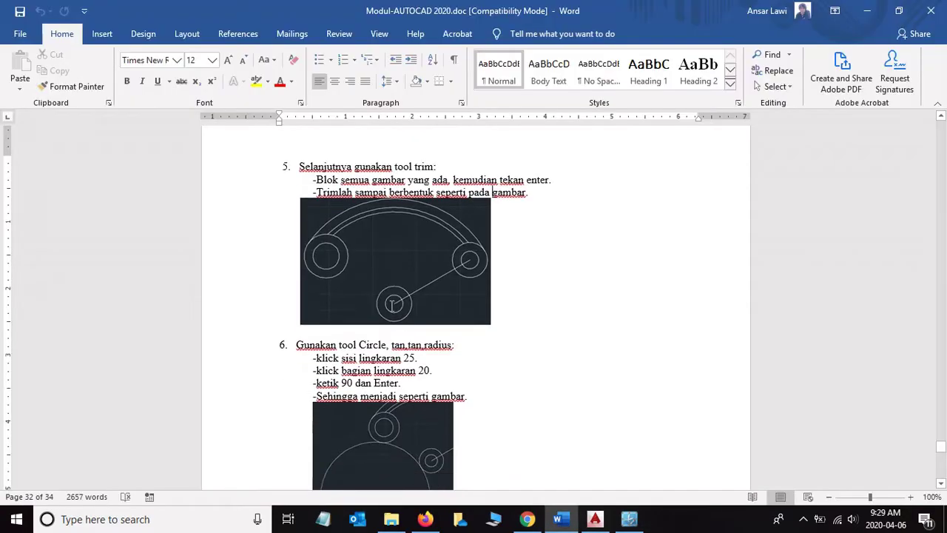
scroll(365, 285, "down", 3)
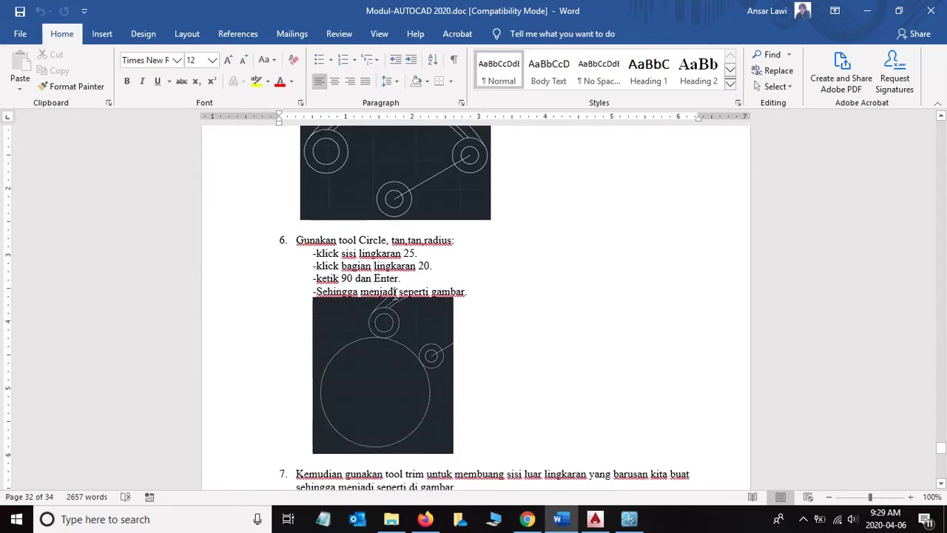
- Apply bold formatting to the 'tan.tan.radius' phrase in step 6
double_click(334, 241)
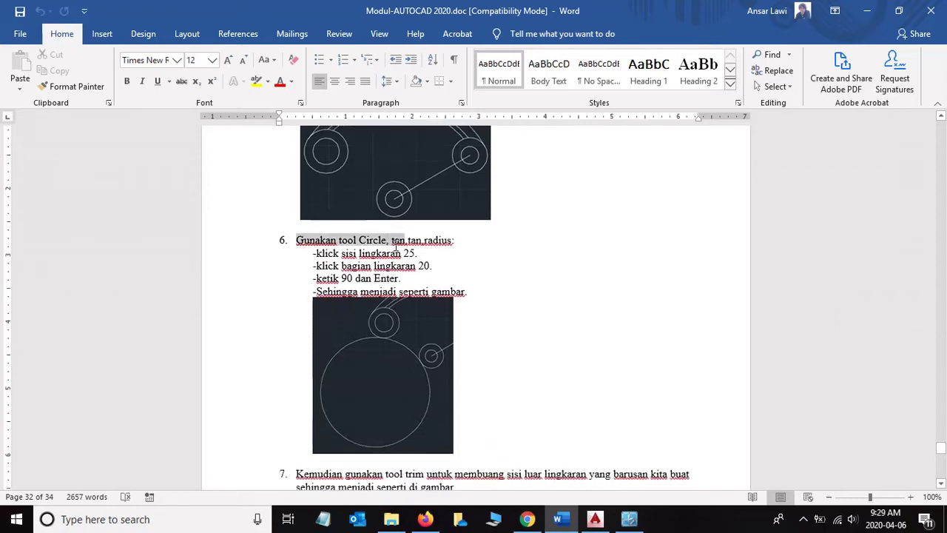
left_click(444, 253)
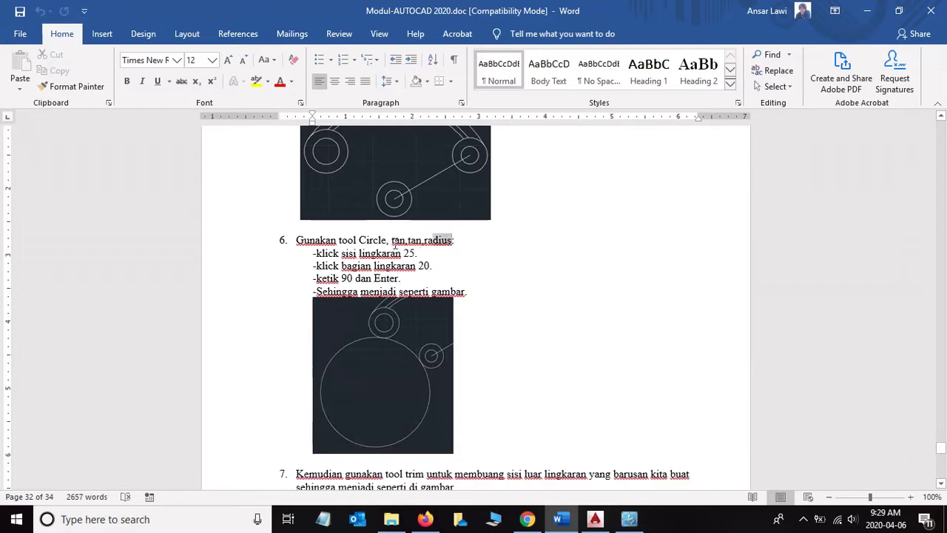
double_click(400, 241)
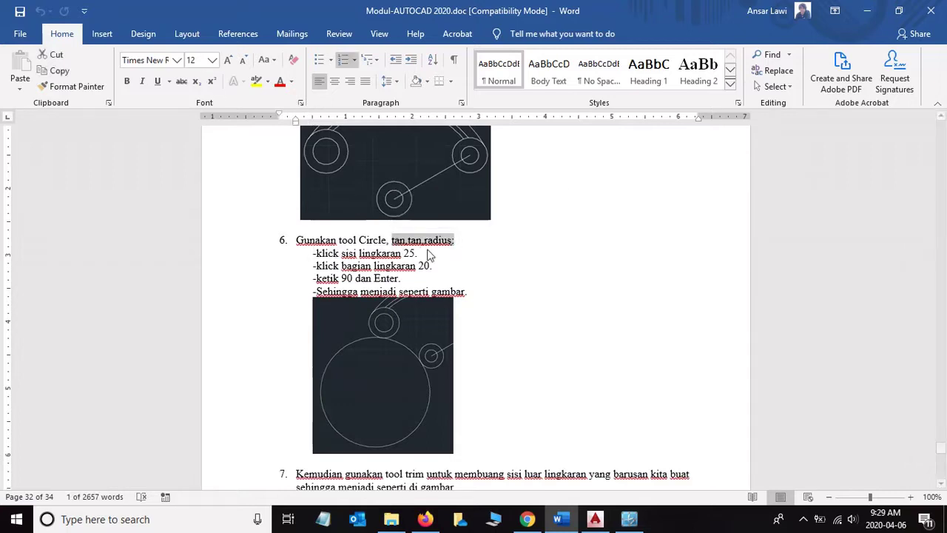
left_click(443, 251)
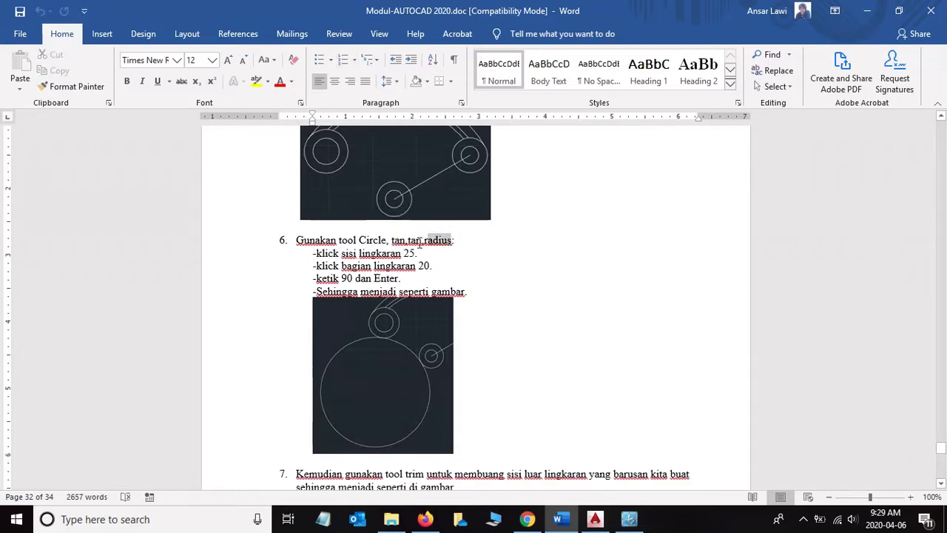
double_click(396, 242)
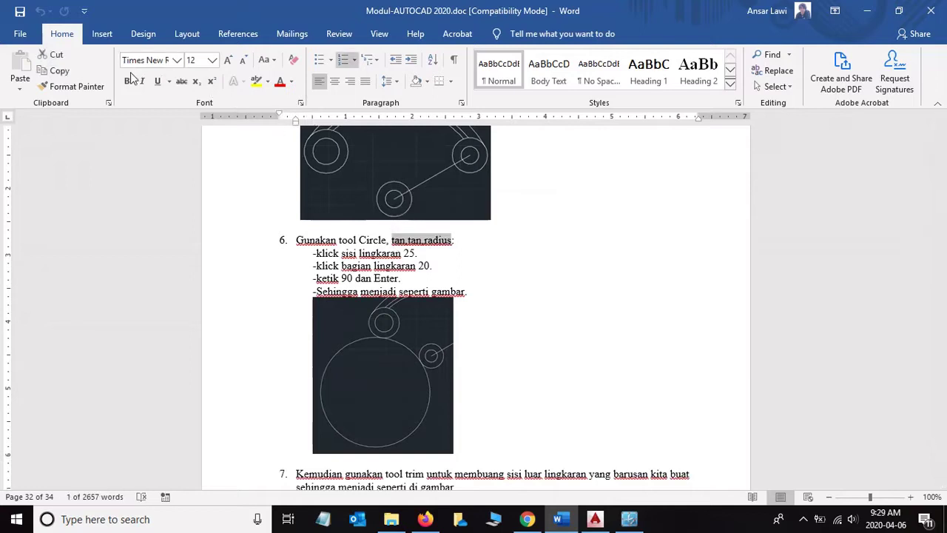
left_click(127, 81)
left_click(458, 273)
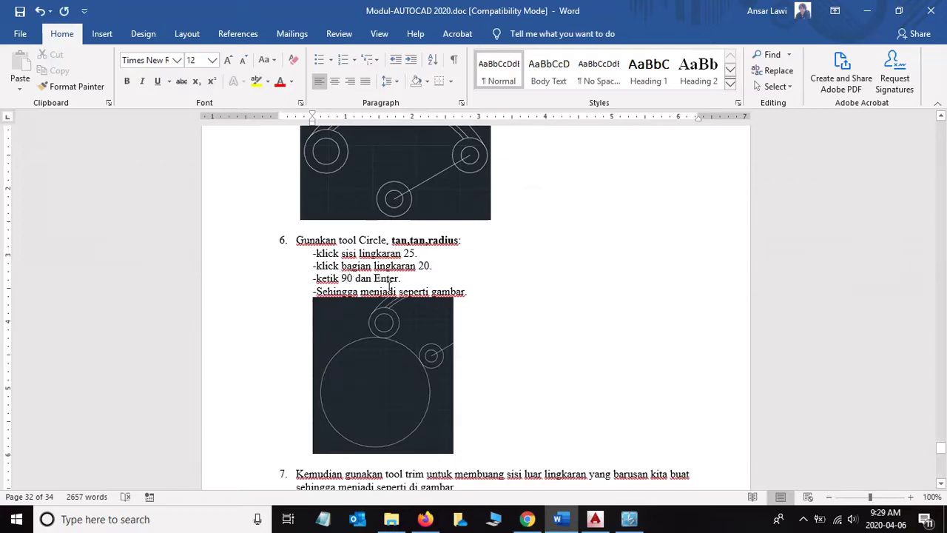
- Draw a radius-90 Tan, Tan, Radius circle touching the upper-left and bottom circles
key("alt+Tab")
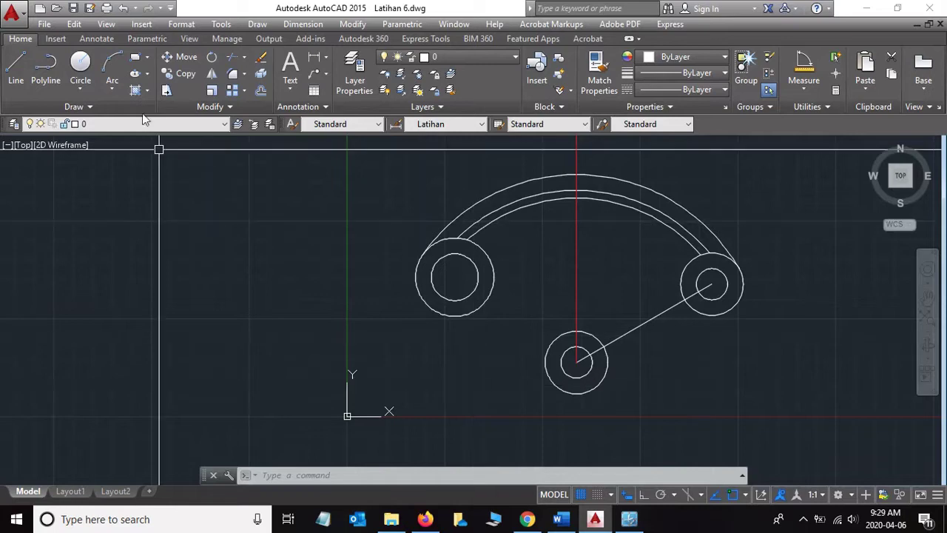
left_click(113, 90)
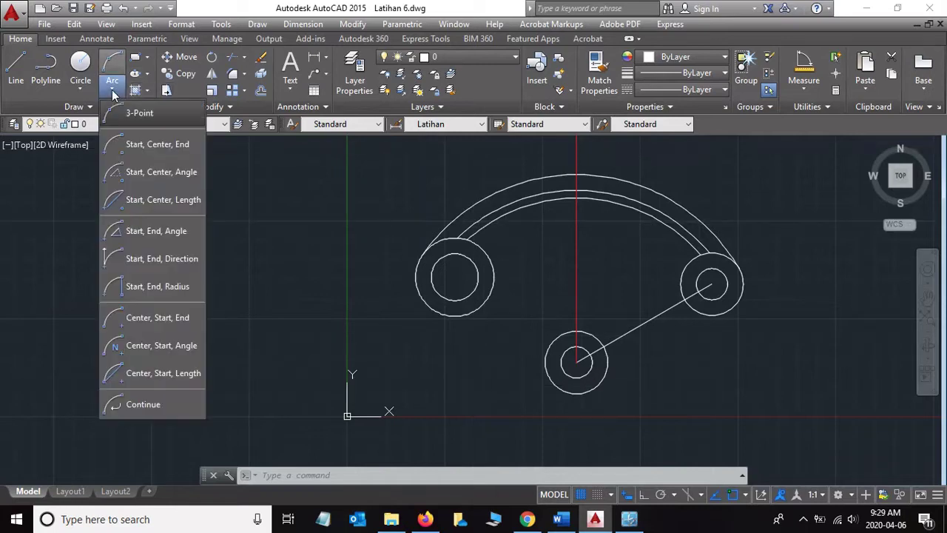
left_click(111, 90)
left_click(76, 90)
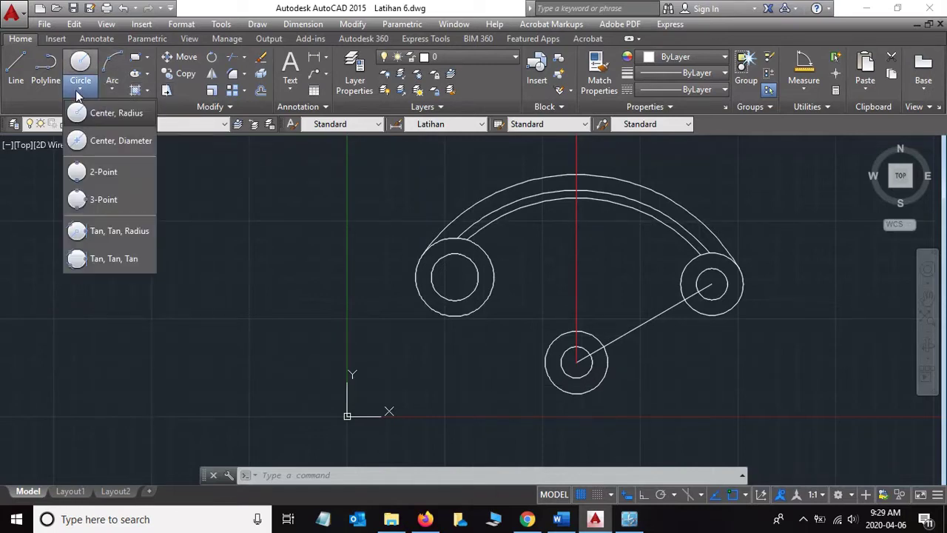
left_click(111, 229)
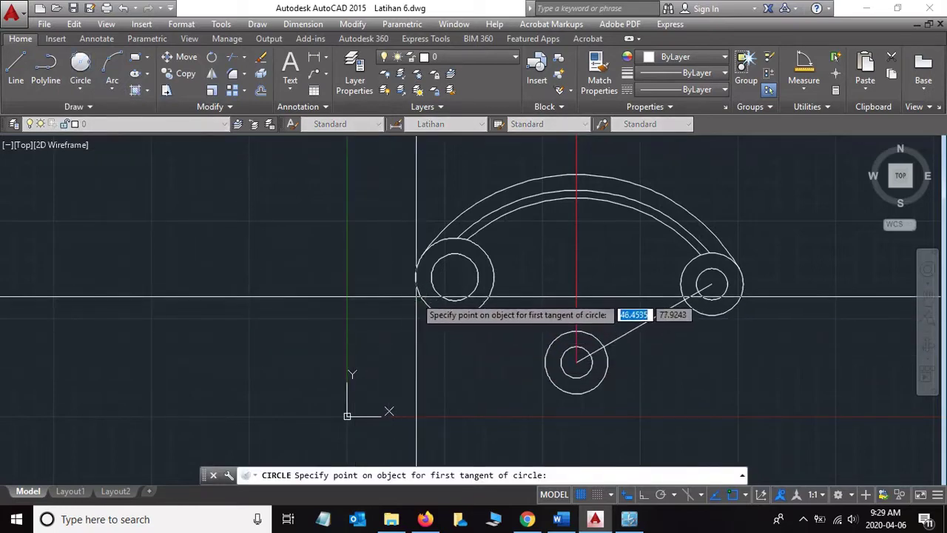
left_click(419, 297)
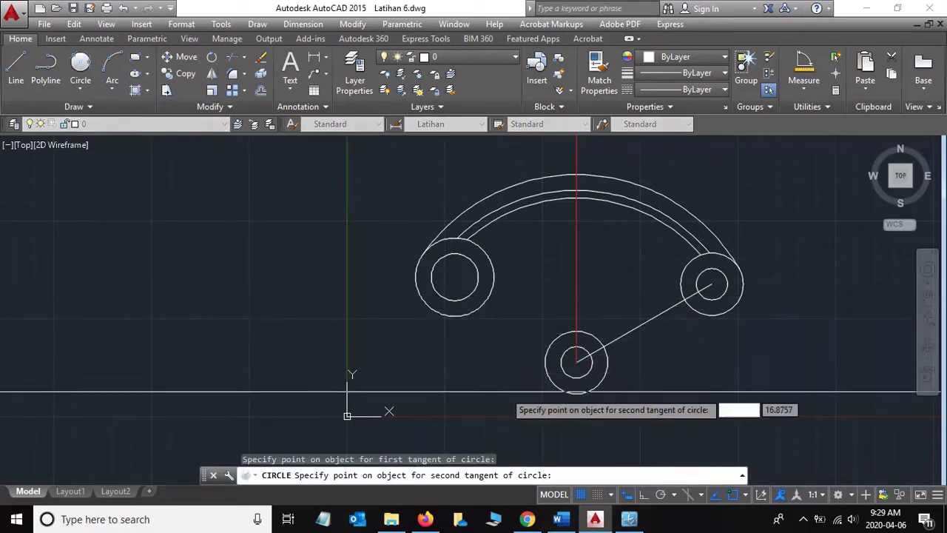
left_click(546, 378)
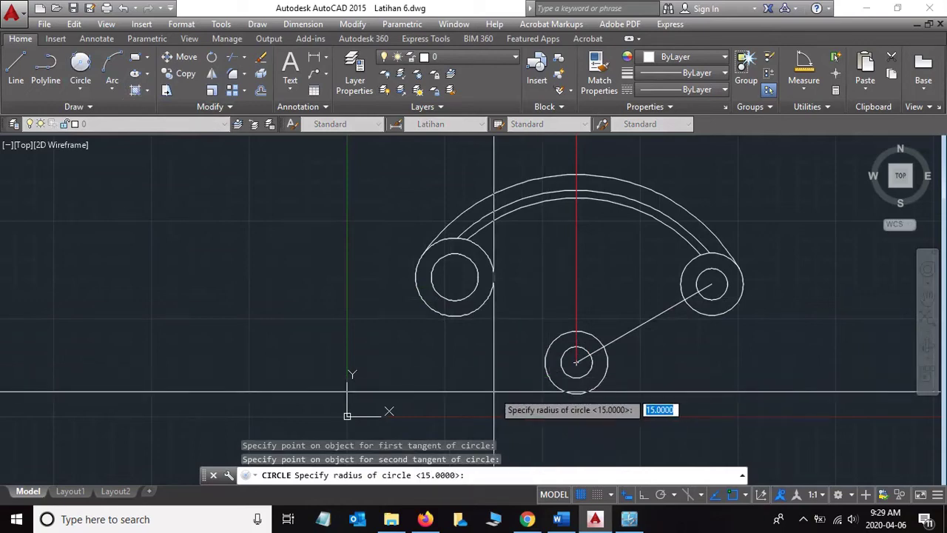
type("90")
key("Return")
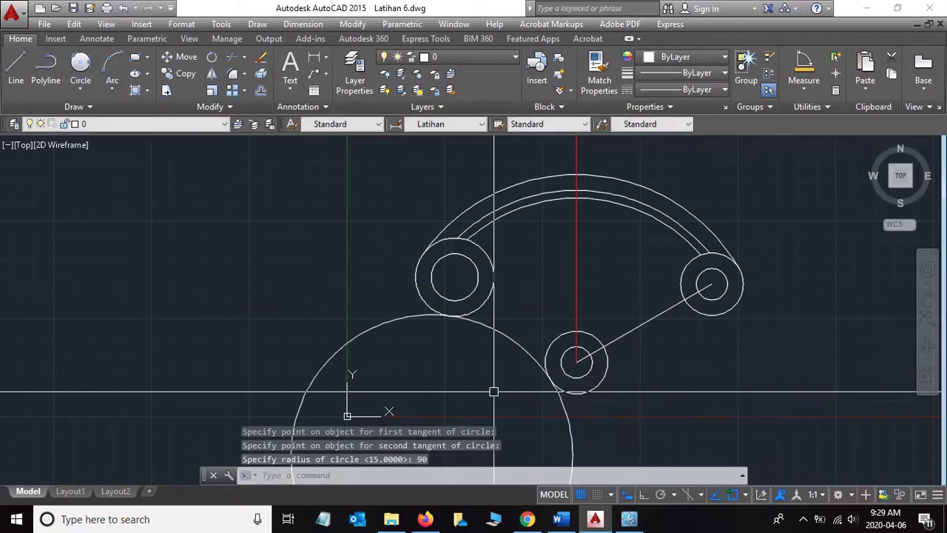
key("Escape")
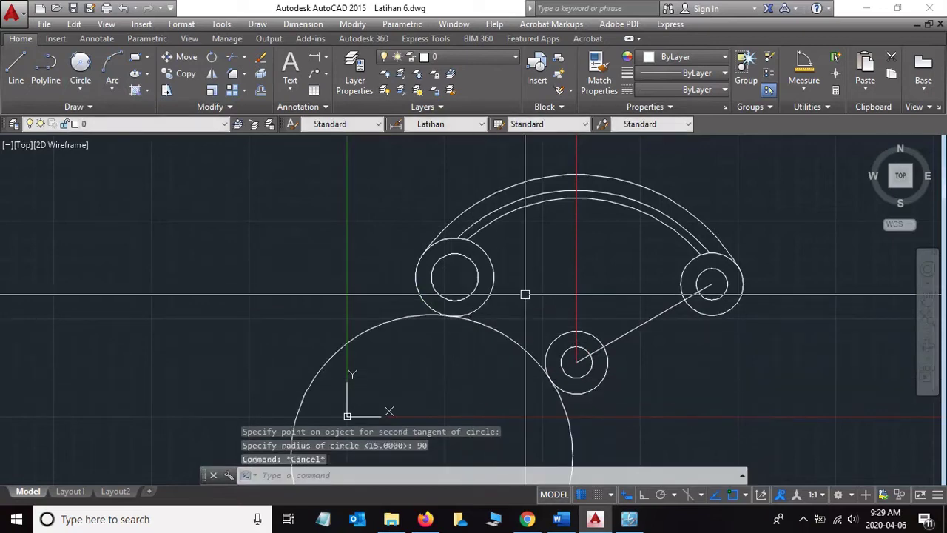
- Trim away the large circle's outer part, using the upper-left, tangent and bottom circles as edges
scroll(397, 311, "down", 3)
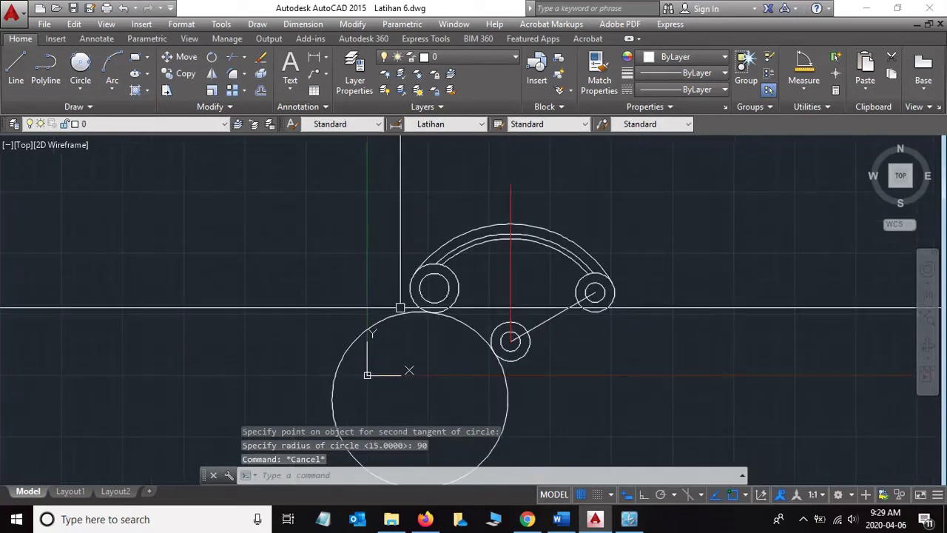
left_click(254, 267)
key("Escape")
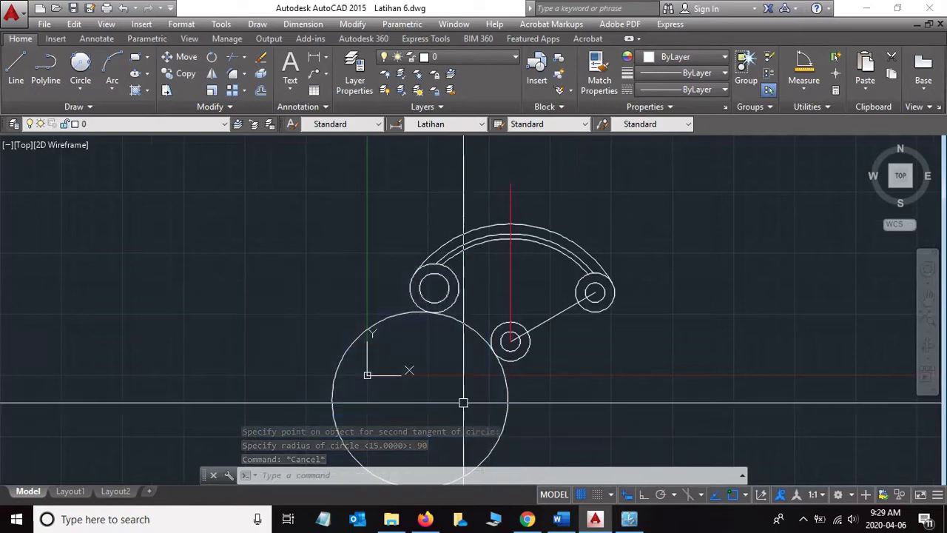
left_click(457, 299)
left_click(474, 330)
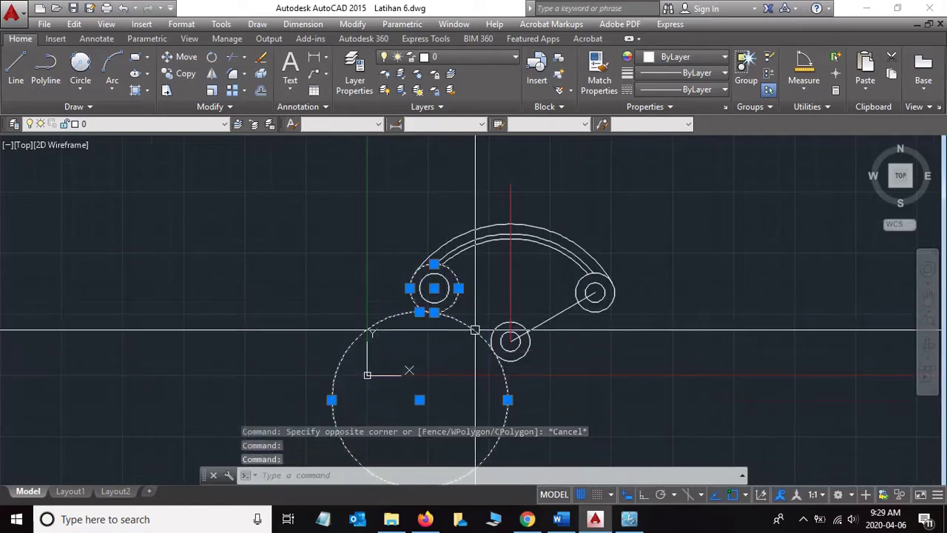
left_click(523, 358)
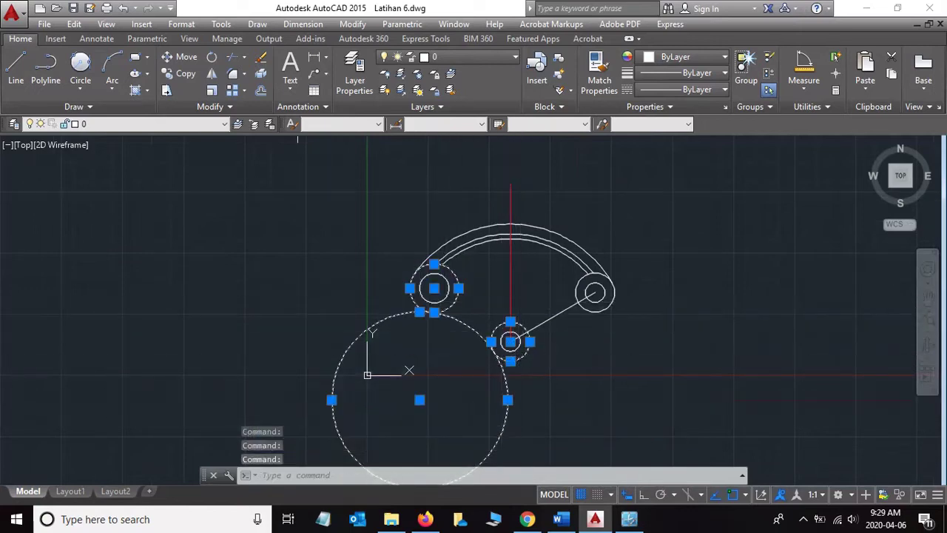
left_click(233, 63)
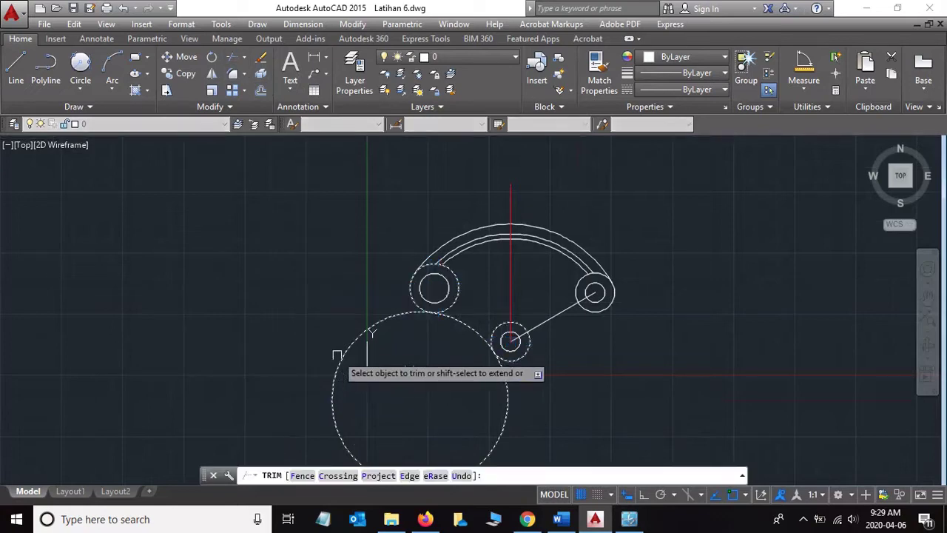
left_click(344, 353)
key("Escape")
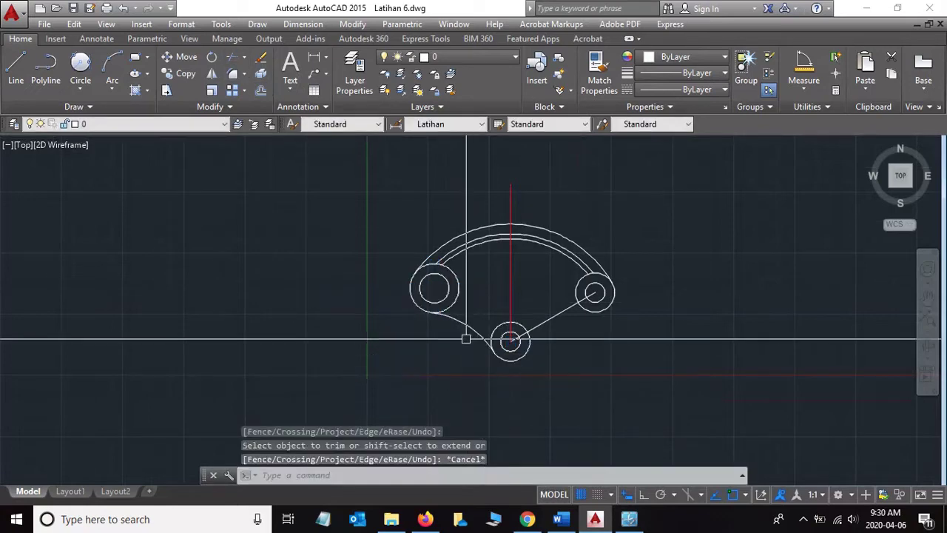
scroll(465, 339, "up", 4)
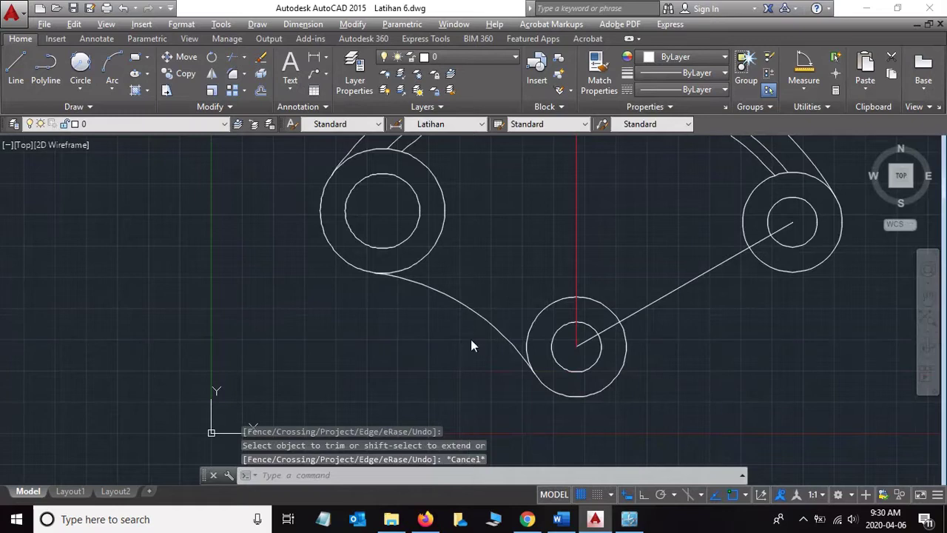
key("alt+Tab")
- Scroll the tutorial down to step 8 and its example bracket figure
scroll(477, 312, "down", 3)
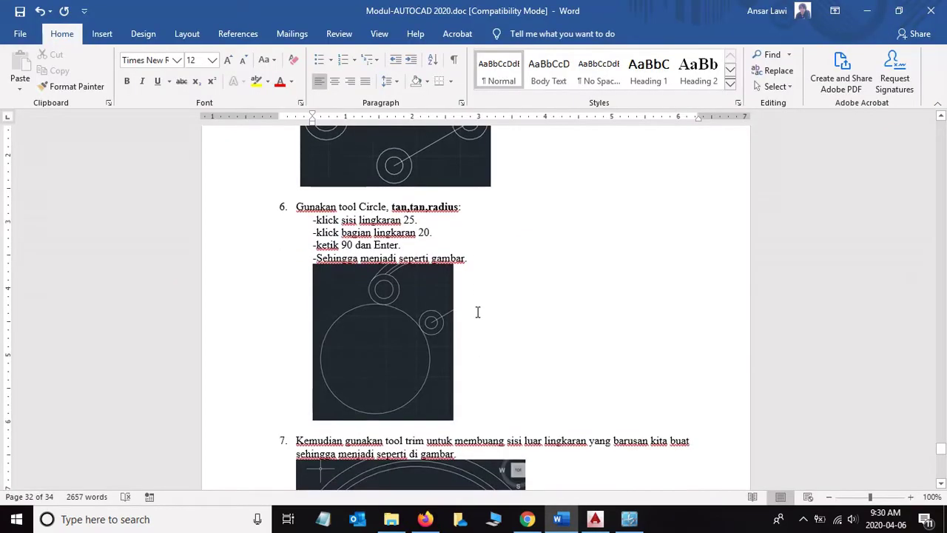
scroll(472, 302, "down", 2)
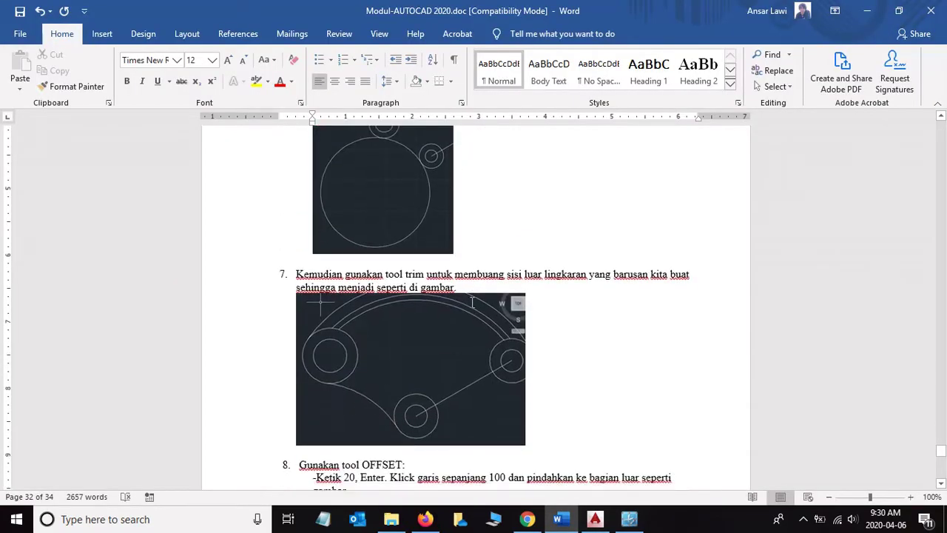
scroll(472, 302, "up", 1)
scroll(472, 302, "down", 3)
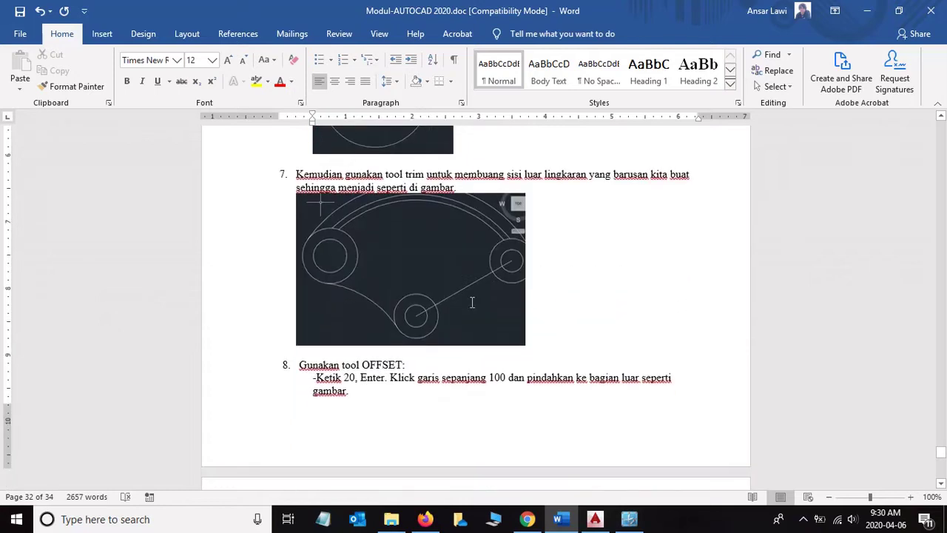
scroll(472, 302, "down", 1)
scroll(472, 302, "down", 2)
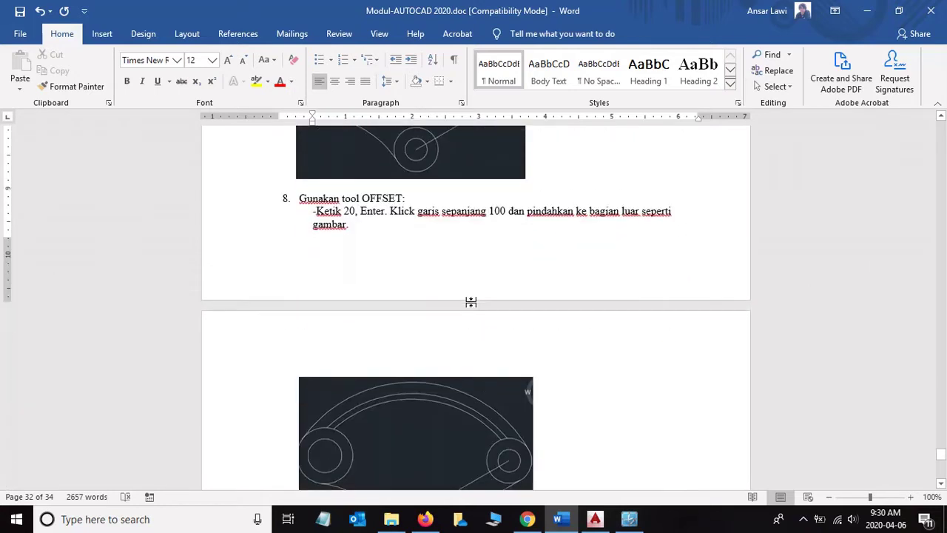
scroll(463, 271, "up", 1)
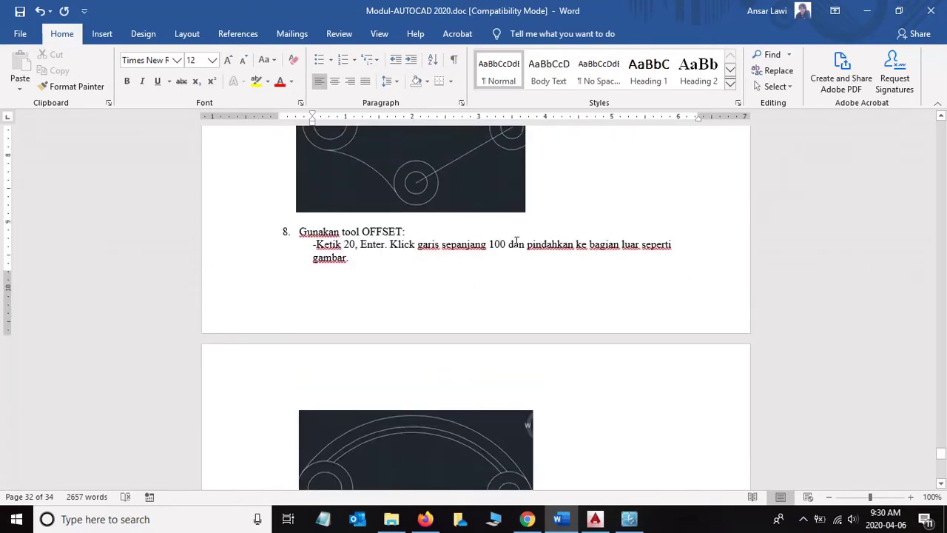
scroll(516, 243, "up", 1)
scroll(518, 244, "down", 1)
scroll(546, 266, "down", 3)
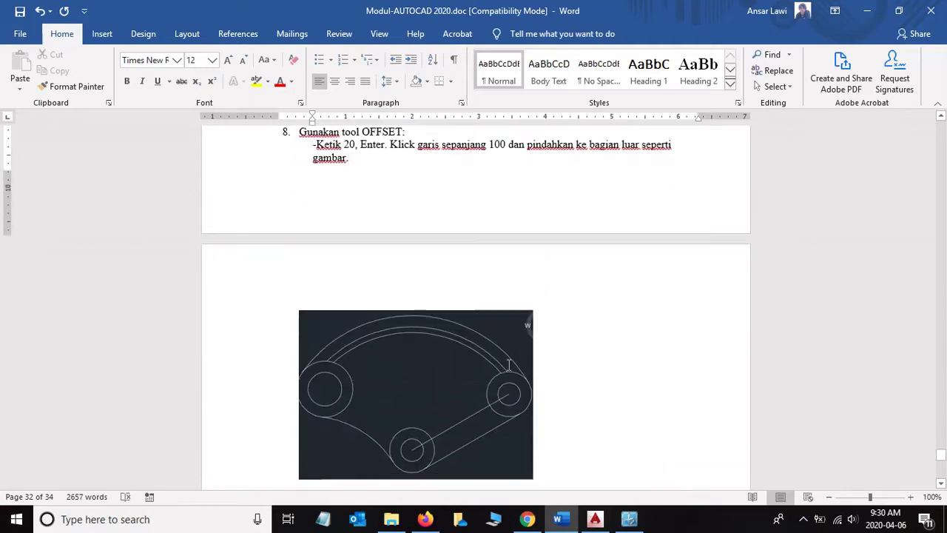
scroll(496, 311, "up", 3)
- Highlight step 8's instruction to offset the 100-long line outward by 20
left_click_drag(363, 232, 403, 241)
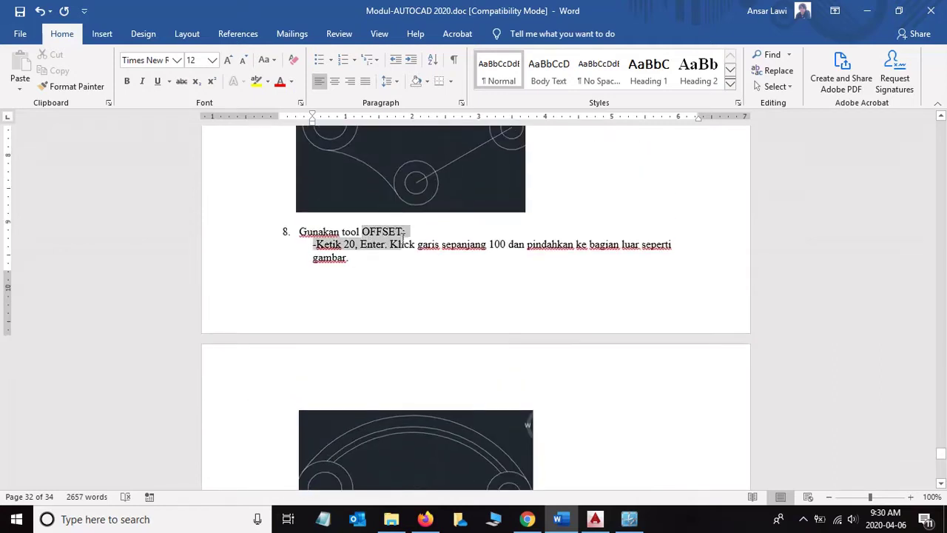
left_click(526, 245)
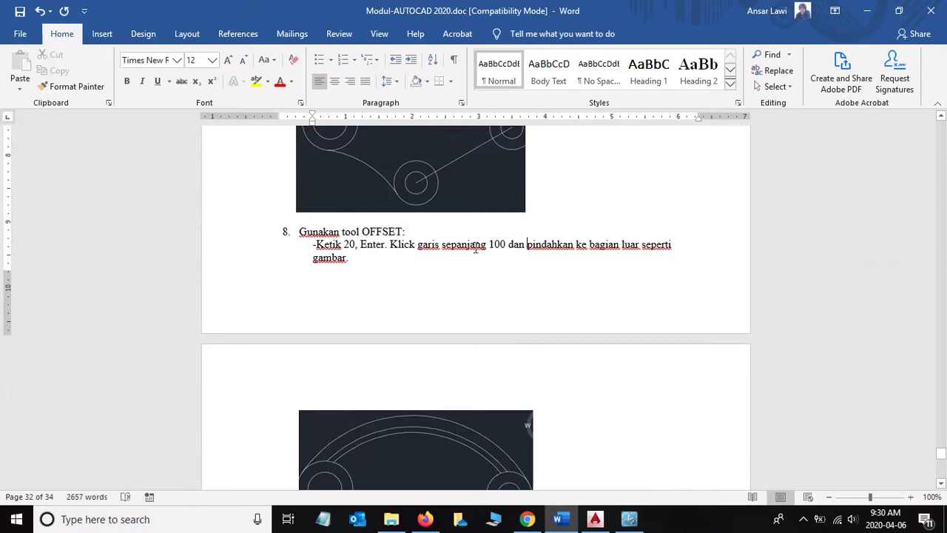
left_click_drag(318, 243, 481, 259)
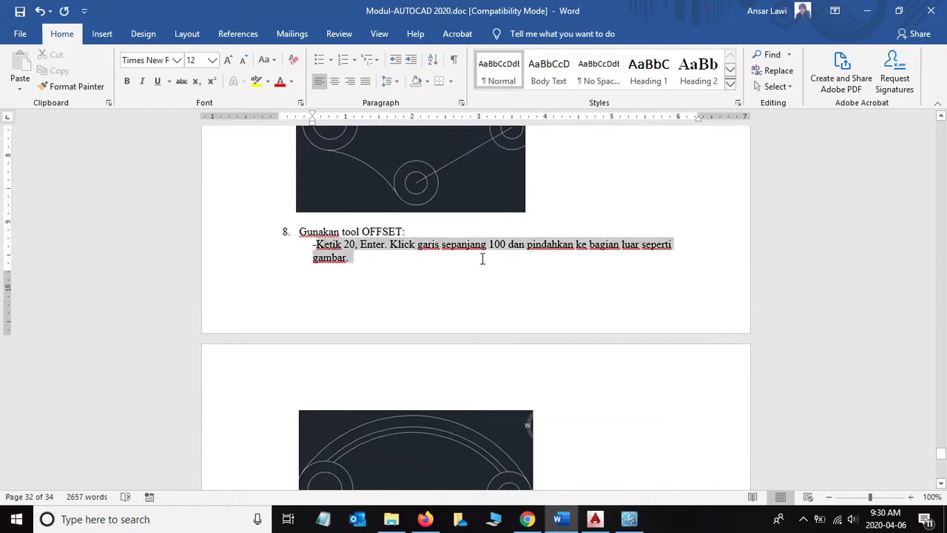
scroll(446, 320, "down", 3)
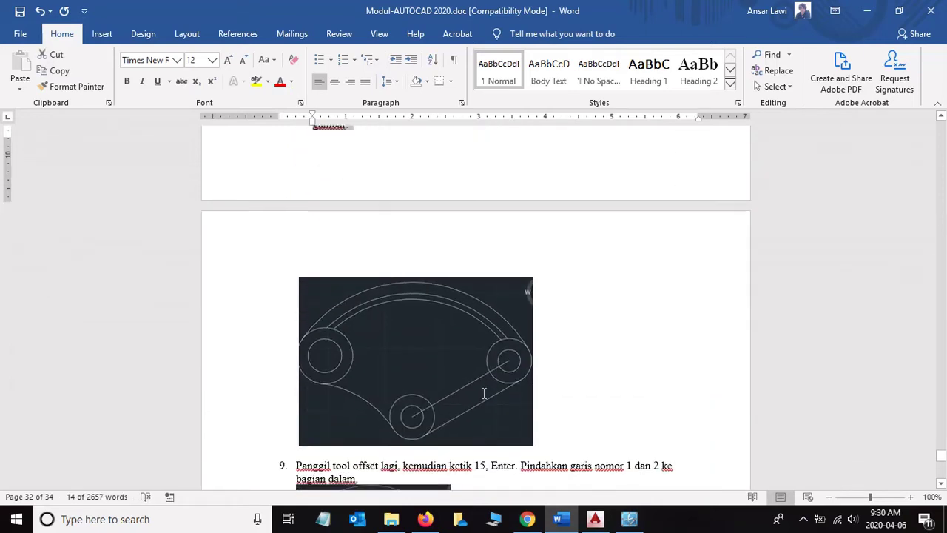
scroll(480, 382, "up", 2)
scroll(481, 381, "up", 1)
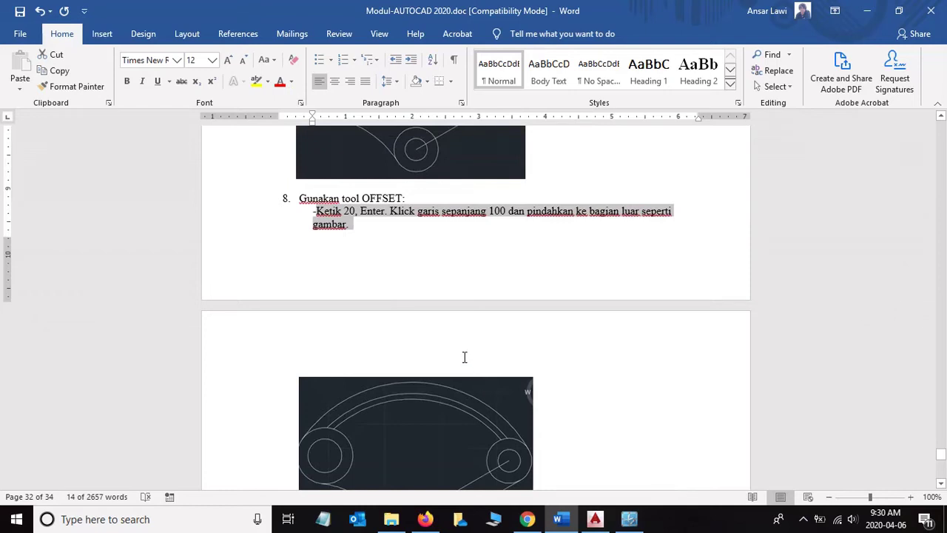
scroll(465, 358, "down", 2)
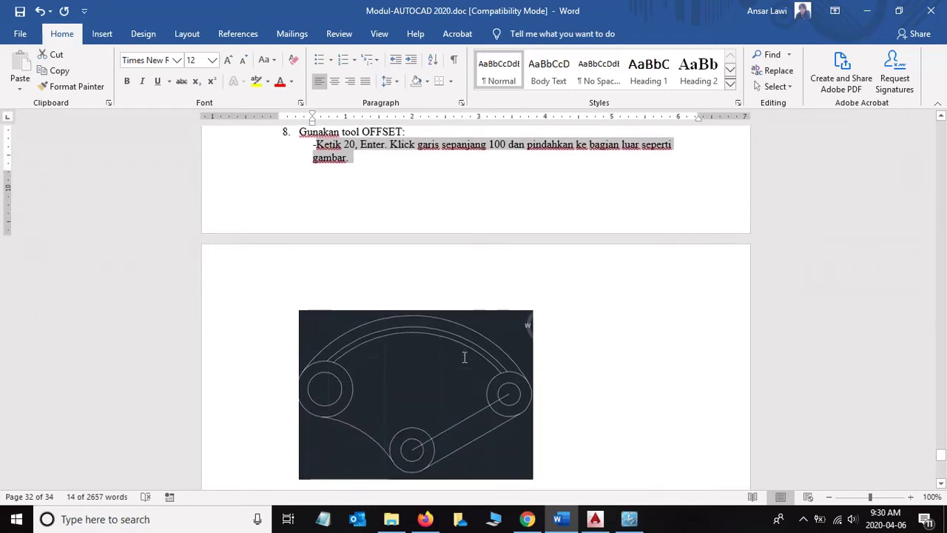
- Attempt an offset by picking a distance, then cancel it and select the diagonal line
key("alt+Tab")
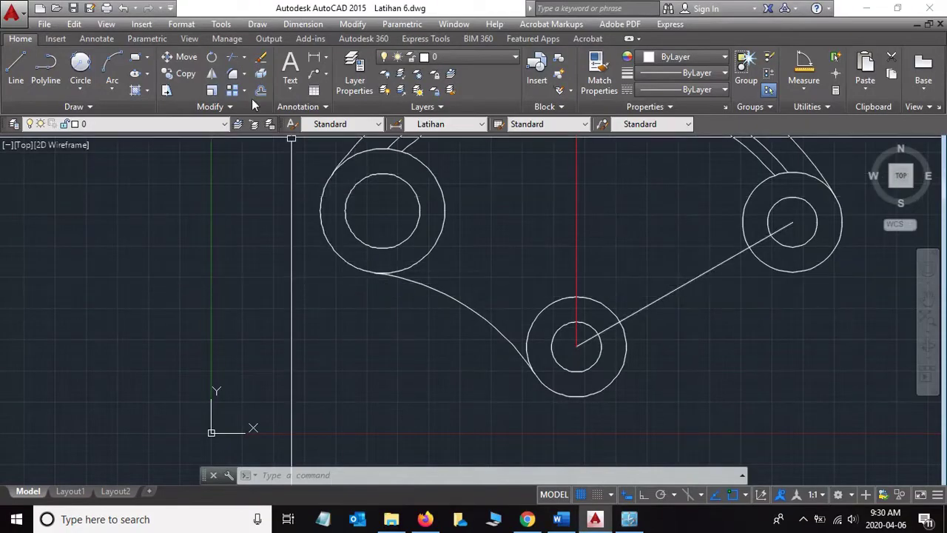
left_click(260, 90)
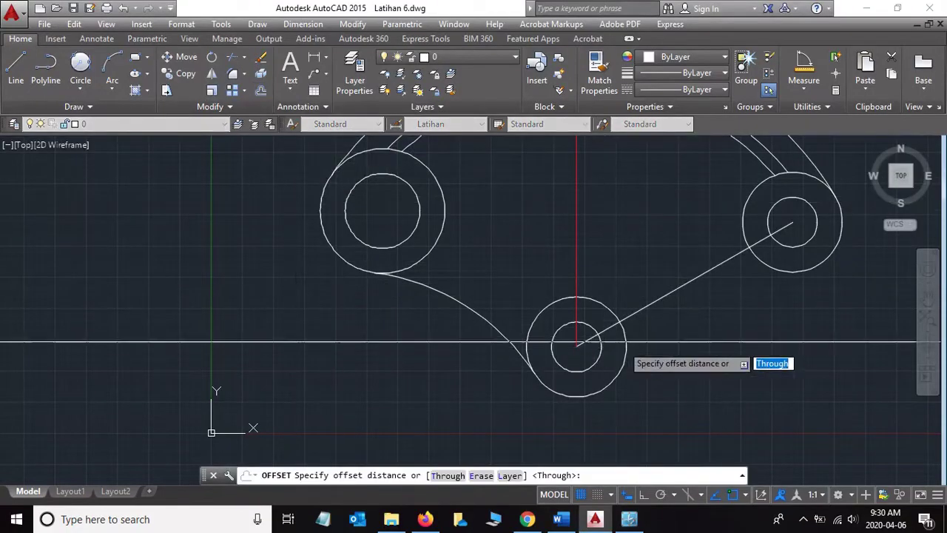
left_click(648, 305)
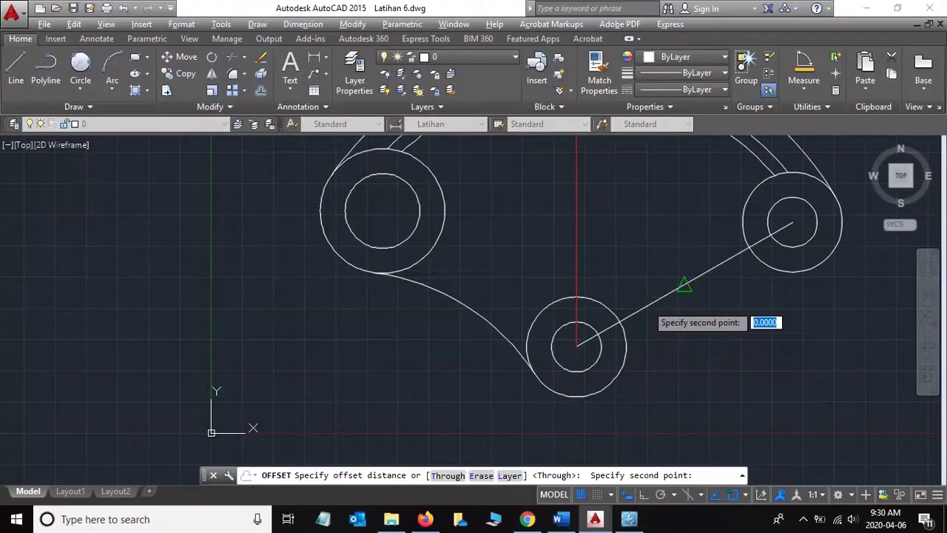
key("alt+Tab")
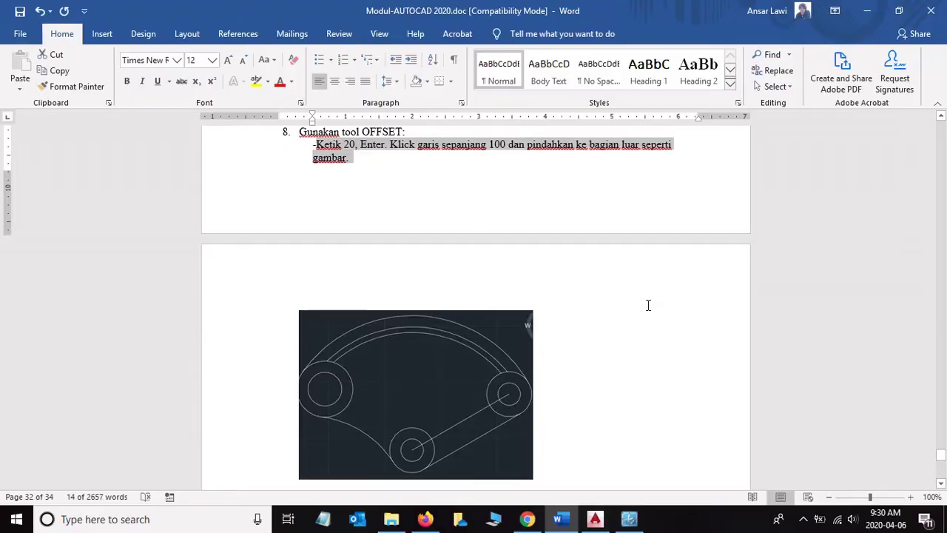
key("alt+Tab")
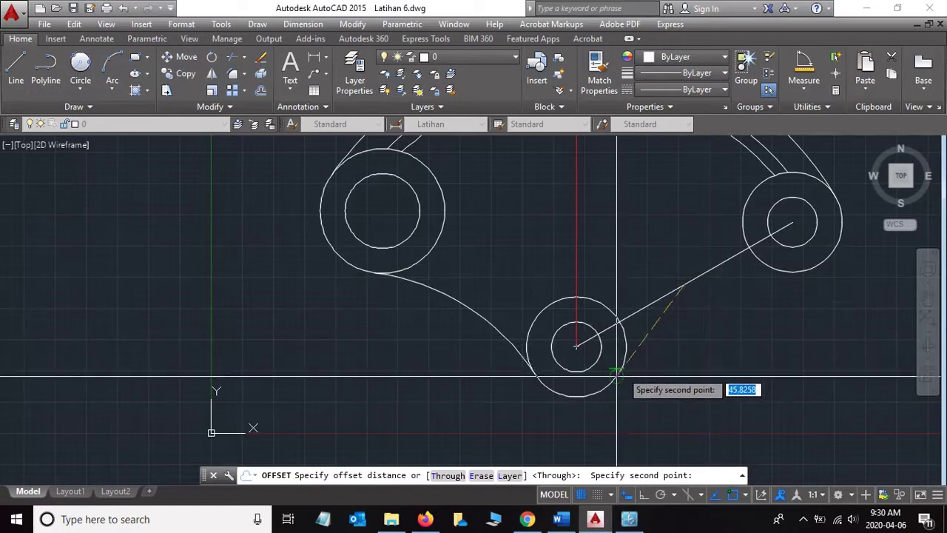
left_click(712, 332)
type("100")
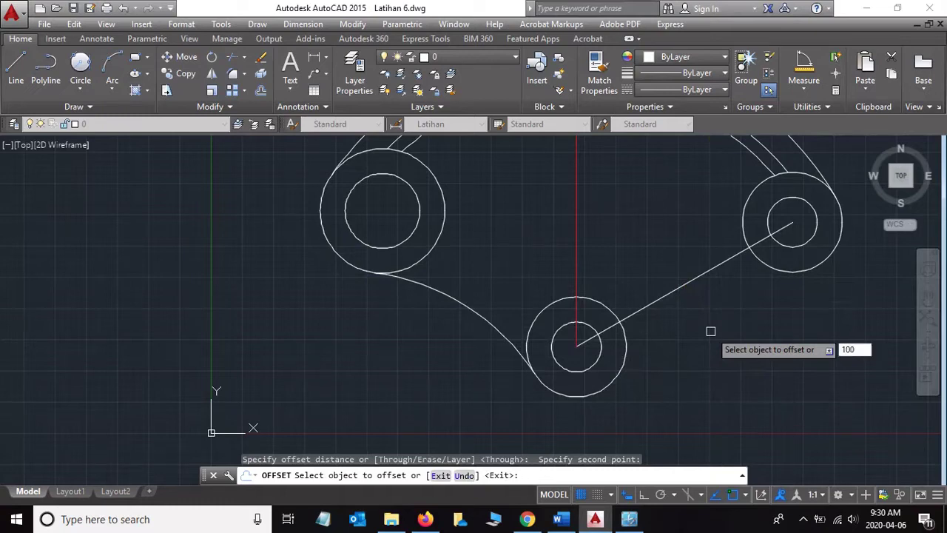
key("Return")
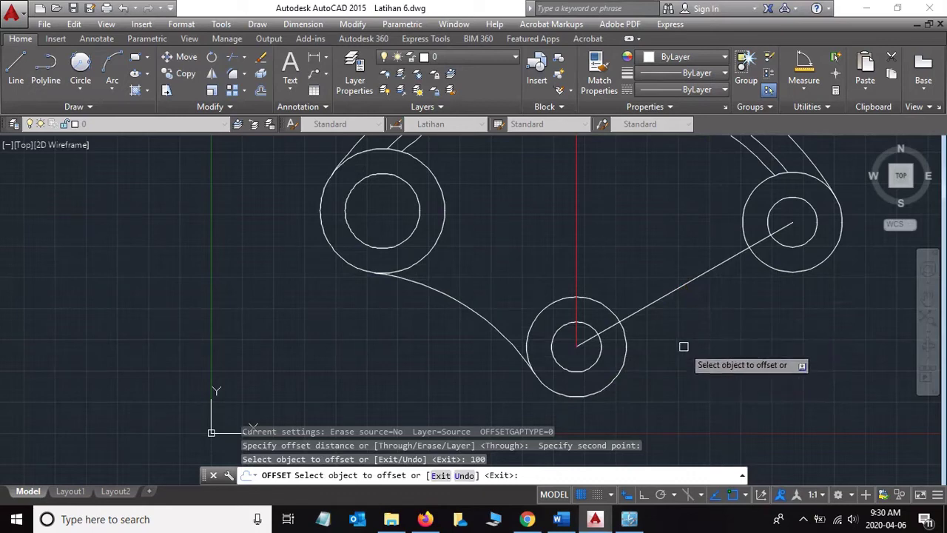
key("Escape")
left_click(610, 326)
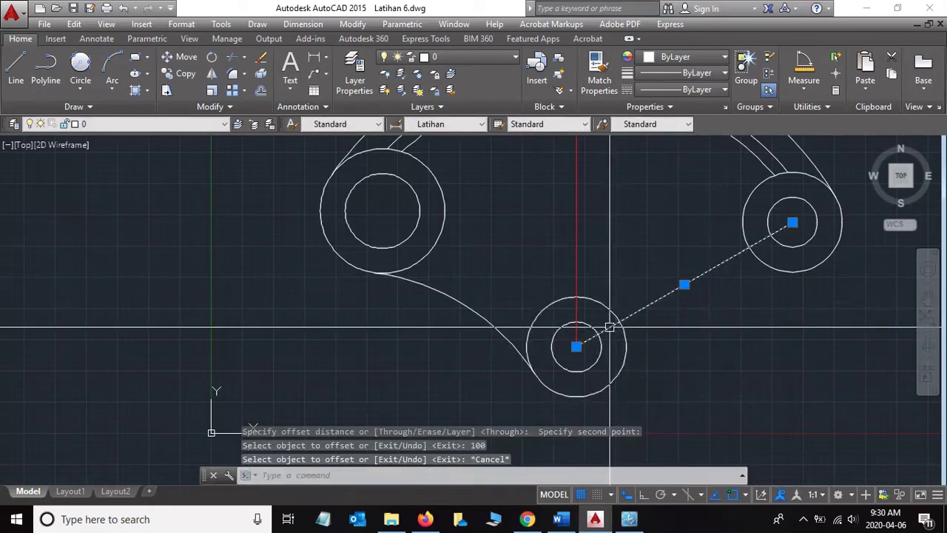
- Offset the diagonal line between the bottom and right circles 20 units outward
left_click(260, 90)
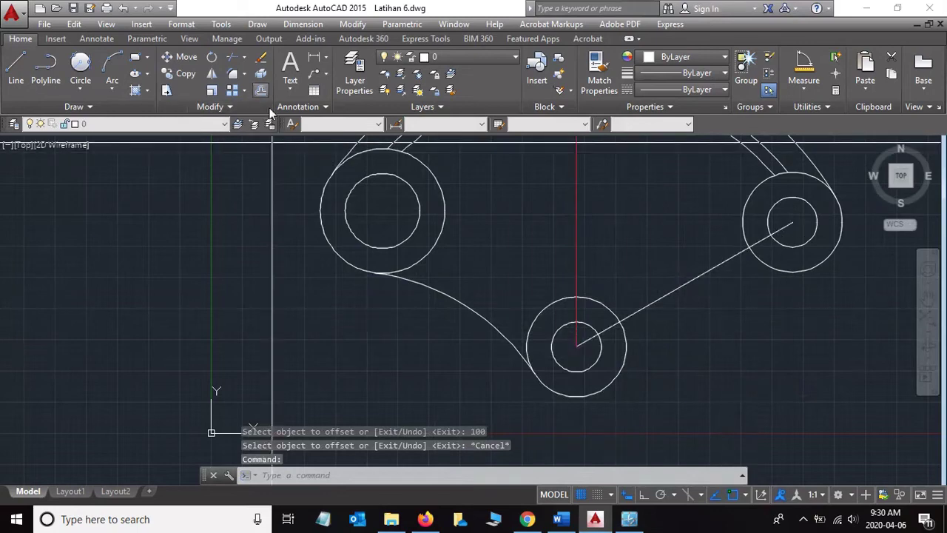
left_click(576, 346)
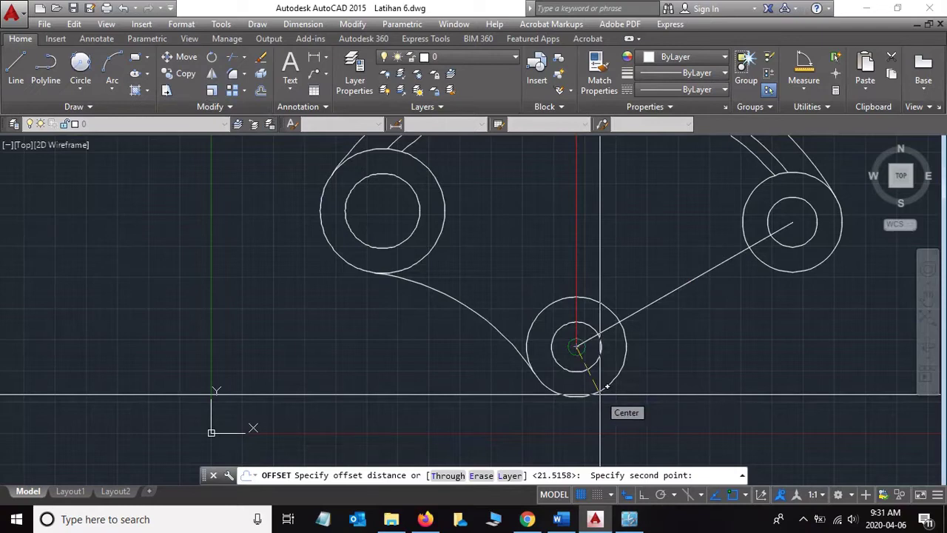
type("10")
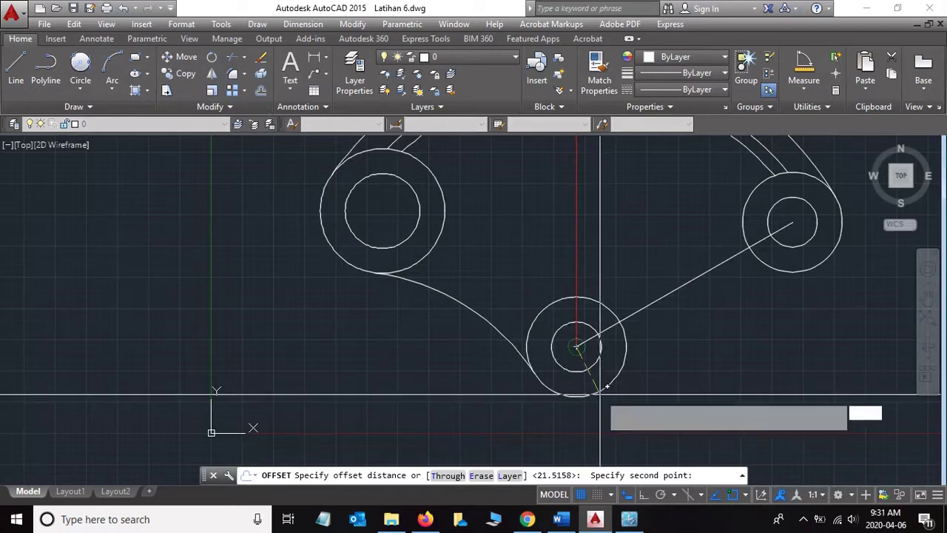
key("Return")
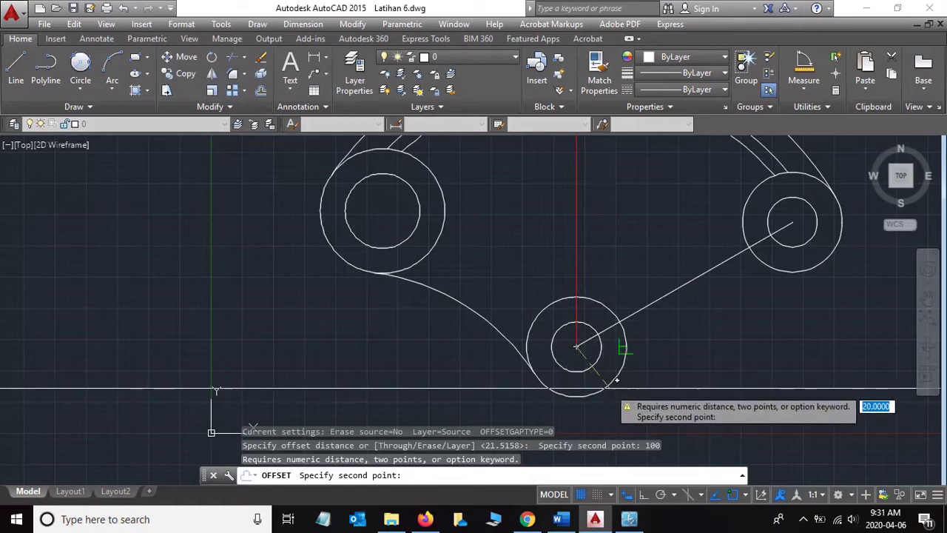
left_click(604, 387)
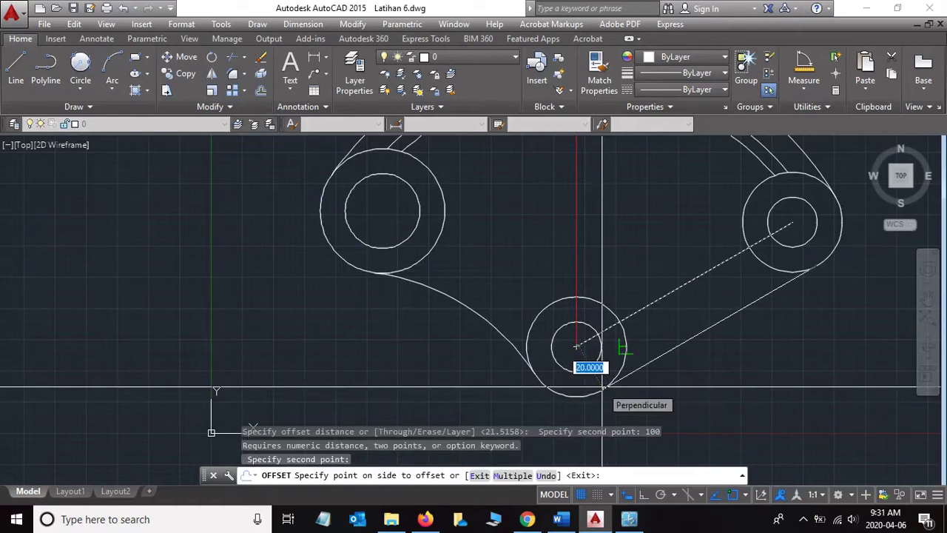
left_click(646, 342)
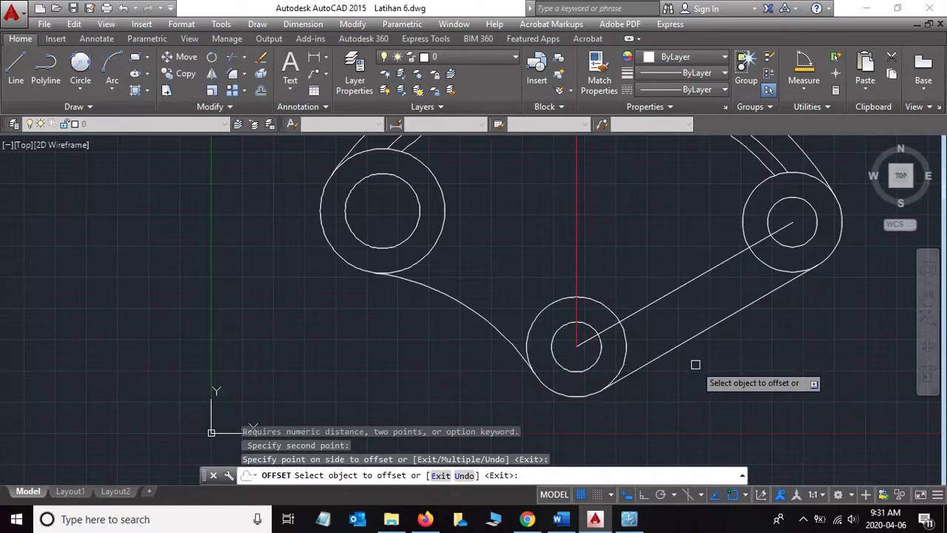
key("alt+Tab")
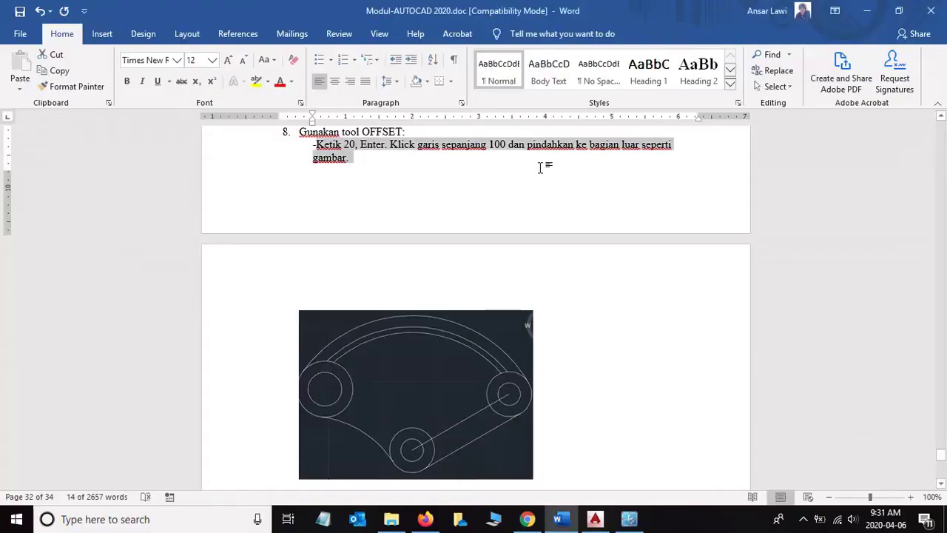
- Scroll the Word tutorial to step 9, offsetting lines 1 and 2 inward by 15
left_click(523, 277)
scroll(493, 389, "down", 2)
scroll(501, 350, "down", 3)
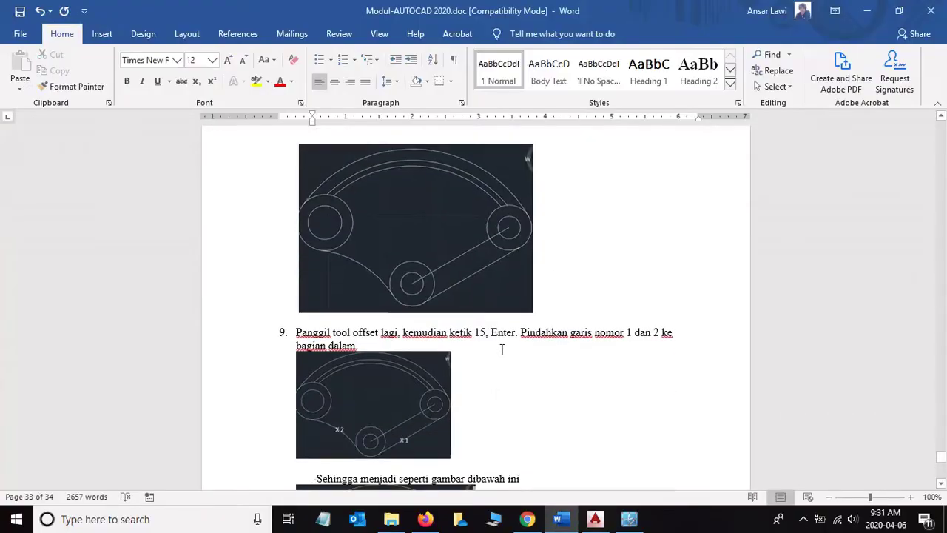
key("alt+Tab")
key("alt+Tab")
scroll(489, 291, "down", 3)
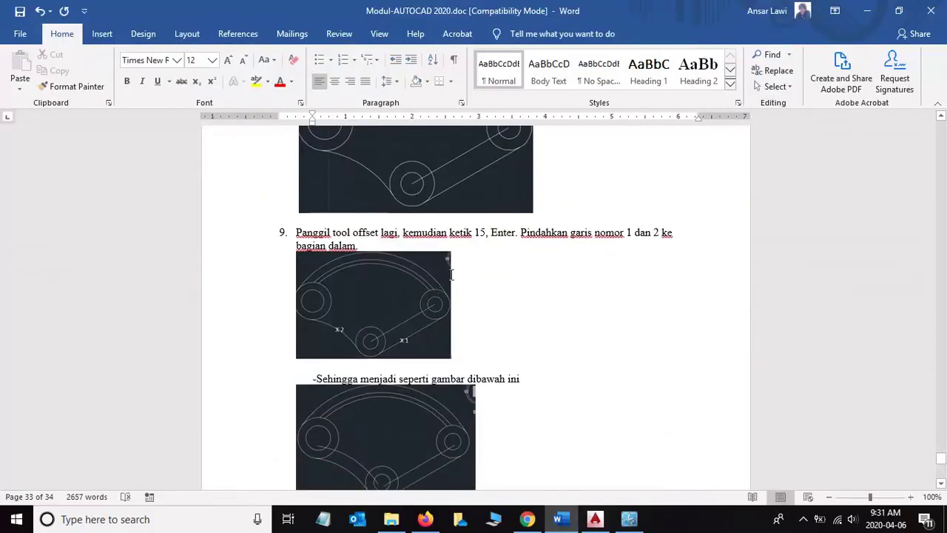
scroll(452, 275, "down", 1)
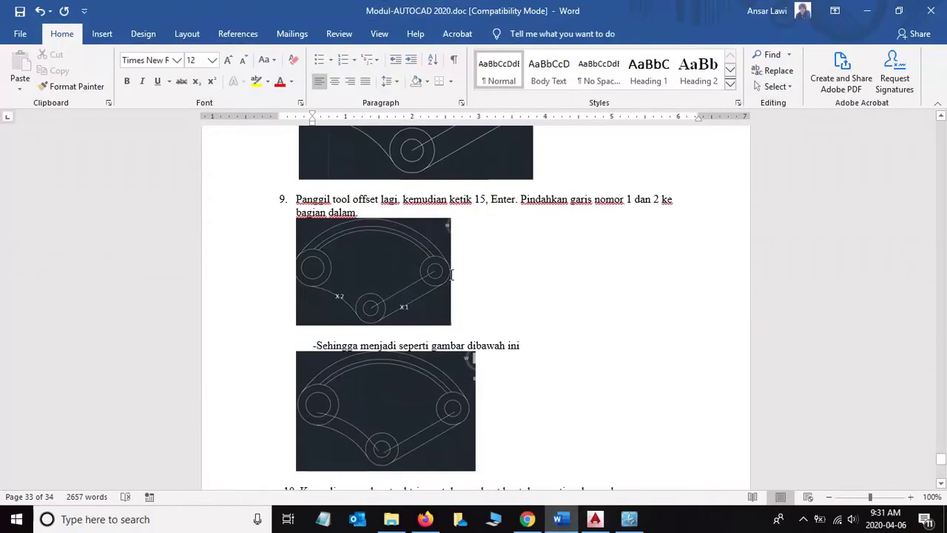
key("alt+Tab")
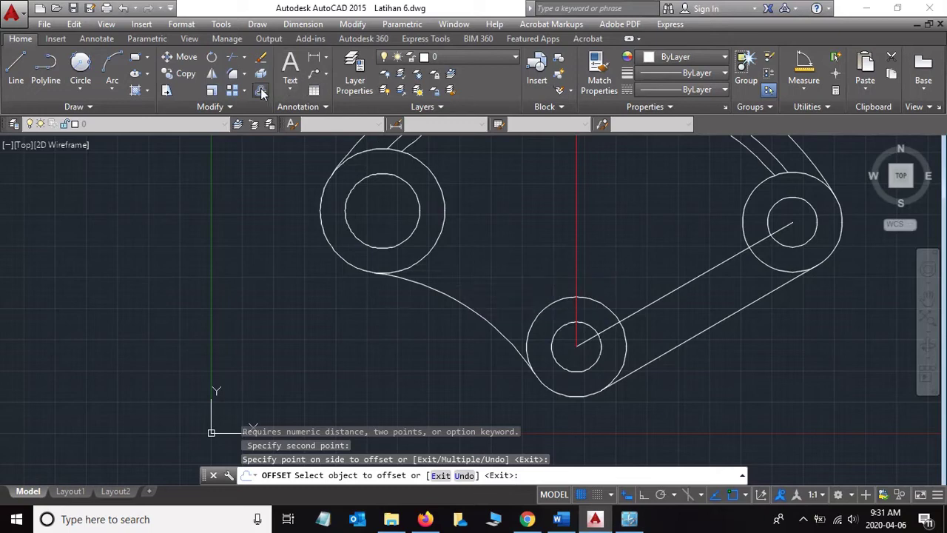
- Offset the lower-left tangent arc 15 units toward the inside of the bracket
left_click(261, 91)
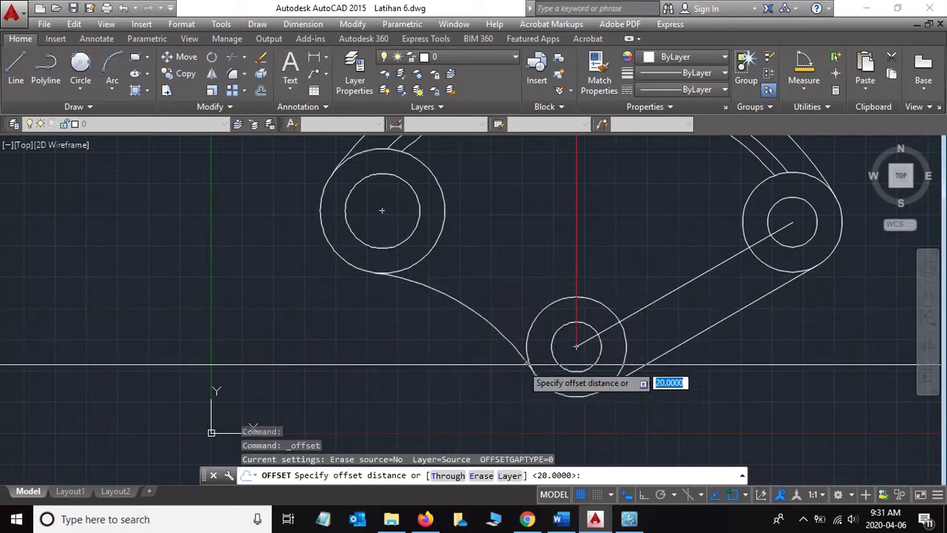
left_click(492, 324)
type("15")
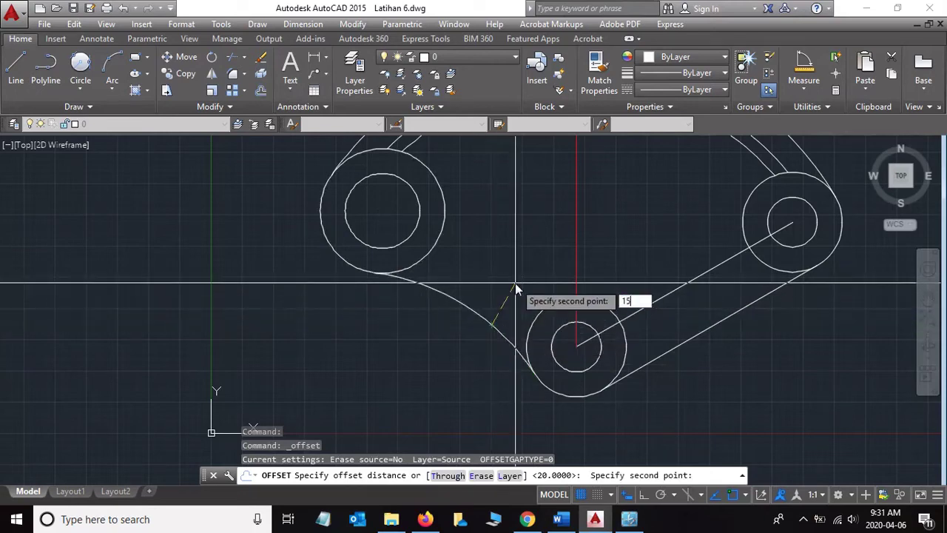
key("Return")
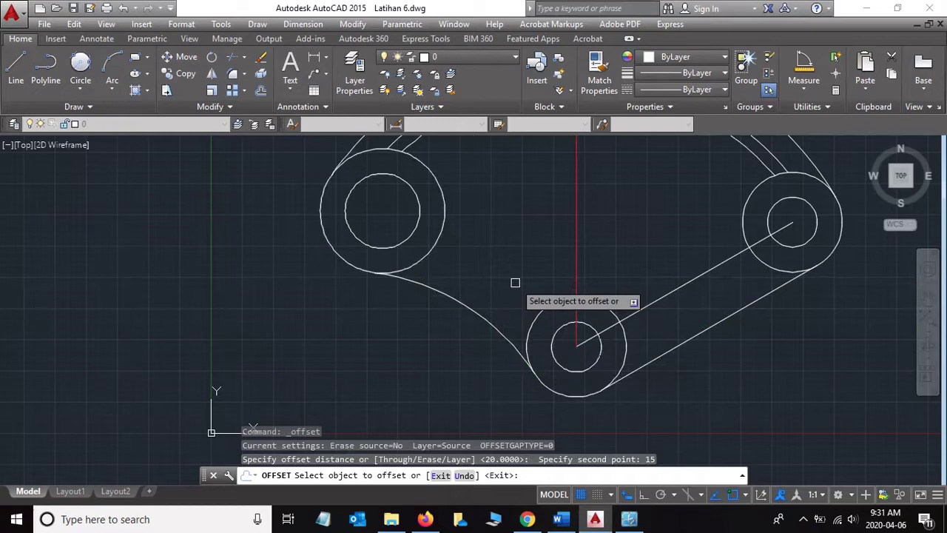
left_click(492, 320)
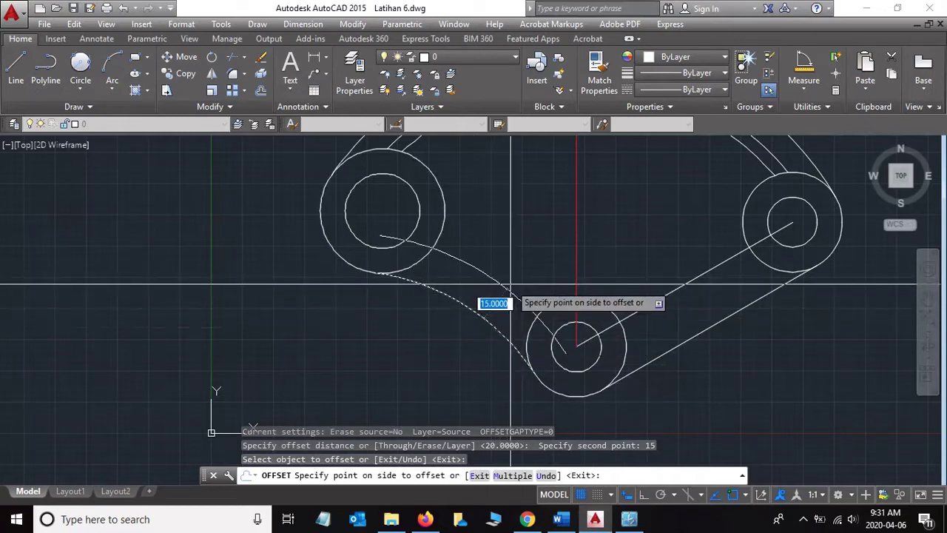
left_click(511, 283)
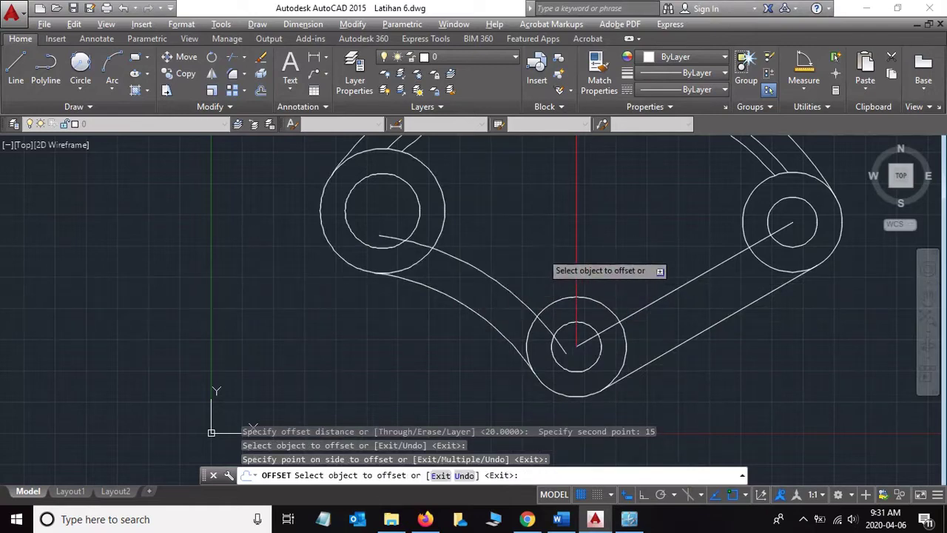
key("alt+Tab")
scroll(470, 302, "down", 1)
- Scroll the tutorial to step 10's picture of the trimmed bracket outline
scroll(470, 302, "down", 1)
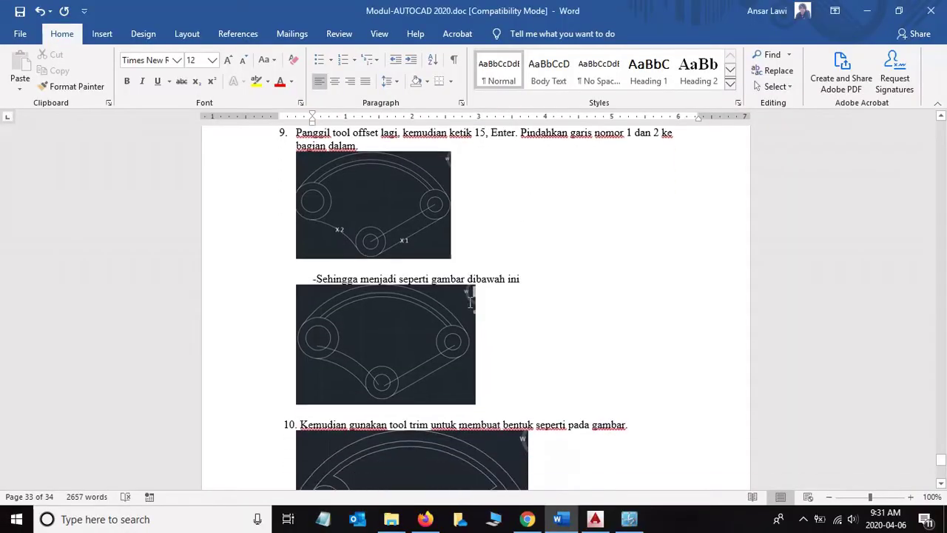
scroll(468, 310, "down", 2)
scroll(459, 314, "down", 1)
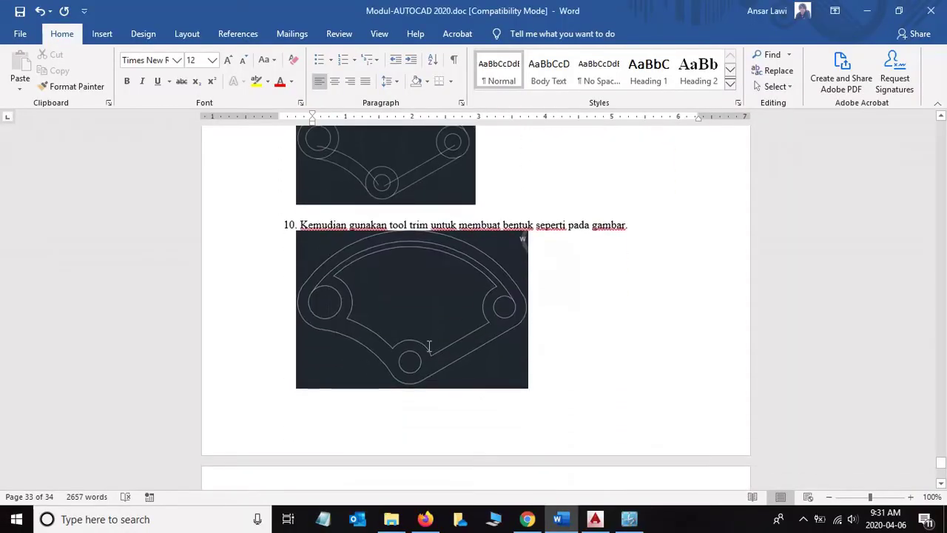
scroll(445, 322, "up", 1)
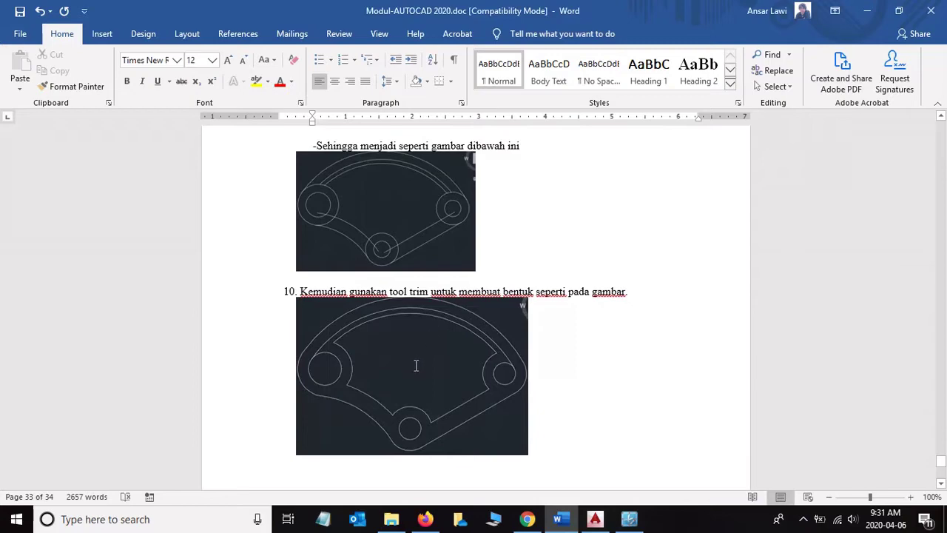
scroll(459, 258, "up", 1)
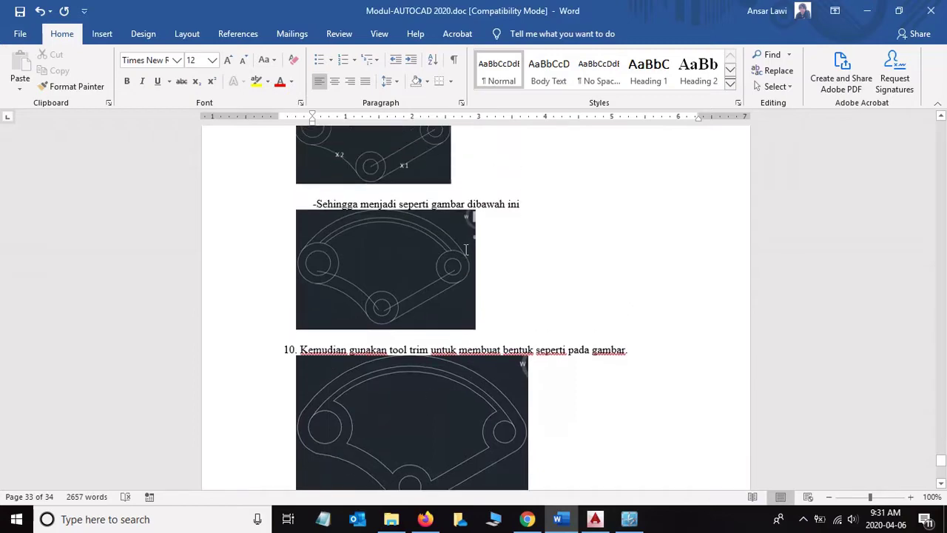
scroll(466, 248, "down", 2)
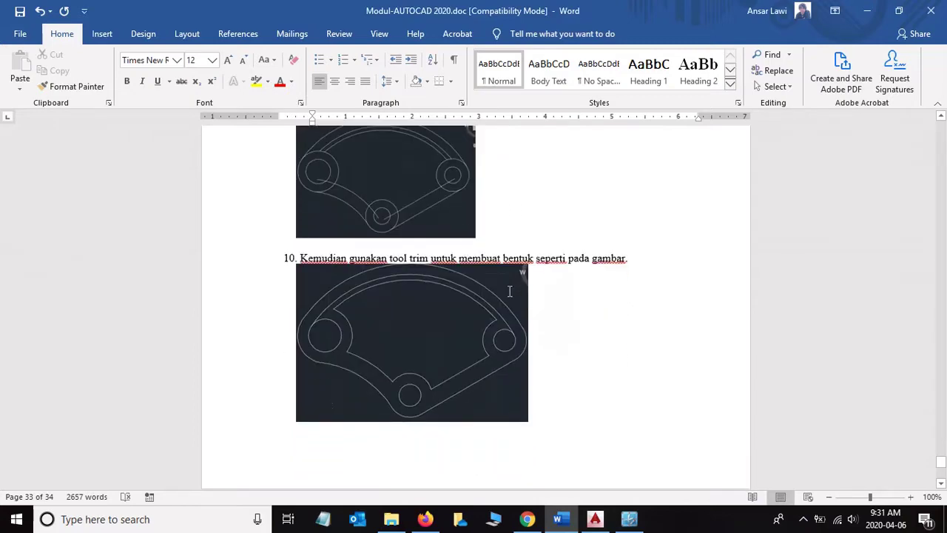
key("alt+Tab")
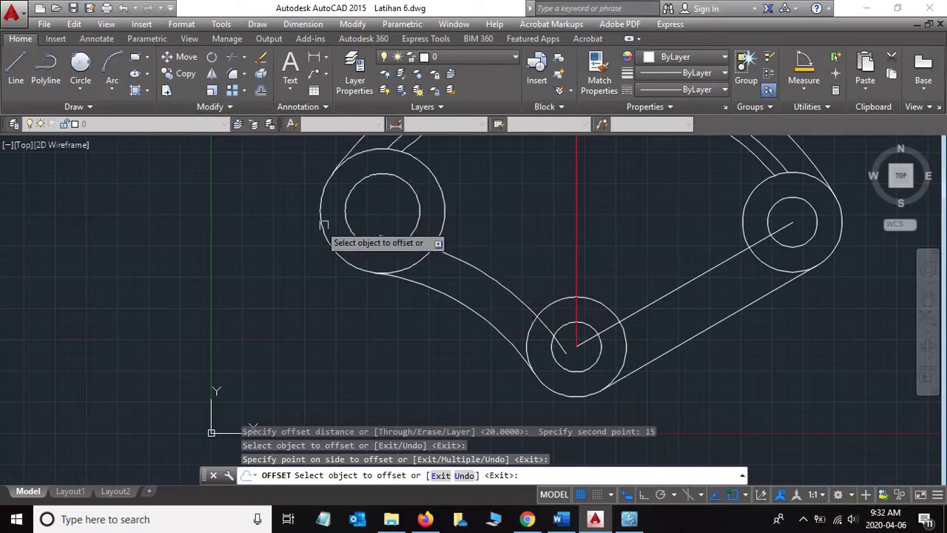
- Select the left and right circle pairs as cutting edges
key("Escape")
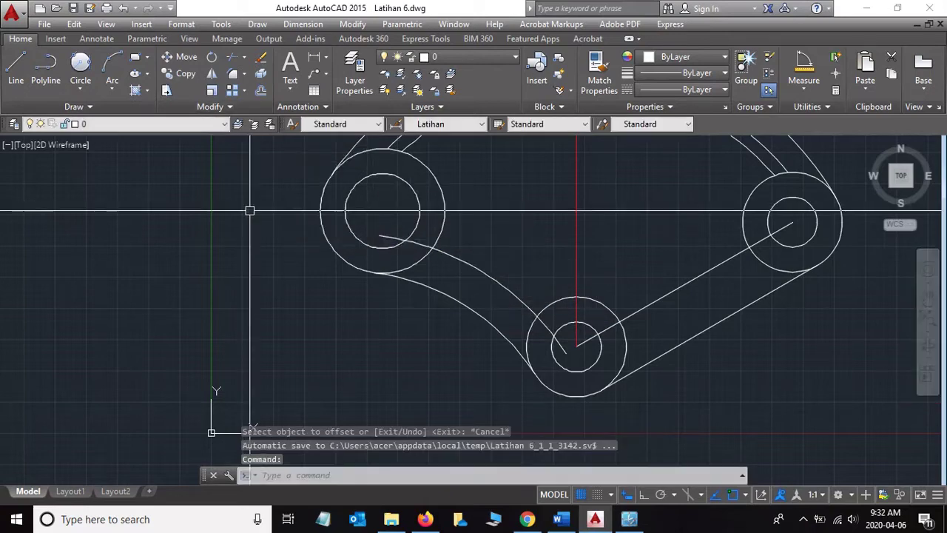
left_click(262, 219)
left_click(847, 398)
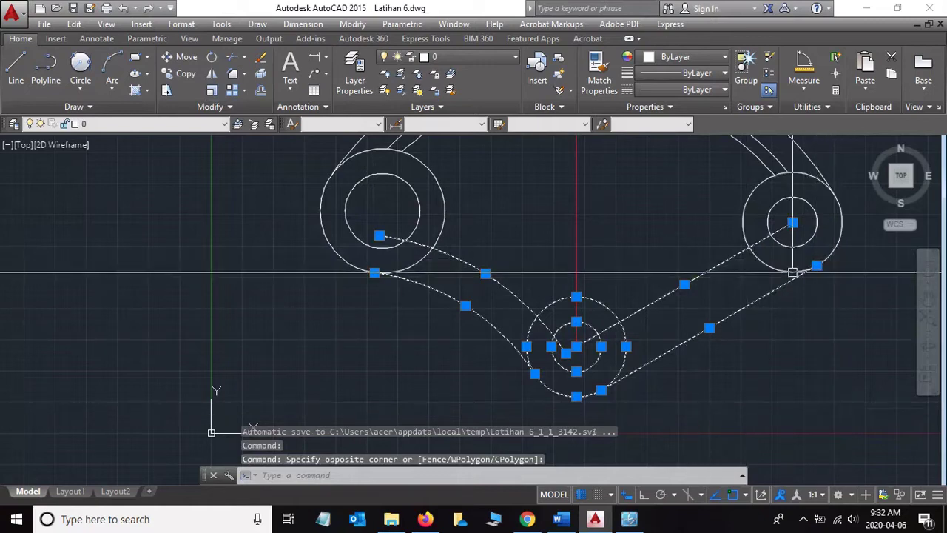
left_click(796, 272)
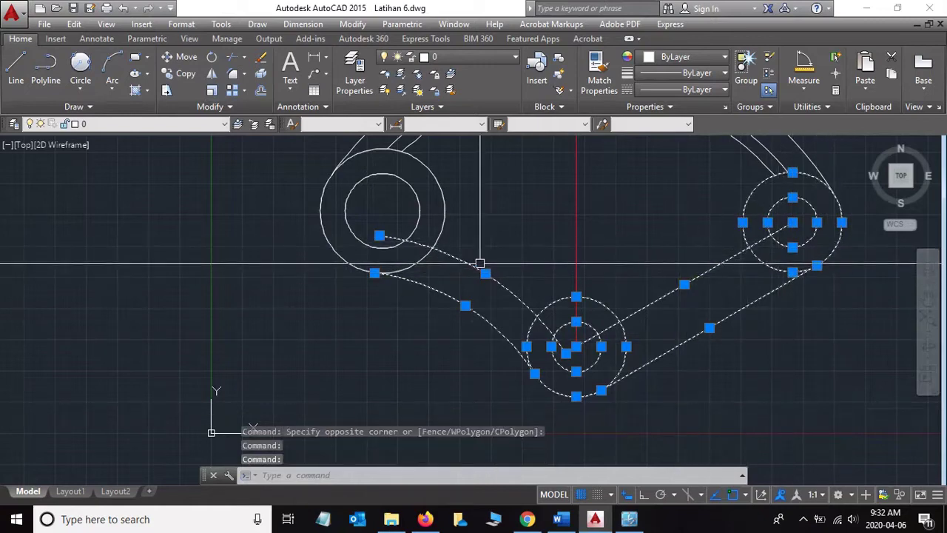
left_click(434, 224)
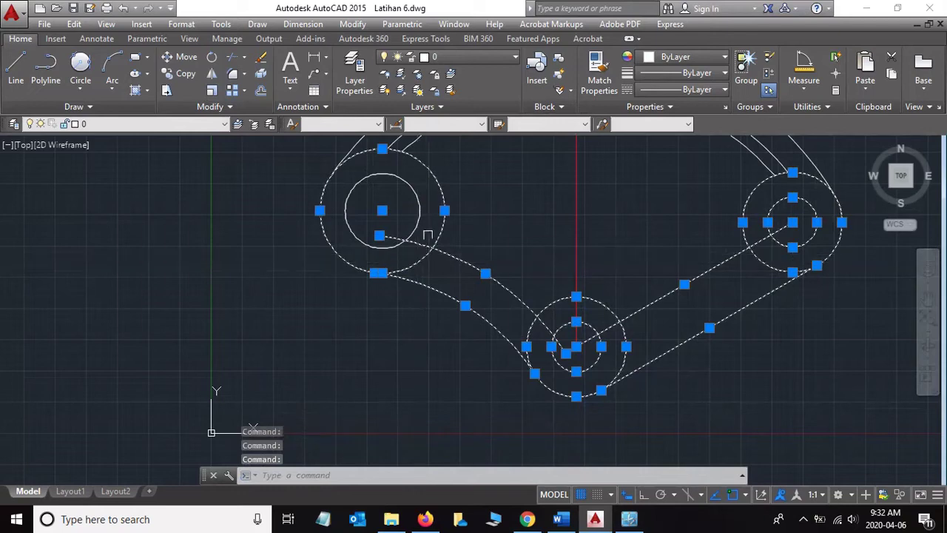
- Trim away the outer circle's arc between the tangent lines, checking the tutorial picture
left_click(233, 59)
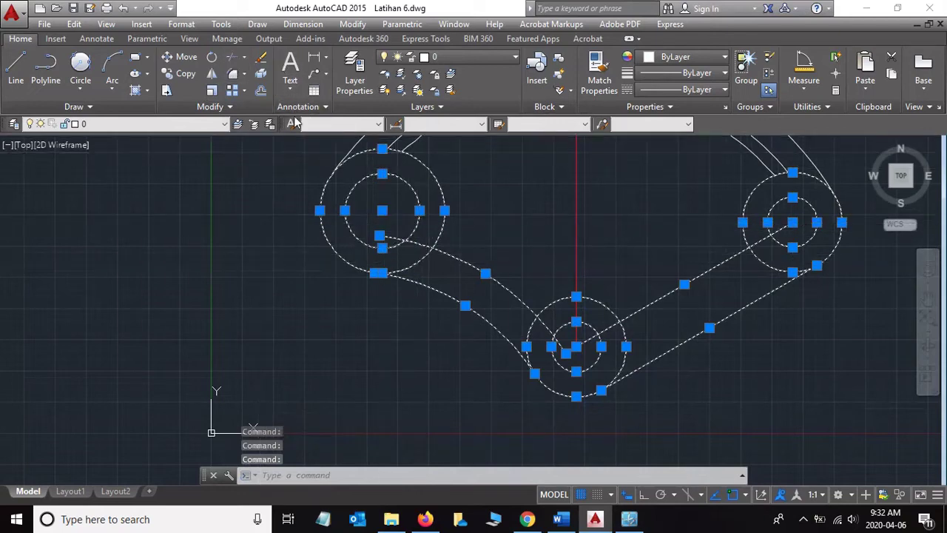
left_click(399, 238)
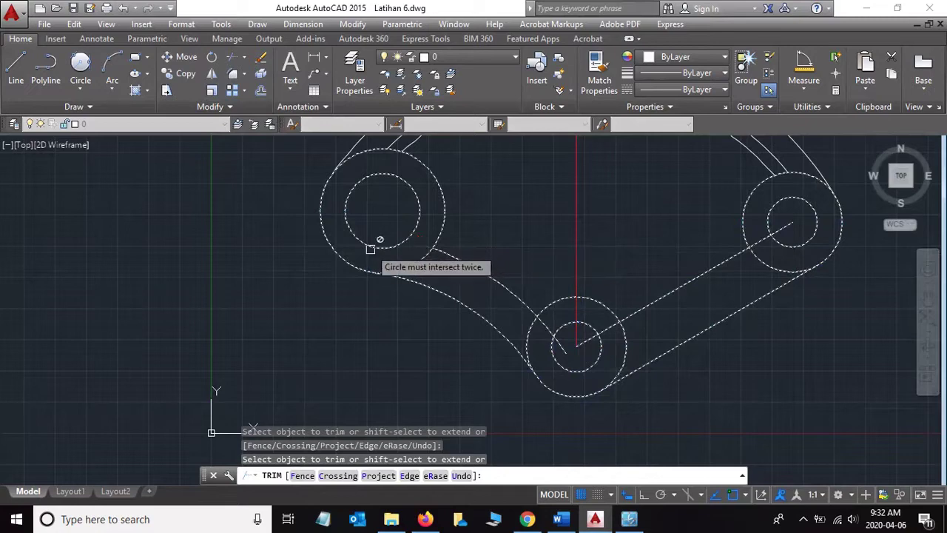
left_click(413, 269)
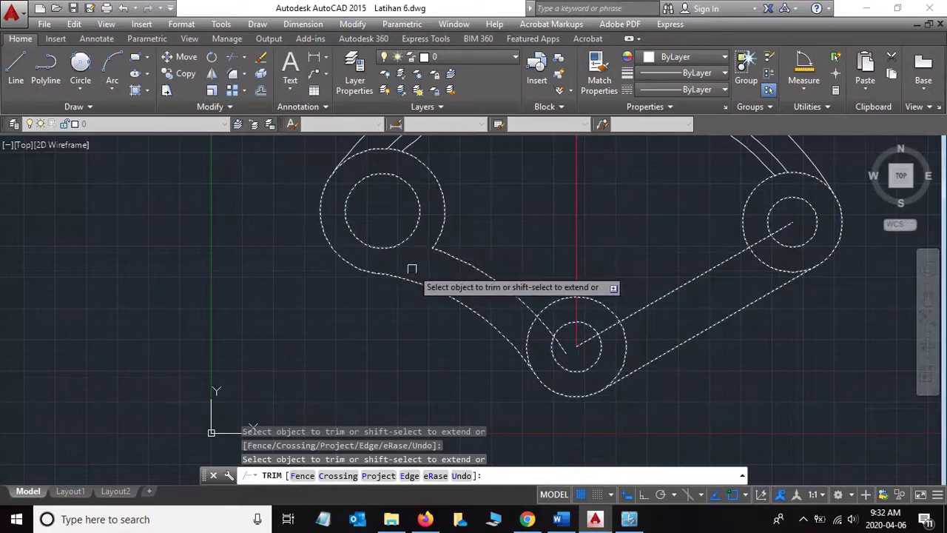
key("alt+Tab")
key("alt+Tab")
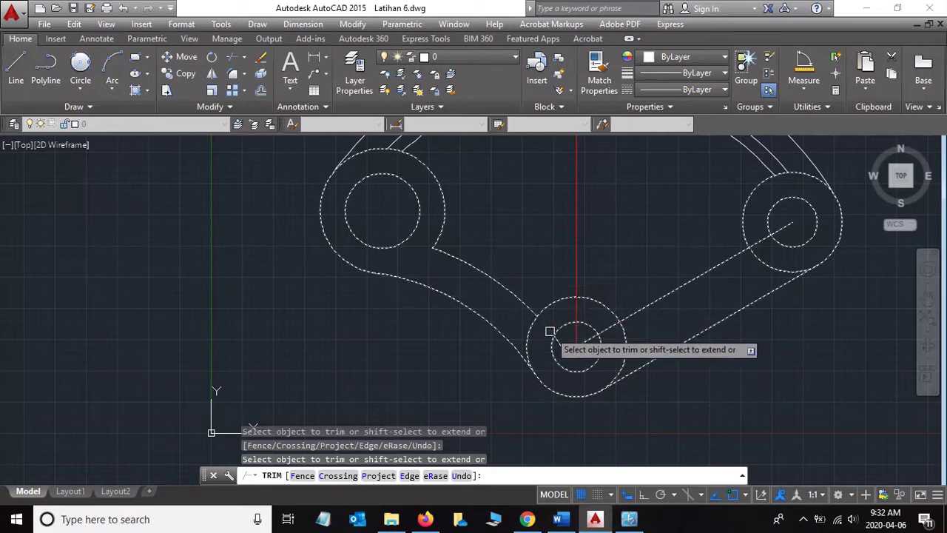
key("alt+Tab")
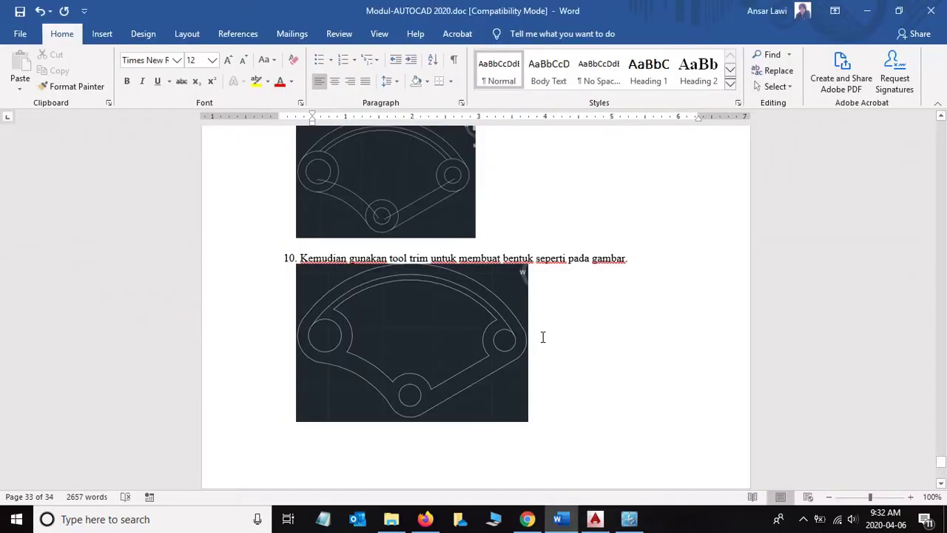
key("alt+Tab")
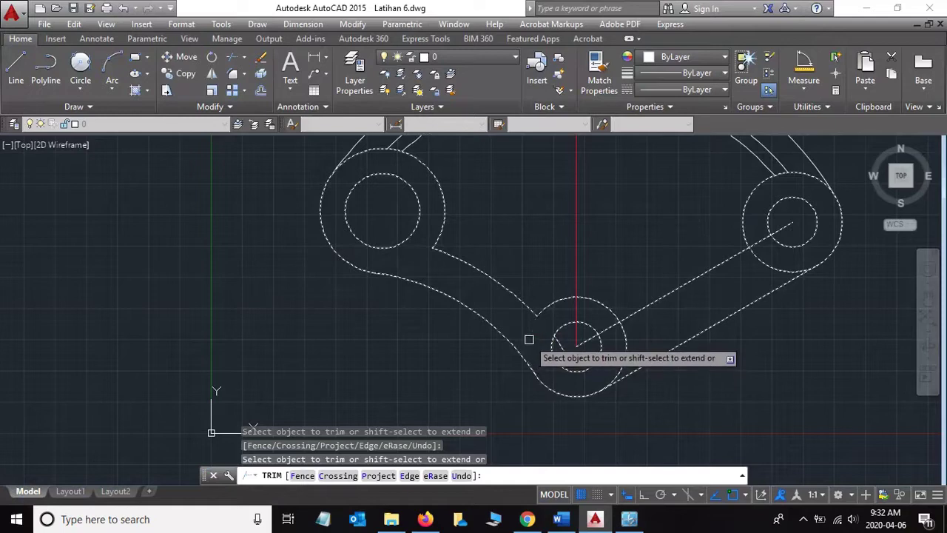
- Trim the line ends inside the bottom and right small circles, then end trimming
left_click(603, 333)
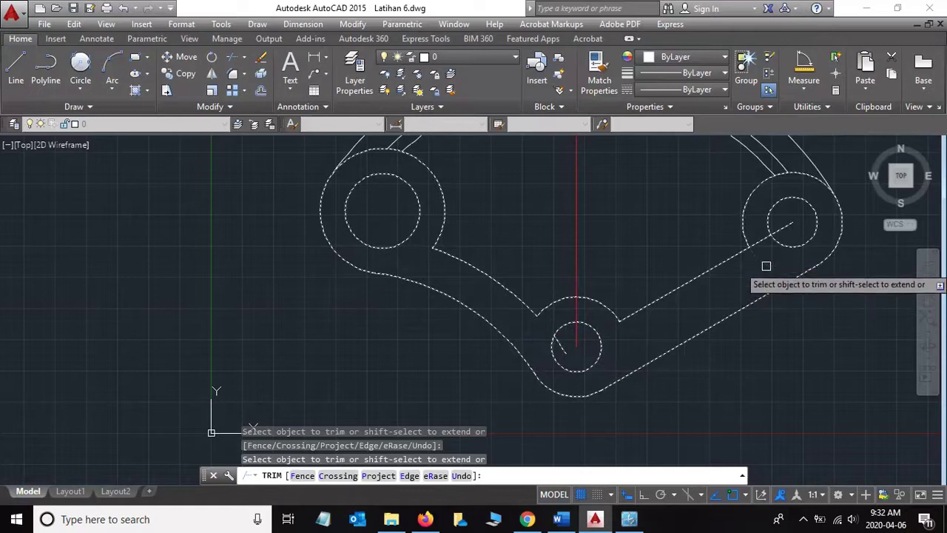
left_click(781, 231)
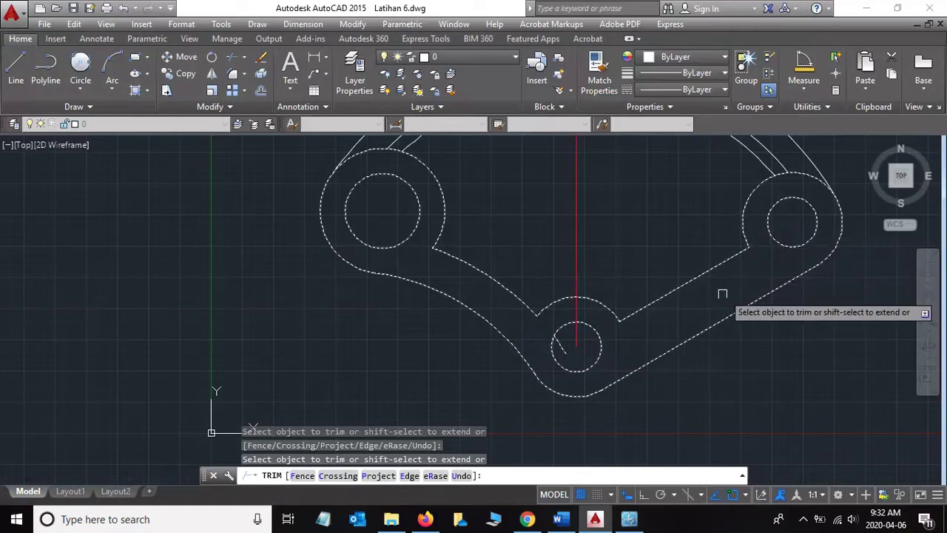
key("alt+Tab")
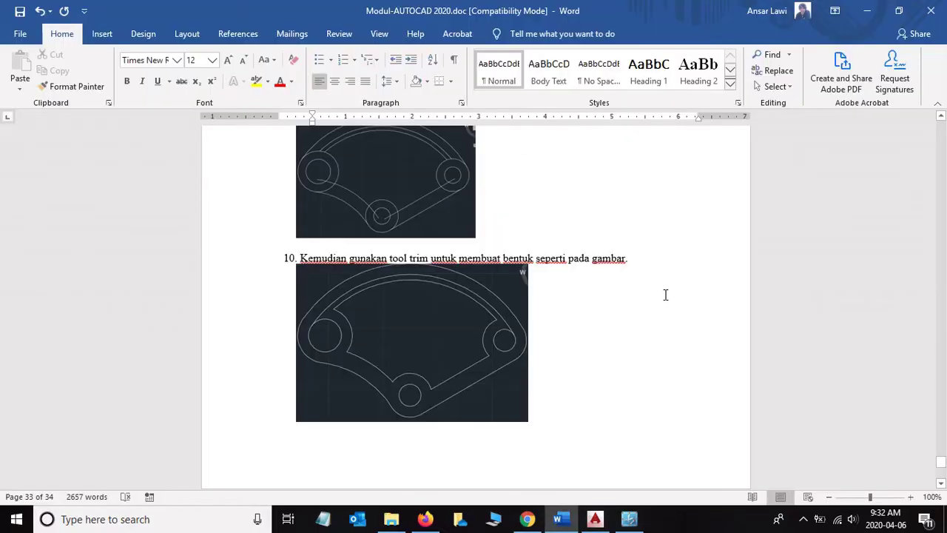
key("alt+Tab")
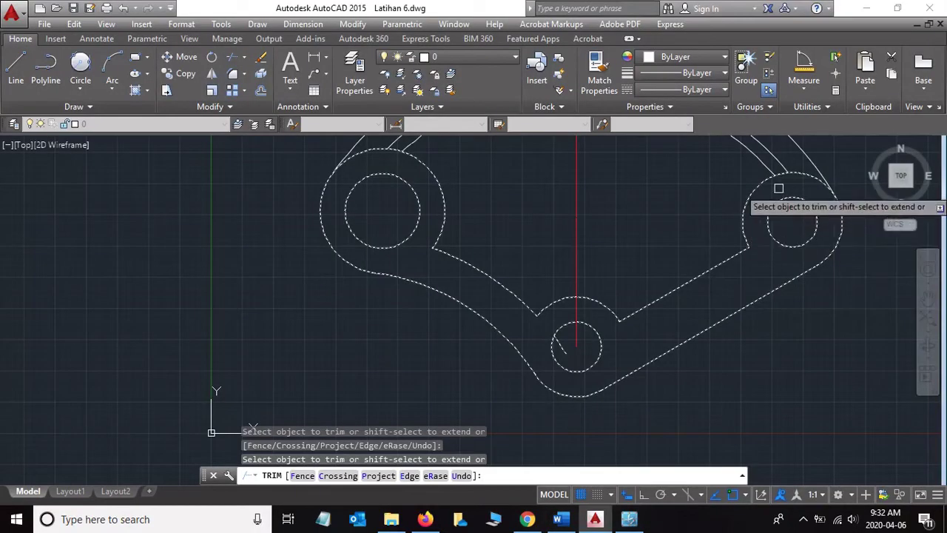
key("alt+Tab")
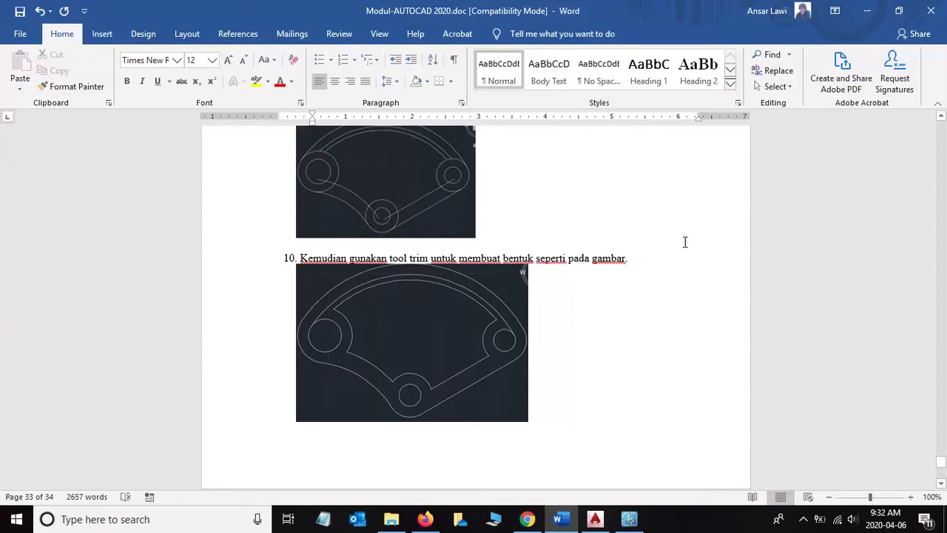
key("alt+Tab")
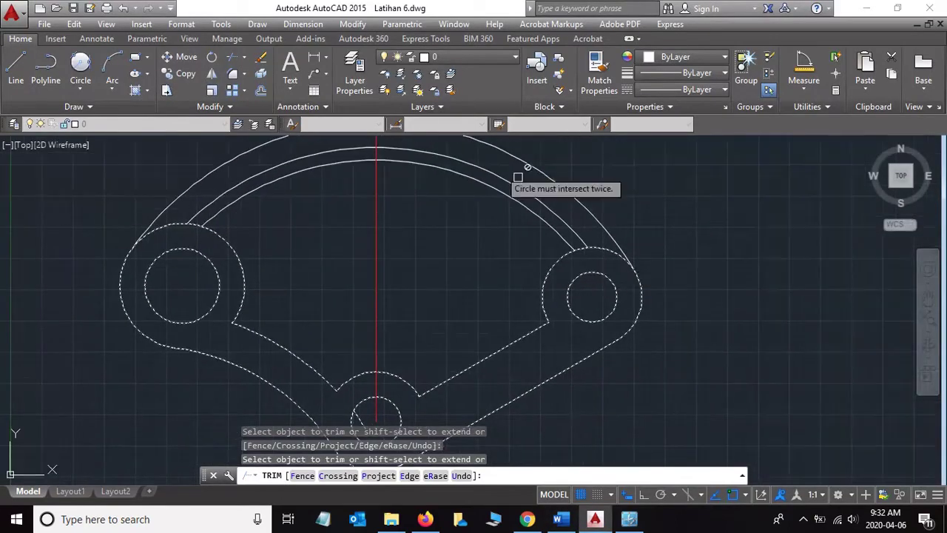
key("Escape")
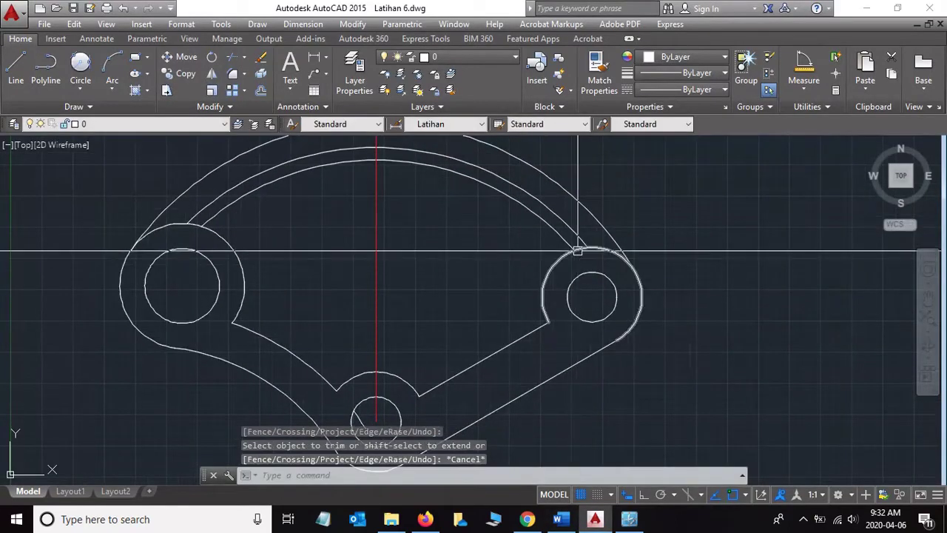
- Stretch the inner top arc's right endpoint onto the small right circle
left_click(577, 244)
left_click(587, 247)
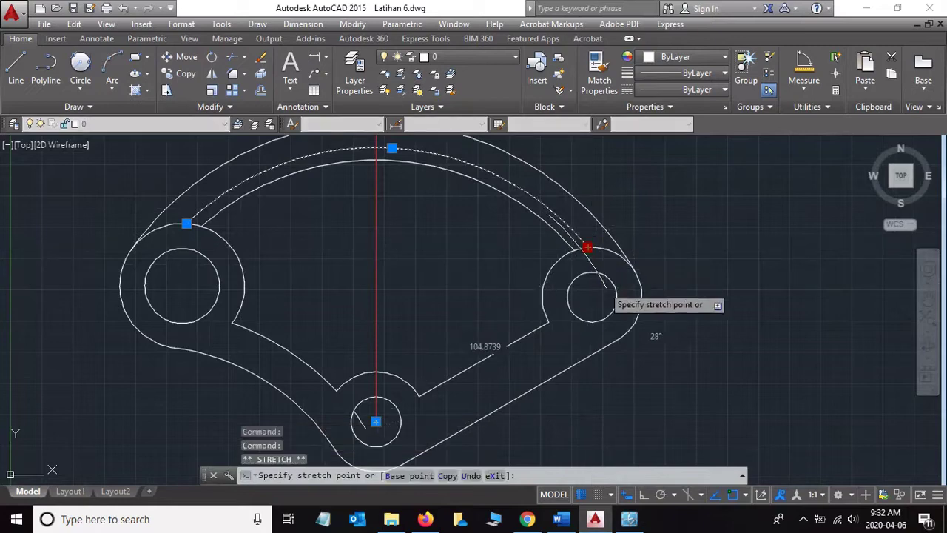
left_click(613, 281)
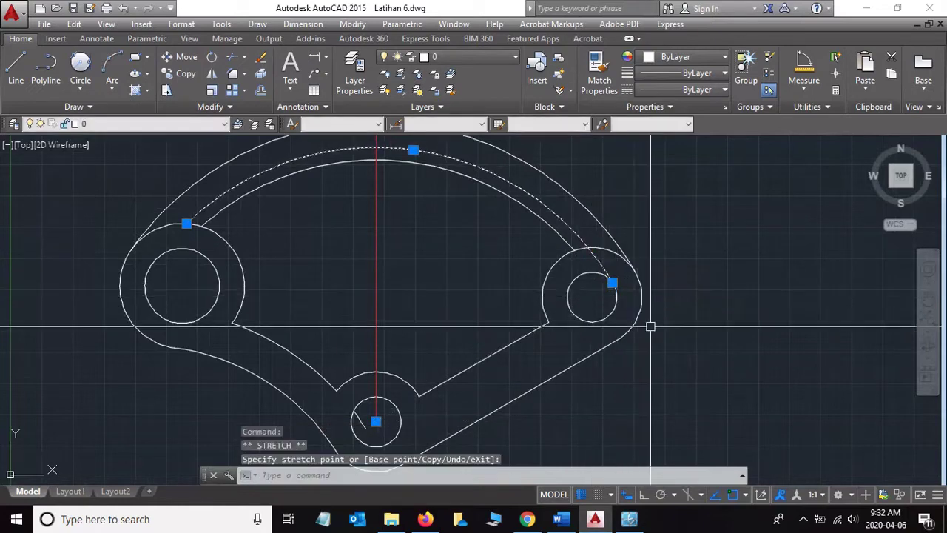
key("Escape")
scroll(527, 285, "down", 1)
scroll(526, 286, "down", 2)
scroll(526, 286, "up", 2)
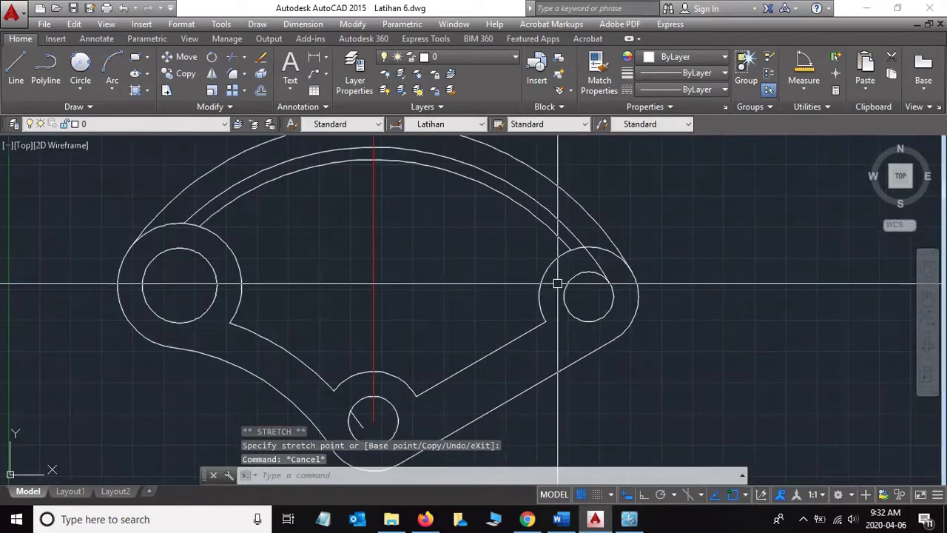
scroll(554, 281, "up", 1)
key("alt+Tab")
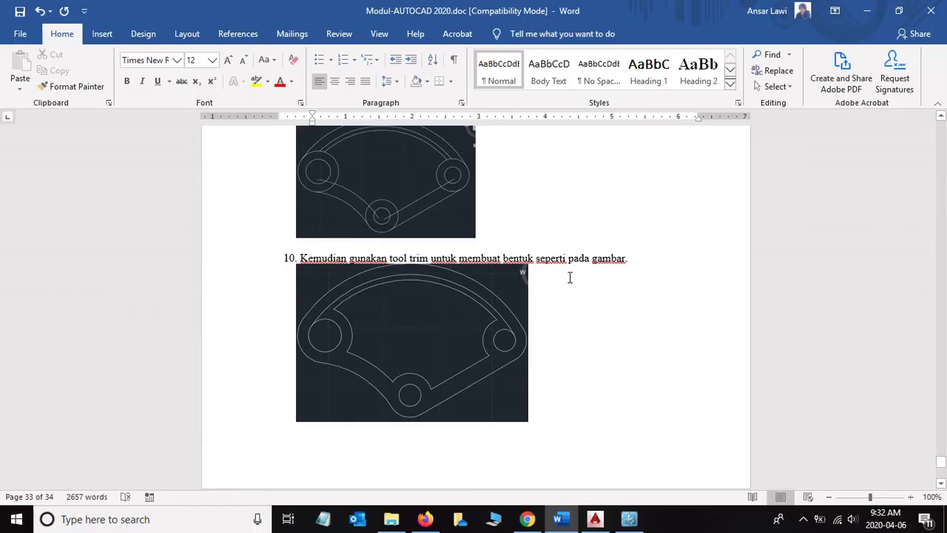
key("alt+Tab")
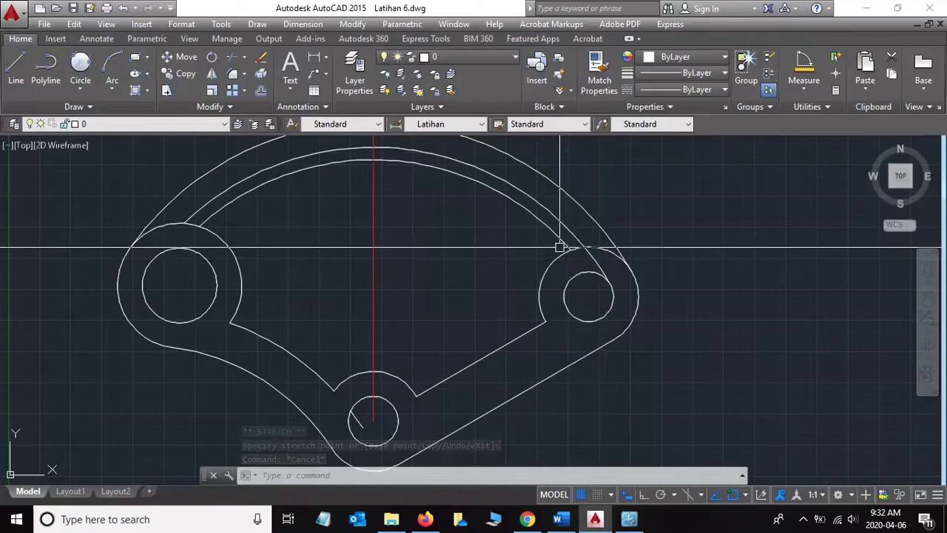
- Start TR trimming with the right outer circle and large top arc as cutting edges
left_click(582, 251)
left_click(577, 248)
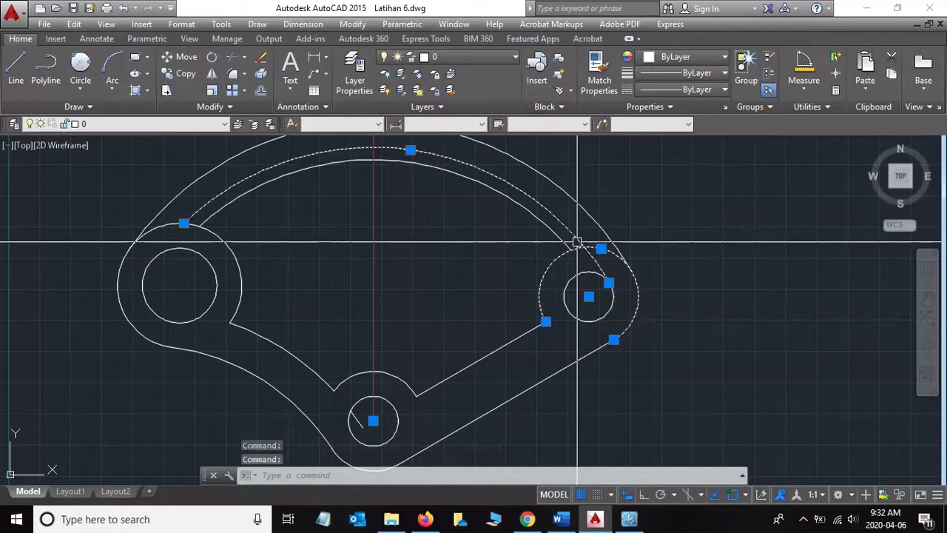
type("tr")
key("Return")
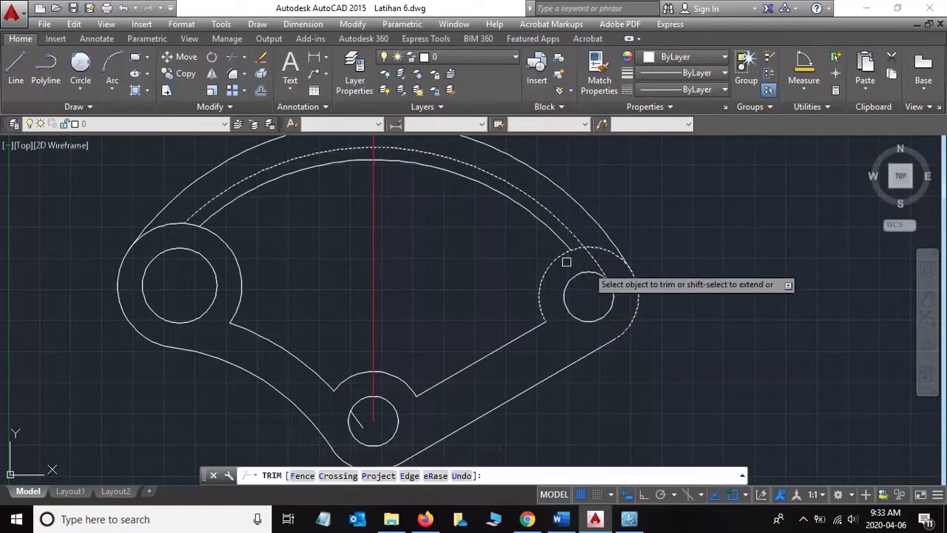
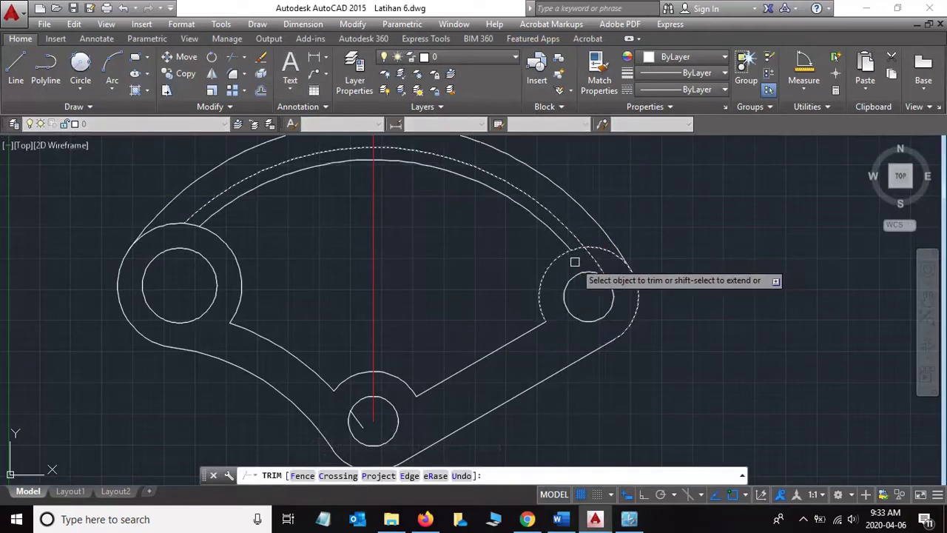
- Select the top arcs and the right-hole arc as edges and try a first trim near the right hole
key("Escape")
left_click(571, 248)
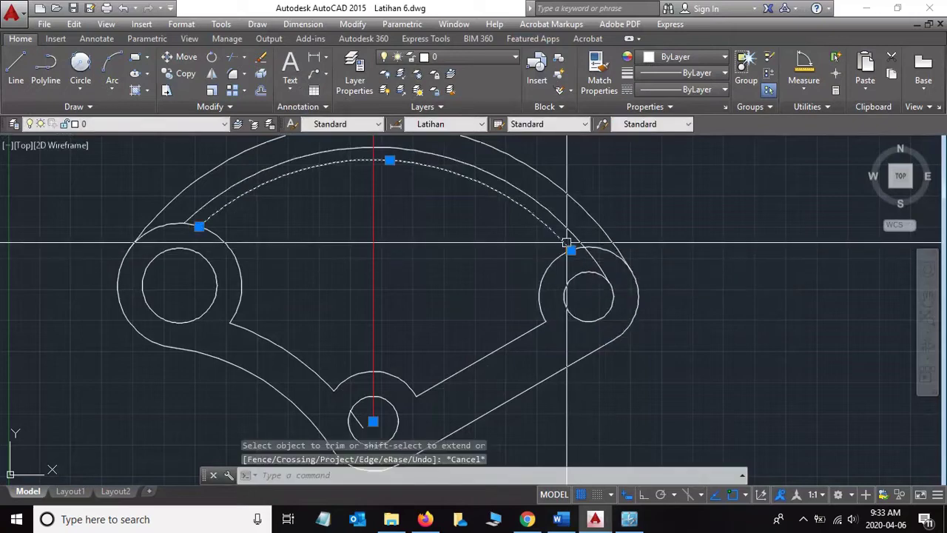
left_click(580, 251)
left_click(557, 260)
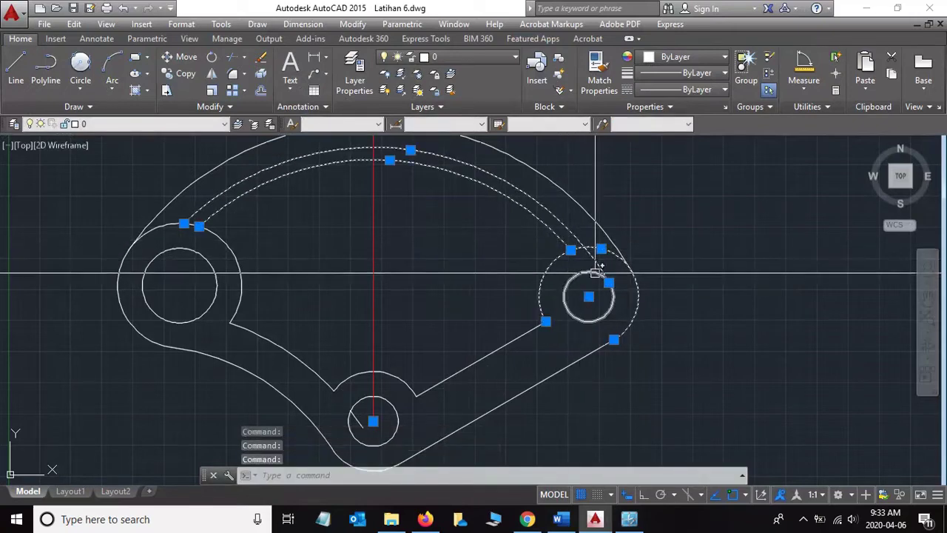
left_click(247, 58)
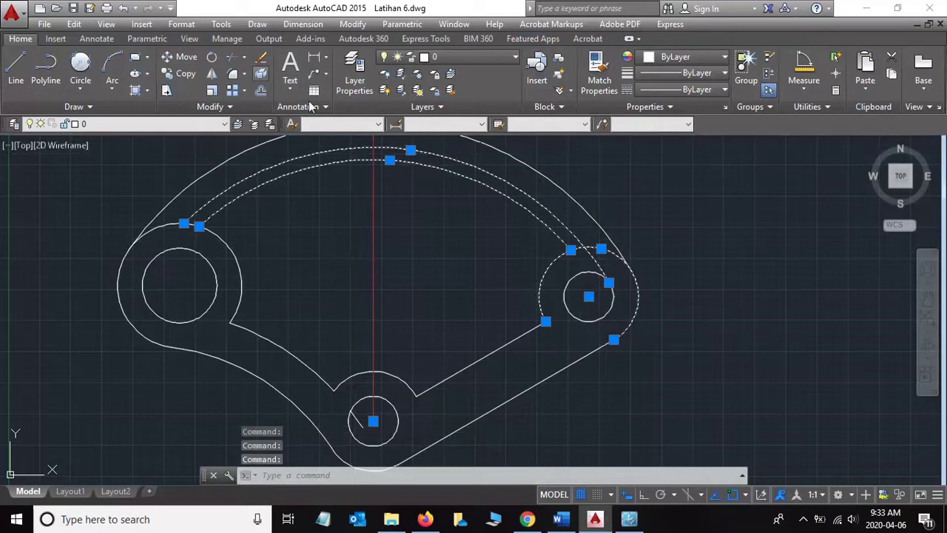
left_click(577, 248)
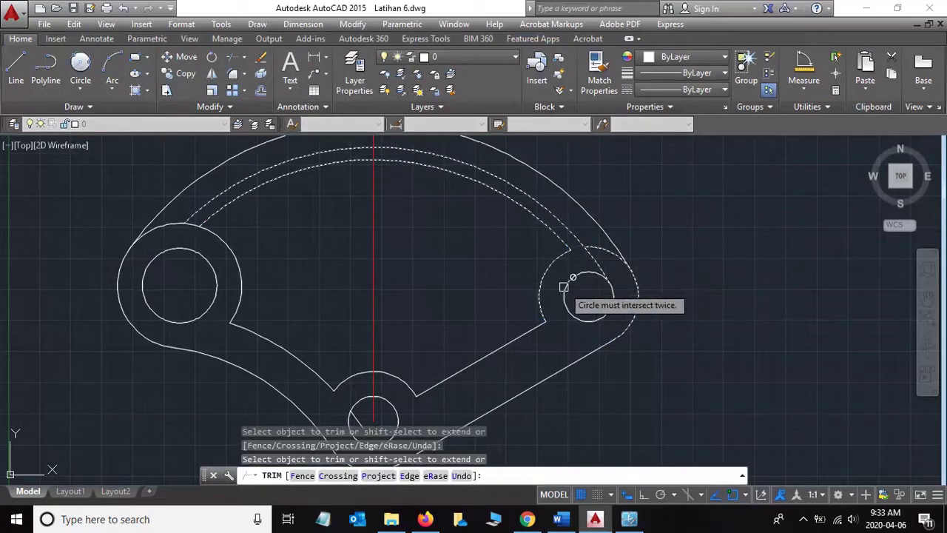
key("alt+Tab")
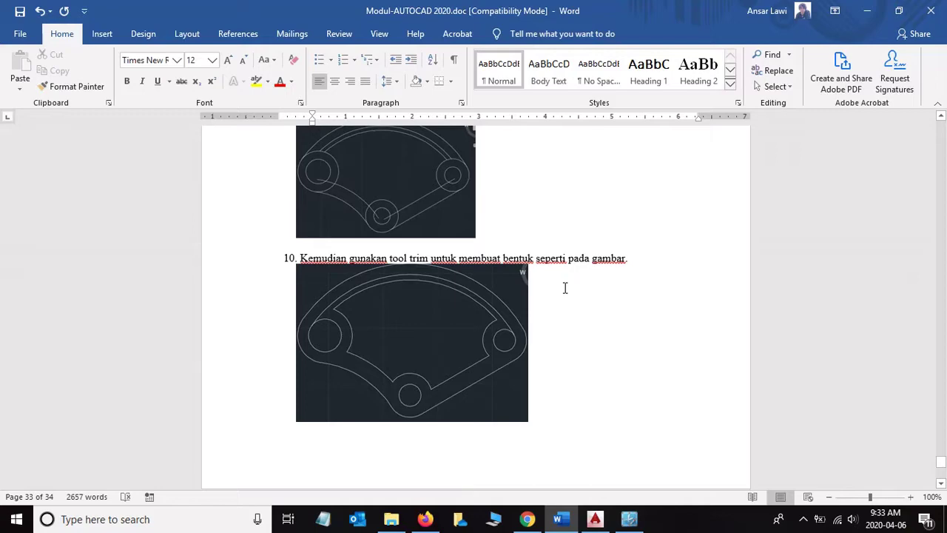
key("alt+Tab")
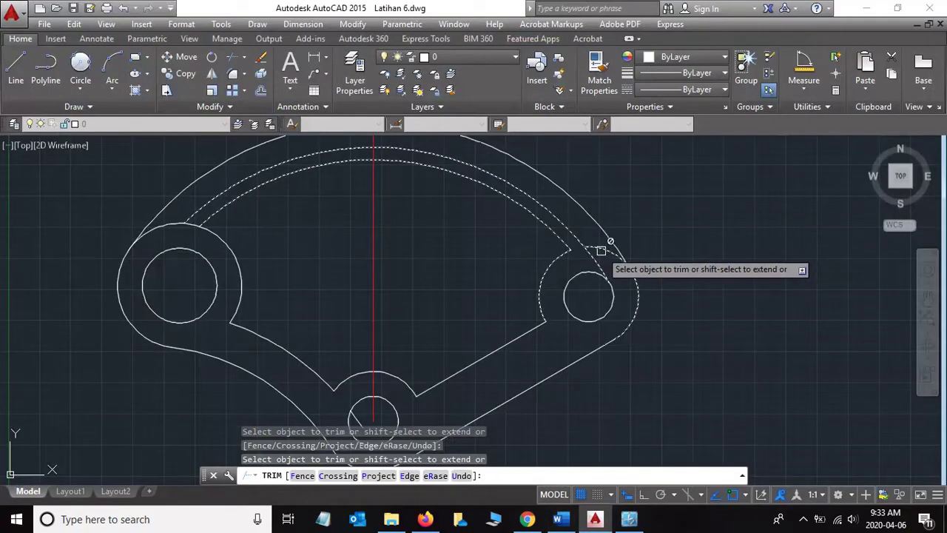
- Trim against the large outer arc and small right arc, then compare with the reference drawing
key("Escape")
left_click(601, 247)
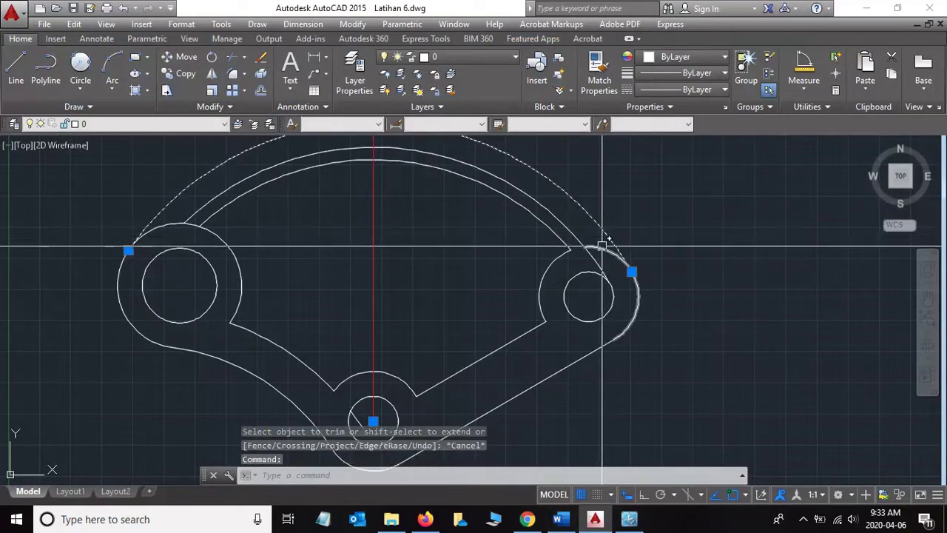
left_click(602, 245)
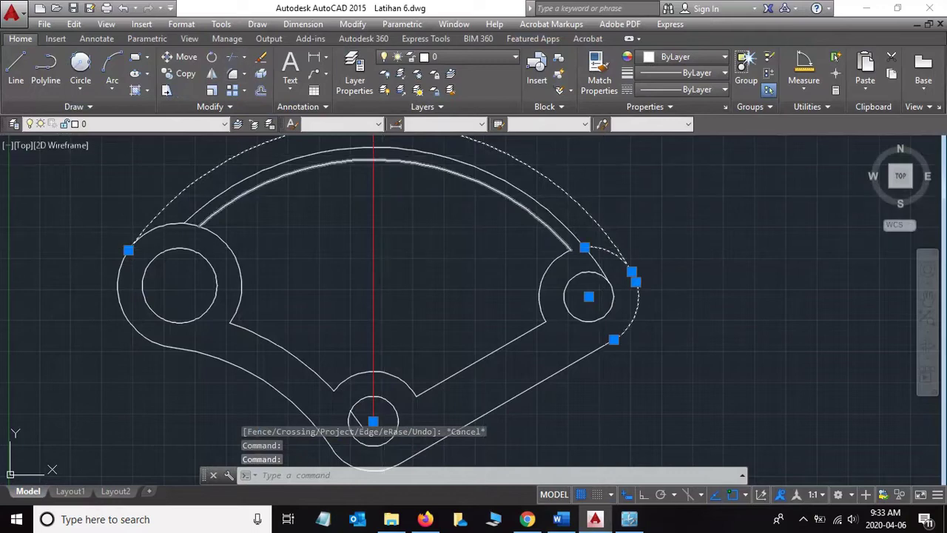
key("Return")
key("Escape")
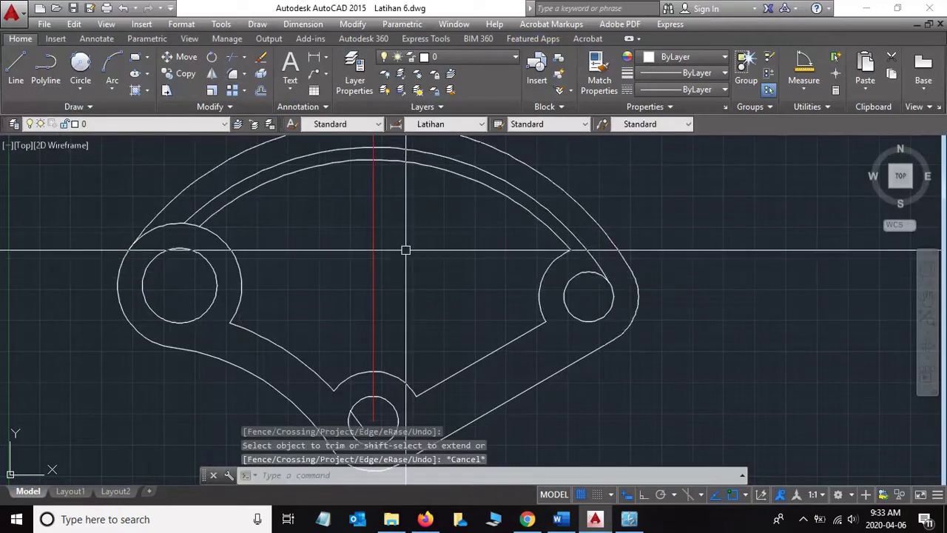
key("alt+Tab")
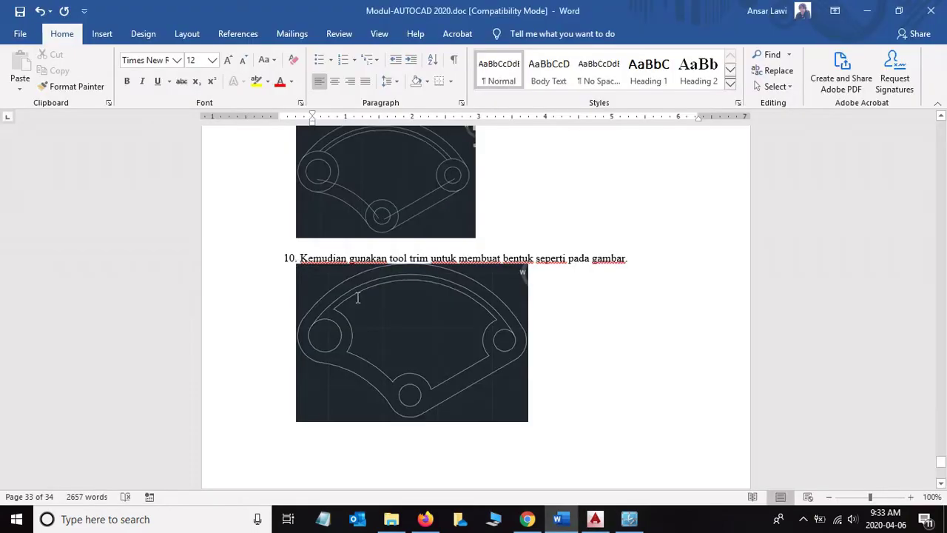
key("alt+Tab")
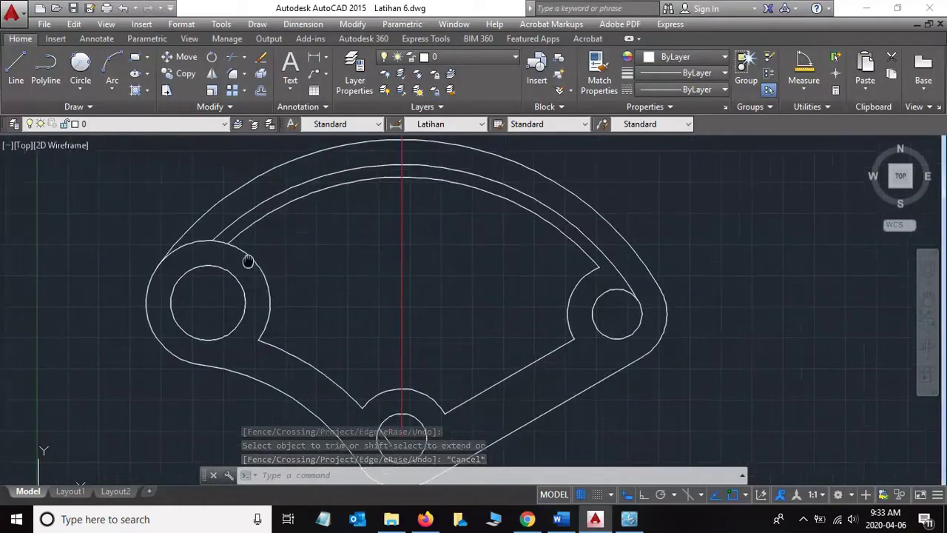
- Stretch the inner top arc's left end out to the left lobe
middle_click_drag(212, 243, 306, 254)
left_click(303, 219)
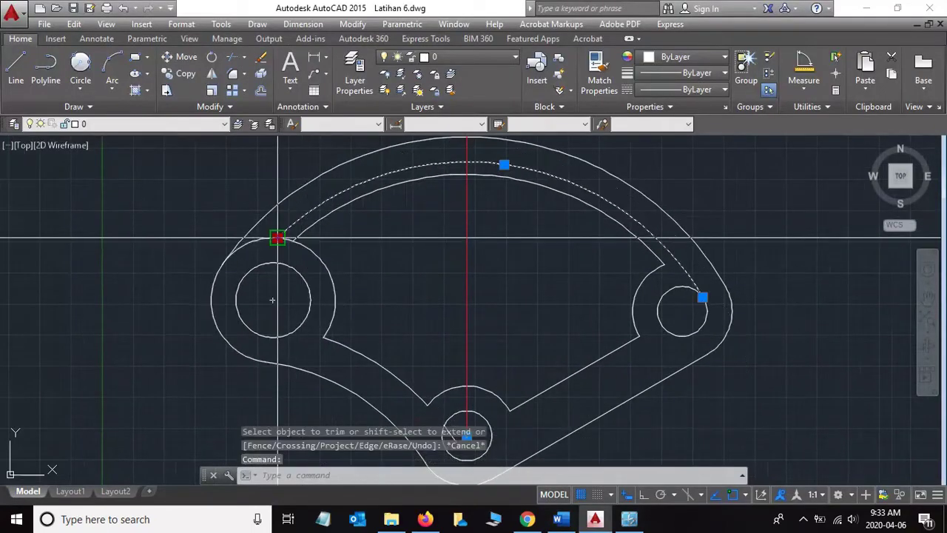
left_click(278, 237)
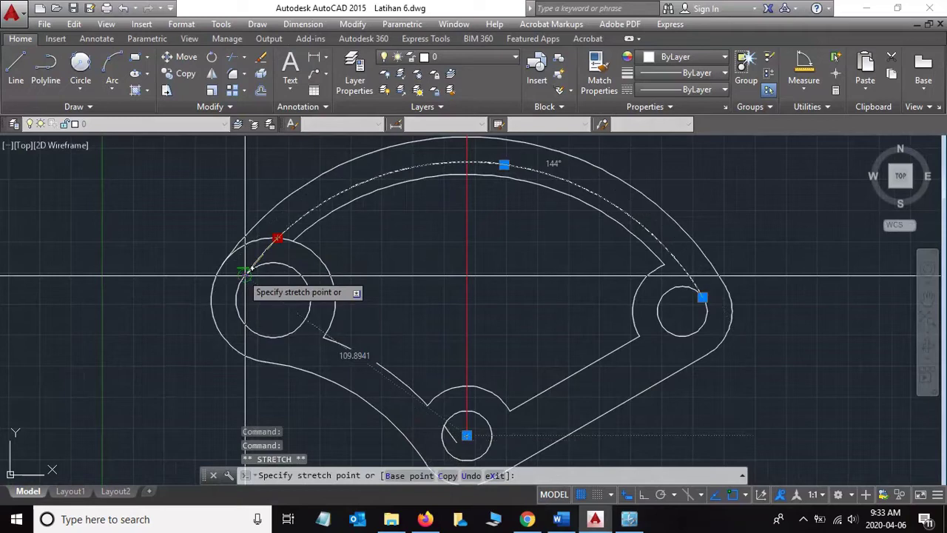
left_click(245, 274)
key("Escape")
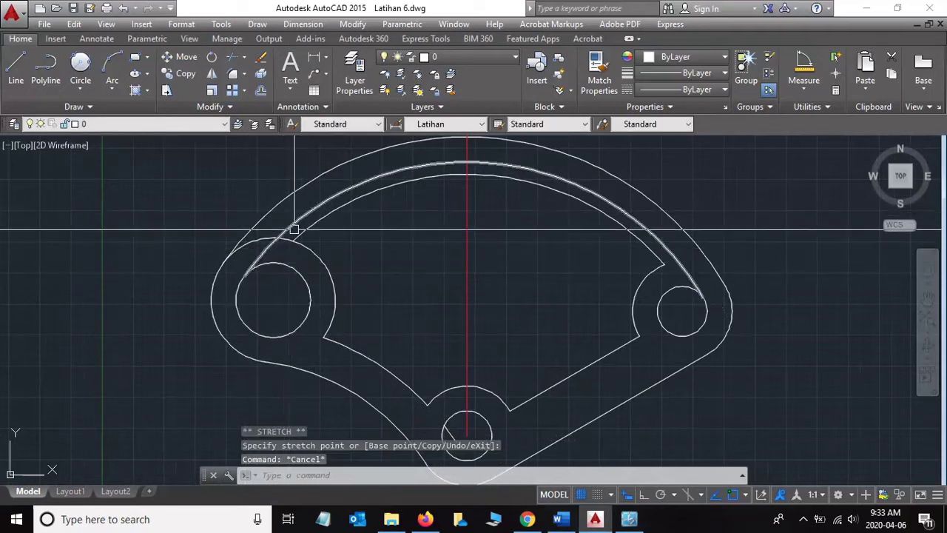
- Try trimming the arc piece beside the left hole, undo it, and reselect the left arcs
left_click(188, 200)
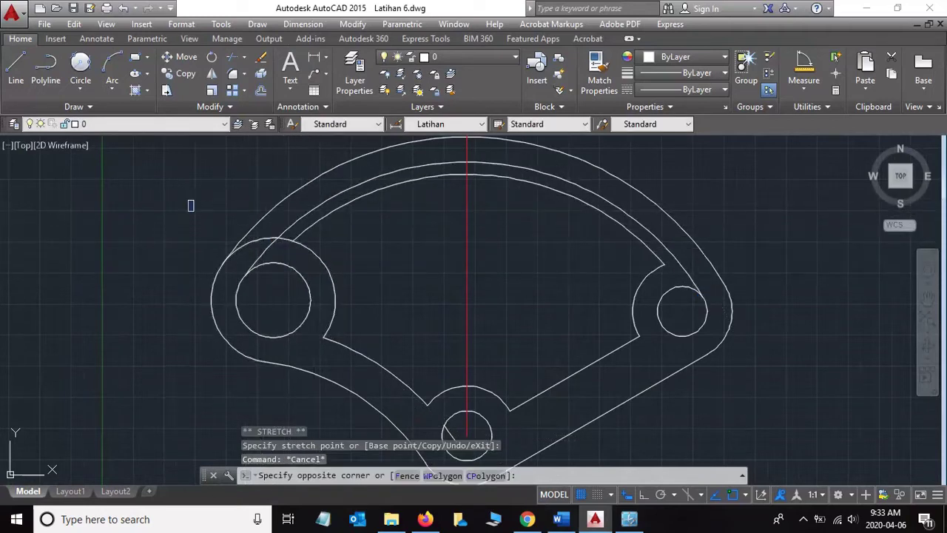
left_click(401, 411)
left_click(304, 218)
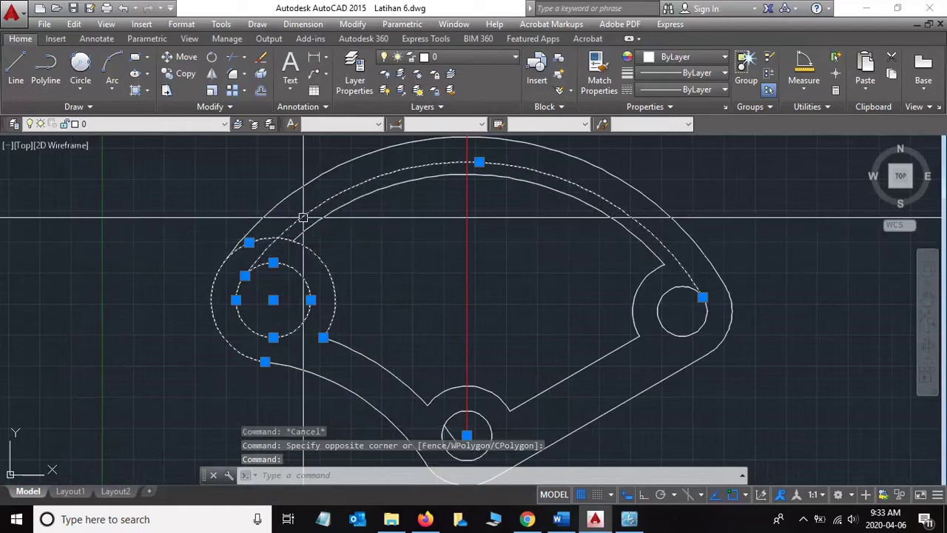
left_click(235, 57)
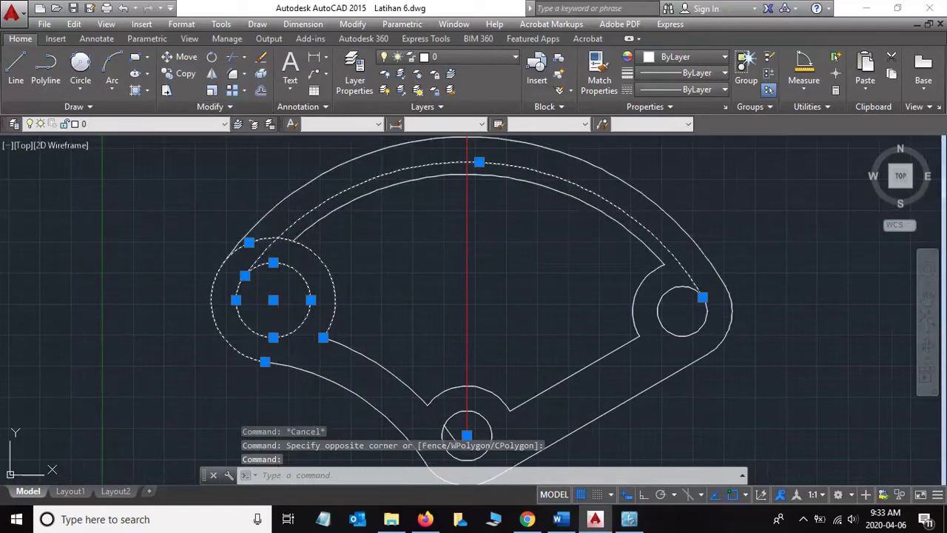
left_click(269, 237)
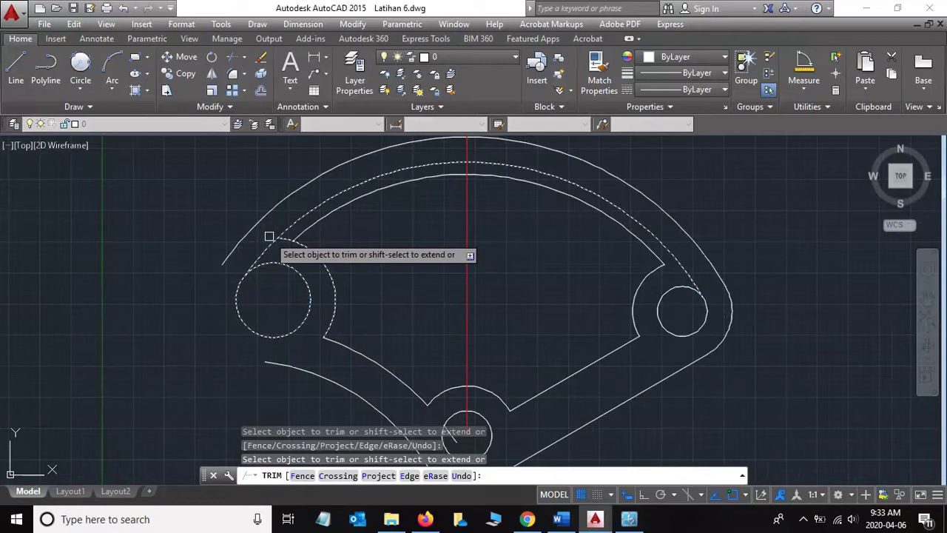
key("ctrl+z")
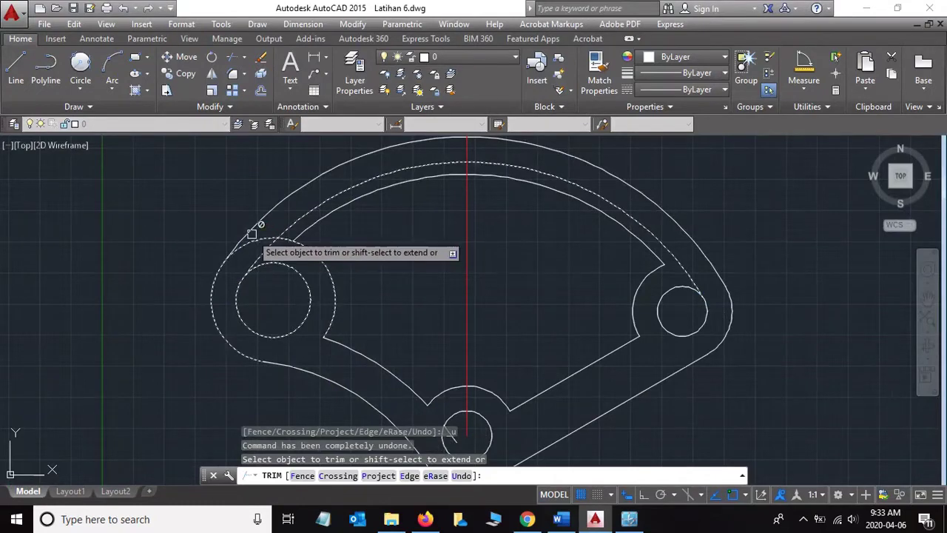
key("Escape")
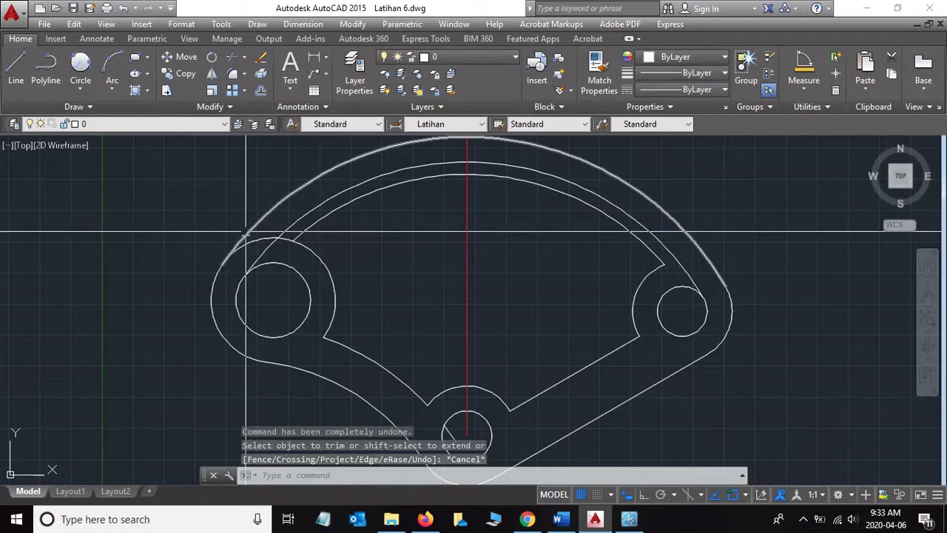
left_click(261, 238)
left_click(287, 230)
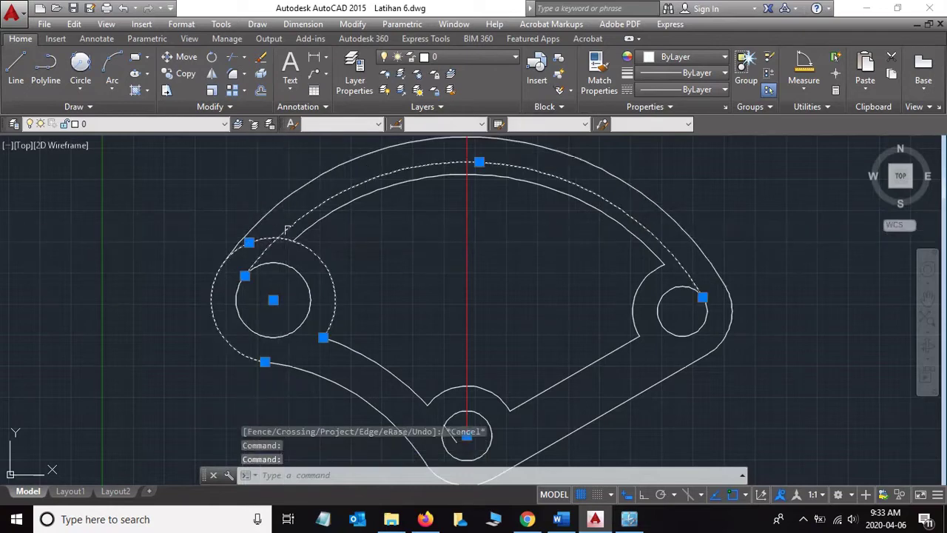
- Trim away the outer left-hole circle's upper-left piece, using the outer arc and diagonal line as edges
scroll(299, 256, "up", 4)
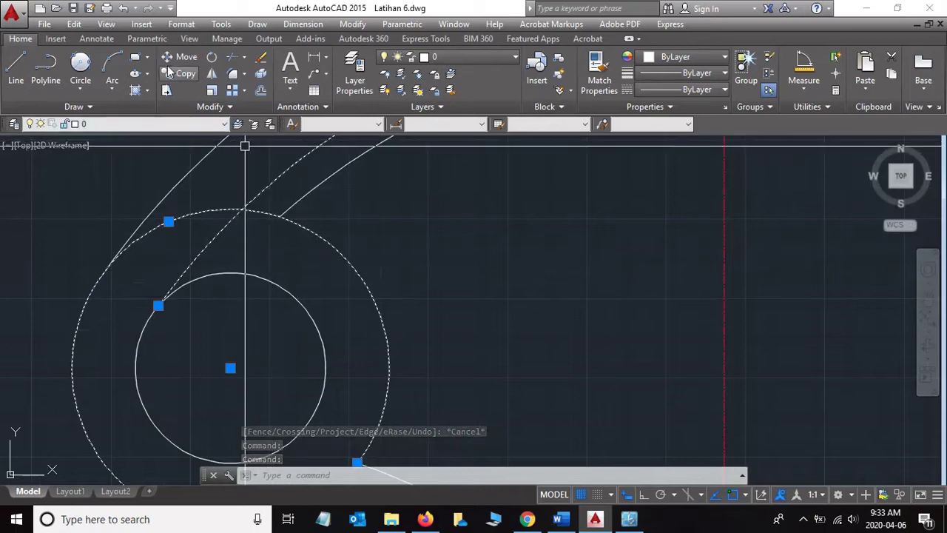
left_click(233, 72)
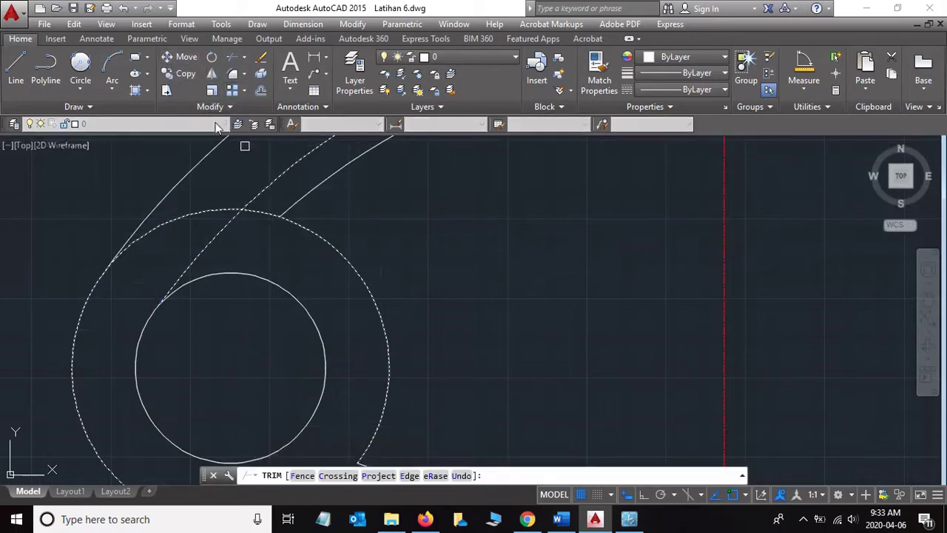
key("Escape")
left_click(212, 207)
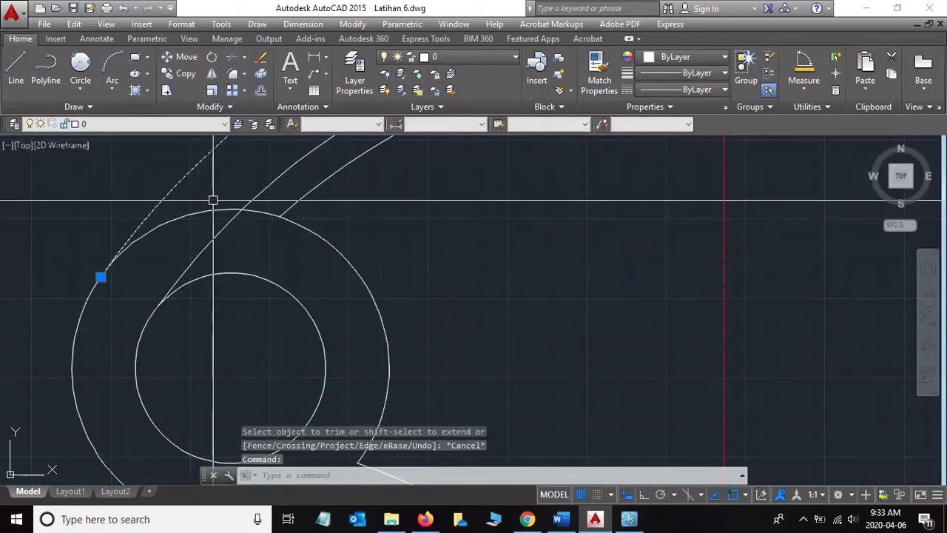
left_click(258, 198)
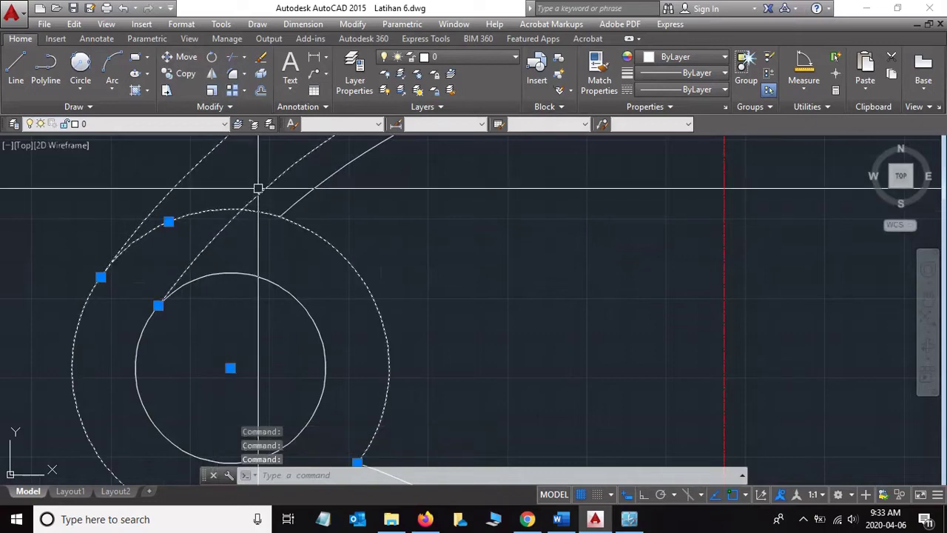
key("Return")
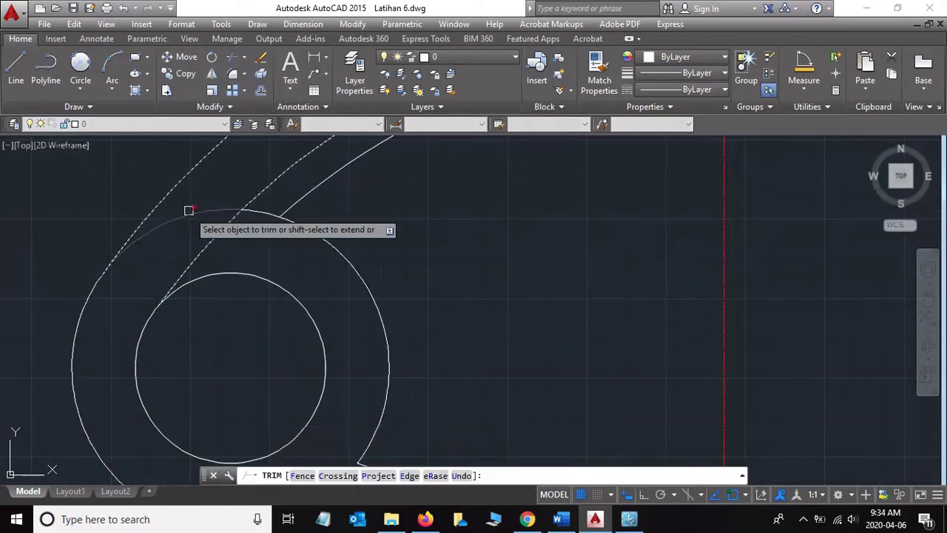
left_click(188, 214)
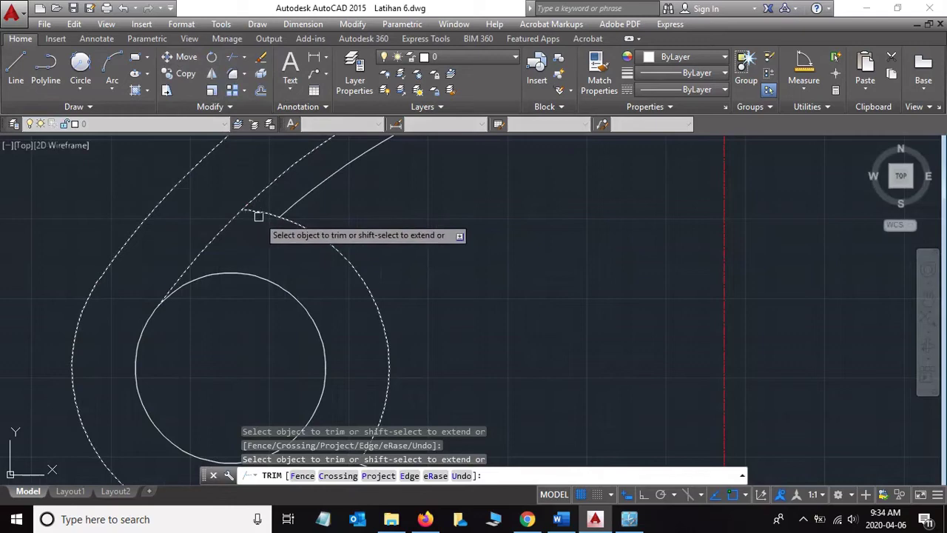
key("Escape")
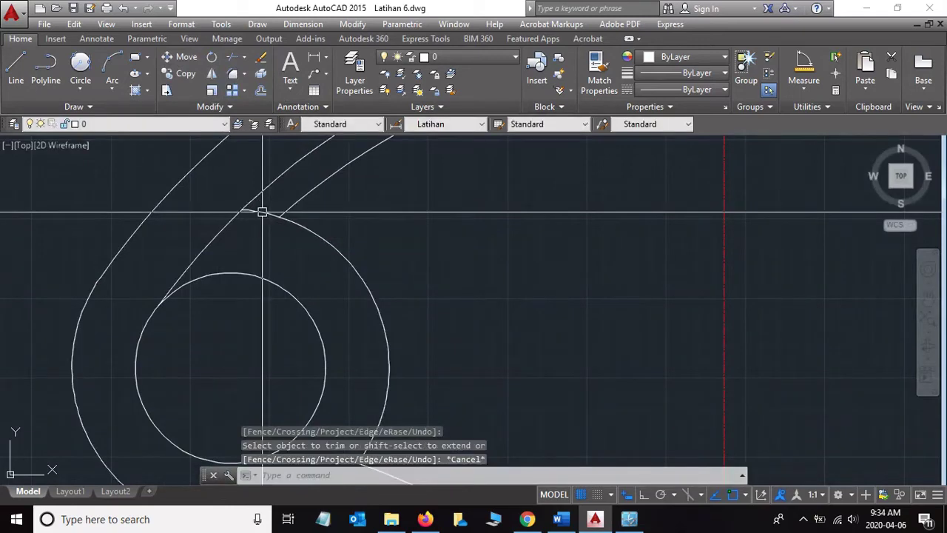
- Attempt a trim against the inner line and left-hole arc, then zoom out and centre the part
left_click(283, 210)
left_click(259, 215)
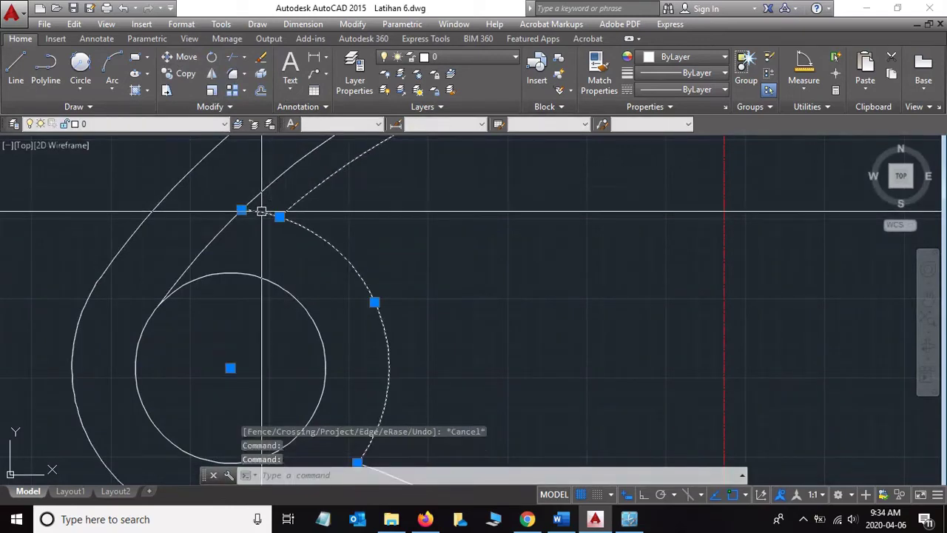
left_click(228, 59)
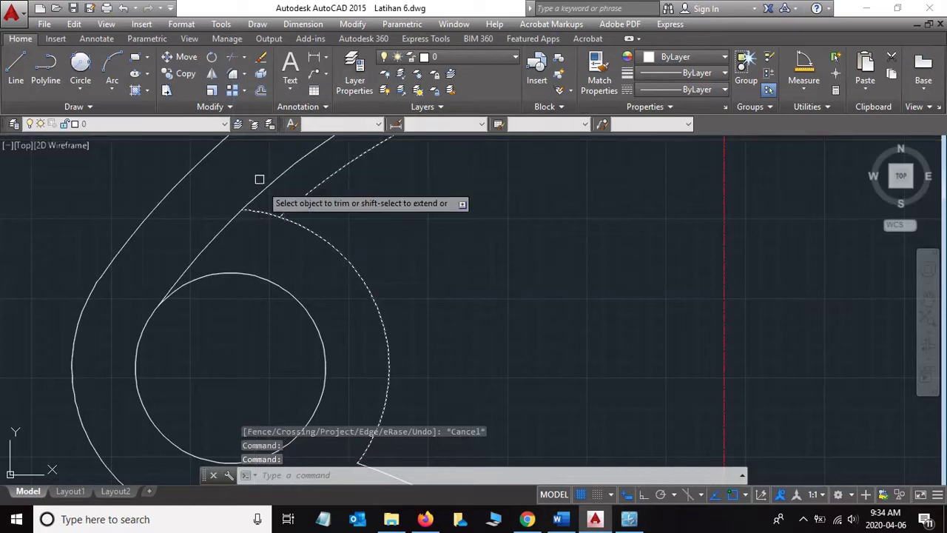
key("Escape")
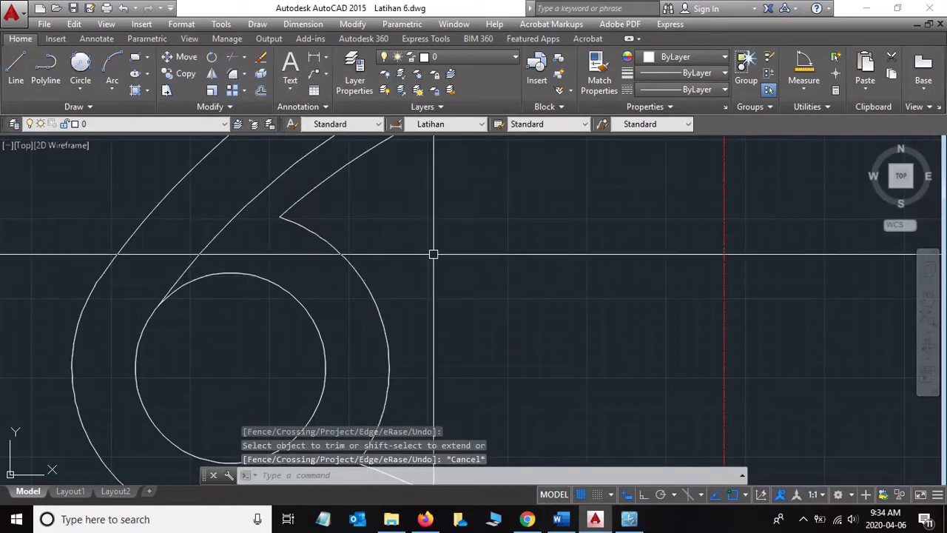
scroll(433, 254, "down", 5)
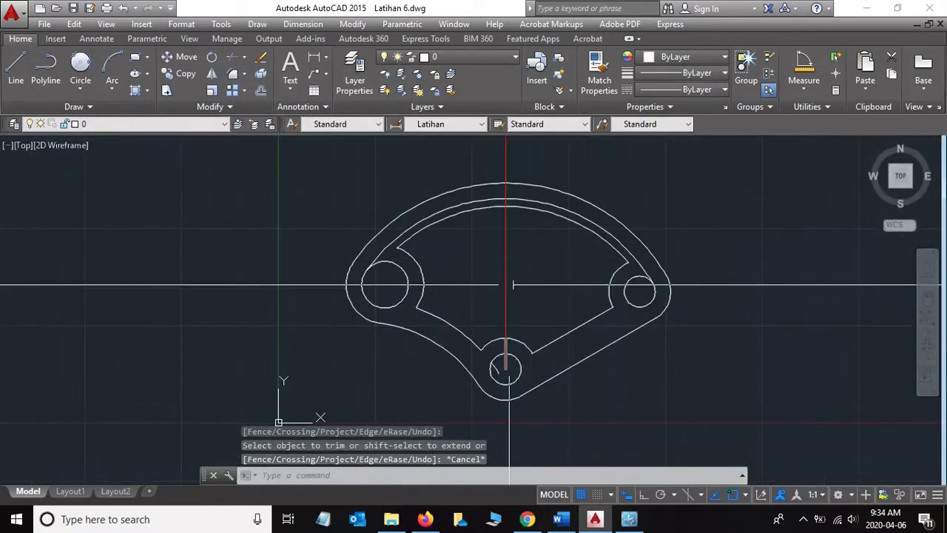
middle_click_drag(503, 281, 457, 274)
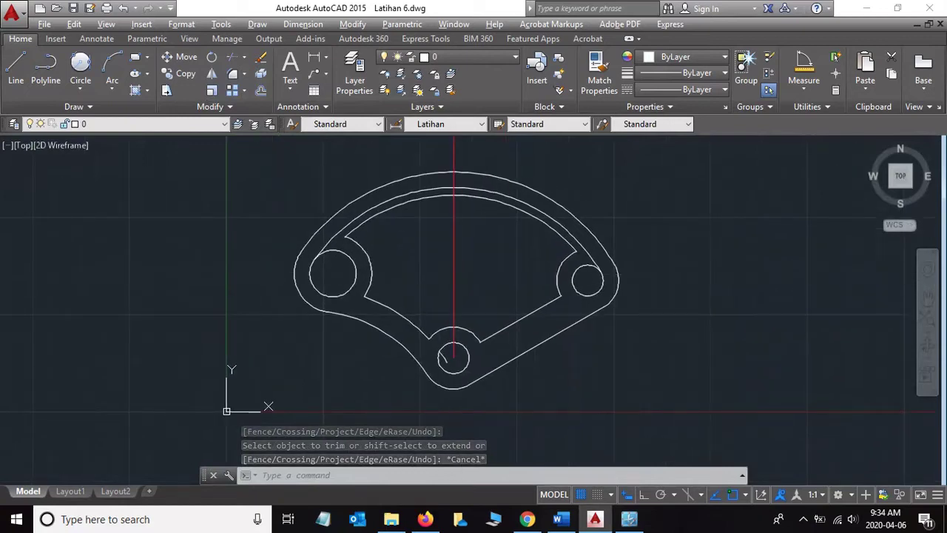
key("alt+Tab")
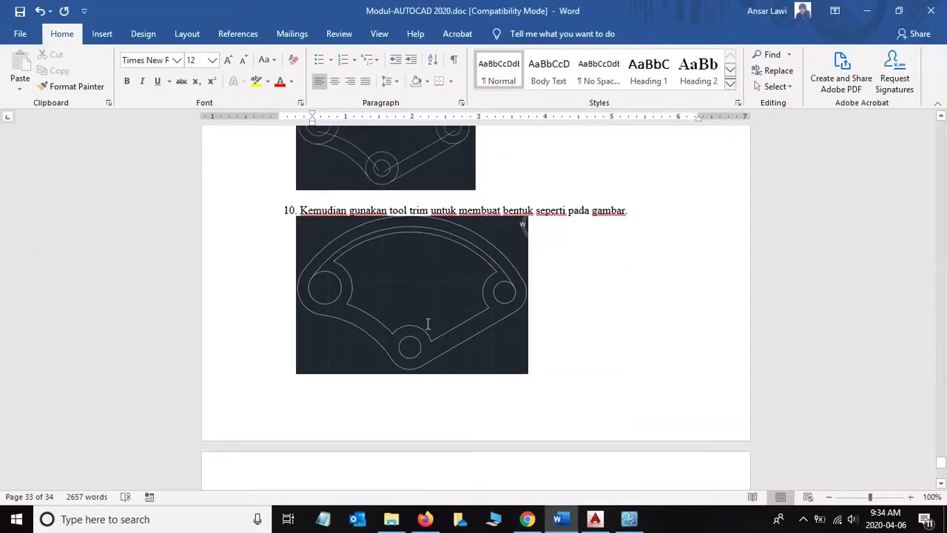
scroll(428, 324, "down", 5)
scroll(426, 321, "down", 2)
scroll(444, 293, "down", 1)
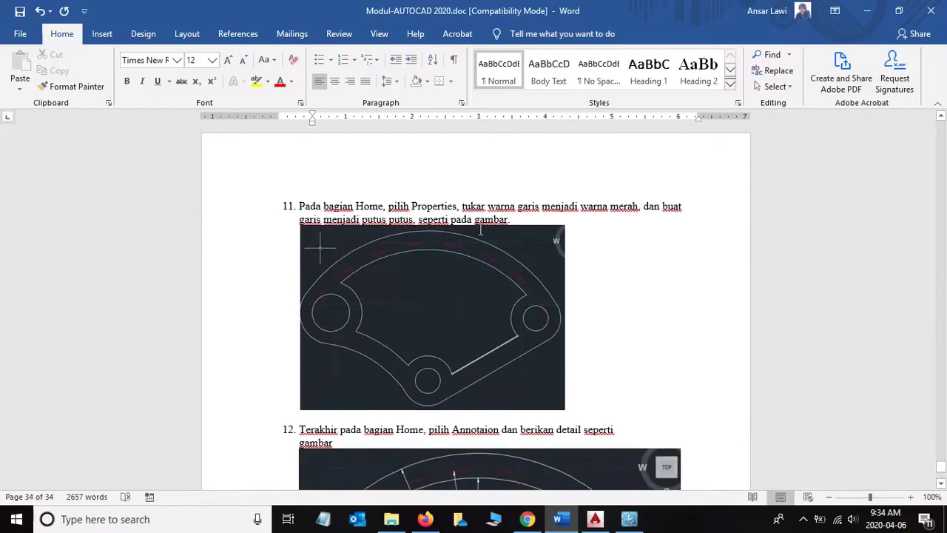
key("alt+Tab")
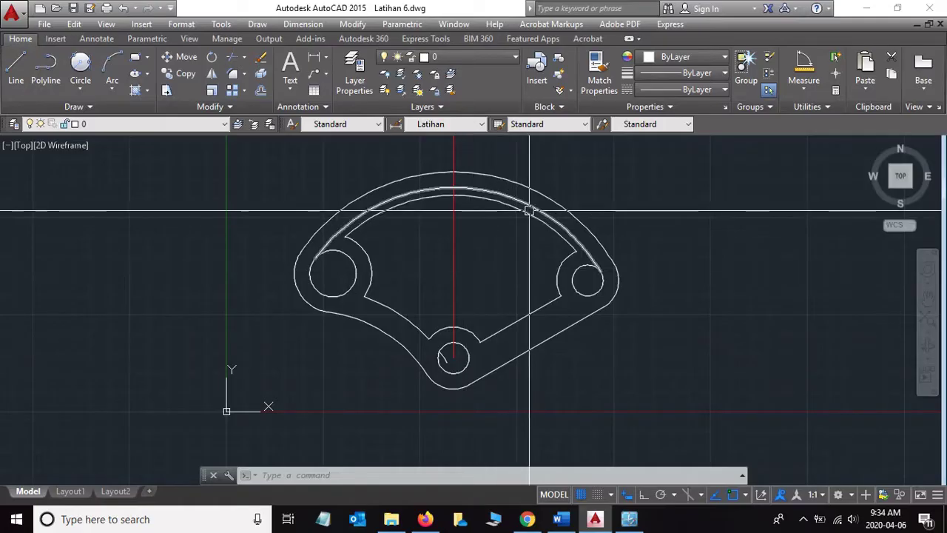
- Give the middle top arc the CENTER linetype and red colour
left_click(541, 212)
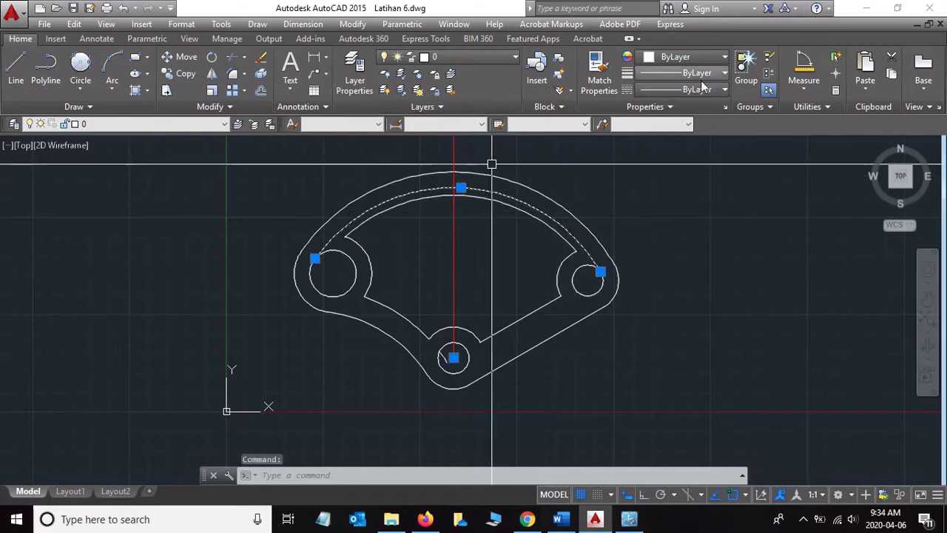
left_click(709, 89)
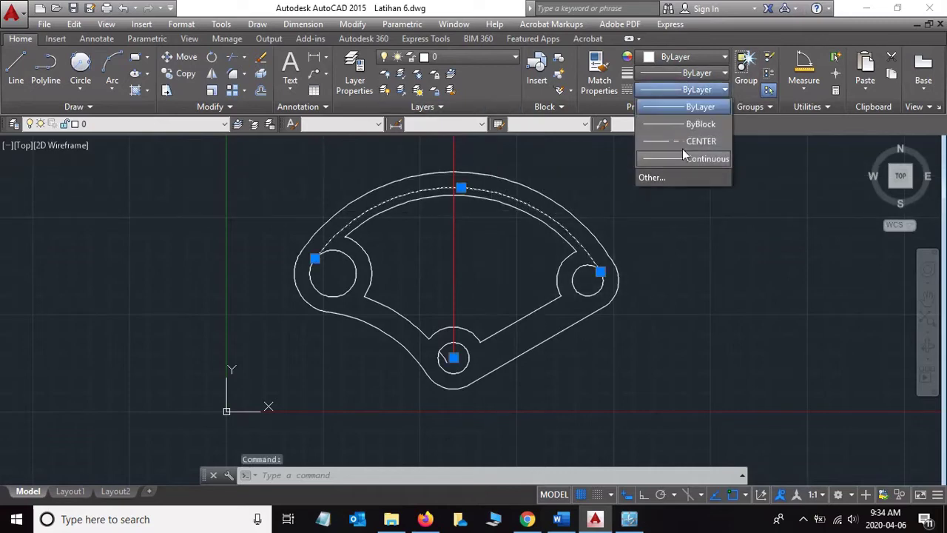
left_click(684, 139)
left_click(686, 56)
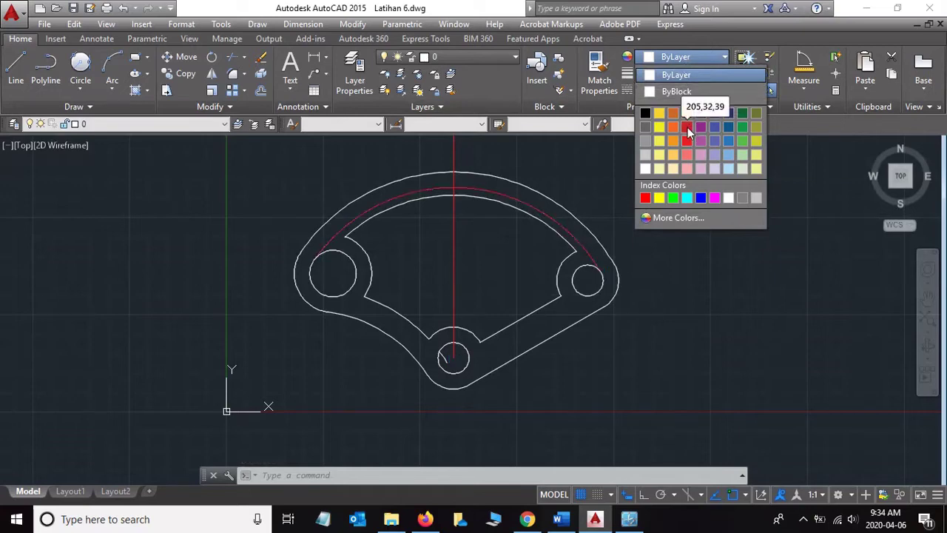
left_click(687, 127)
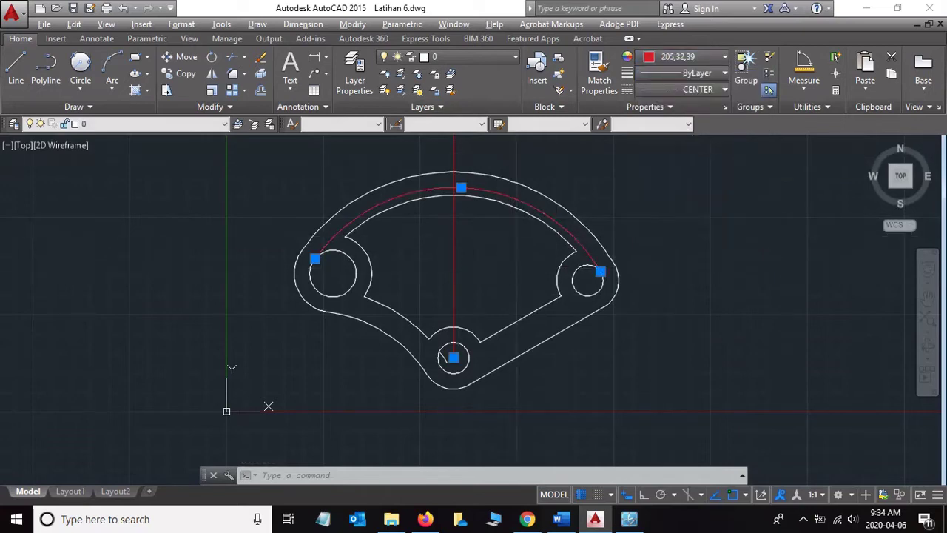
key("alt+Tab")
key("alt+Tab")
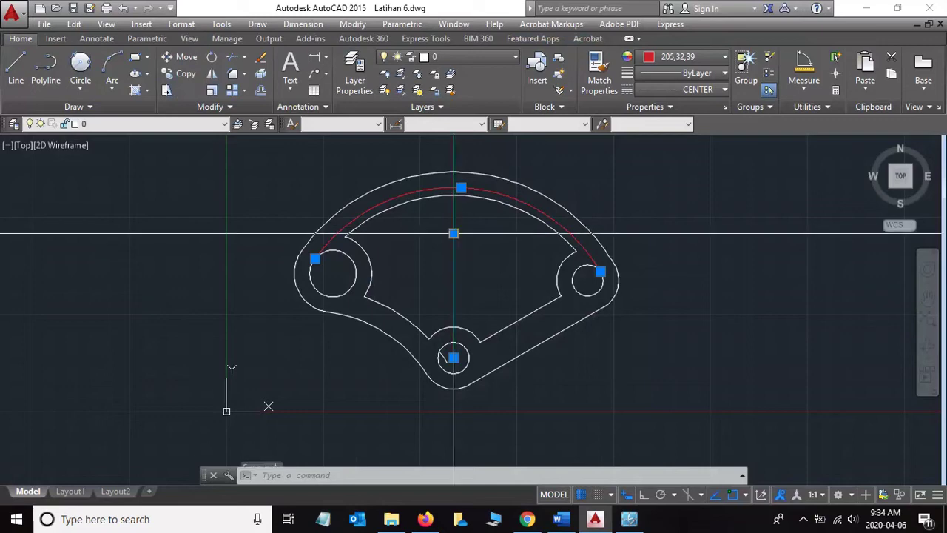
- Delete the vertical red centre line, then review the tutorial document in Word
key("Delete")
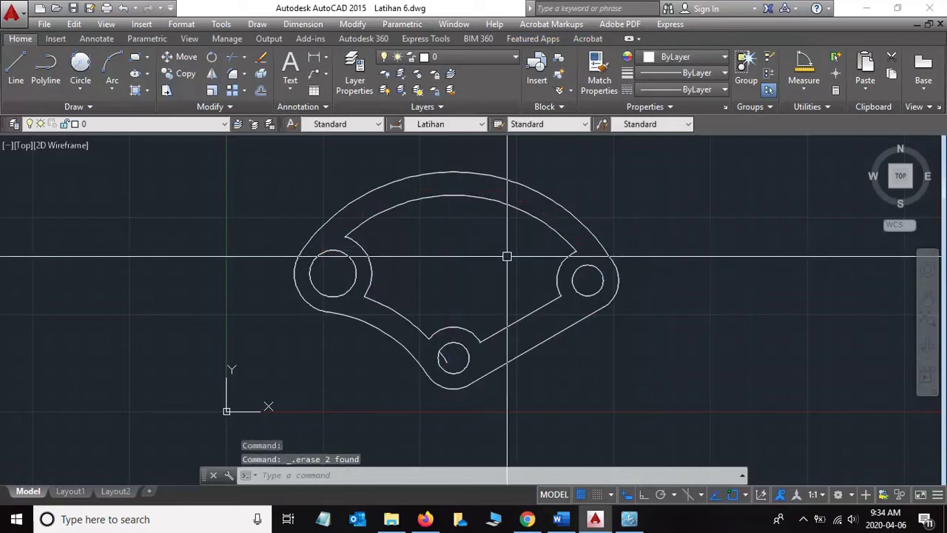
key("ctrl+z")
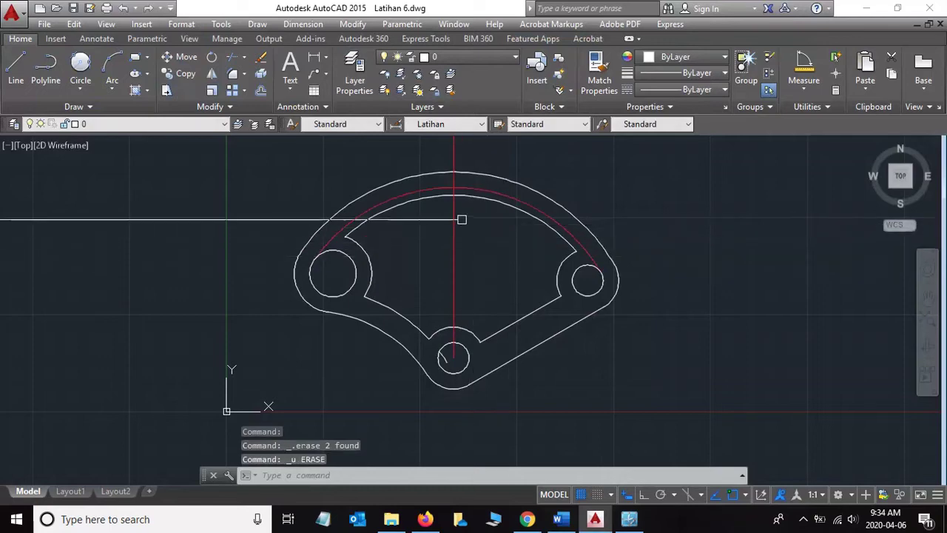
left_click(455, 213)
key("Delete")
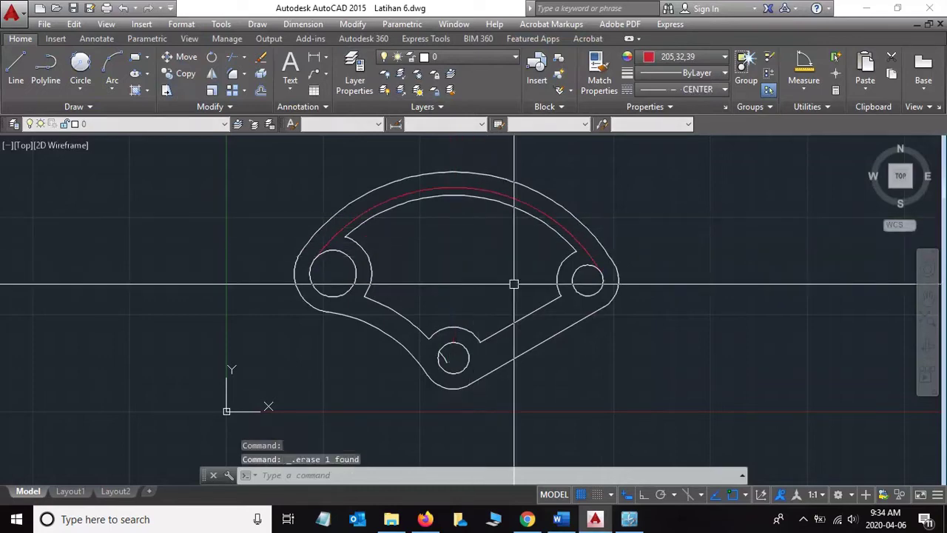
key("alt+Tab")
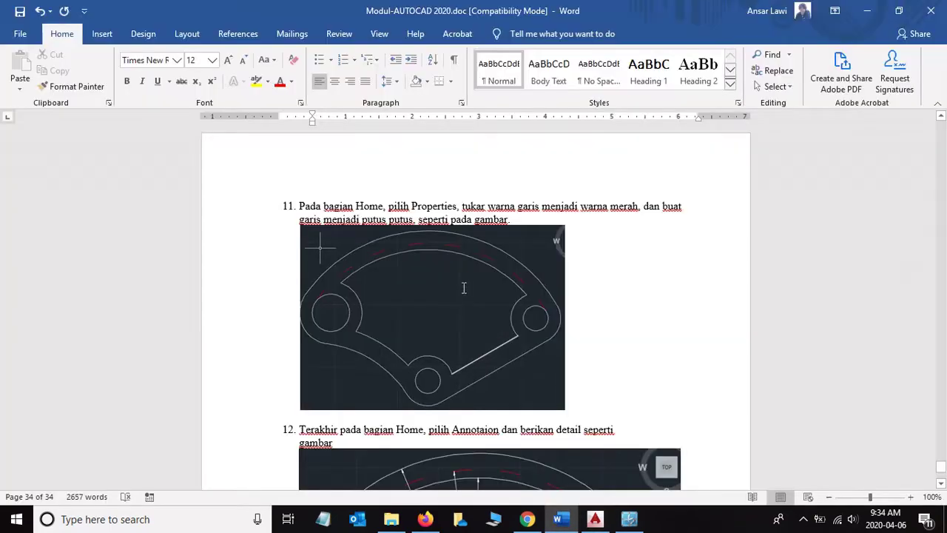
scroll(465, 290, "down", 2)
scroll(465, 290, "down", 2)
scroll(465, 290, "down", 1)
scroll(466, 296, "up", 2)
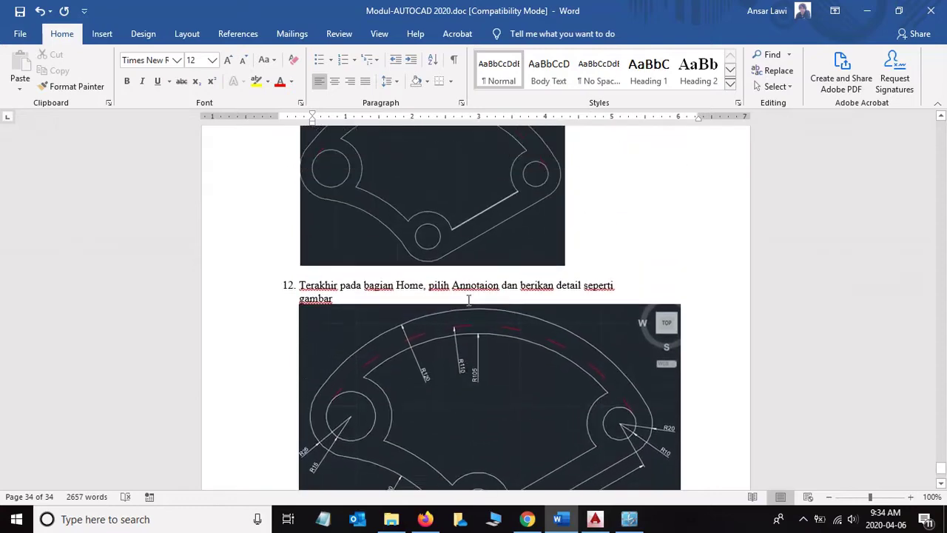
scroll(468, 299, "down", 2)
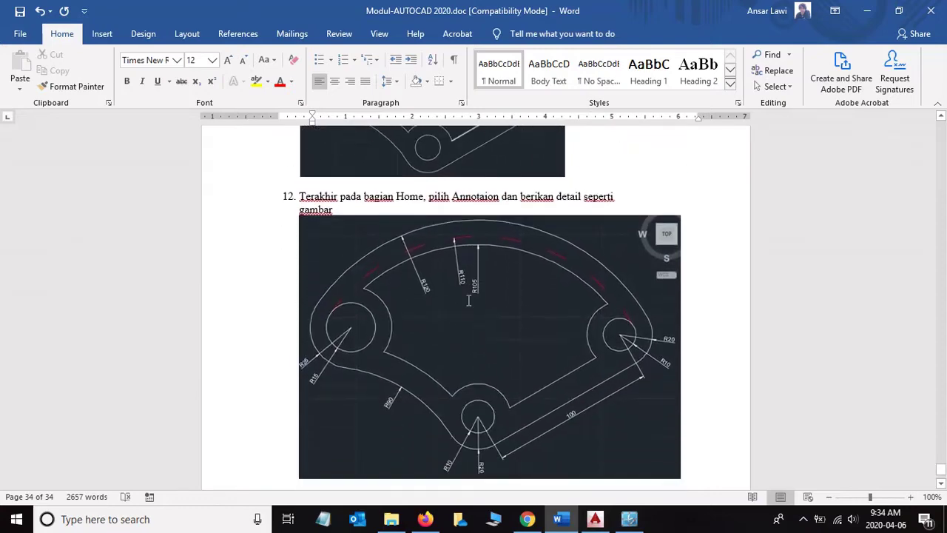
key("alt+Tab")
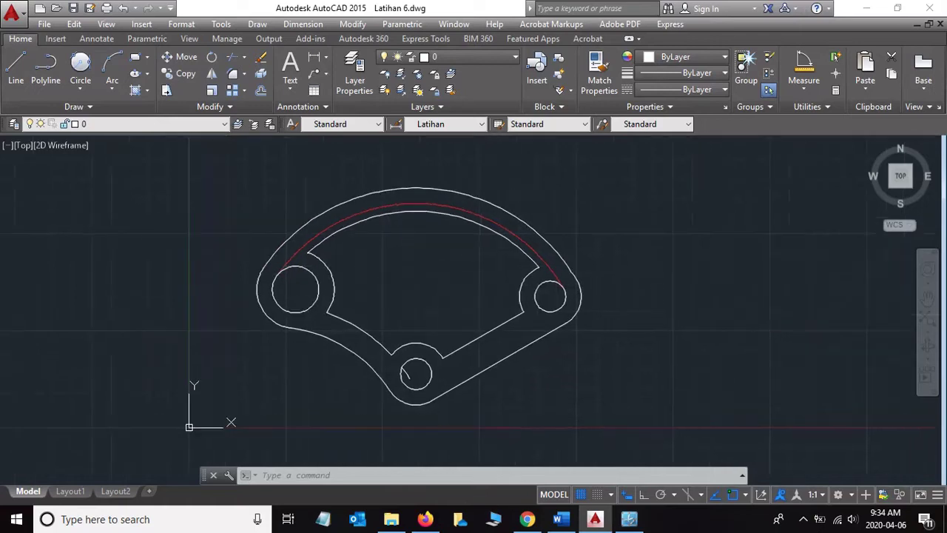
- Dimension the outer top arc with an R120 radius dimension
scroll(438, 259, "up", 3)
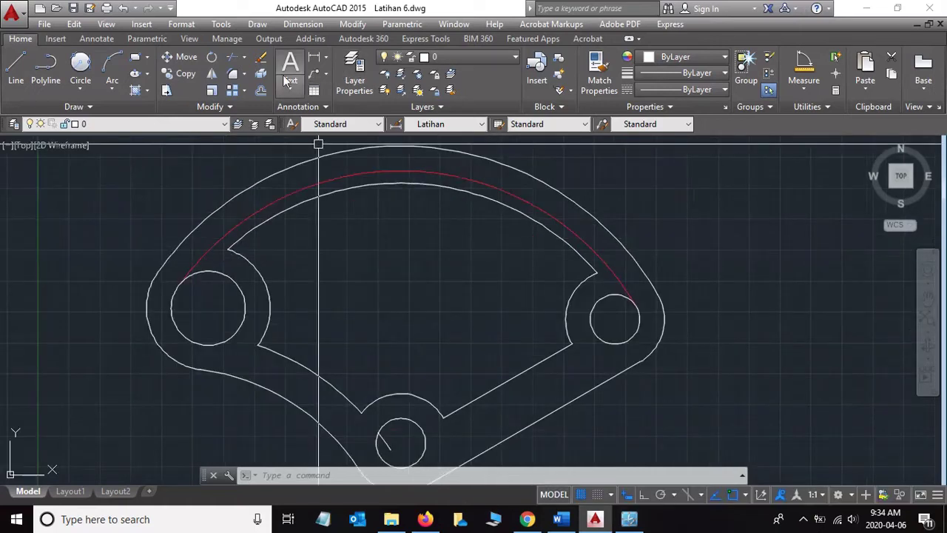
left_click(326, 59)
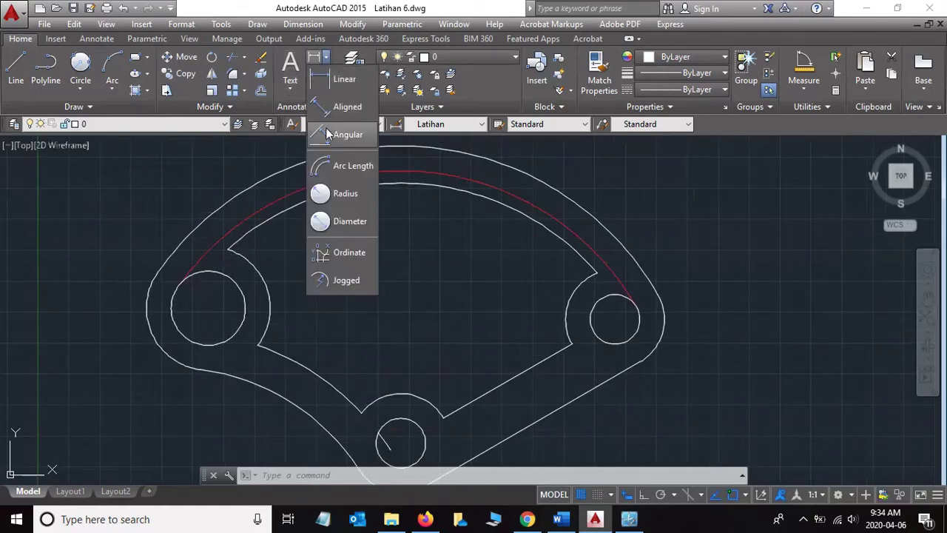
left_click(326, 193)
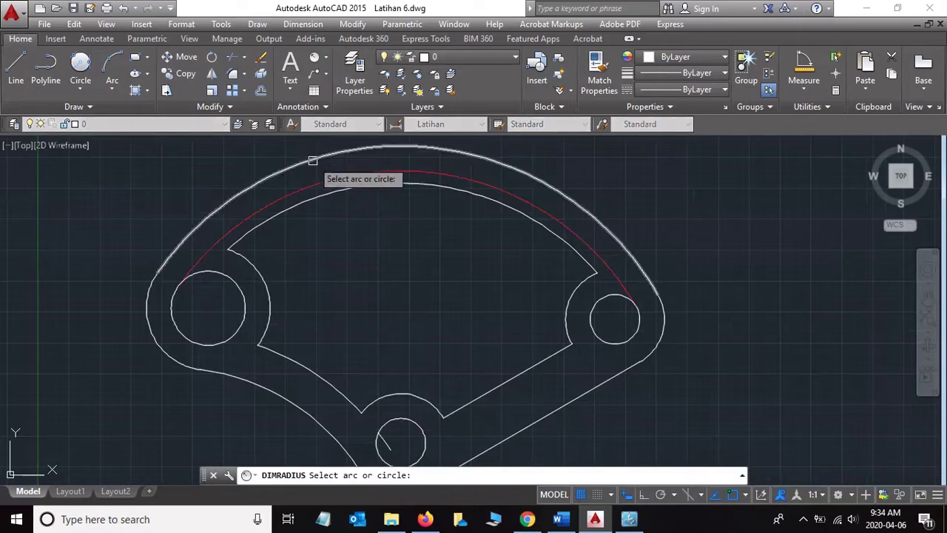
left_click(318, 159)
left_click(334, 229)
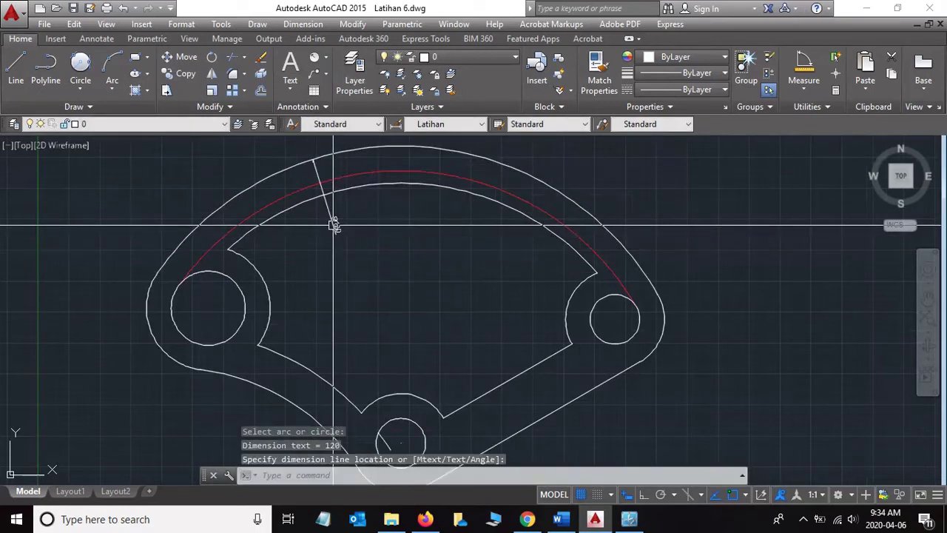
key("alt+Tab")
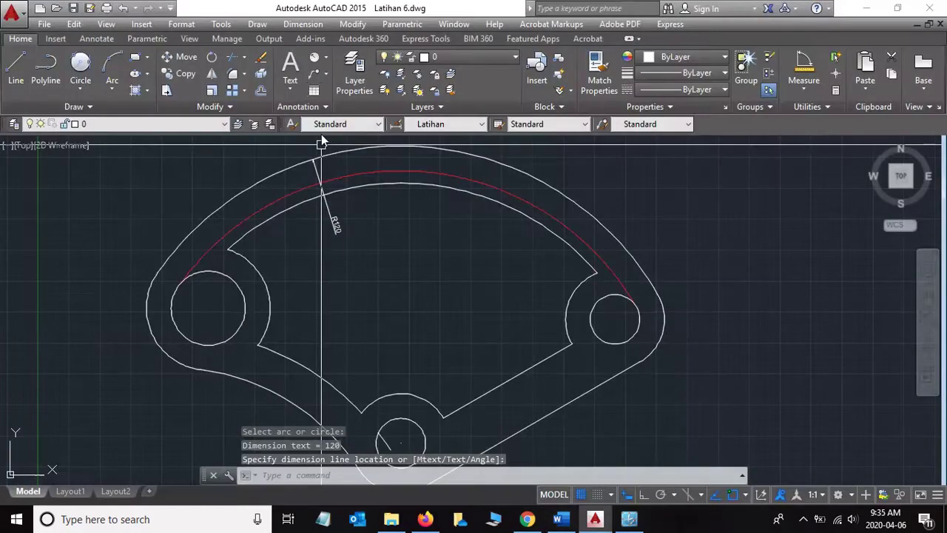
- Add R110 and R105 radius dimensions to the middle and inner top arcs, then check the tutorial
left_click(313, 74)
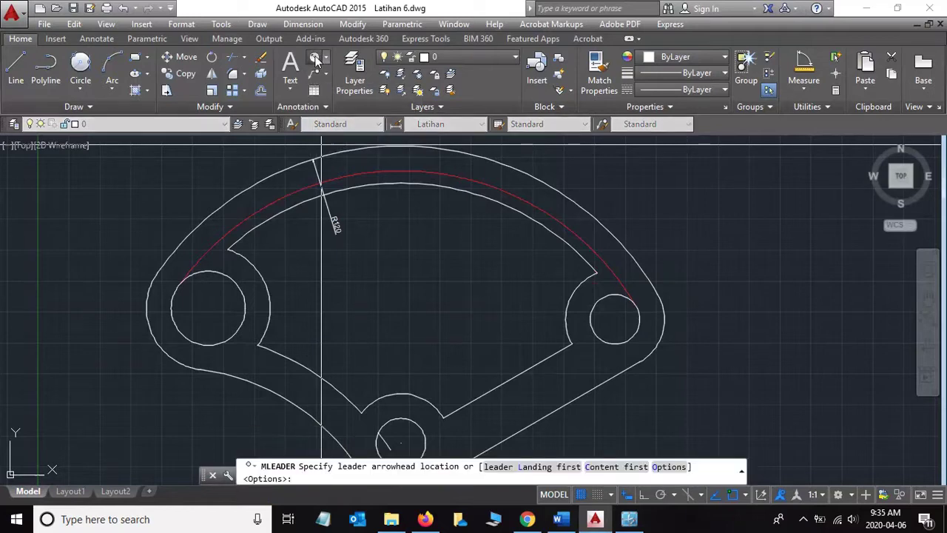
left_click(314, 59)
left_click(339, 187)
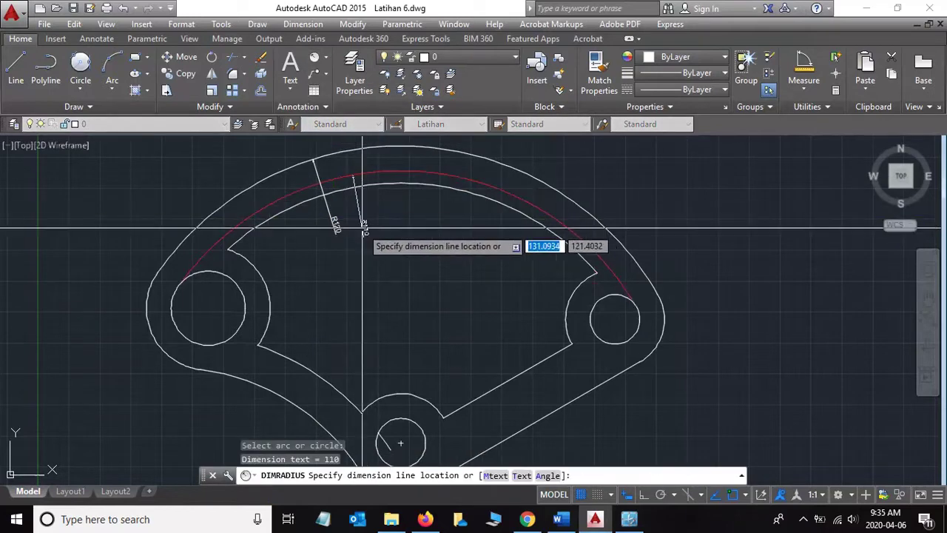
left_click(365, 224)
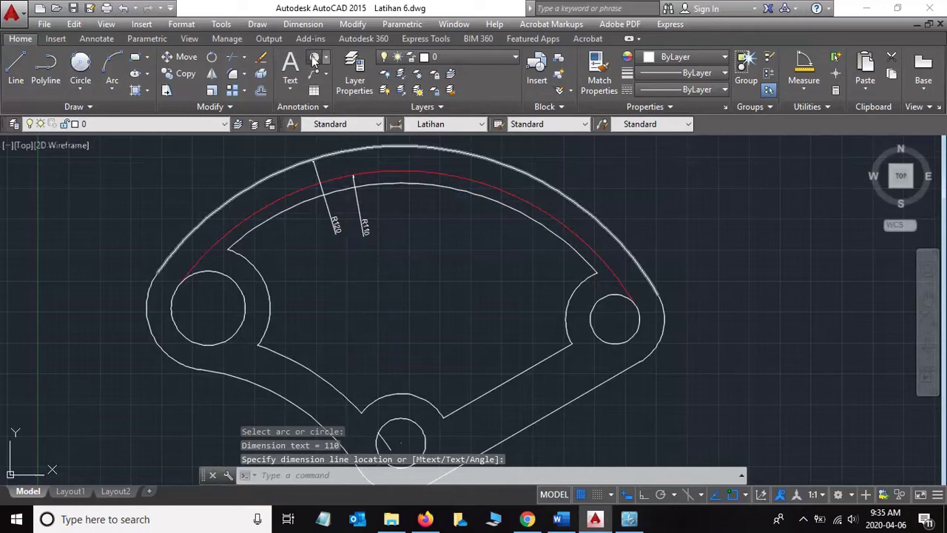
left_click(314, 74)
left_click(375, 186)
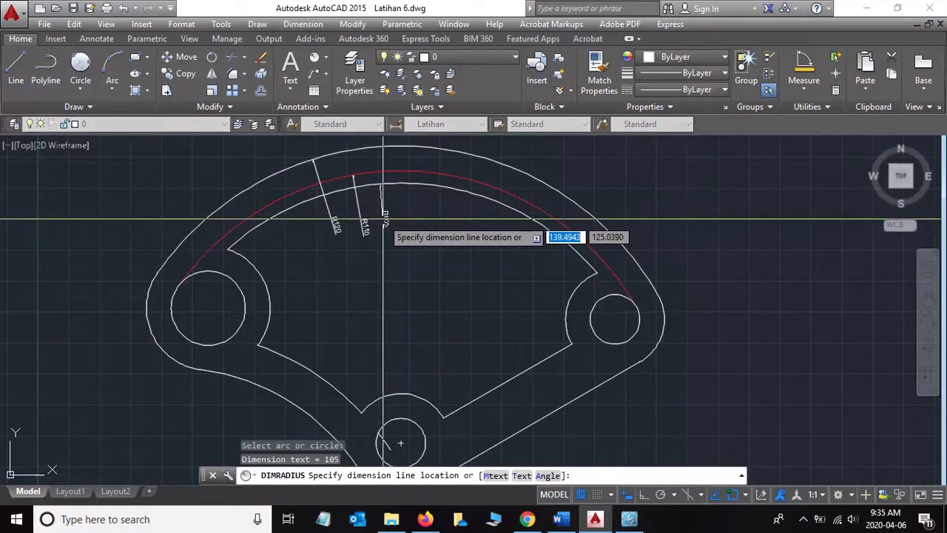
left_click(383, 220)
key("alt+Tab")
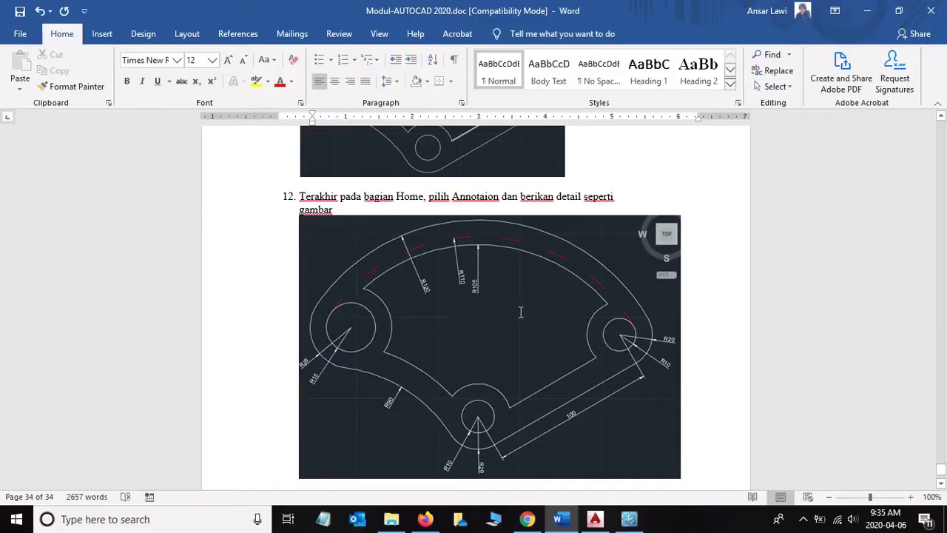
key("alt+Tab")
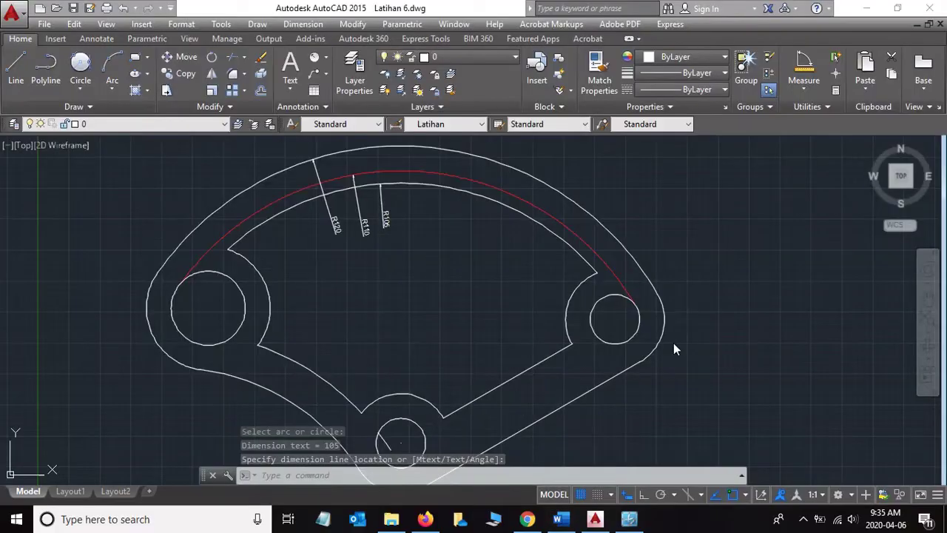
key("alt+Tab")
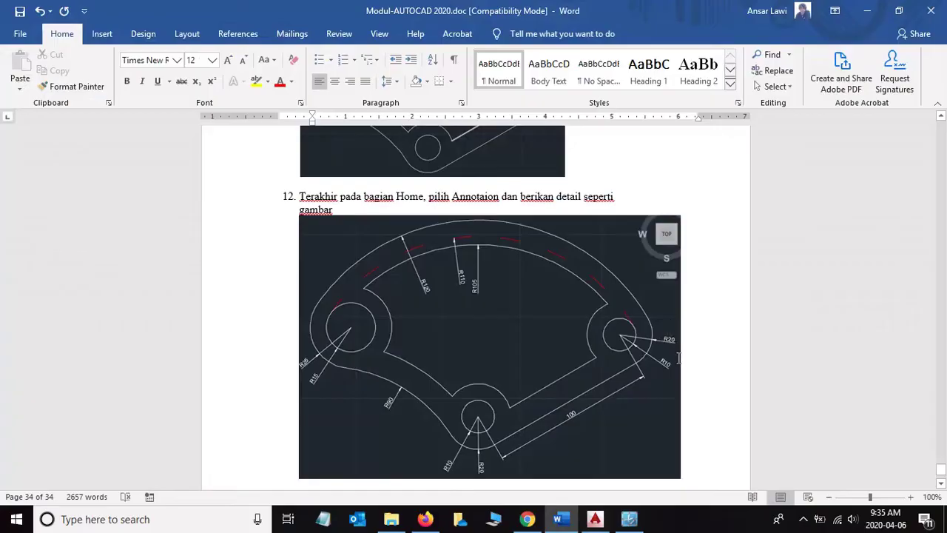
- Dimension the right outer arc with an R20 radius placed outside it
key("alt+Tab")
scroll(656, 317, "down", 3)
middle_click_drag(639, 273, 533, 258)
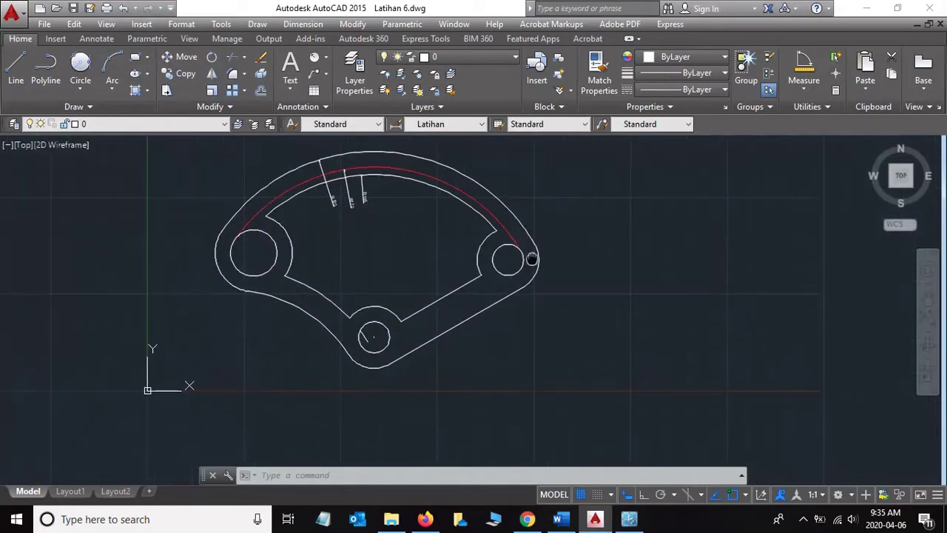
scroll(522, 212, "up", 2)
left_click(315, 57)
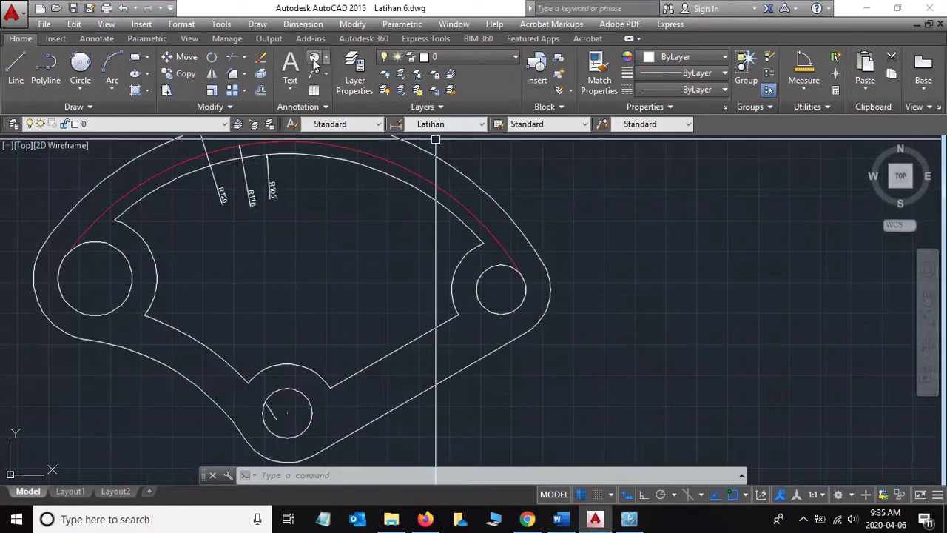
left_click(524, 292)
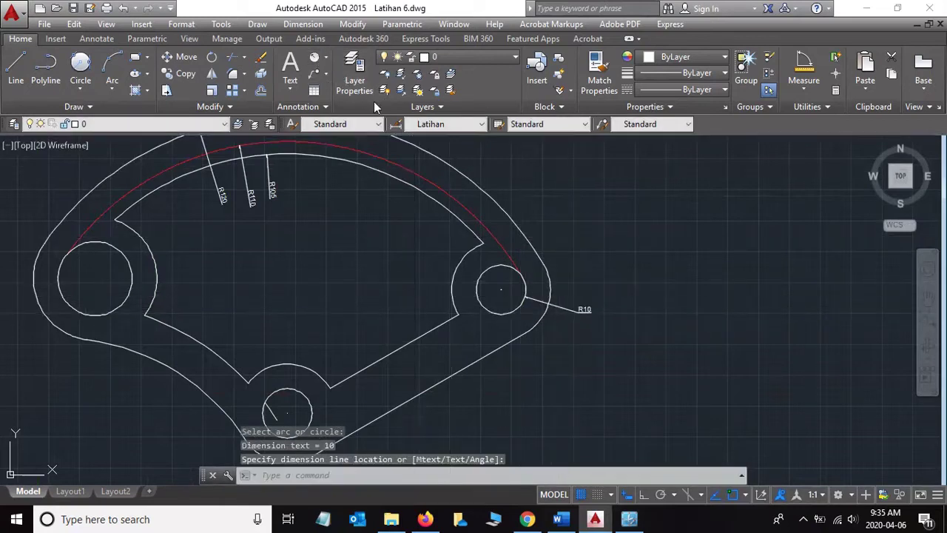
key("Return")
left_click(550, 275)
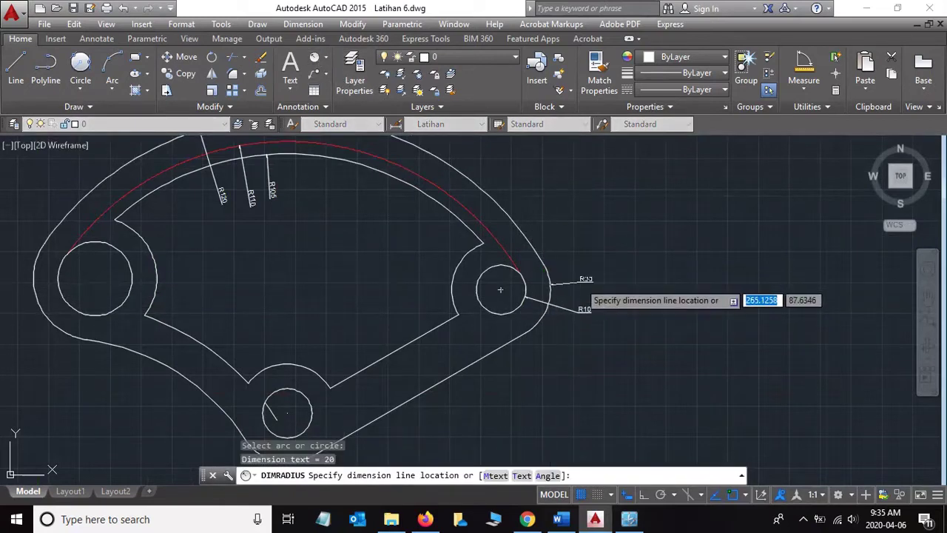
left_click(591, 282)
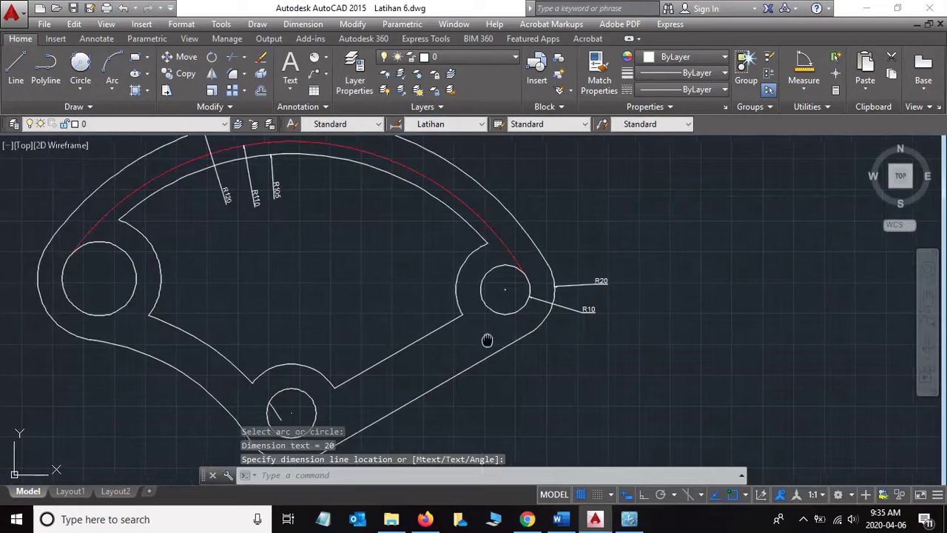
- Add radius dimensions R15 on the left hole and R25 on the left outer arc
middle_click_drag(482, 339, 673, 289)
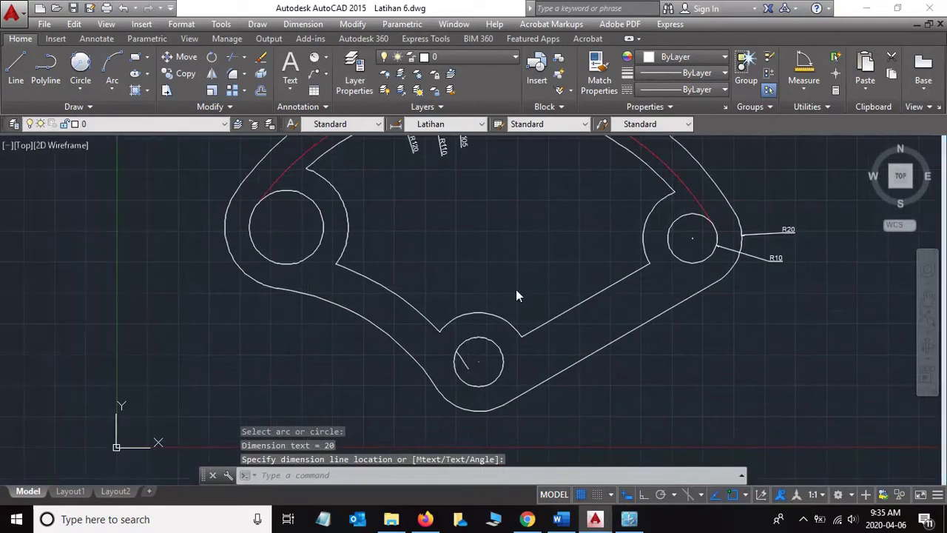
key("alt+Tab")
key("alt+Tab")
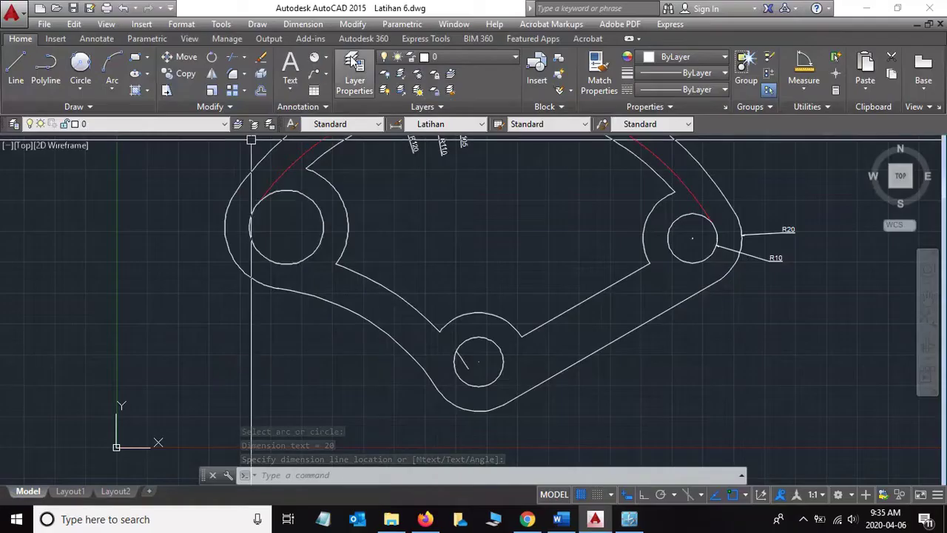
left_click(316, 59)
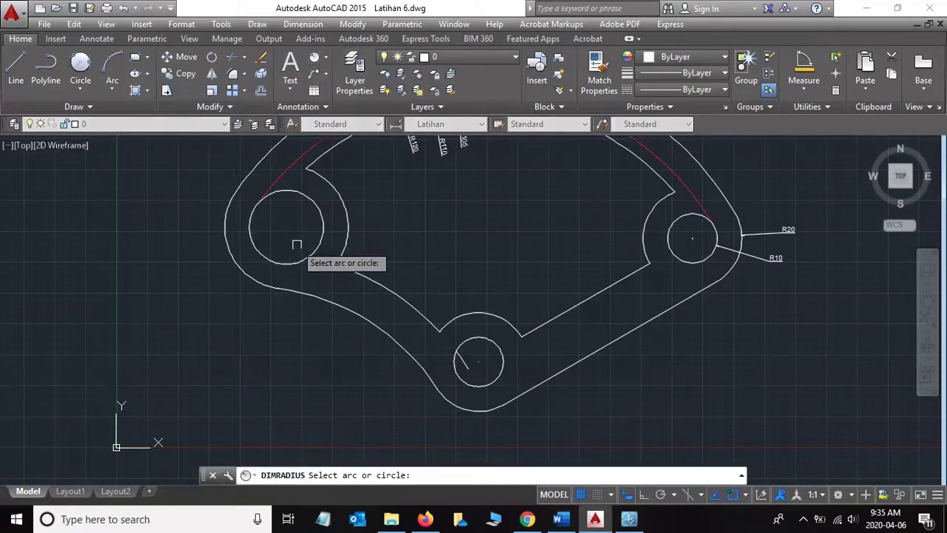
left_click(262, 253)
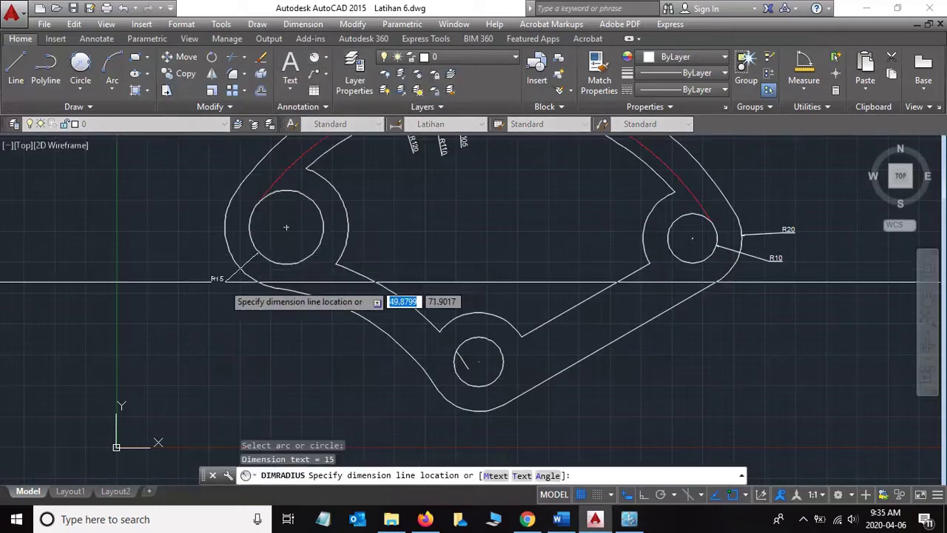
left_click(209, 286)
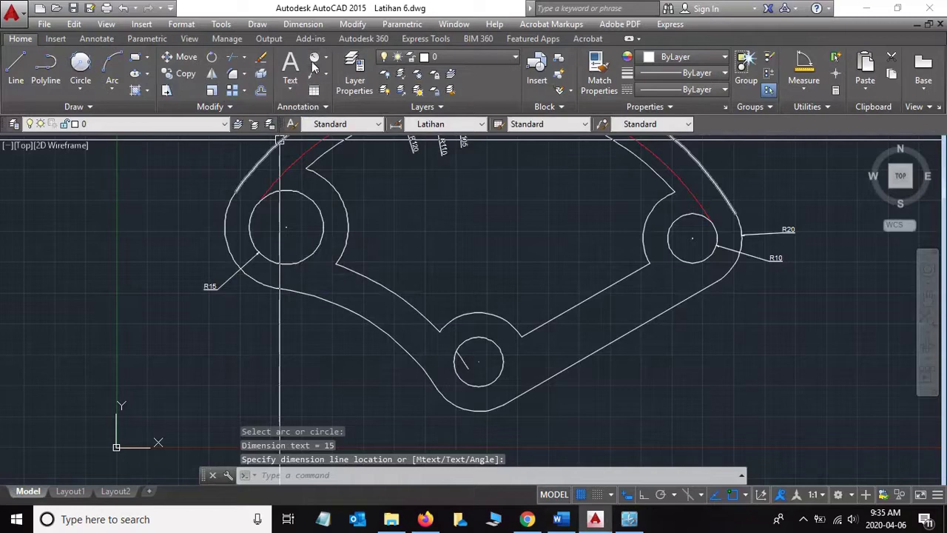
left_click(314, 63)
left_click(230, 258)
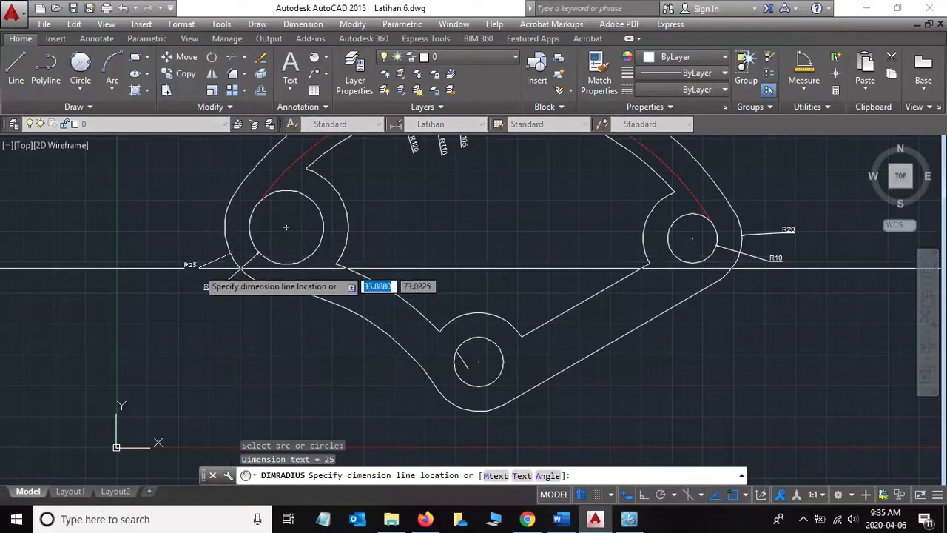
left_click(202, 267)
- View the step 12 reference drawing in Word, then return to AutoCAD centred on the lower hole
key("alt+Tab")
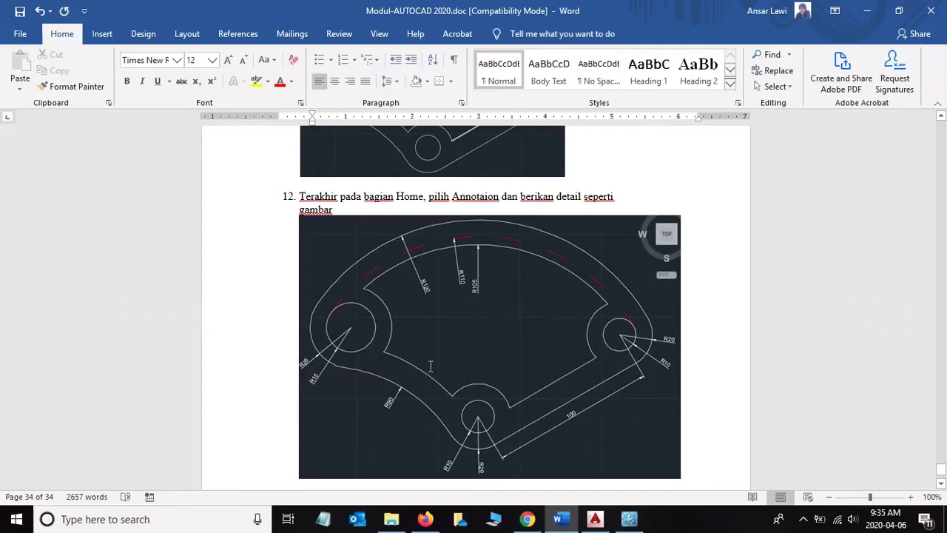
key("alt")
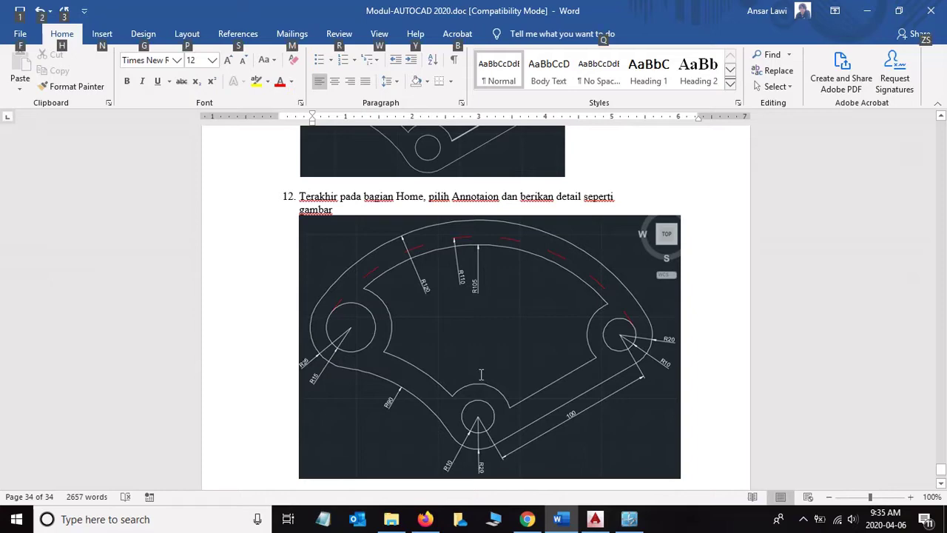
key("alt+Tab")
middle_click_drag(481, 375, 441, 315)
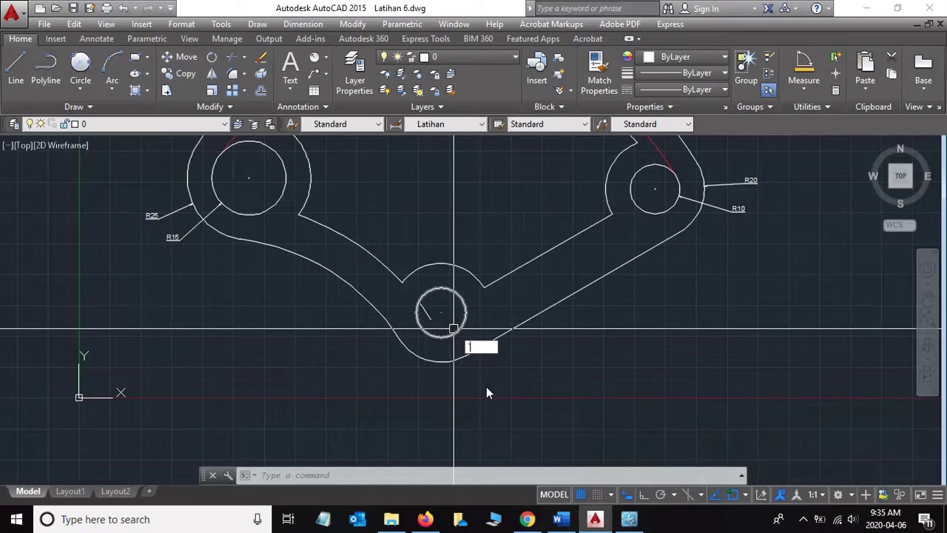
- Delete the stray dimension near the lower hole
key("Escape")
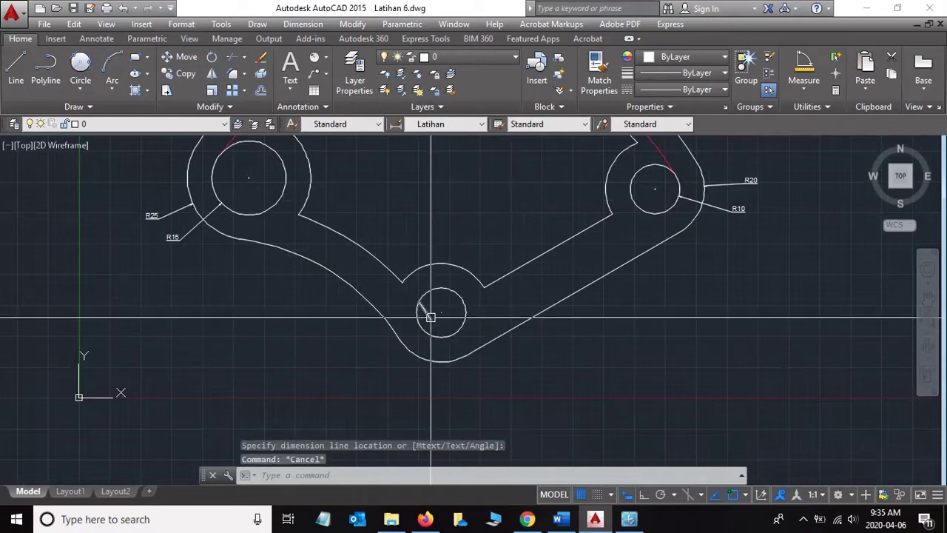
left_click(430, 317)
mouse_move(419, 304)
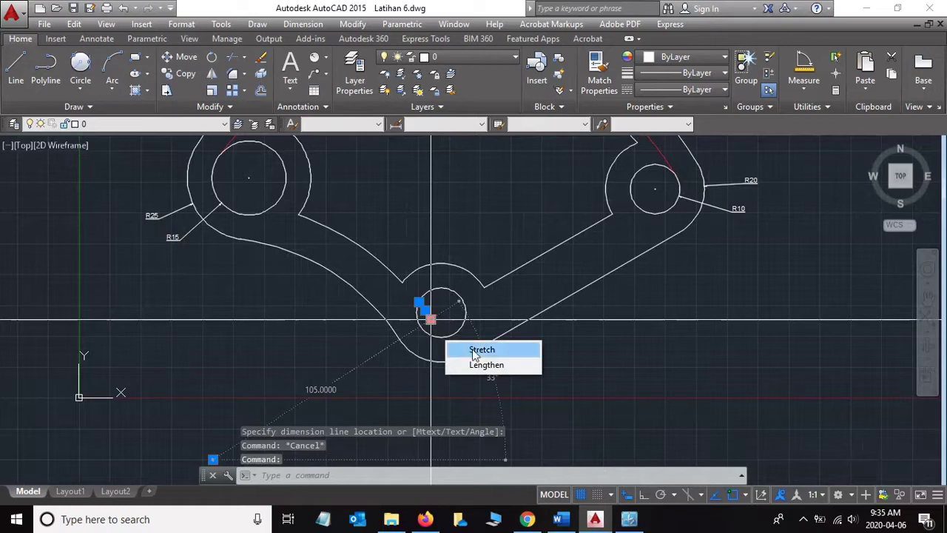
key("Delete")
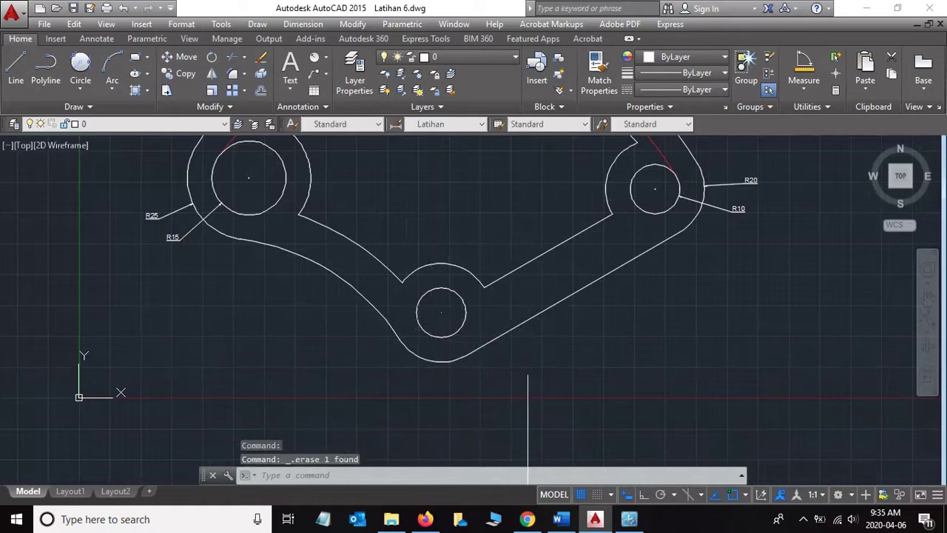
scroll(511, 358, "up", 2)
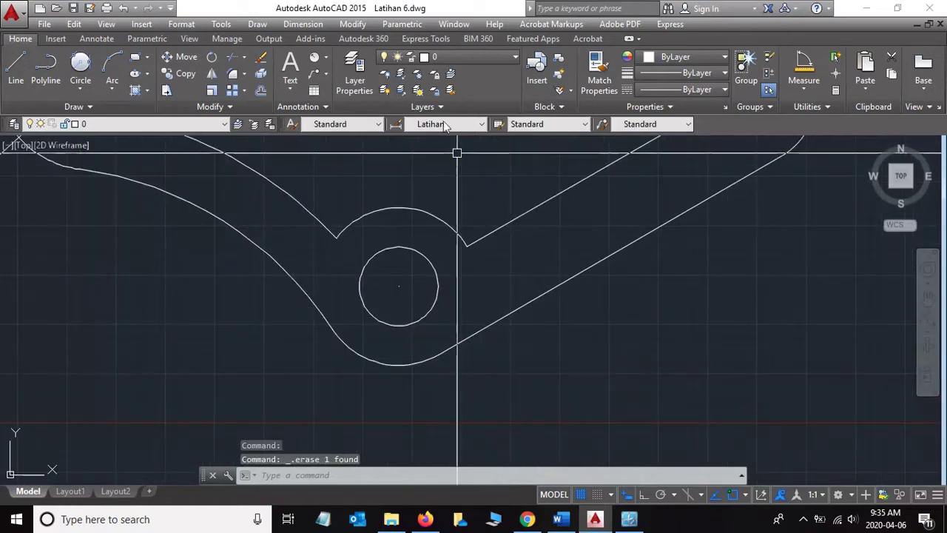
- Dimension the lower hole as R10 and the bottom outer arc as R20
left_click(314, 57)
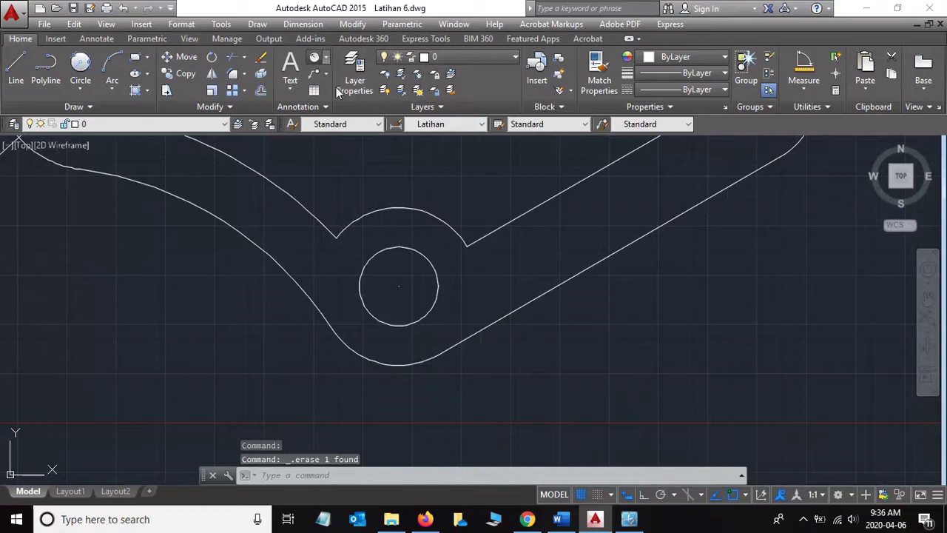
left_click(409, 324)
left_click(343, 413)
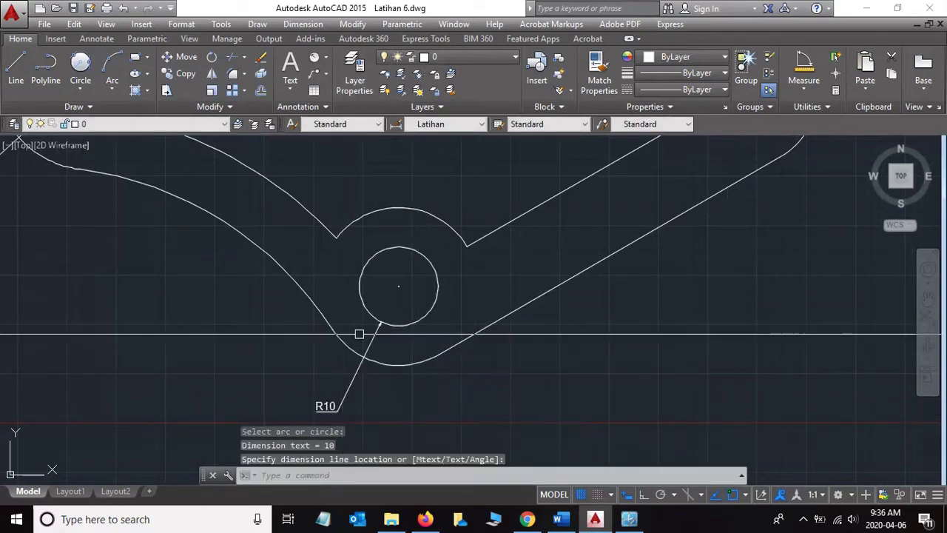
left_click(315, 61)
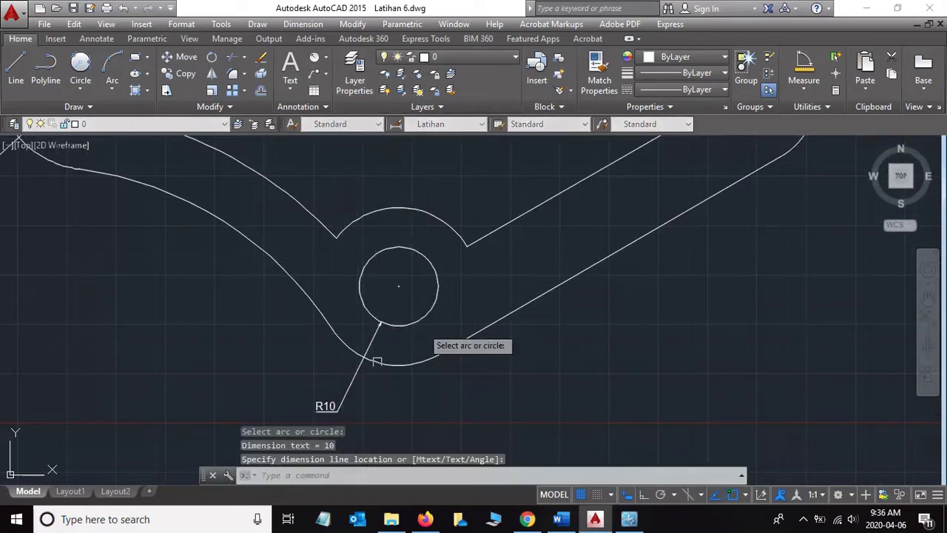
left_click(390, 365)
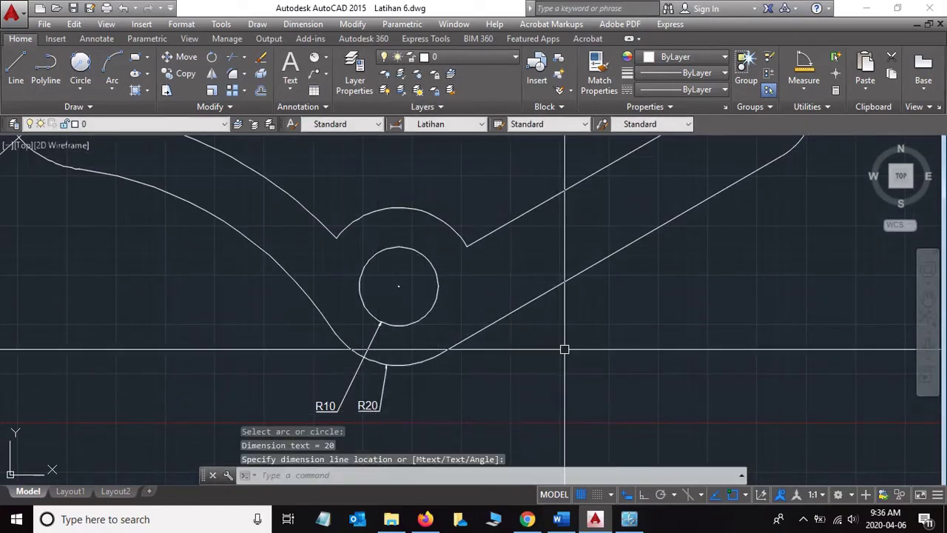
scroll(566, 350, "down", 2)
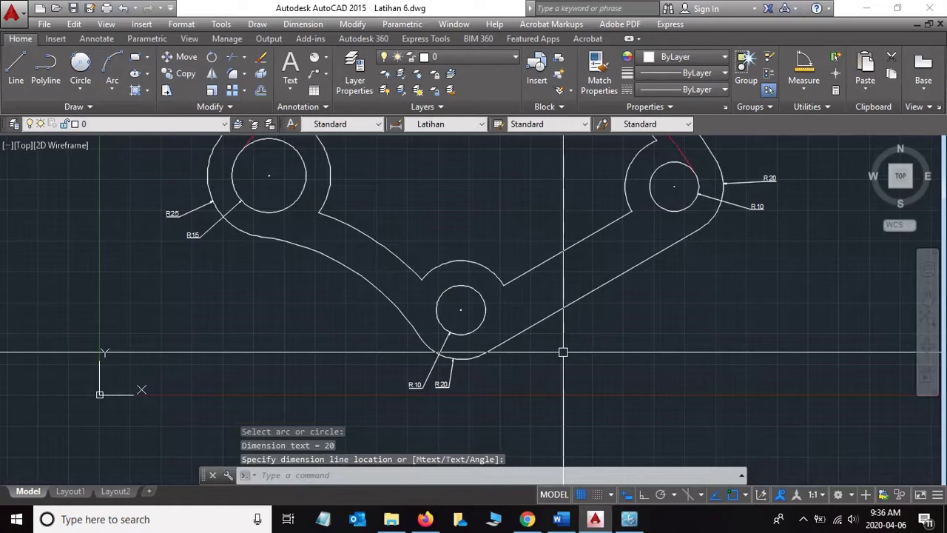
key("alt+Tab")
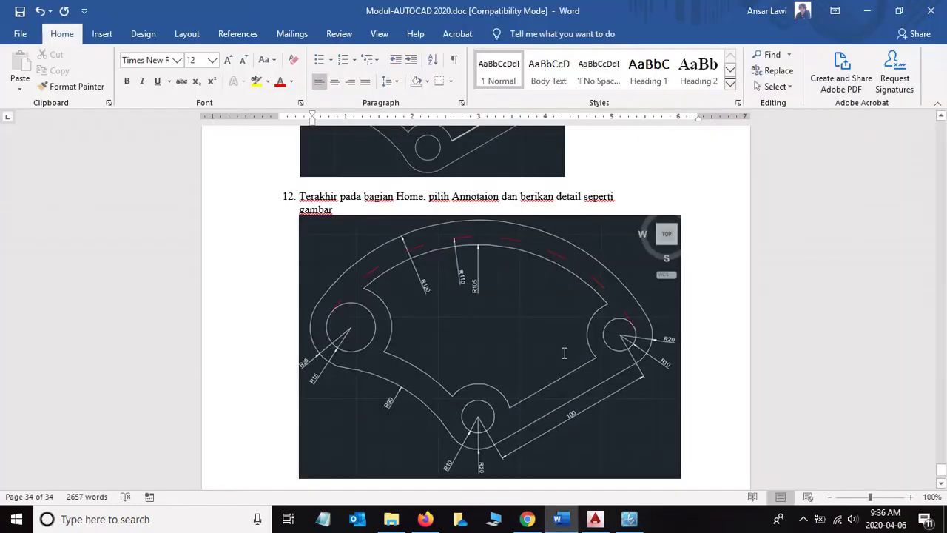
key("alt+Tab")
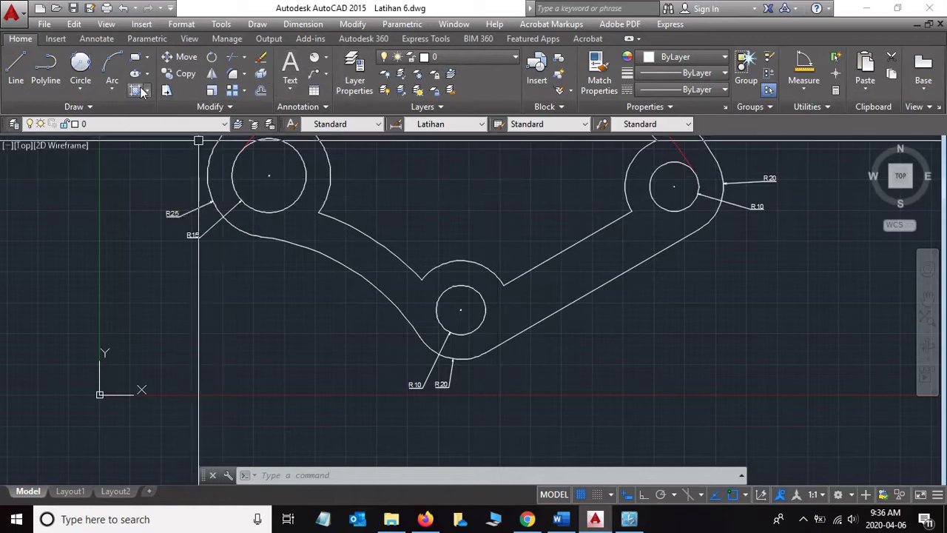
- Label the long left curve with an R90 radius dimension and compare with the tutorial
left_click(316, 59)
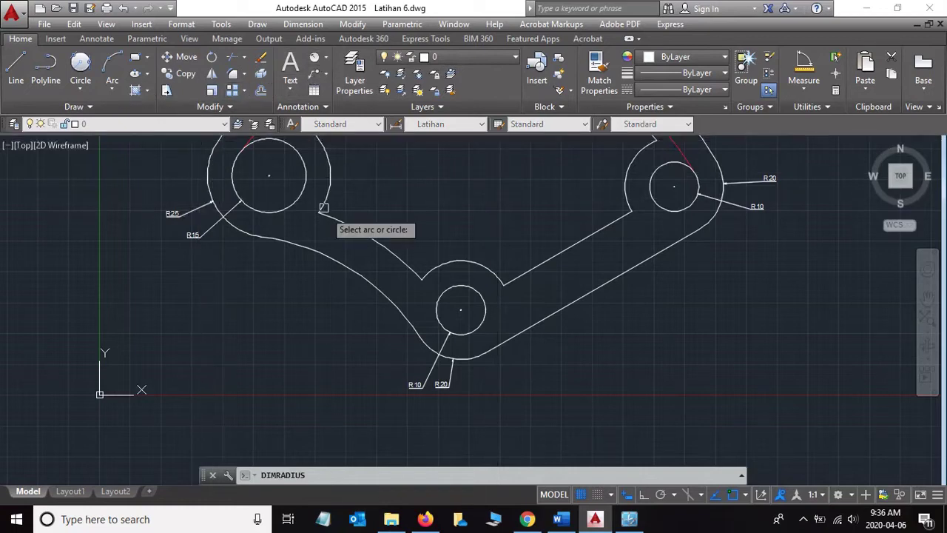
left_click(332, 252)
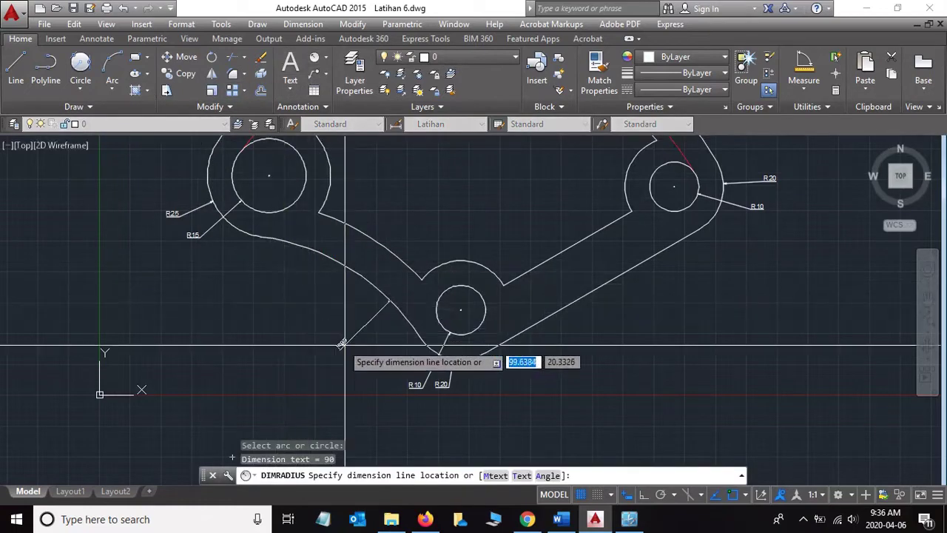
left_click(312, 326)
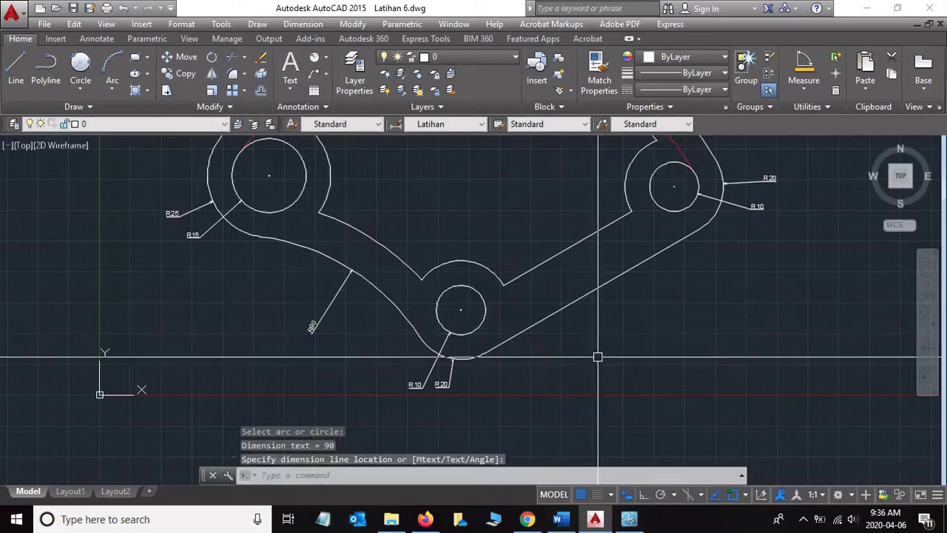
key("alt+Tab")
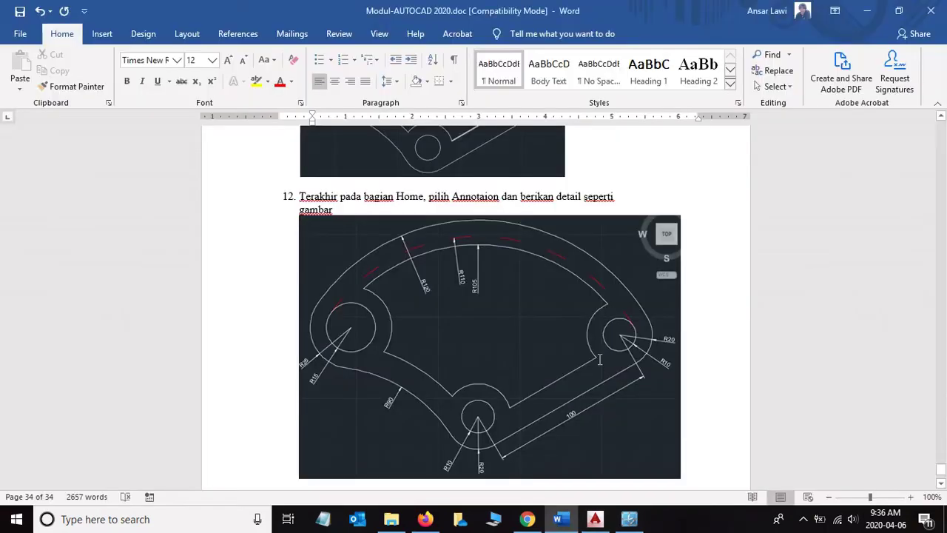
key("alt+Tab")
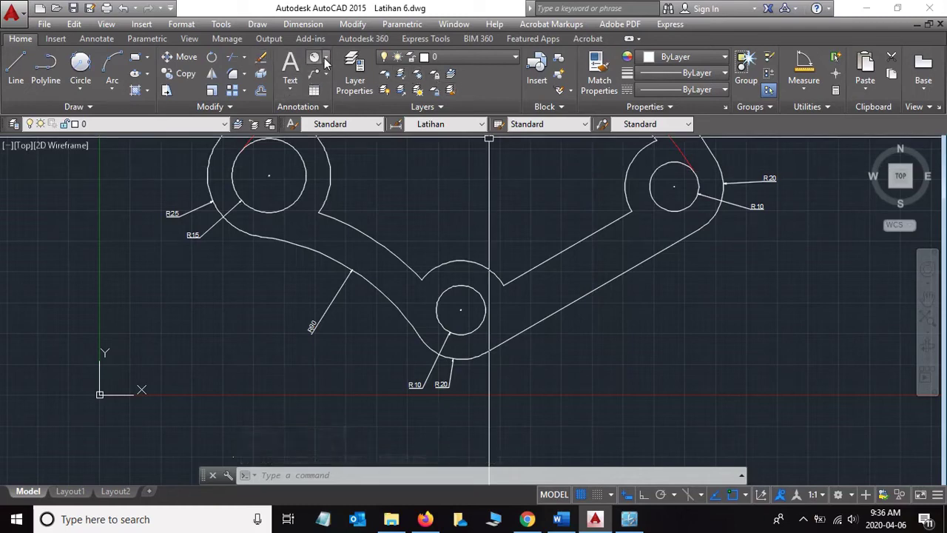
- Add a 100 aligned dimension between the lower and right hole centres
left_click(325, 59)
left_click(343, 165)
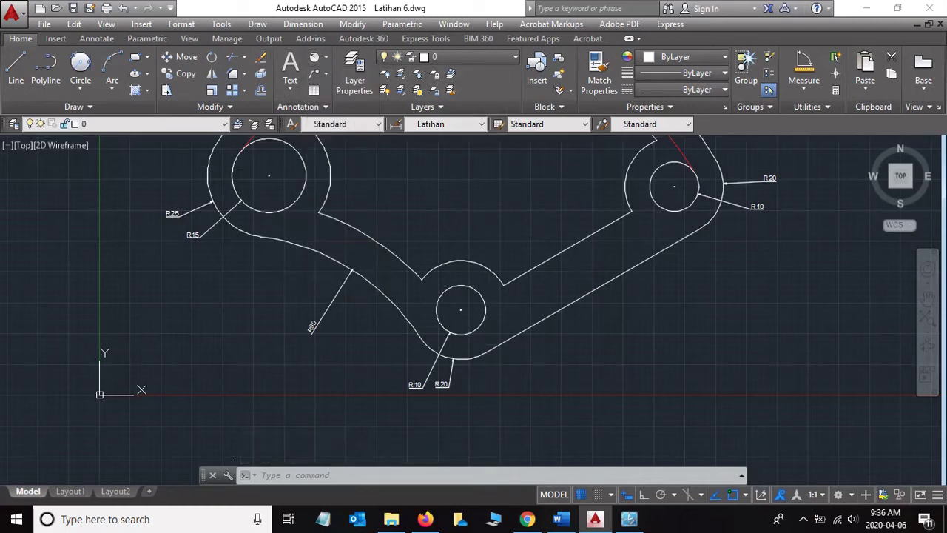
left_click(460, 310)
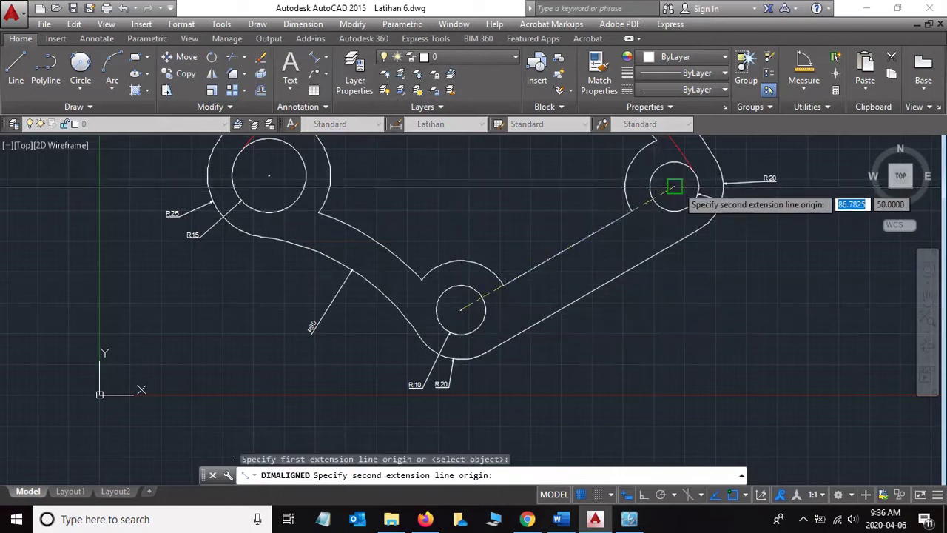
left_click(675, 186)
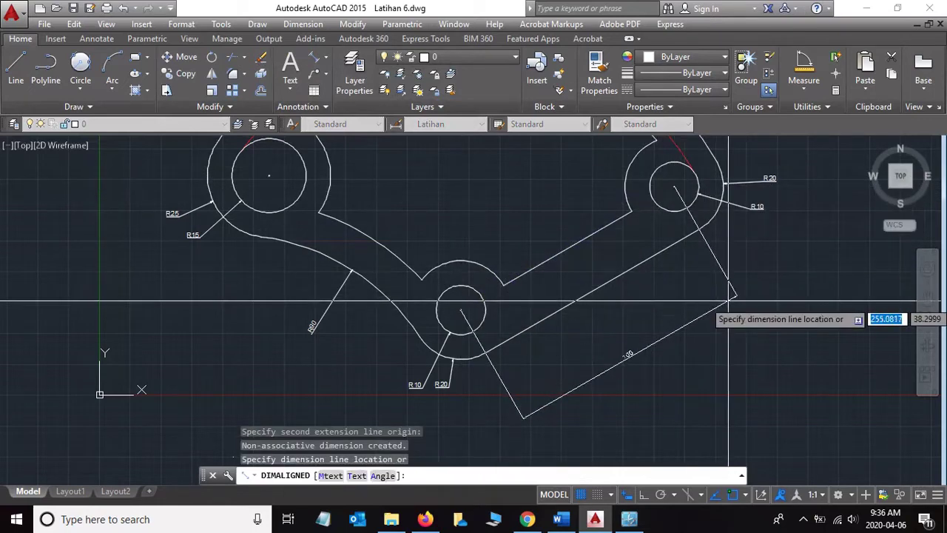
left_click(729, 302)
key("alt+Tab")
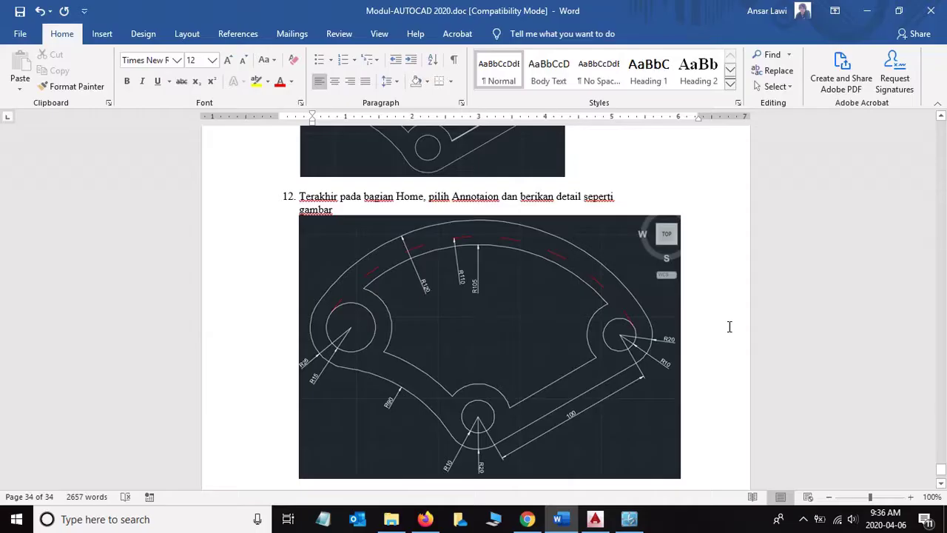
key("alt+Tab")
- Try repositioning the 100 dimension, then zoom out to the whole part and compare with the tutorial
left_click(649, 345)
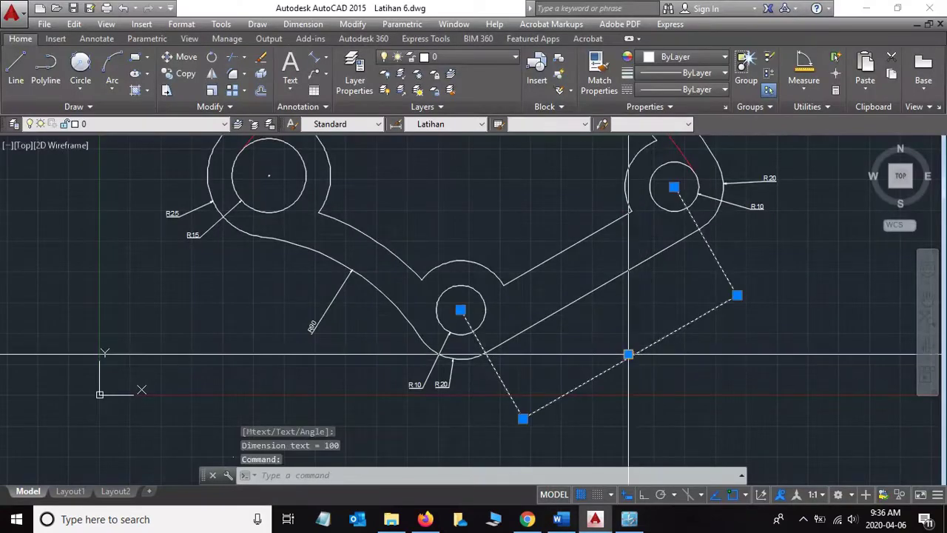
left_click(628, 356)
left_click(607, 332)
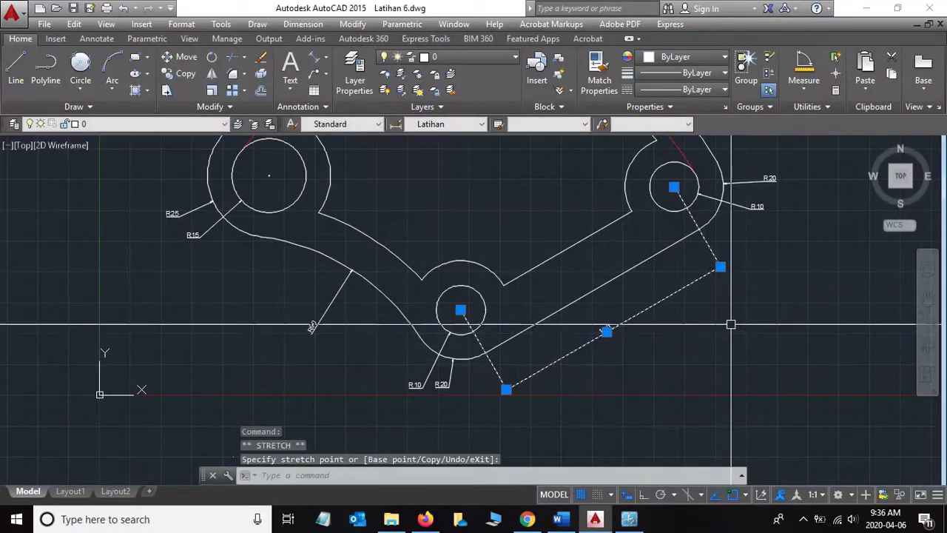
key("Escape")
scroll(696, 322, "down", 2)
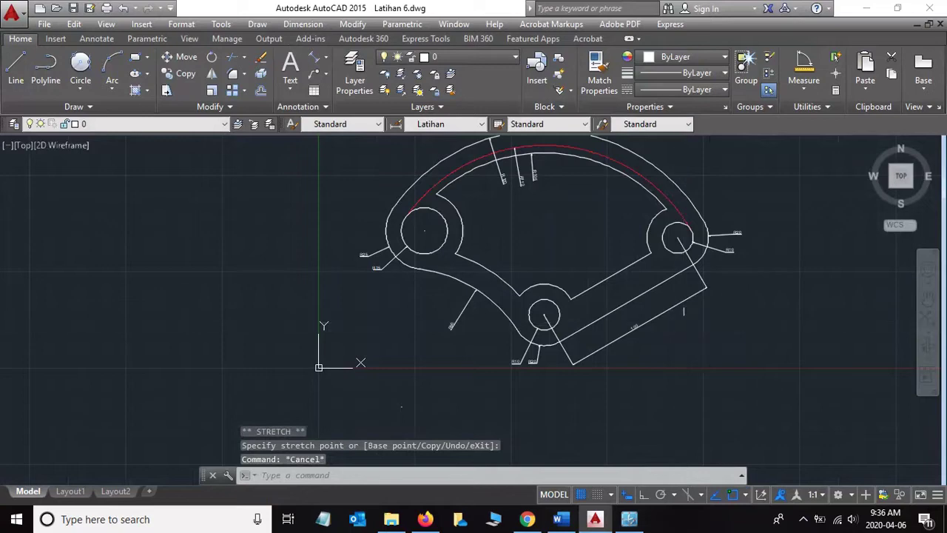
middle_click_drag(691, 286, 630, 320)
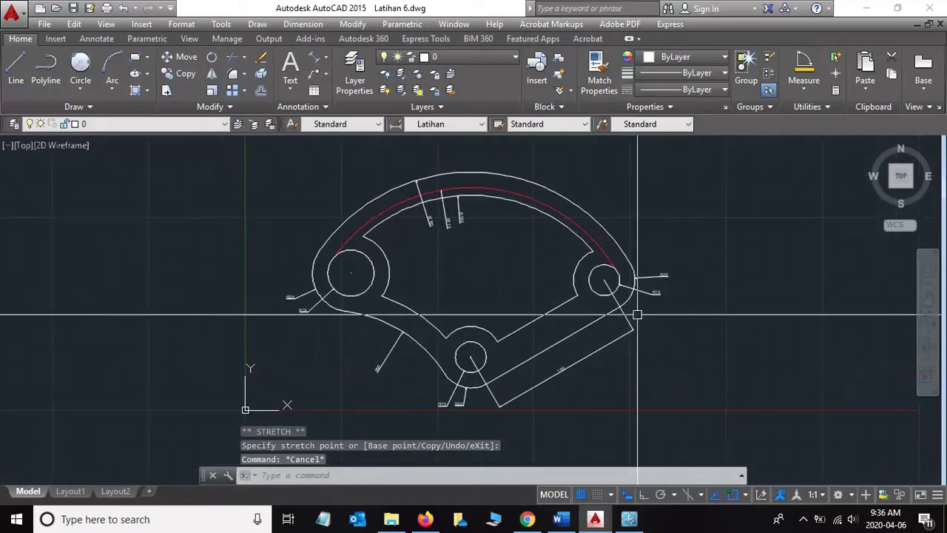
key("alt+Tab")
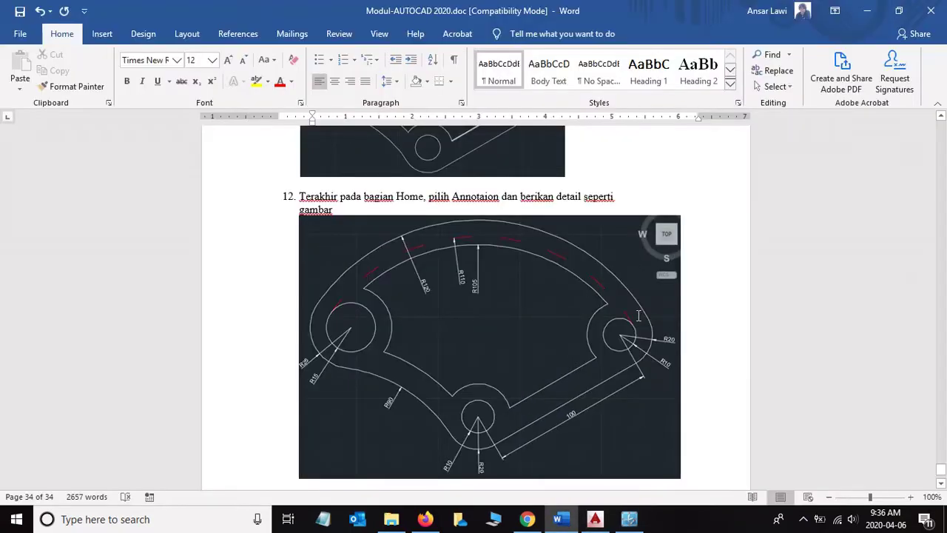
key("alt+Tab")
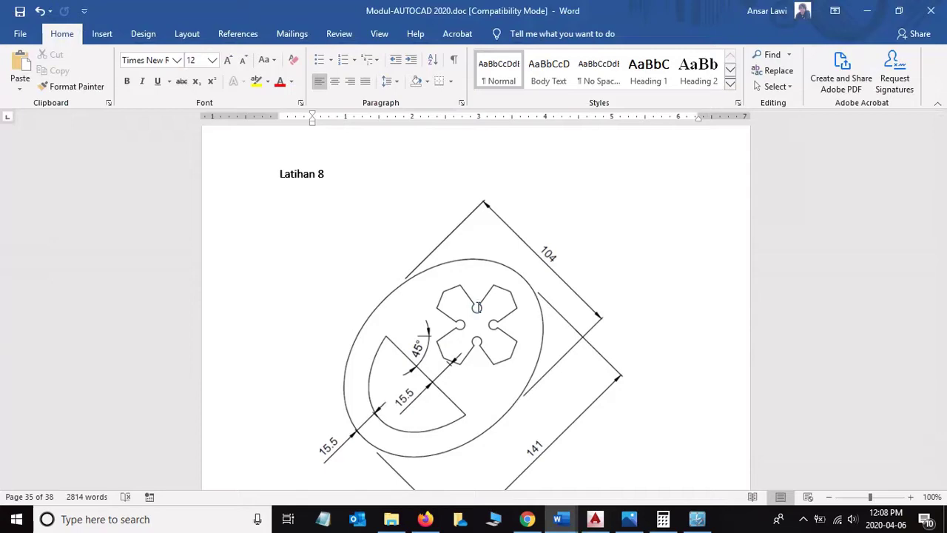
- Read the Latihan 8 ellipse and offset steps in Word, noting values 70.5 and 52
left_click_drag(343, 173, 267, 161)
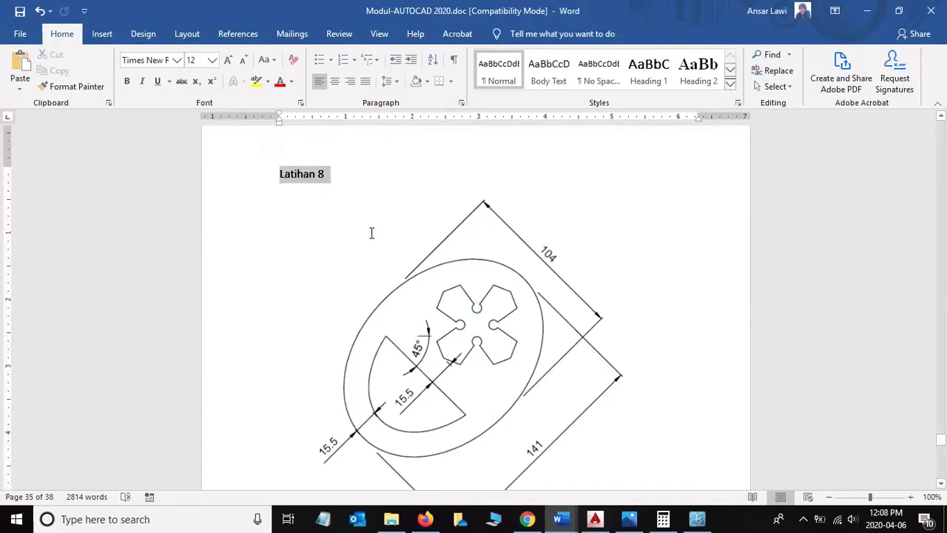
key("alt+Tab")
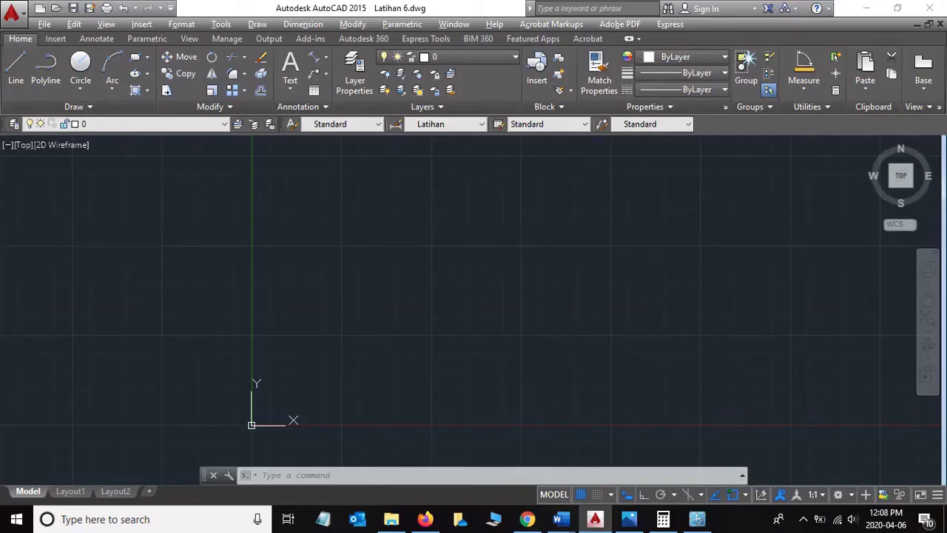
key("alt+Tab")
scroll(408, 231, "down", 5)
scroll(408, 231, "down", 2)
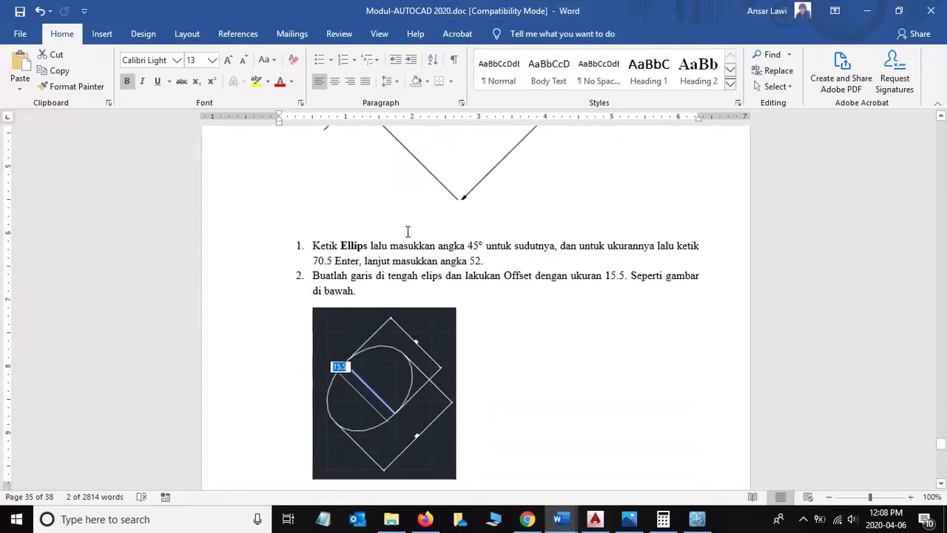
left_click(366, 253)
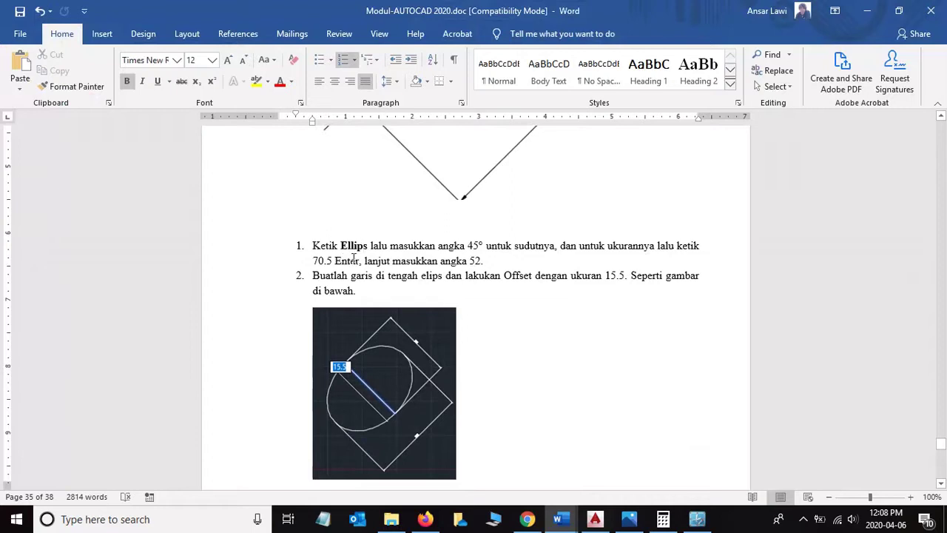
left_click_drag(324, 260, 359, 260)
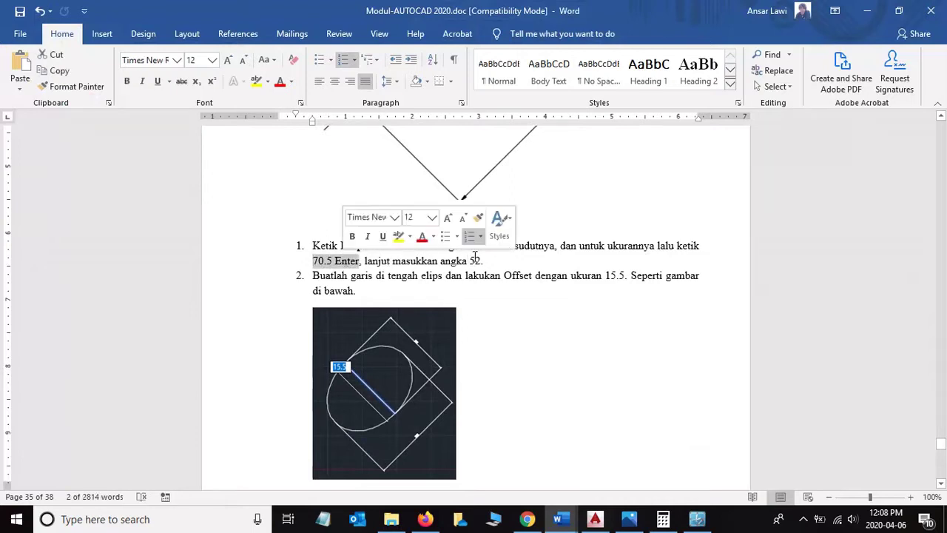
left_click_drag(482, 260, 470, 261)
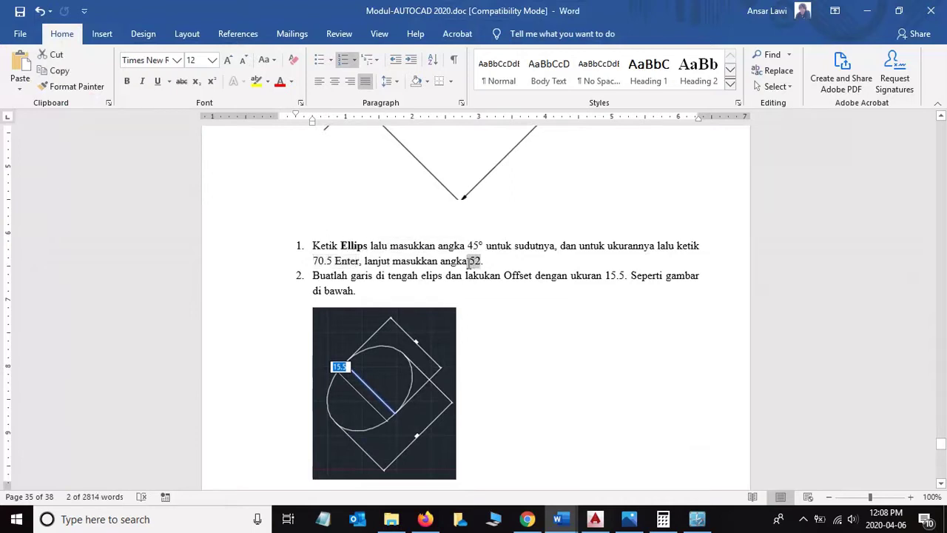
left_click(417, 261)
key("alt+Tab")
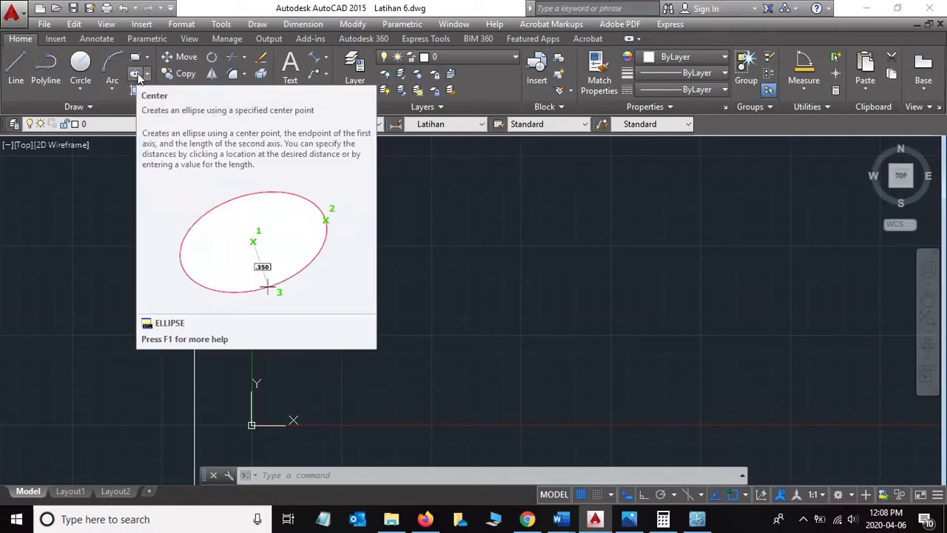
- Start a centre ellipse at the middle of the drawing with its axis angle set to 45°
left_click(137, 74)
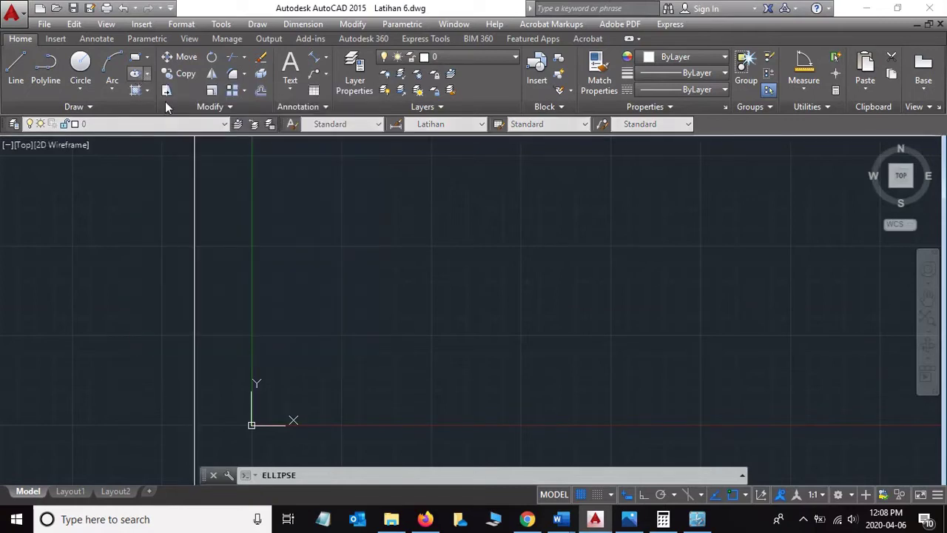
left_click(457, 297)
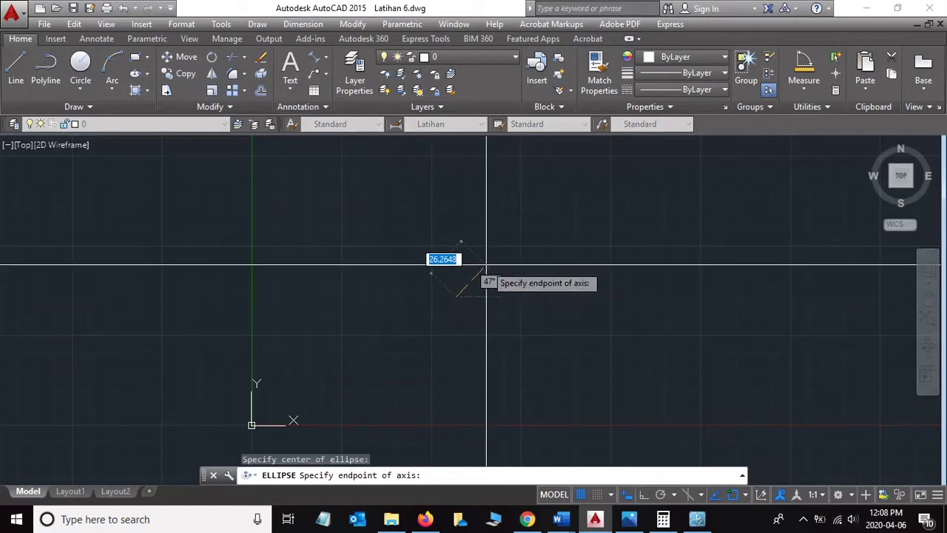
key("alt+Tab")
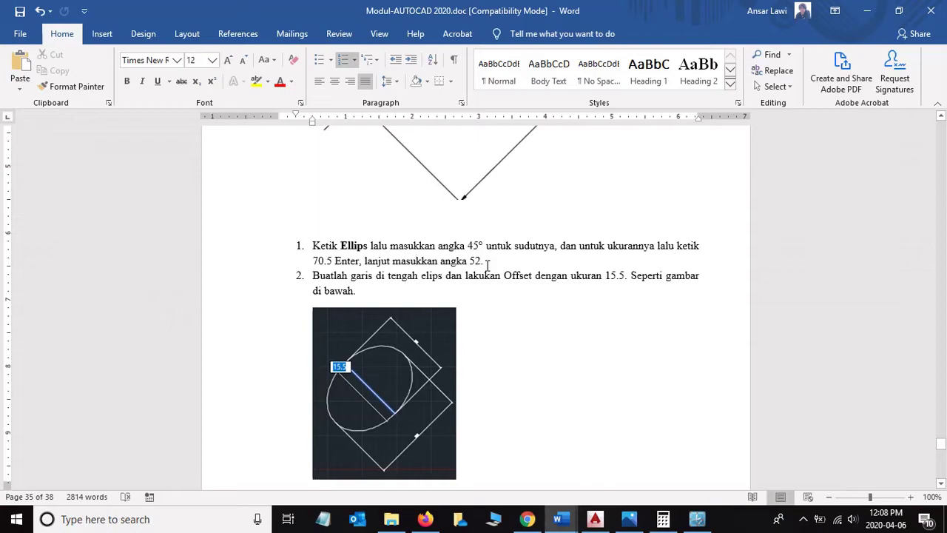
key("alt+Tab")
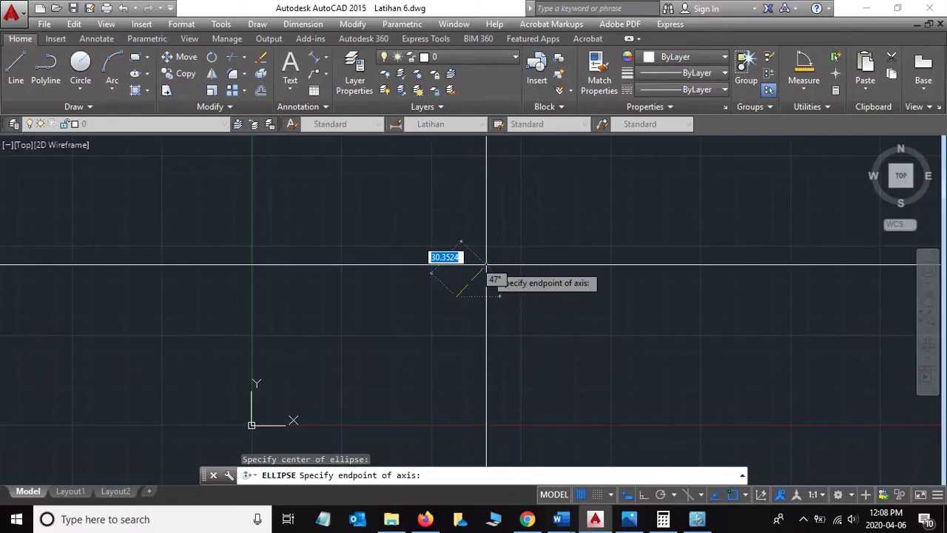
key("Tab")
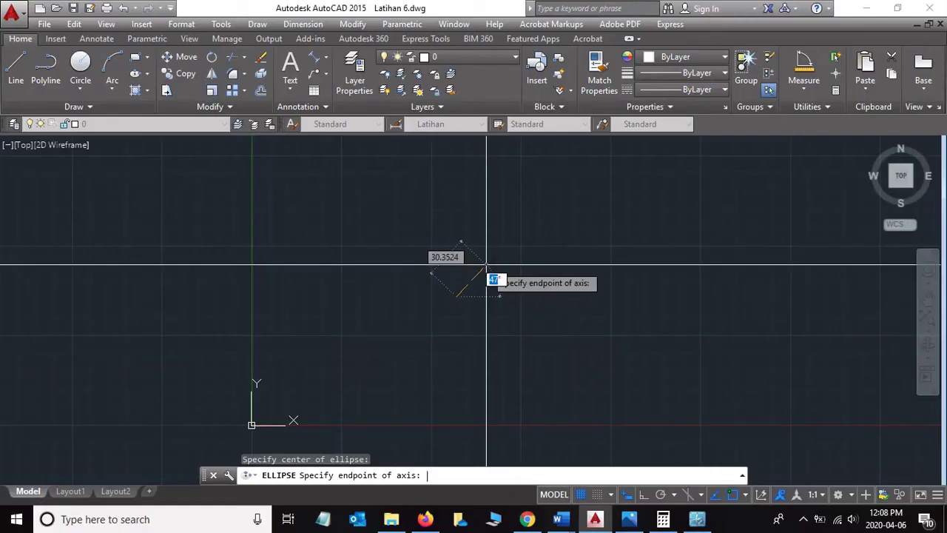
type("45")
- Give the ellipse a 70.5 axis and 52 as the distance to the other axis
key("alt+Tab")
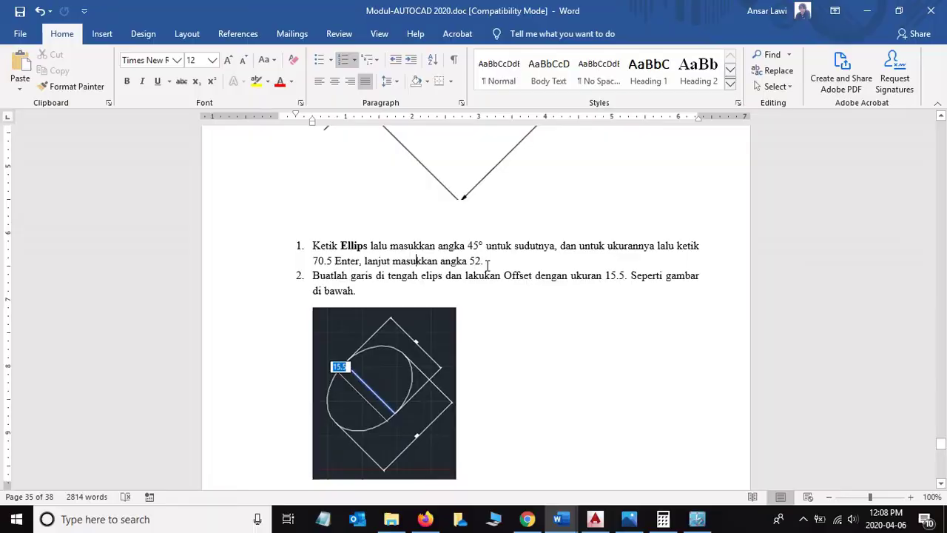
key("alt+Tab")
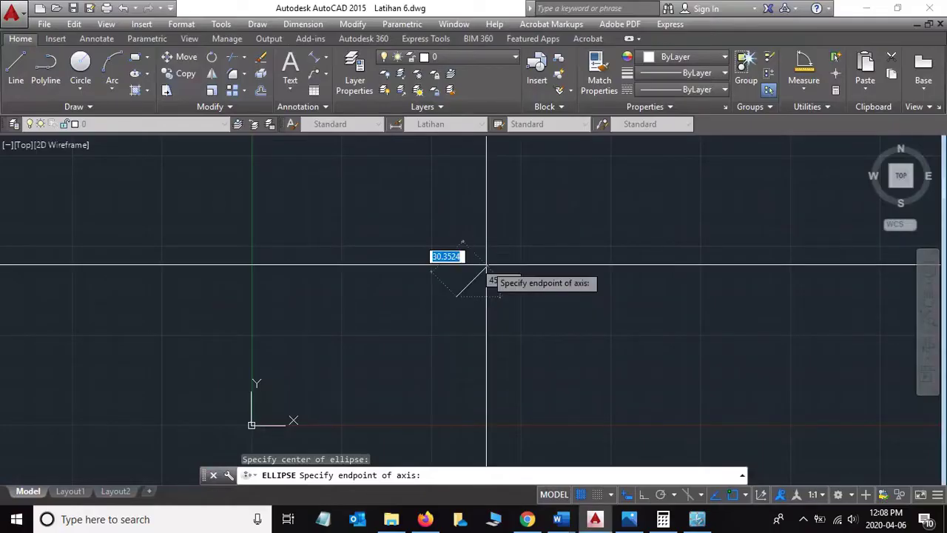
key("alt+Tab")
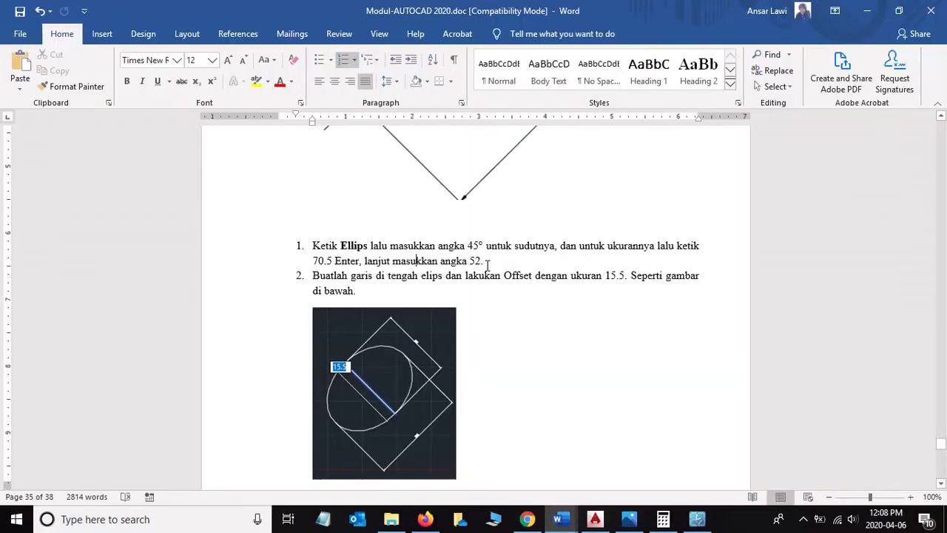
key("alt+Tab")
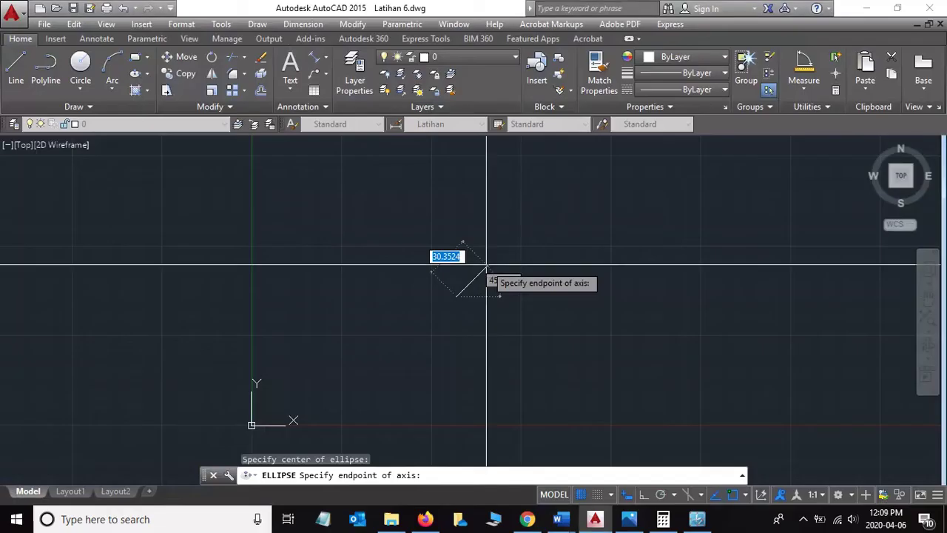
type("70.5")
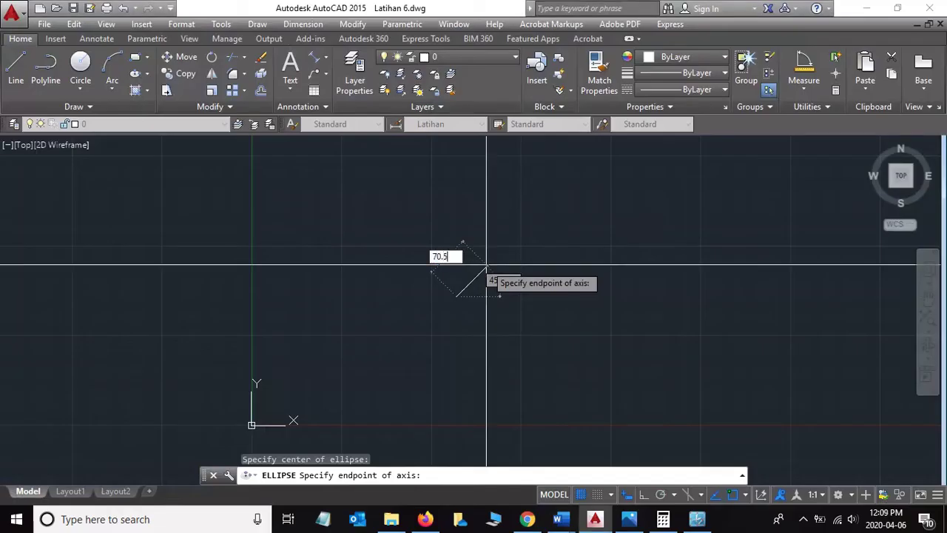
key("Return")
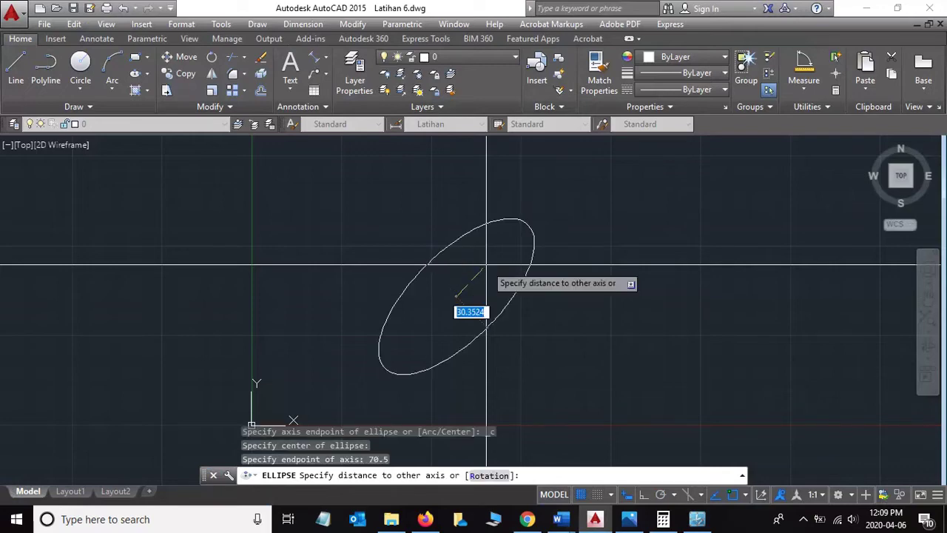
key("alt+Tab")
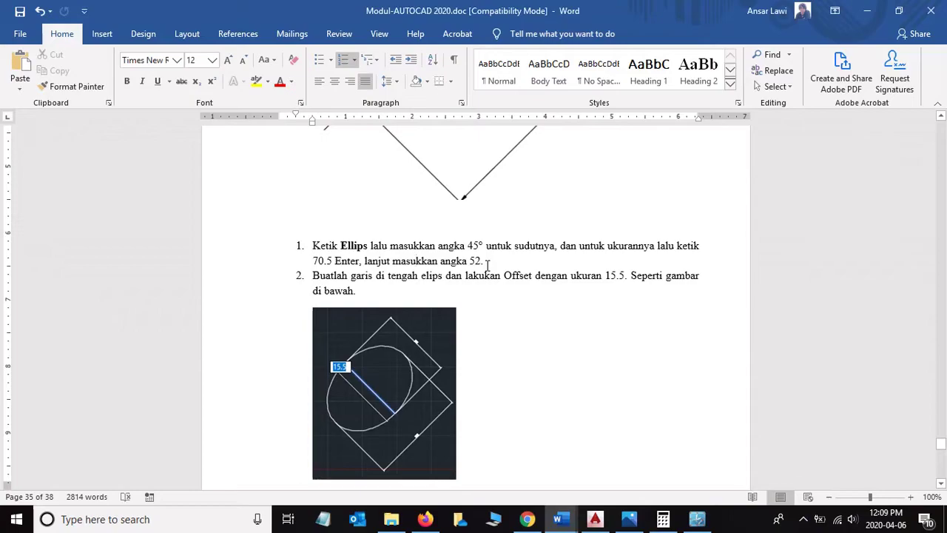
key("alt+Tab")
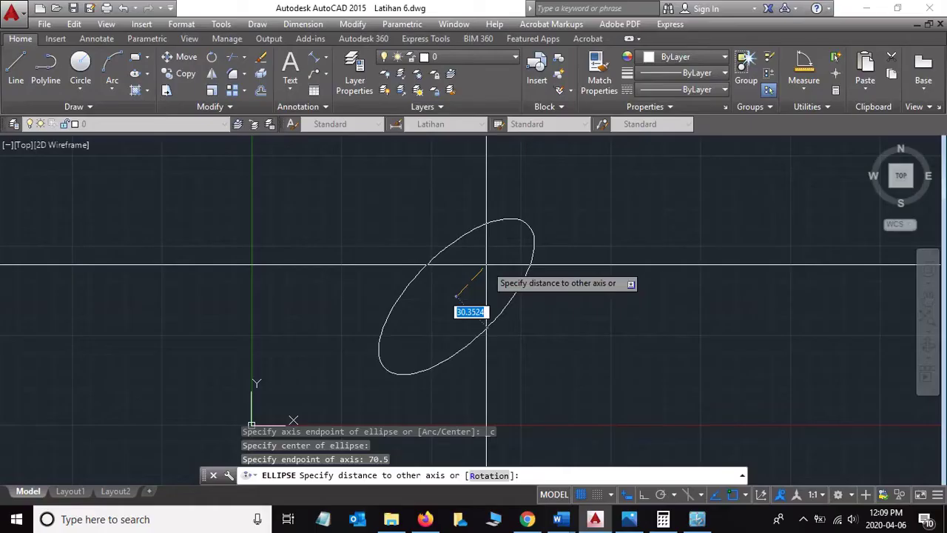
type("52")
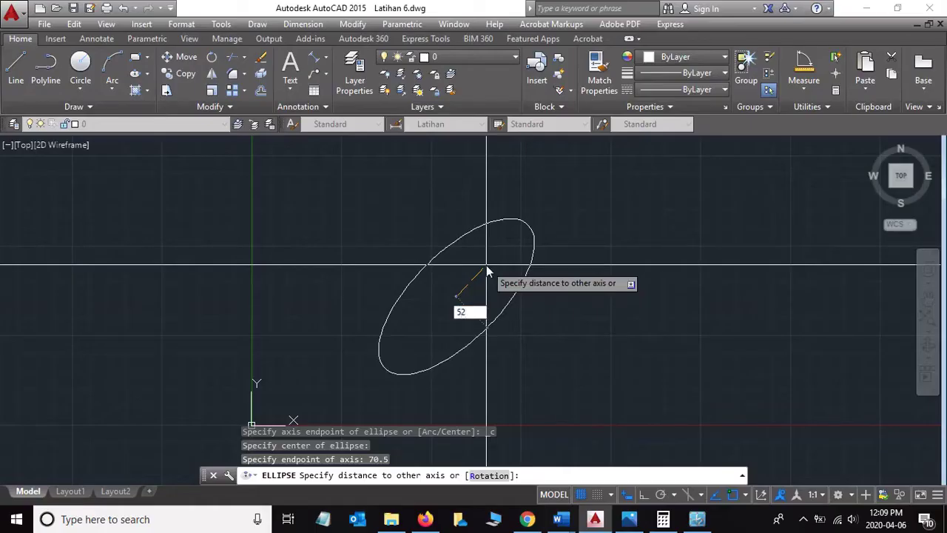
key("Return")
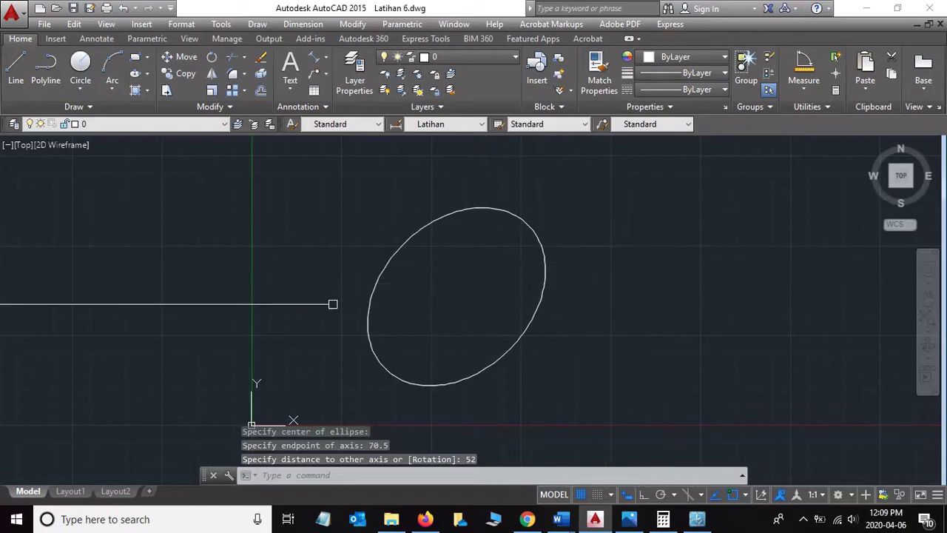
- Read the tutorial's instruction about drawing a line through the ellipse centre (tengah elips)
left_click(560, 519)
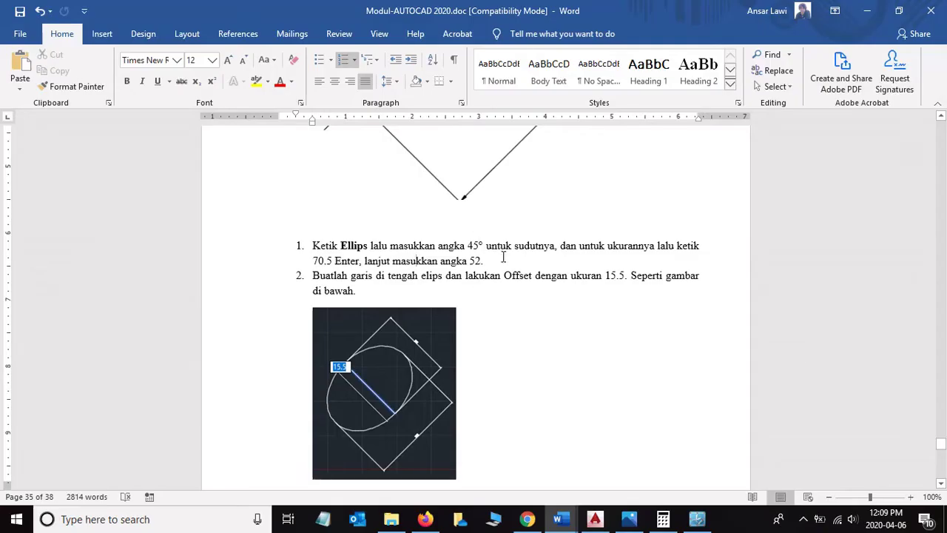
scroll(503, 256, "down", 1)
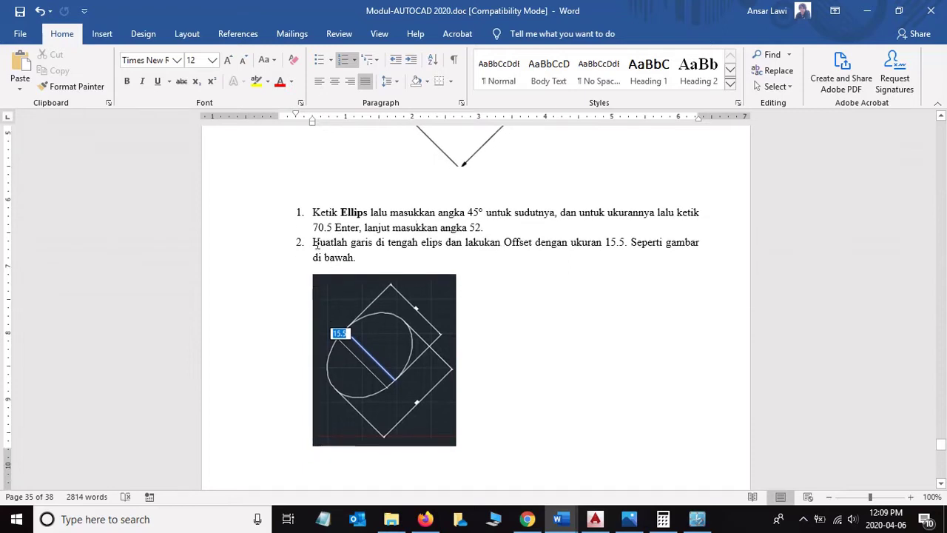
left_click_drag(313, 244, 391, 252)
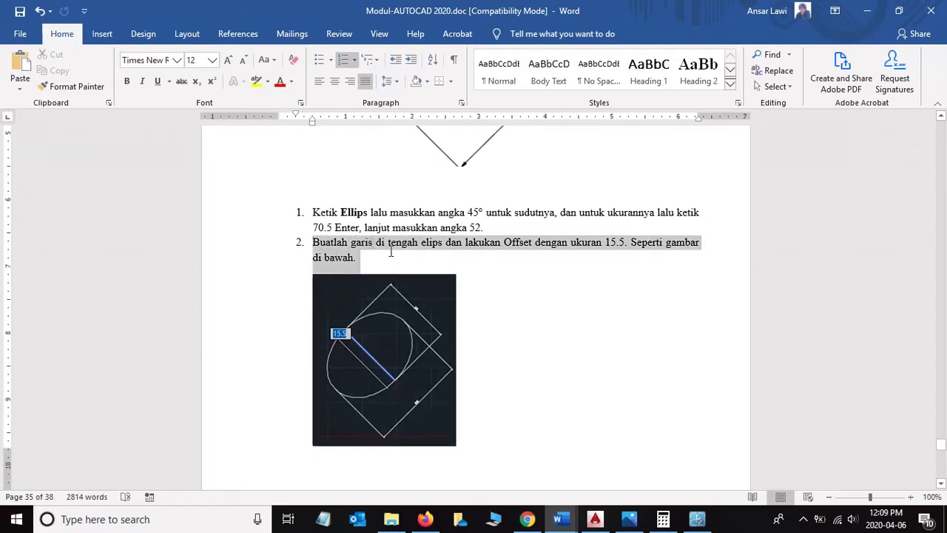
left_click_drag(447, 245, 390, 249)
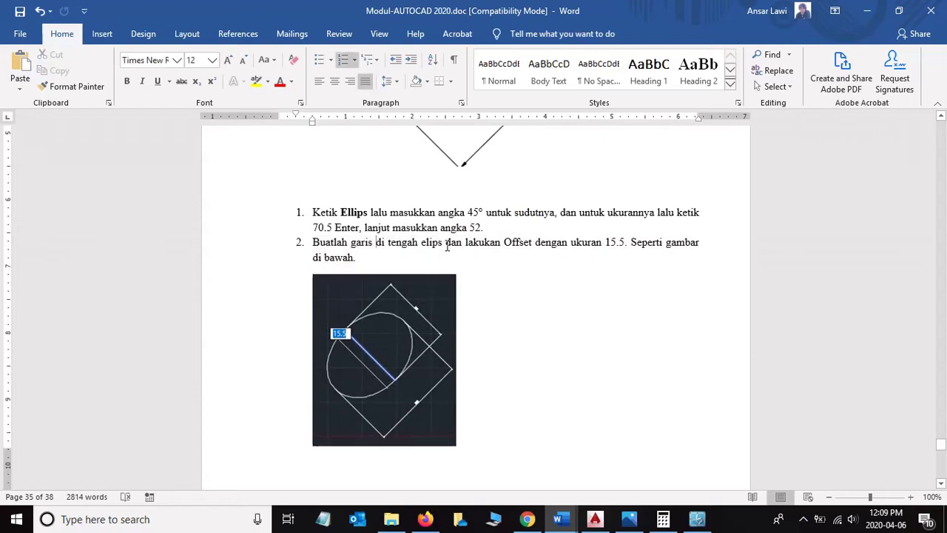
left_click(511, 254)
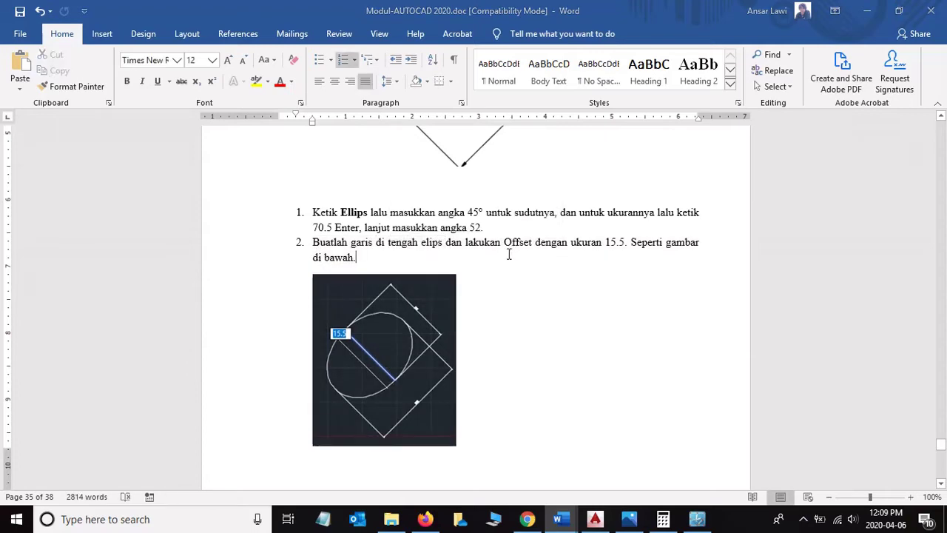
key("alt+Tab")
- Draw a diagonal line through the ellipse centre, reaching its lower-right and upper-left edges
left_click(16, 66)
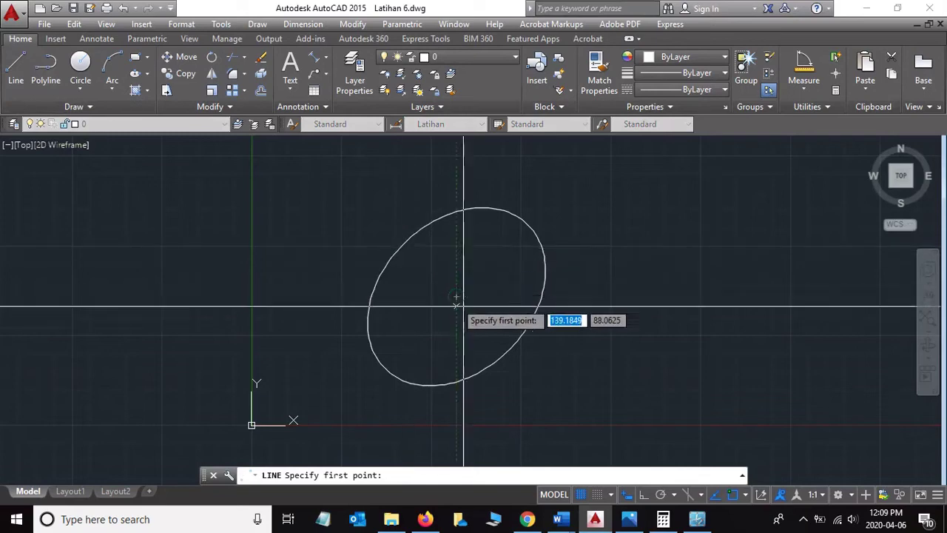
left_click(456, 296)
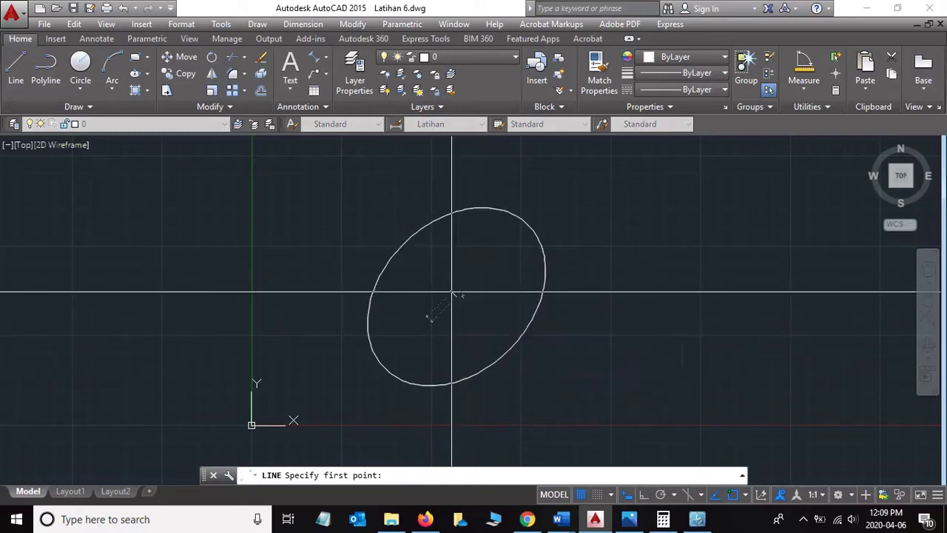
left_click(509, 348)
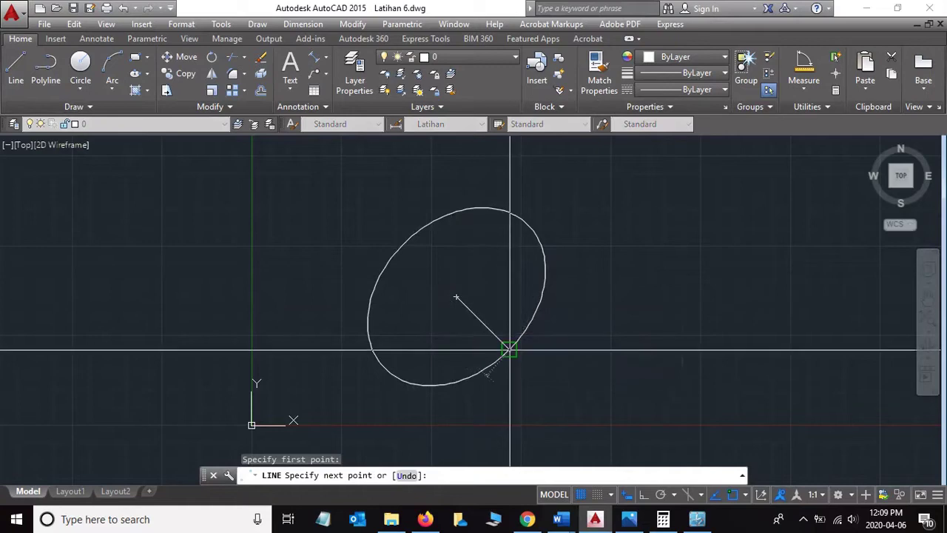
left_click(426, 242)
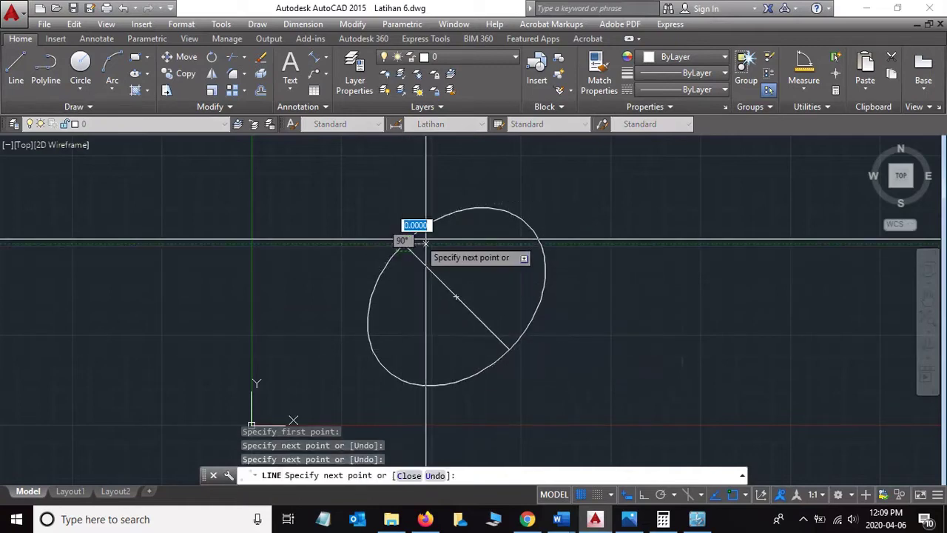
key("Escape")
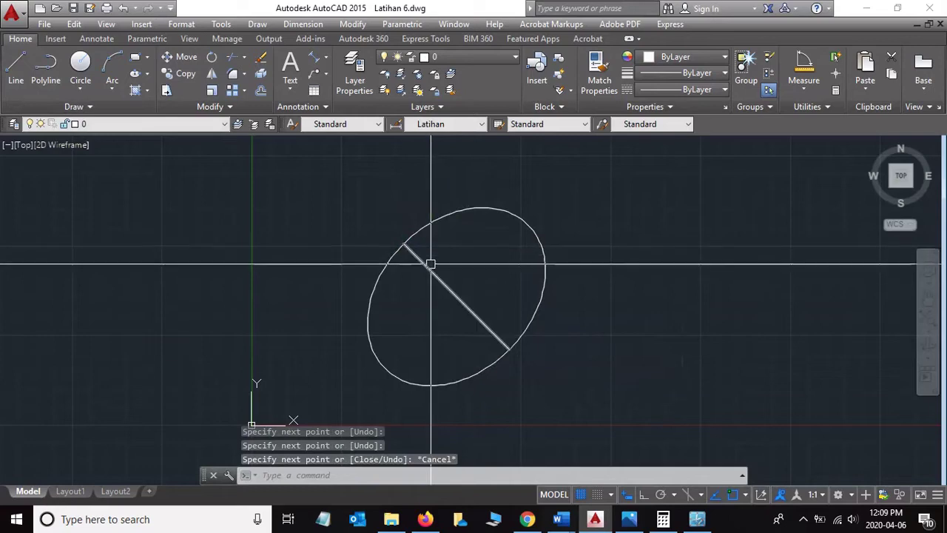
left_click(424, 263)
key("Escape")
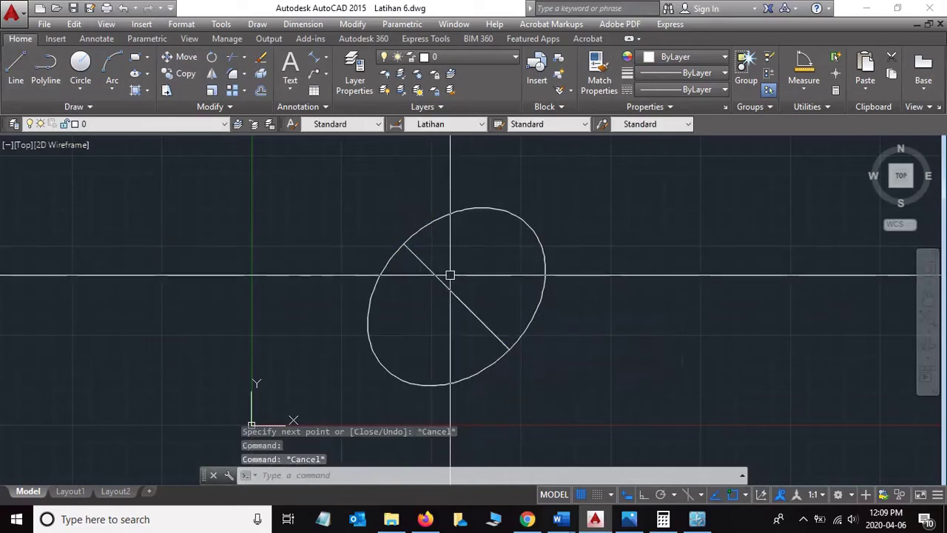
left_click(263, 93)
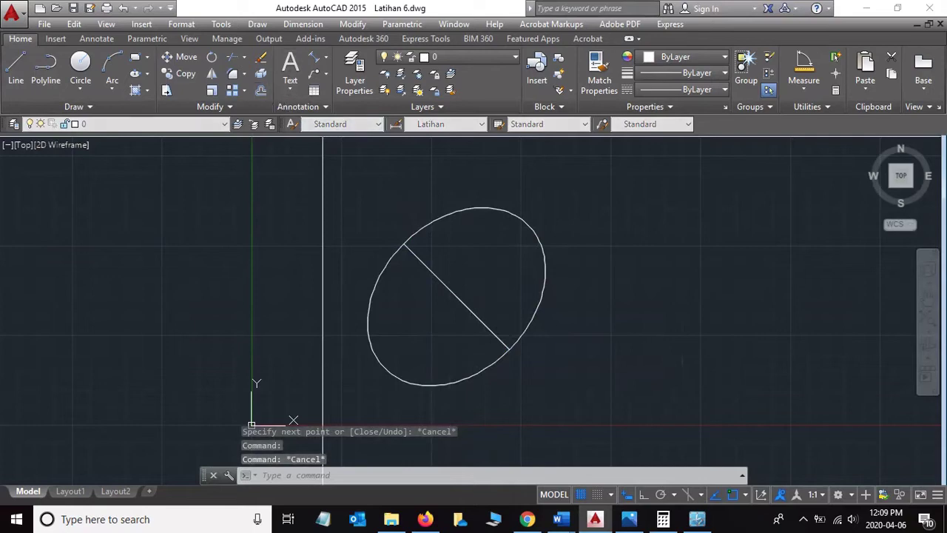
left_click(403, 242)
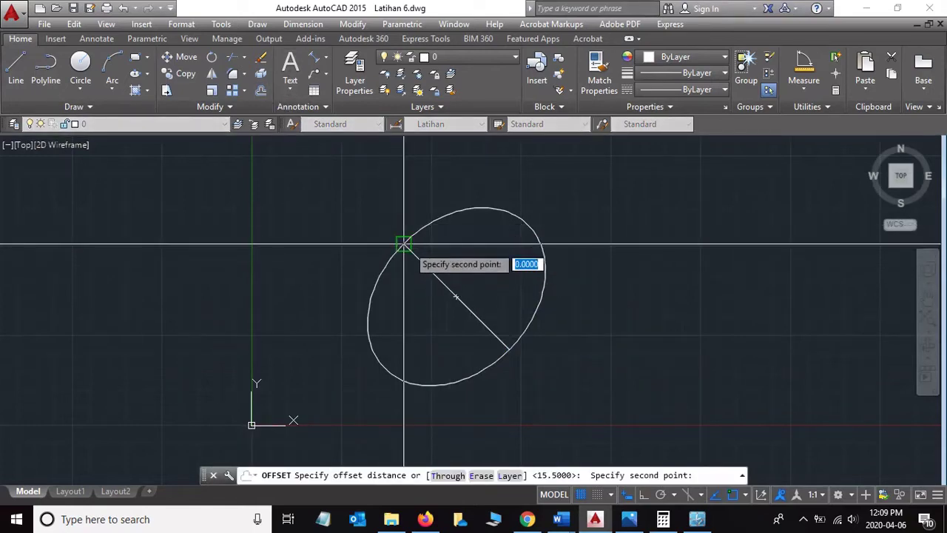
key("alt+Tab")
key("alt+Tab")
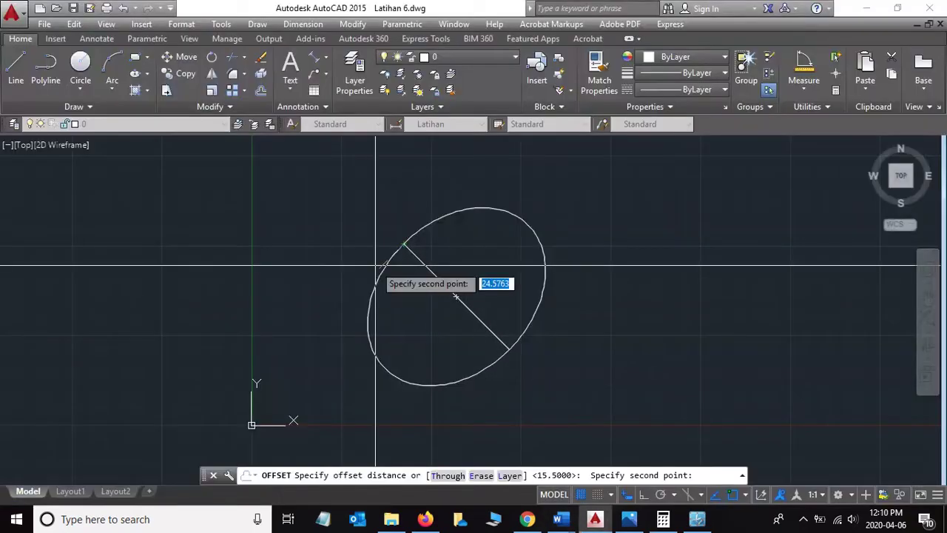
key("Tab")
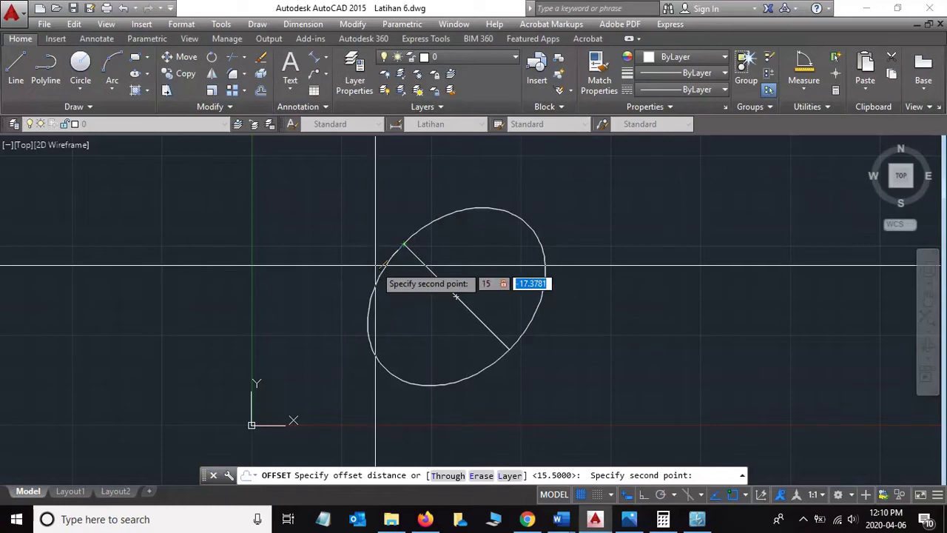
key("Return")
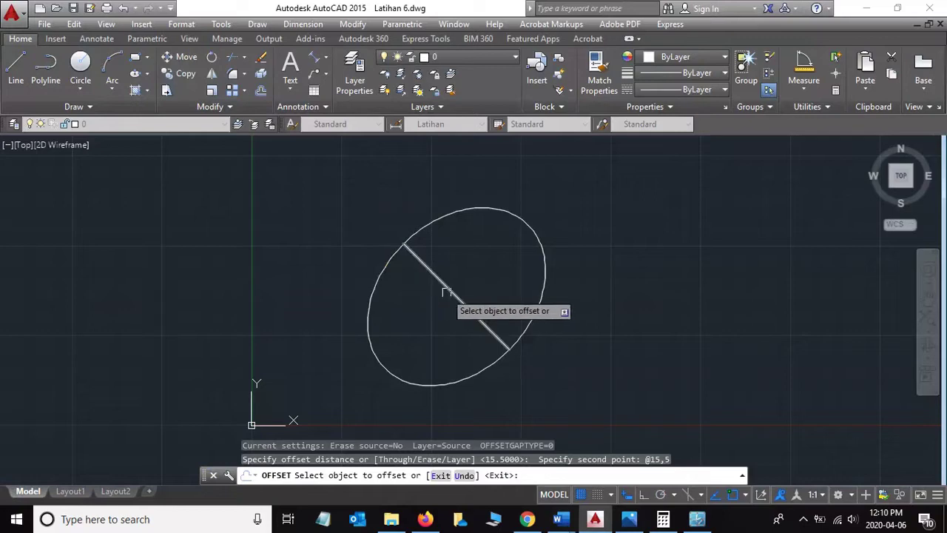
left_click(449, 290)
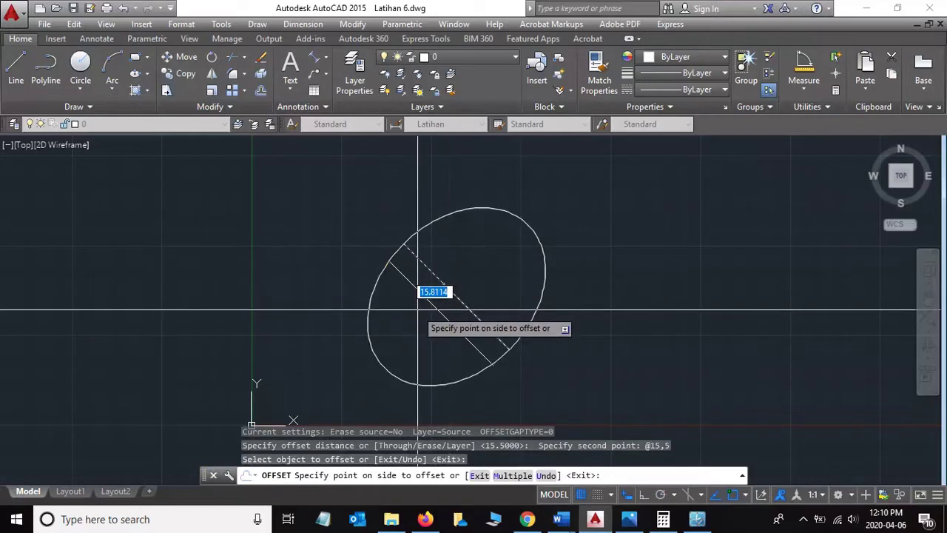
left_click(437, 300)
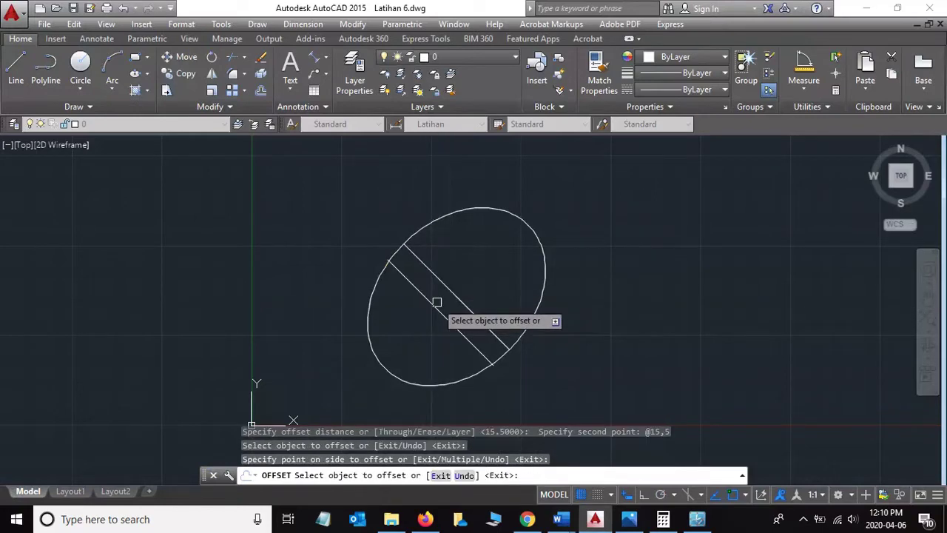
key("Escape")
scroll(464, 333, "up", 3)
scroll(464, 333, "down", 3)
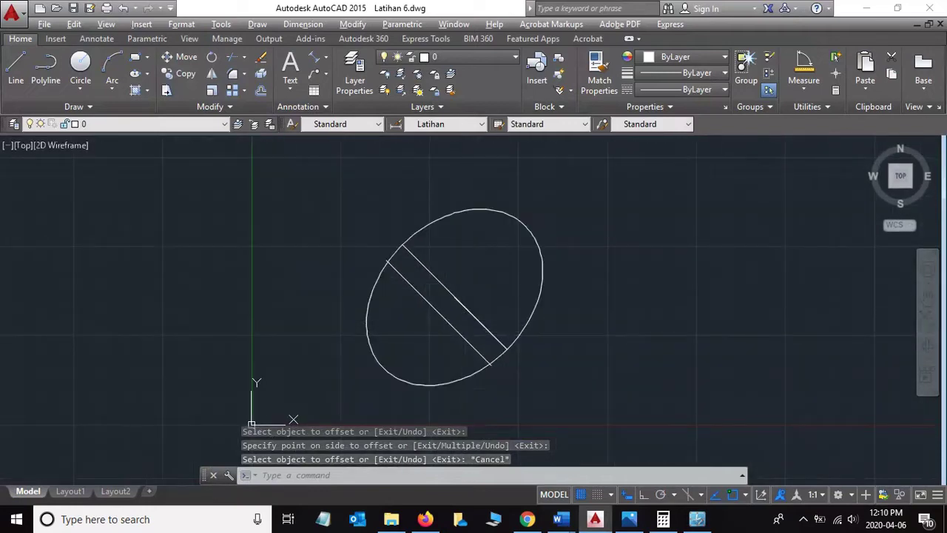
key("alt+Tab")
- Scroll the tutorial to step 3 and read the 12mm at 22° and 15mm at 54° notes
scroll(461, 321, "down", 1)
scroll(486, 311, "down", 3)
scroll(445, 305, "down", 4)
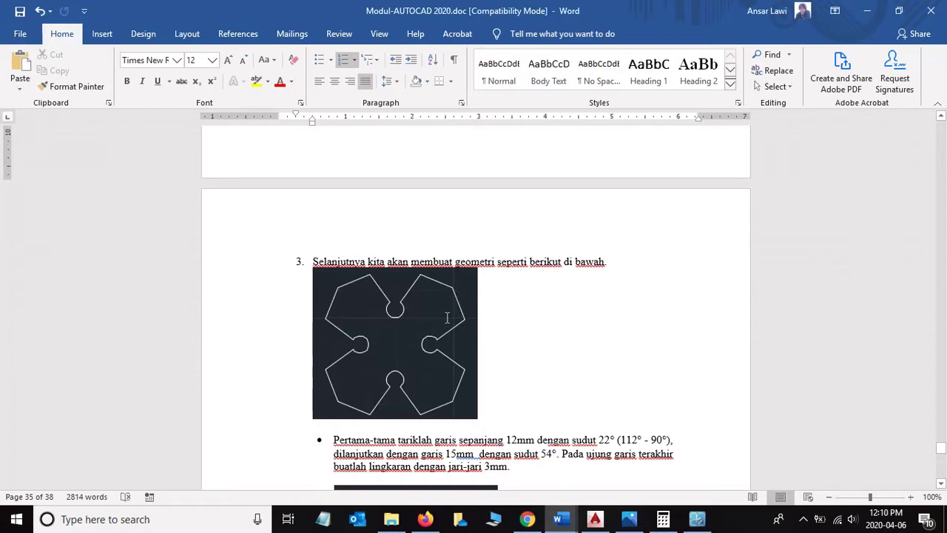
scroll(442, 302, "down", 1)
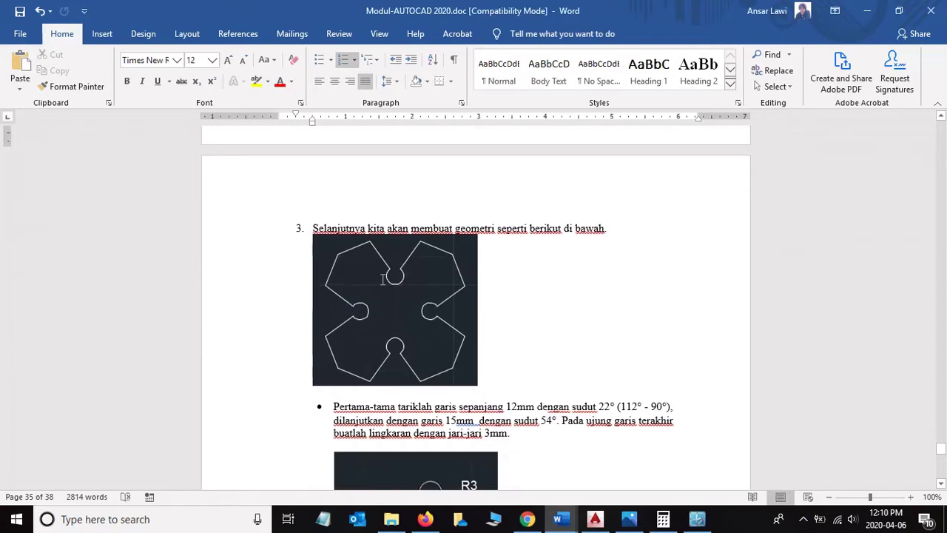
scroll(464, 326, "down", 4)
left_click(441, 294)
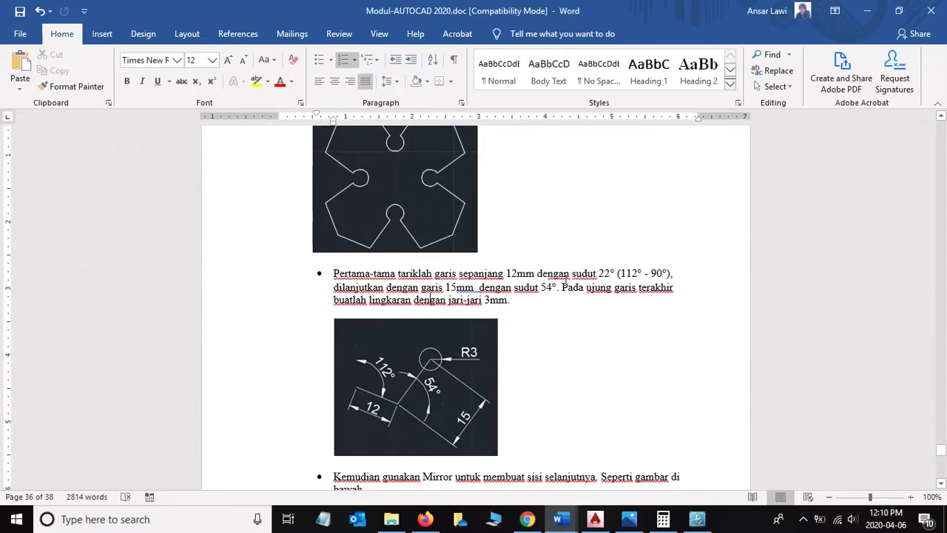
left_click_drag(580, 283, 633, 274)
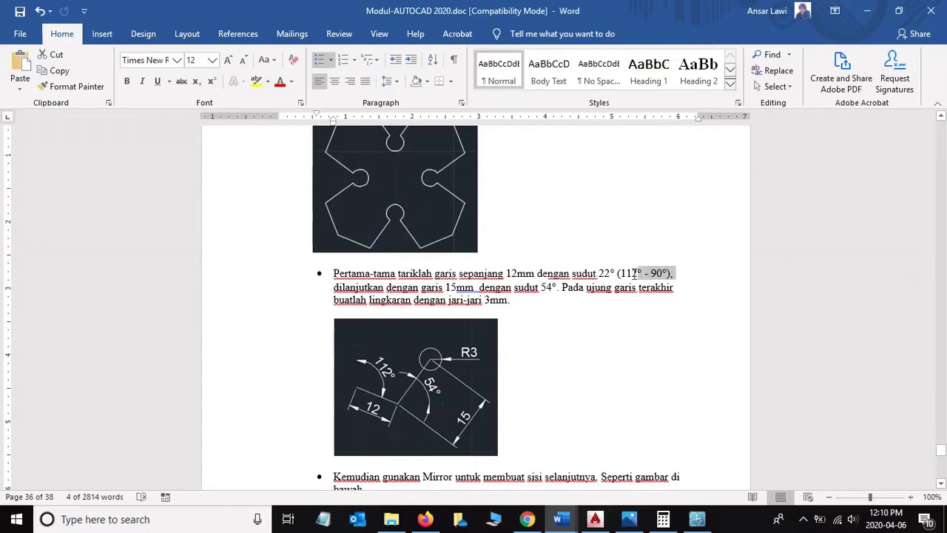
left_click(576, 275)
- Return to the drawing and pan to the empty space right of the ellipse
key("alt+Tab")
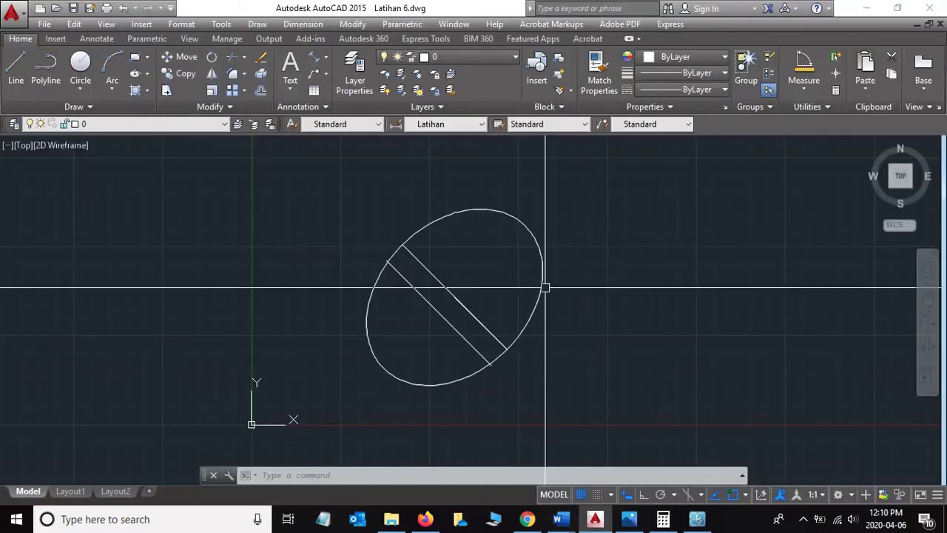
scroll(647, 328, "down", 5)
middle_click_drag(647, 328, 526, 275)
scroll(526, 275, "up", 3)
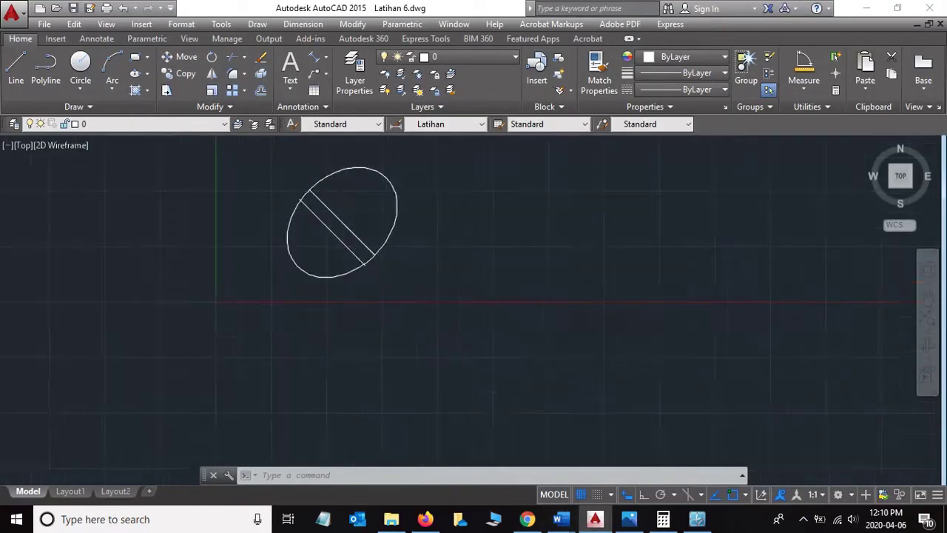
scroll(476, 250, "up", 2)
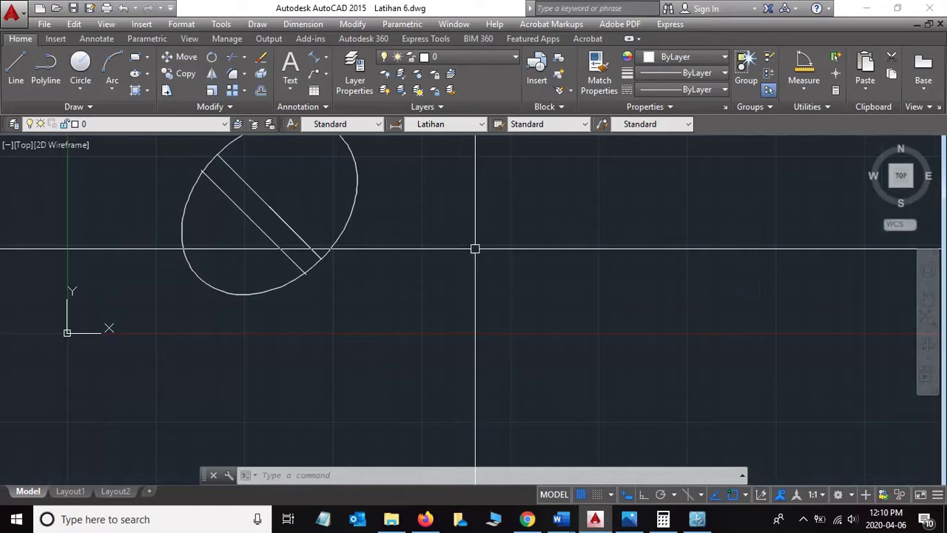
- Turn on polar tracking with 45° angle increments
left_click(24, 69)
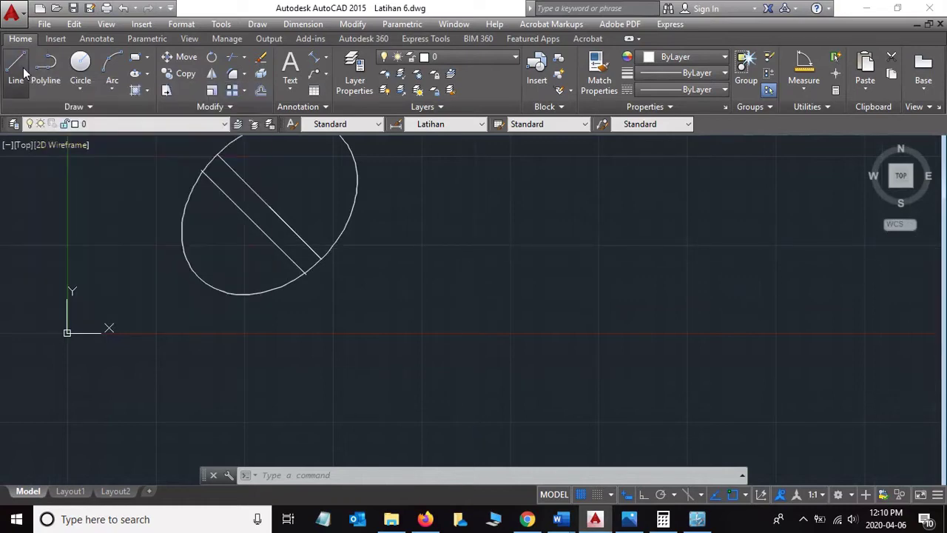
left_click(494, 209)
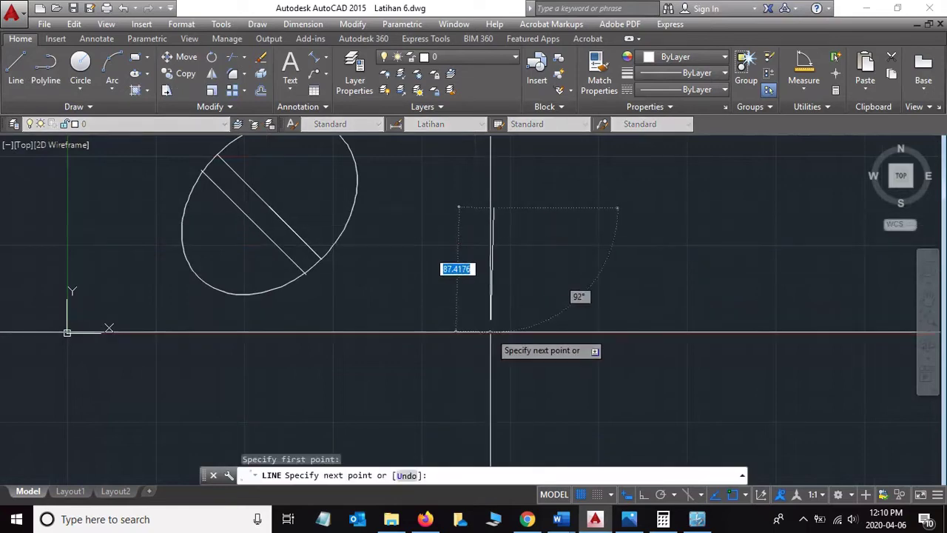
key("Escape")
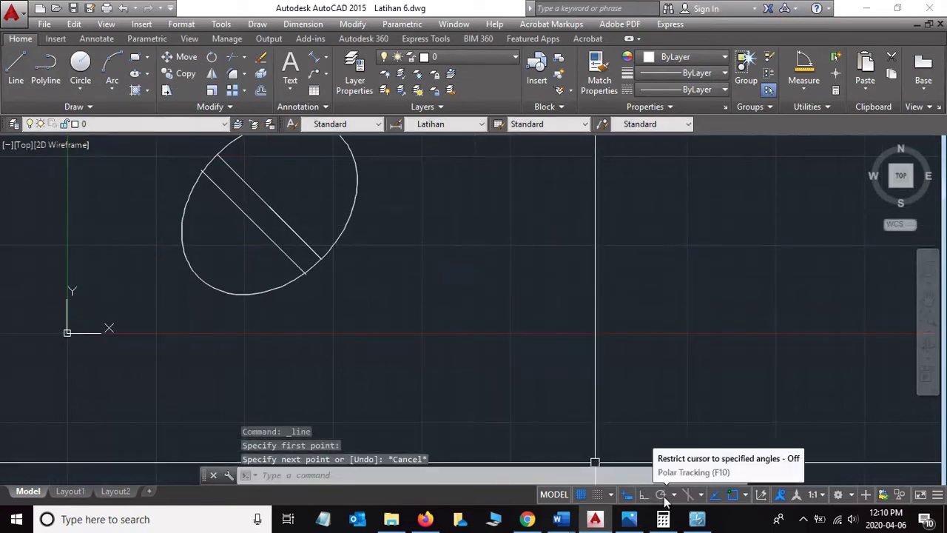
left_click(661, 494)
left_click(673, 496)
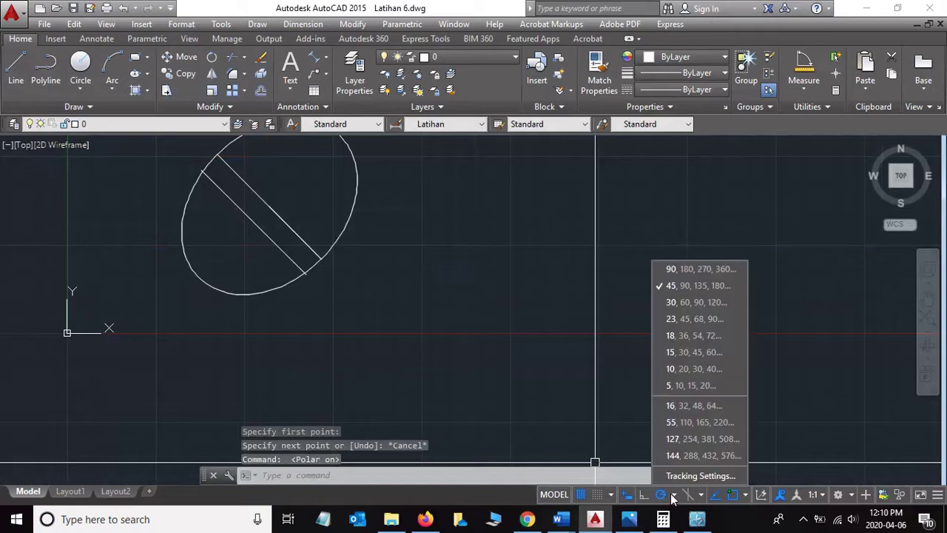
left_click(521, 255)
- Draw a vertical line to the right of the ellipse
left_click(29, 65)
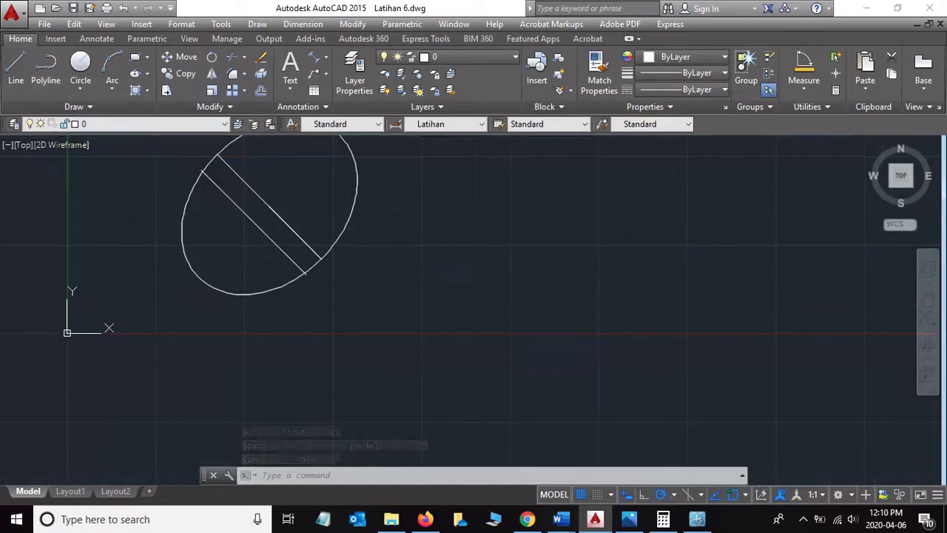
left_click(481, 226)
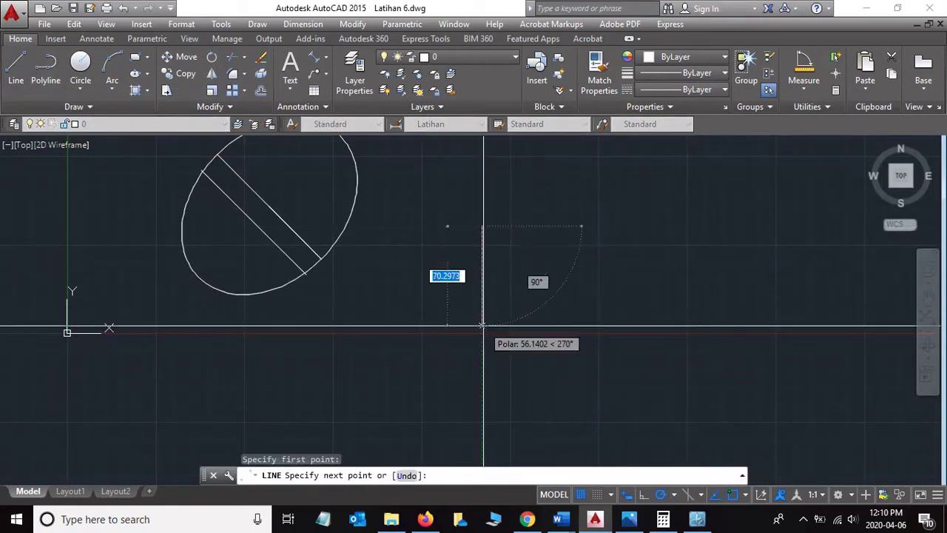
left_click(482, 354)
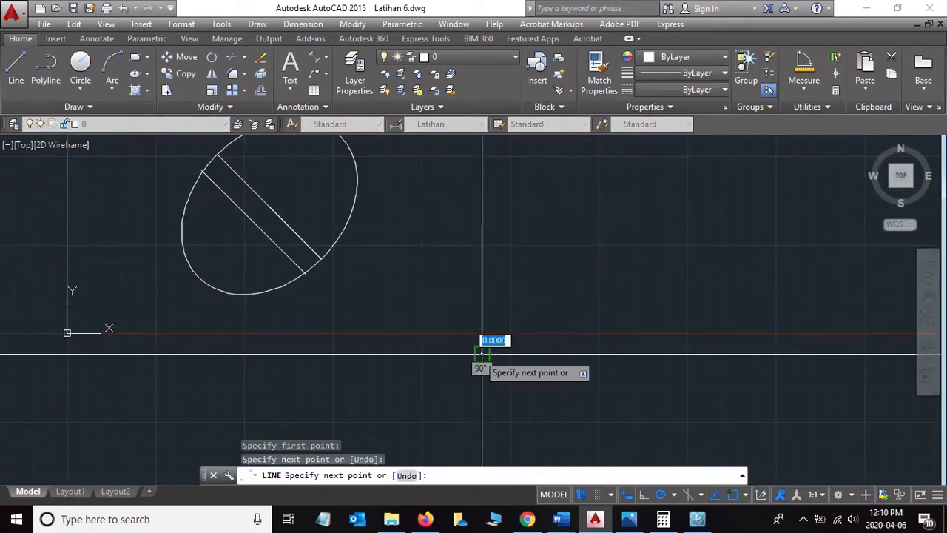
key("Escape")
- Make the vertical line red with the CENTER linetype
left_click(482, 239)
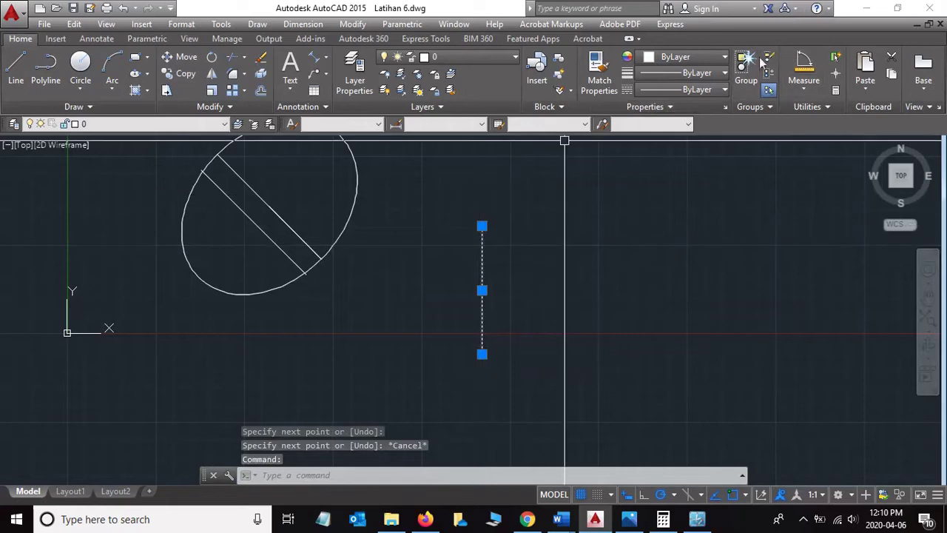
left_click(699, 56)
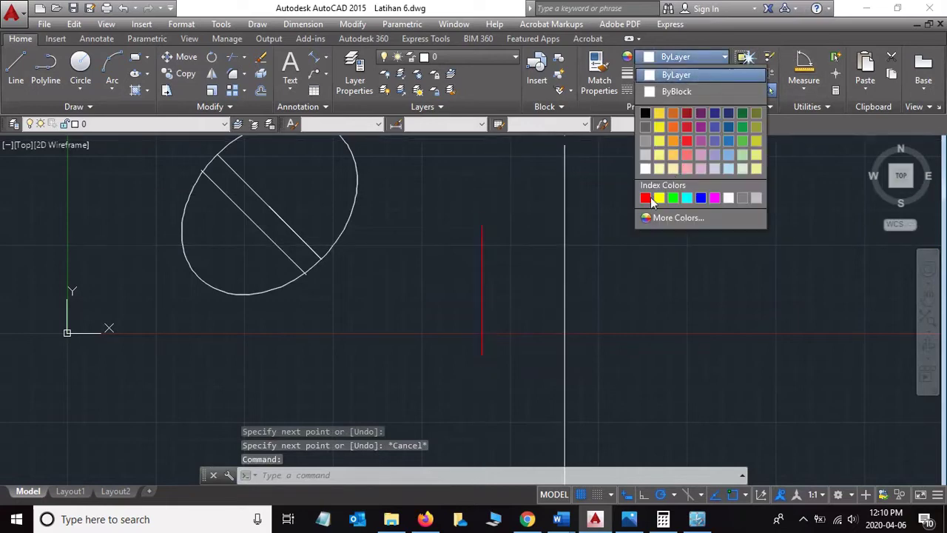
left_click(646, 199)
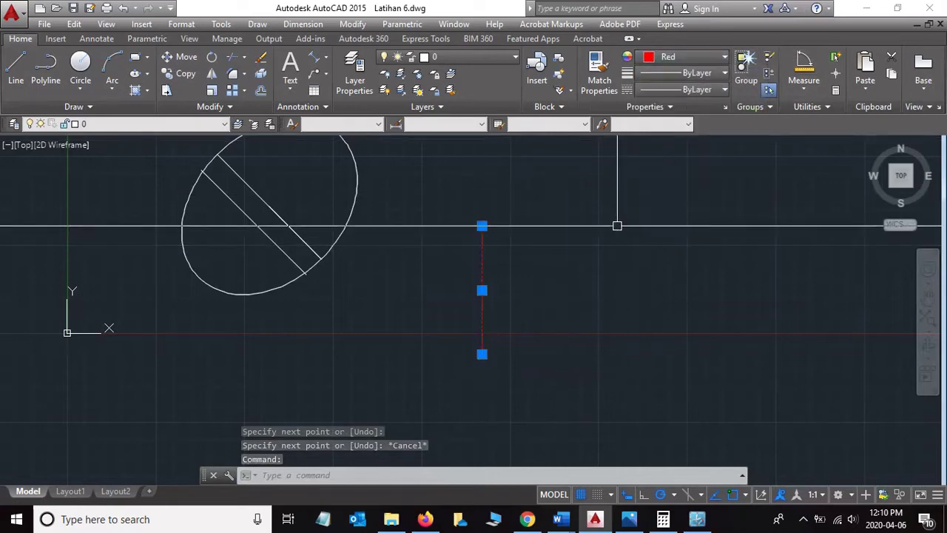
left_click(723, 89)
left_click(692, 141)
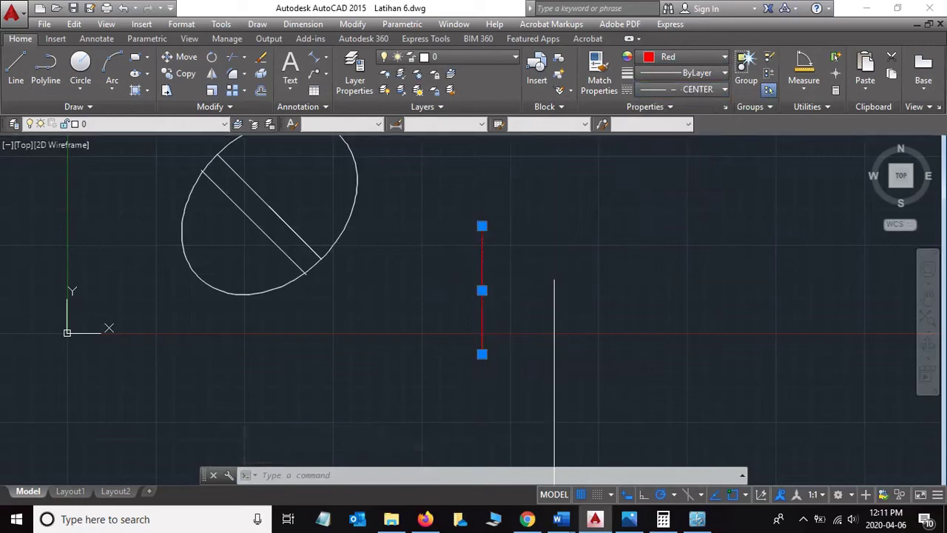
key("Escape")
scroll(522, 301, "up", 4)
scroll(516, 303, "down", 5)
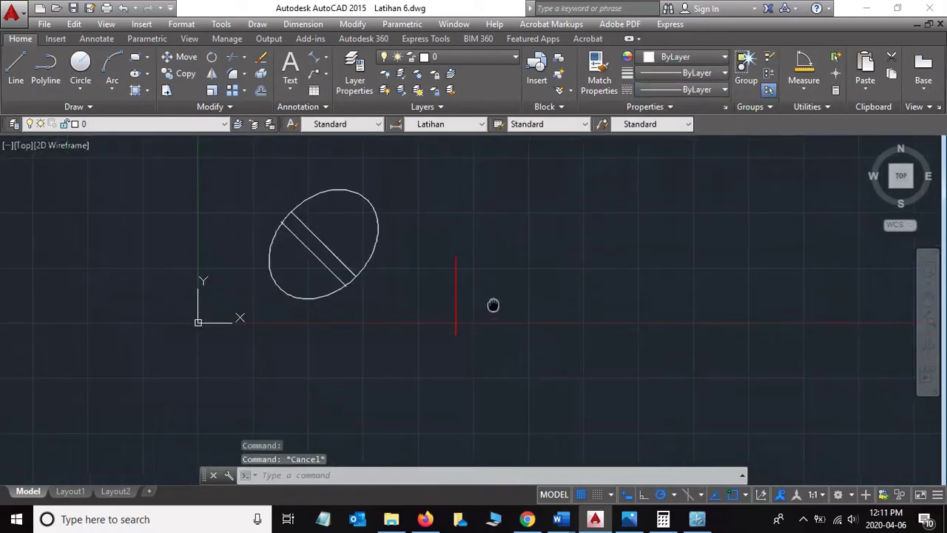
scroll(493, 306, "up", 1)
- Draw a 12-unit line at 22° from the lower end of the red vertical line
left_click(15, 67)
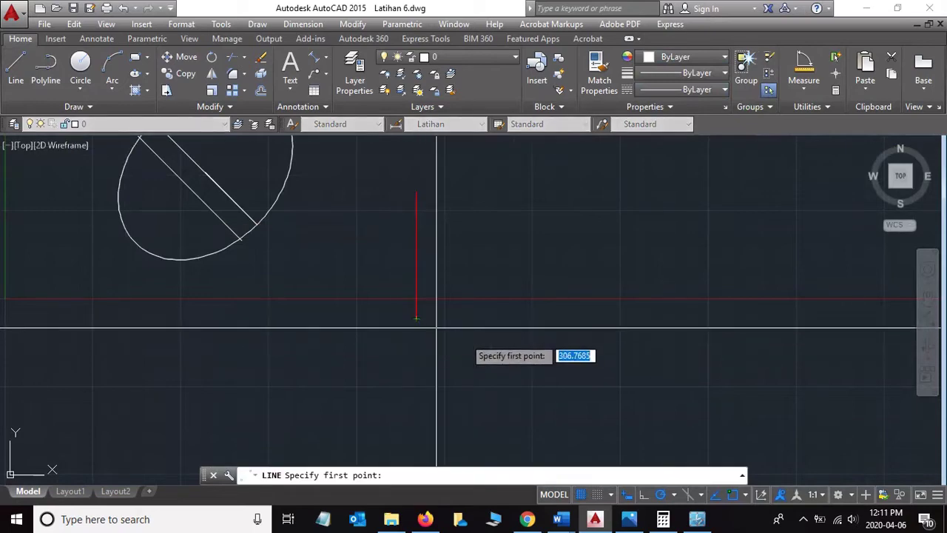
key("alt+Tab")
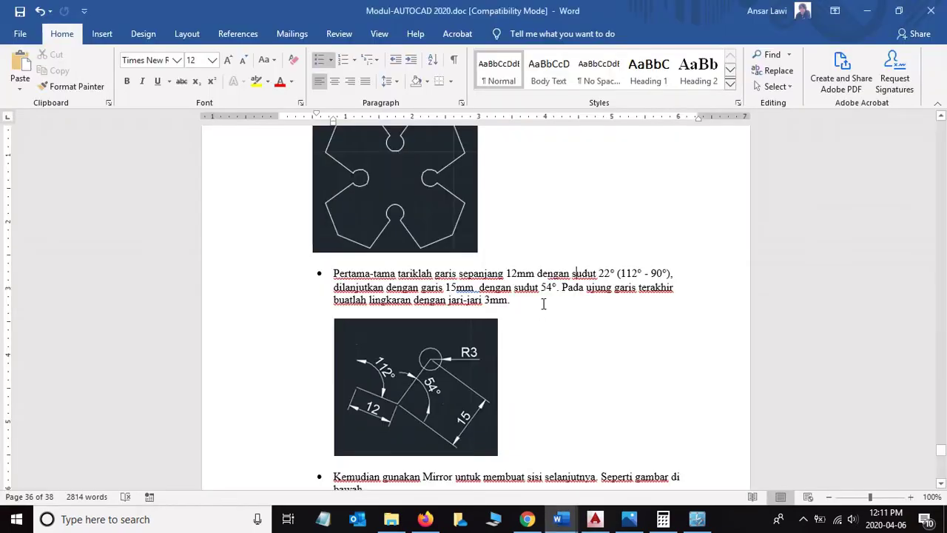
key("alt+Tab")
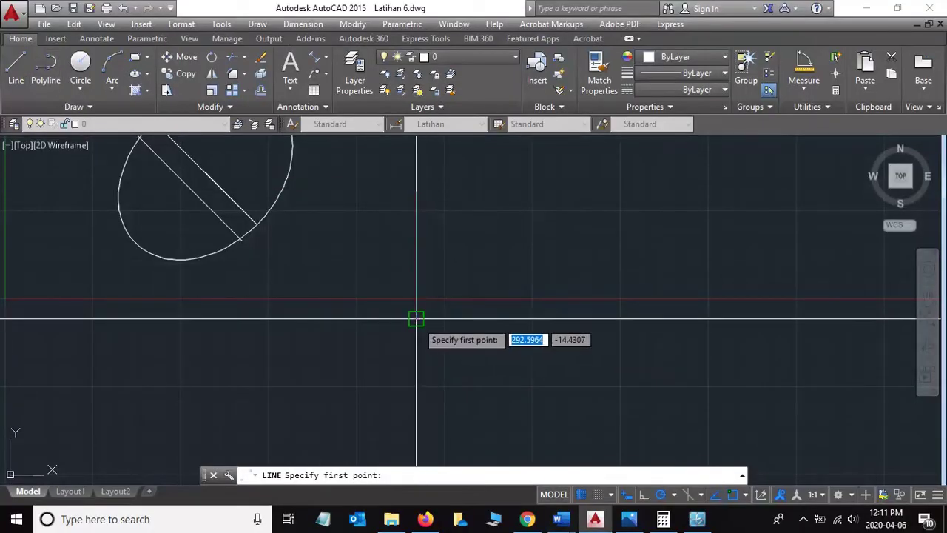
left_click(415, 319)
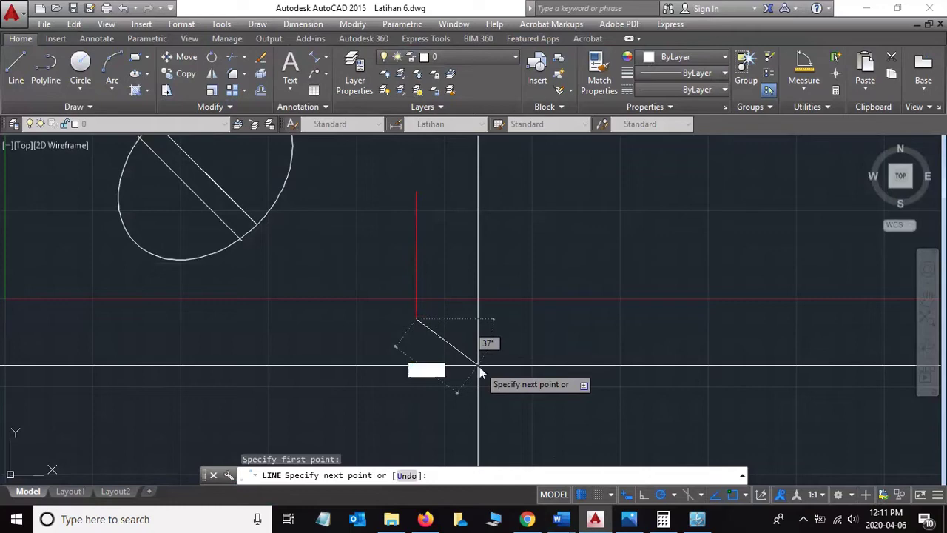
type("12")
key("Tab")
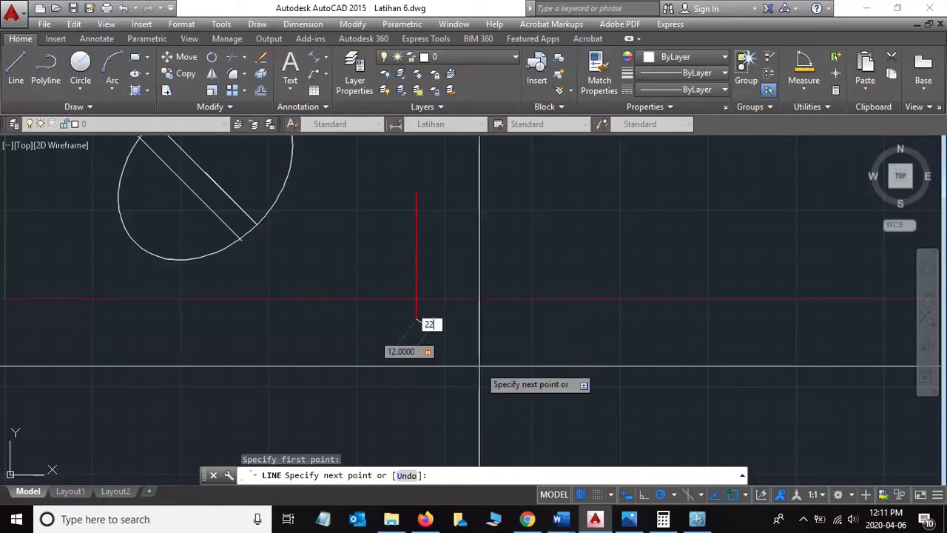
key("Return")
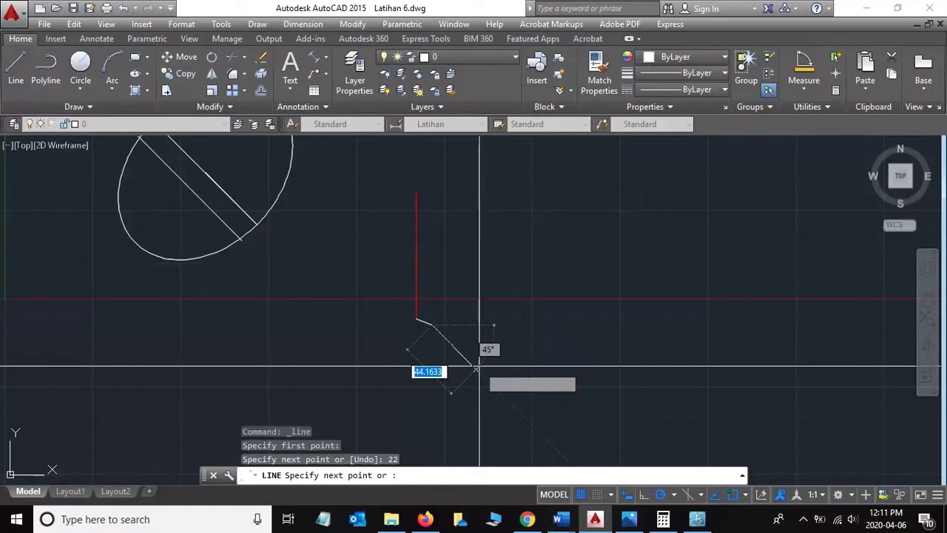
key("Escape")
scroll(442, 344, "up", 5)
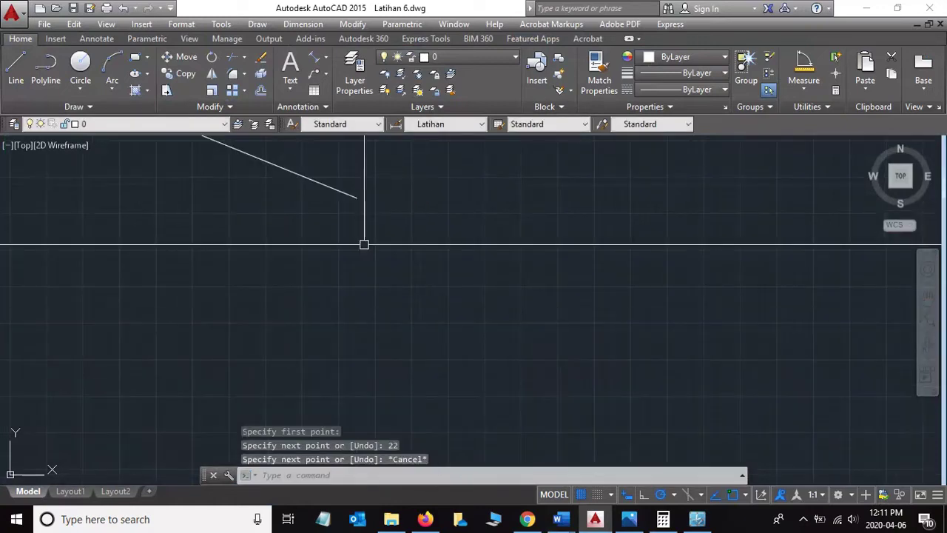
scroll(395, 311, "down", 3)
scroll(395, 311, "up", 1)
scroll(387, 309, "up", 2)
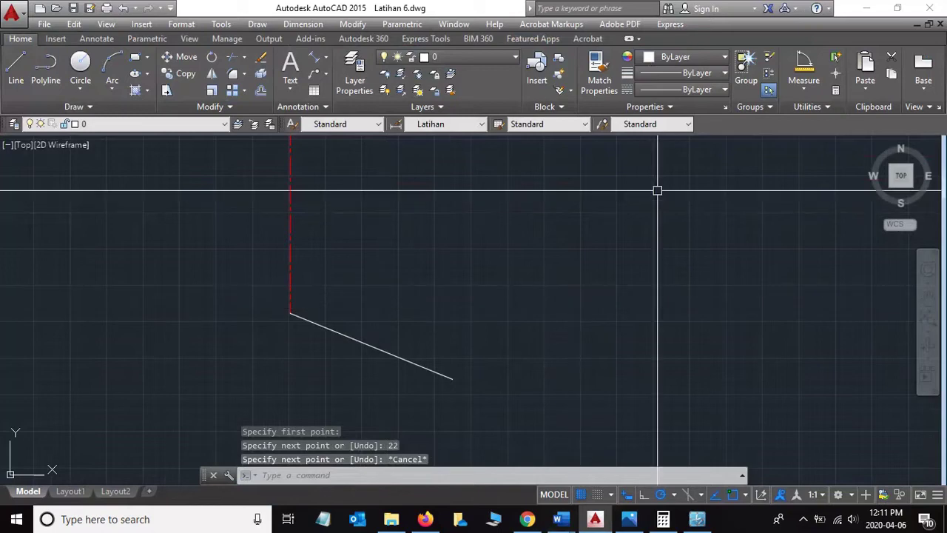
- Measure the angle between the 12-unit line and the red vertical line, confirming 112°
key("alt+Tab")
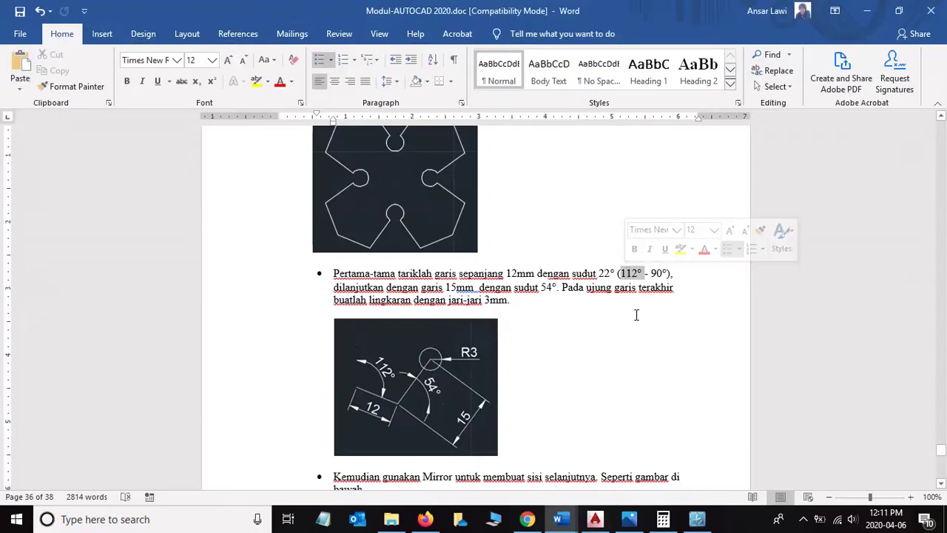
key("alt+Tab")
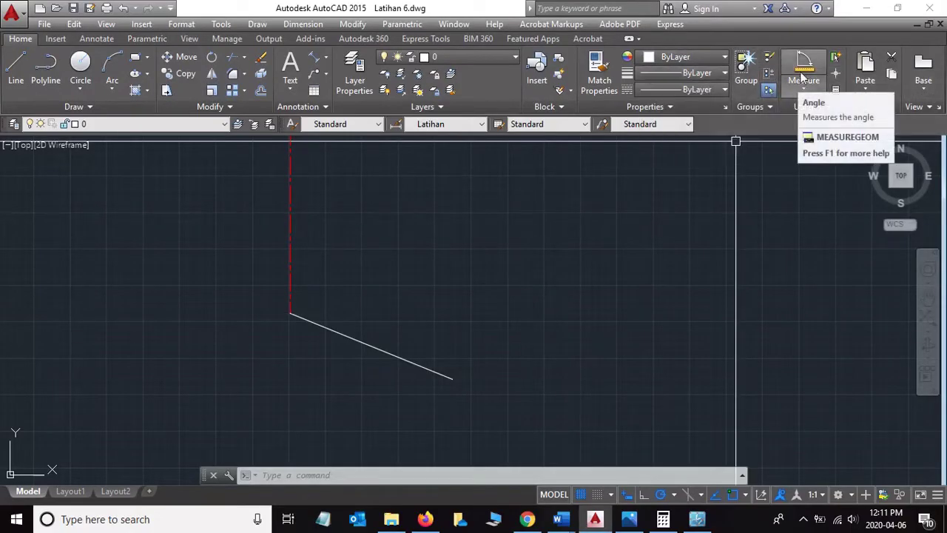
left_click(801, 77)
left_click(326, 325)
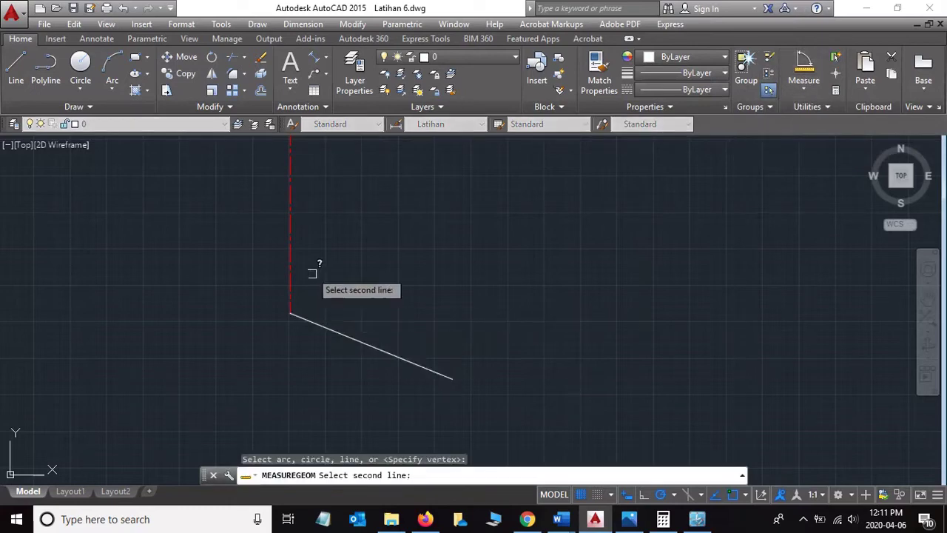
left_click(289, 253)
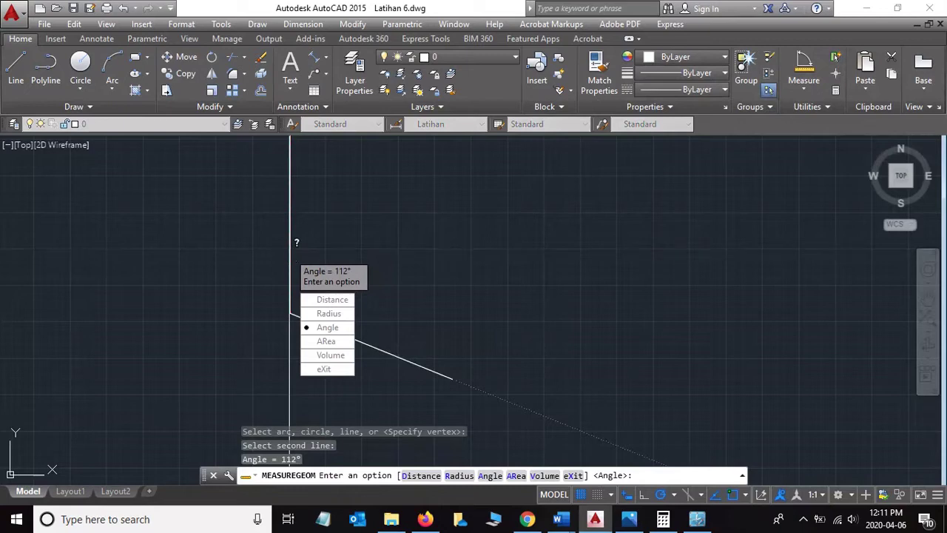
key("Escape")
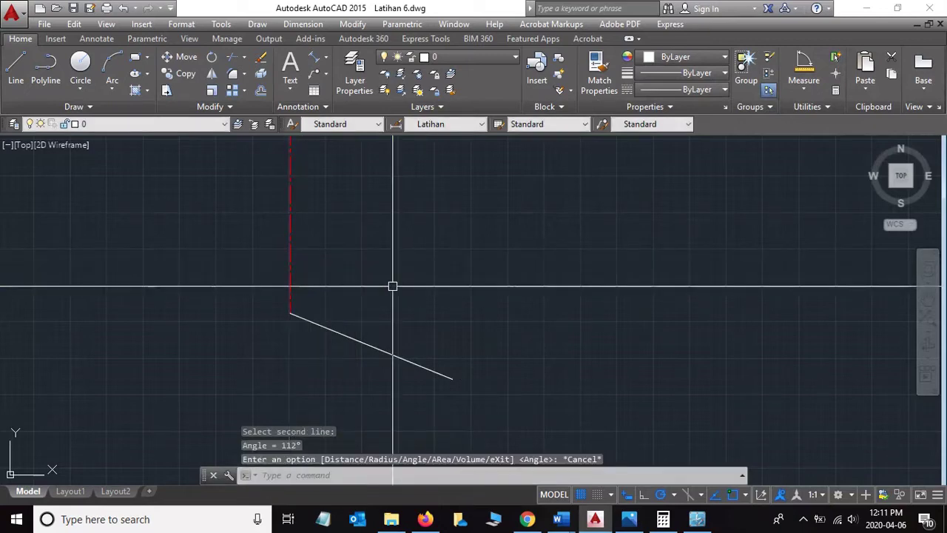
- Highlight the tutorial's 'garis 15mm dengan sudut 54°' instruction
left_click(560, 519)
left_click(475, 288)
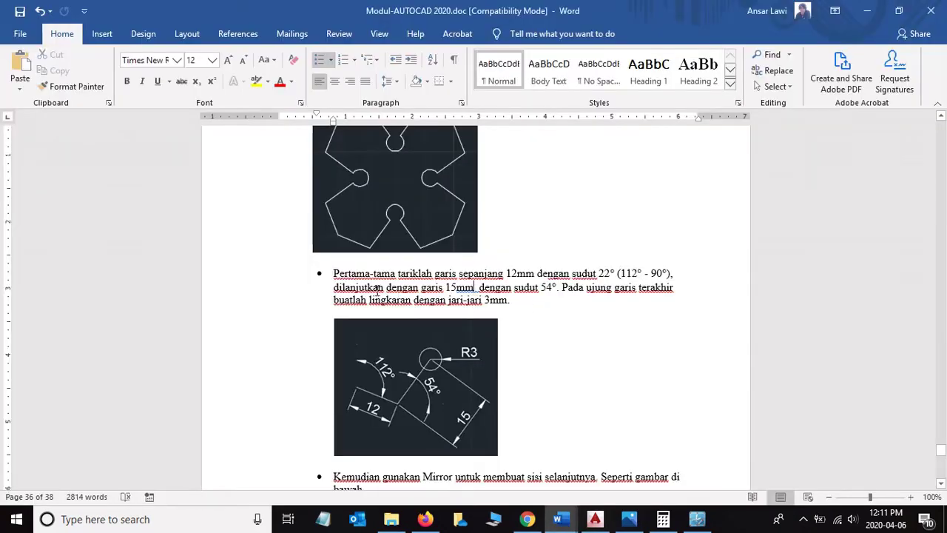
left_click_drag(425, 289, 510, 288)
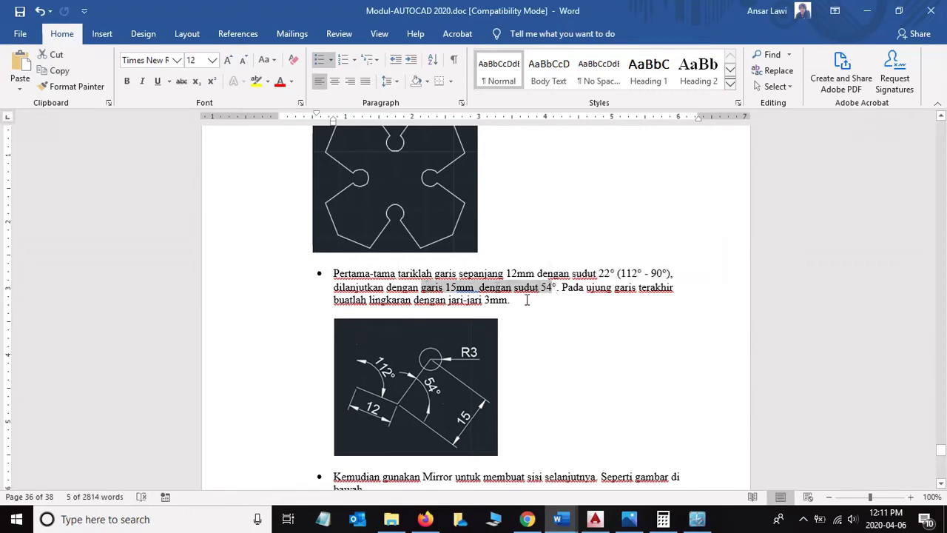
left_click(595, 518)
left_click(16, 78)
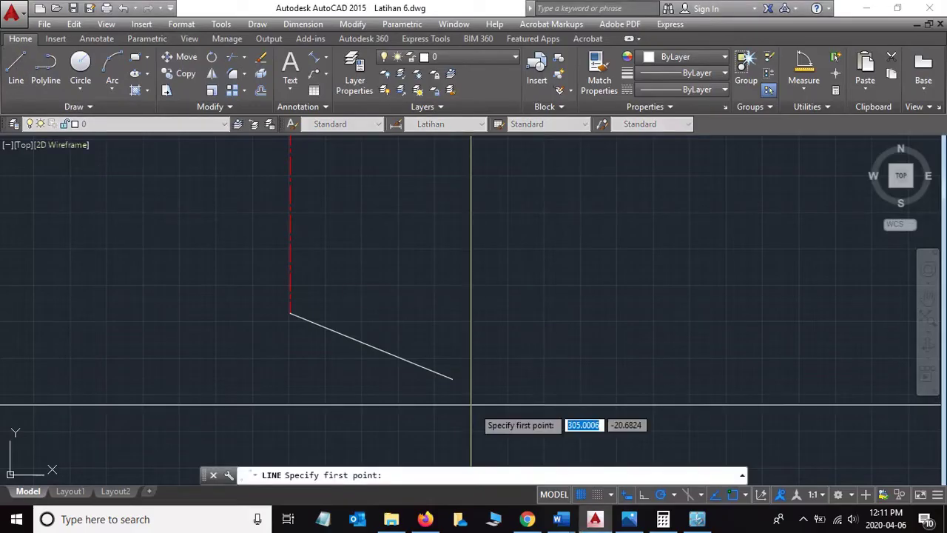
- Draw a 15-unit line at 54° from the free end of the 12-unit segment
left_click(451, 379)
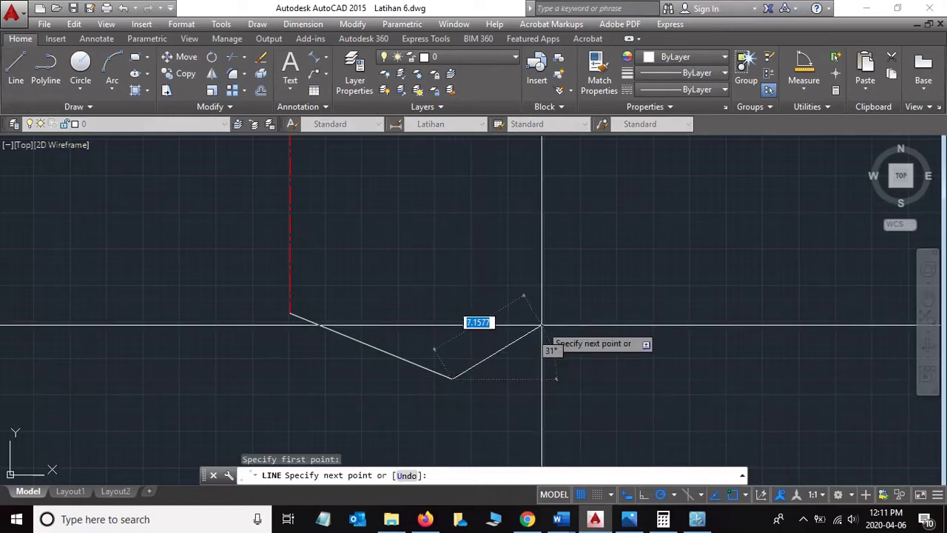
type("15")
key("Return")
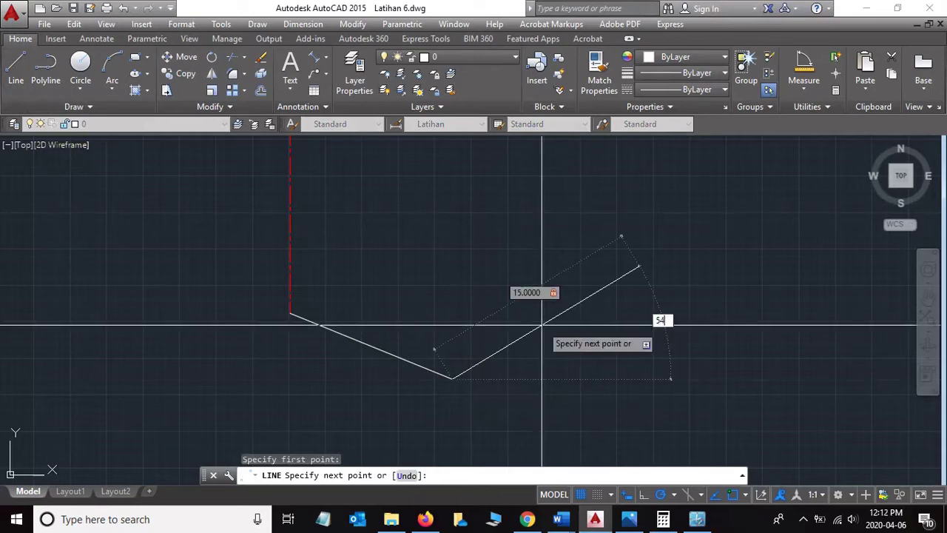
key("Return")
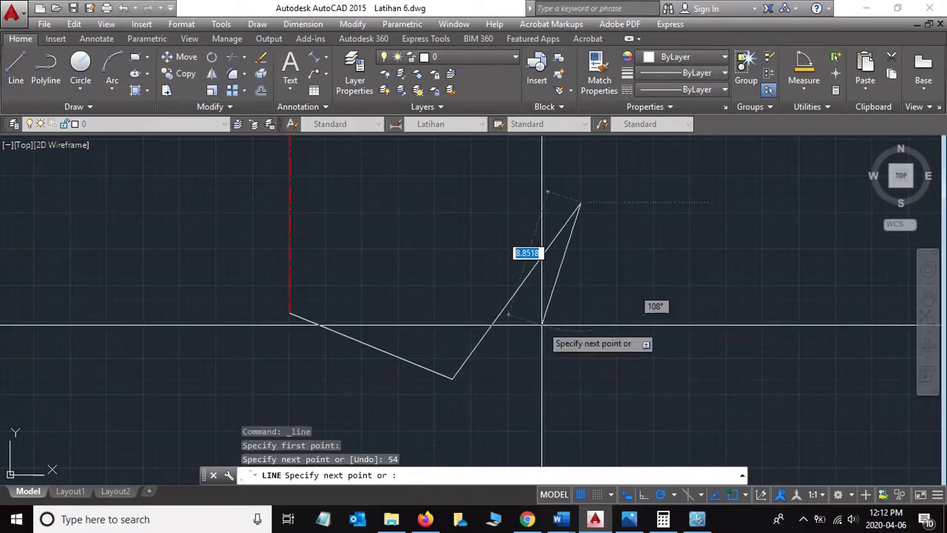
key("Escape")
scroll(549, 314, "down", 2)
scroll(567, 277, "down", 2)
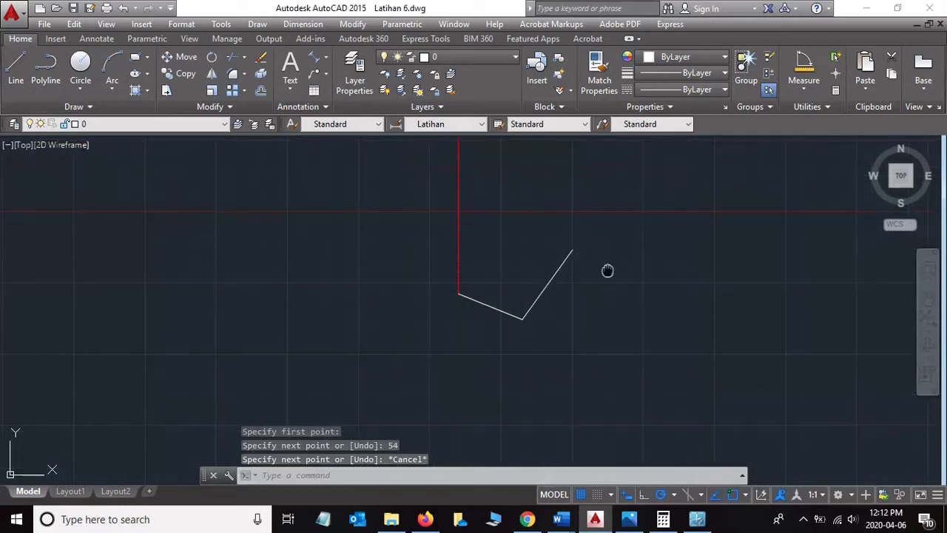
middle_click_drag(607, 271, 563, 288)
scroll(551, 296, "up", 2)
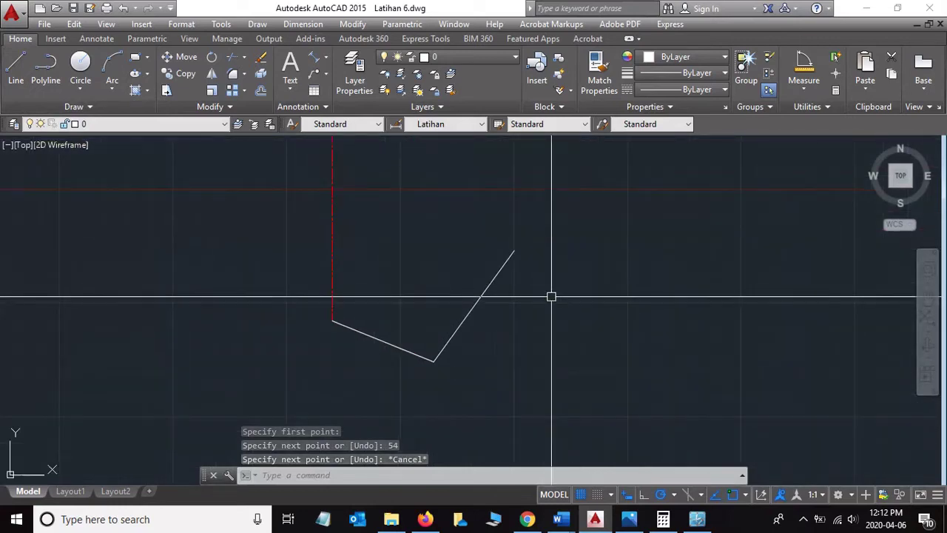
- Read the tutorial's 3mm radius circle instruction
key("alt+Tab")
left_click(599, 290)
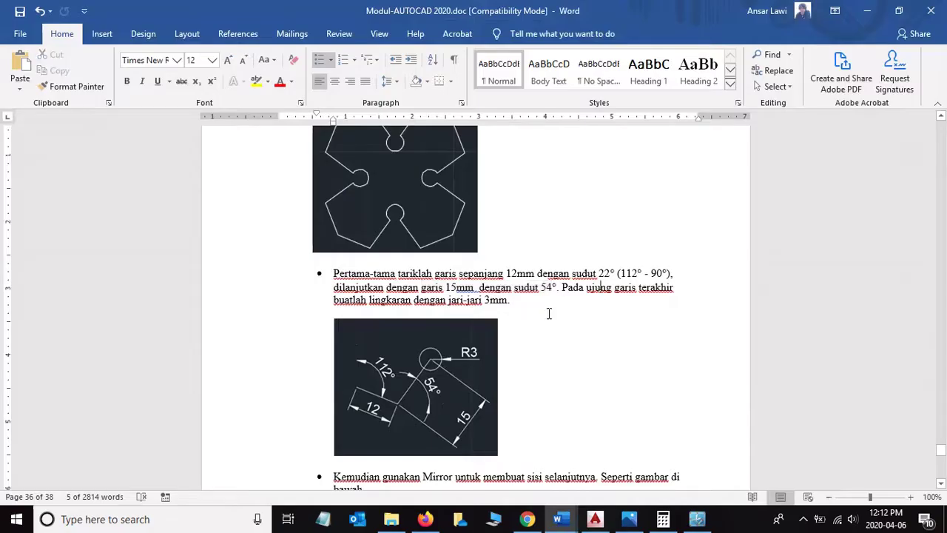
left_click_drag(509, 299, 449, 300)
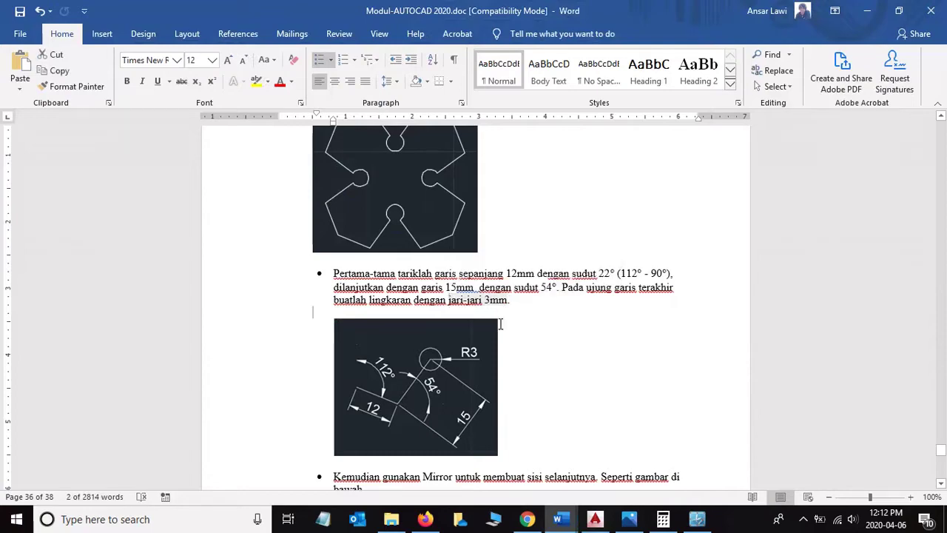
left_click(473, 311)
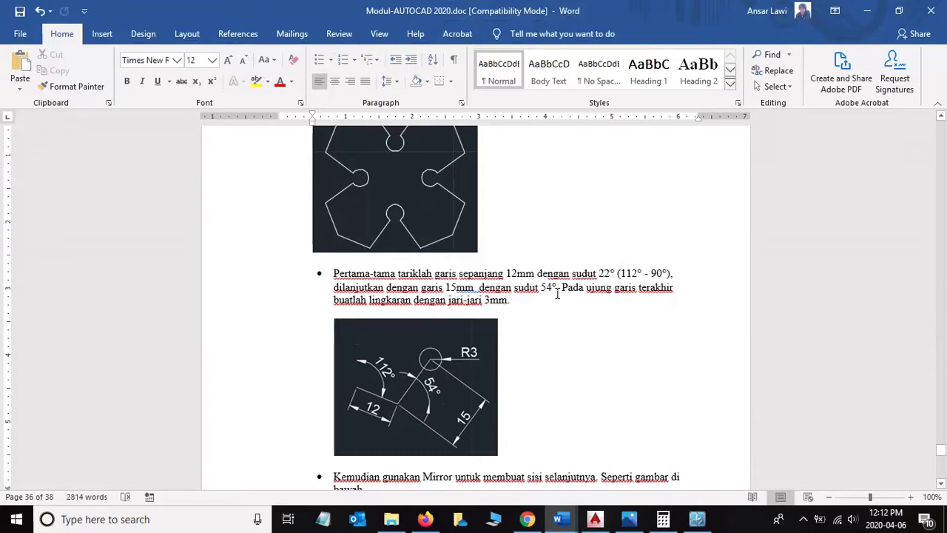
key("alt+Tab")
scroll(545, 264, "up", 2)
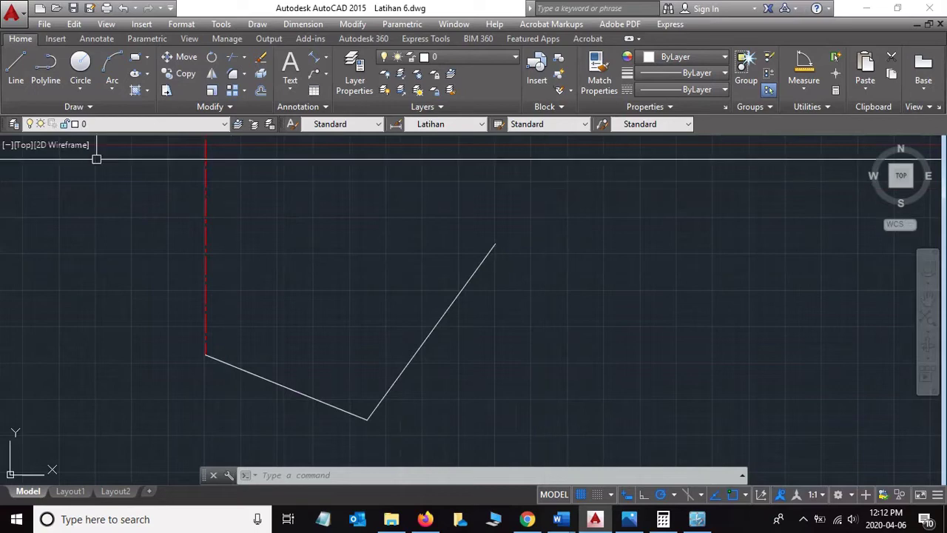
- Draw a radius-3 circle centred on the upper end of the 15-unit line
left_click(80, 63)
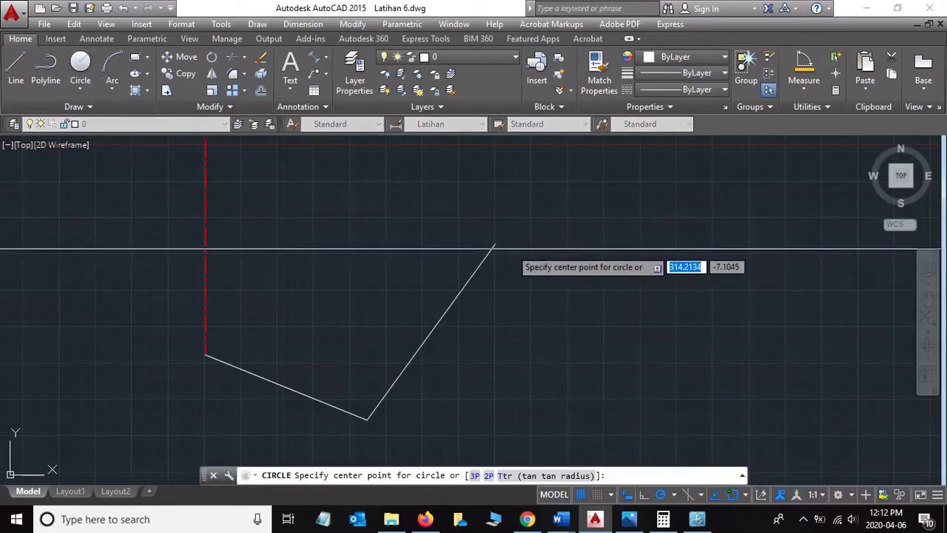
left_click(495, 244)
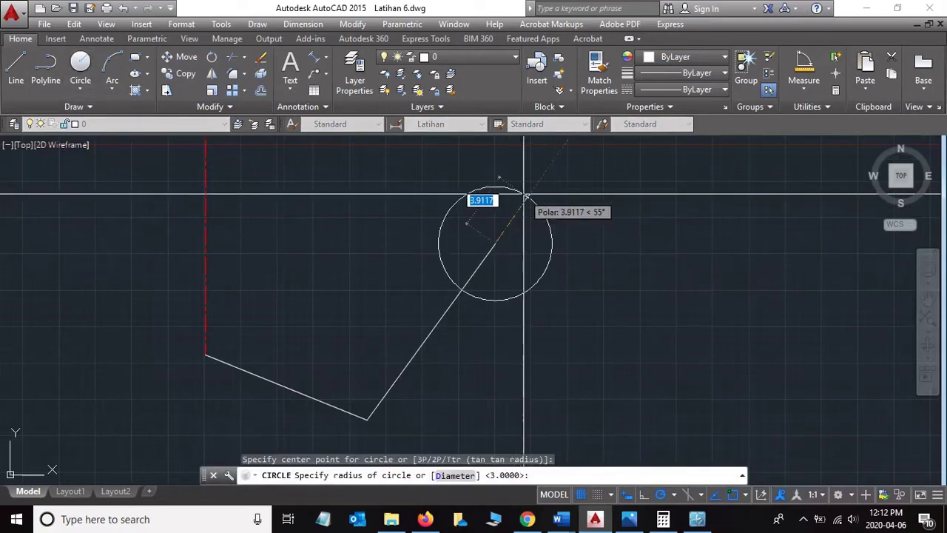
type("3")
key("Return")
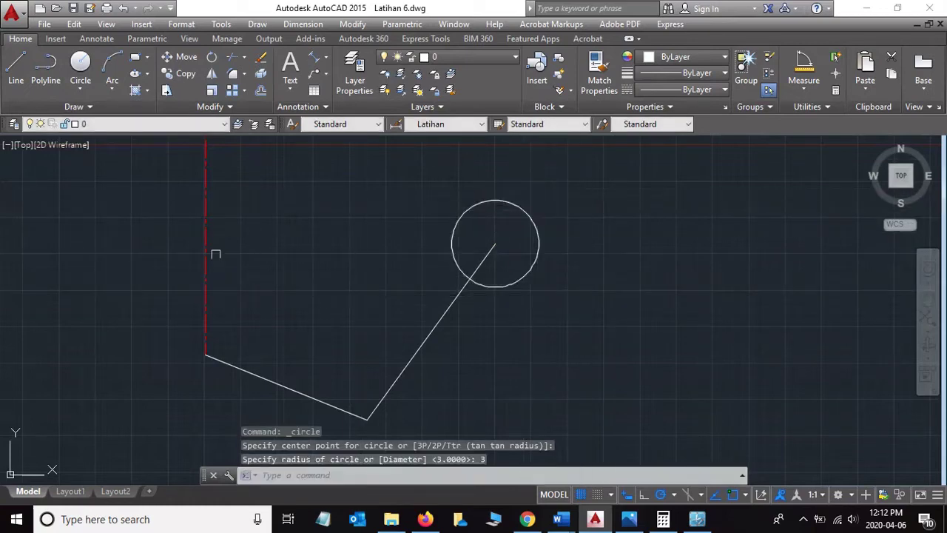
- Scroll the tutorial to the 'Kemudian gunakan Mirror' bullet and highlight 'gunakan Mirror'
key("alt+Tab")
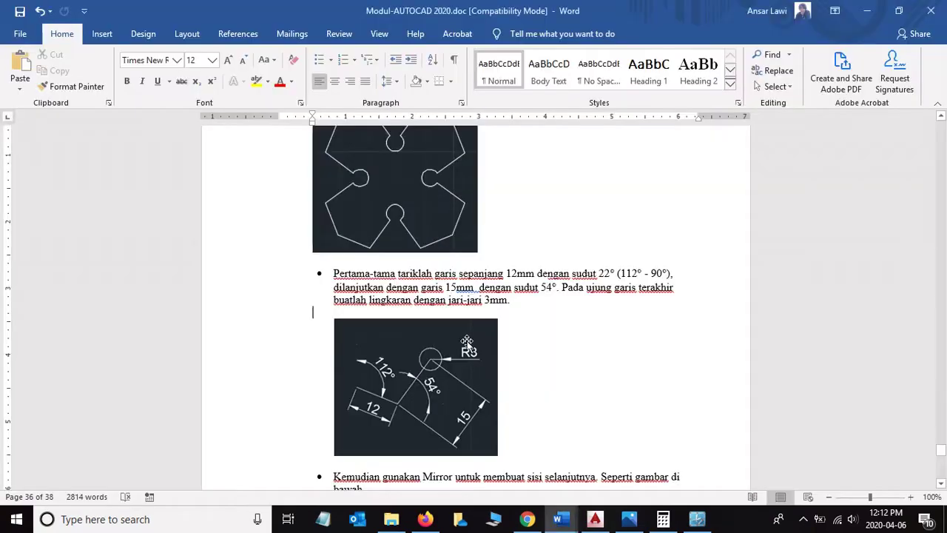
scroll(499, 370, "down", 3)
scroll(494, 377, "down", 2)
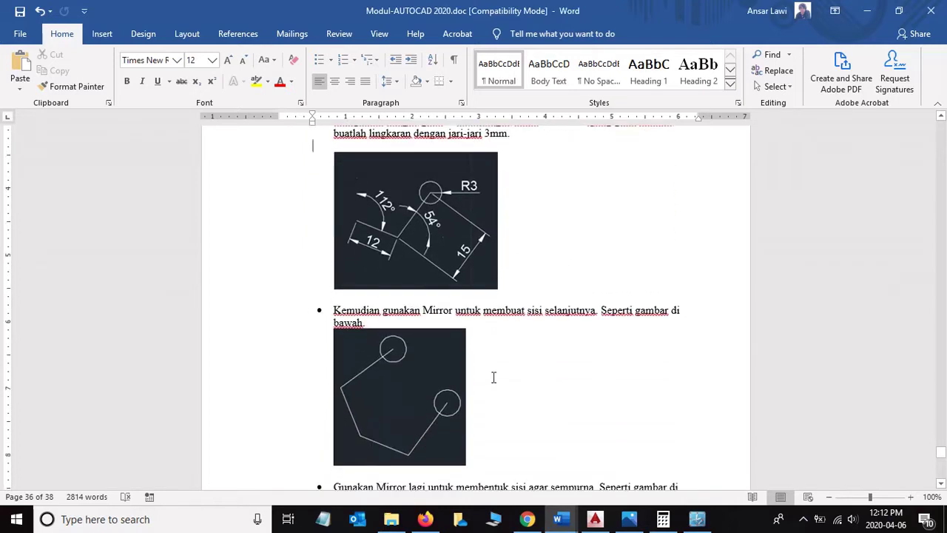
scroll(494, 378, "up", 2)
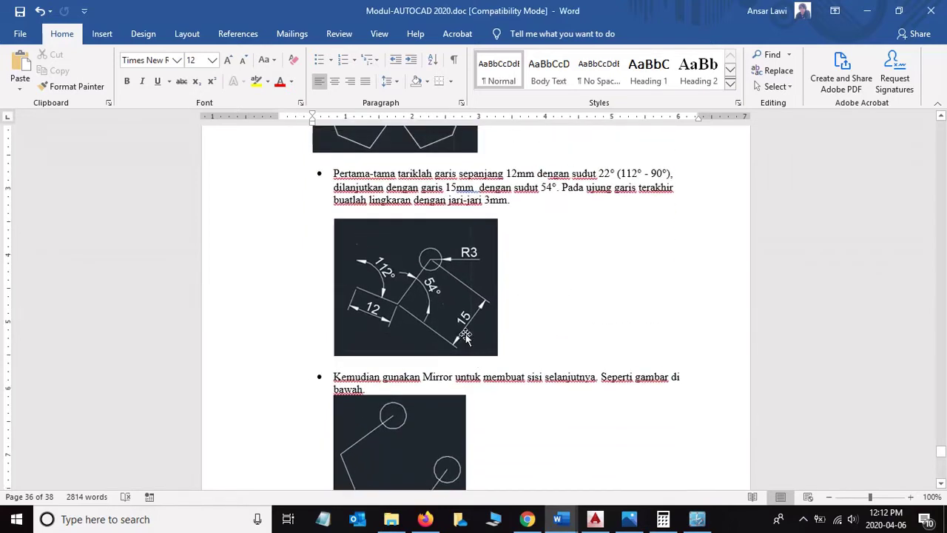
key("alt+Tab")
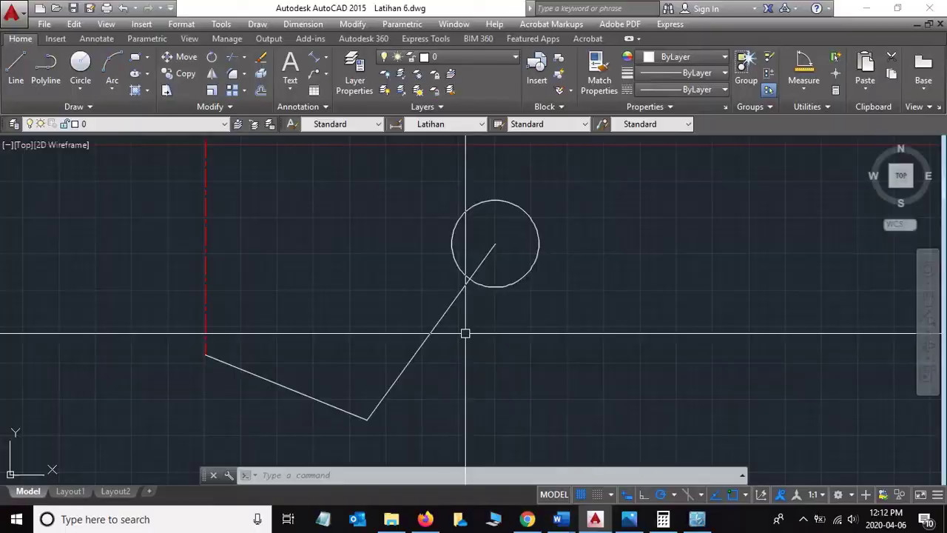
key("alt+Tab")
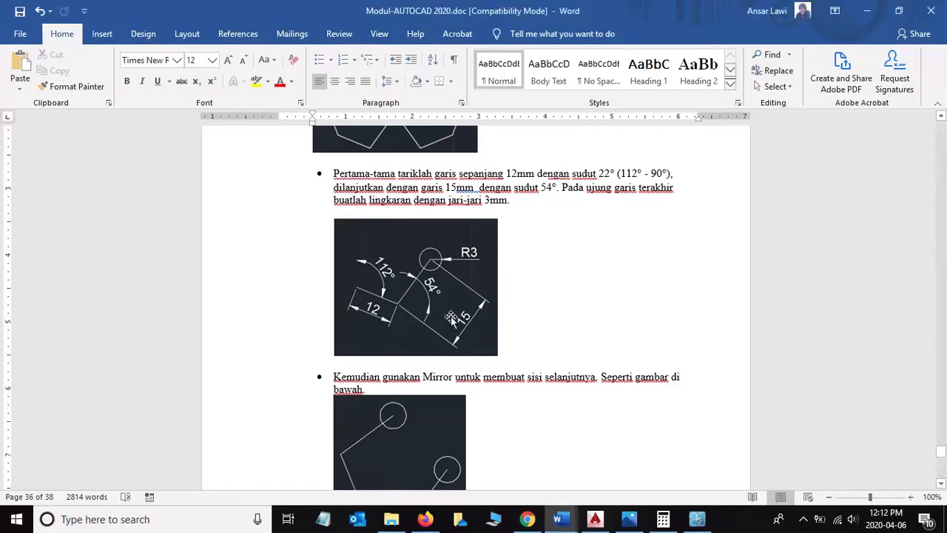
scroll(428, 346, "down", 3)
left_click_drag(450, 275, 416, 276)
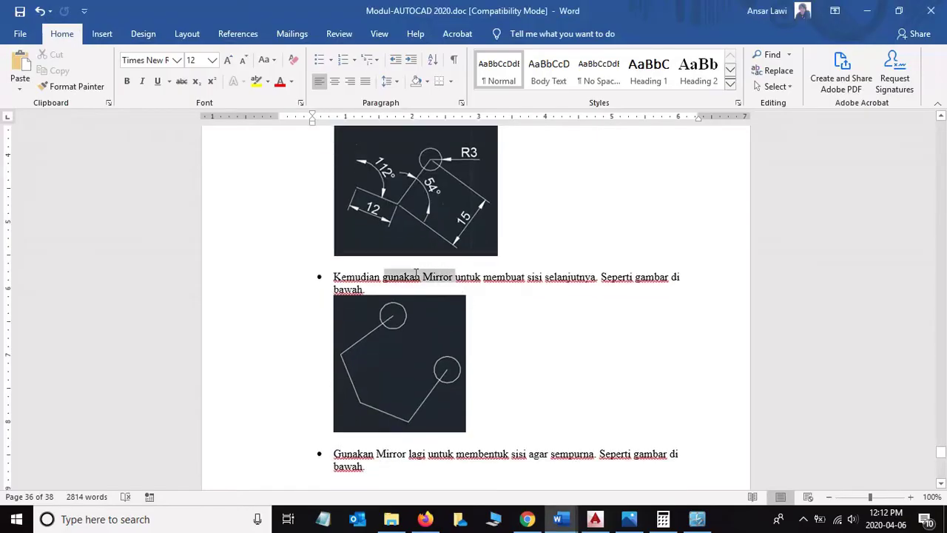
- Back in AutoCAD, erase the red vertical centre line
key("alt+Tab")
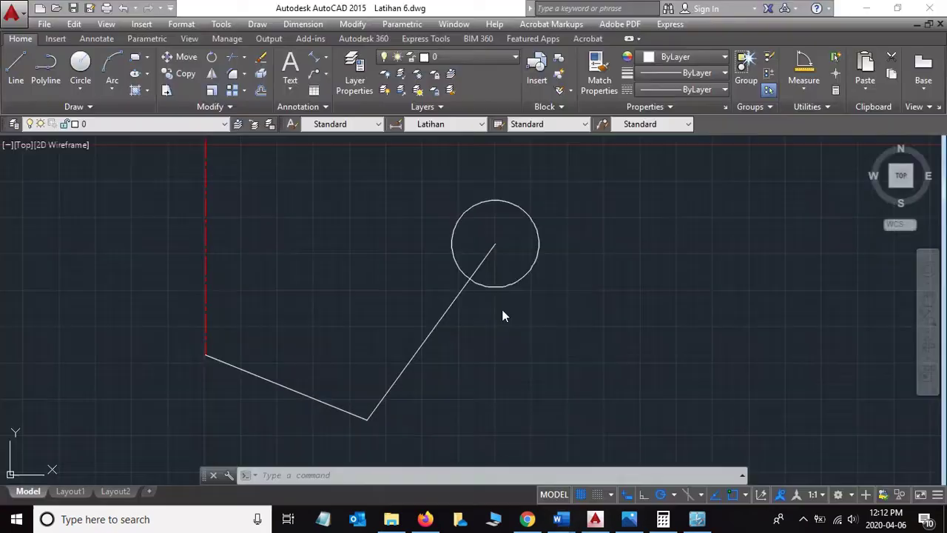
left_click(205, 224)
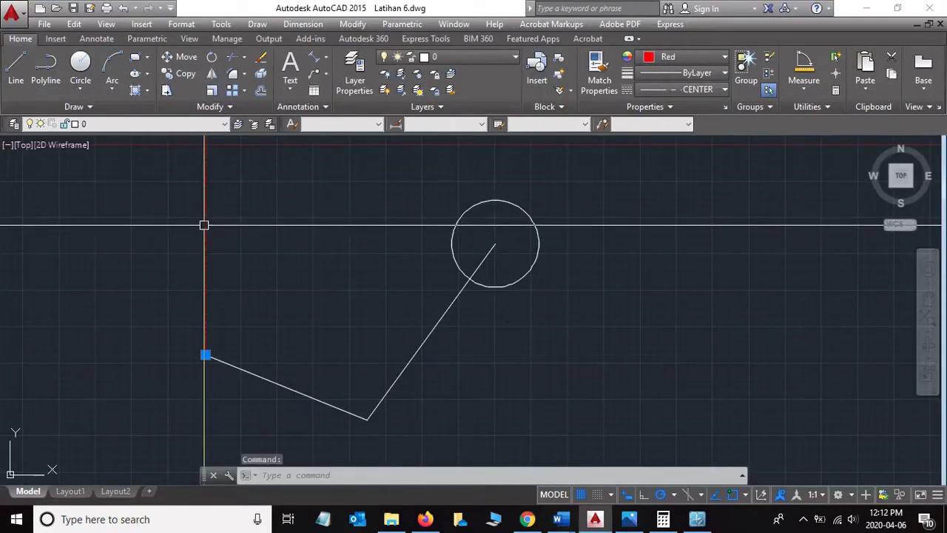
key("Delete")
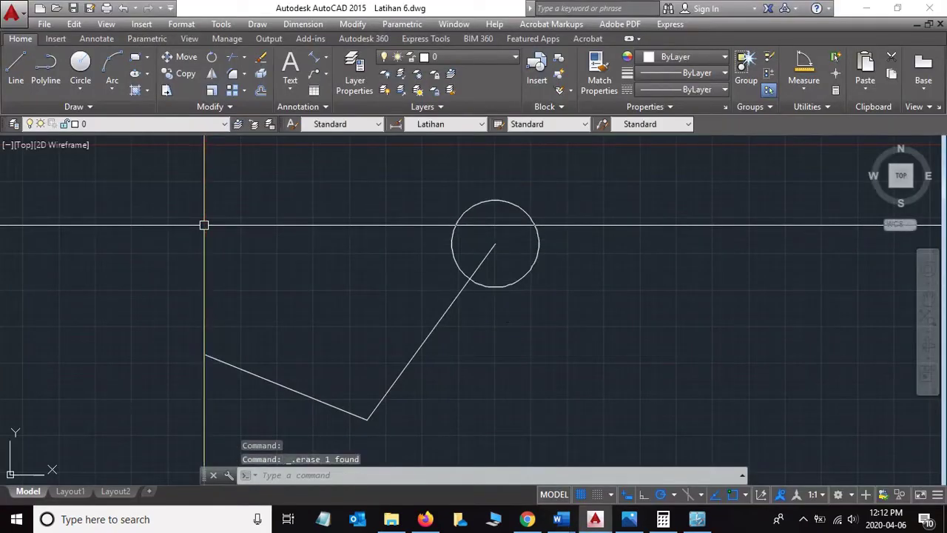
- Mirror the arm with its circle across a 45° axis, keeping the original
left_click(178, 154)
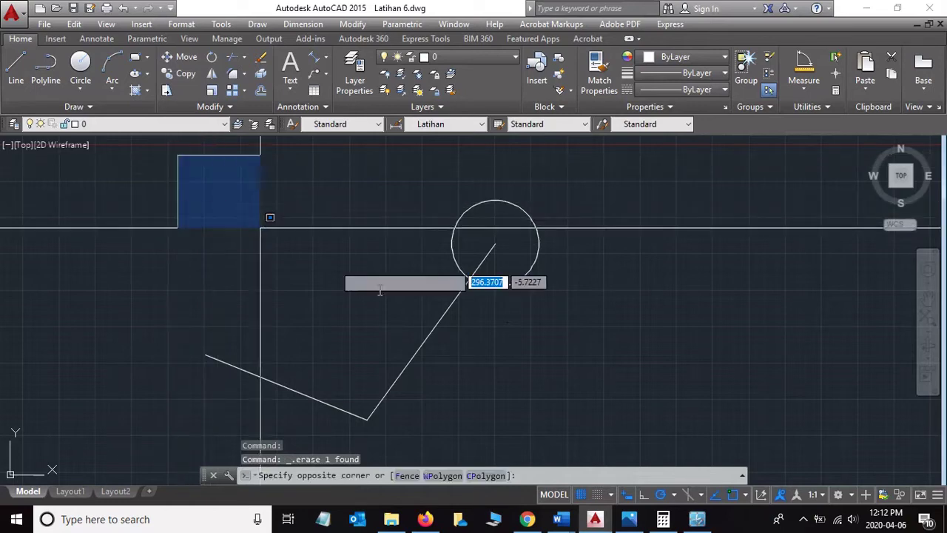
left_click(598, 416)
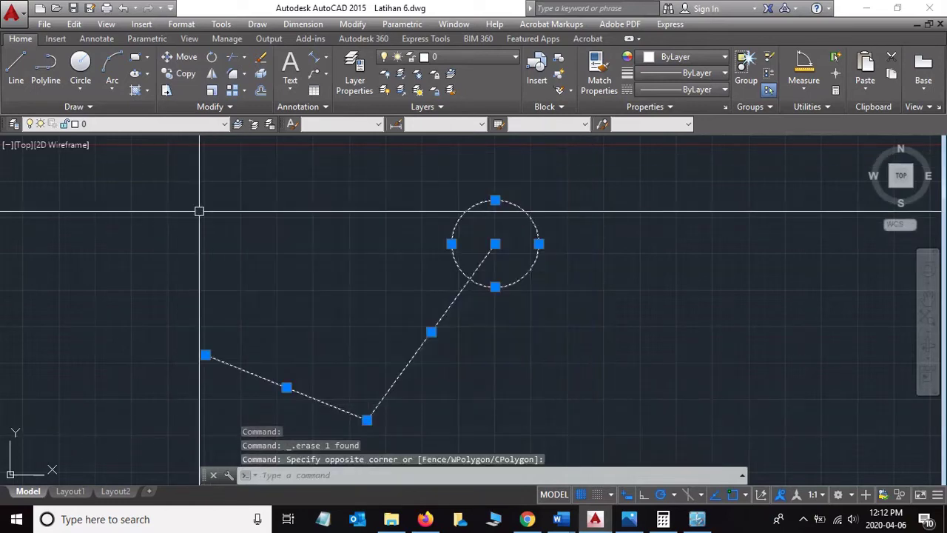
left_click(212, 74)
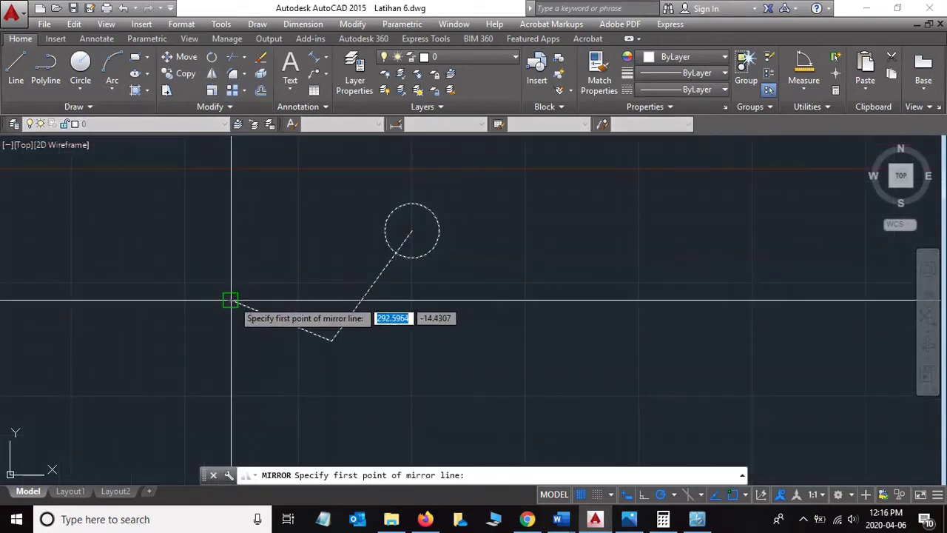
left_click(231, 300)
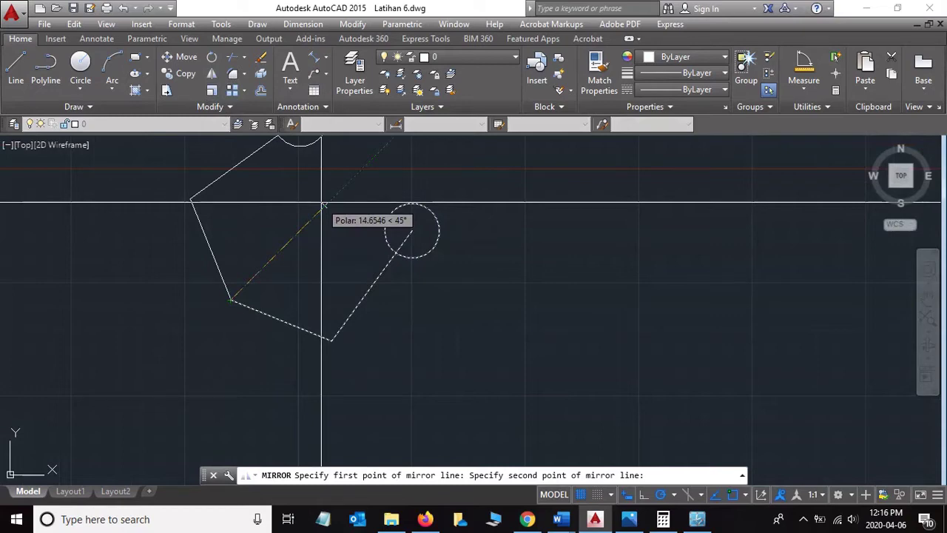
left_click(321, 201)
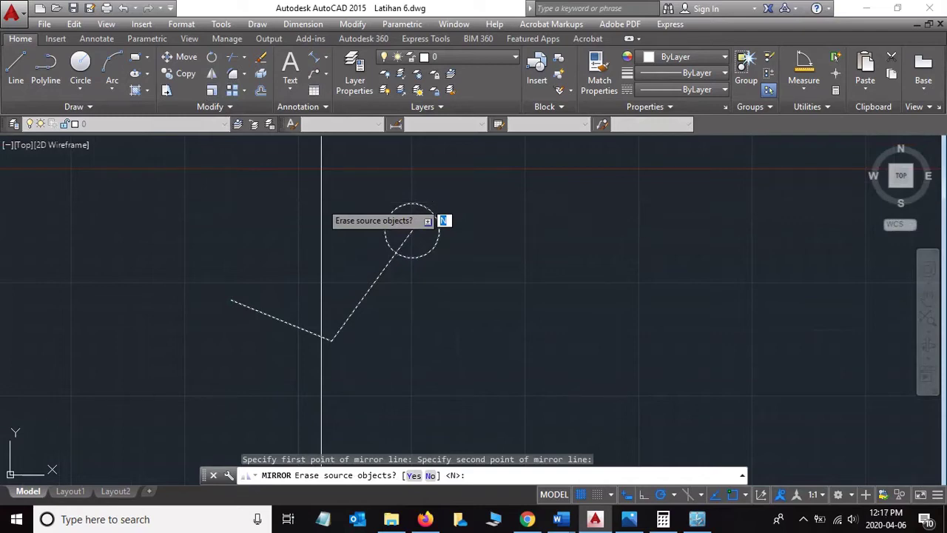
key("Return")
scroll(321, 201, "down", 4)
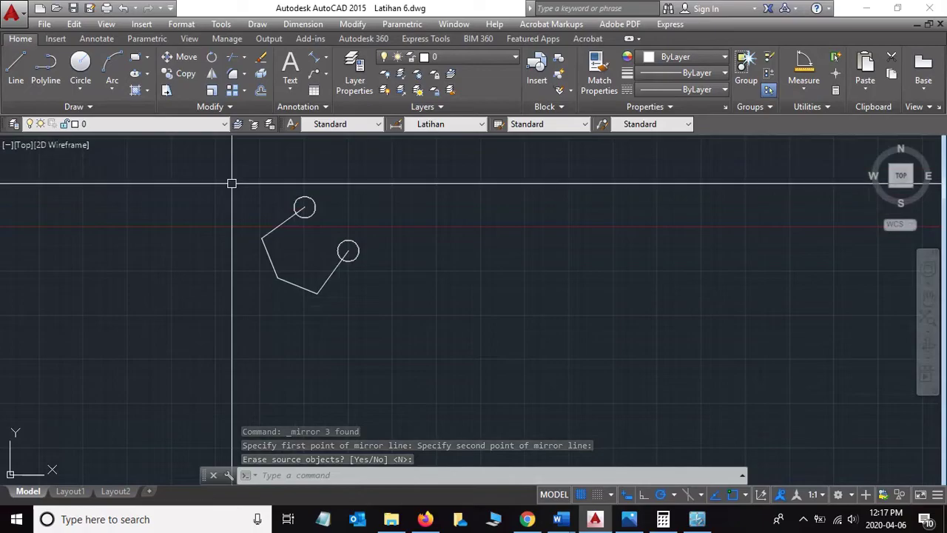
- Switch to the Word tutorial and scroll down to the next step
key("alt+Tab")
scroll(469, 317, "down", 4)
scroll(402, 354, "down", 3)
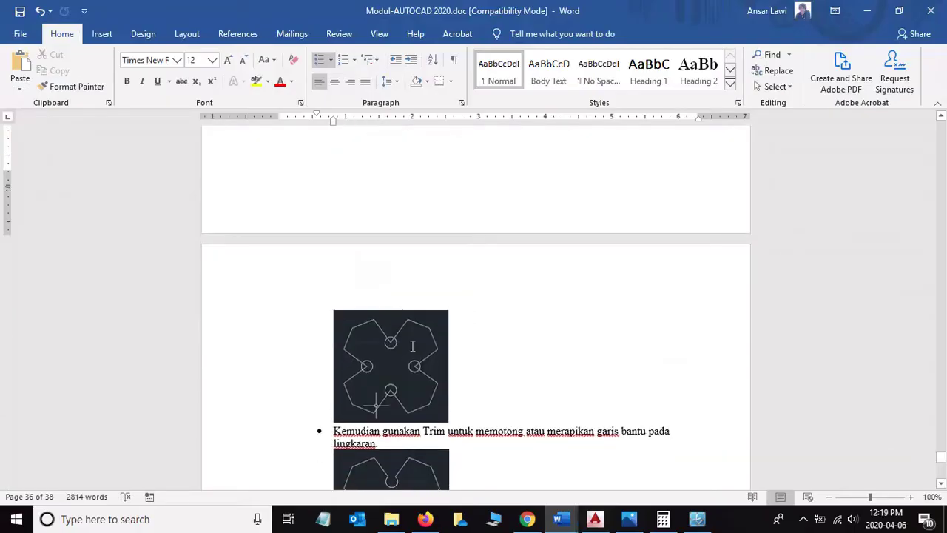
- Check the Word tutorial's four-circle cross picture and Trim step, then return to AutoCAD
scroll(447, 324, "down", 1)
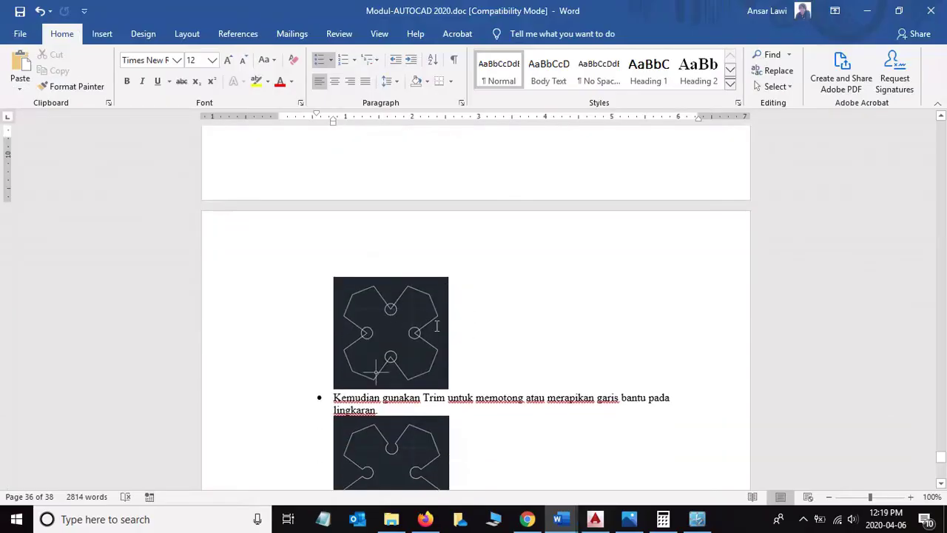
scroll(422, 324, "up", 5)
scroll(422, 324, "down", 4)
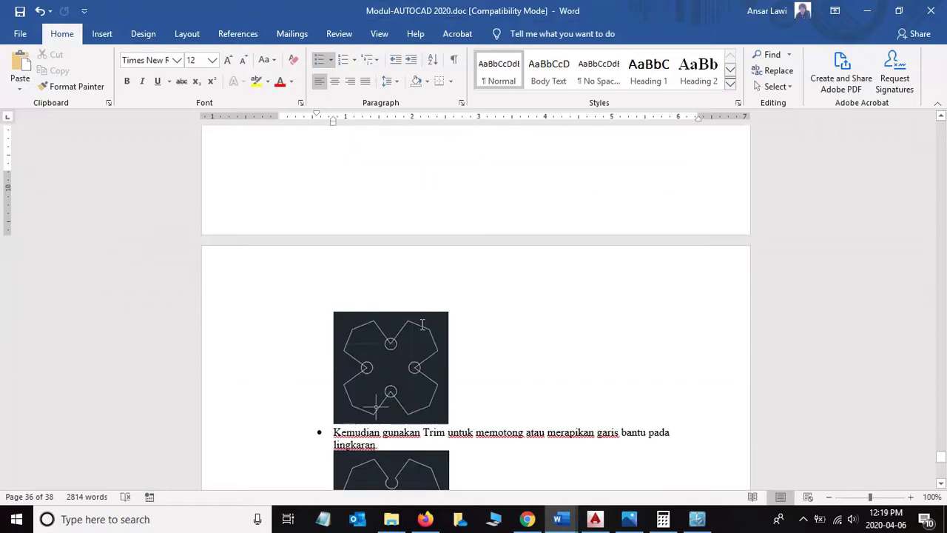
scroll(398, 338, "up", 1)
scroll(375, 397, "down", 1)
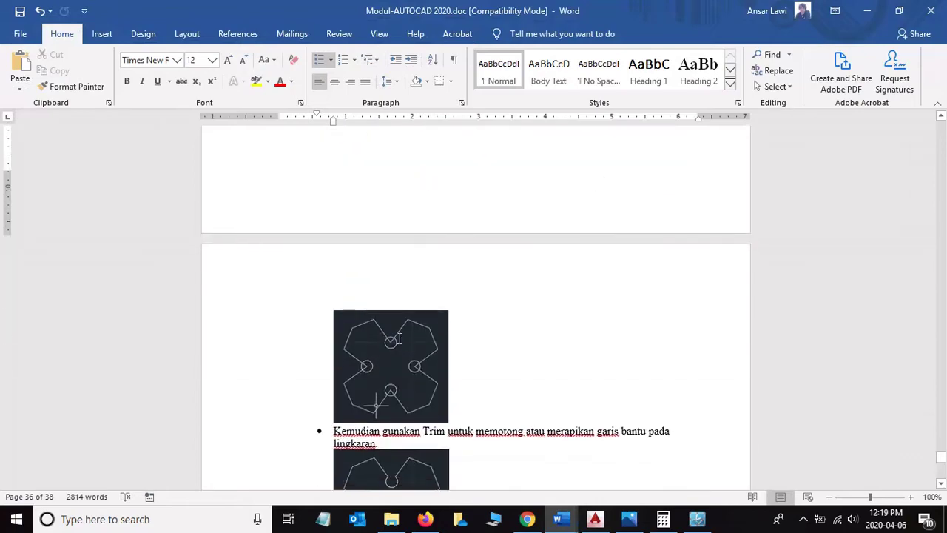
key("alt+Tab")
scroll(457, 267, "down", 2)
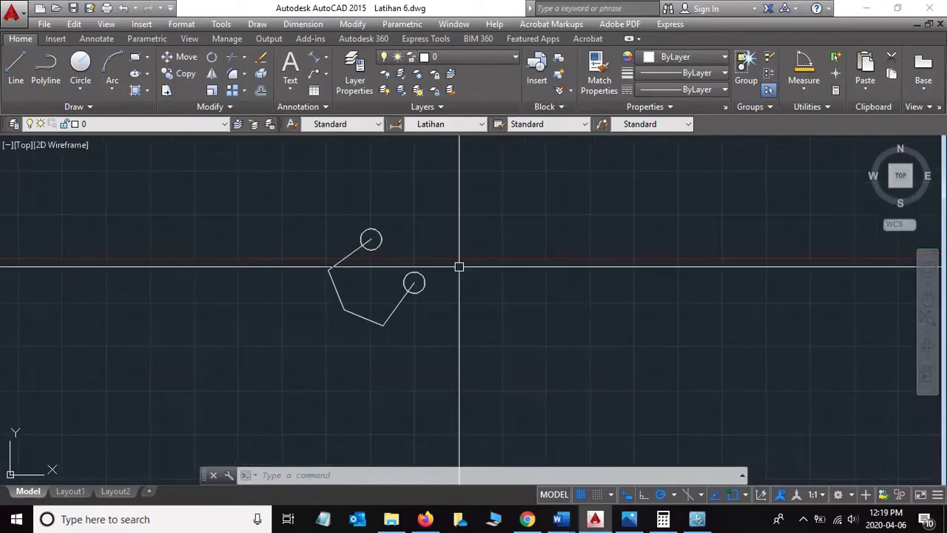
- Mirror the arm and circles across a vertical axis through the right circle's centre, keeping originals
left_click(256, 218)
left_click(478, 333)
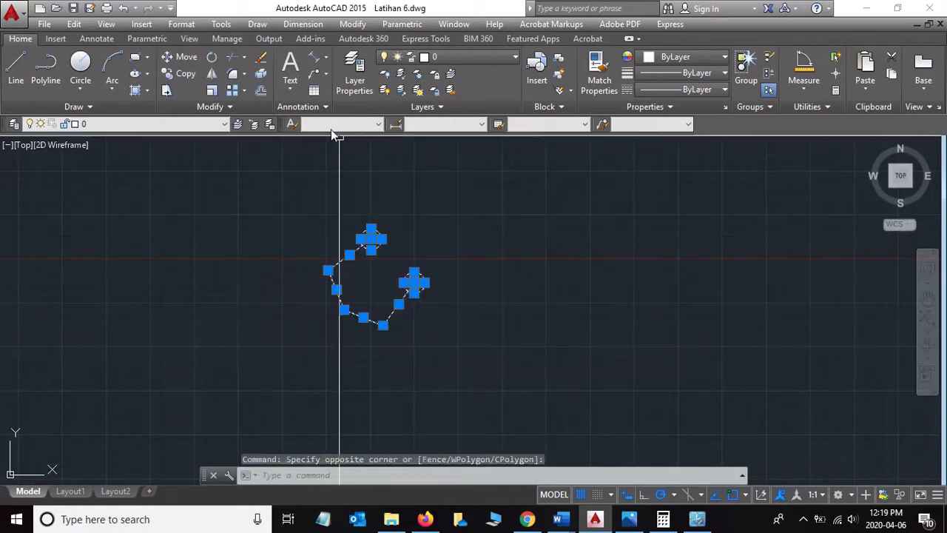
left_click(213, 74)
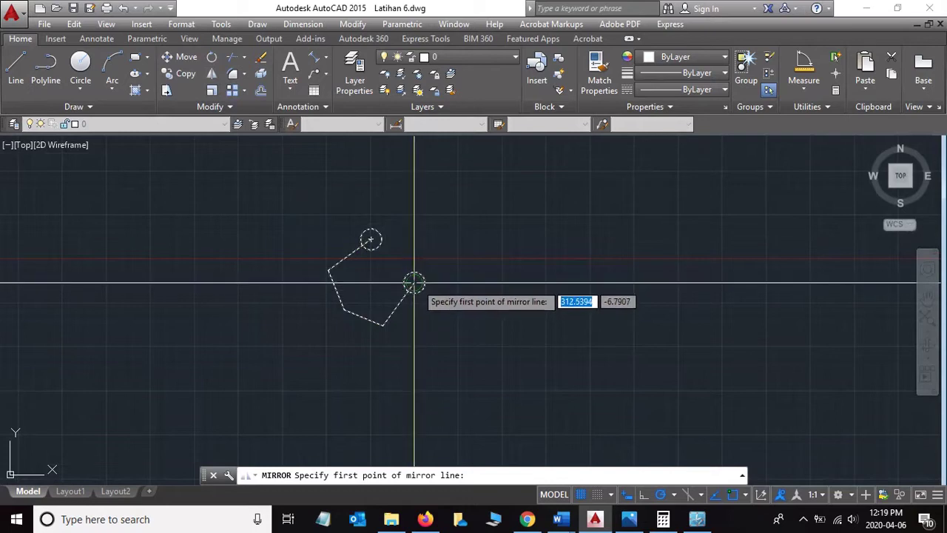
left_click(413, 282)
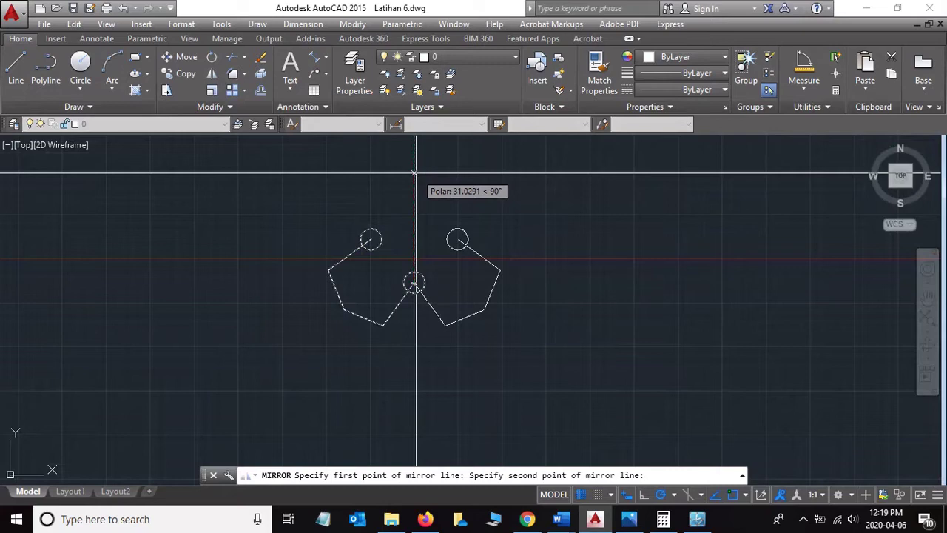
left_click(415, 172)
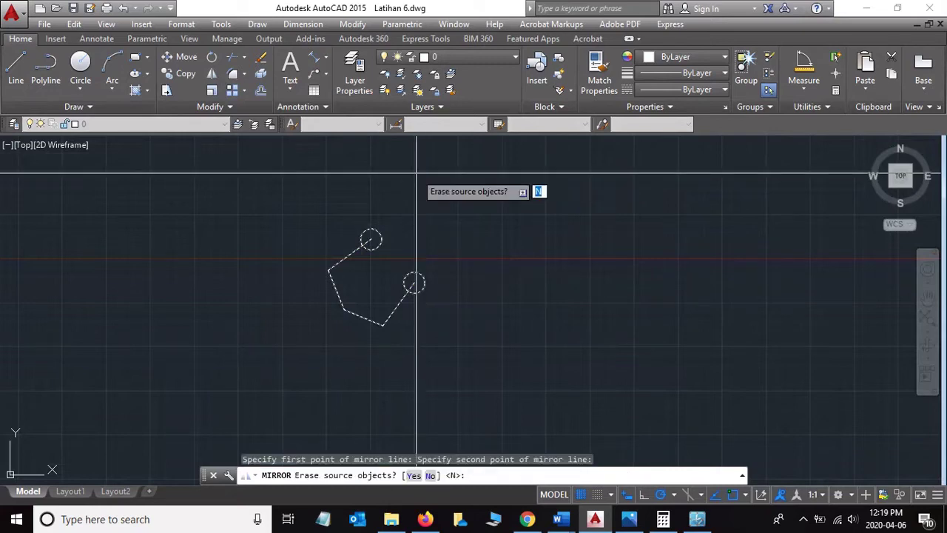
key("Return")
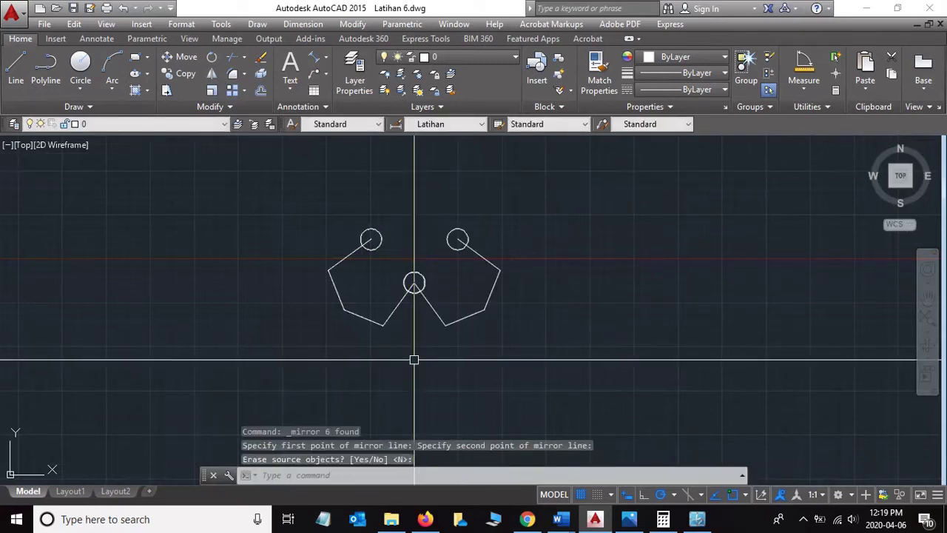
scroll(441, 259, "up", 5)
scroll(461, 186, "down", 2)
- Delete the duplicated middle circle, keeping one shared middle circle
key("Return")
left_click(441, 167)
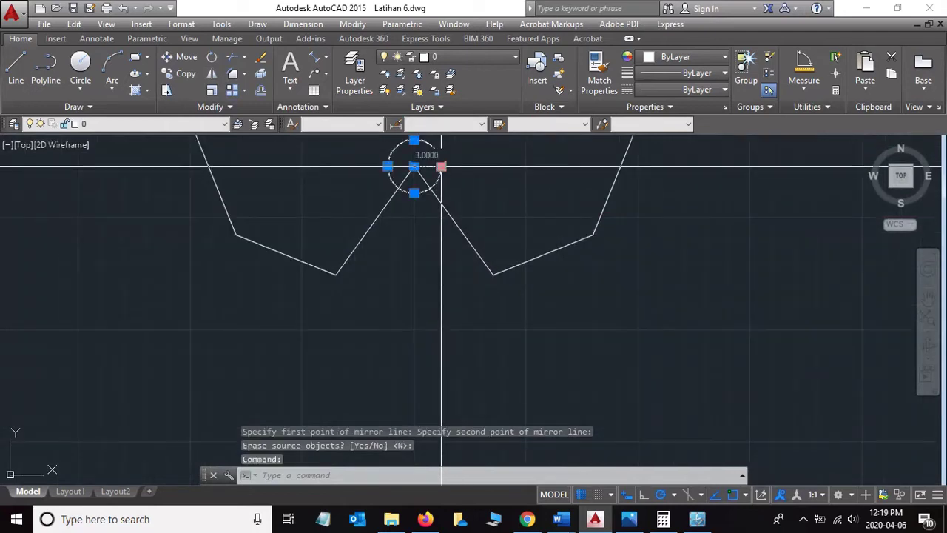
key("Delete")
scroll(474, 169, "down", 2)
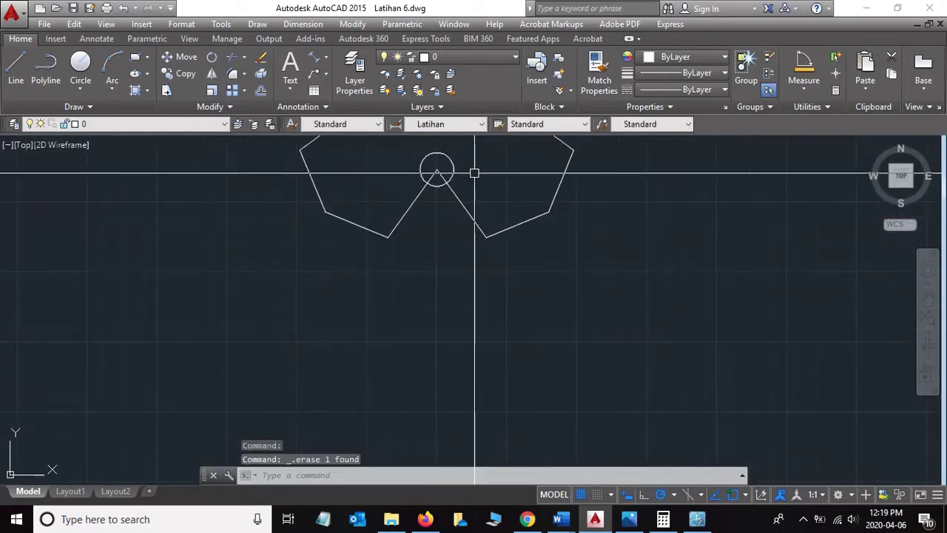
middle_click_drag(473, 169, 495, 296)
left_click(455, 272)
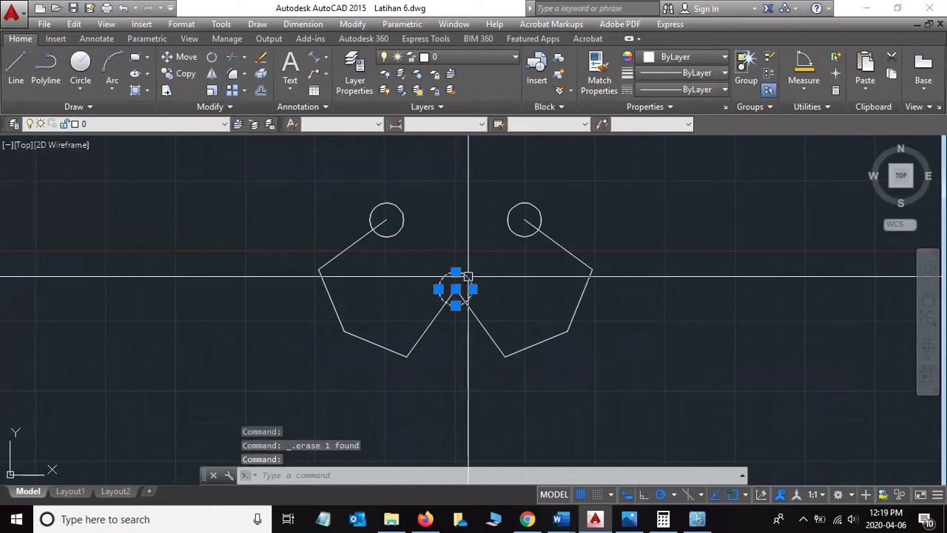
key("Delete")
key("ctrl+z")
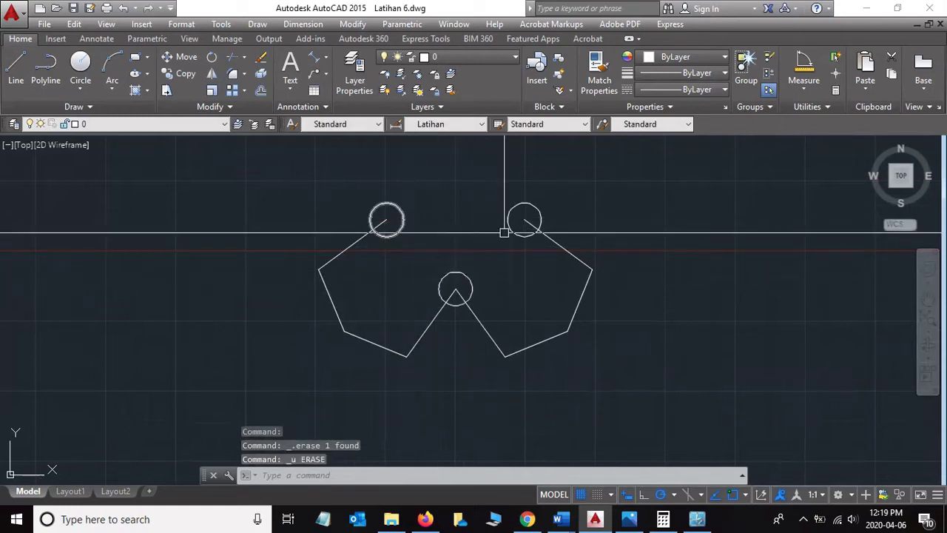
scroll(563, 274, "down", 2)
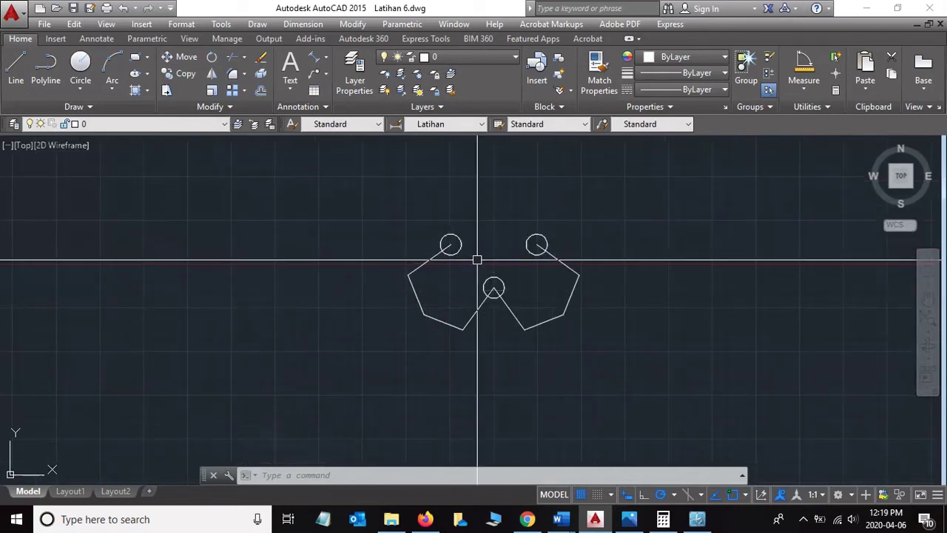
- Mirror the whole shape across the axis through the left and right circle centres, keeping the originals
left_click(377, 194)
left_click(596, 345)
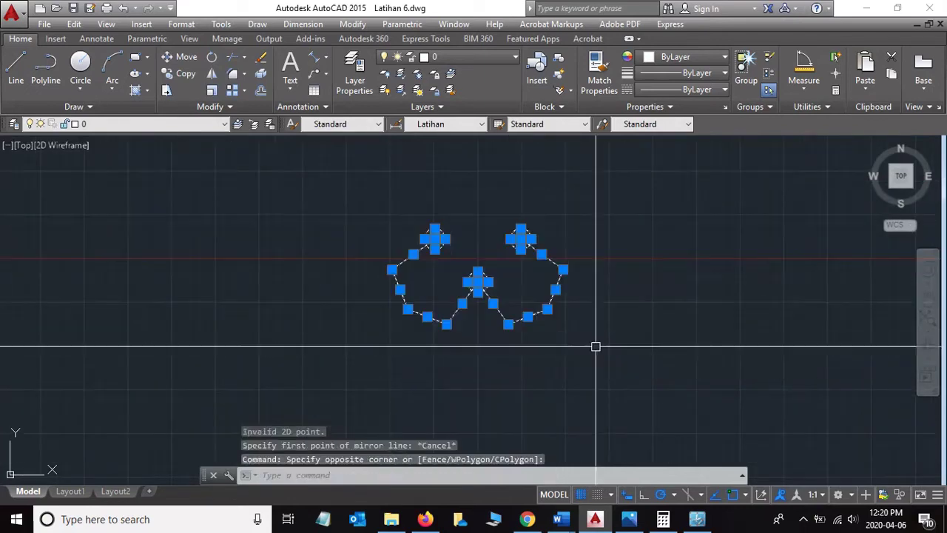
left_click(214, 74)
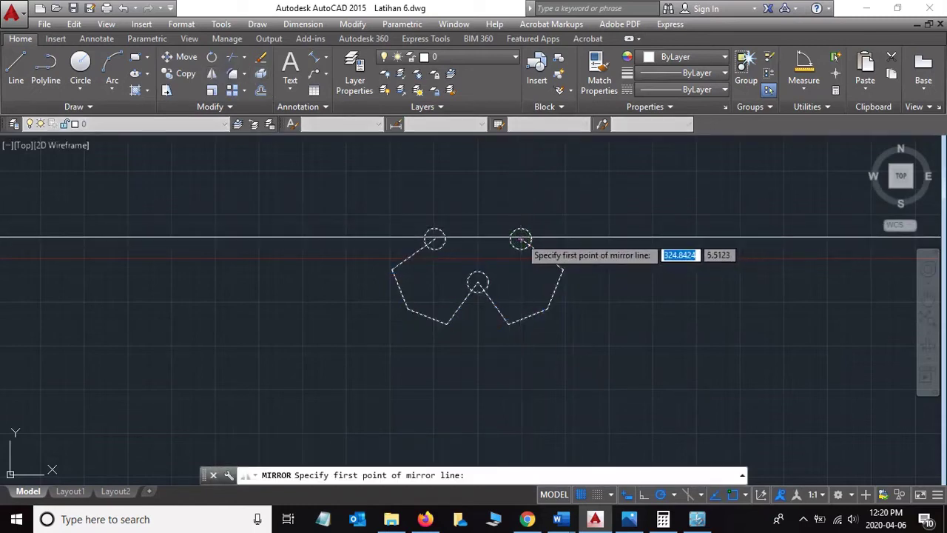
left_click(434, 239)
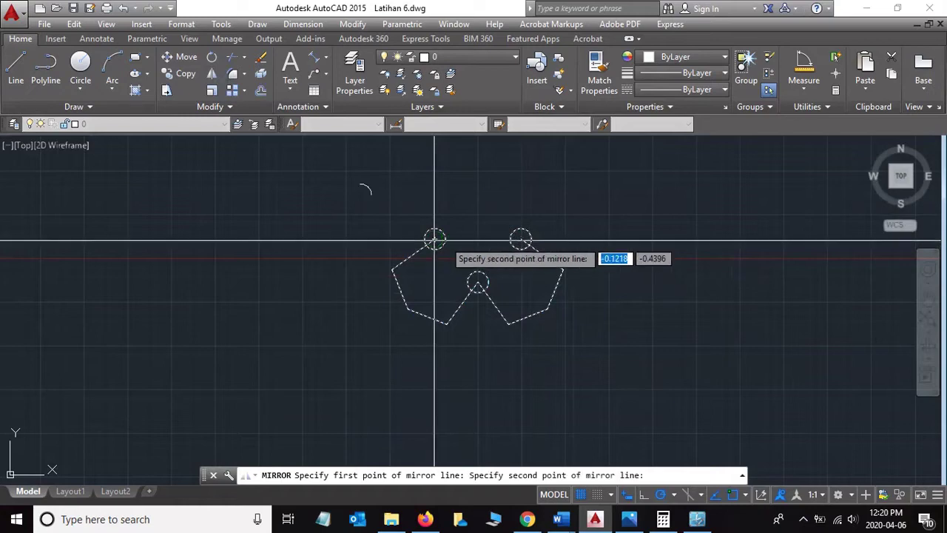
left_click(521, 239)
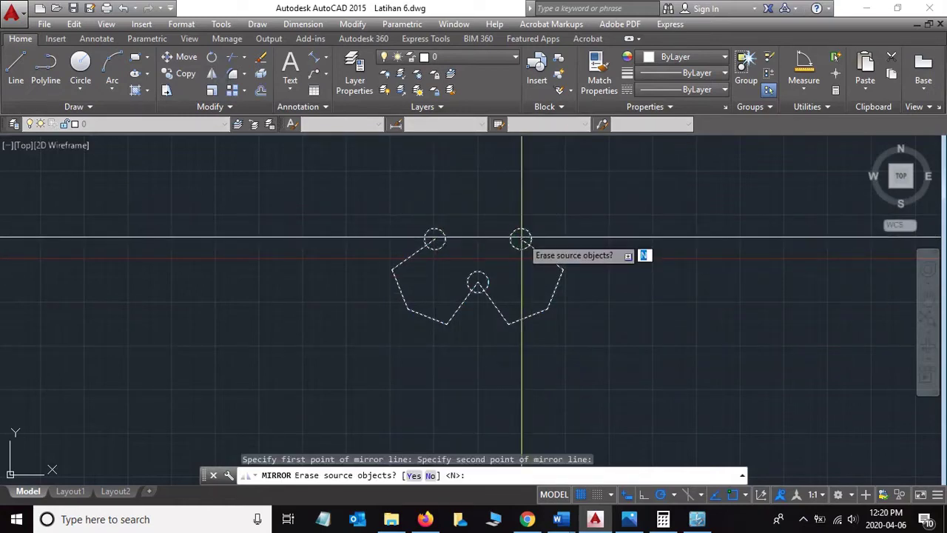
key("Return")
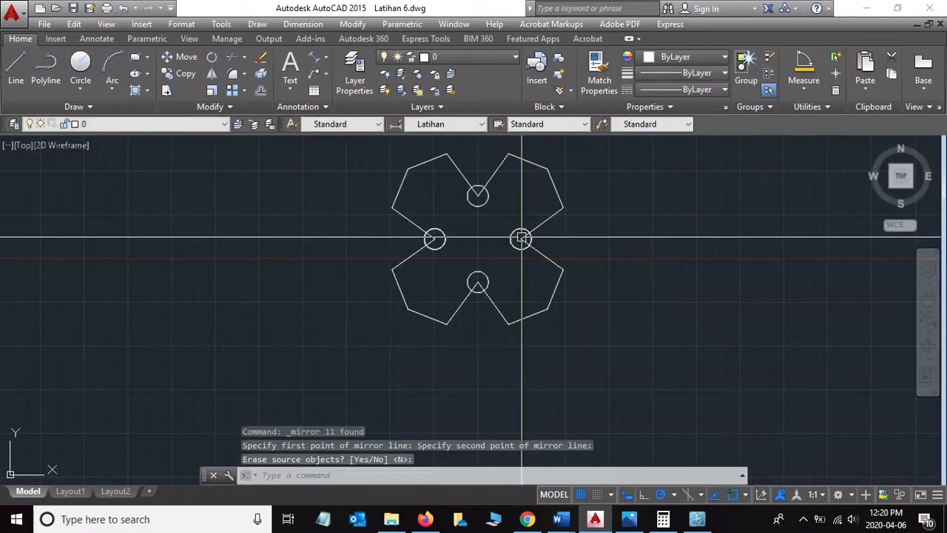
scroll(561, 269, "up", 4)
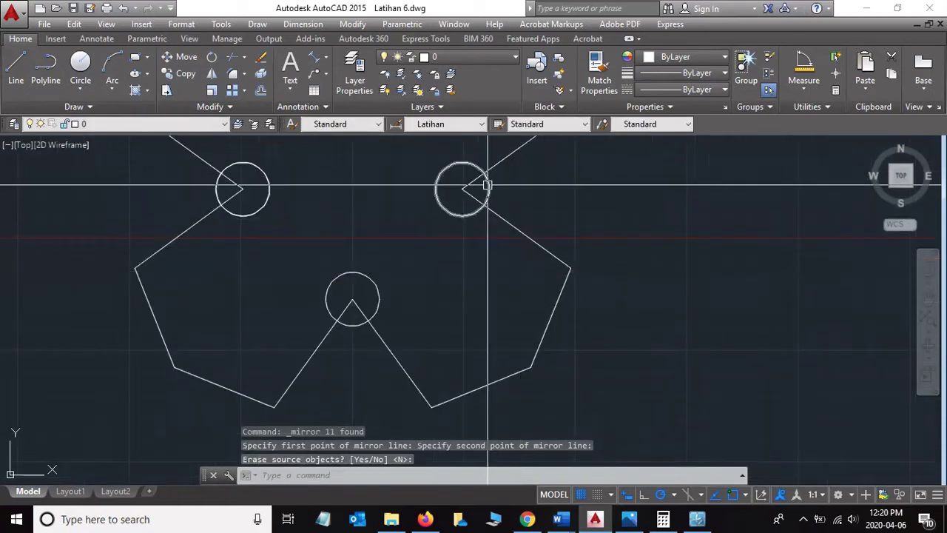
- Delete the extra small circle and re-centre the view on the four-lobed cross
left_click(485, 175)
key("Delete")
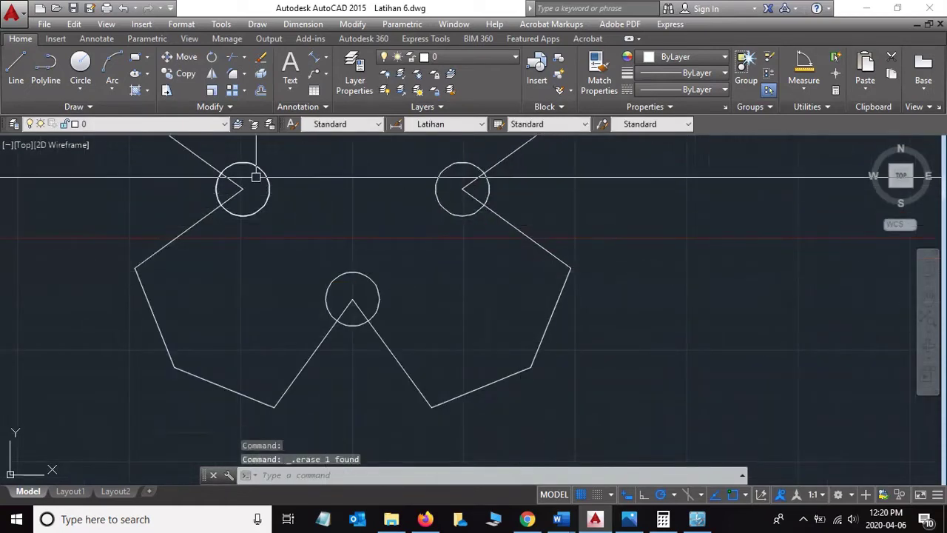
left_click(265, 173)
key("Escape")
scroll(406, 211, "down", 8)
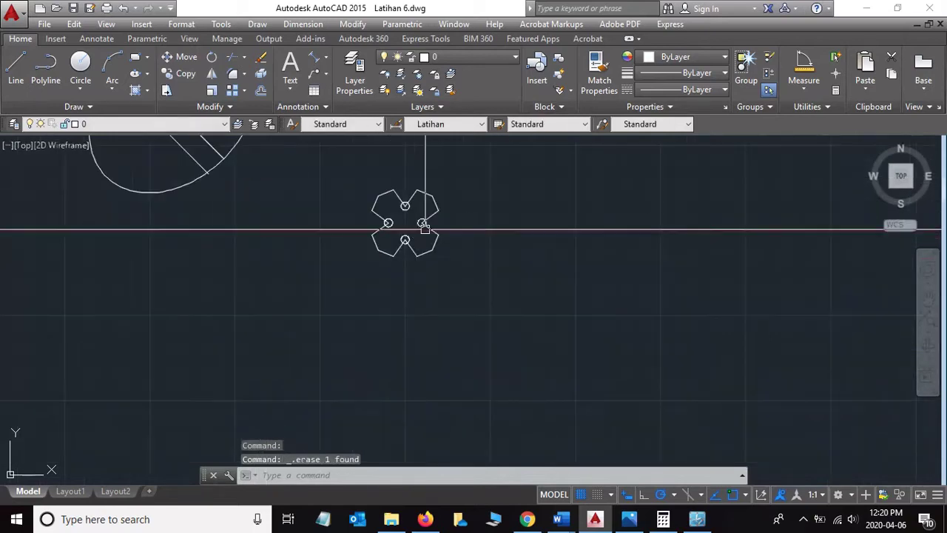
scroll(406, 228, "up", 2)
middle_click_drag(464, 222, 545, 302)
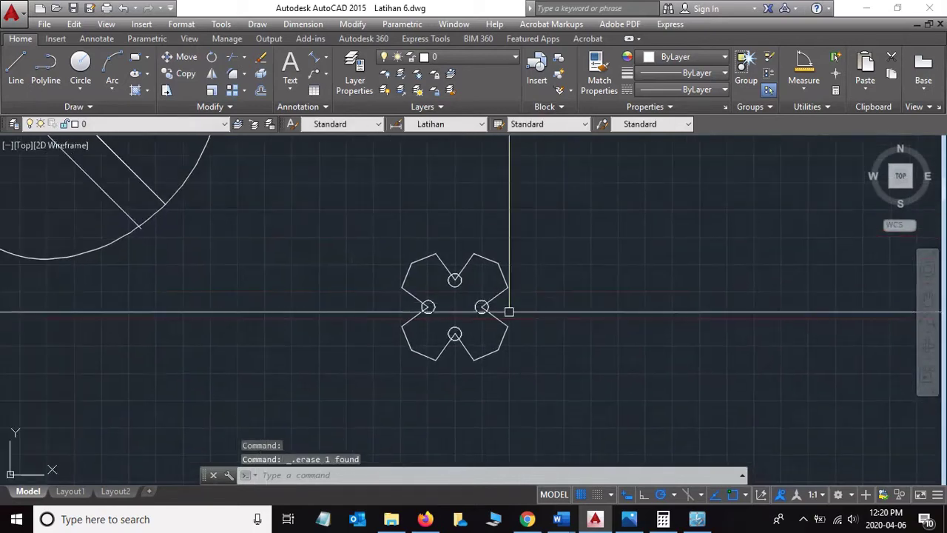
scroll(507, 311, "up", 2)
scroll(522, 304, "up", 2)
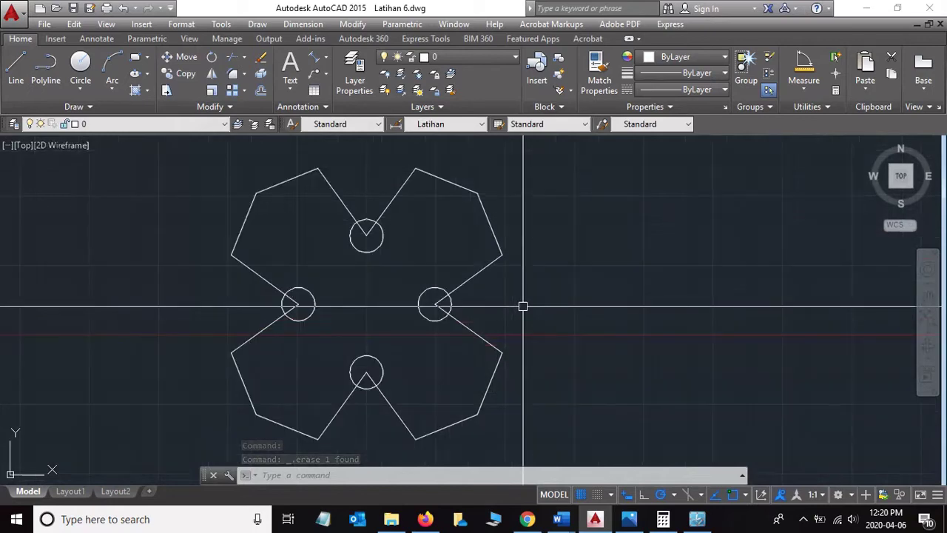
scroll(554, 287, "down", 2)
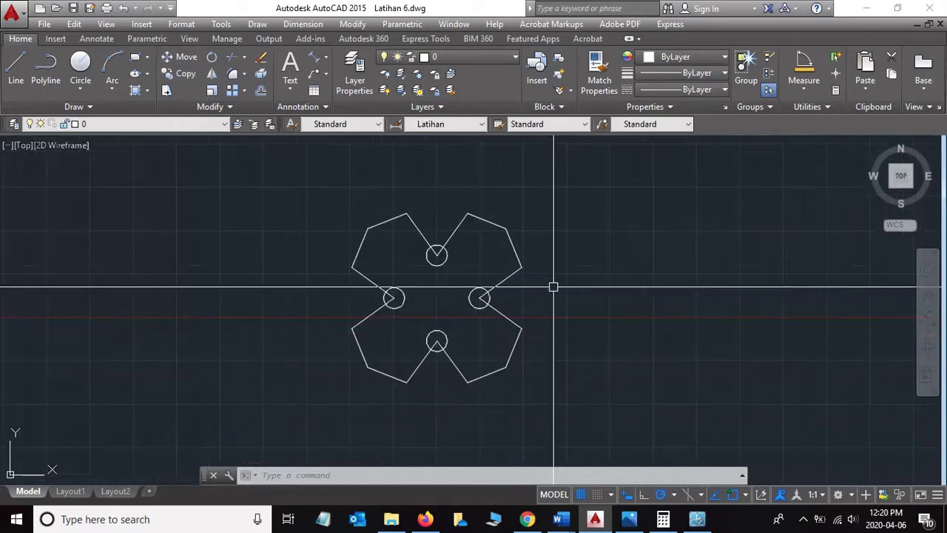
middle_click_drag(553, 287, 644, 269)
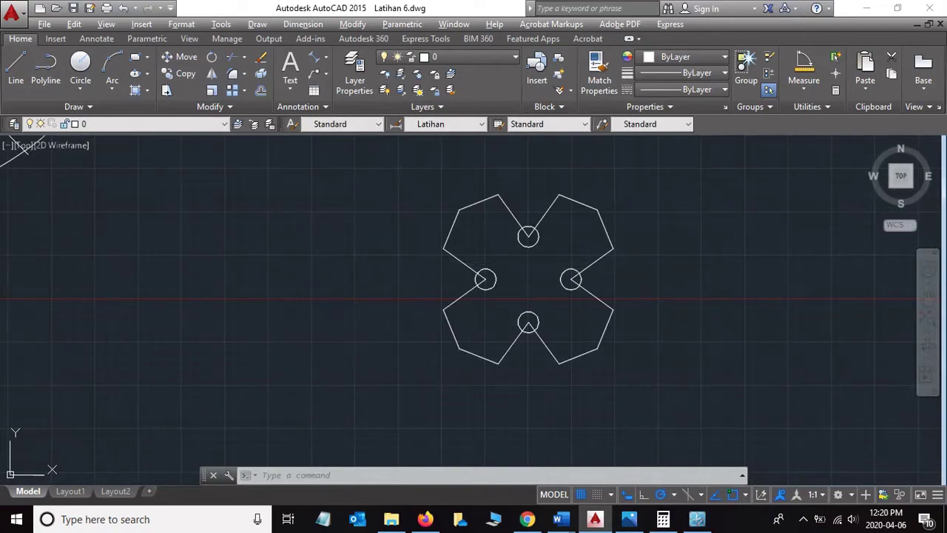
- Compare the drawing with the Trim step in the Word tutorial
key("alt+Tab")
scroll(563, 271, "down", 3)
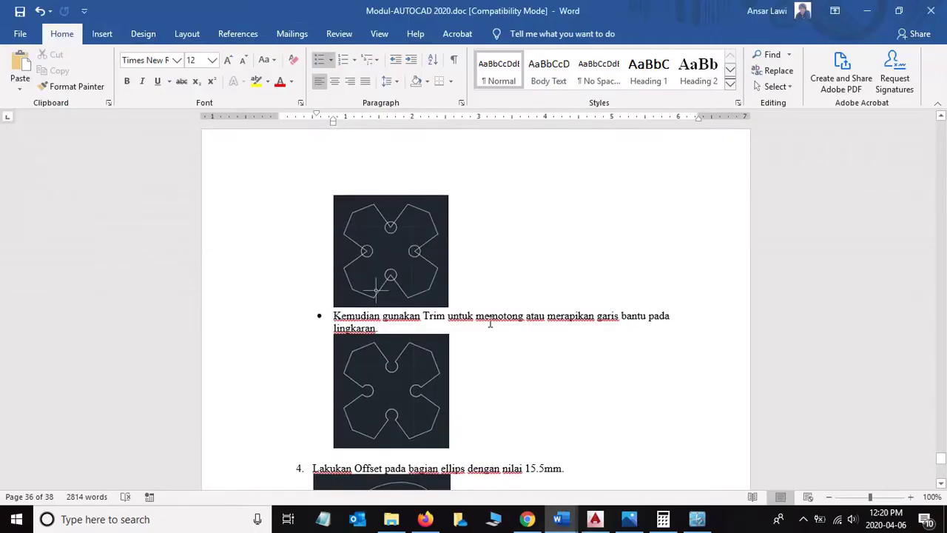
scroll(459, 302, "down", 1)
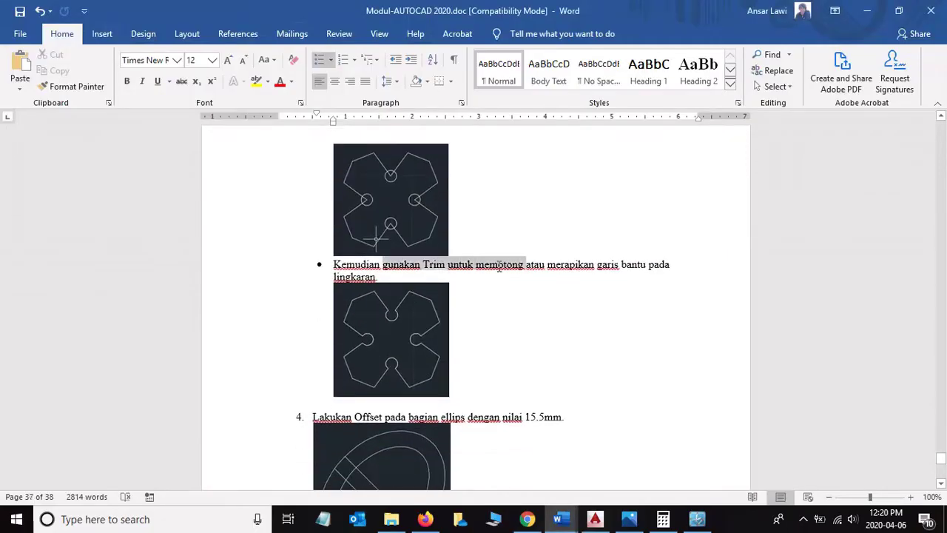
- Select the whole cross figure and zoom in on one circle notch
key("alt+Tab")
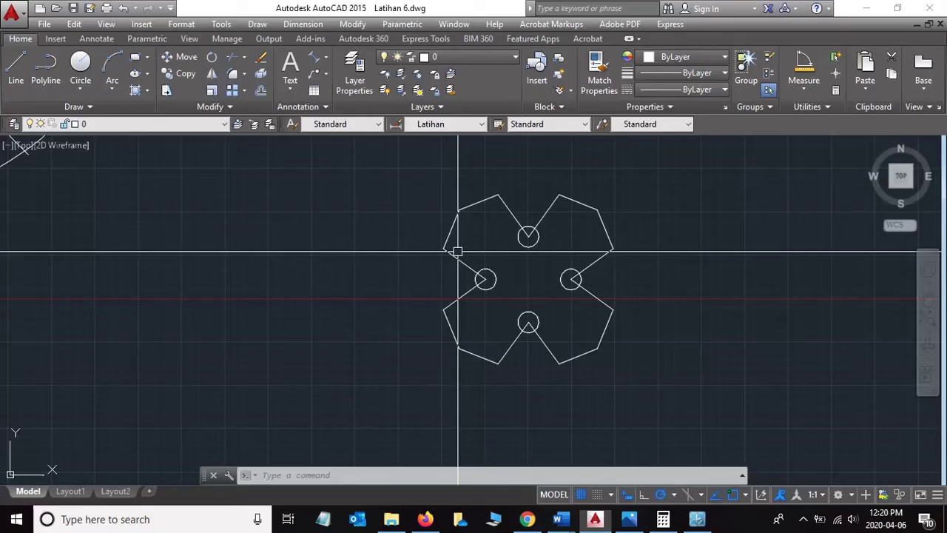
left_click(400, 164)
left_click(677, 398)
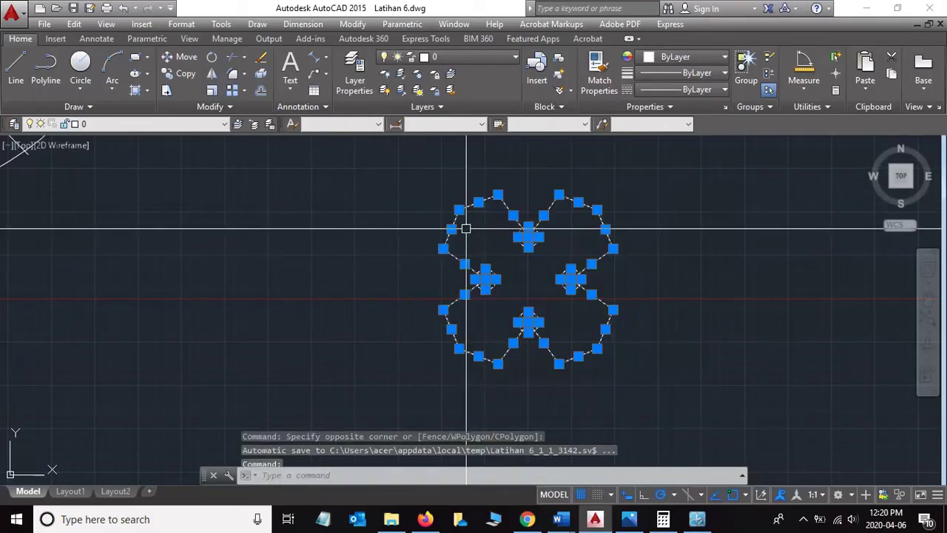
scroll(550, 201, "up", 4)
scroll(529, 211, "up", 2)
middle_click_drag(529, 212, 569, 254)
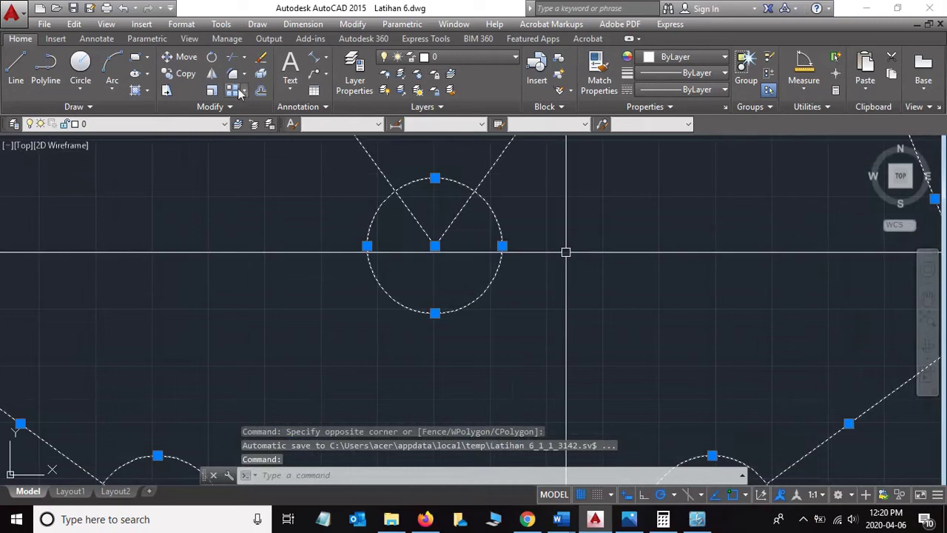
- Trim the line stubs inside the first circle notches
left_click(232, 57)
left_click(470, 189)
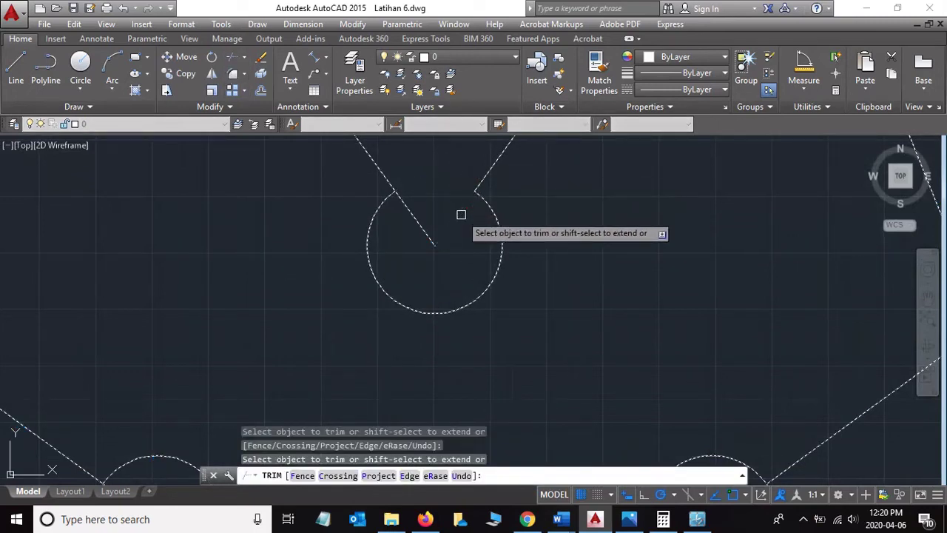
scroll(444, 280, "down", 5)
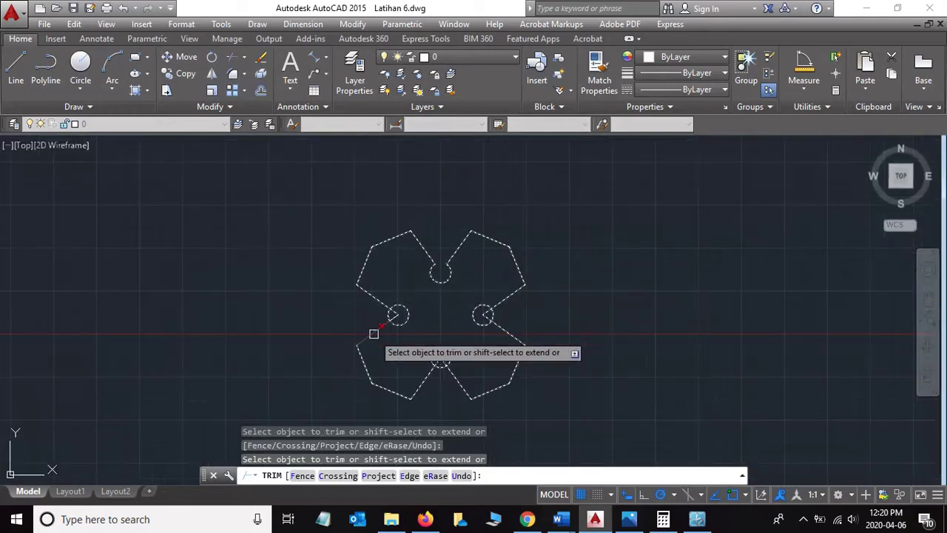
scroll(374, 334, "up", 6)
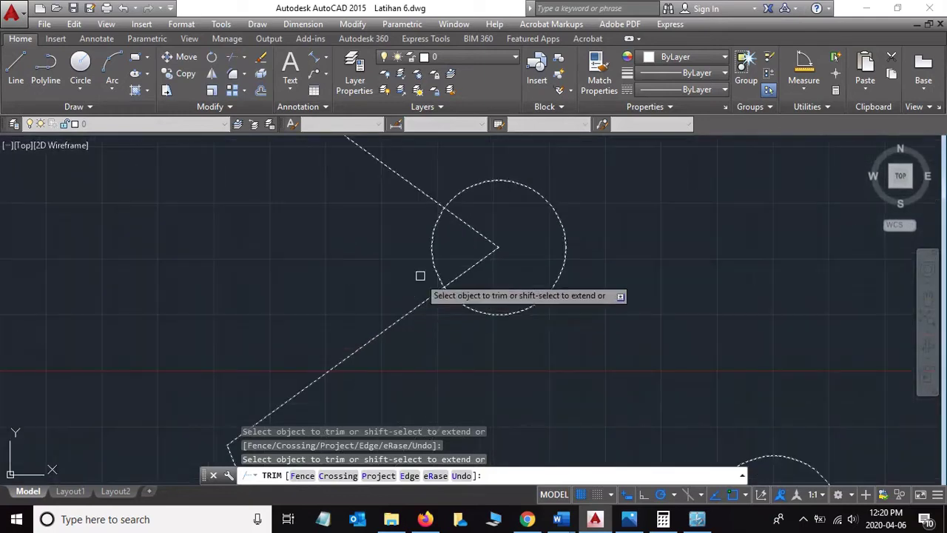
left_click(487, 253)
left_click(482, 256)
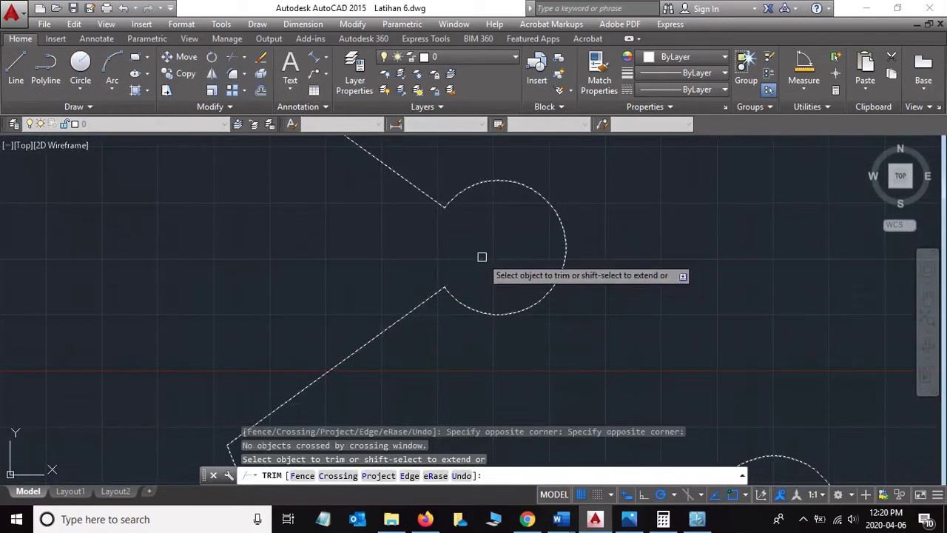
scroll(533, 281, "down", 2)
scroll(592, 308, "down", 3)
scroll(529, 297, "up", 3)
scroll(529, 297, "up", 2)
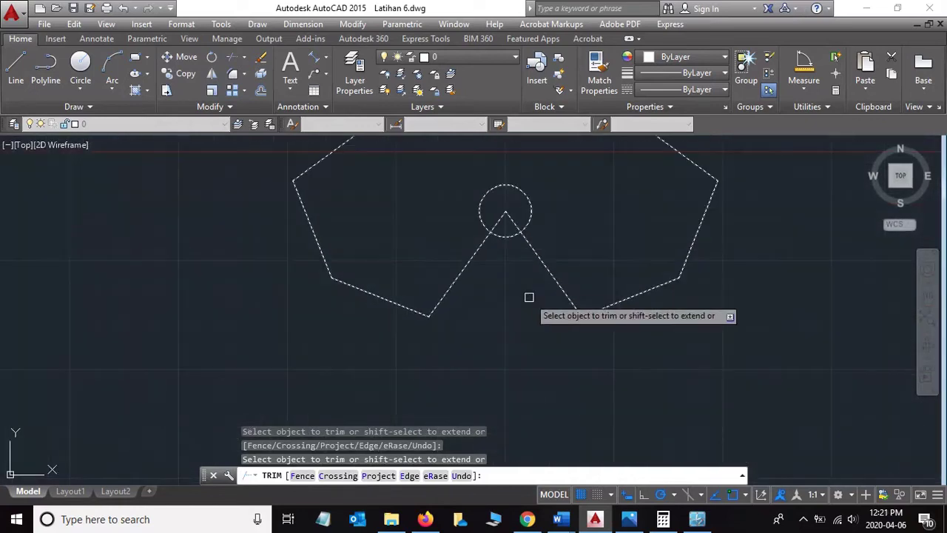
- Trim the segments inside the top and right circles, then finish trimming
left_click(515, 296)
left_click(501, 212)
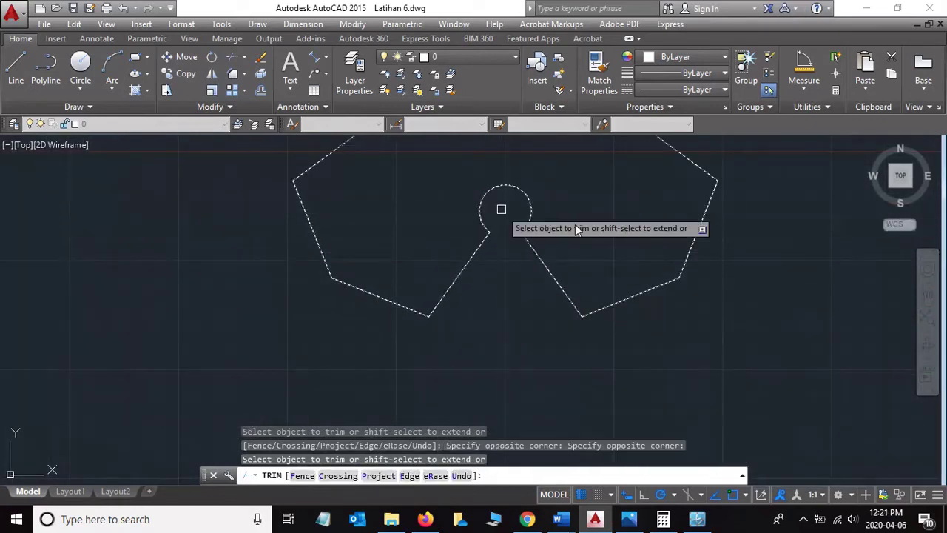
middle_click_drag(588, 218, 443, 362)
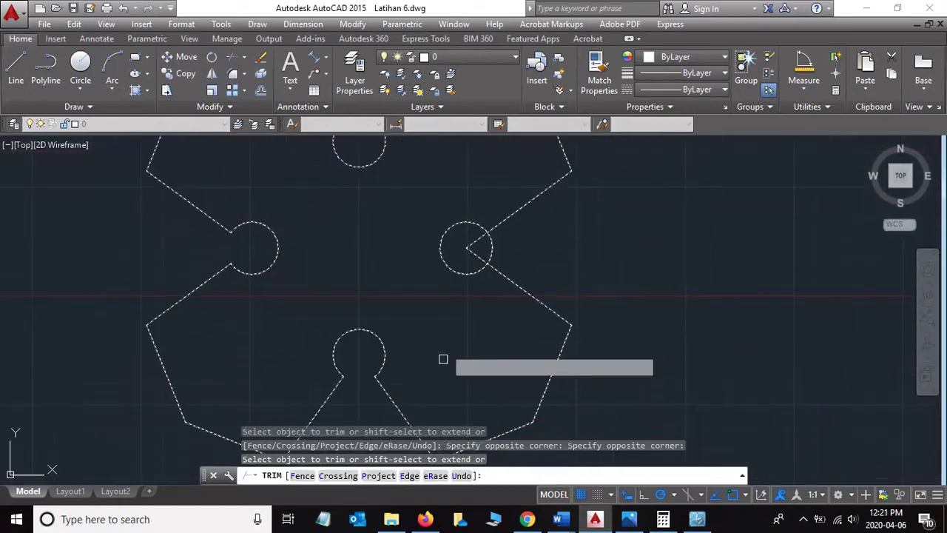
left_click(522, 260)
left_click(452, 244)
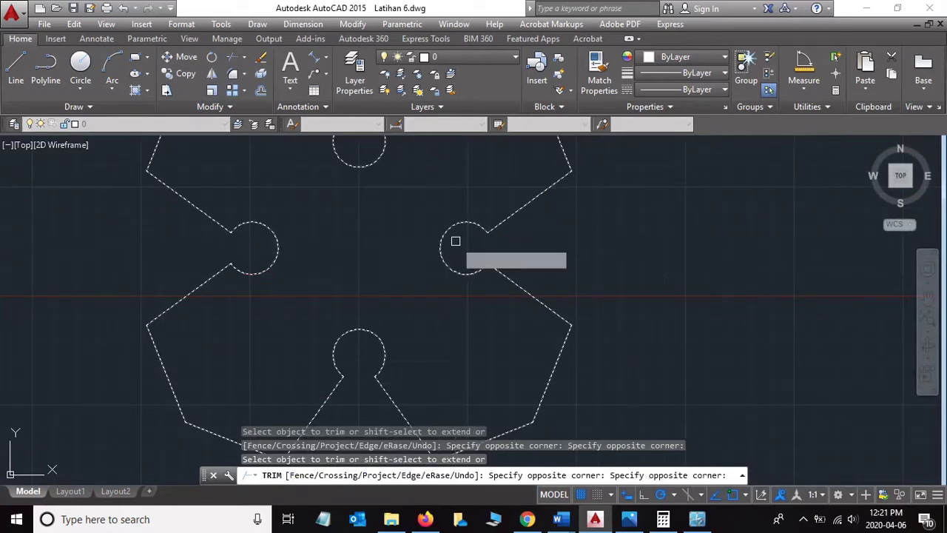
scroll(534, 274, "down", 3)
key("Escape")
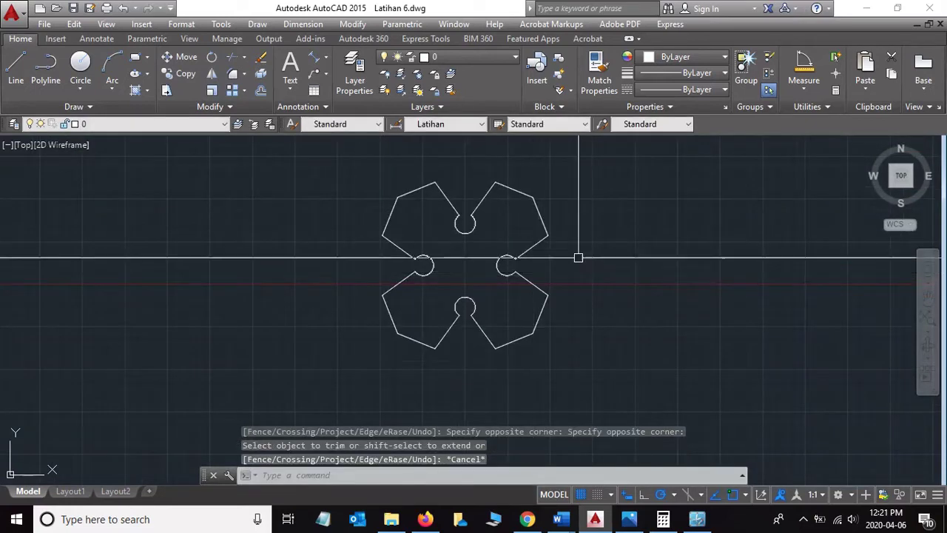
scroll(581, 256, "down", 5)
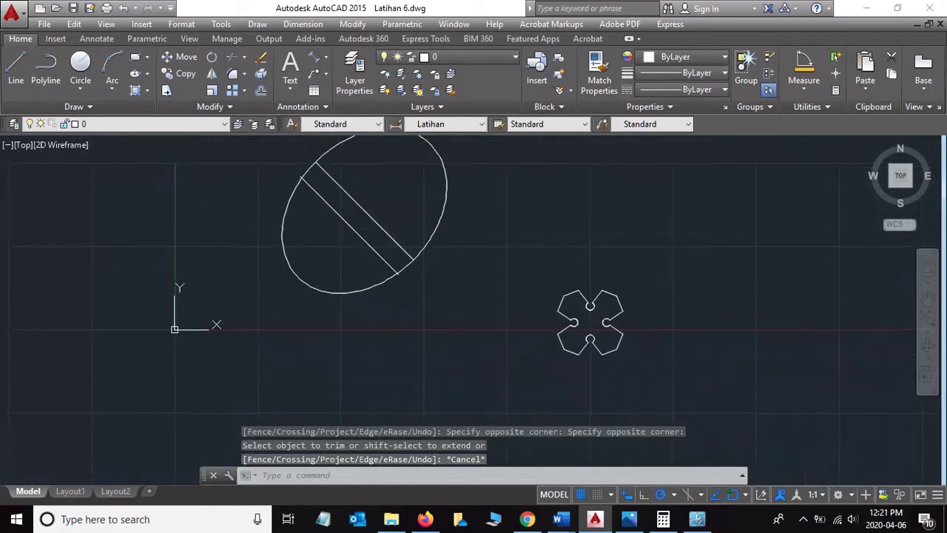
middle_click_drag(586, 214, 609, 258)
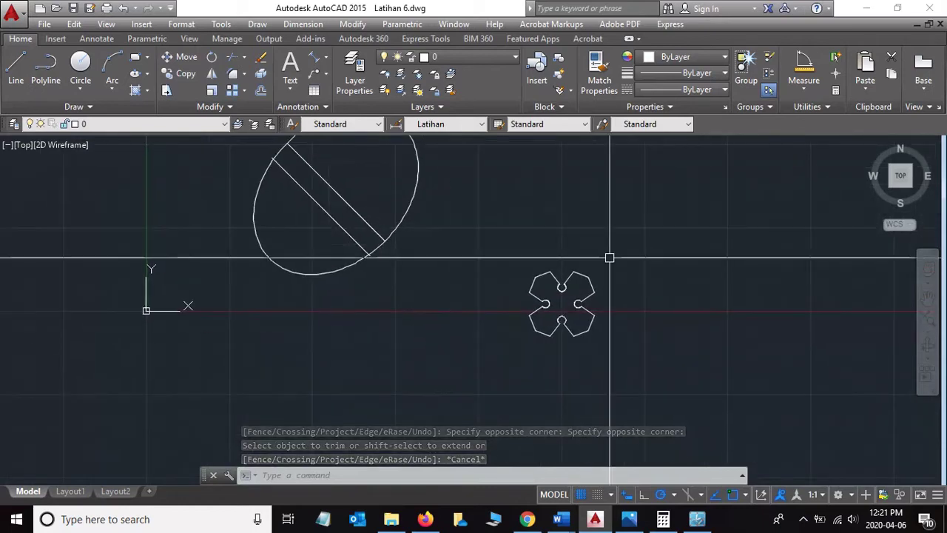
- Read step 4 in the Word tutorial: offset the ellipse by 15.5mm
key("alt+Tab")
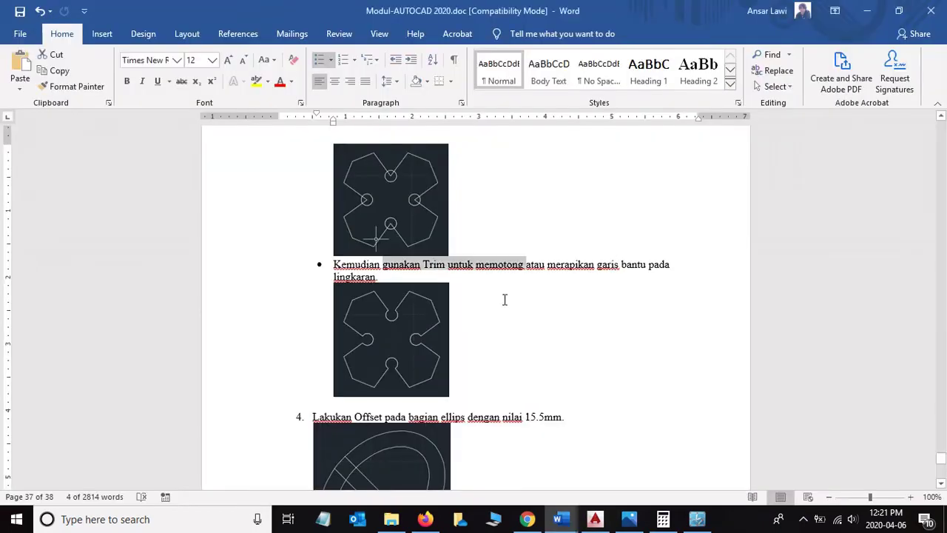
scroll(492, 299, "down", 3)
scroll(474, 311, "up", 1)
scroll(455, 326, "down", 3)
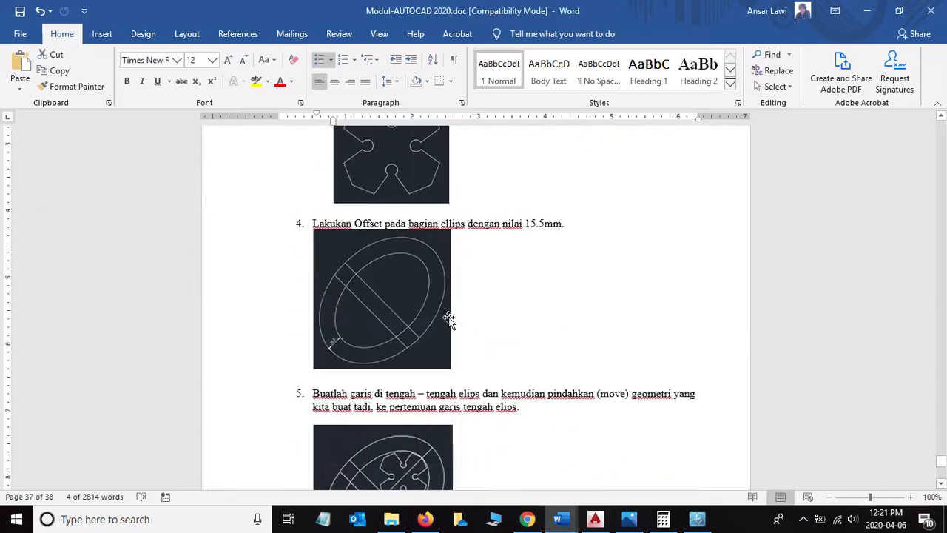
triple_click(358, 220)
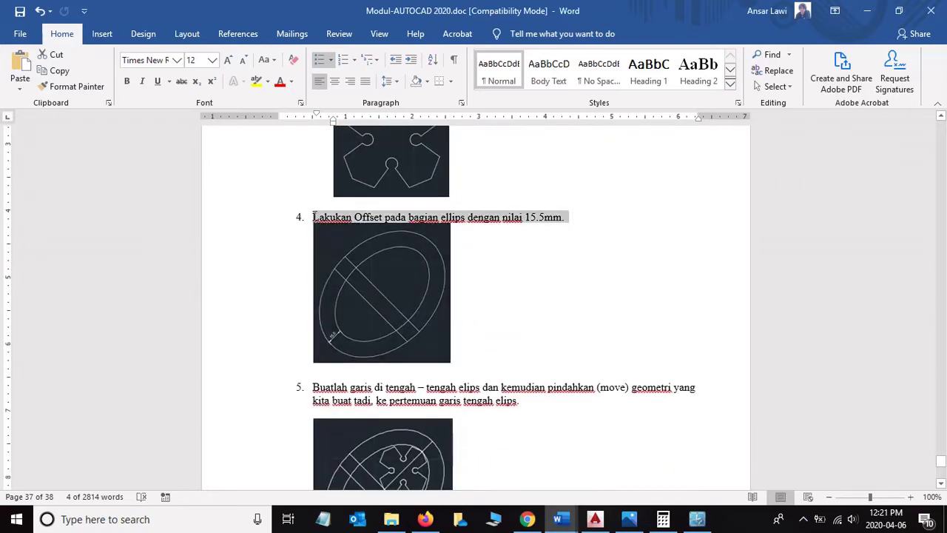
left_click(549, 226)
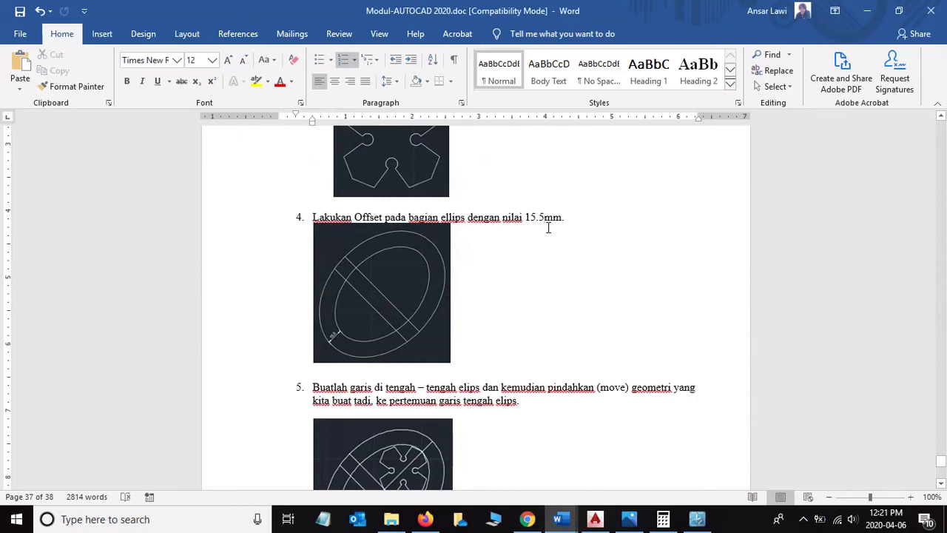
- Back in AutoCAD, select the ellipse and start the Offset command
key("alt+Tab")
scroll(423, 205, "up", 4)
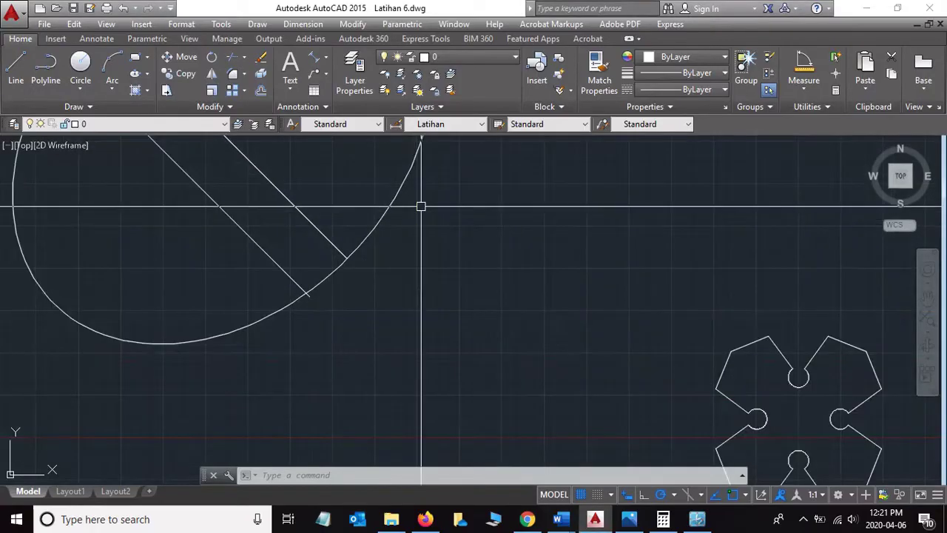
scroll(423, 205, "down", 4)
middle_click_drag(417, 149, 434, 211)
left_click(427, 175)
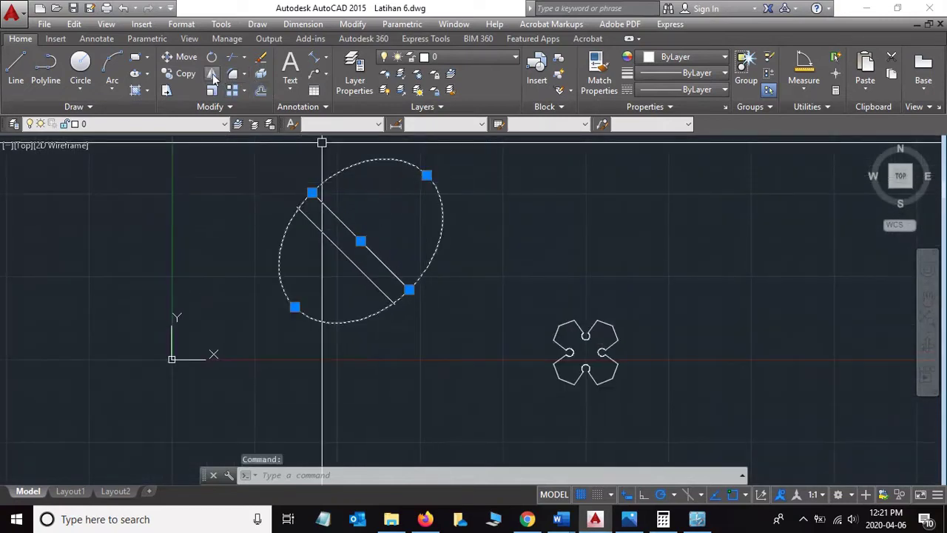
left_click(261, 92)
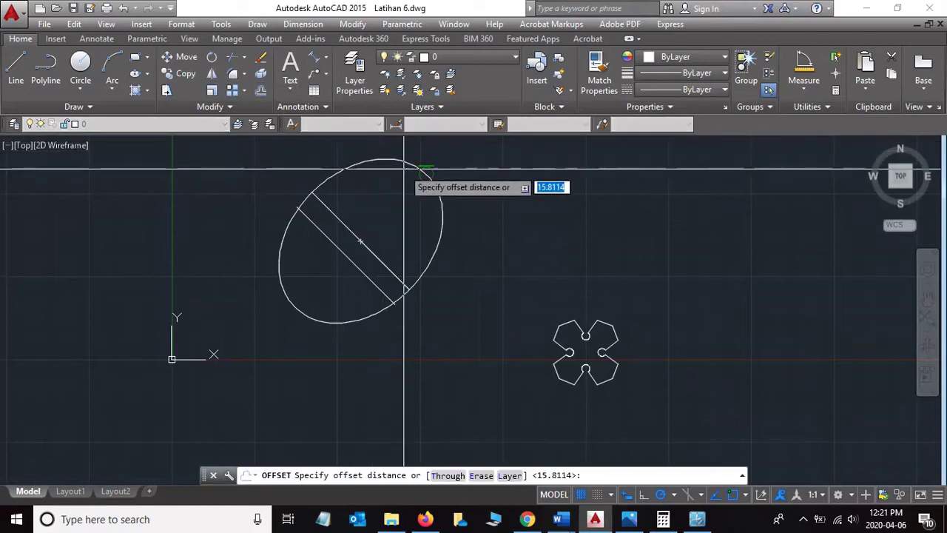
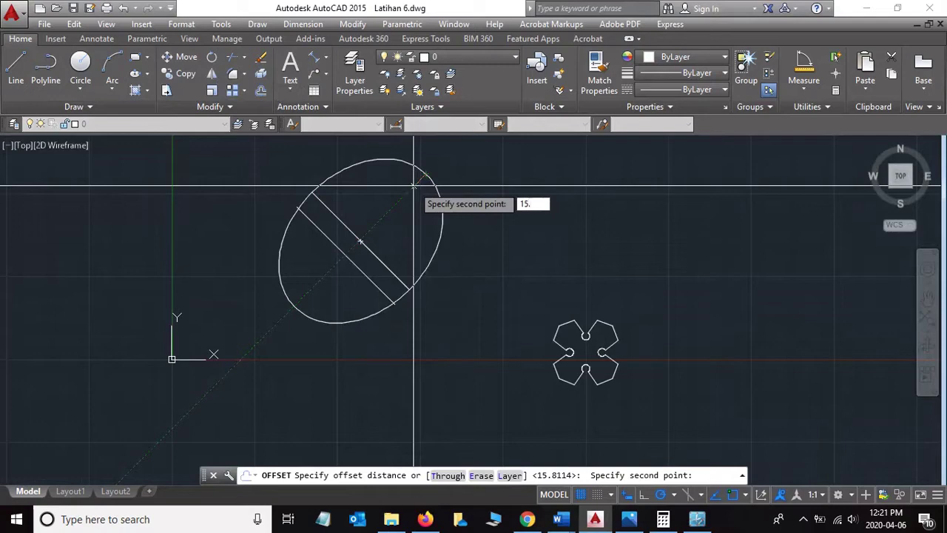
type("5")
- Offset the ellipse 15.5 inward to create an inner ellipse, then switch to the Word module
key("Return")
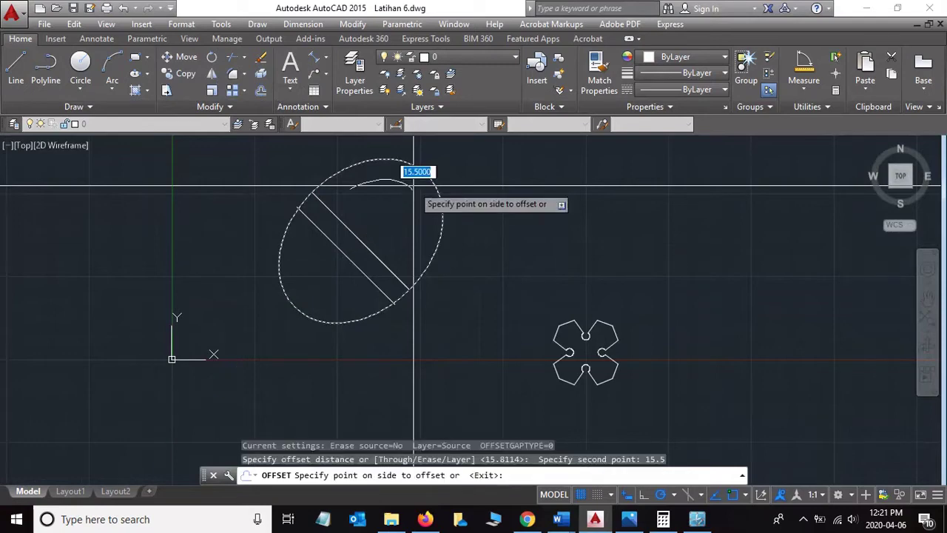
left_click(413, 185)
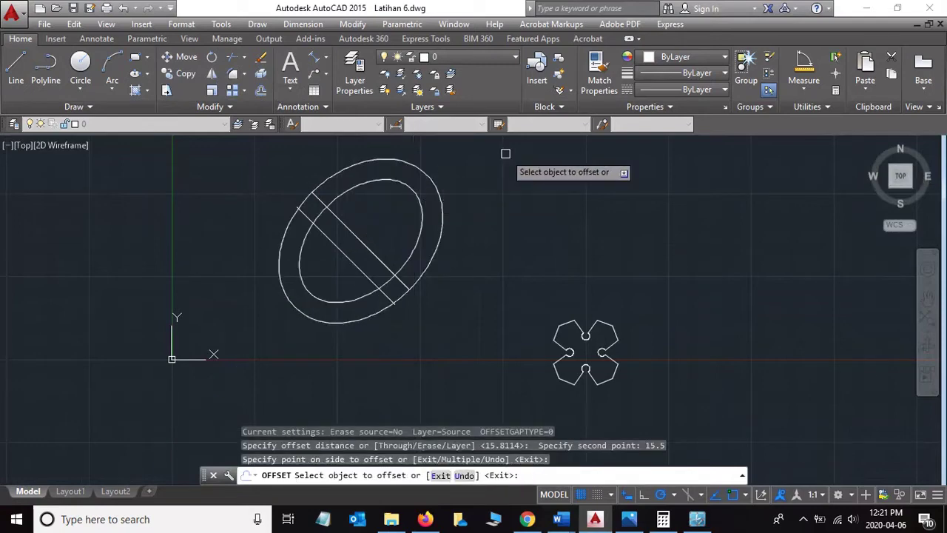
key("Escape")
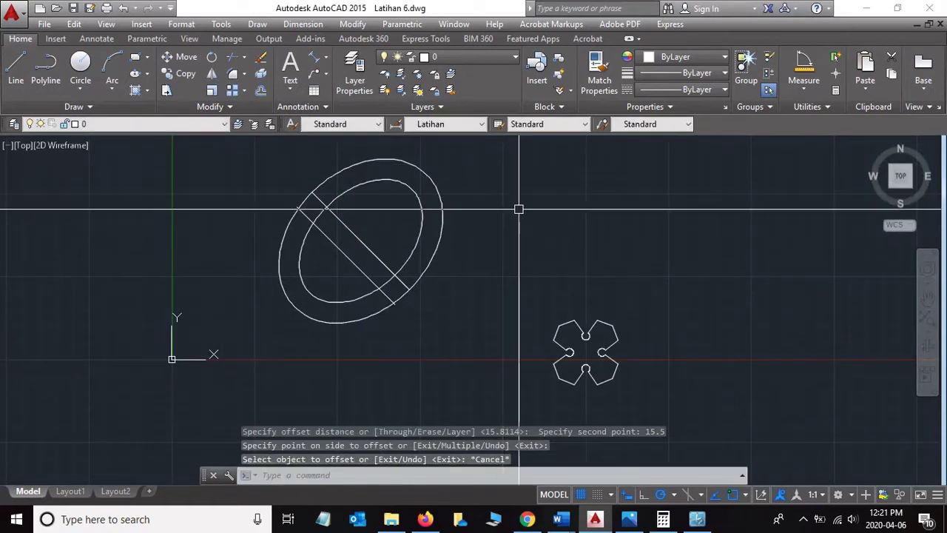
key("alt+Tab")
- Scroll the Word module to step 5 and highlight the words '(move) geometri'
scroll(479, 236, "down", 1)
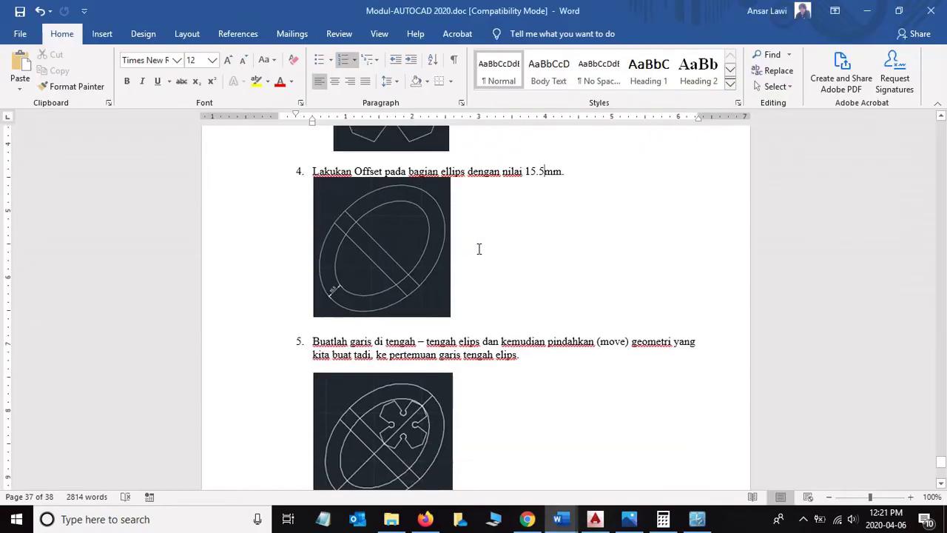
scroll(478, 247, "down", 2)
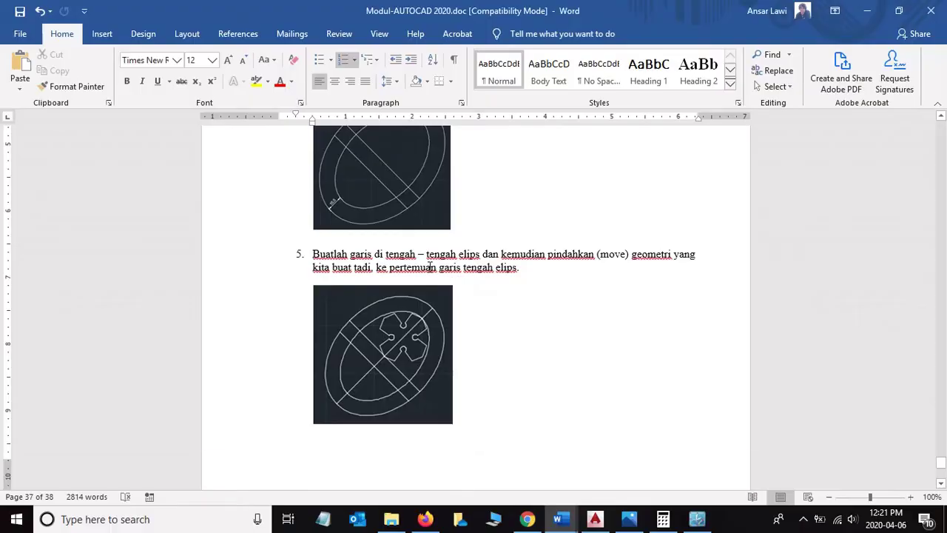
key("alt+Tab")
key("alt+Tab")
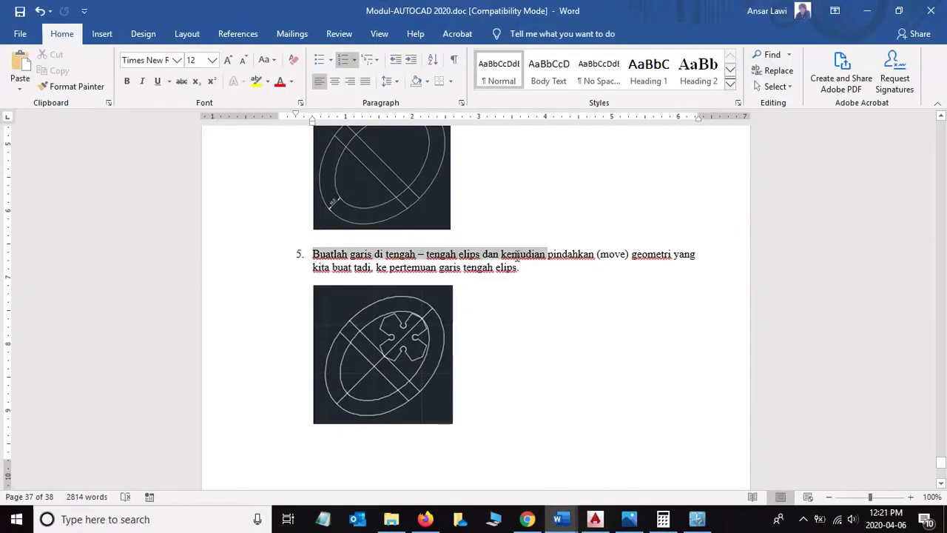
left_click(599, 255)
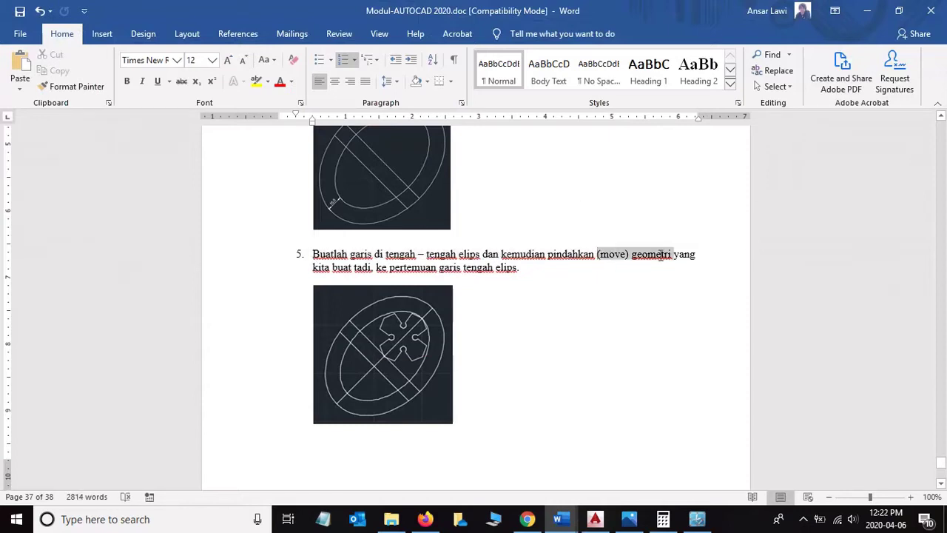
left_click_drag(661, 256, 672, 255)
- Back in AutoCAD, draw a centre line along the ellipse's long axis to its lower left
key("alt+Tab")
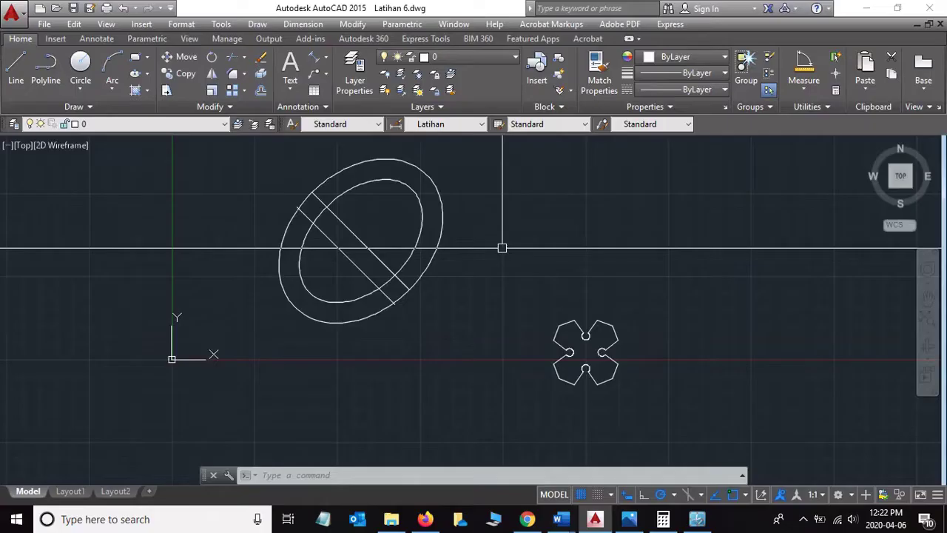
type("l")
key("Return")
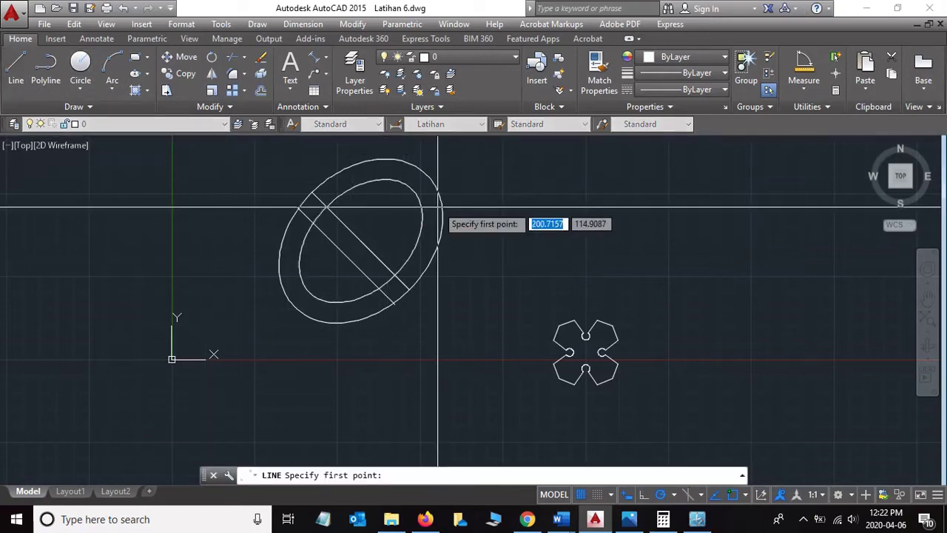
left_click(359, 241)
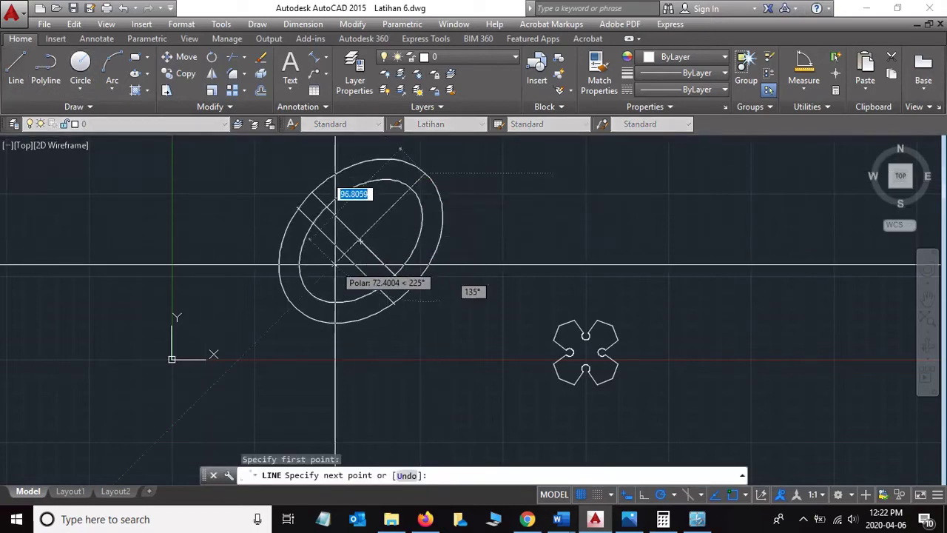
left_click(291, 303)
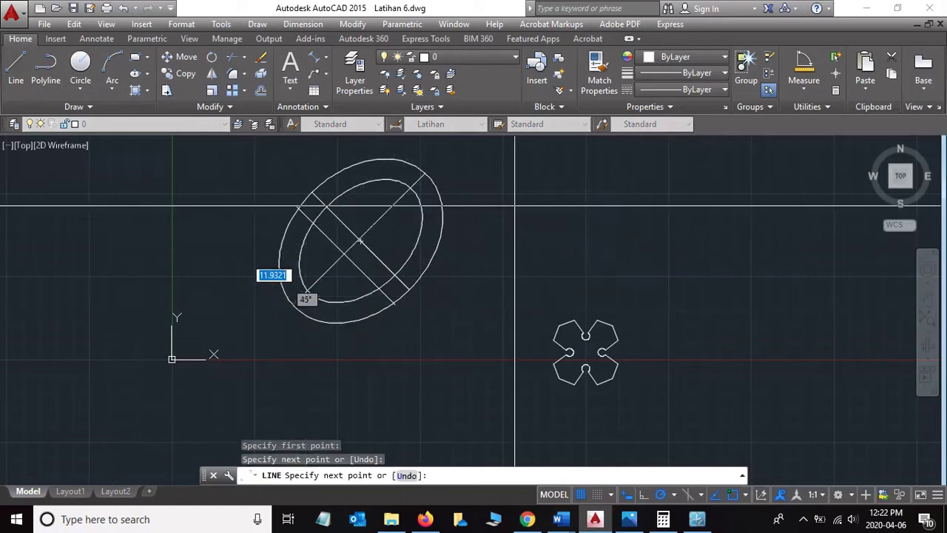
key("Escape")
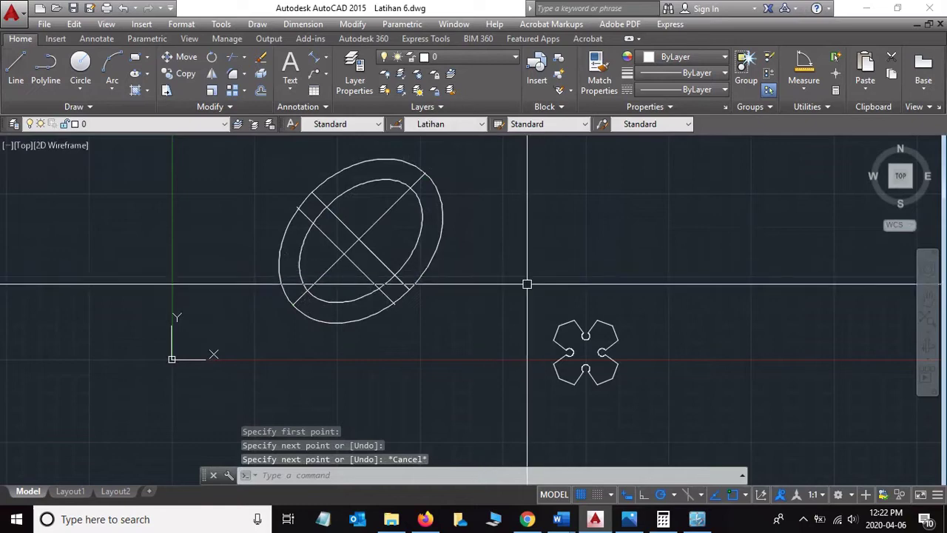
- Window-select the flower shape and move it onto the centre lines' intersection
left_click(527, 284)
left_click(647, 400)
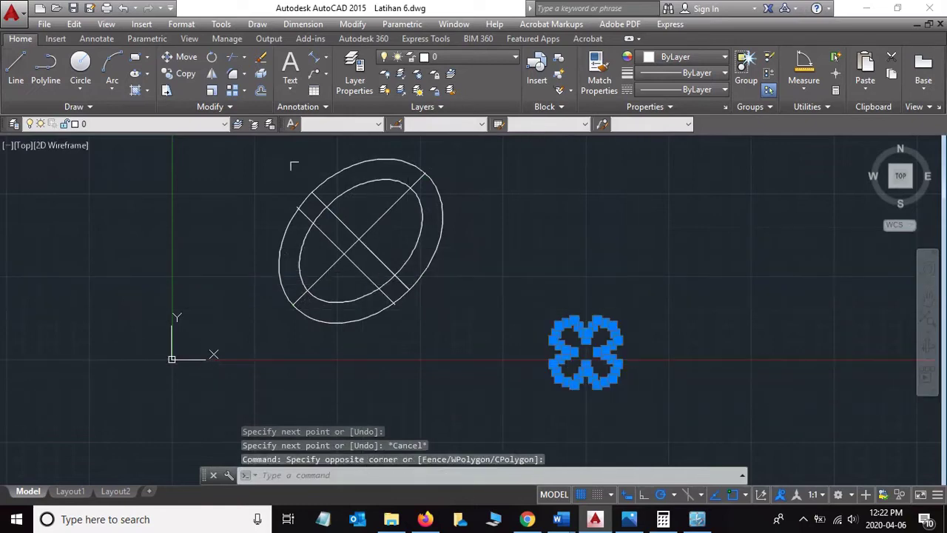
left_click(185, 60)
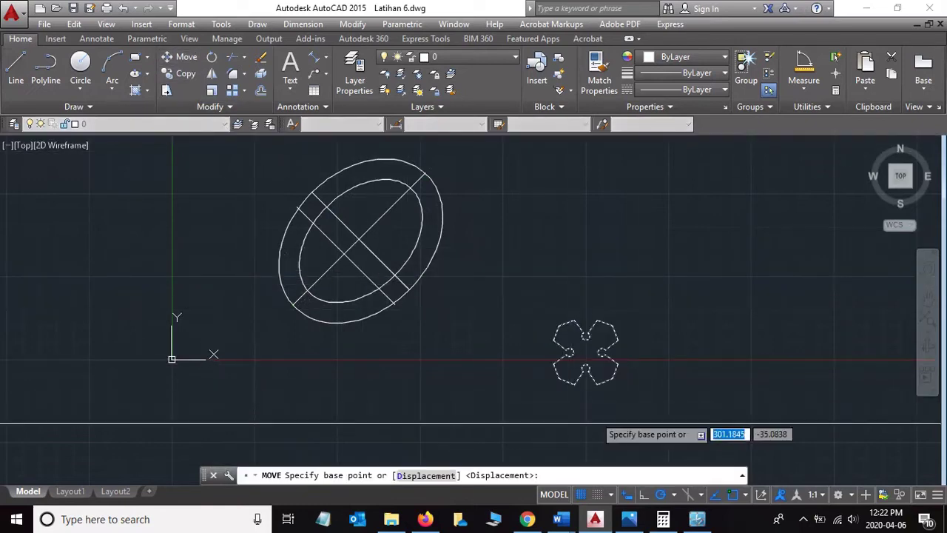
scroll(607, 422, "up", 3)
left_click(481, 308)
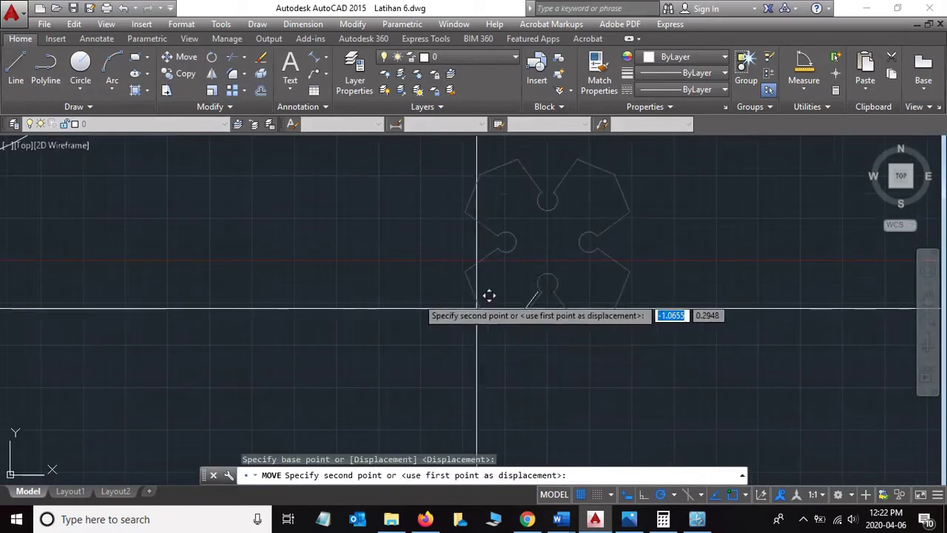
scroll(308, 225, "down", 3)
scroll(306, 224, "down", 2)
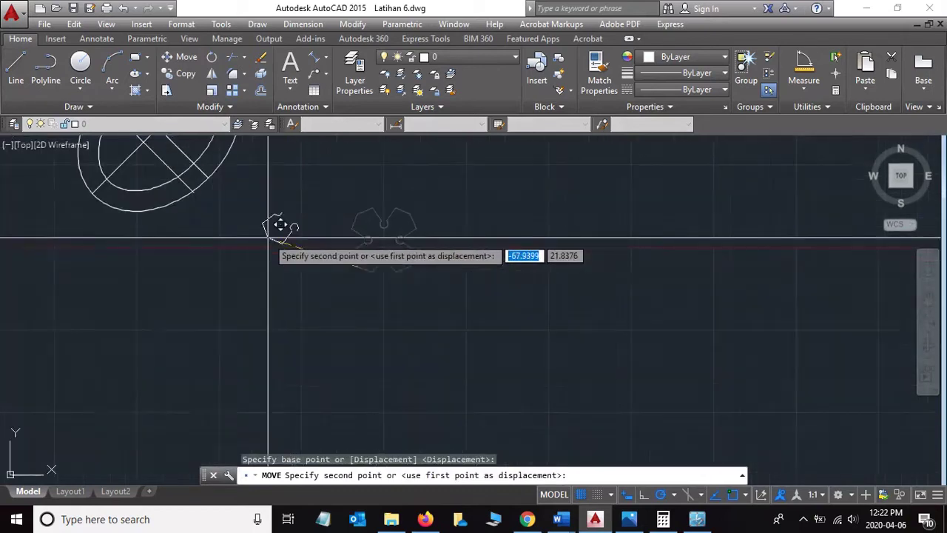
scroll(363, 233, "up", 4)
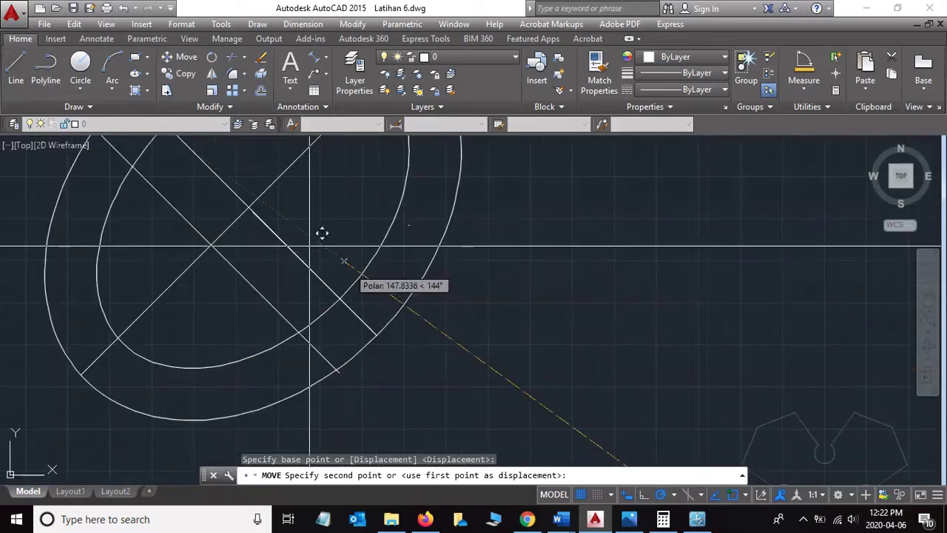
left_click(250, 210)
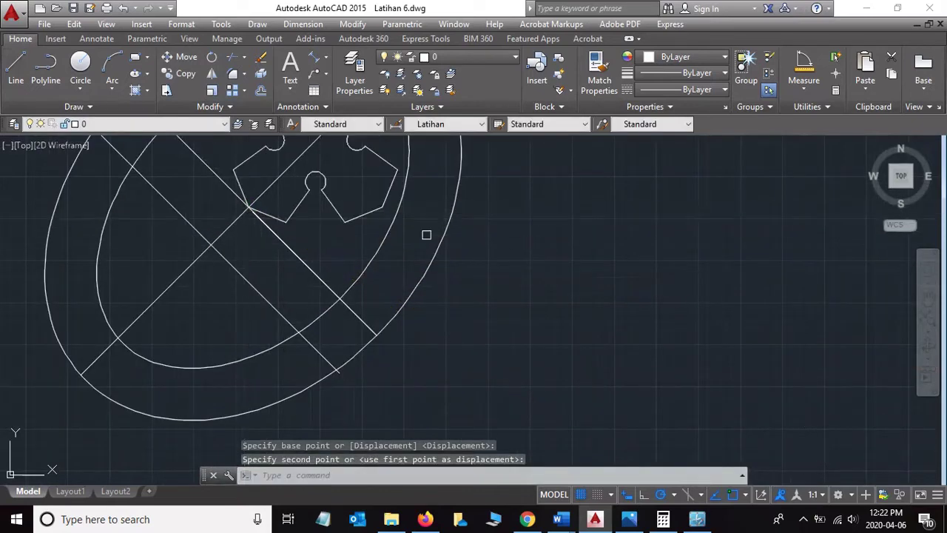
scroll(461, 249, "down", 3)
scroll(456, 193, "up", 3)
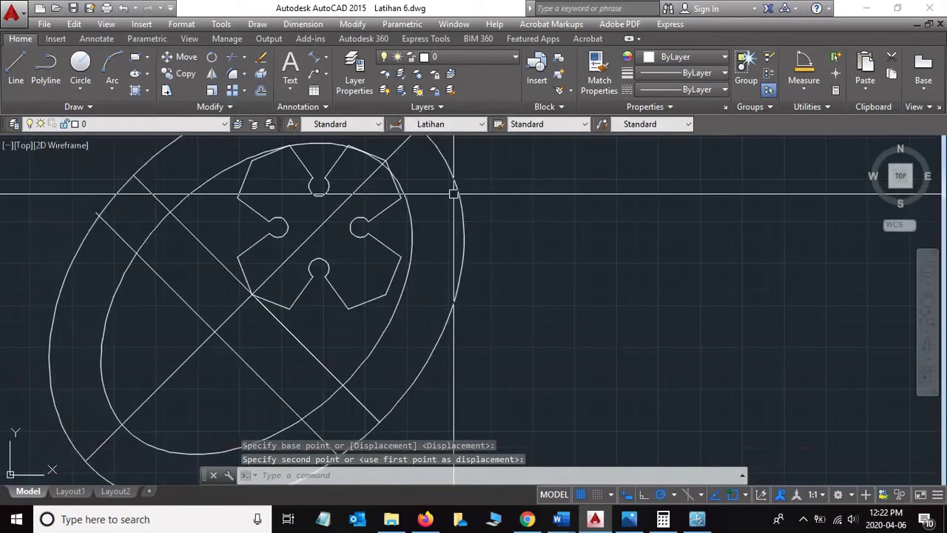
- Scroll the Word module past the step 5 picture to step 6 on trimming and dimensioning, then return to AutoCAD
key("alt+Tab")
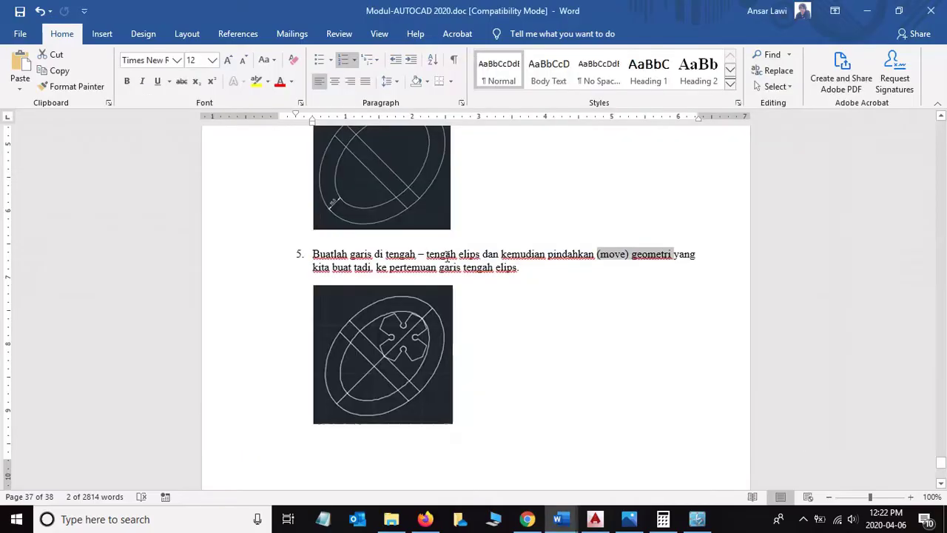
scroll(473, 259, "down", 1)
scroll(474, 274, "down", 2)
left_click(447, 252)
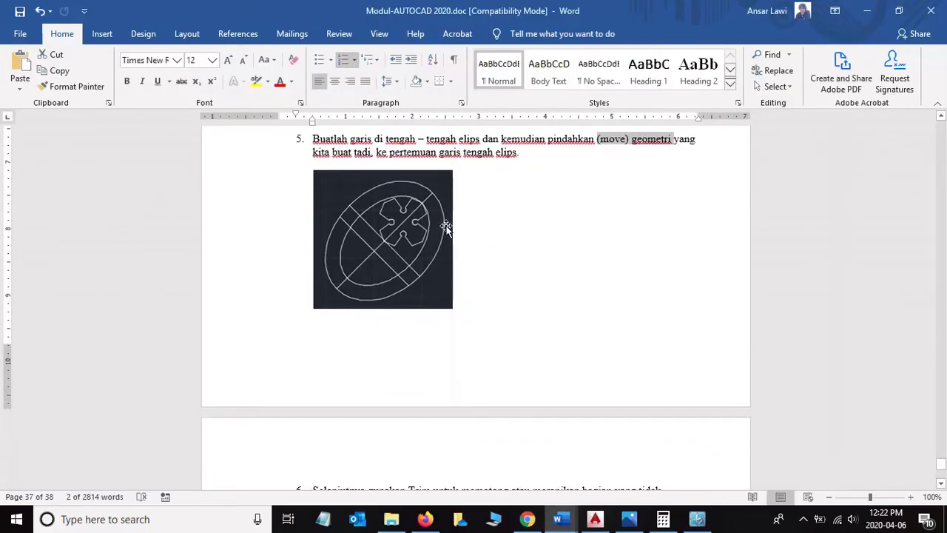
left_click(490, 211)
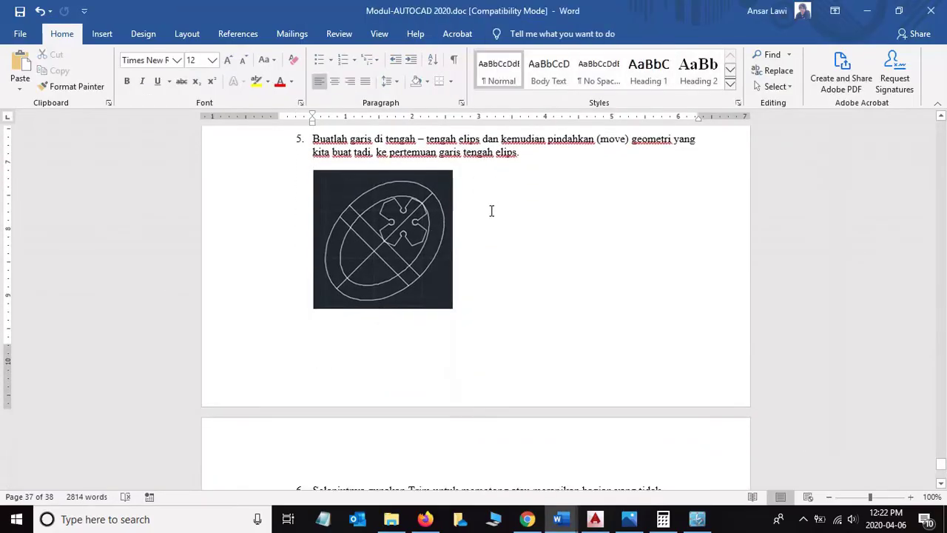
scroll(491, 211, "down", 5)
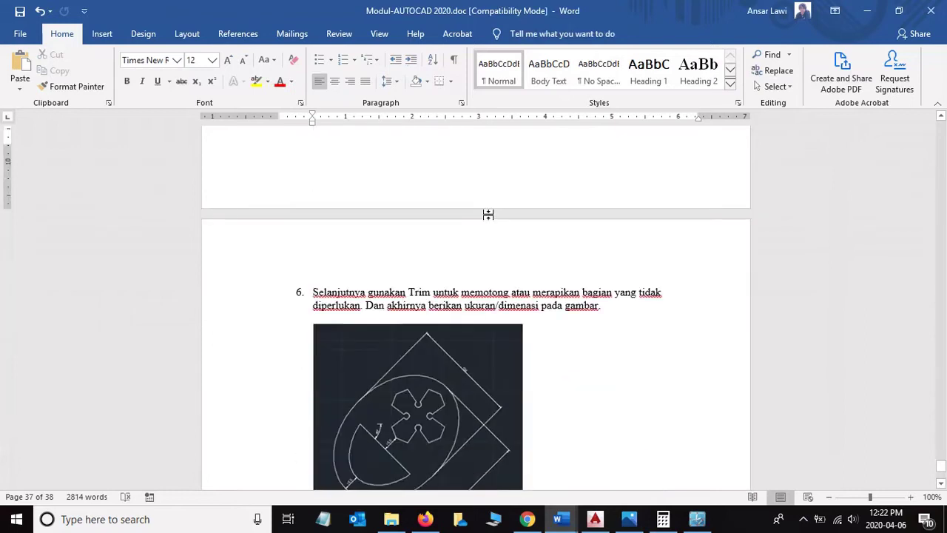
scroll(490, 215, "down", 2)
scroll(421, 246, "down", 1)
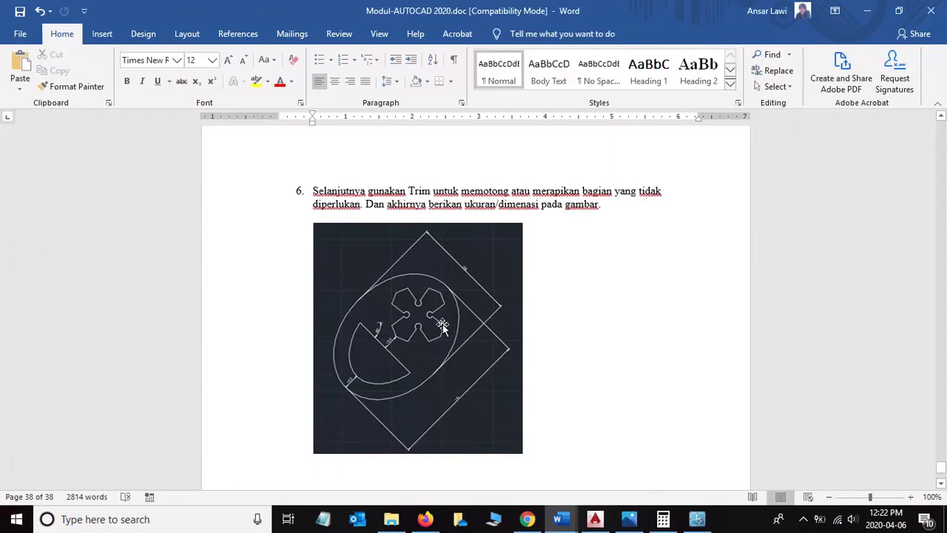
key("alt+Tab")
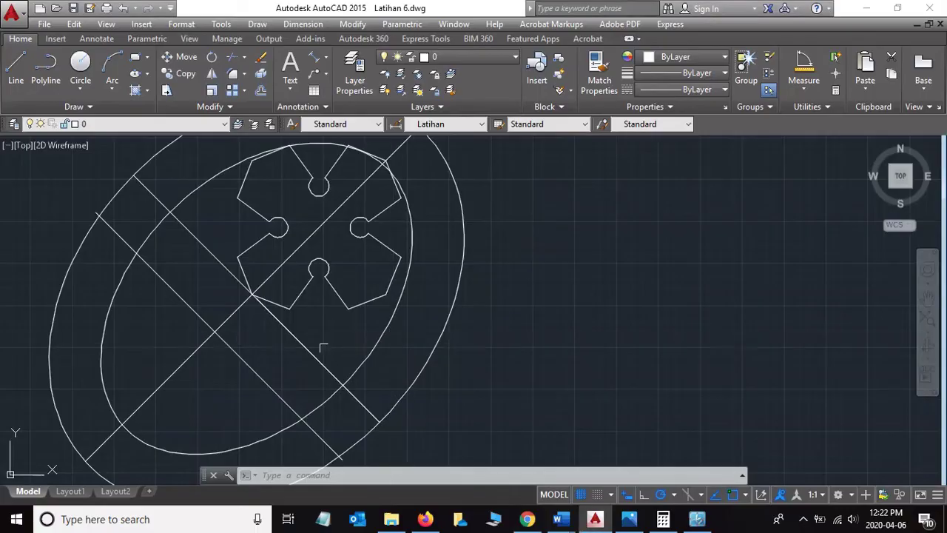
middle_click_drag(580, 302, 665, 306)
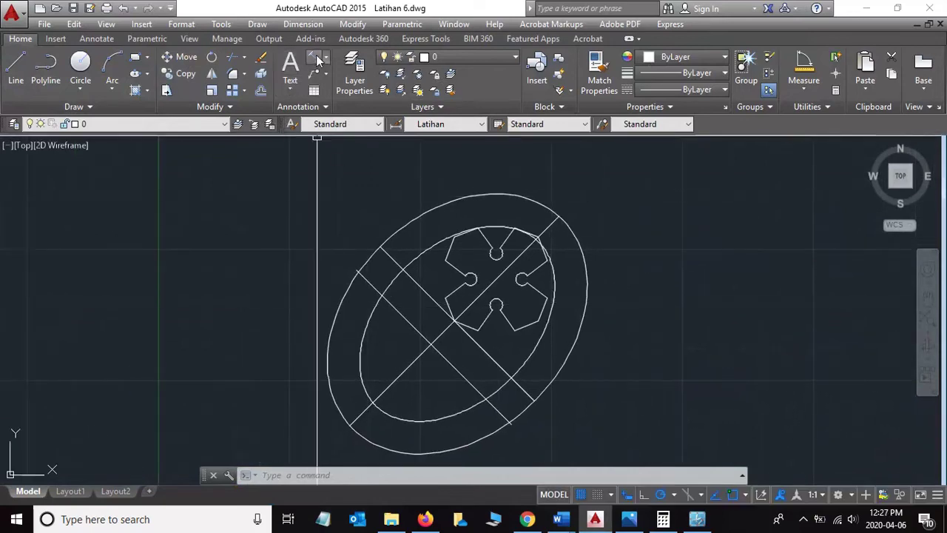
left_click(317, 59)
left_click(381, 246)
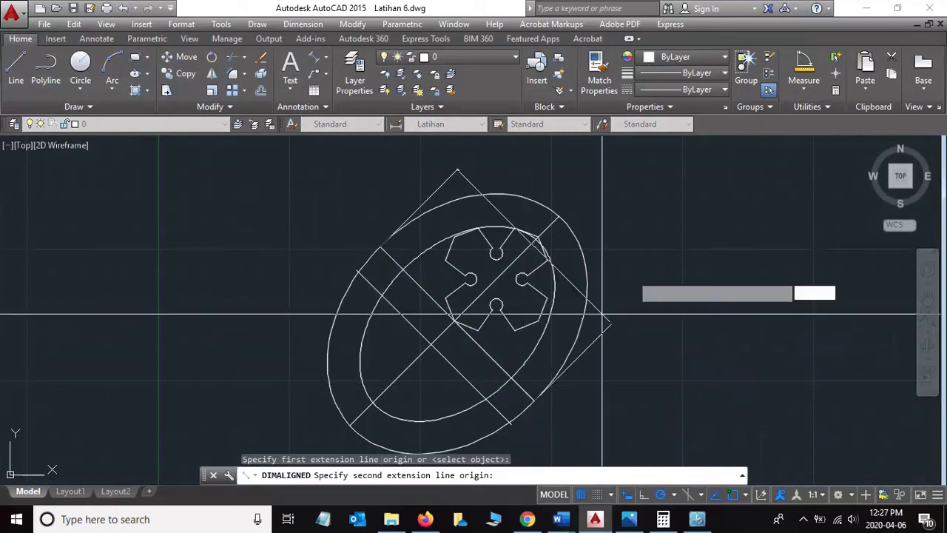
left_click(603, 318)
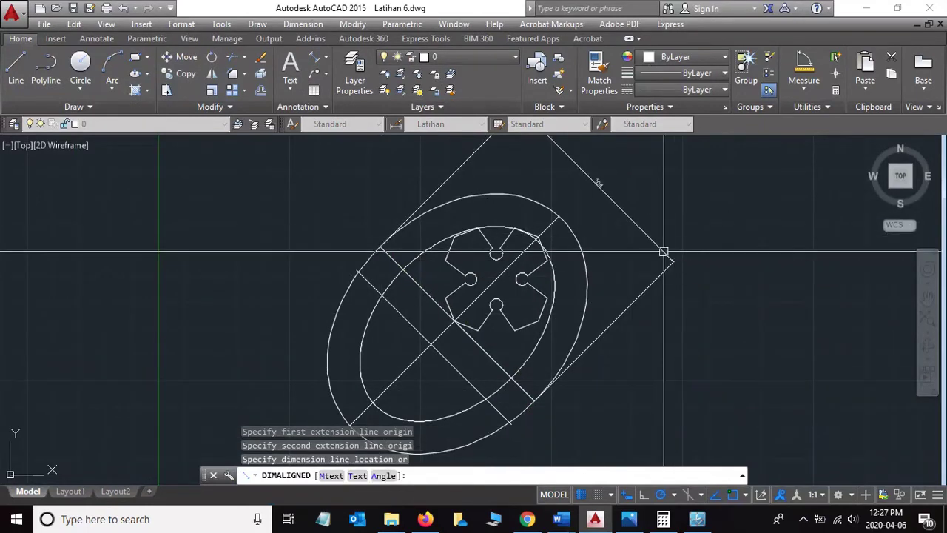
left_click(664, 252)
middle_click_drag(668, 328, 651, 280)
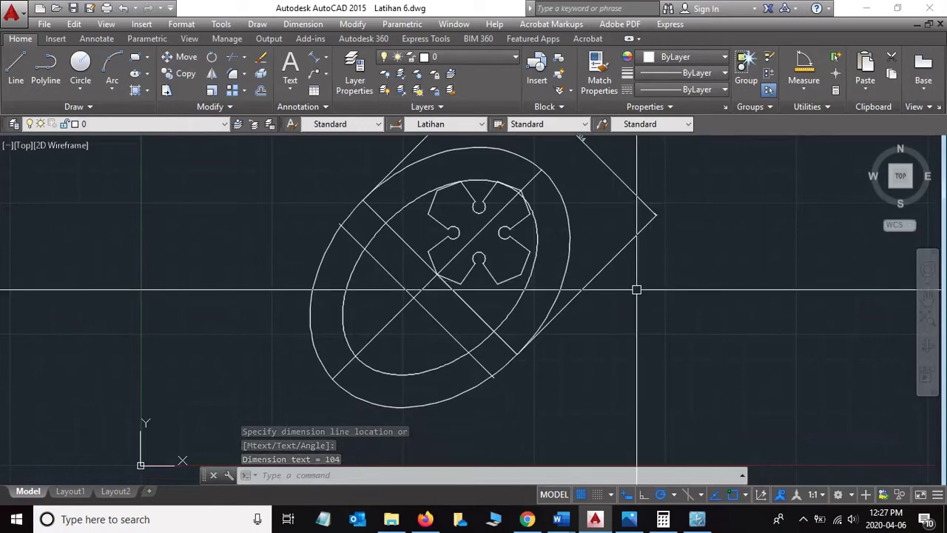
key("alt+Tab")
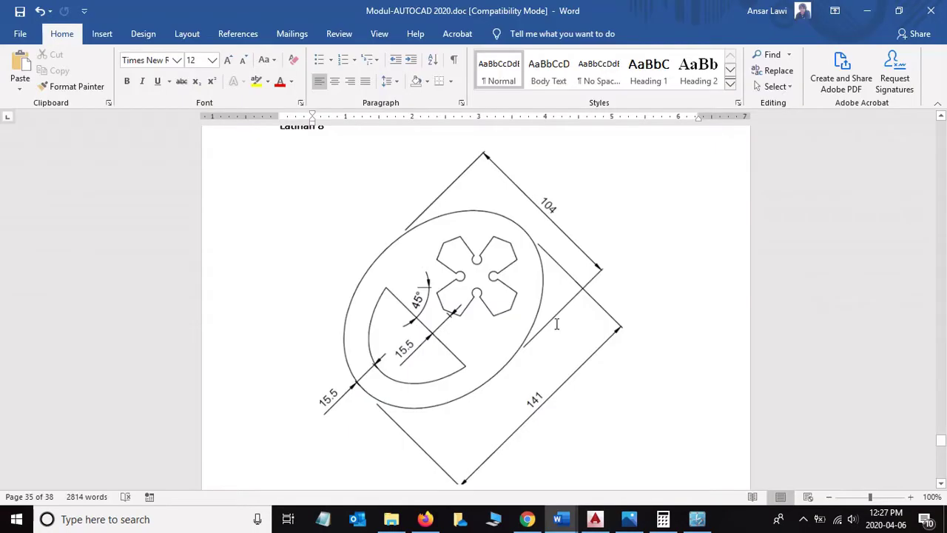
key("alt+Tab")
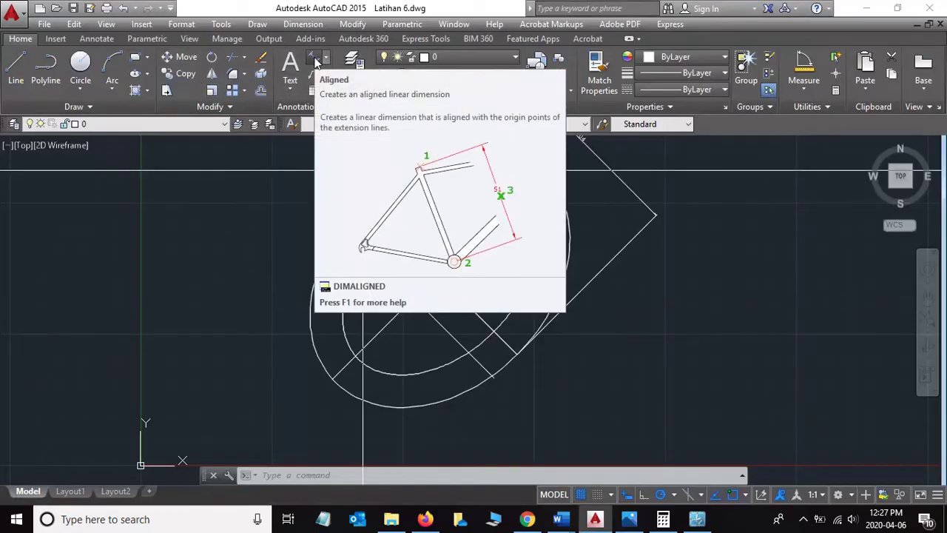
- Add a 141 aligned dimension along the long lower diagonal edge
left_click(314, 59)
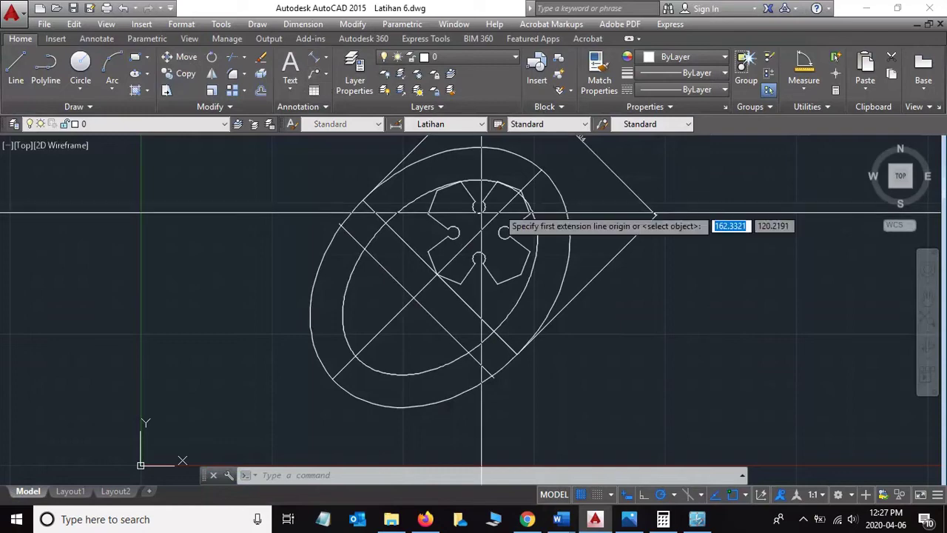
left_click(541, 171)
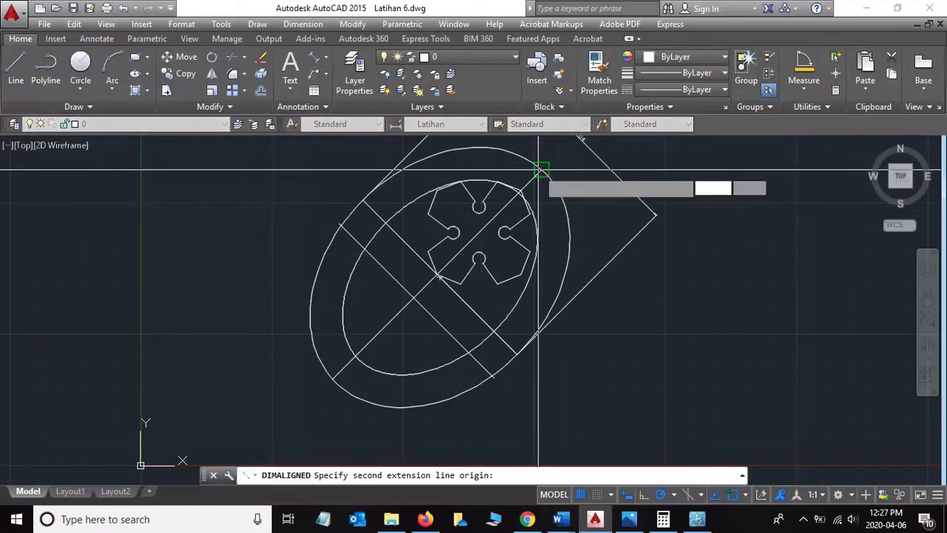
left_click(331, 380)
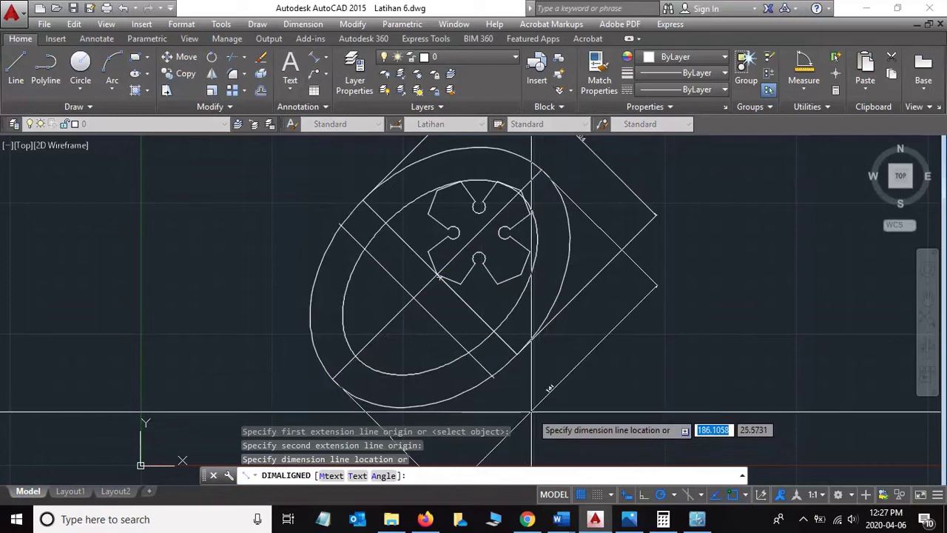
left_click(536, 412)
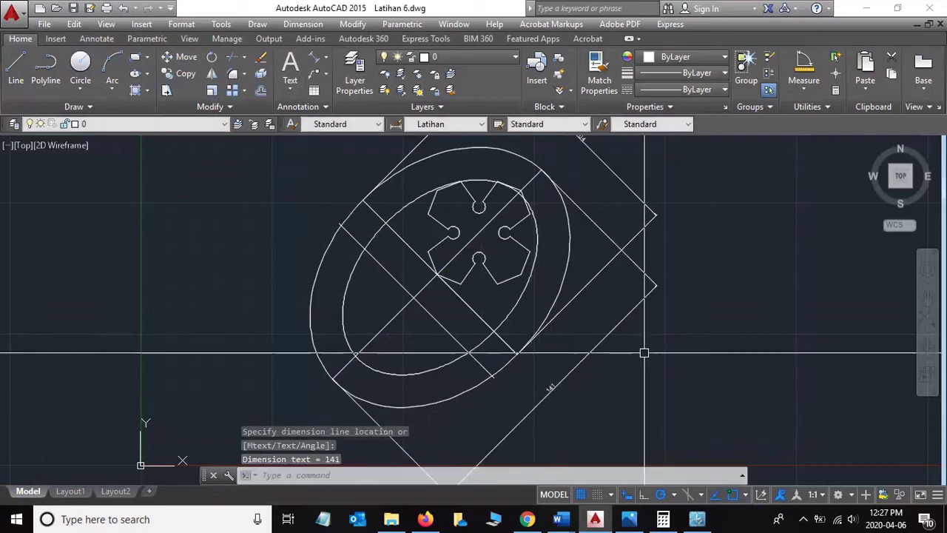
key("alt+Tab")
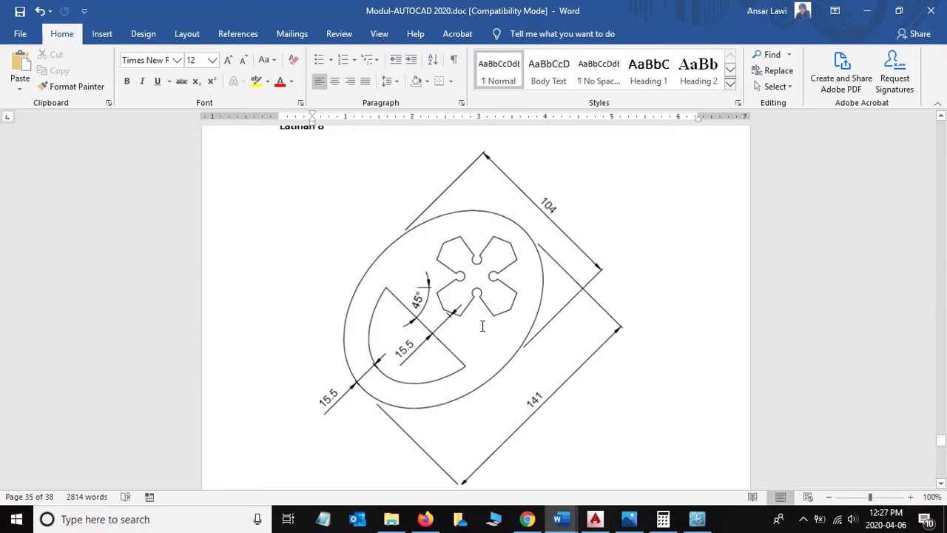
key("alt+Tab")
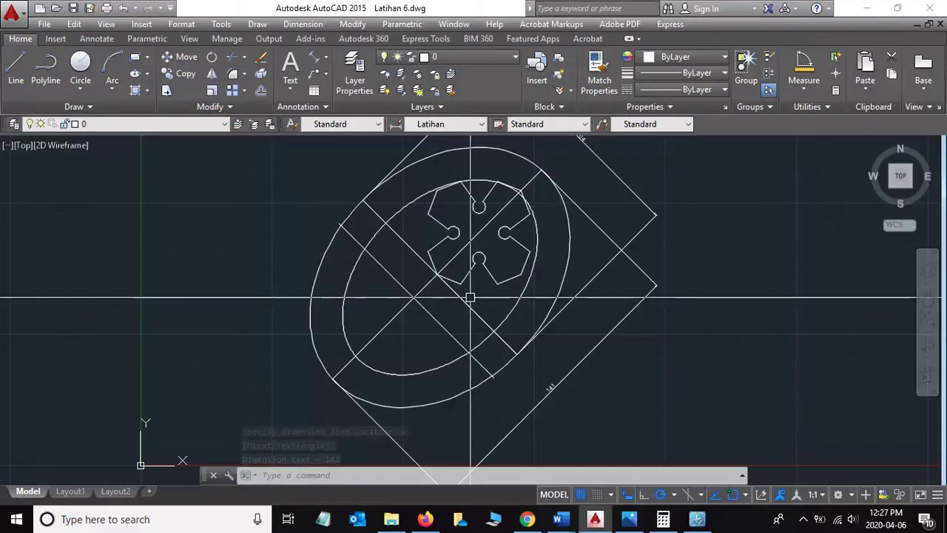
scroll(469, 296, "up", 4)
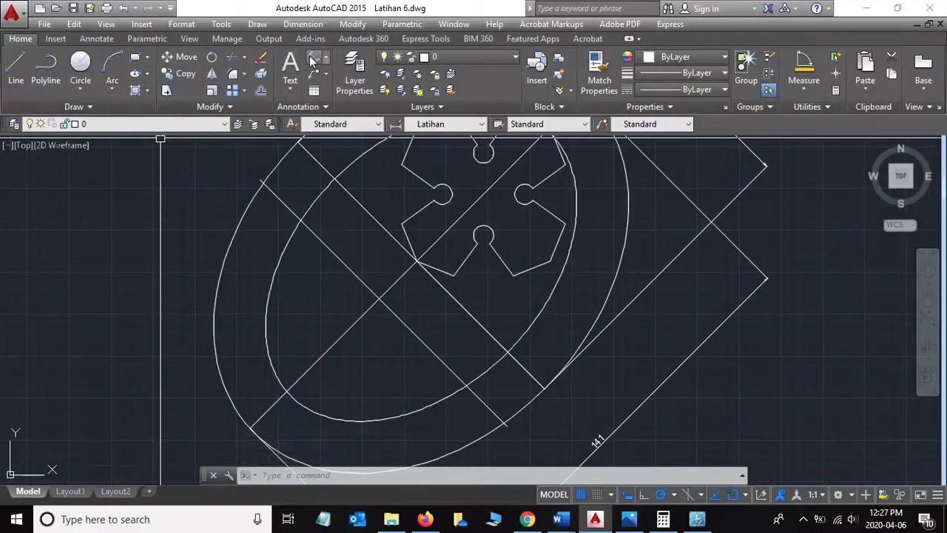
- Add a 16 aligned dimension across the gap between the two parallel lines
left_click(313, 60)
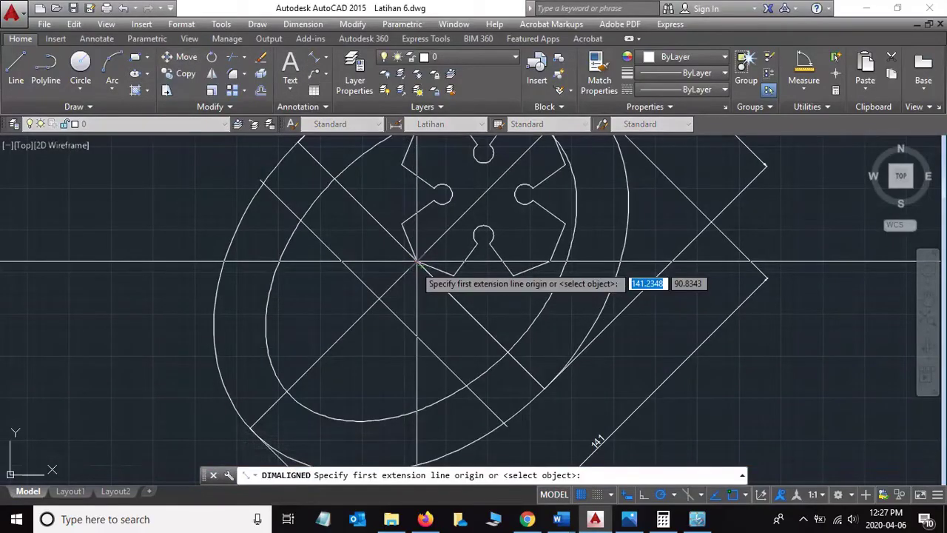
left_click(418, 262)
left_click(431, 320)
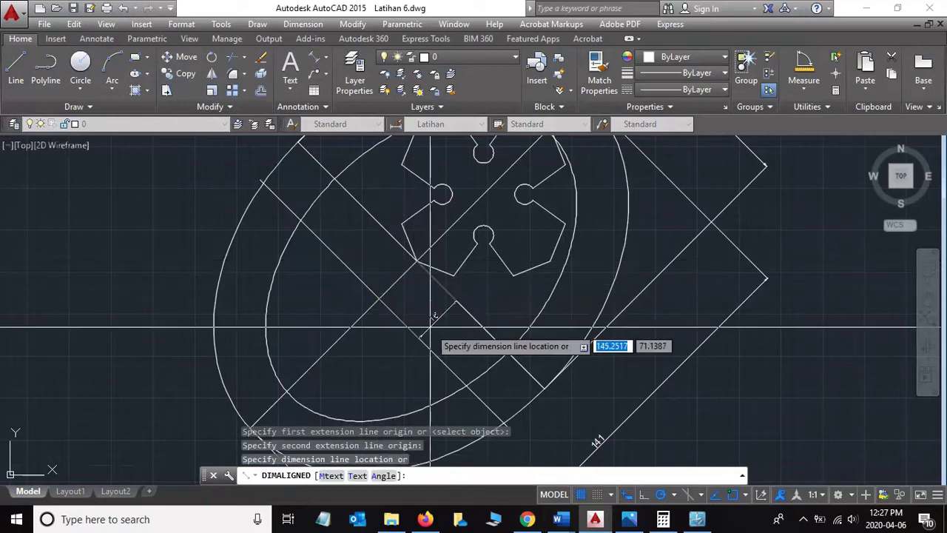
left_click(428, 315)
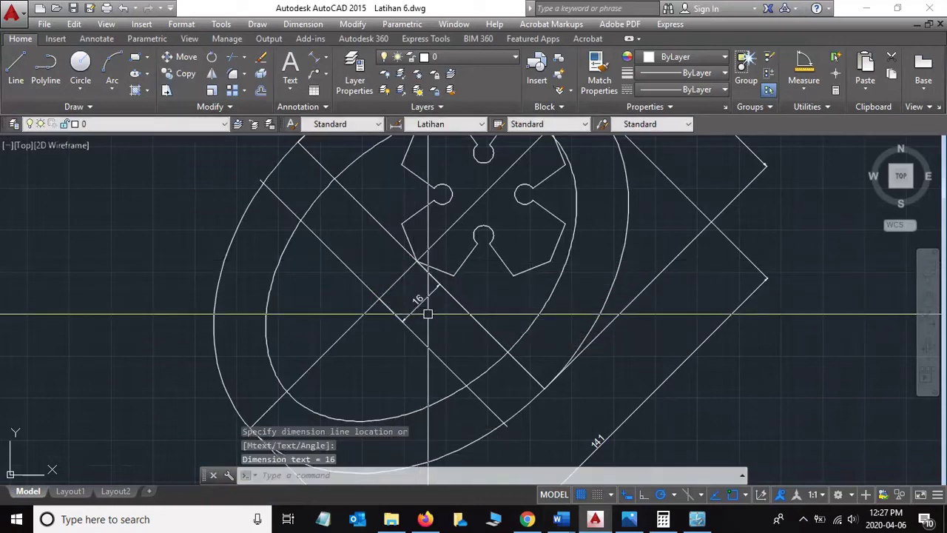
scroll(422, 303, "up", 2)
left_click(410, 292)
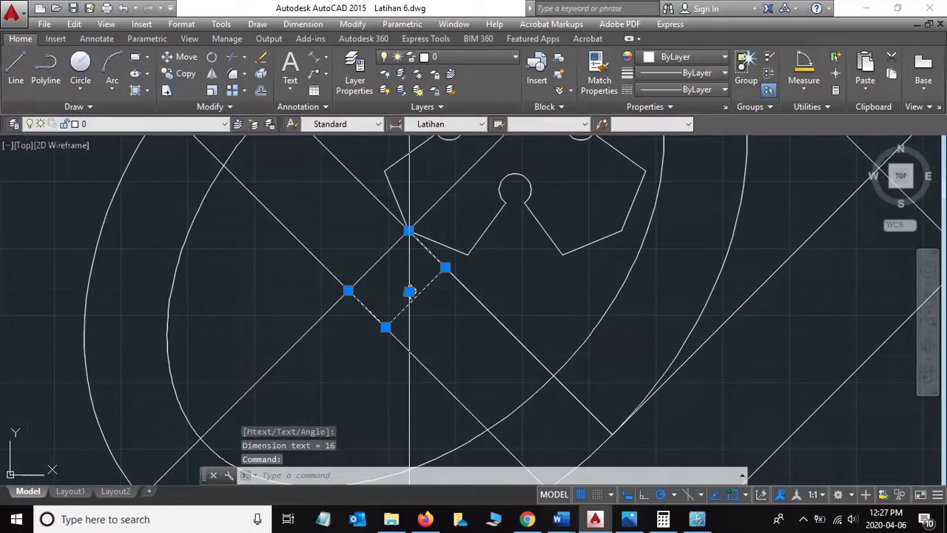
left_click(409, 293)
key("Escape")
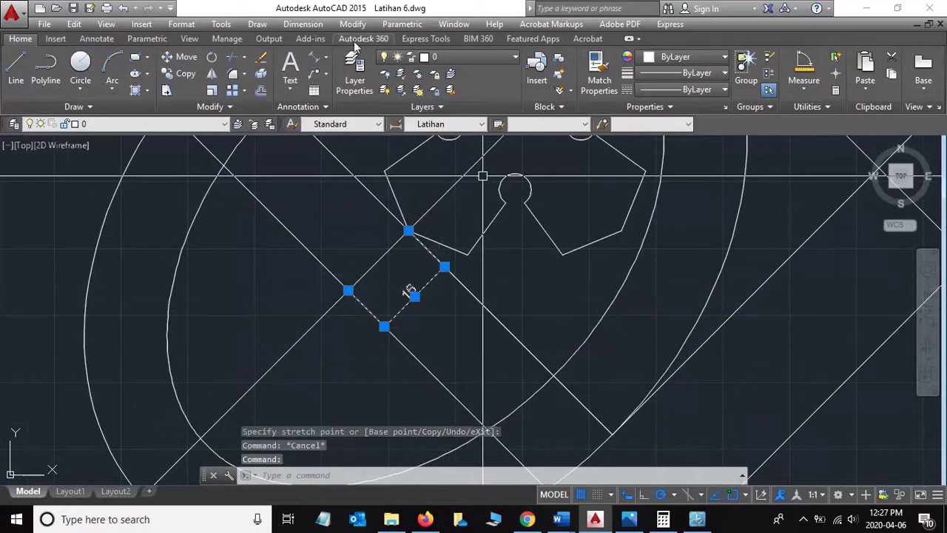
- Set the Latihan dimension style's primary-unit precision to 0.0, so dimensions read 15.5 and 140.9
left_click(320, 25)
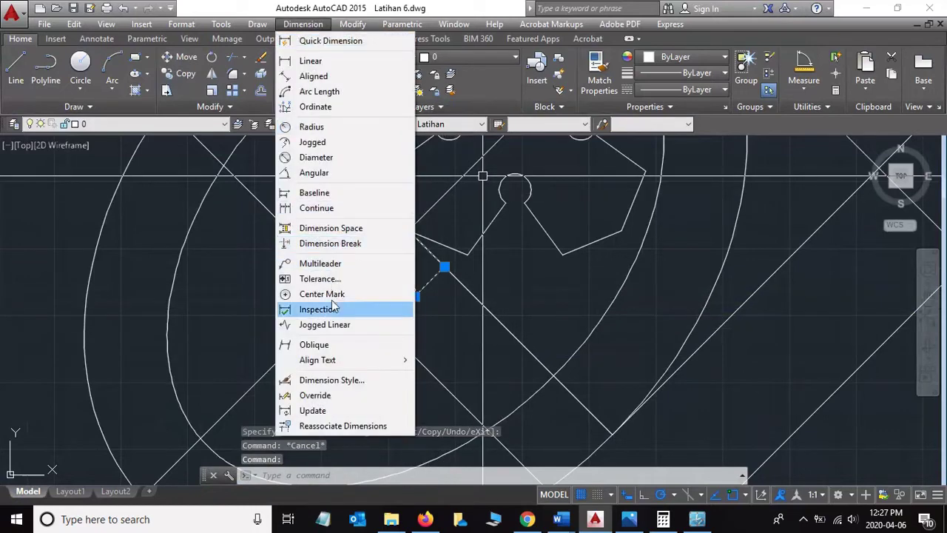
left_click(333, 383)
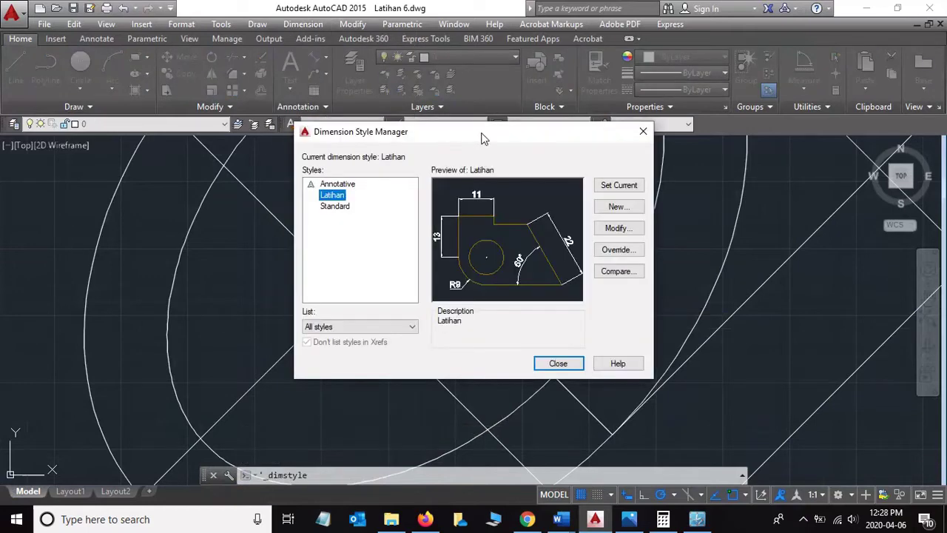
left_click(614, 231)
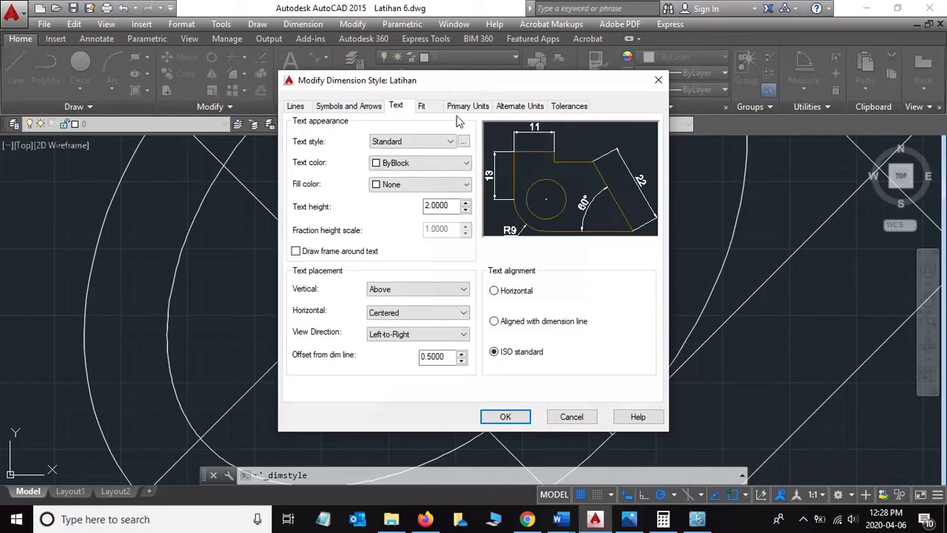
left_click(464, 105)
left_click(467, 155)
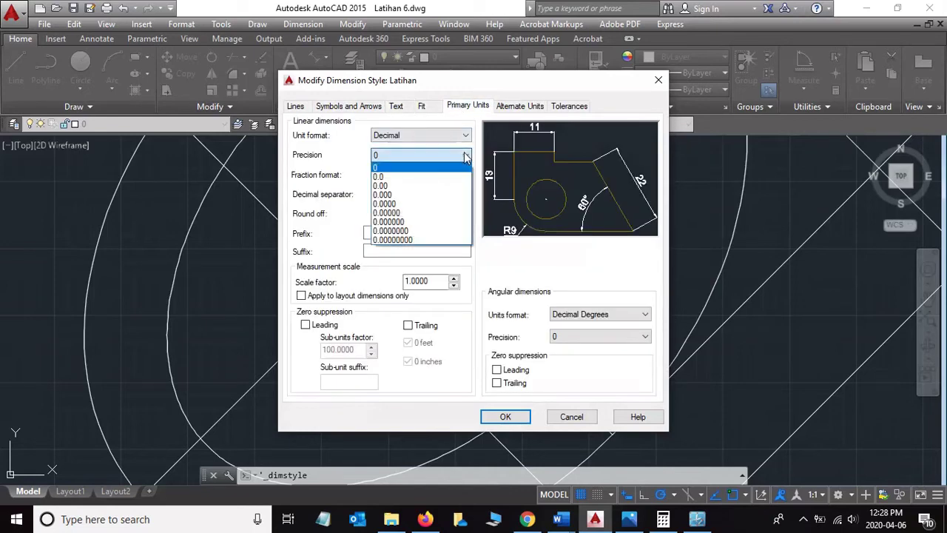
left_click(440, 178)
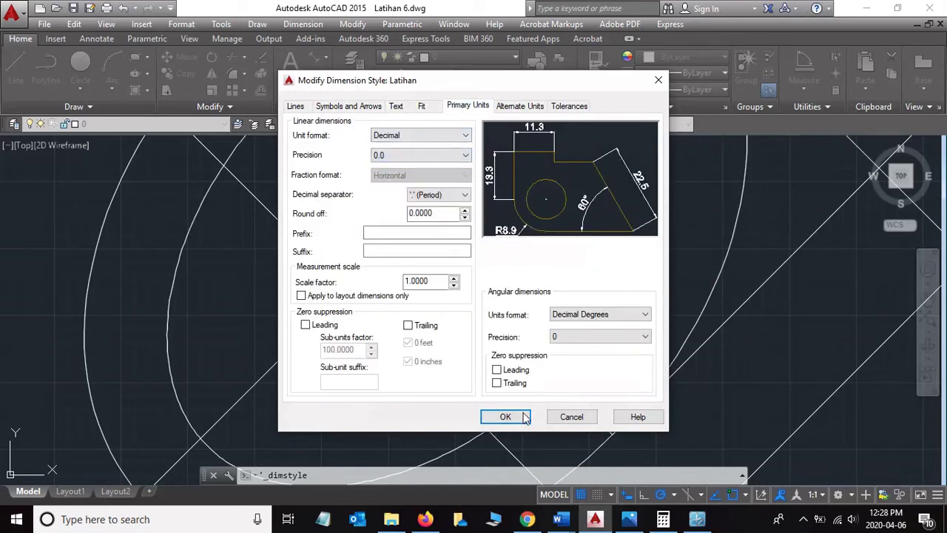
left_click(512, 418)
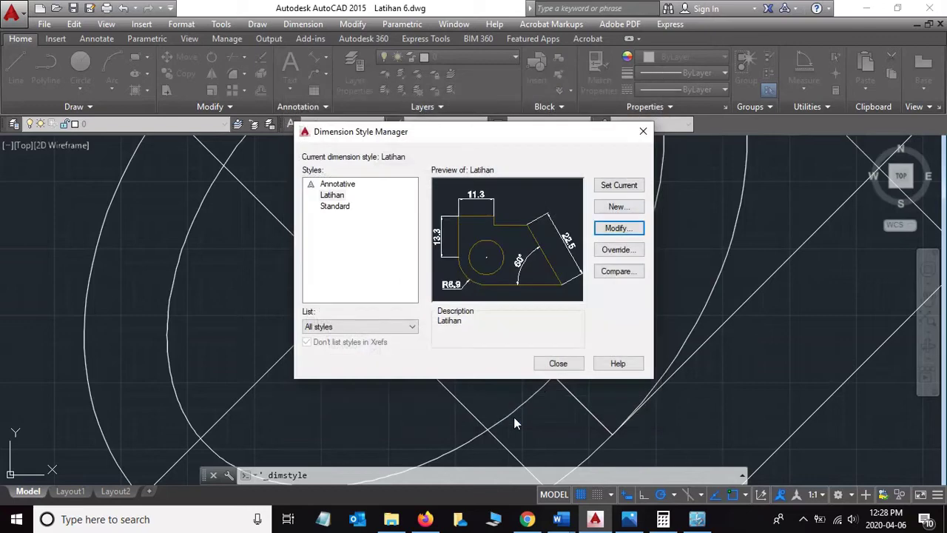
left_click(558, 363)
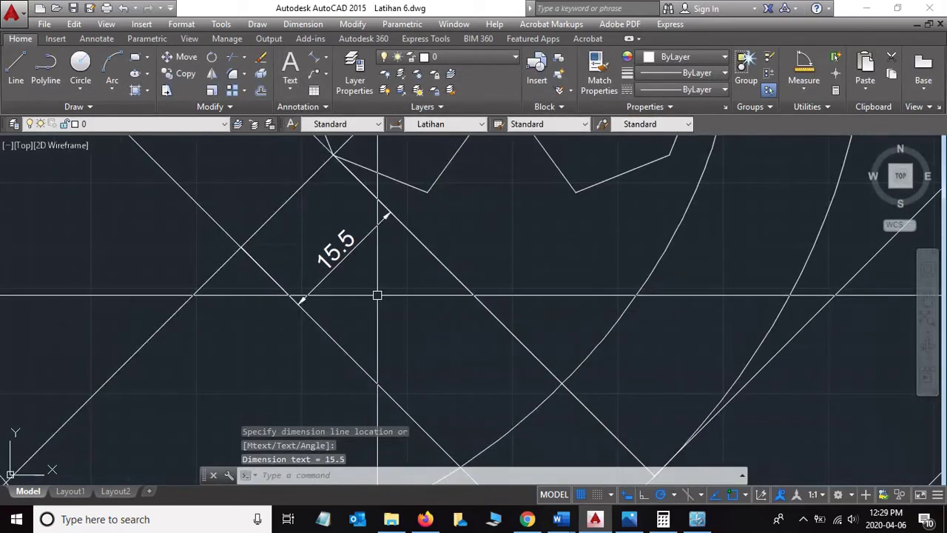
scroll(378, 295, "down", 5)
scroll(387, 302, "down", 2)
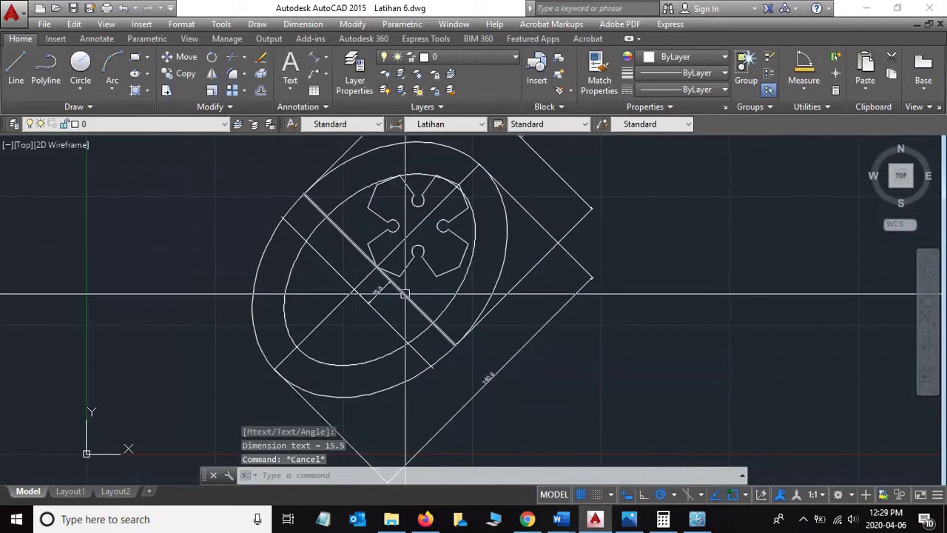
scroll(419, 295, "up", 2)
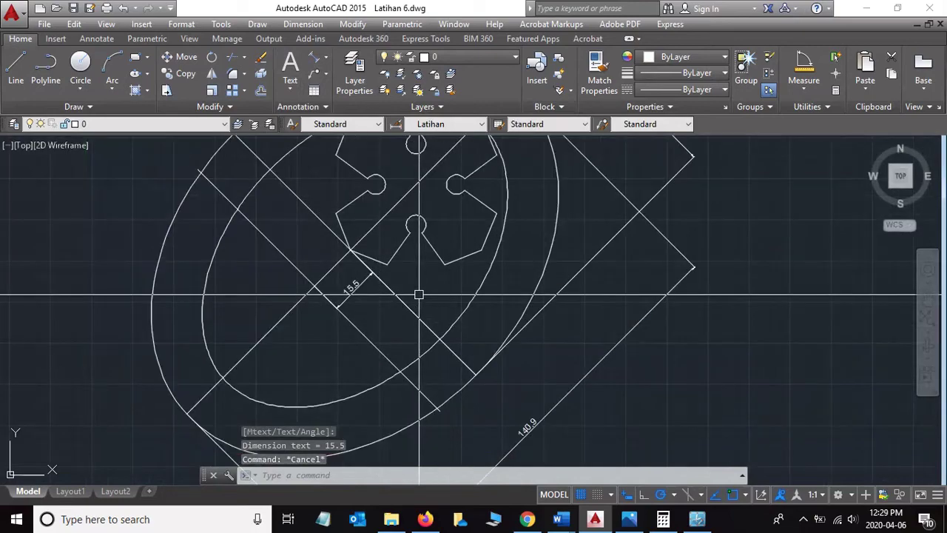
key("alt+Tab")
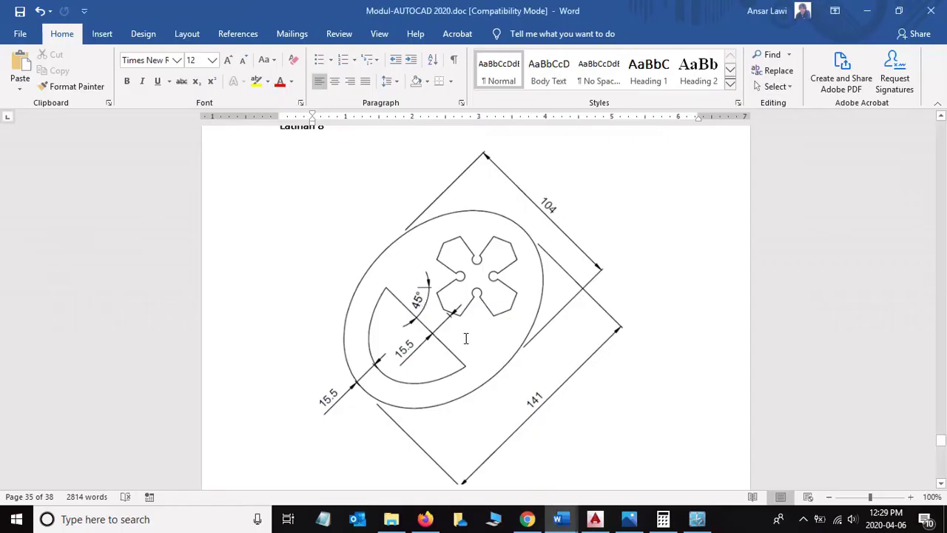
- Scroll over the Latihan 8 reference drawing on page 35 of the Word module
scroll(467, 336, "up", 1)
scroll(455, 327, "down", 1)
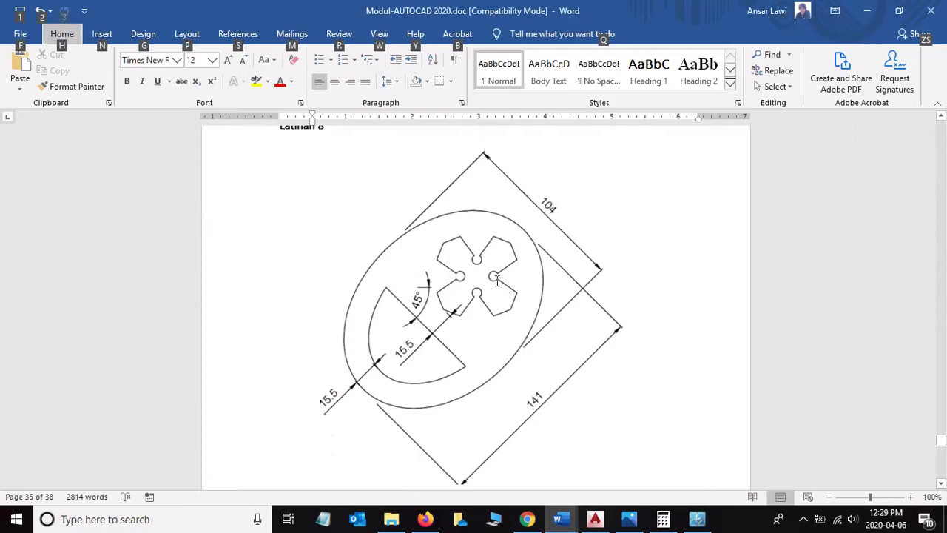
- Draw a short horizontal line from the left diagonal intersection toward the cross-shaped profile
key("alt+Tab")
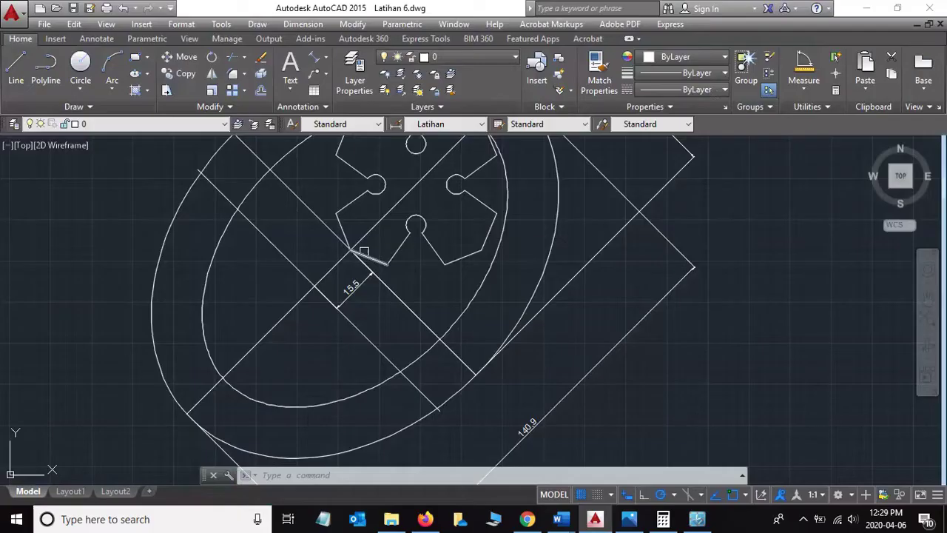
middle_click_drag(492, 216, 515, 259)
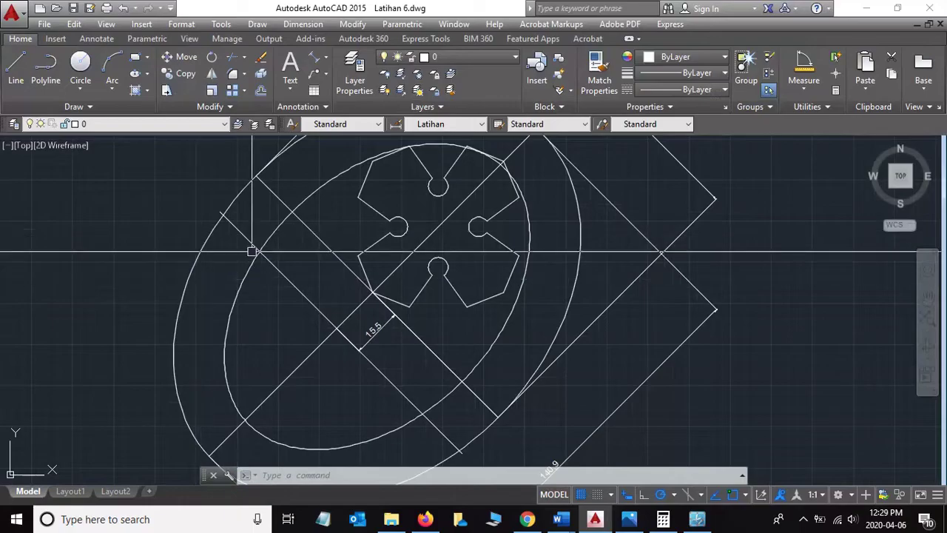
key("alt+Tab")
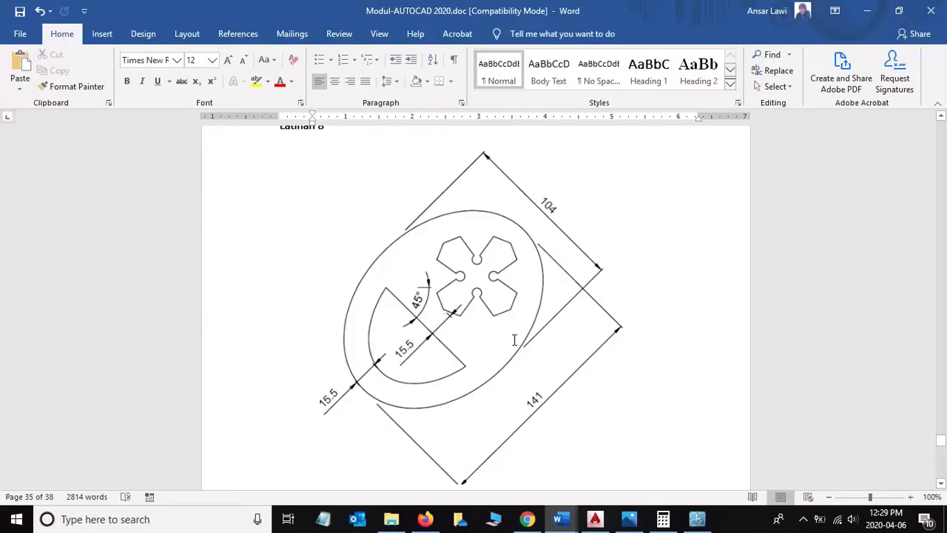
key("alt+Tab")
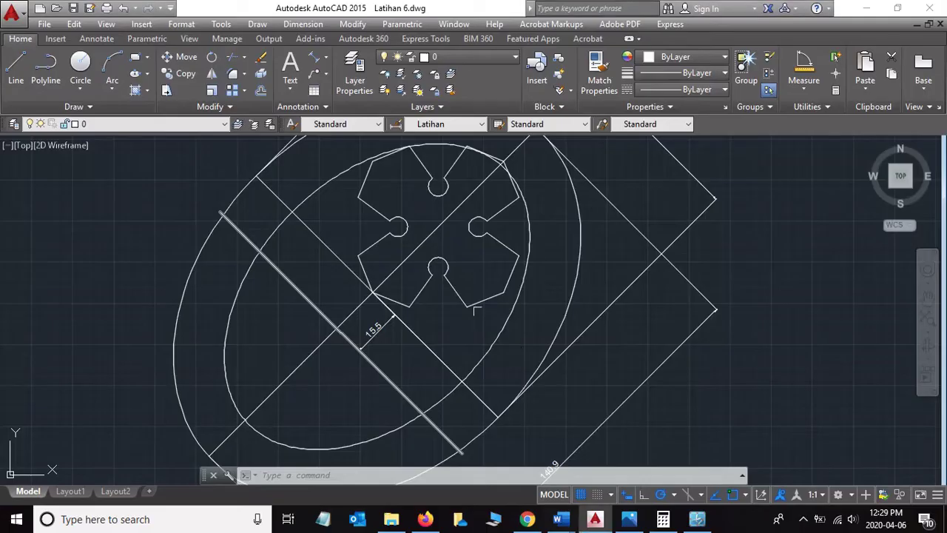
left_click(16, 68)
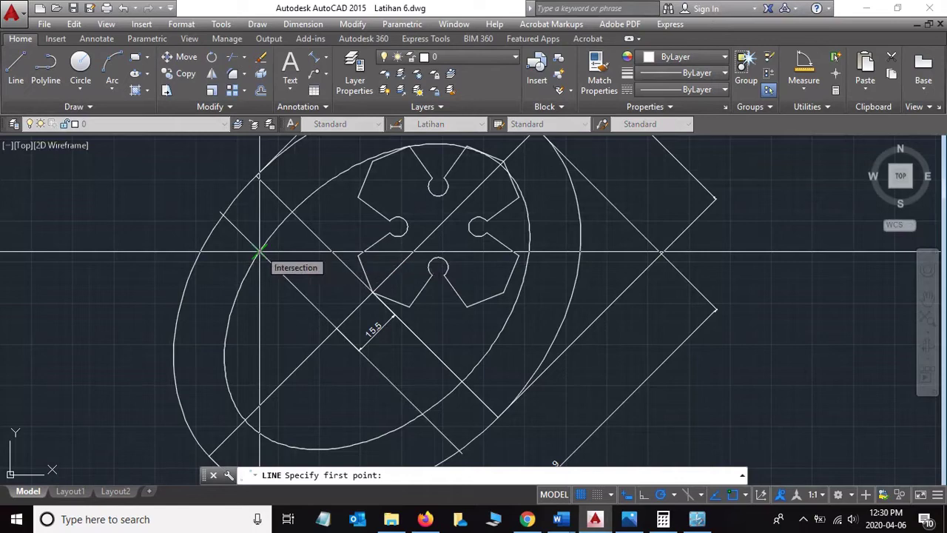
left_click(259, 253)
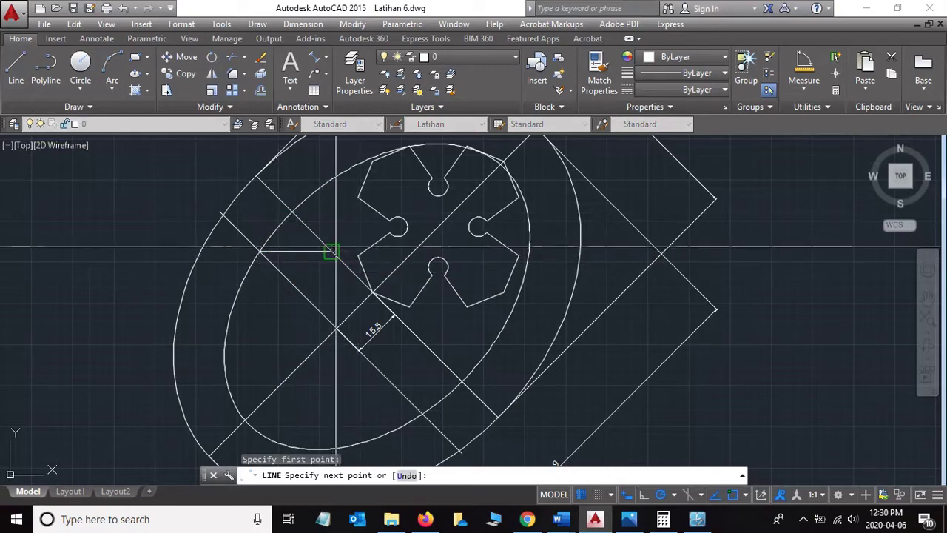
left_click(331, 252)
key("Escape")
- Give the short horizontal line the CENTER linetype and red colour
left_click(296, 253)
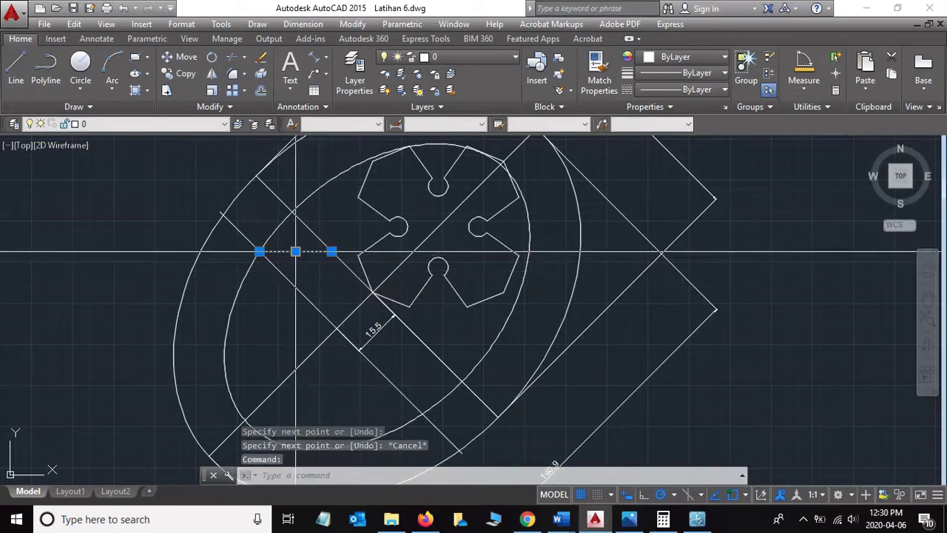
left_click(713, 88)
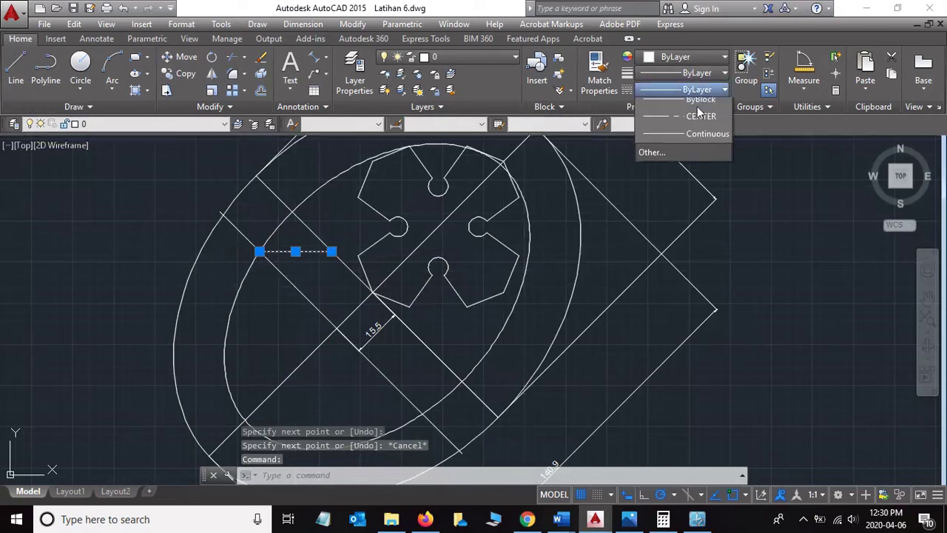
left_click(678, 141)
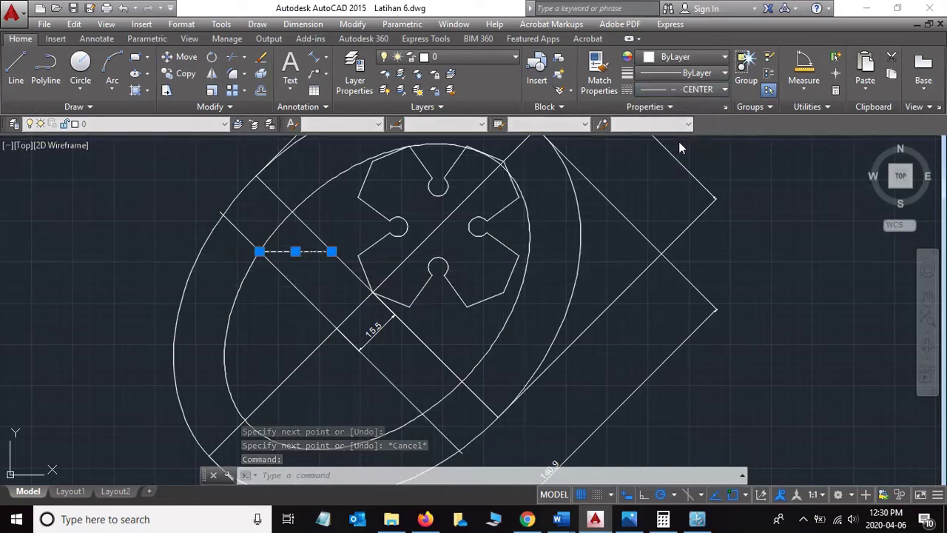
left_click(707, 60)
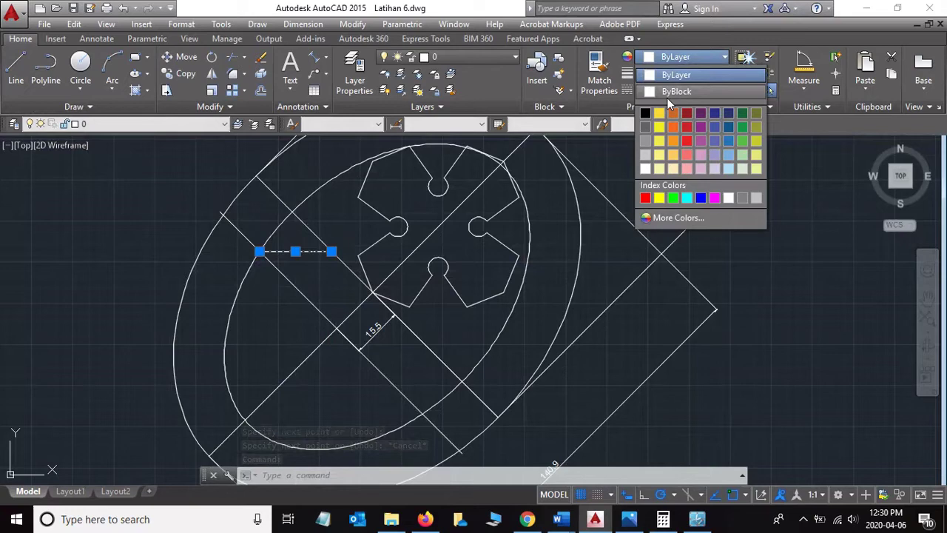
left_click(646, 198)
key("Escape")
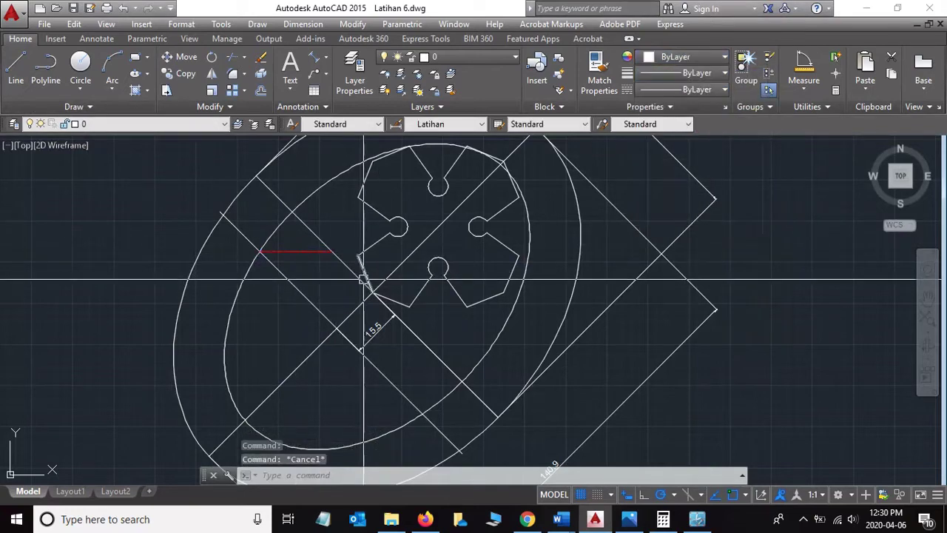
key("alt+Tab")
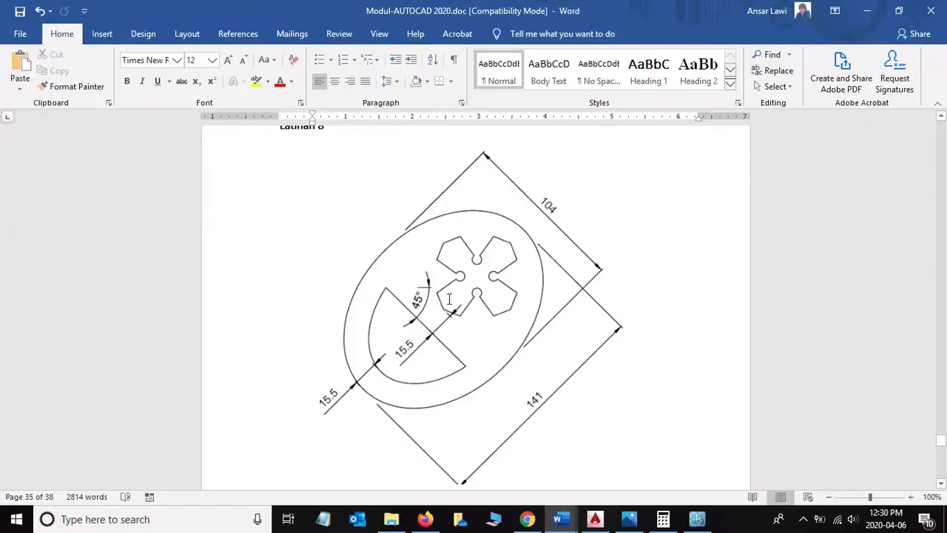
key("alt+Tab")
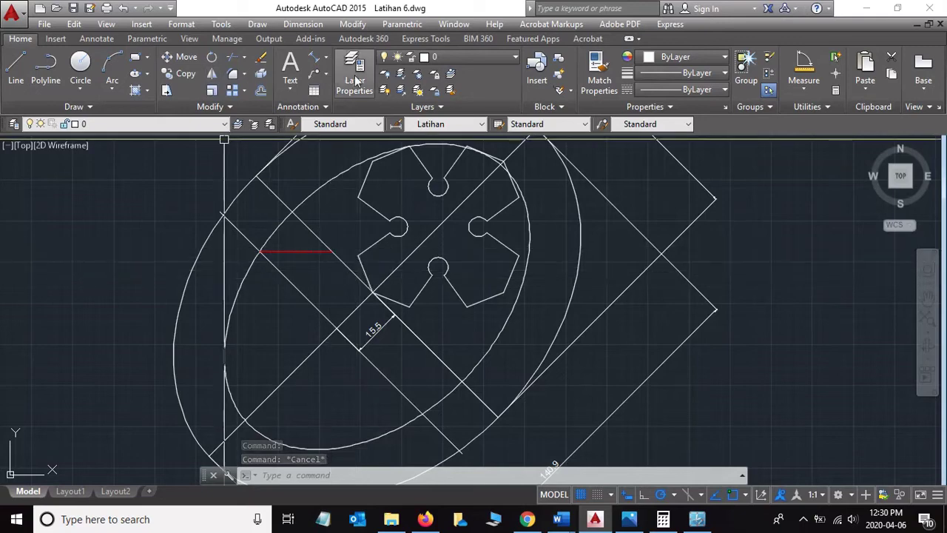
- Add a 45° angular dimension between the red line and the diagonal
left_click(326, 58)
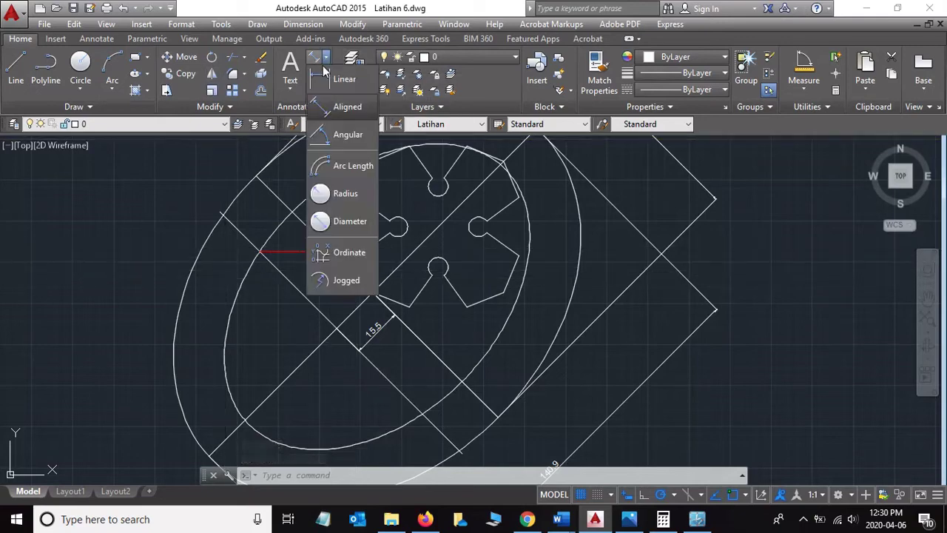
left_click(332, 135)
left_click(294, 254)
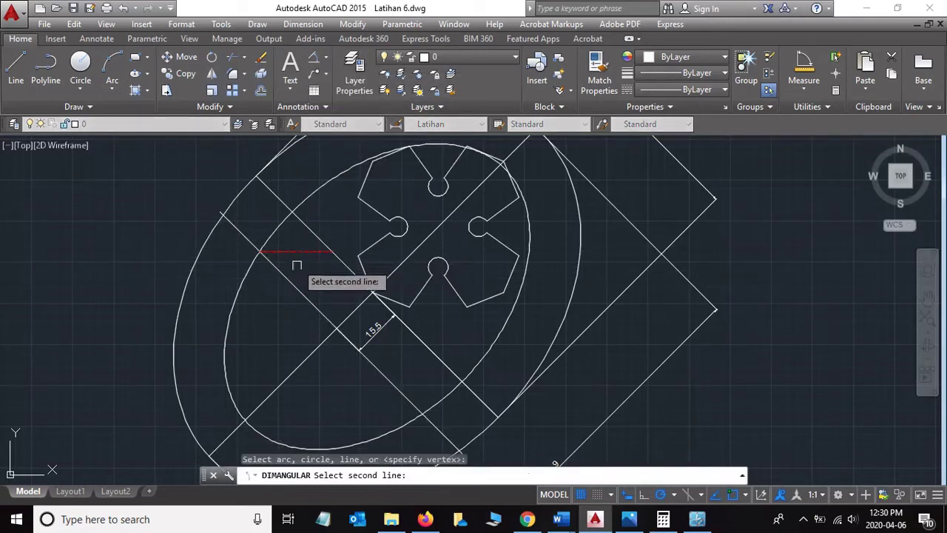
left_click(296, 283)
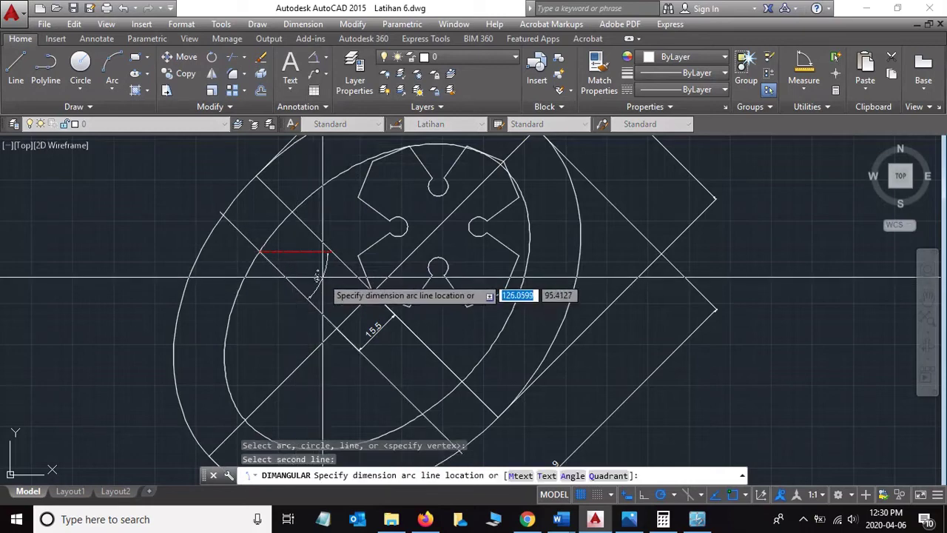
scroll(311, 273, "up", 3)
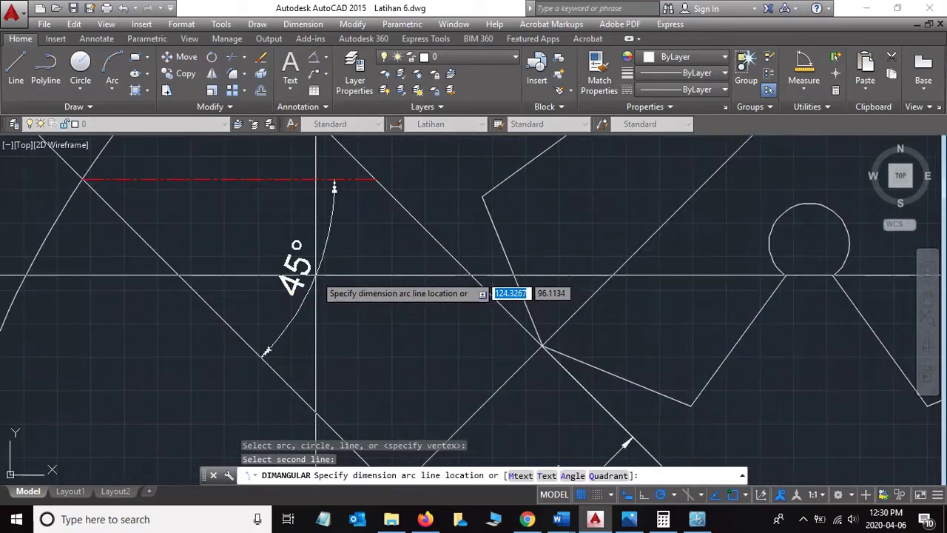
left_click(311, 273)
scroll(392, 284, "down", 3)
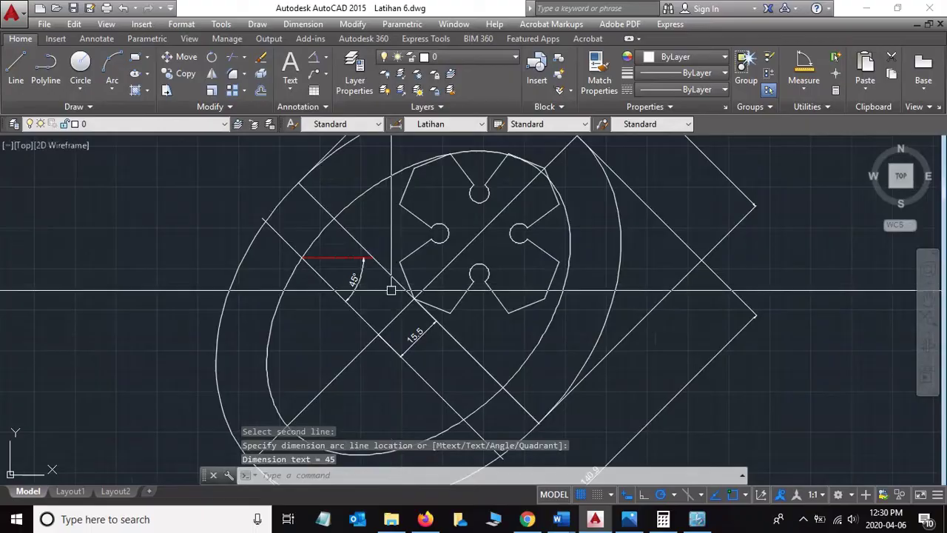
key("alt+Tab")
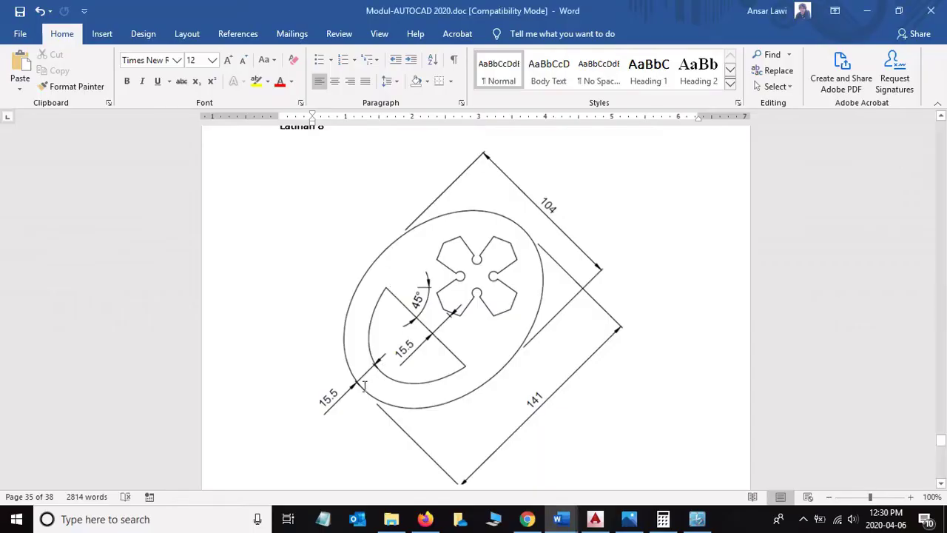
- Add a 15.5 aligned dimension across the band between the ellipses at lower left
key("alt+Tab")
scroll(423, 298, "up", 3)
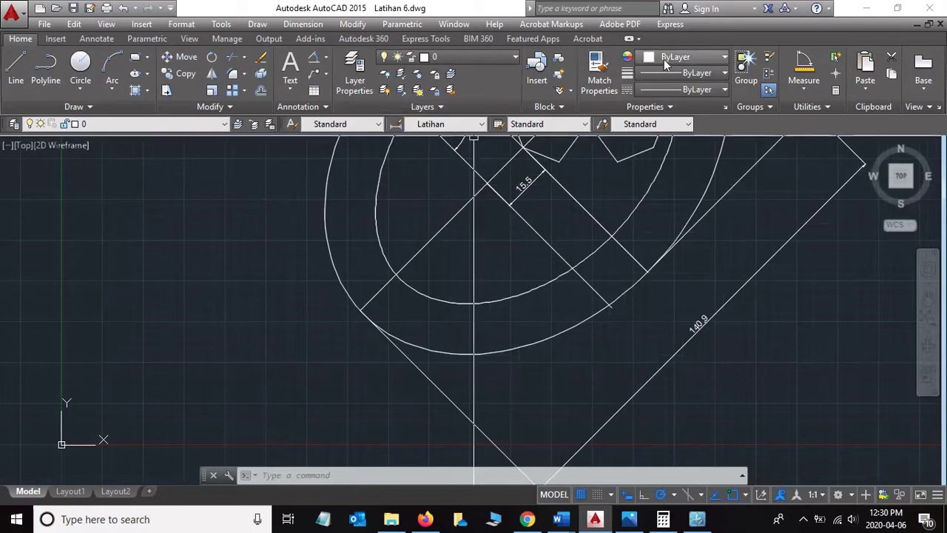
left_click(326, 58)
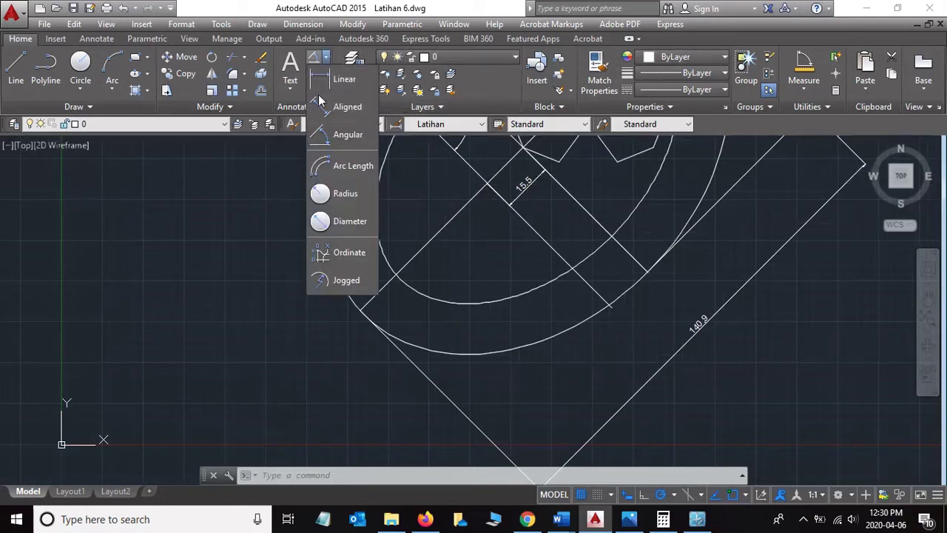
left_click(329, 107)
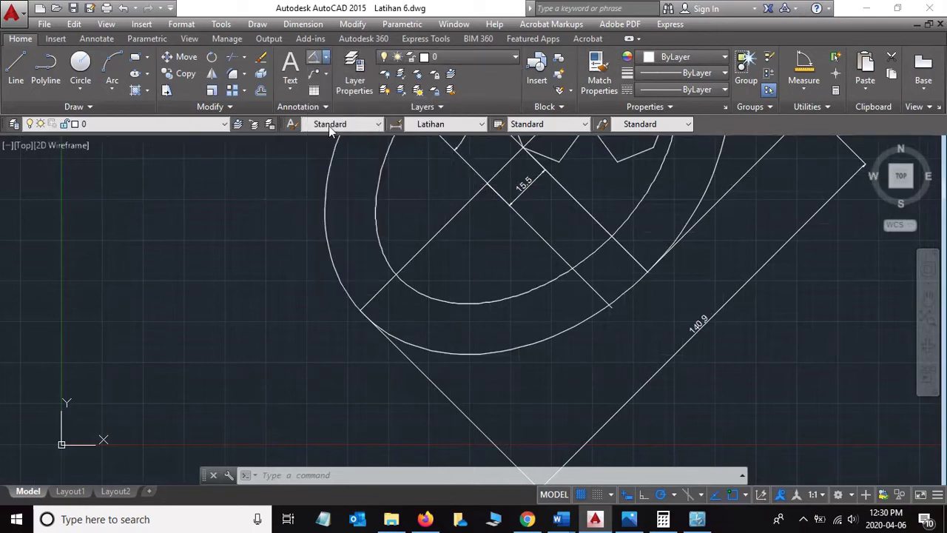
left_click(393, 275)
left_click(358, 306)
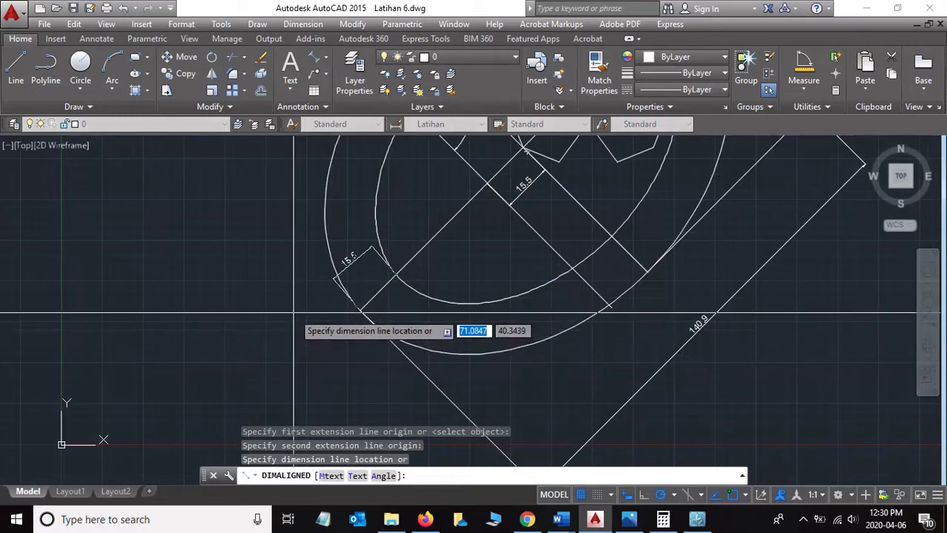
left_click(294, 314)
- Zoom in and reposition the 15.5 dimension text
scroll(492, 230, "down", 5)
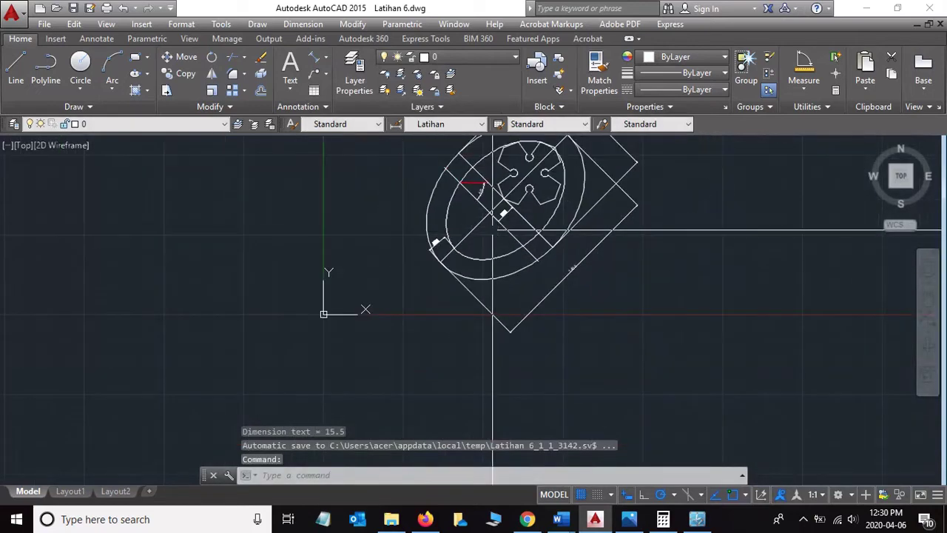
scroll(492, 230, "up", 5)
scroll(313, 259, "down", 2)
scroll(286, 277, "down", 2)
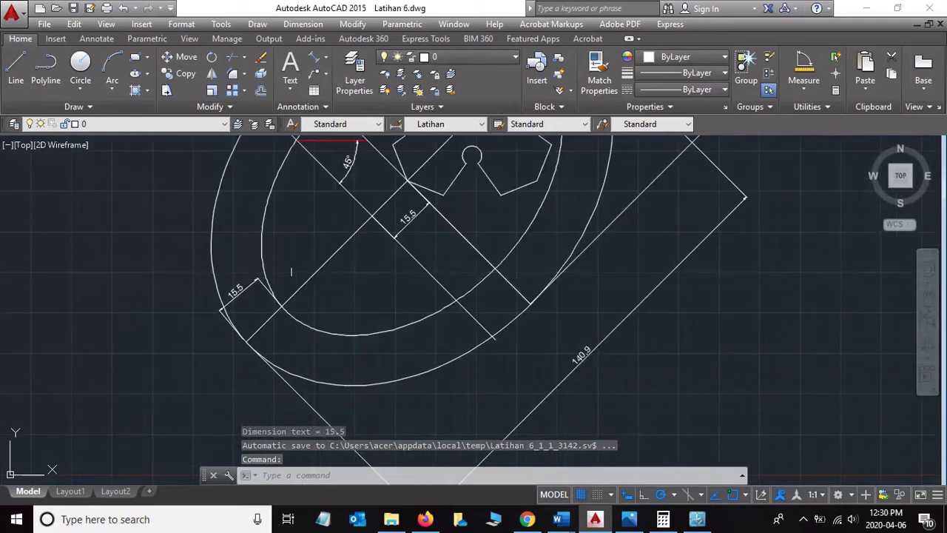
scroll(291, 272, "up", 2)
scroll(264, 302, "up", 1)
scroll(242, 322, "up", 1)
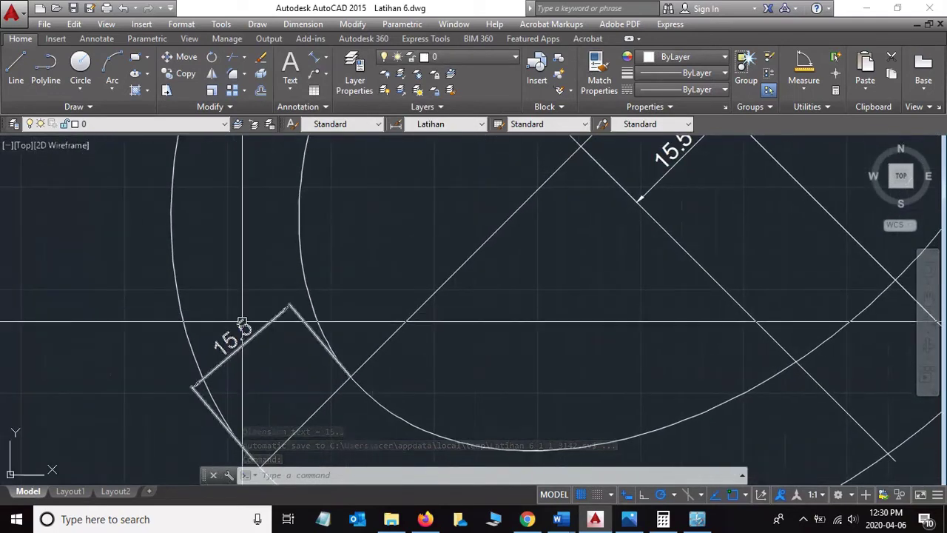
left_click(242, 323)
left_click(232, 338)
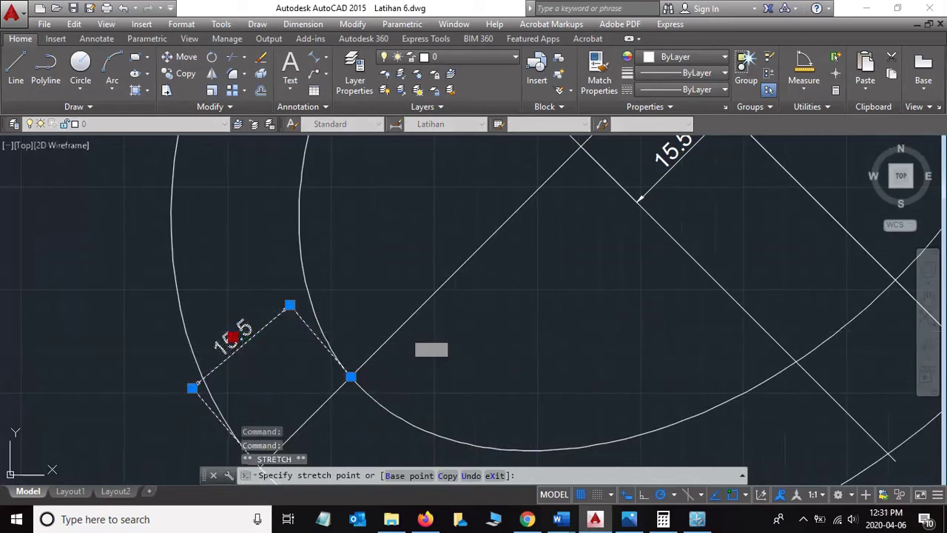
scroll(423, 275, "down", 1)
- Pan and zoom around the hook drawing, comparing it against the Word reference
key("Escape")
scroll(423, 276, "down", 1)
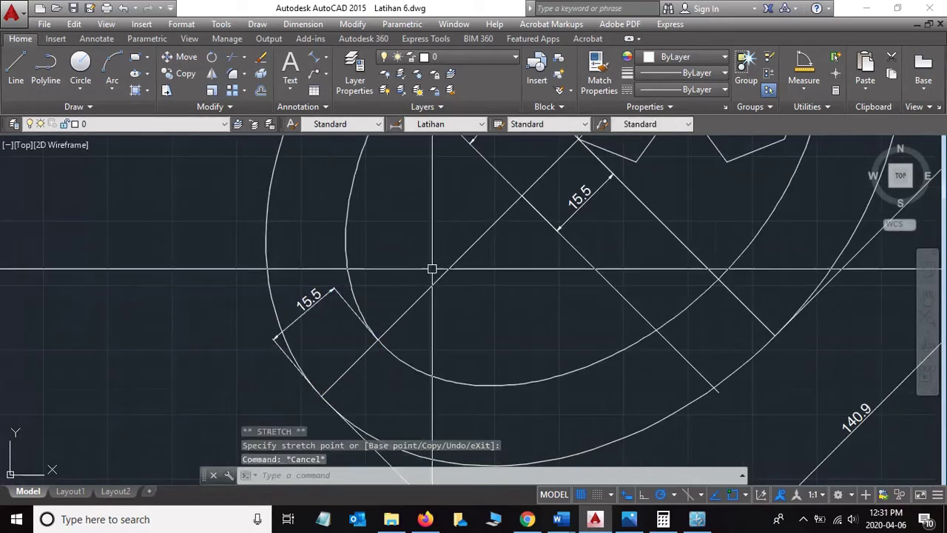
scroll(434, 269, "down", 2)
scroll(349, 334, "up", 1)
mouse_move(598, 212)
middle_mouse_down()
mouse_move(553, 256)
mouse_move(477, 304)
middle_mouse_up()
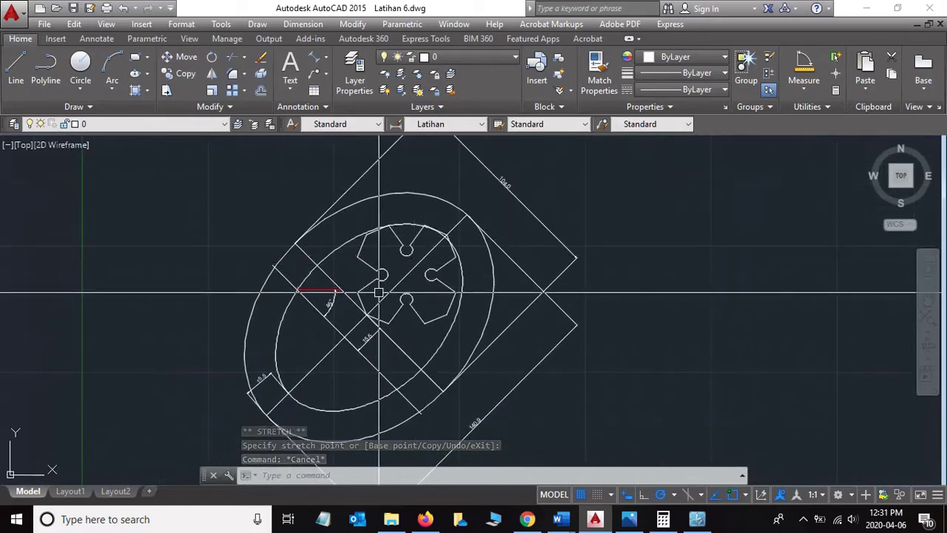
key("alt+Tab")
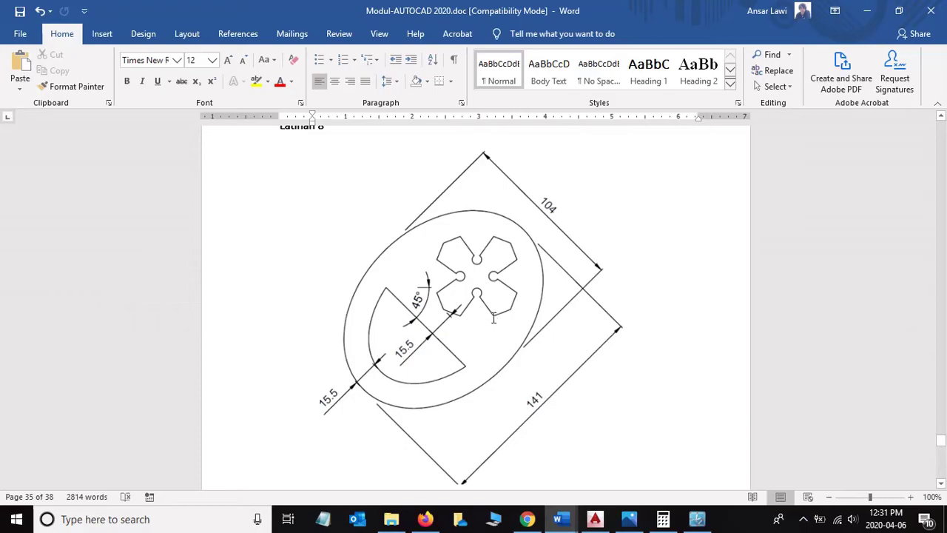
key("alt+Tab")
scroll(405, 307, "up", 2)
scroll(405, 307, "up", 2)
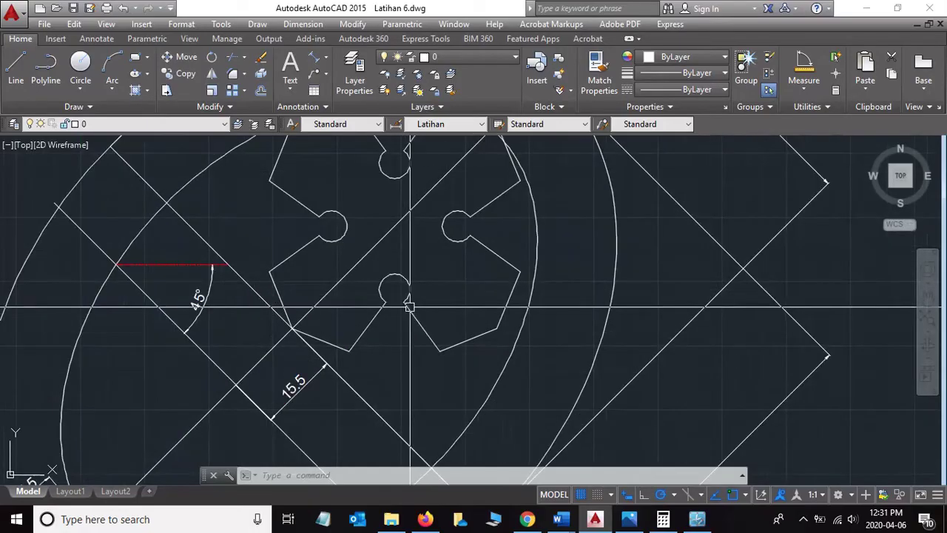
scroll(405, 307, "up", 2)
scroll(405, 307, "down", 3)
scroll(405, 307, "up", 3)
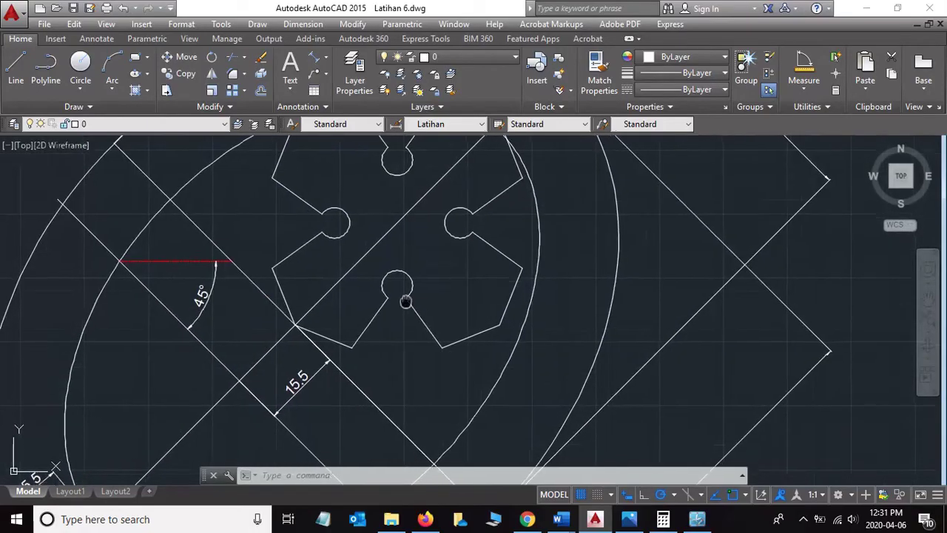
middle_click_drag(398, 315, 482, 213)
scroll(454, 228, "down", 3)
scroll(455, 228, "up", 3)
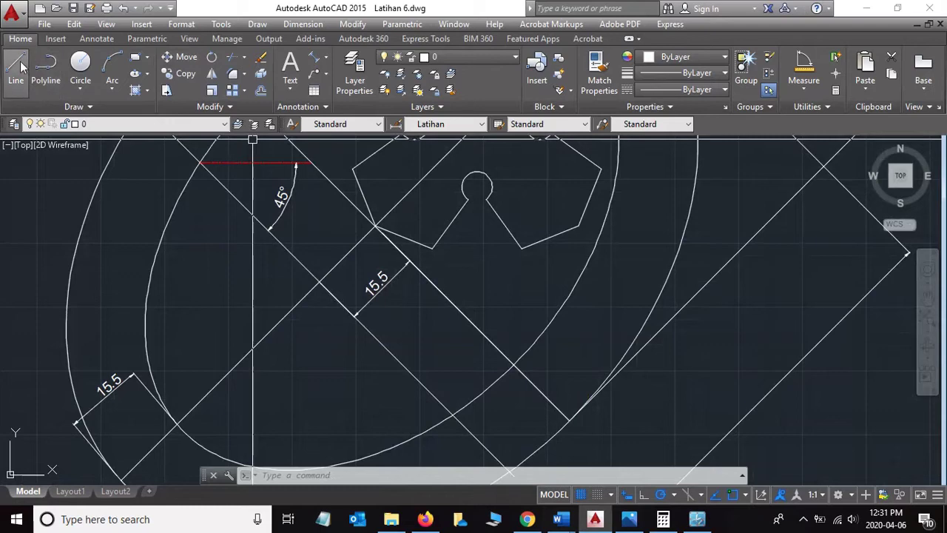
- Delete the centre diagonal line and shorten the other to a stub near the 15.5 dimension
left_click(462, 309)
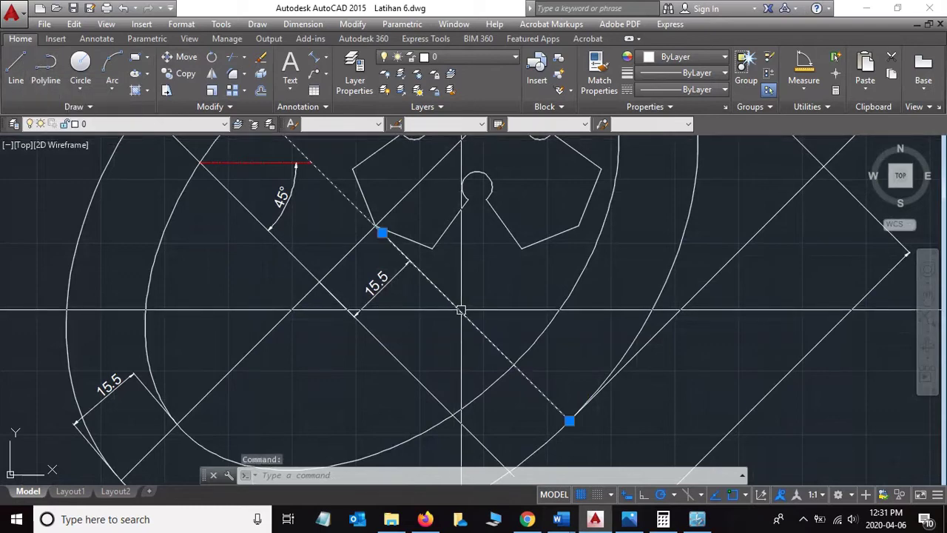
key("Delete")
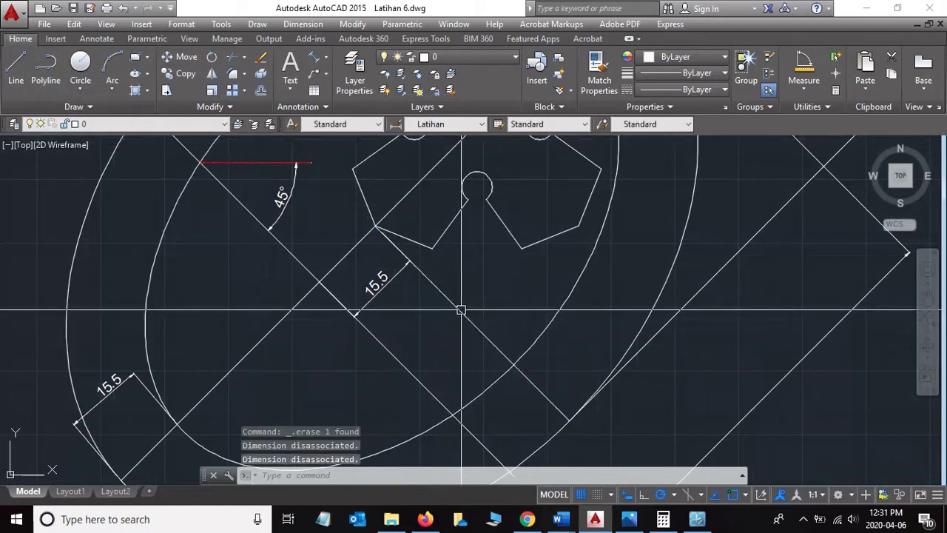
left_click(462, 311)
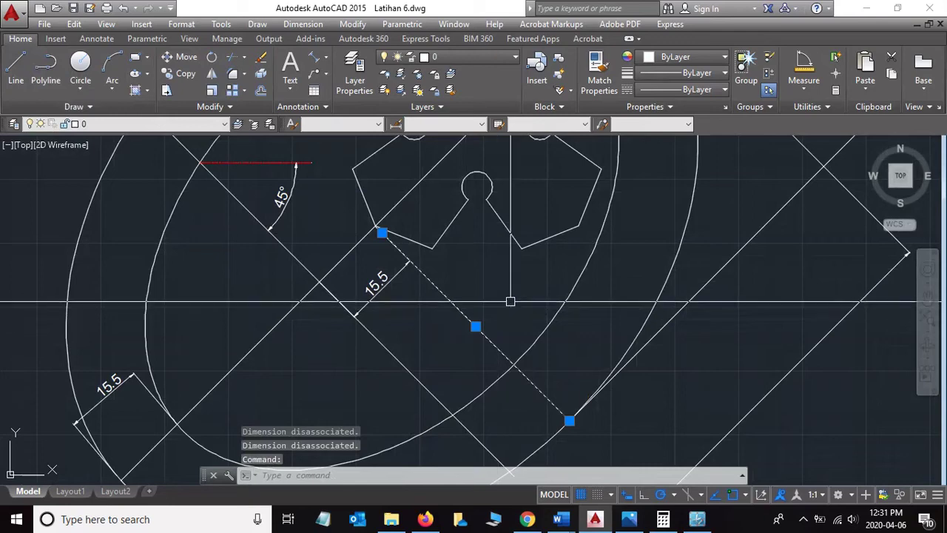
left_click(569, 422)
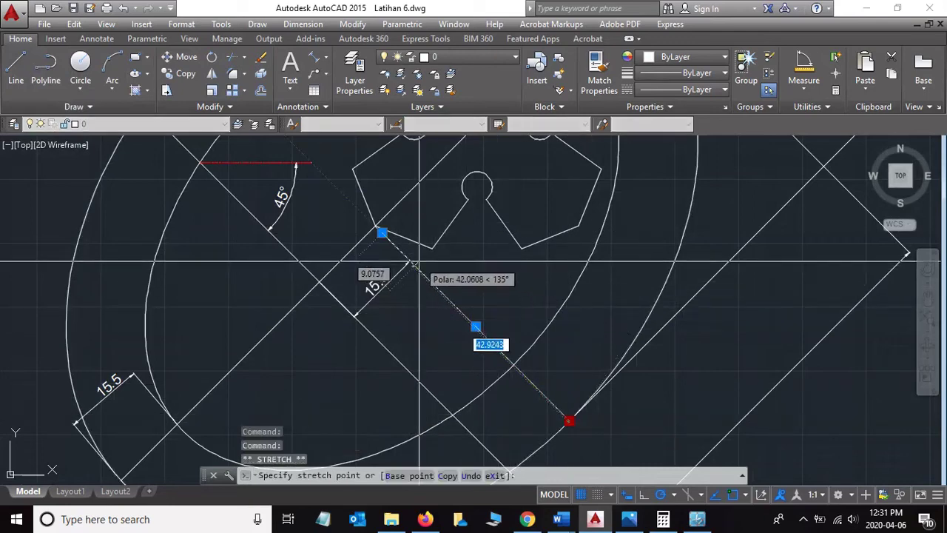
left_click(415, 264)
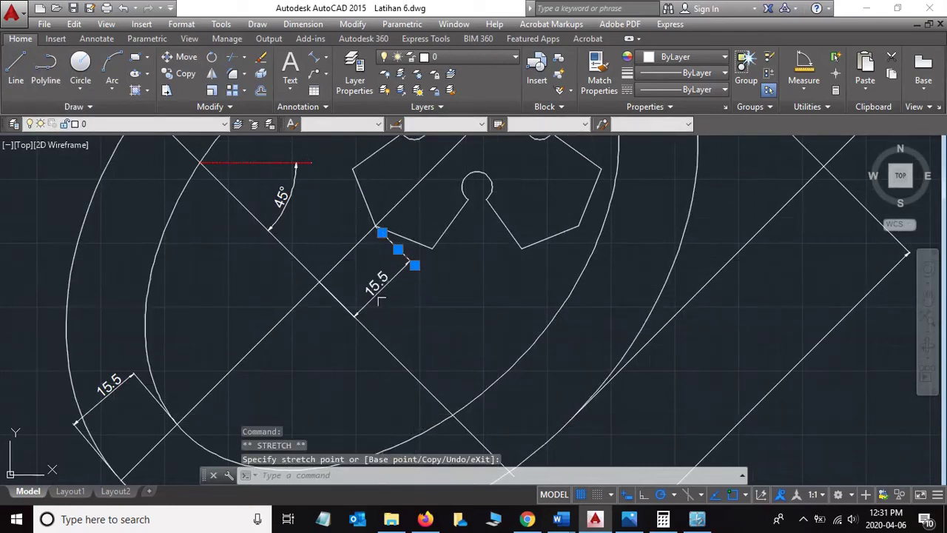
key("Escape")
scroll(411, 268, "up", 4)
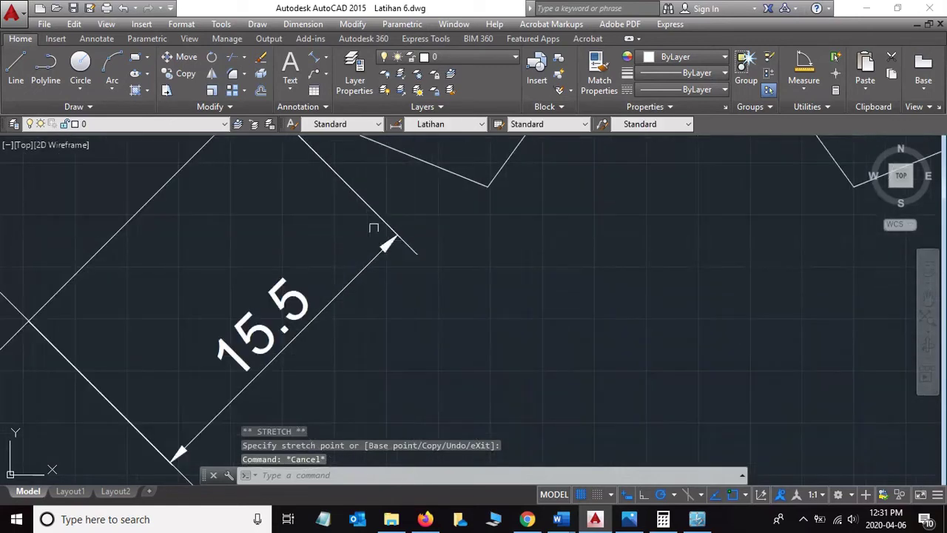
left_click(373, 222)
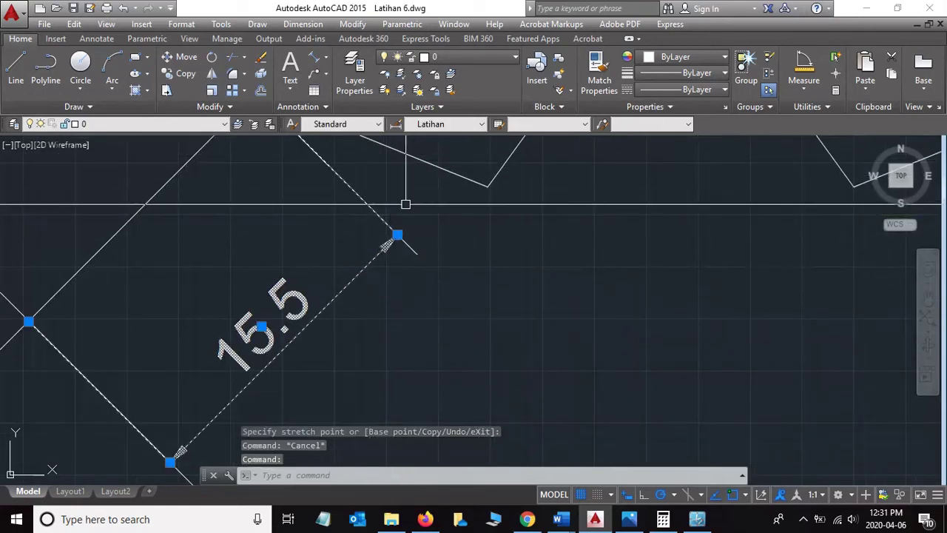
- Move the 15.5 dimension text aside and make the short diagonal line red
left_click(261, 326)
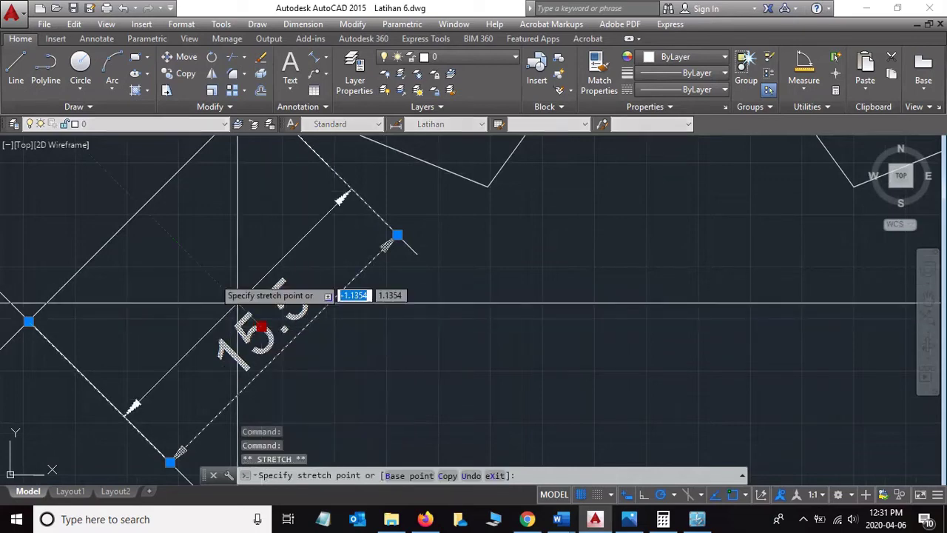
left_click(112, 174)
left_click(692, 57)
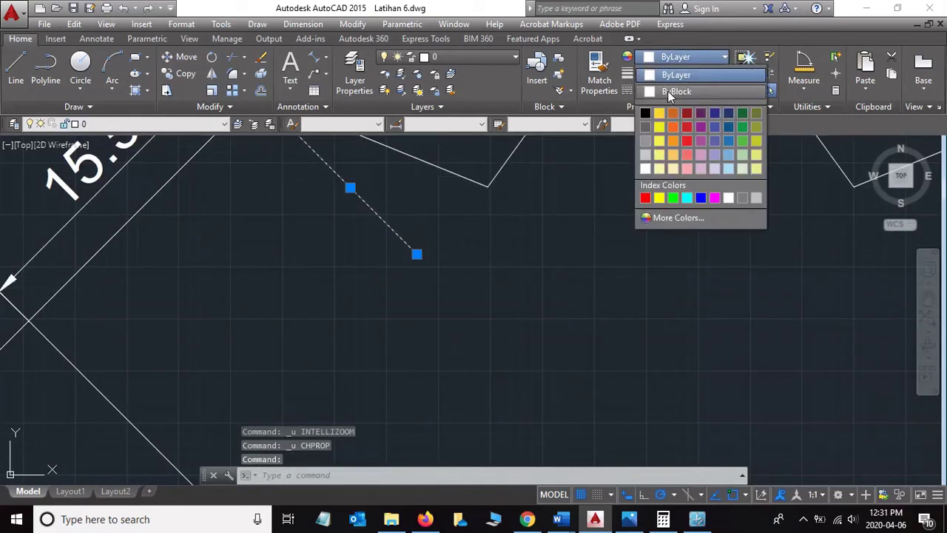
left_click(645, 197)
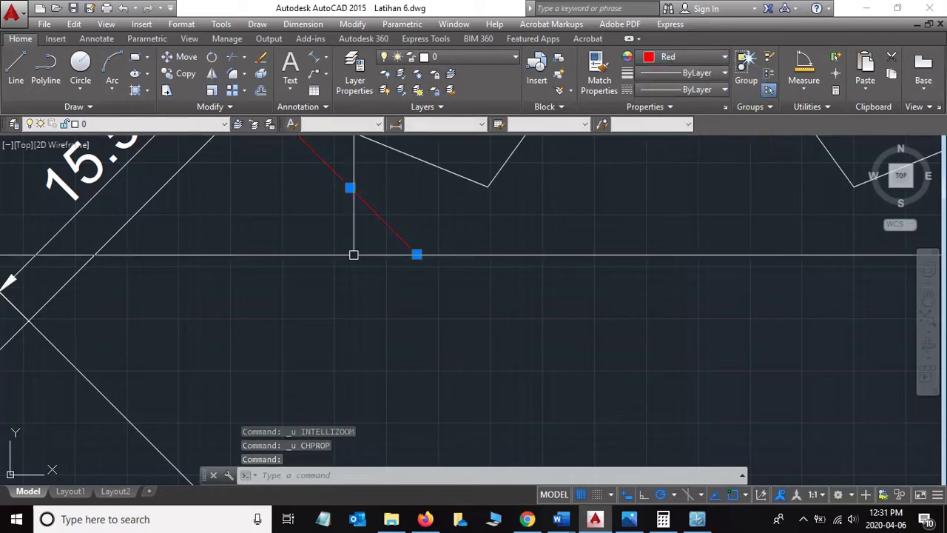
key("Escape")
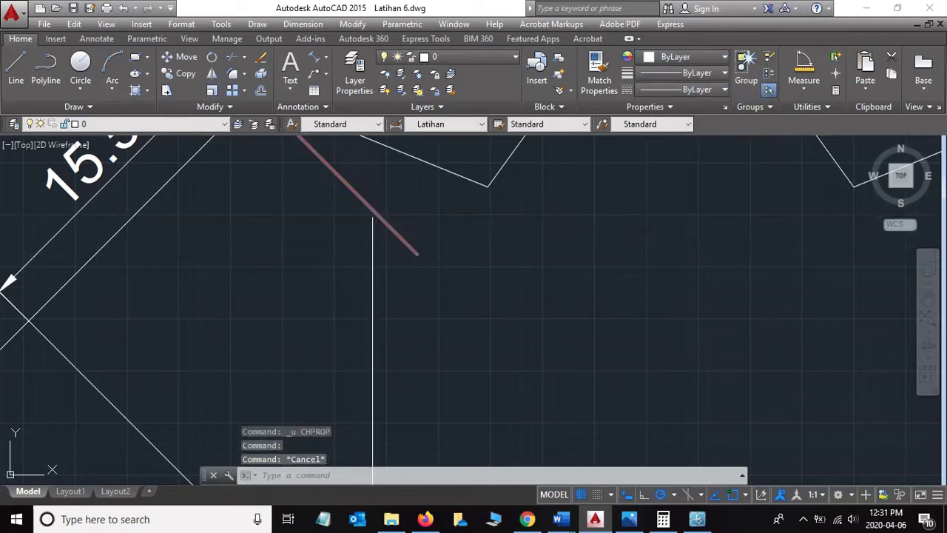
- Set the red line's linetype to CENTER and select the 15.5 dimension's text
left_click(707, 91)
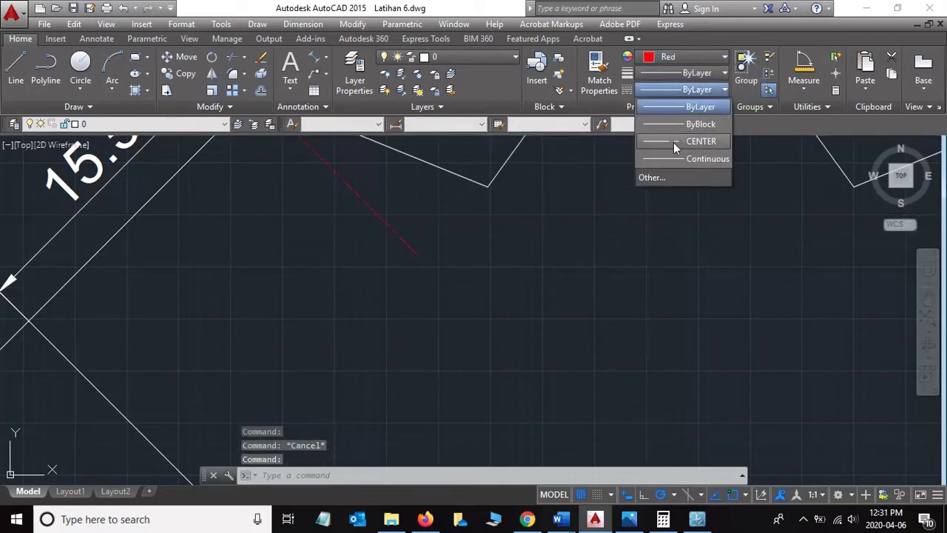
left_click(673, 143)
scroll(385, 255, "down", 3)
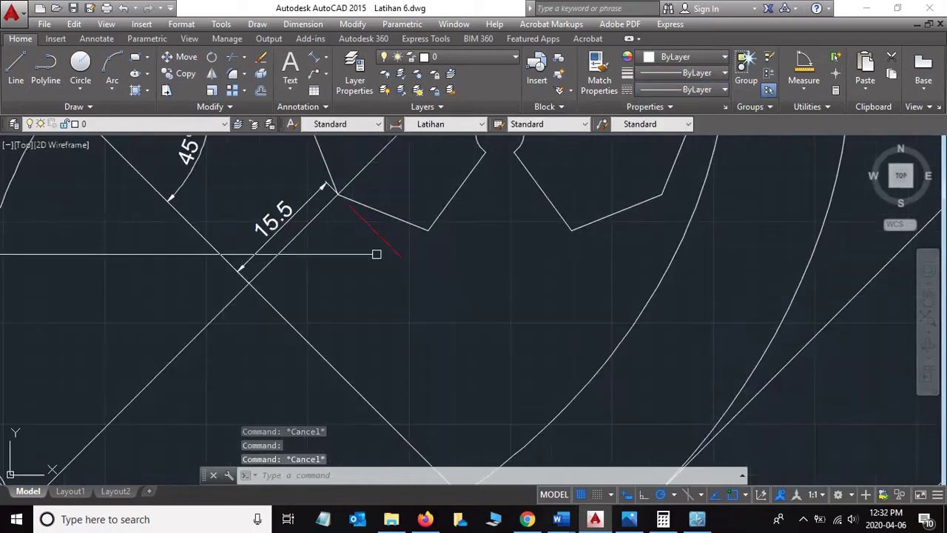
left_click(289, 222)
left_click(282, 225)
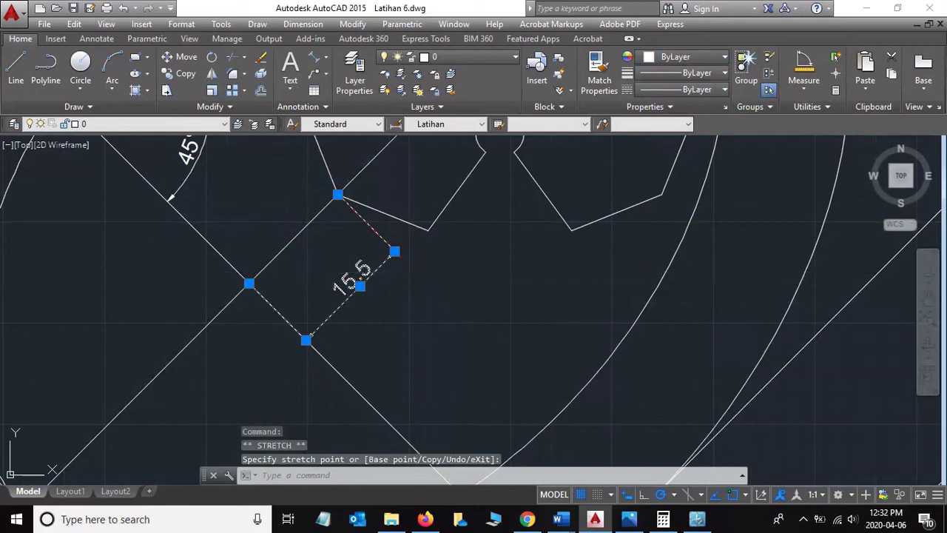
- Stretch the 15.5 dimension's grips to the red line's end, then erase the resulting 19.0 dimension
key("Escape")
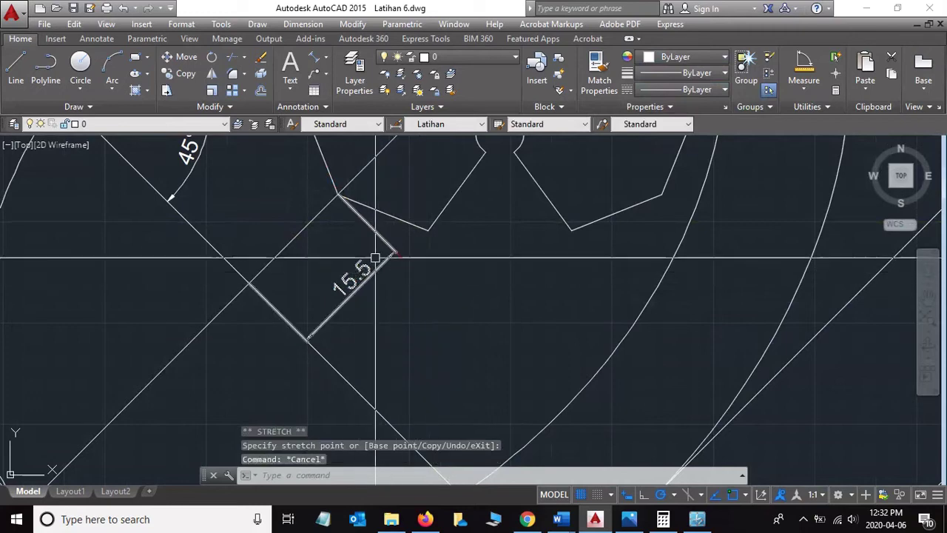
left_click(360, 276)
left_click(359, 286)
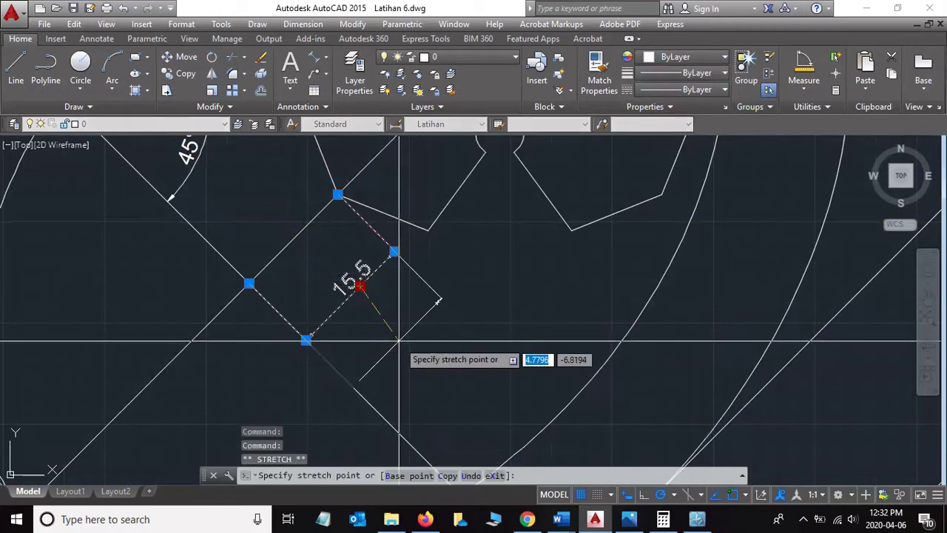
left_click(398, 340)
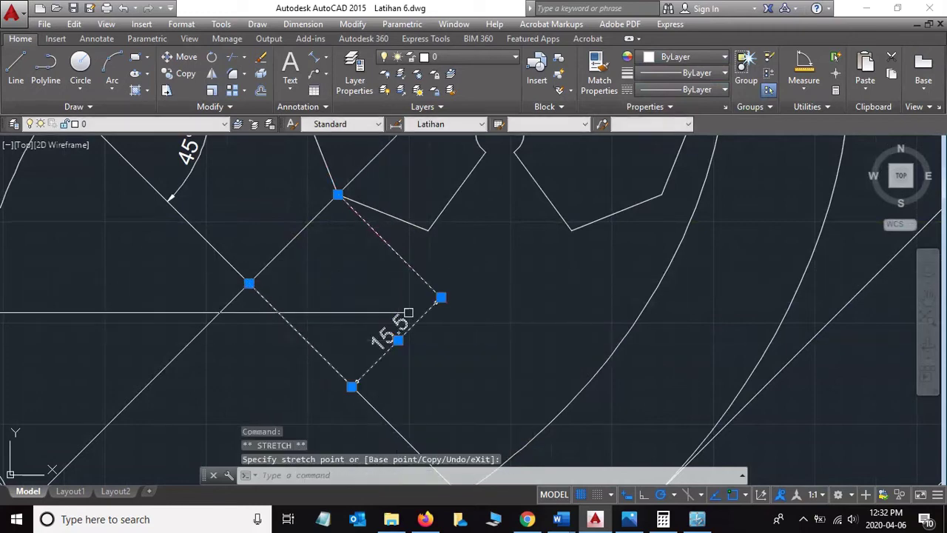
left_click(338, 195)
left_click(390, 247)
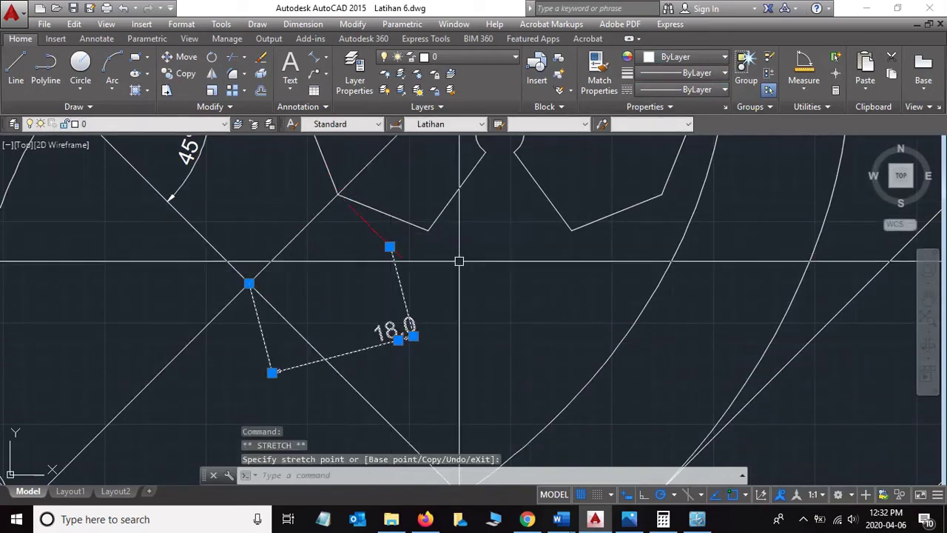
scroll(416, 296, "up", 2)
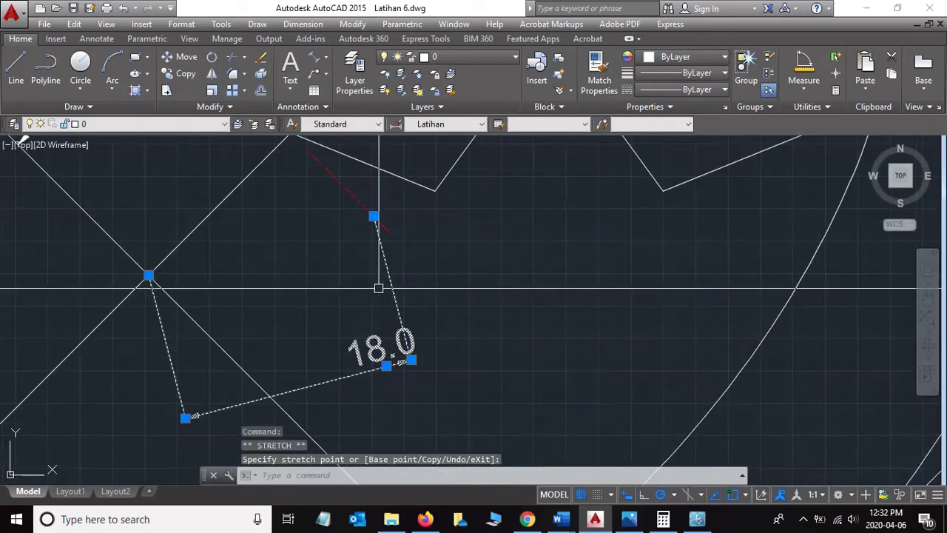
left_click(374, 216)
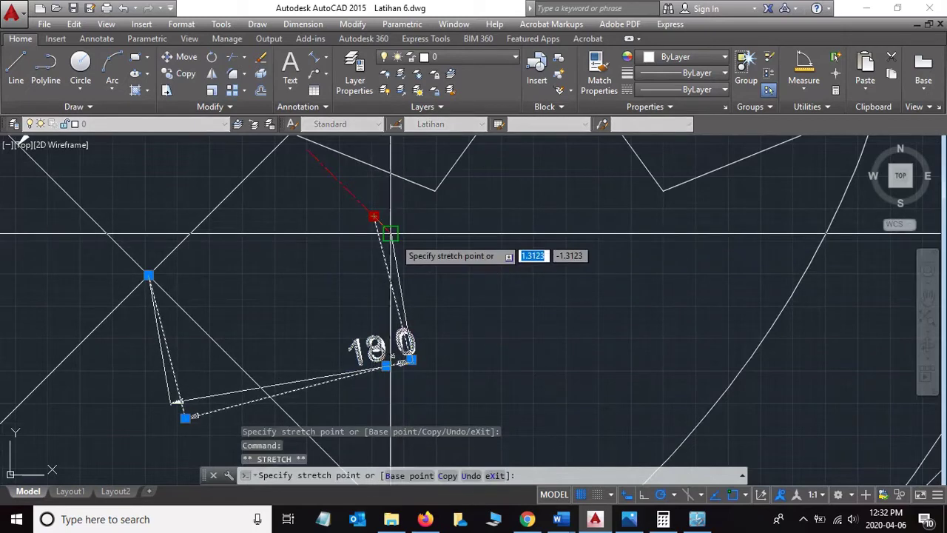
left_click(390, 234)
key("Delete")
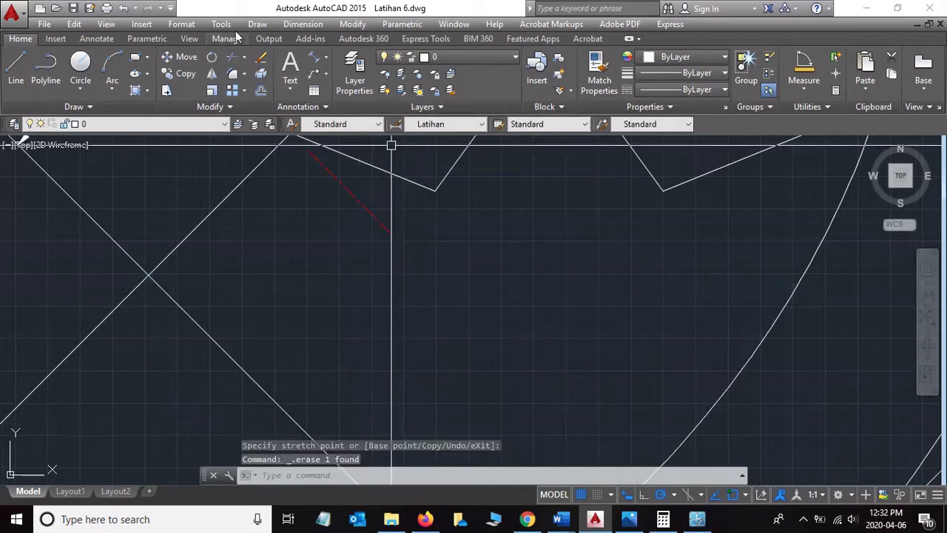
- Add an aligned 15.5 dimension from the red stub's end perpendicular to the diagonal line
left_click(314, 57)
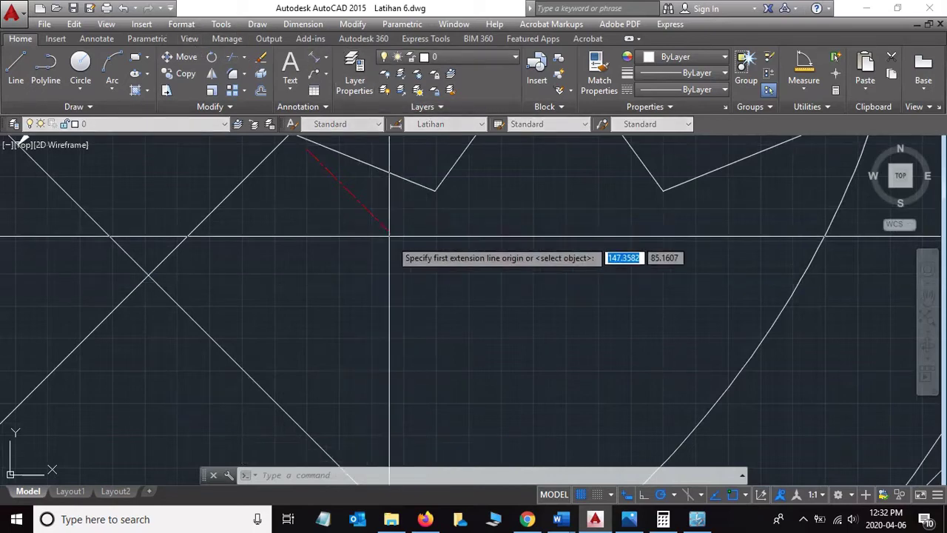
left_click(390, 234)
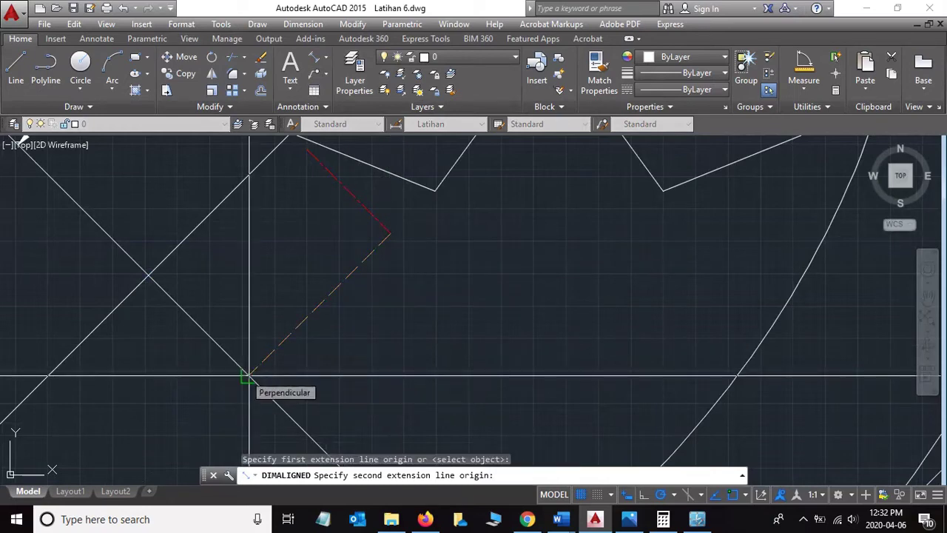
left_click(248, 377)
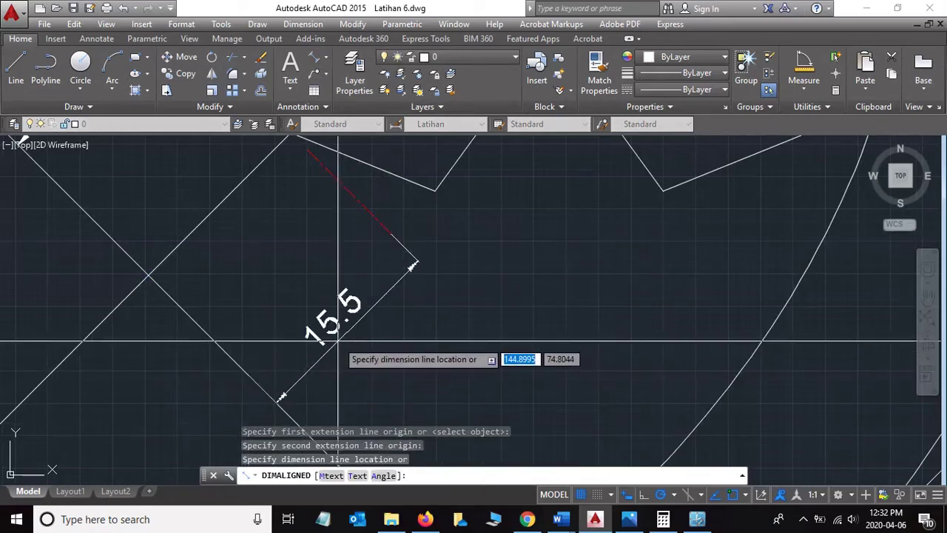
left_click(339, 343)
scroll(480, 302, "down", 3)
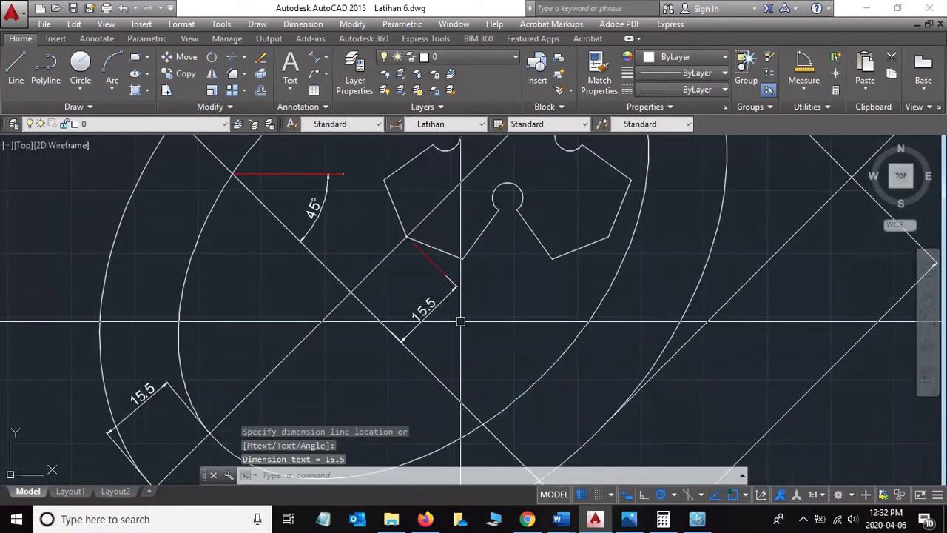
scroll(459, 314, "down", 2)
scroll(384, 245, "up", 2)
- Window-select the whole profile, then clear the selection
scroll(459, 229, "down", 5)
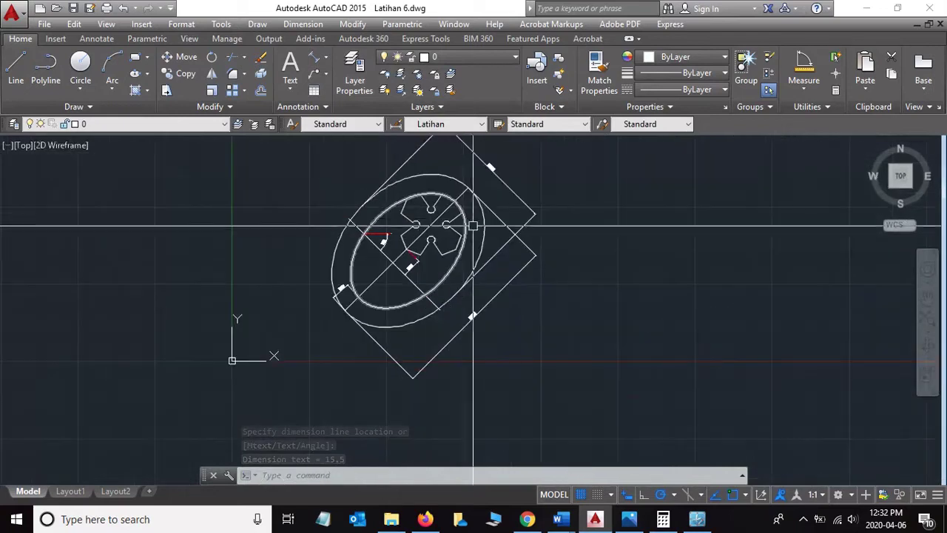
scroll(485, 222, "up", 1)
scroll(444, 229, "down", 2)
scroll(423, 229, "up", 2)
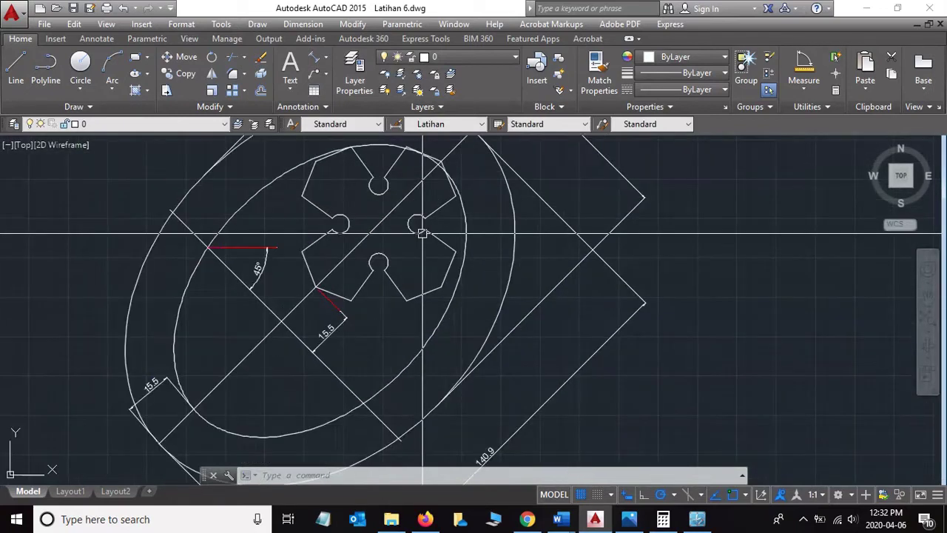
scroll(422, 231, "down", 2)
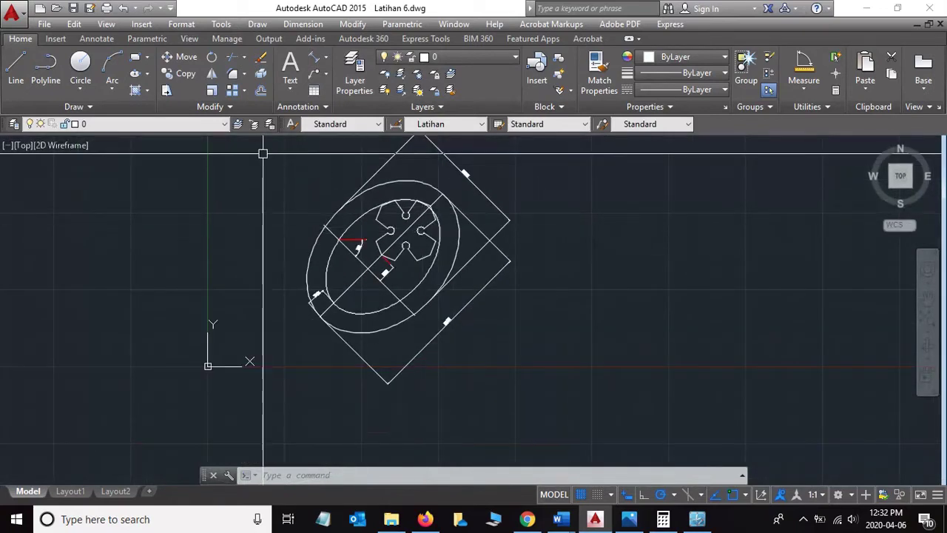
left_click(262, 154)
left_click(508, 390)
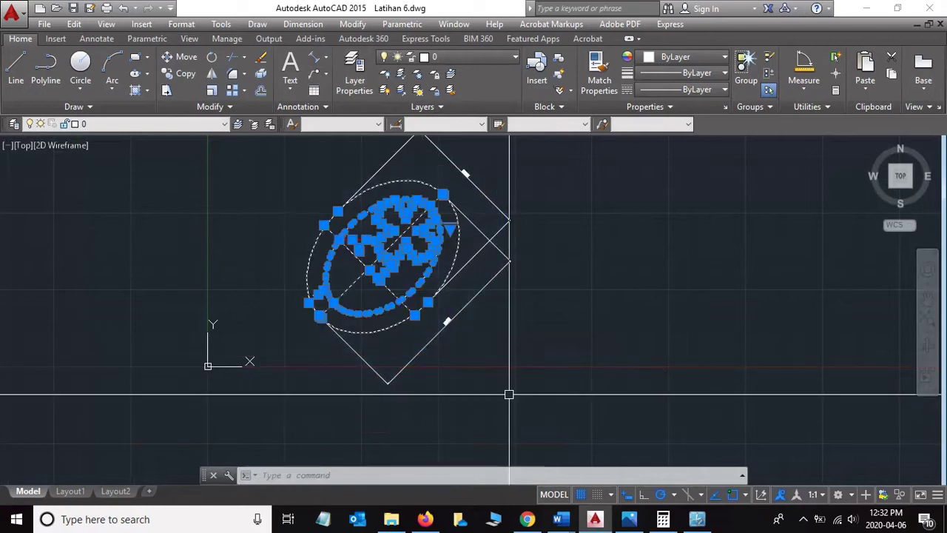
scroll(460, 234, "up", 4)
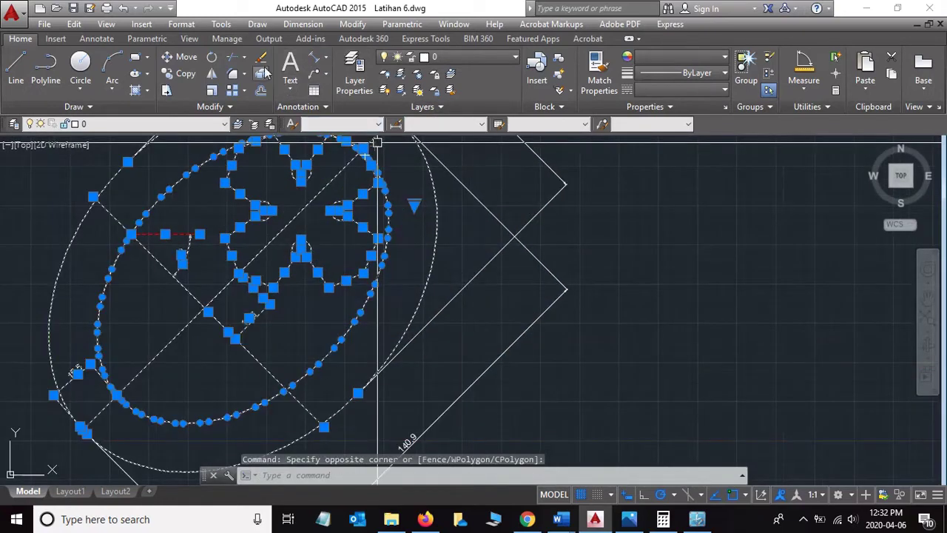
key("Escape")
- Trim away the circle's upper-left arc and exit the trim command
left_click(232, 59)
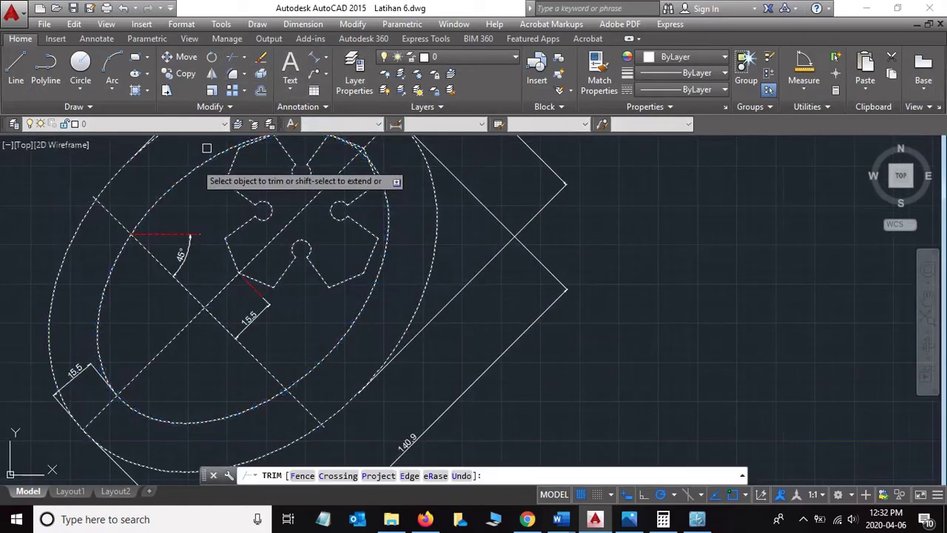
left_click(180, 180)
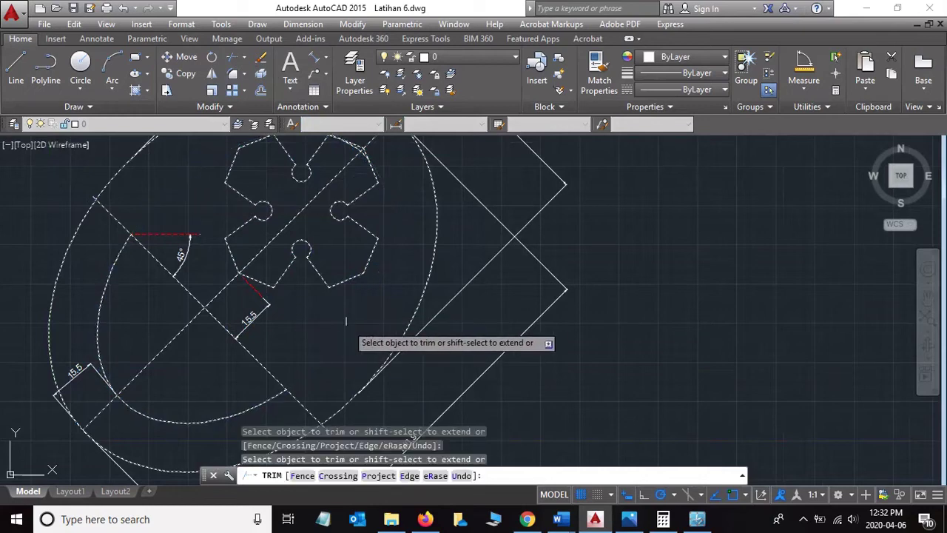
scroll(351, 318, "down", 2)
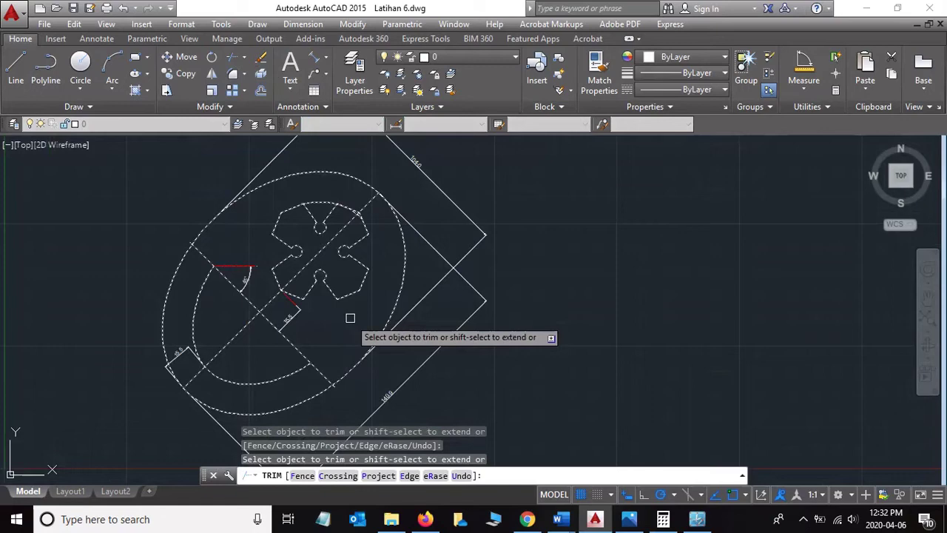
key("Escape")
- Delete the stray upper arc and the extra diagonal line
scroll(348, 317, "up", 2)
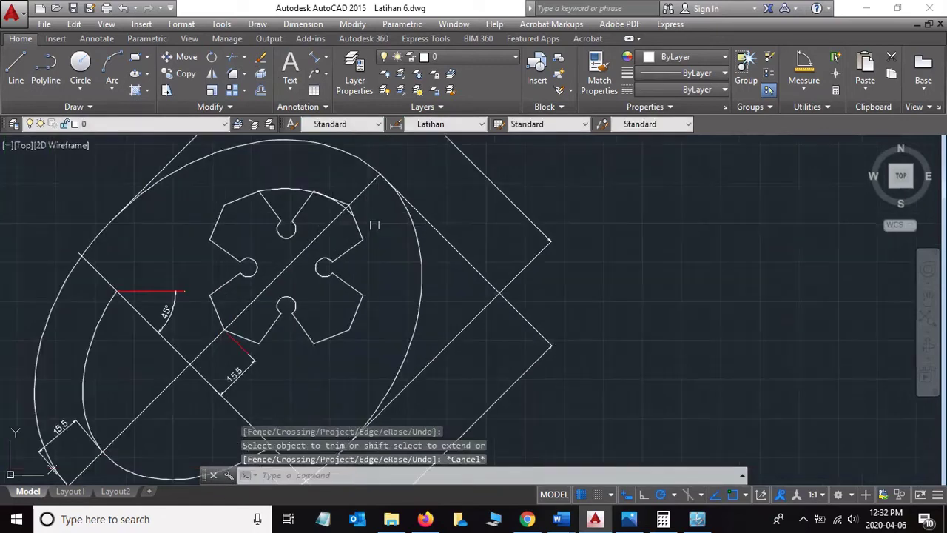
scroll(348, 317, "up", 2)
scroll(249, 186, "up", 2)
scroll(213, 163, "down", 2)
left_click(213, 155)
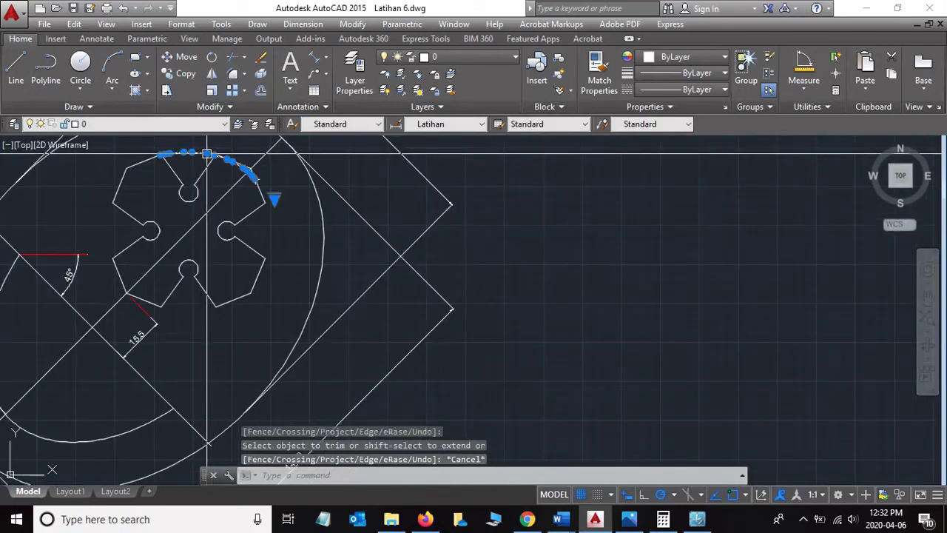
key("Delete")
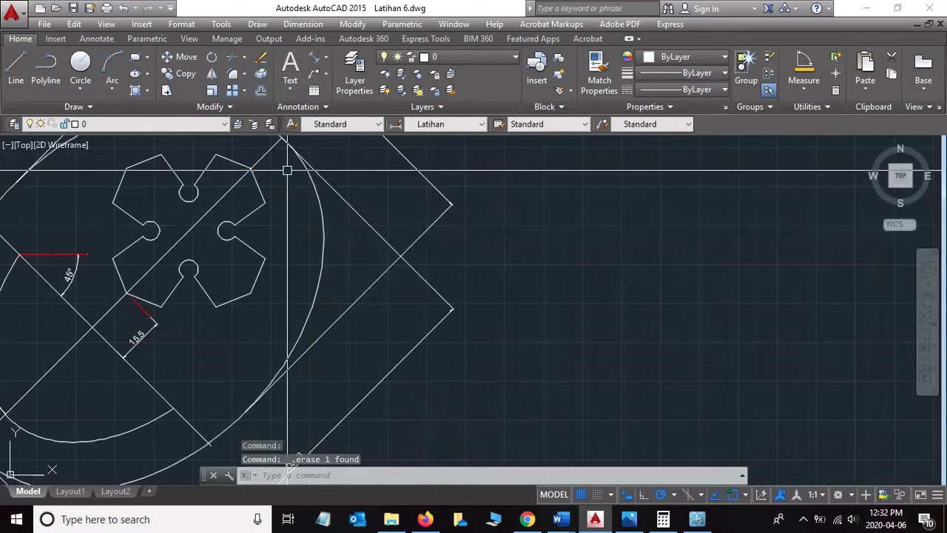
left_click(270, 150)
key("Delete")
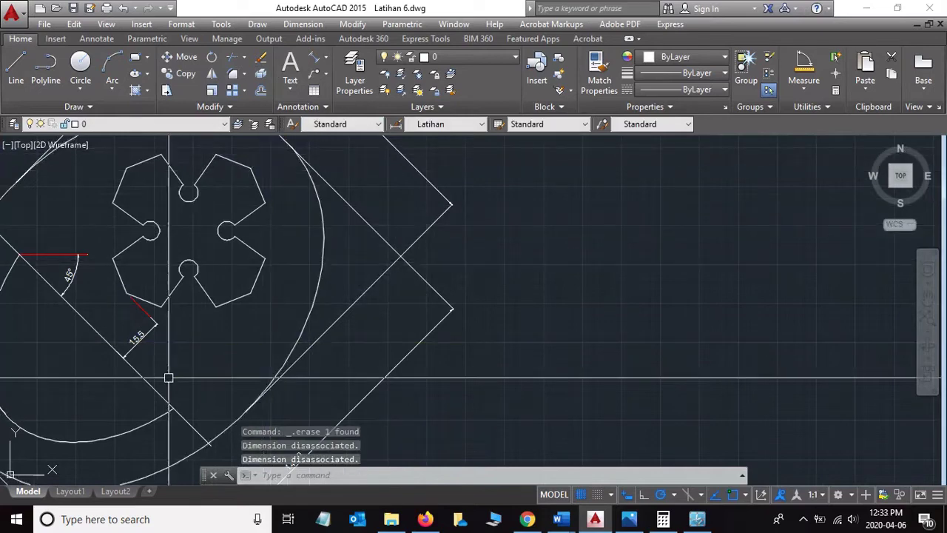
- Trim the inner arc back to the 45° diagonal line
middle_click_drag(219, 395, 291, 350)
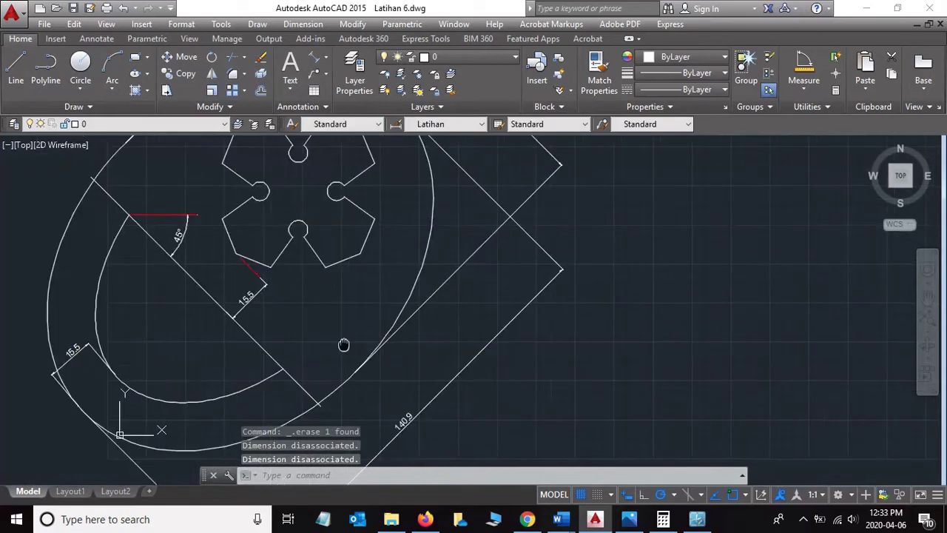
left_click(290, 345)
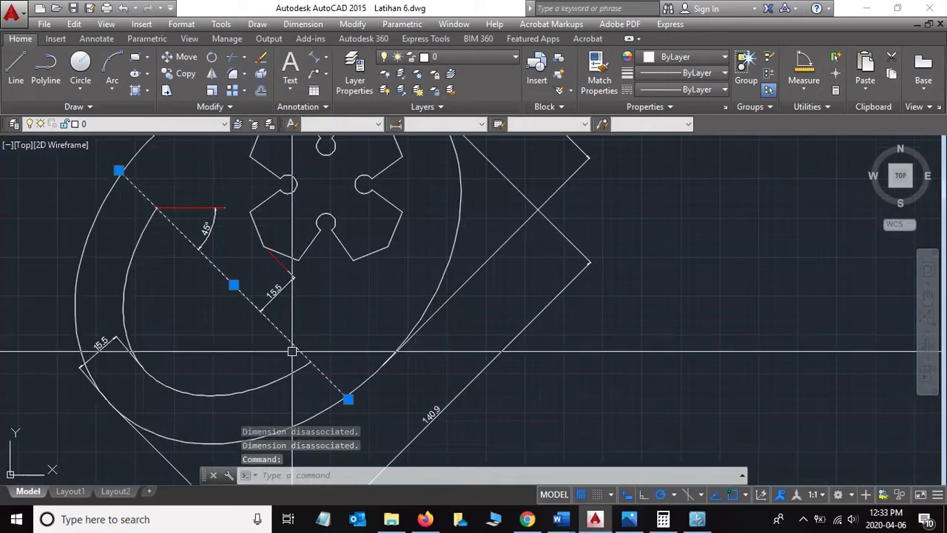
left_click(303, 366)
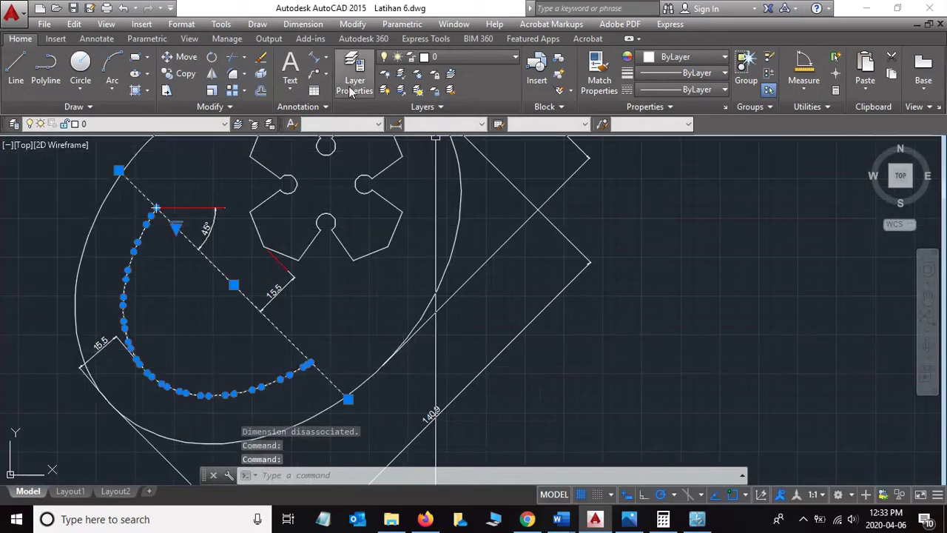
left_click(236, 59)
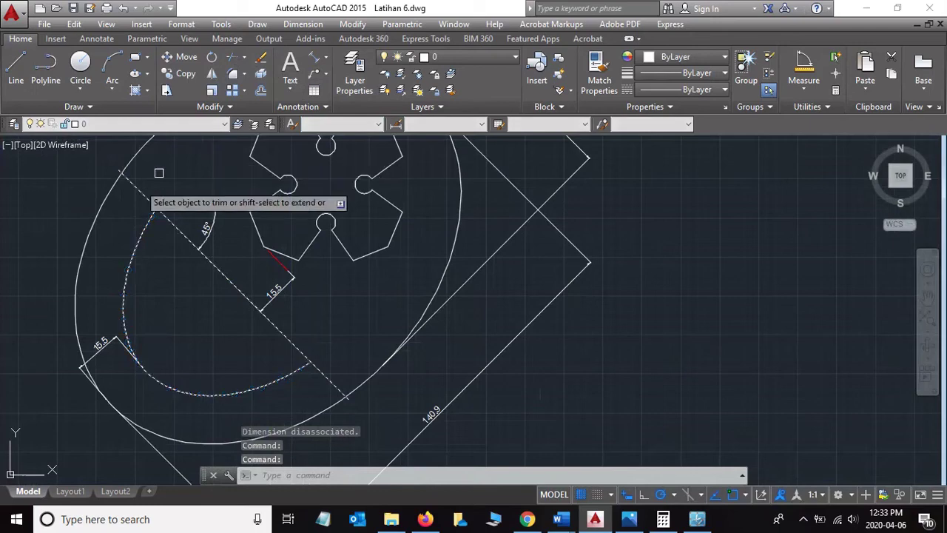
left_click(136, 193)
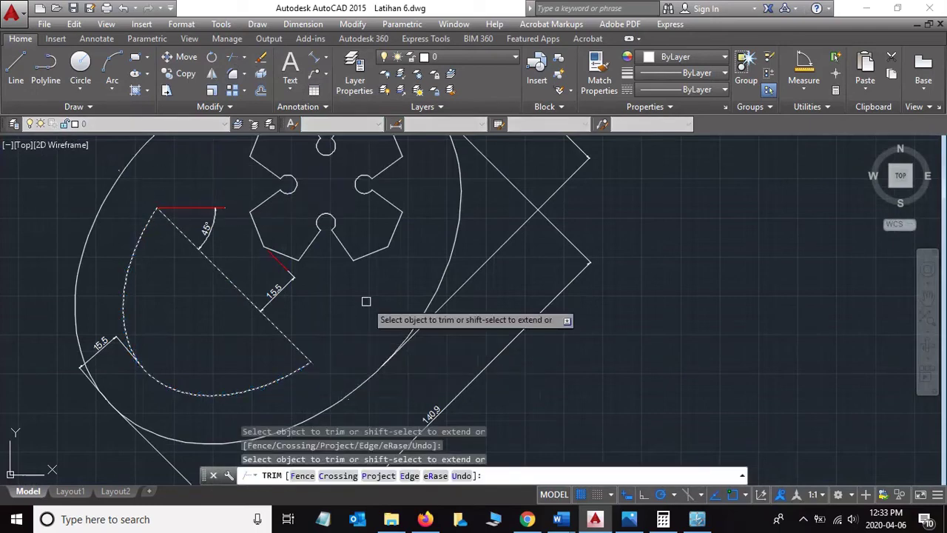
key("Escape")
- Zoom and pan to centre the trimmed arc and its dimensions in view
scroll(361, 291, "down", 5)
scroll(360, 289, "up", 3)
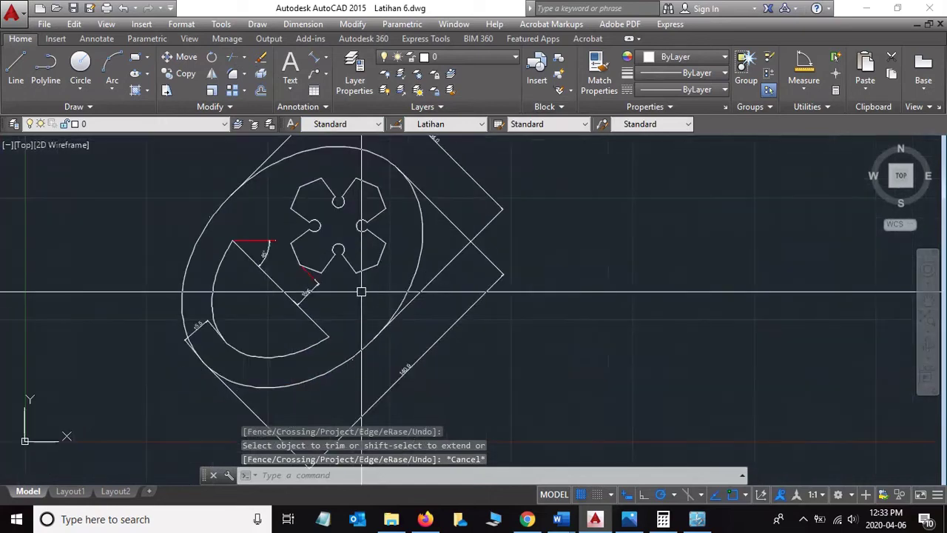
scroll(425, 219, "up", 3)
scroll(422, 218, "up", 2)
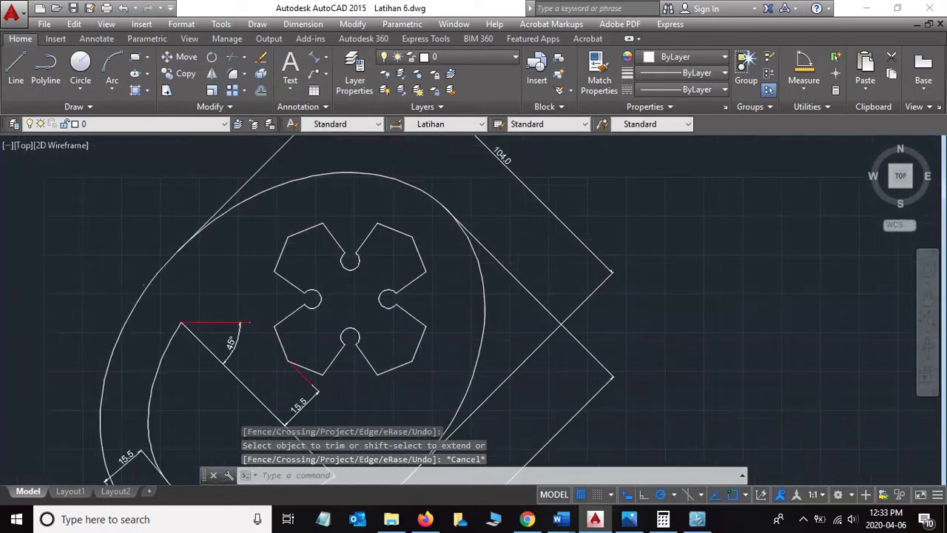
scroll(491, 281, "up", 2)
scroll(484, 283, "down", 5)
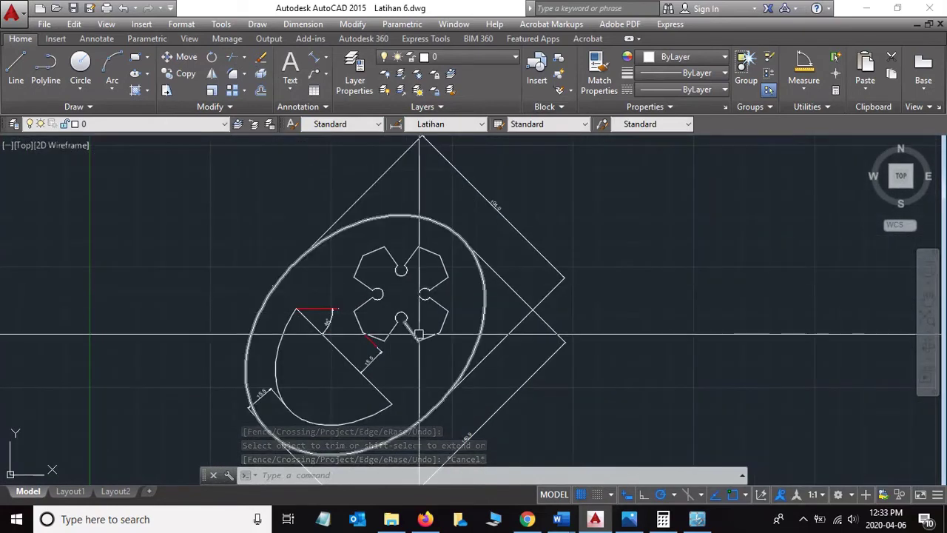
scroll(425, 281, "down", 1)
scroll(419, 292, "up", 1)
scroll(419, 292, "up", 2)
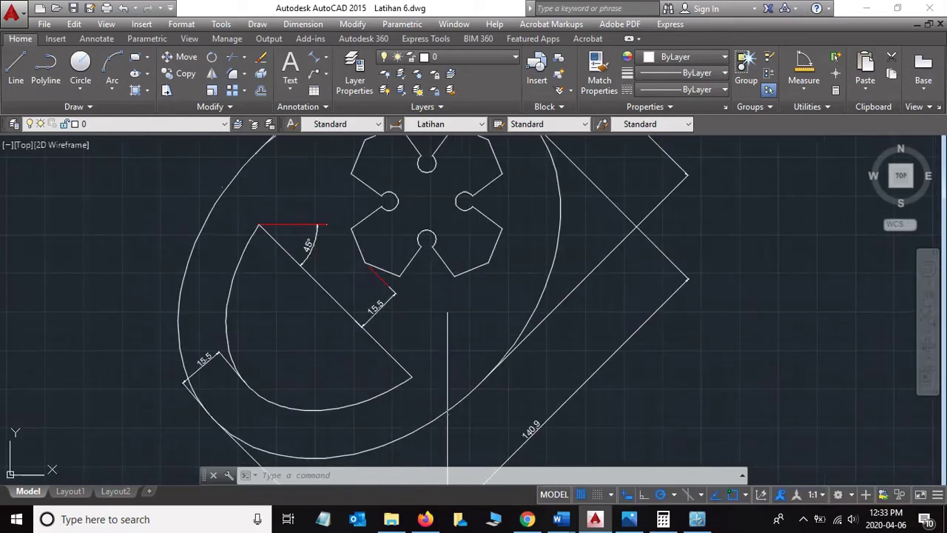
mouse_move(446, 309)
middle_mouse_down()
mouse_move(466, 254)
mouse_move(439, 351)
middle_mouse_up()
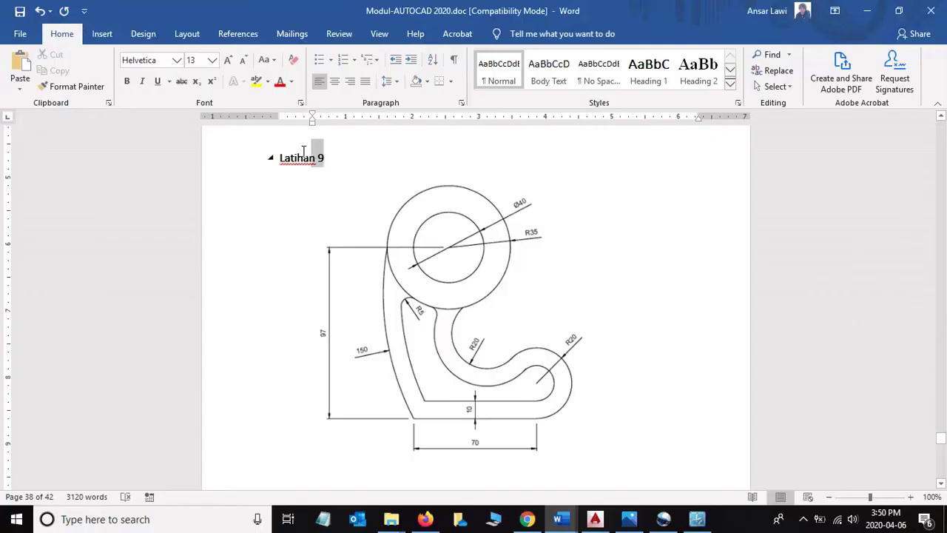
- Review Latihan 9 in Word, highlighting 'diameter' and 'radius 35' in step 1
left_click(275, 156)
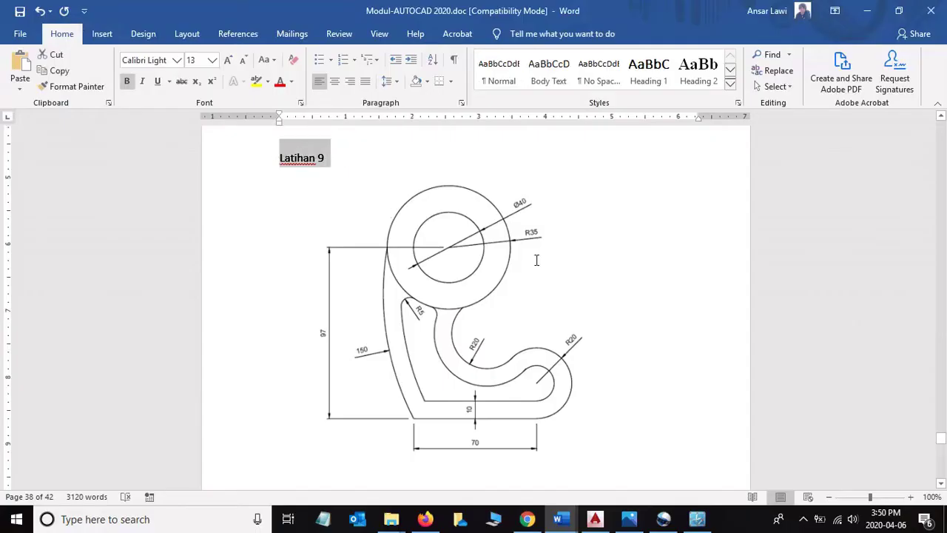
left_click(554, 289)
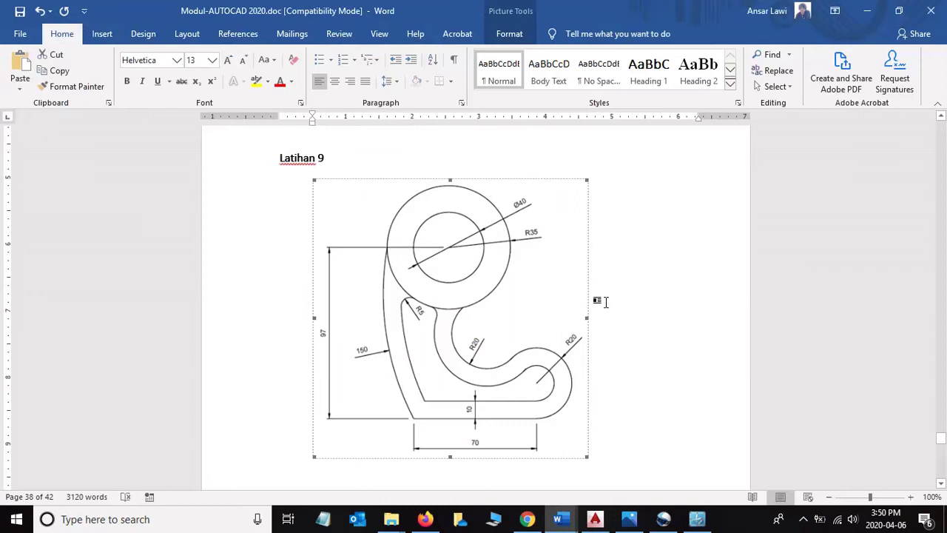
scroll(600, 299, "down", 2)
scroll(600, 301, "down", 3)
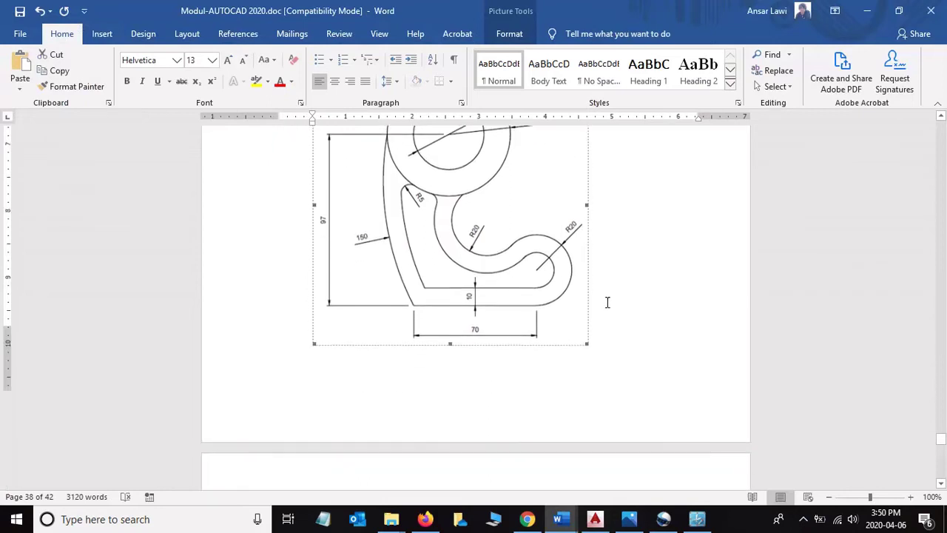
scroll(592, 298, "down", 5)
scroll(575, 296, "down", 2)
left_click(409, 243)
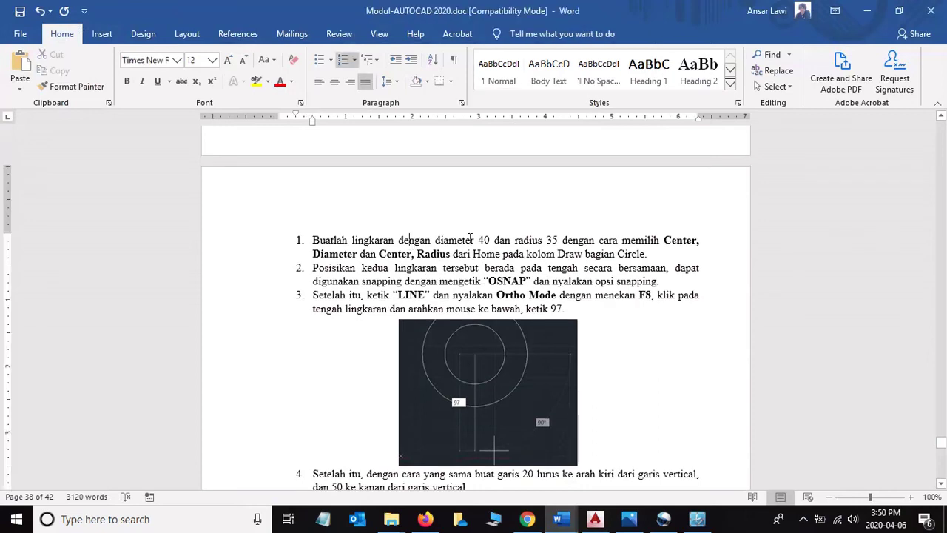
left_click_drag(439, 239, 491, 237)
left_click_drag(560, 240, 515, 239)
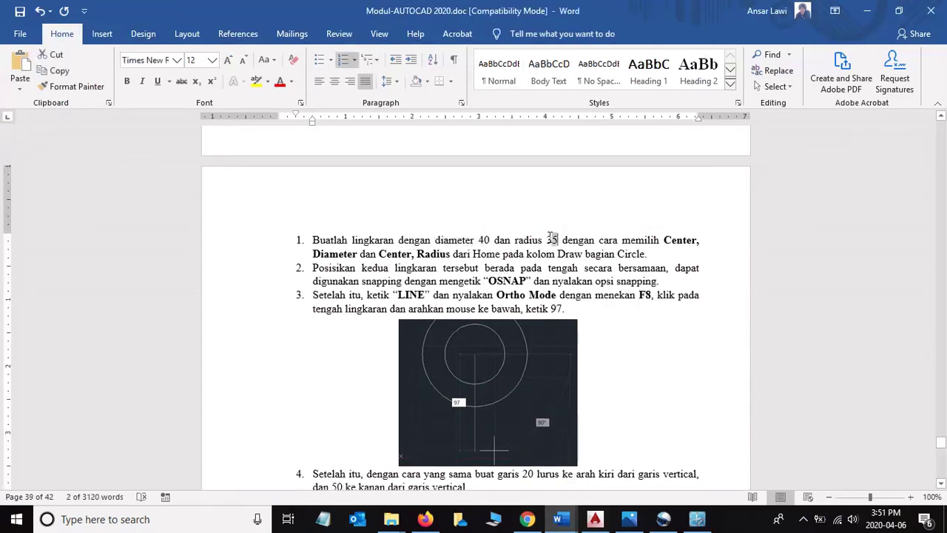
- Draw two concentric circles of radius 20 and 35 sharing one centre point
key("alt+Tab")
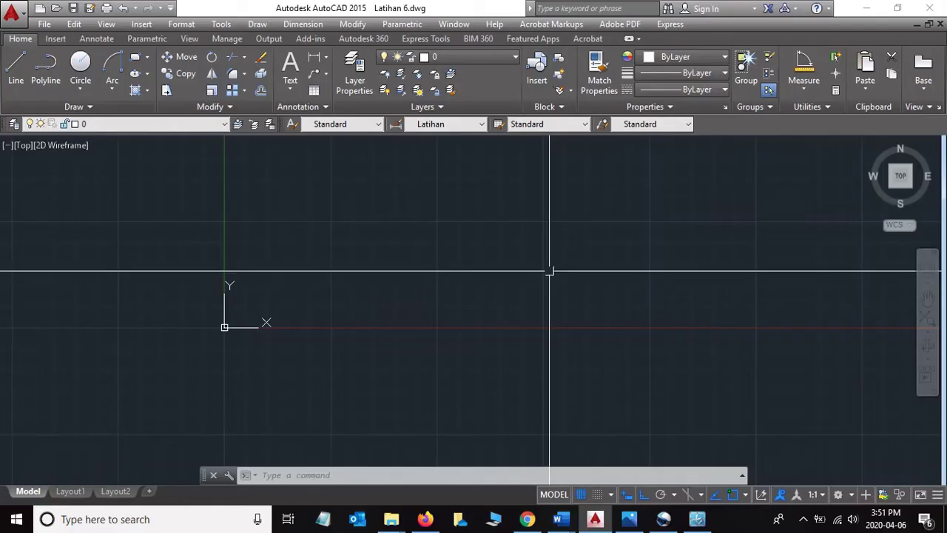
left_click(81, 66)
left_click(501, 290)
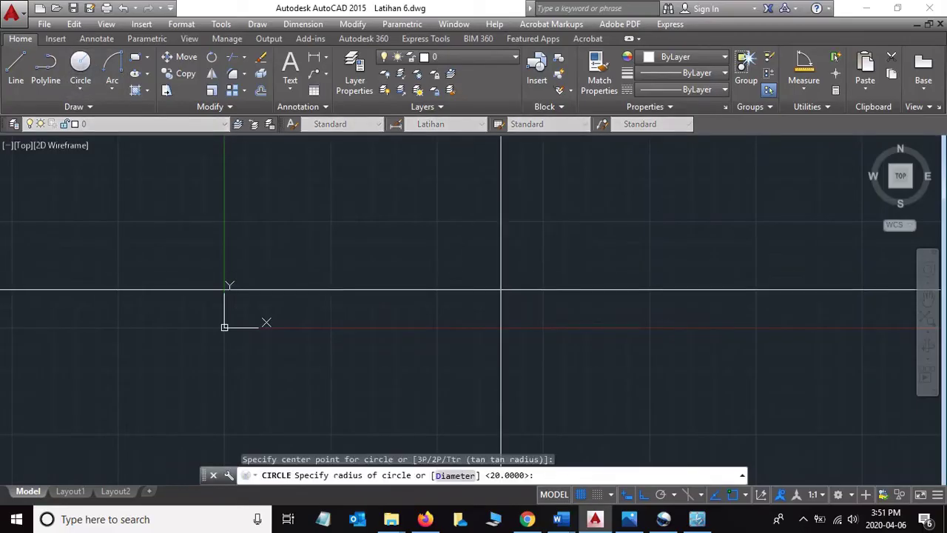
type("20")
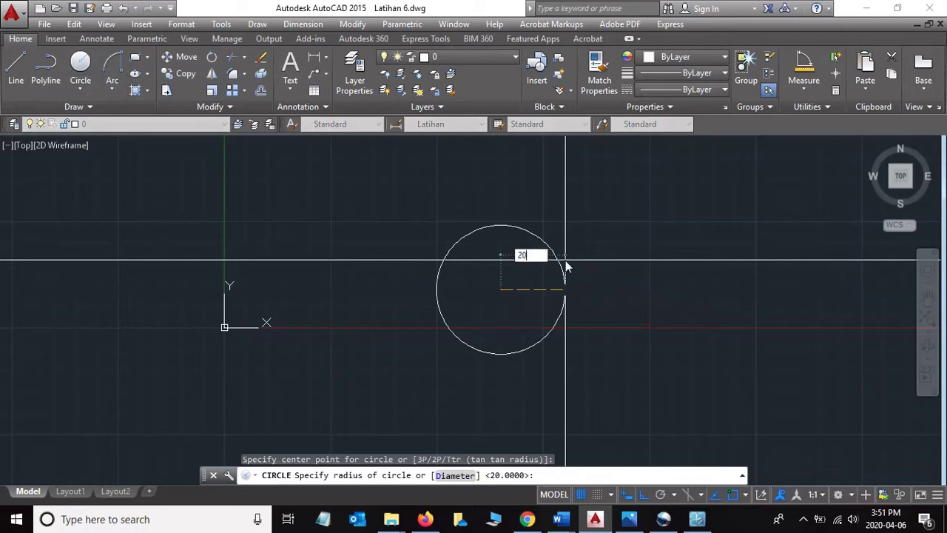
key("Return")
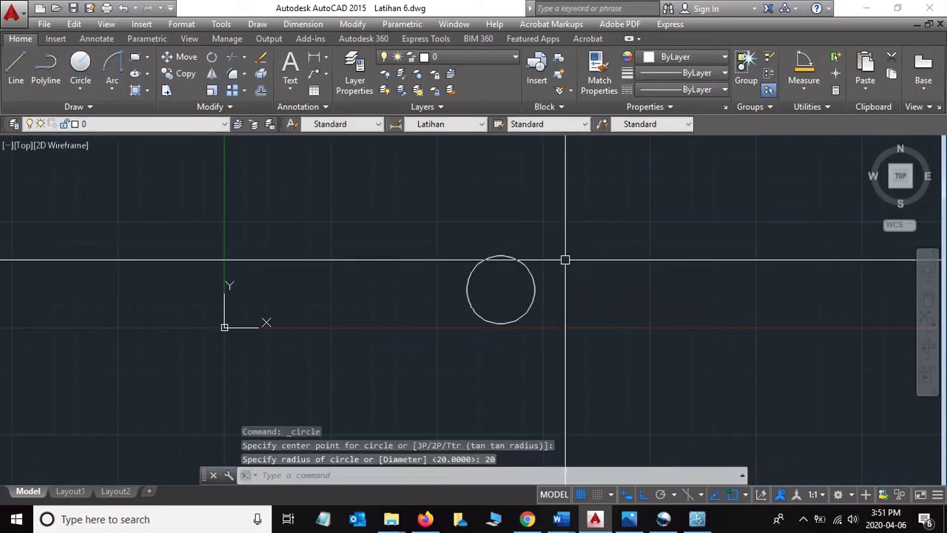
left_click(82, 65)
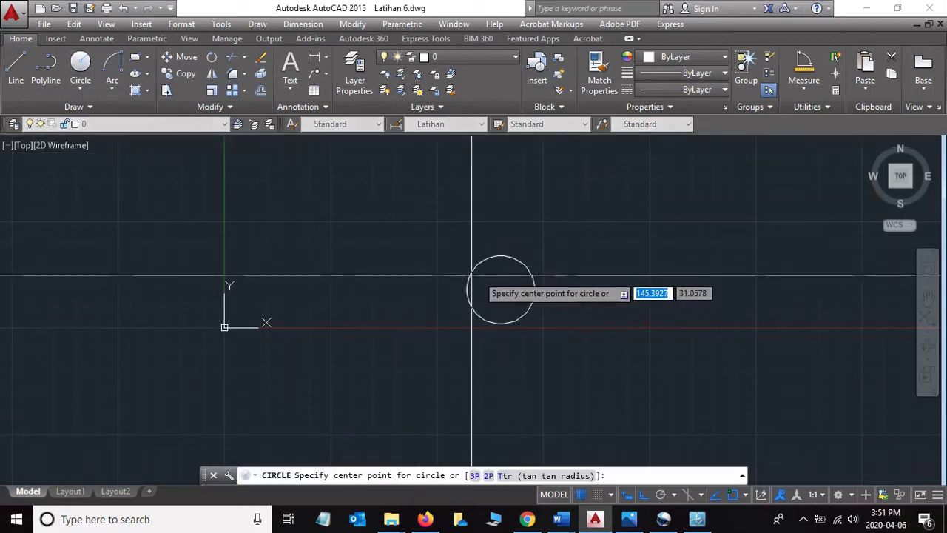
left_click(500, 290)
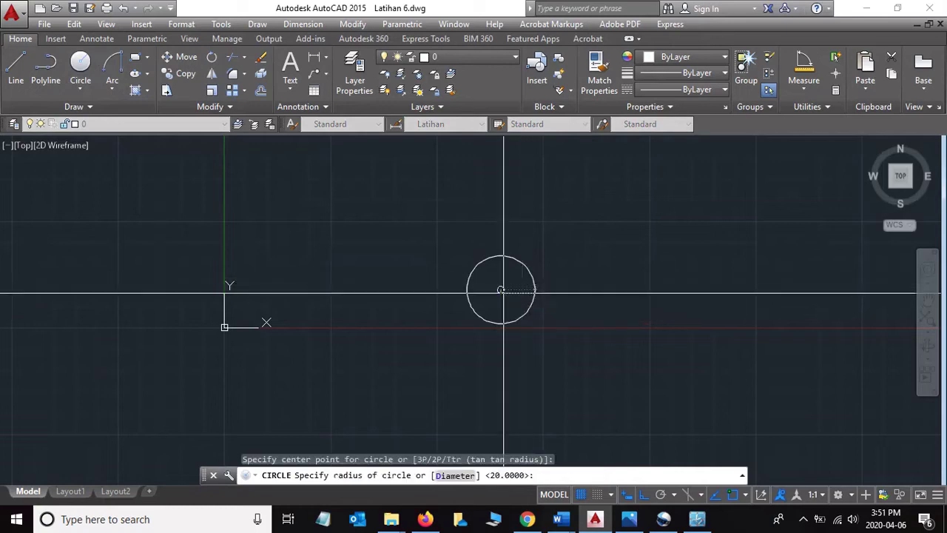
type("3")
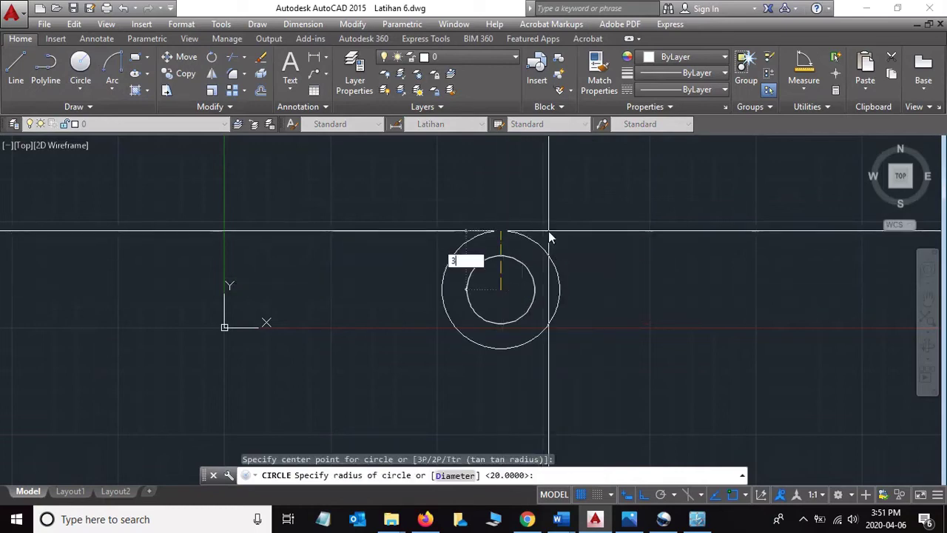
type("5")
key("Return")
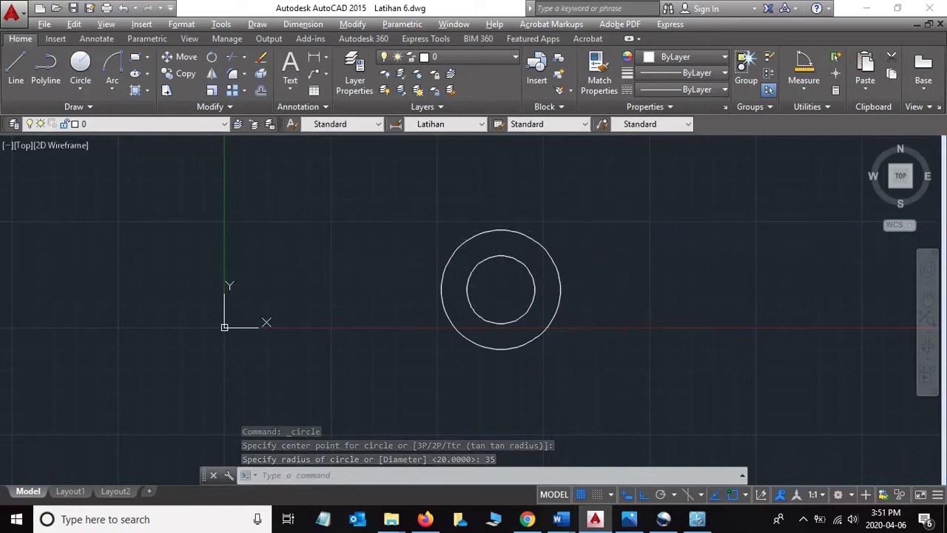
key("alt+Tab")
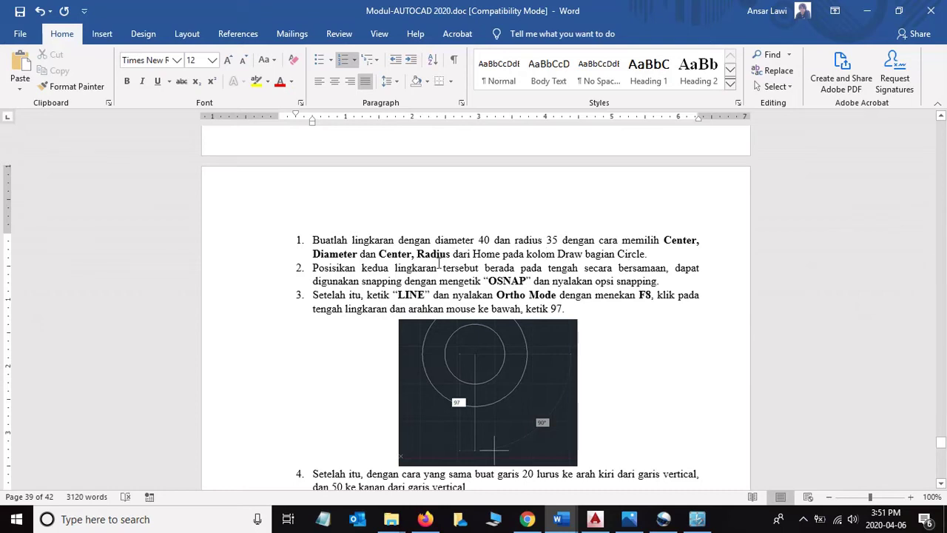
- Scroll Word to step 2 on object snapping, then return to AutoCAD
scroll(440, 263, "down", 1)
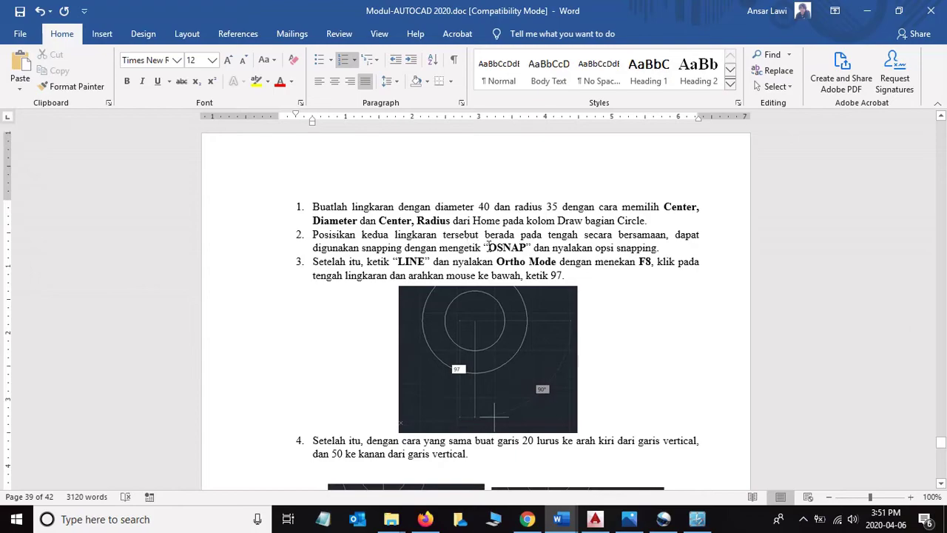
key("alt+Tab")
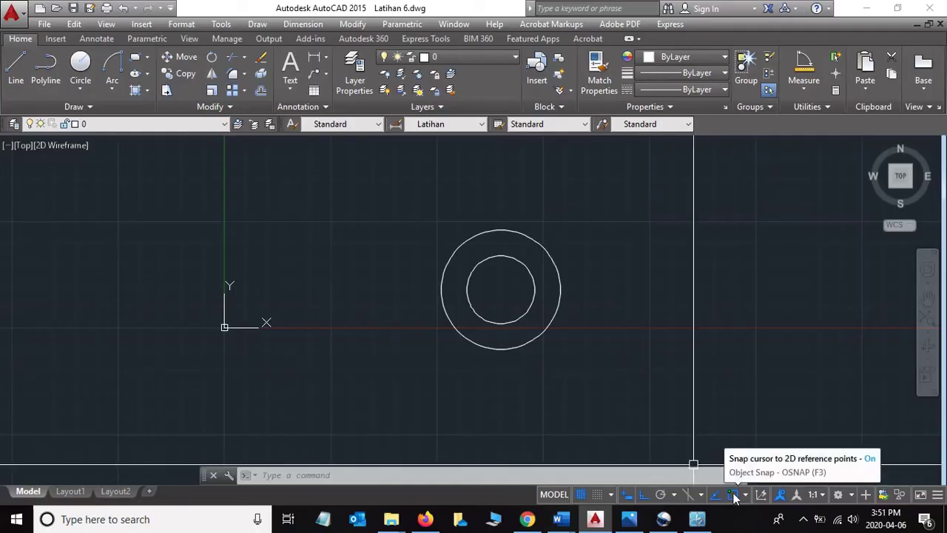
- Toggle OSNAP and ORTHO off and back on, leaving both enabled, checking the Word tutorial
left_click(734, 495)
left_click(732, 496)
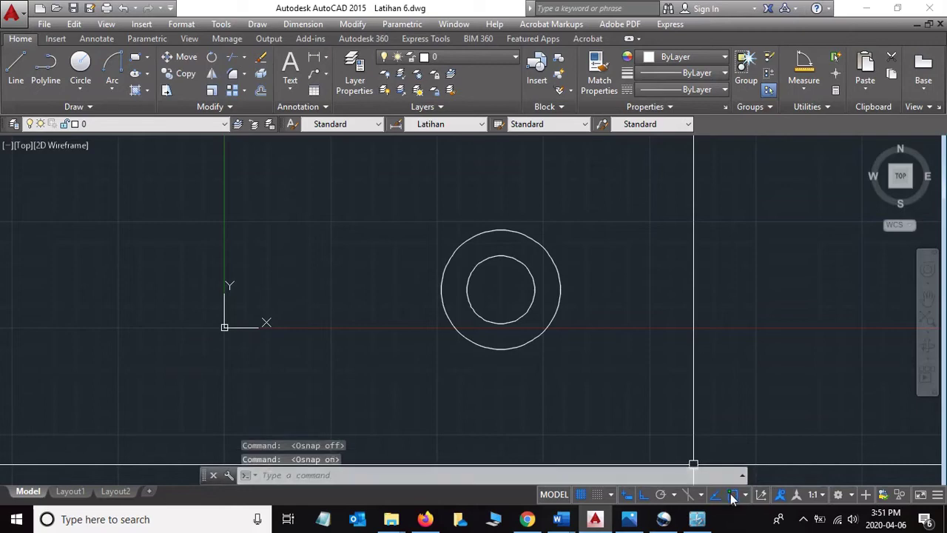
key("alt+Tab")
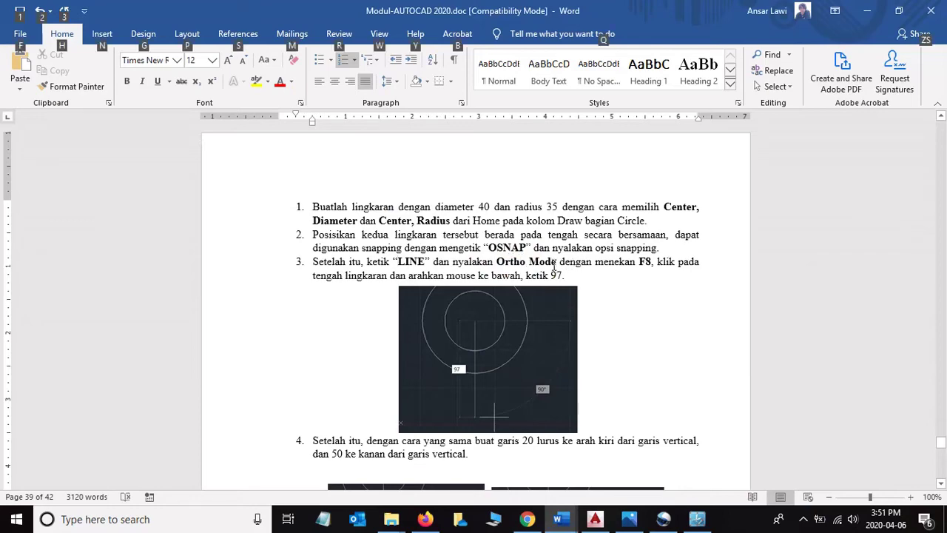
key("alt")
key("alt+Tab")
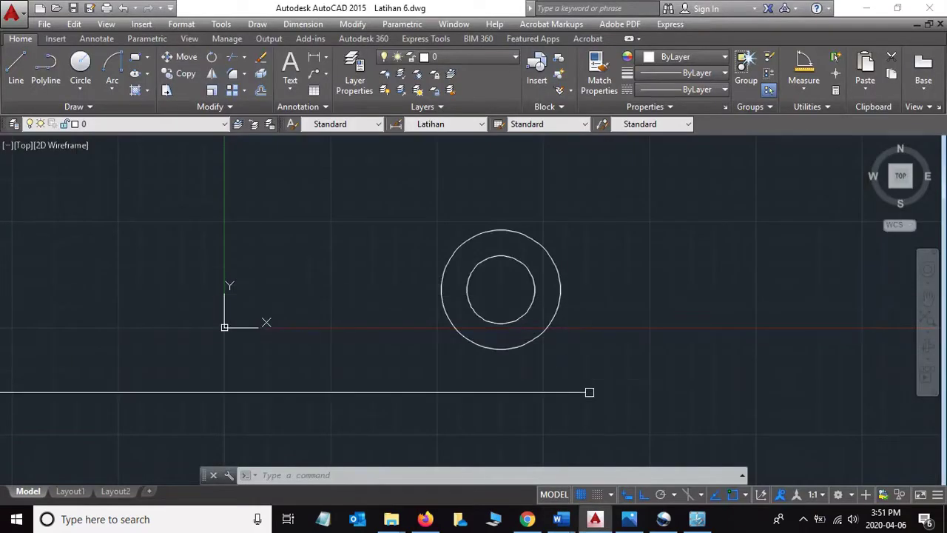
left_click(643, 498)
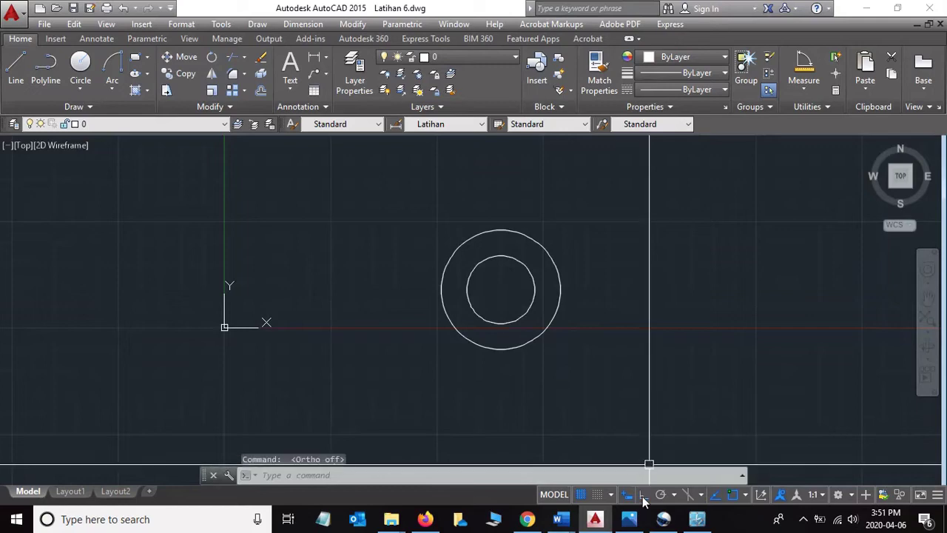
left_click(643, 498)
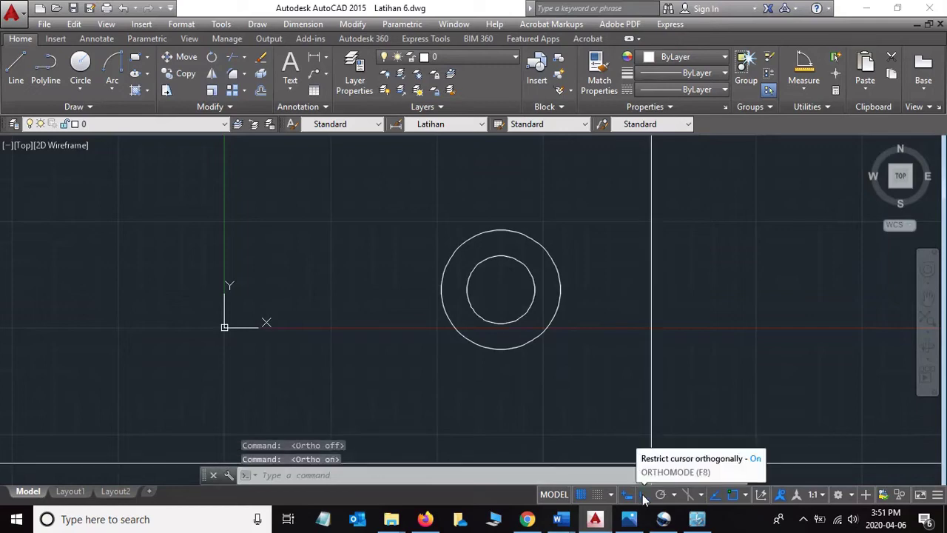
key("alt+Tab")
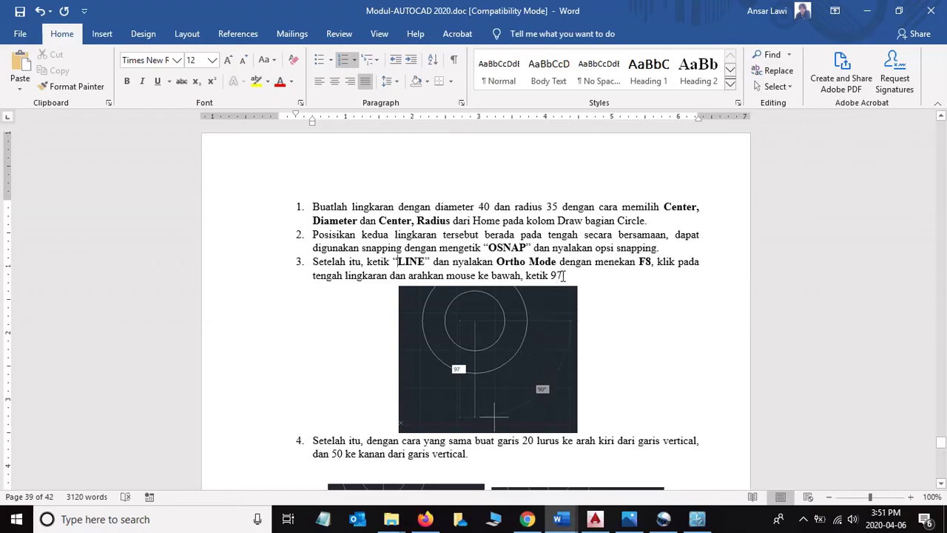
key("alt+Tab")
- Draw a 97-unit line straight down from the concentric circles' centre with Ortho on
left_click(16, 70)
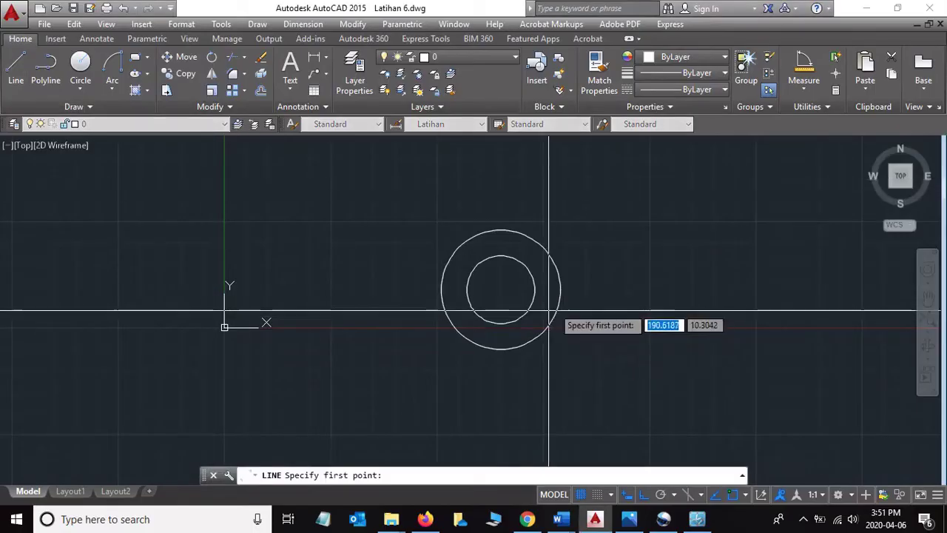
left_click(500, 294)
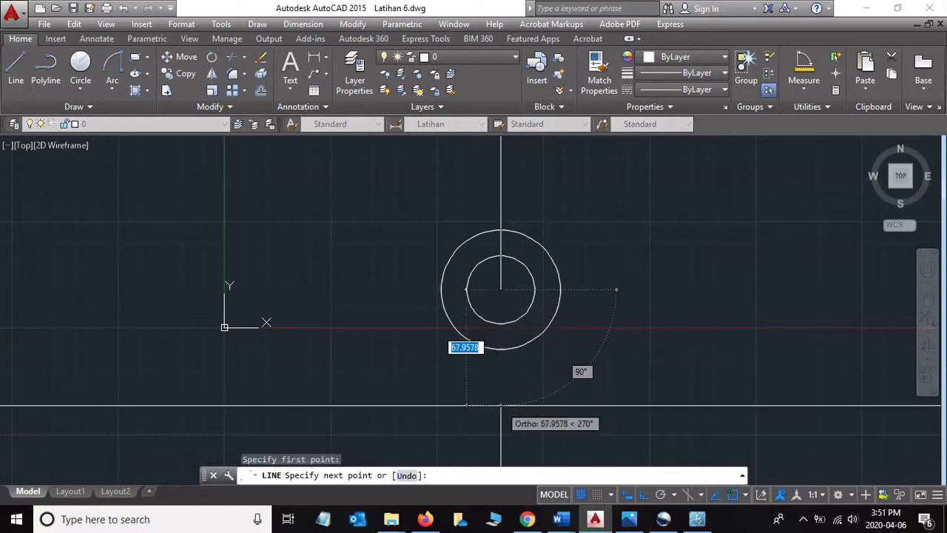
type("97")
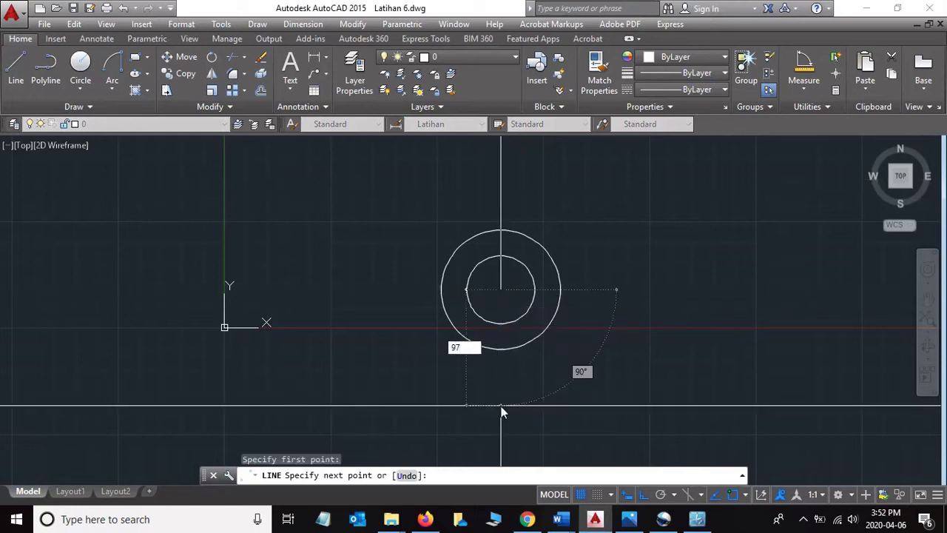
key("Return")
key("Escape")
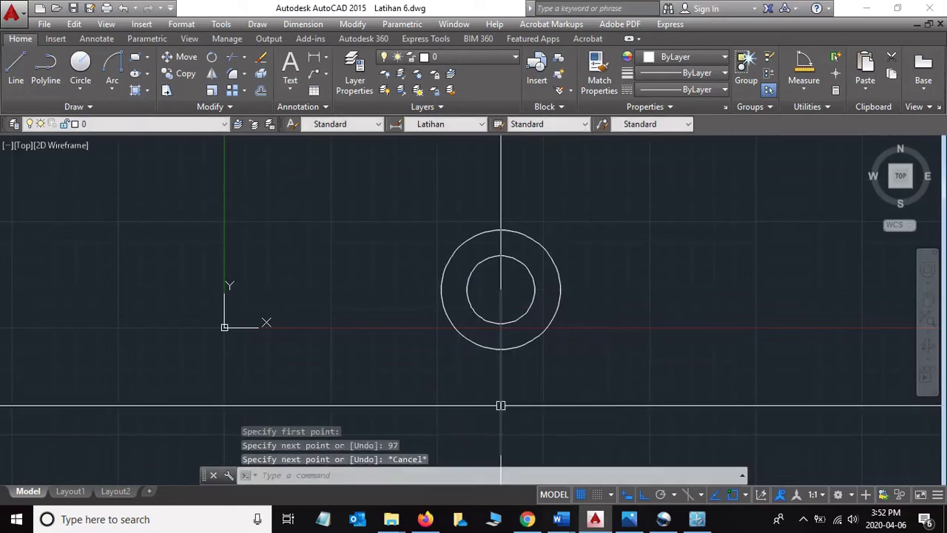
scroll(596, 348, "up", 2)
scroll(584, 348, "down", 2)
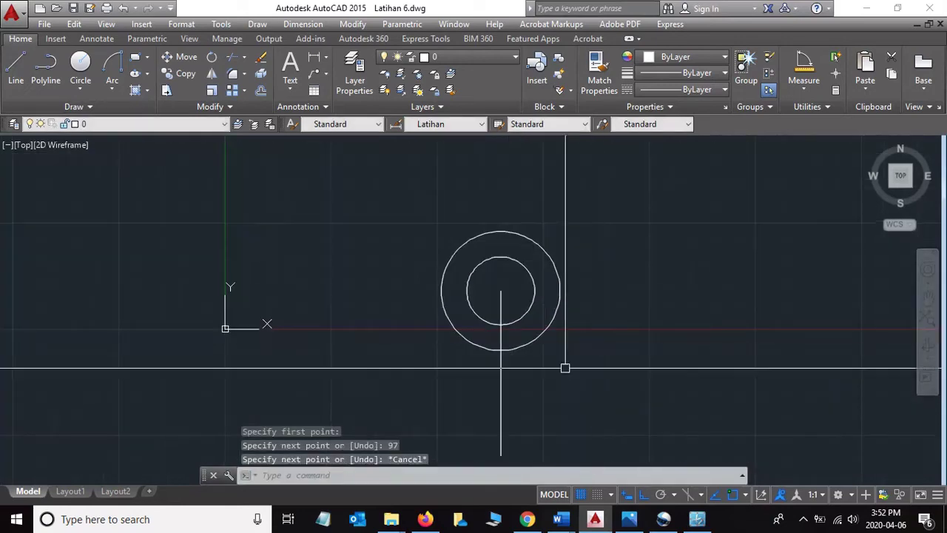
middle_click_drag(565, 368, 572, 291)
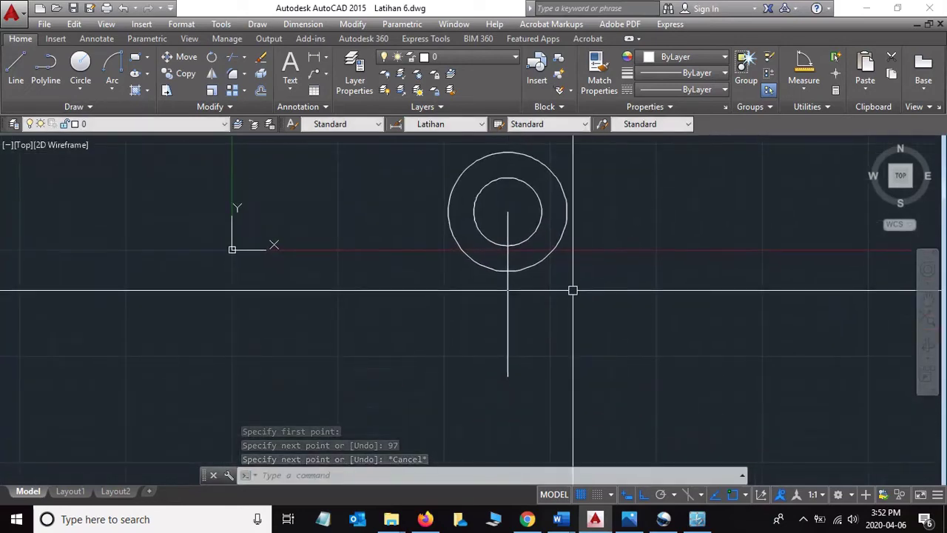
key("alt+Tab")
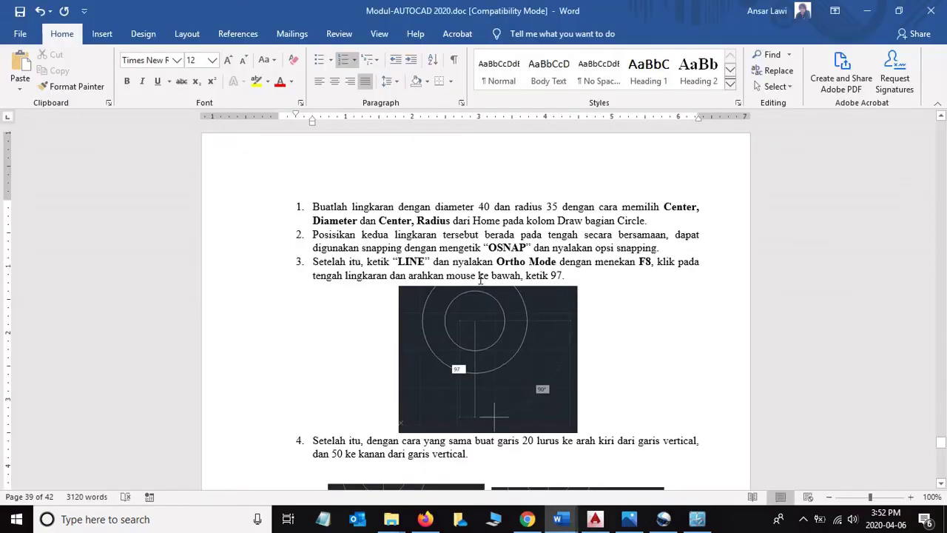
- Scroll to step 4 and highlight its 20-left and 50-right distances
scroll(481, 279, "down", 3)
scroll(480, 279, "down", 1)
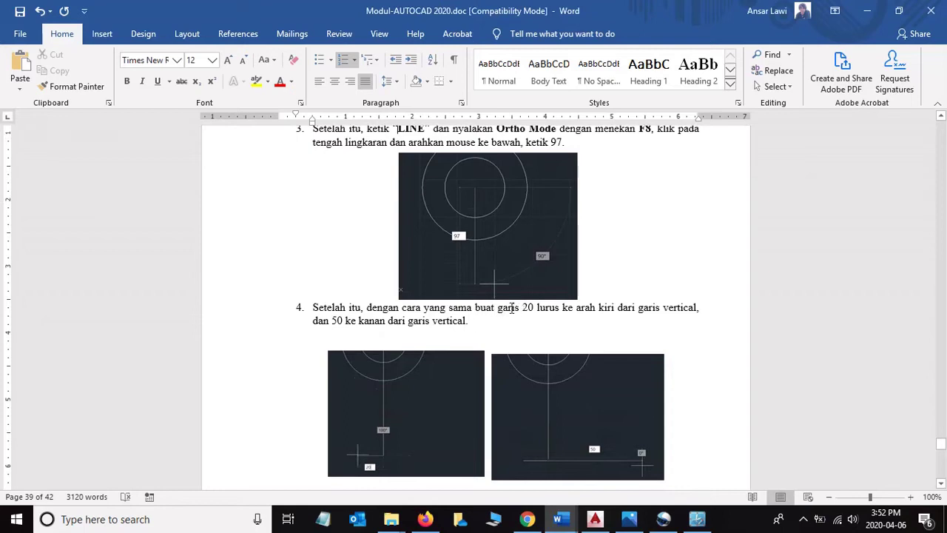
left_click_drag(524, 306, 615, 307)
mouse_move(409, 321)
left_mouse_down()
mouse_move(465, 320)
mouse_move(434, 316)
left_mouse_up()
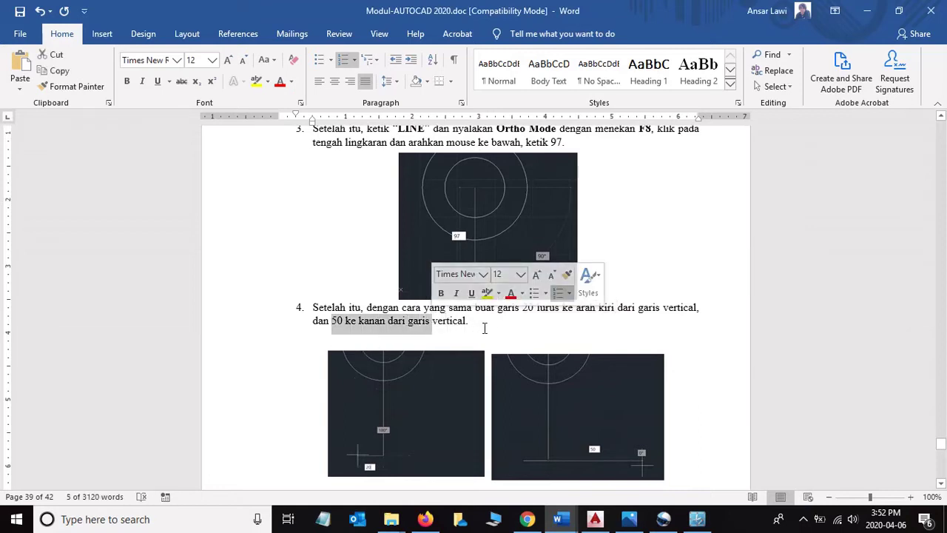
key("alt+Tab")
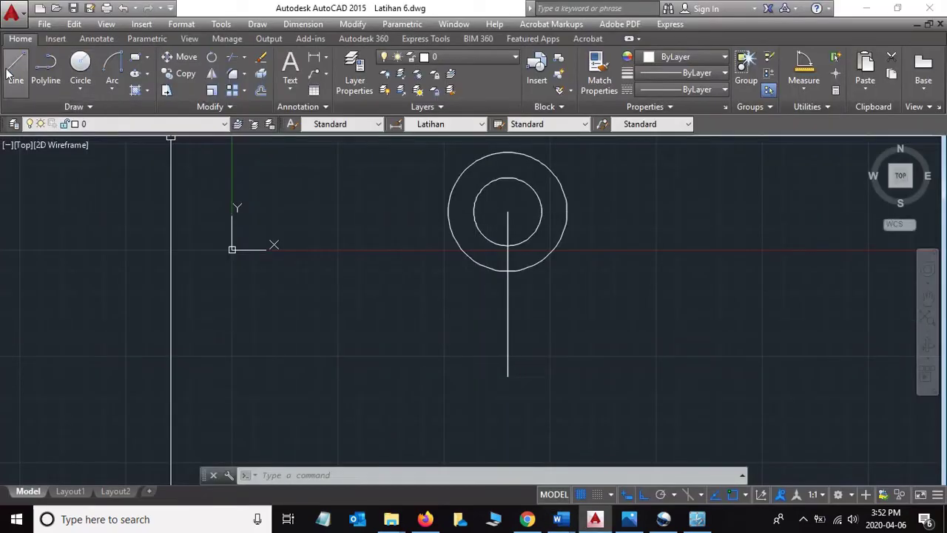
- Draw a 20-unit line leftward from the stem's bottom end
left_click(16, 70)
scroll(507, 356, "up", 2)
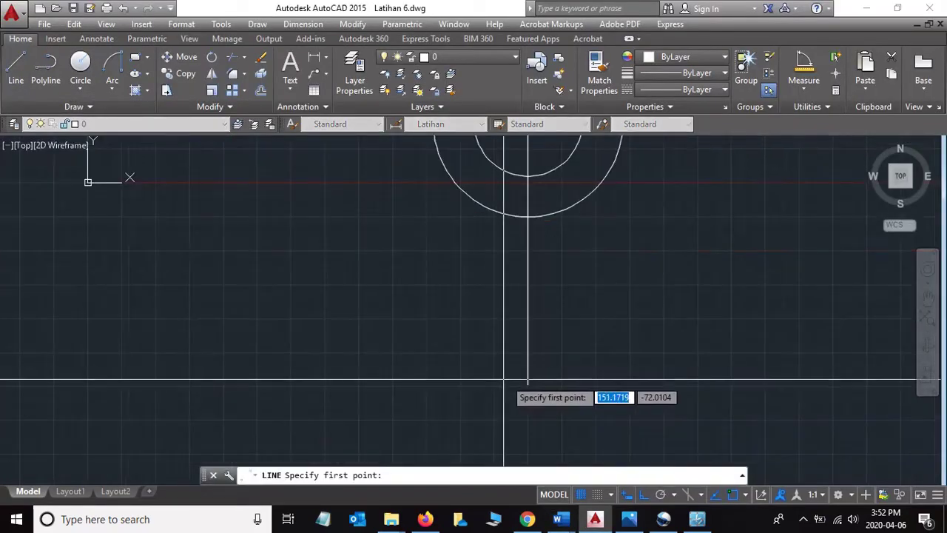
left_click(526, 383)
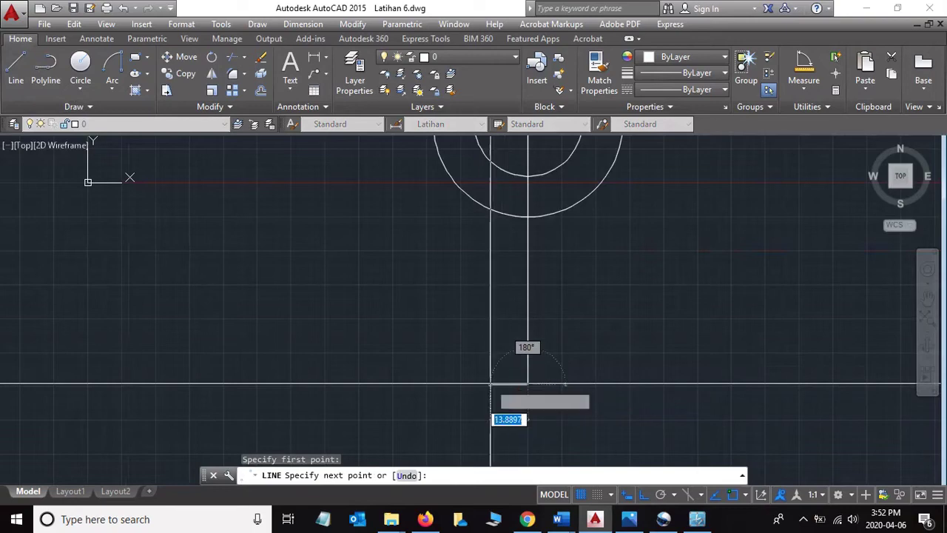
type("20")
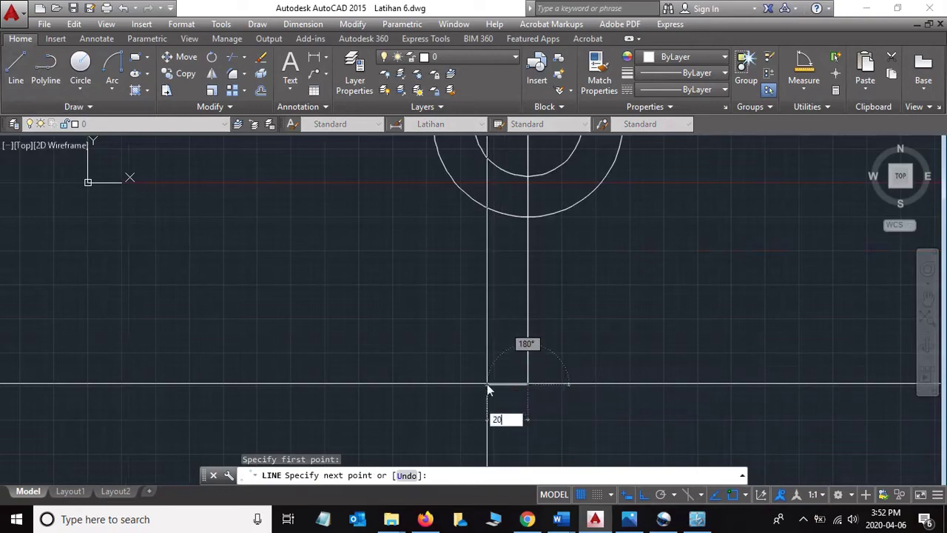
key("Return")
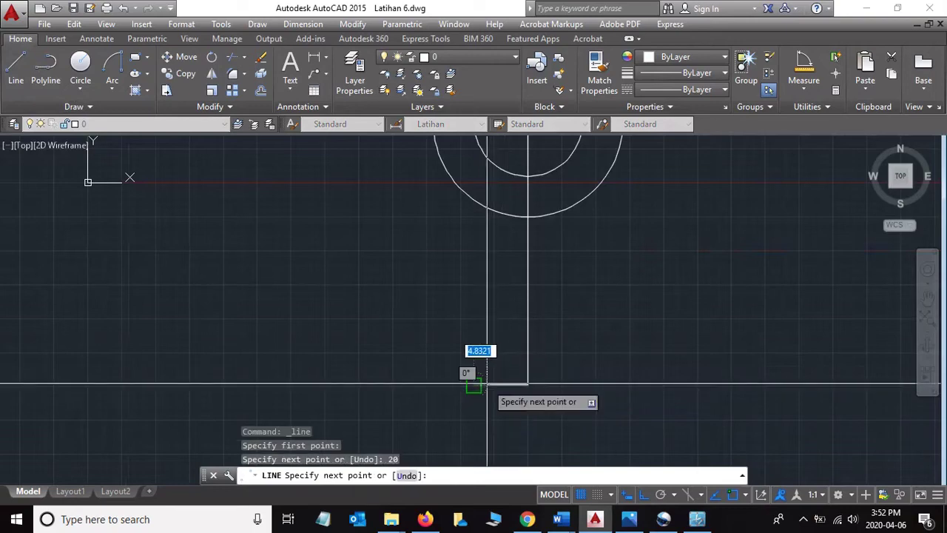
key("Escape")
- Stretch the base line's right grip 50 units to the right of the stem
left_click(492, 384)
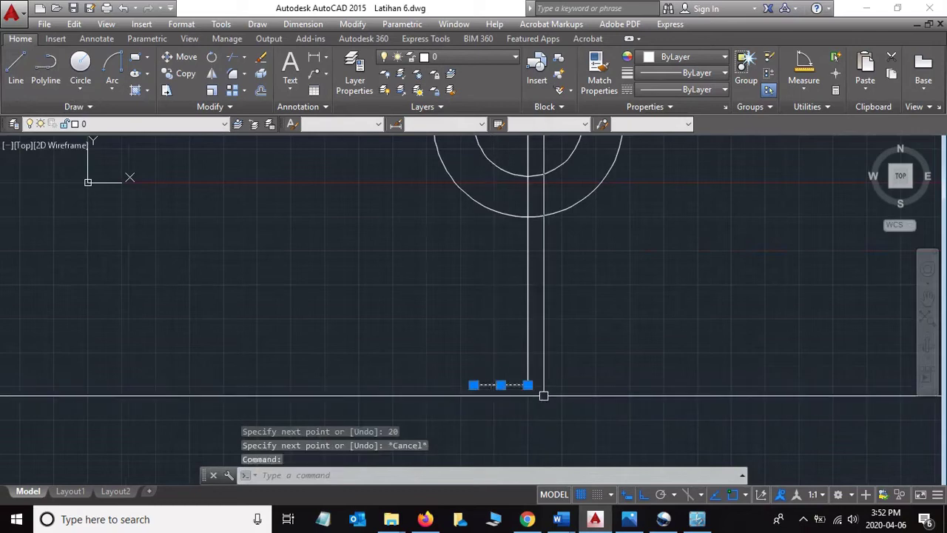
left_click(528, 385)
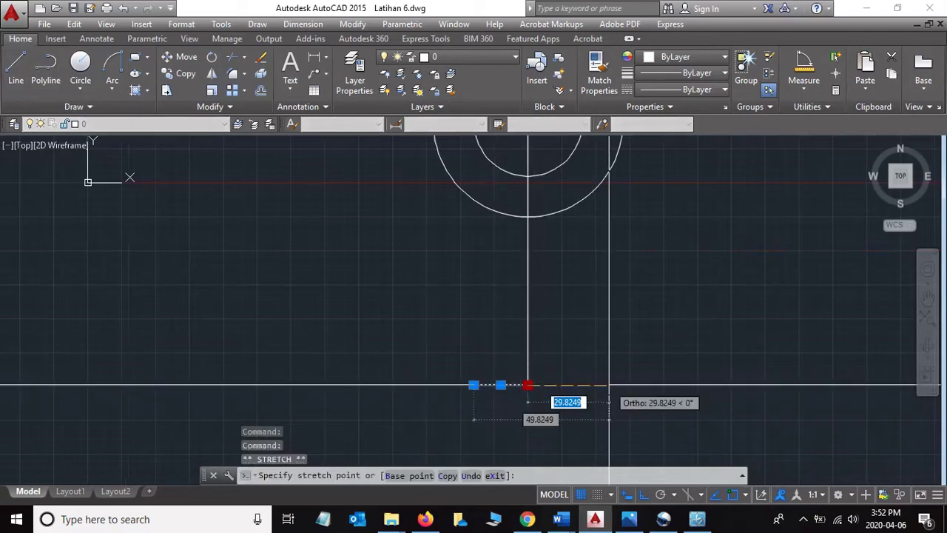
type("50")
key("Return")
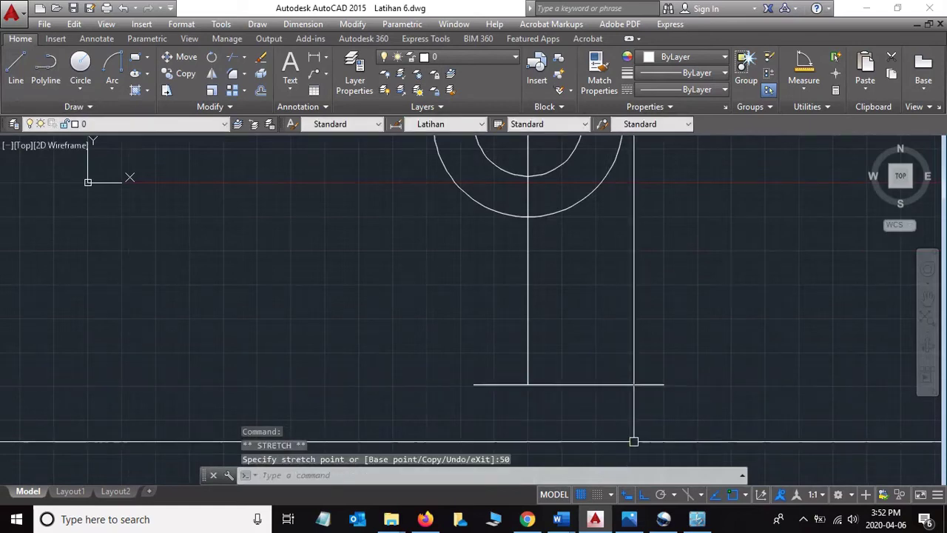
key("Escape")
left_click(614, 385)
key("Escape")
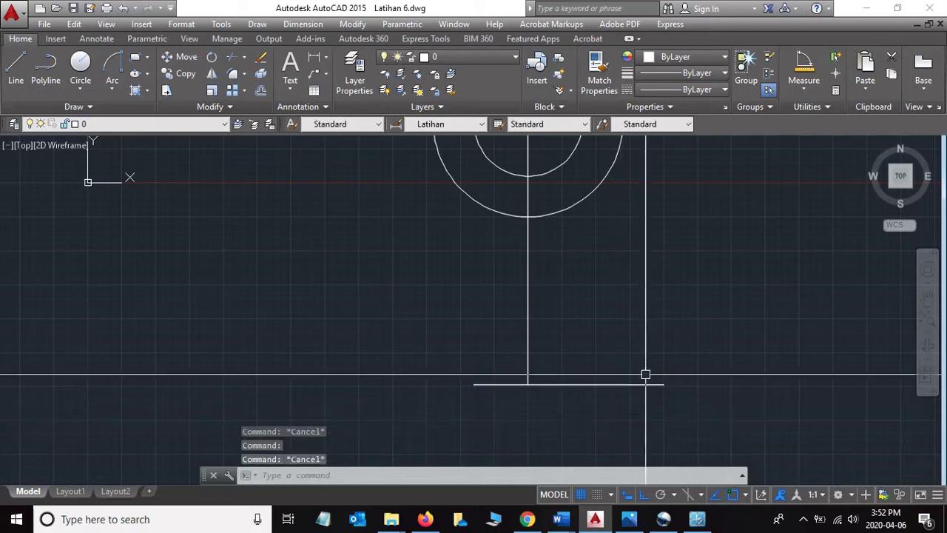
- Measure the base line end to end, confirming a 70-unit overall length
left_click(800, 87)
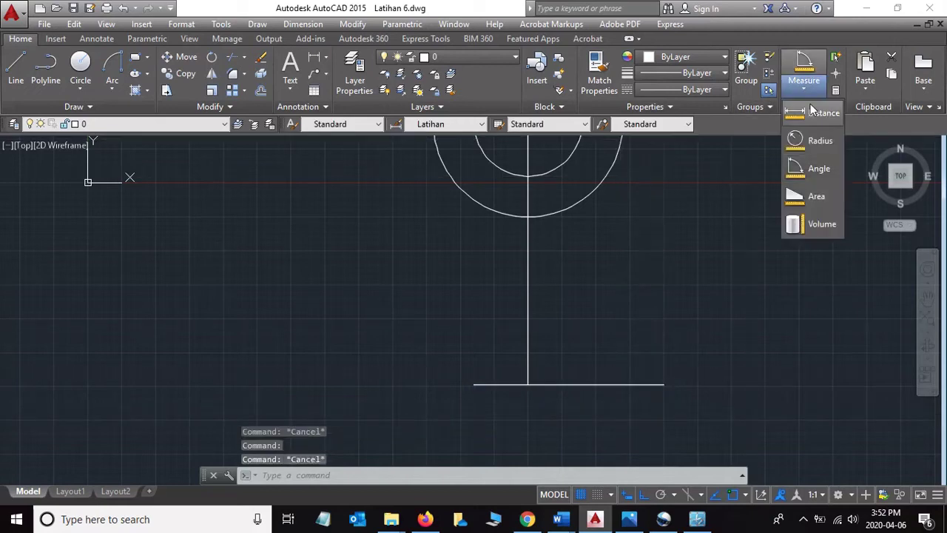
left_click(807, 112)
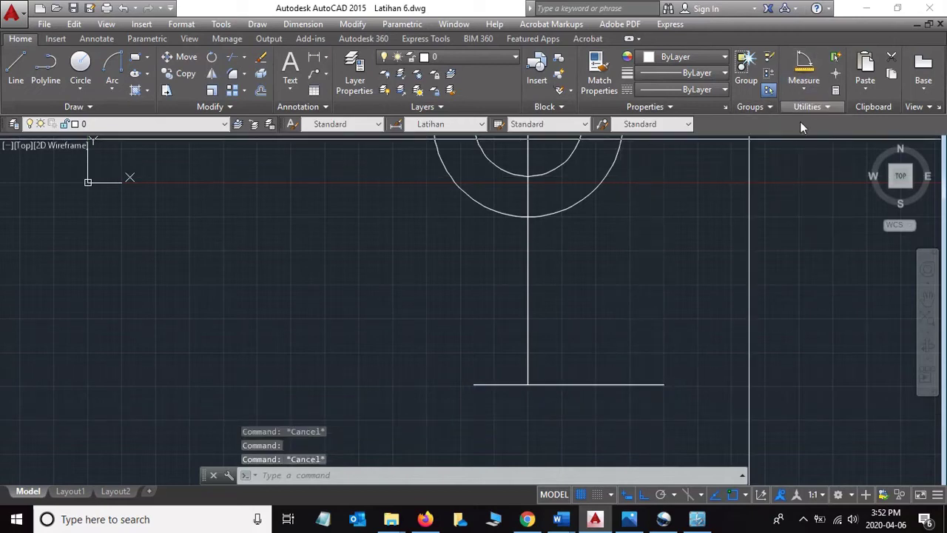
left_click(474, 384)
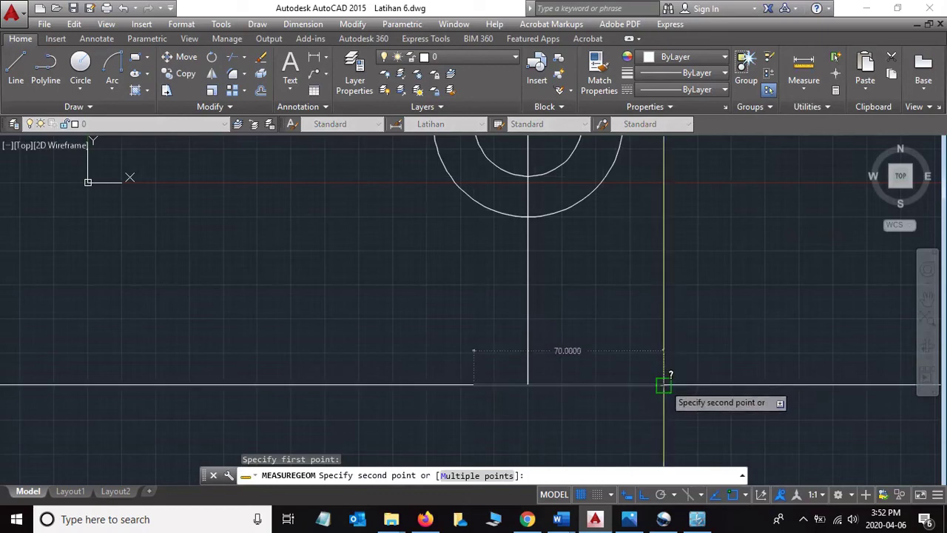
left_click(664, 385)
key("Escape")
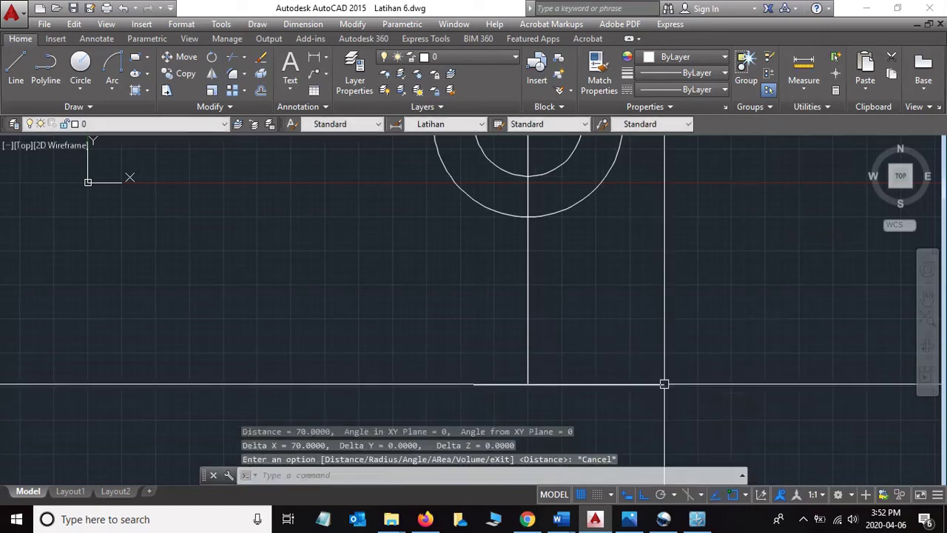
- Recentre the drawing and switch over to the Word tutorial
scroll(661, 287, "down", 2)
scroll(660, 286, "up", 2)
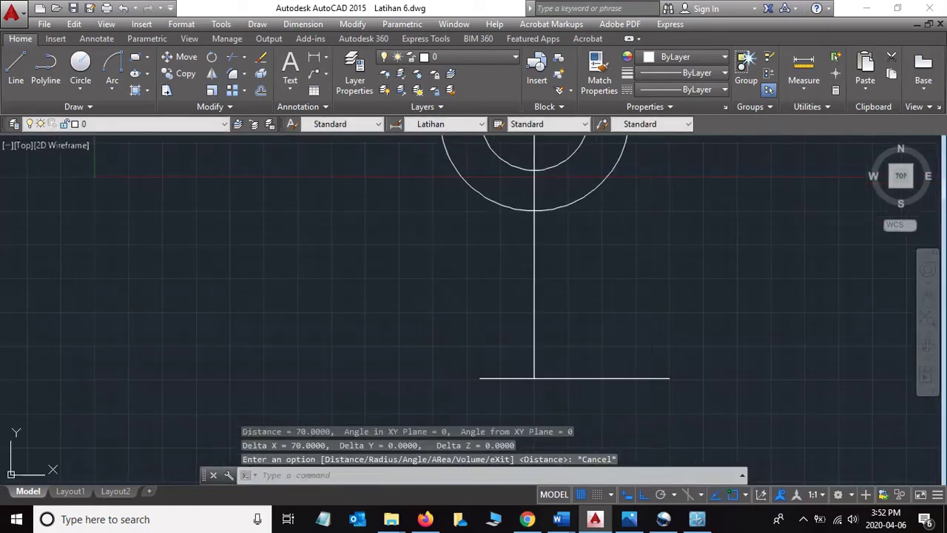
middle_click_drag(650, 296, 556, 251)
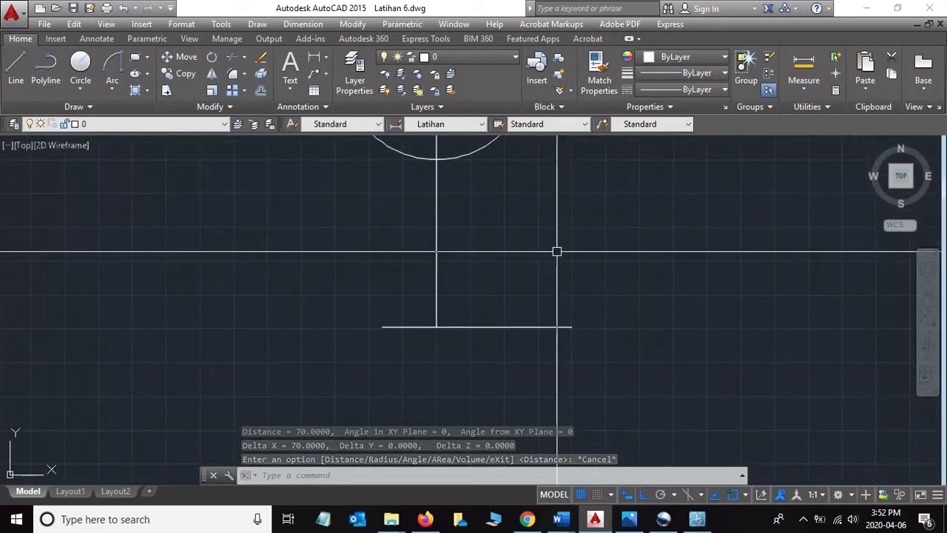
key("alt+Tab")
- Scroll to step 5 and highlight 'Start, End, Radius' and 'bagian Arc.'
scroll(506, 324, "down", 2)
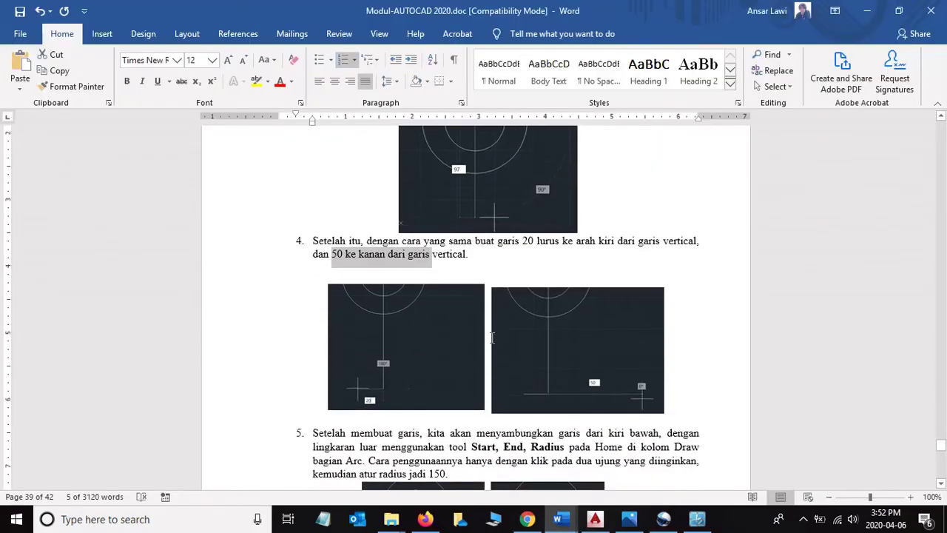
scroll(491, 339, "up", 2)
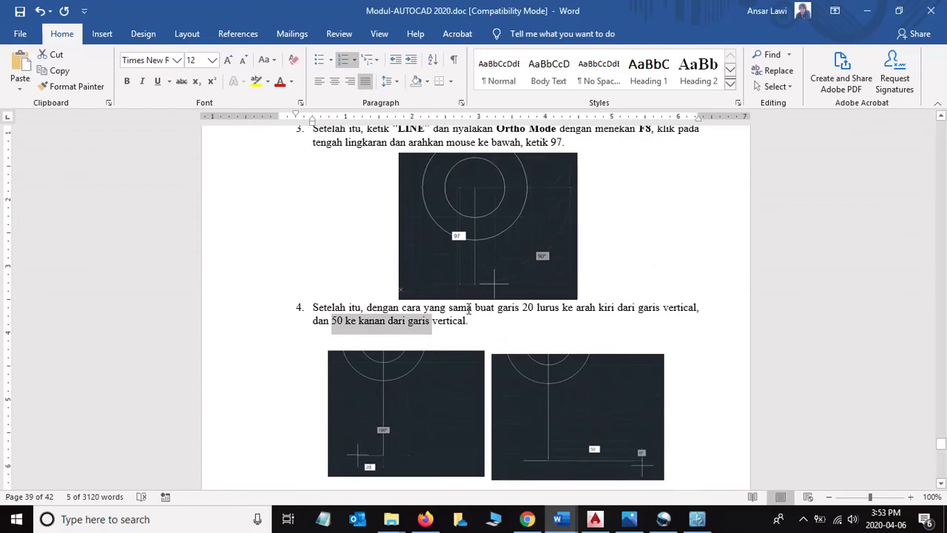
scroll(474, 315, "down", 3)
scroll(459, 329, "down", 2)
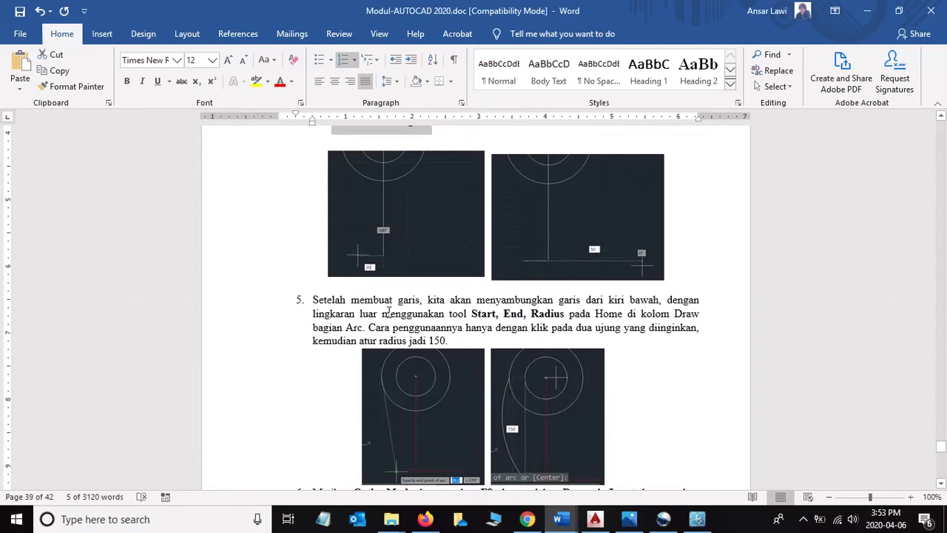
left_click_drag(472, 311, 556, 319)
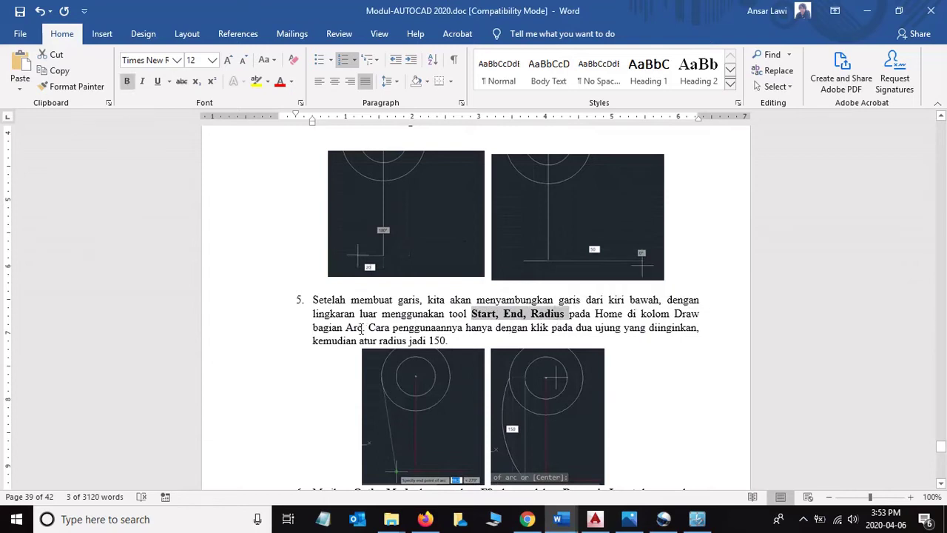
left_click_drag(367, 327, 312, 327)
- Back in AutoCAD, choose the Arc Start, End, Radius method
key("alt+Tab")
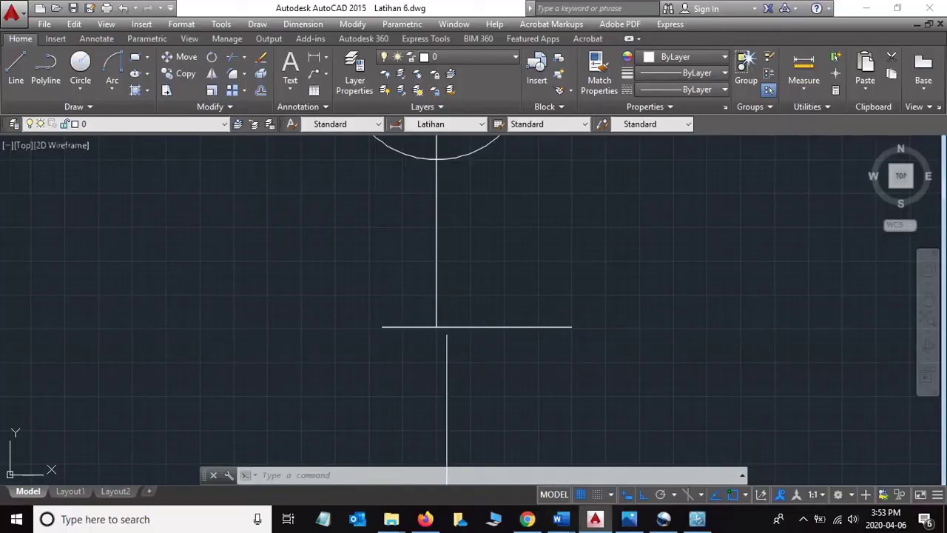
mouse_move(450, 218)
middle_mouse_down()
mouse_move(486, 248)
mouse_move(476, 299)
middle_mouse_up()
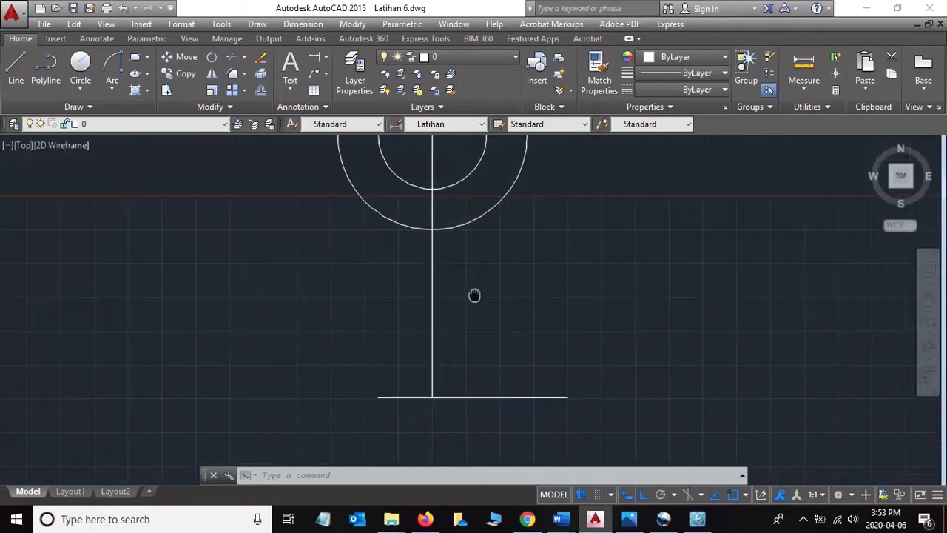
left_click(114, 91)
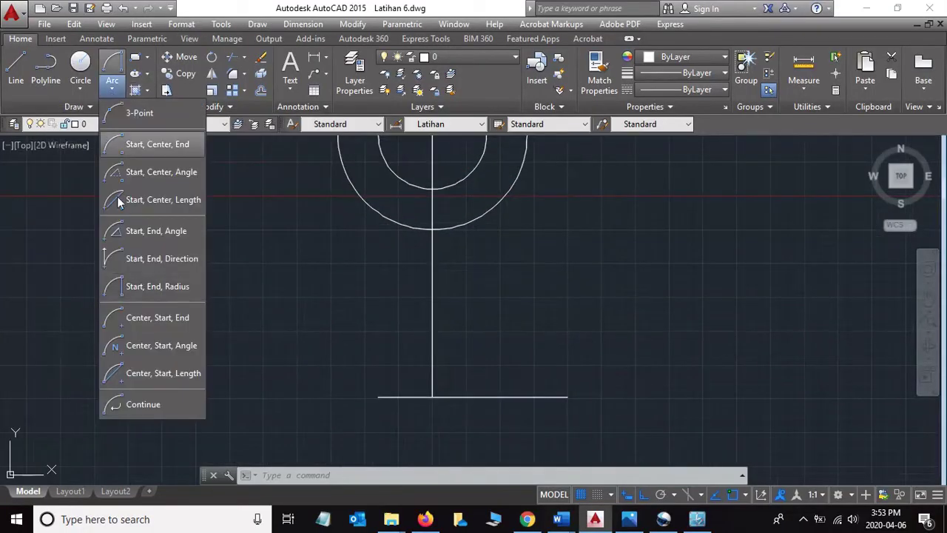
left_click(150, 290)
middle_click_drag(274, 288, 281, 322)
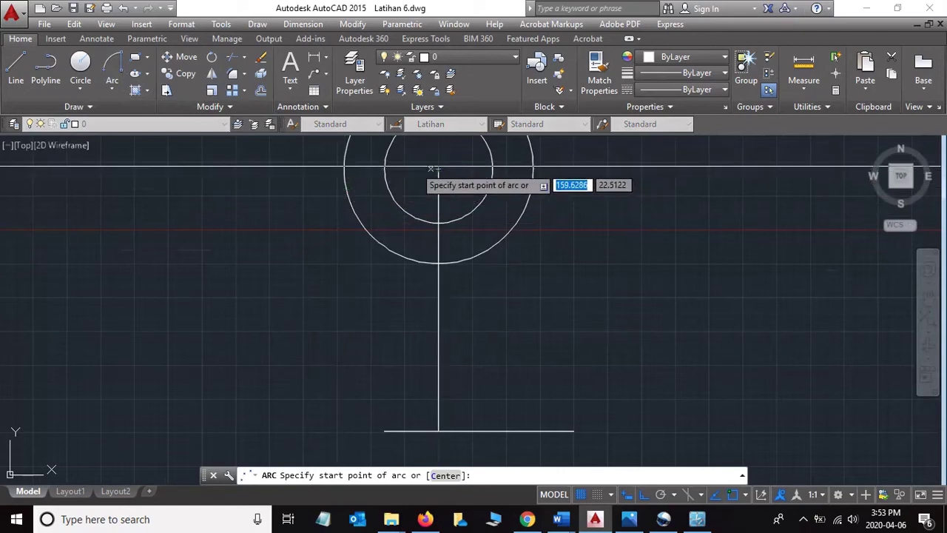
- Draw a radius-150 arc from the outer circle's left quadrant to the base line's left end
left_click(344, 169)
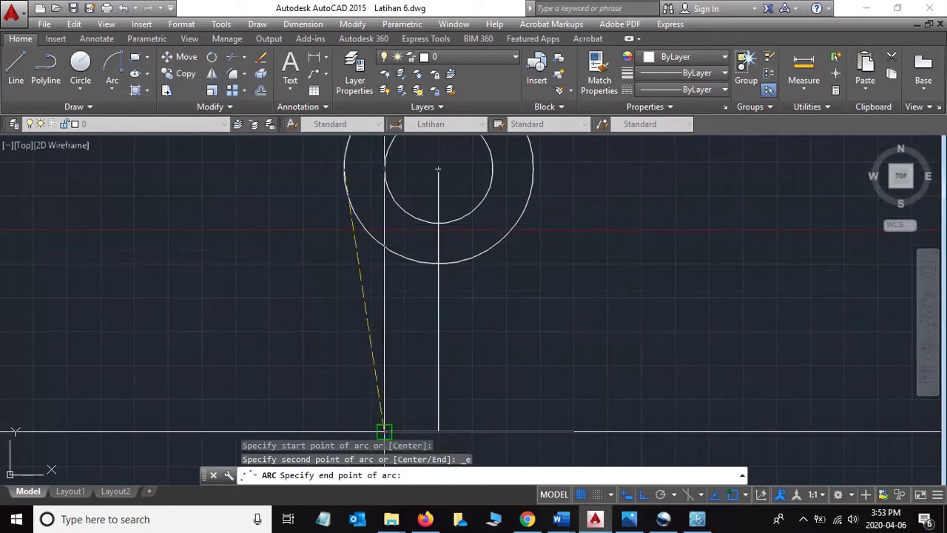
left_click(384, 430)
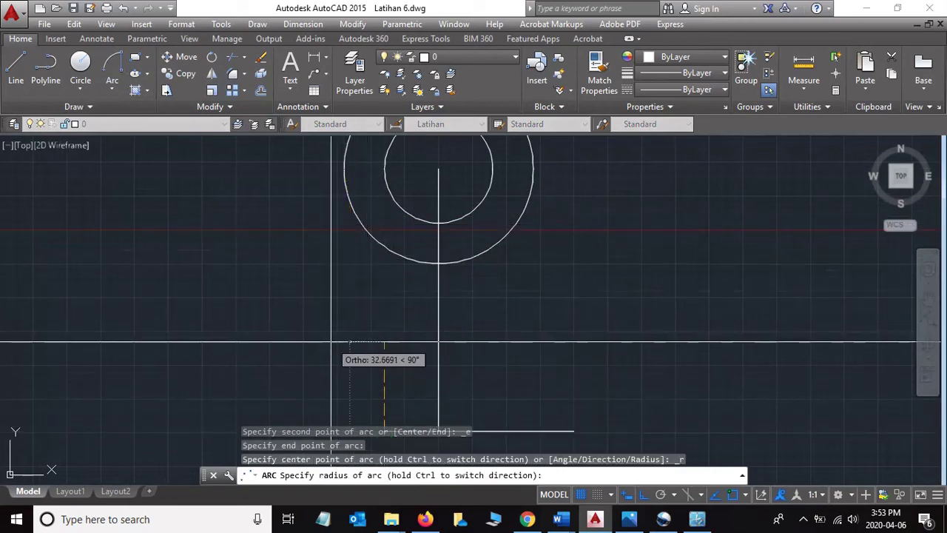
key("alt+Tab")
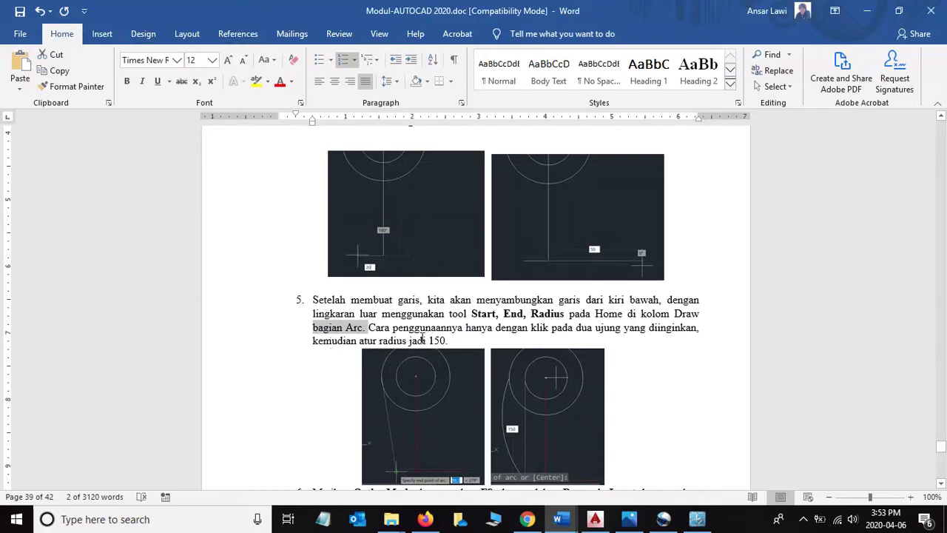
key("alt+Tab")
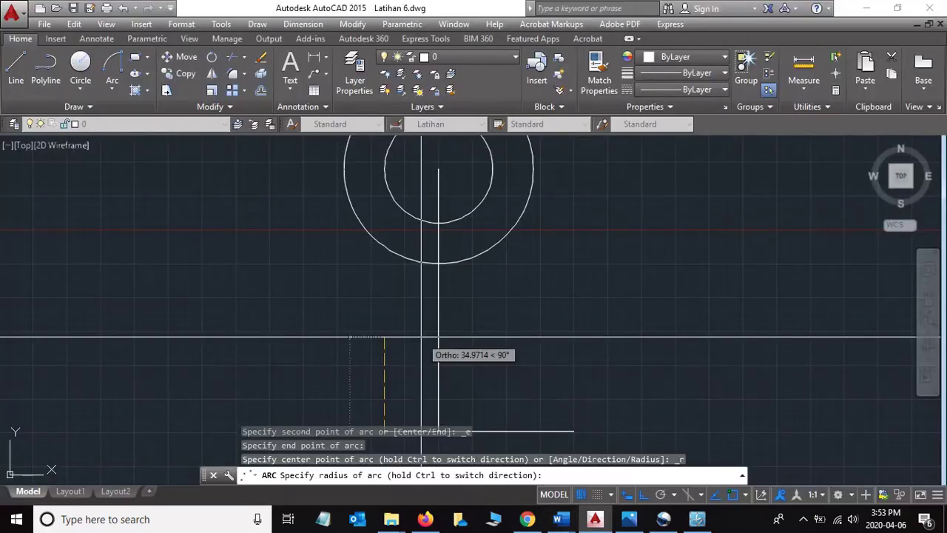
type("150")
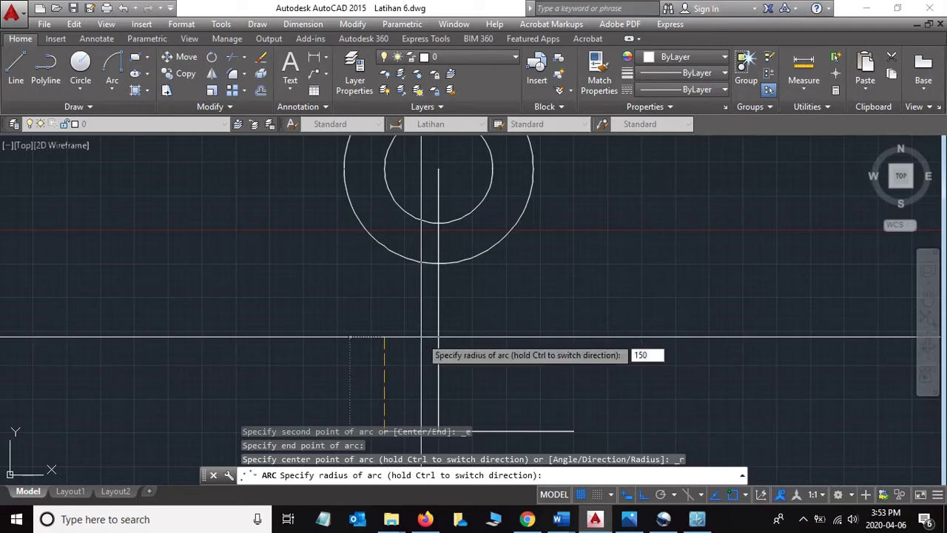
key("Return")
scroll(455, 317, "down", 2)
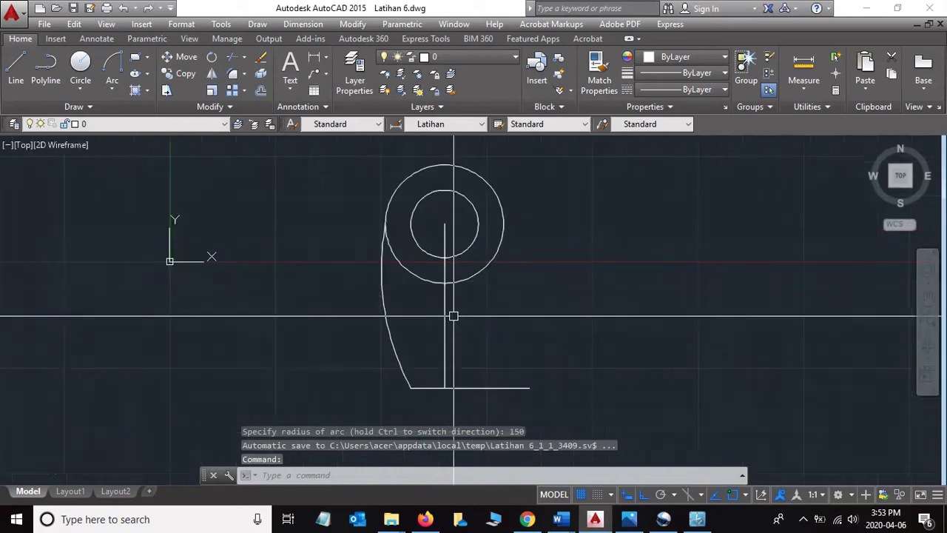
scroll(454, 316, "down", 2)
scroll(455, 316, "up", 2)
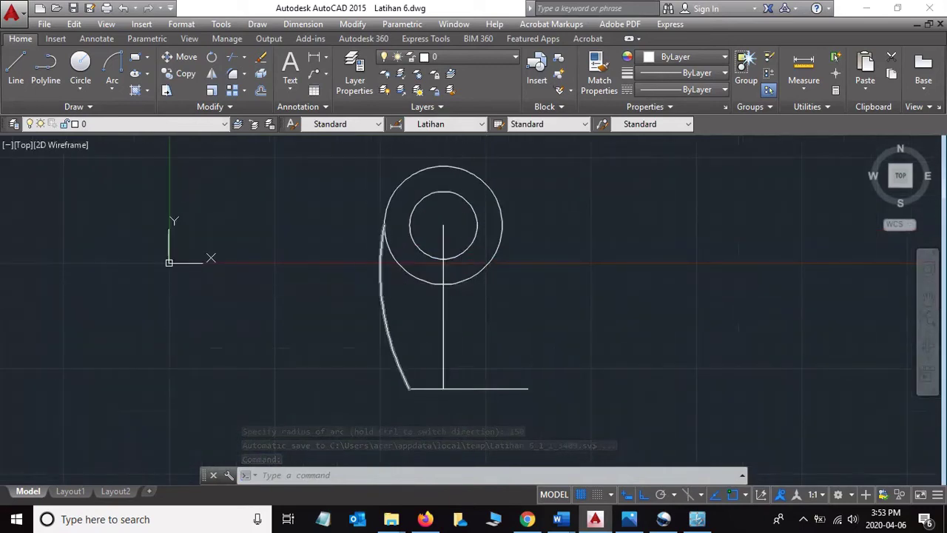
- Read step 6 in Word, then turn Ortho mode off in AutoCAD's status bar
key("alt+Tab")
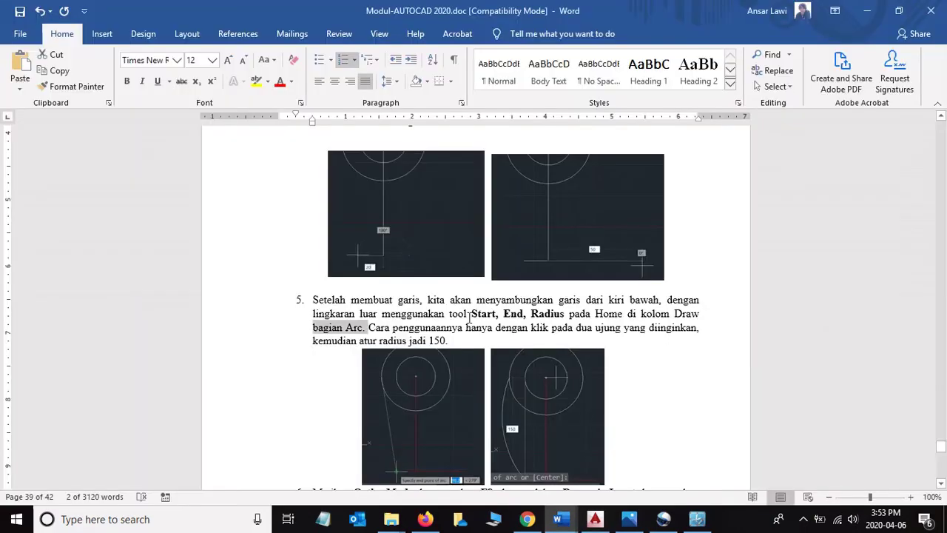
left_click(439, 334)
scroll(465, 317, "down", 5)
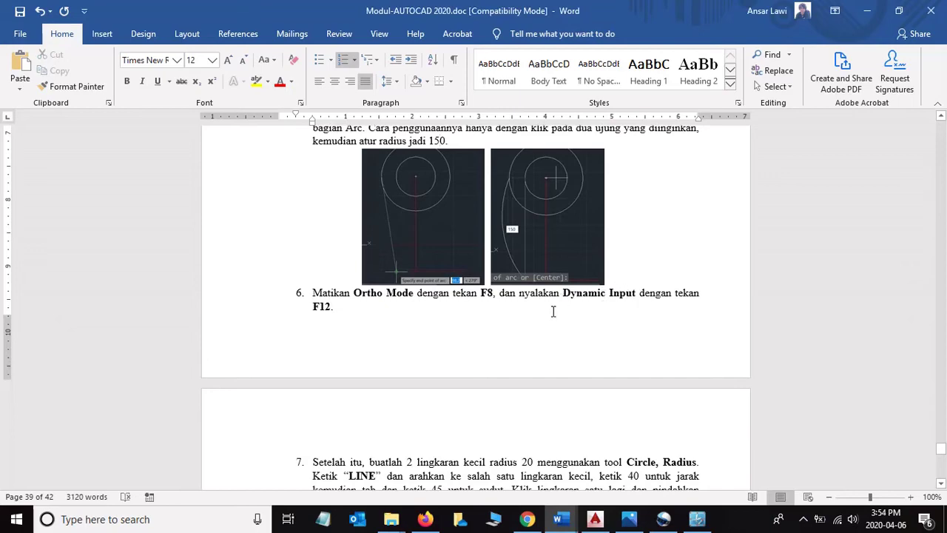
left_click(594, 519)
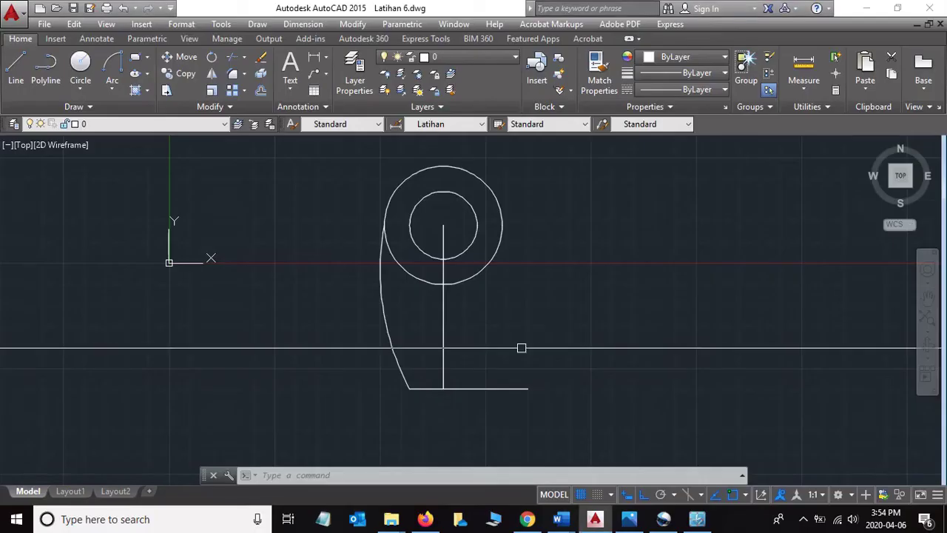
left_click(644, 500)
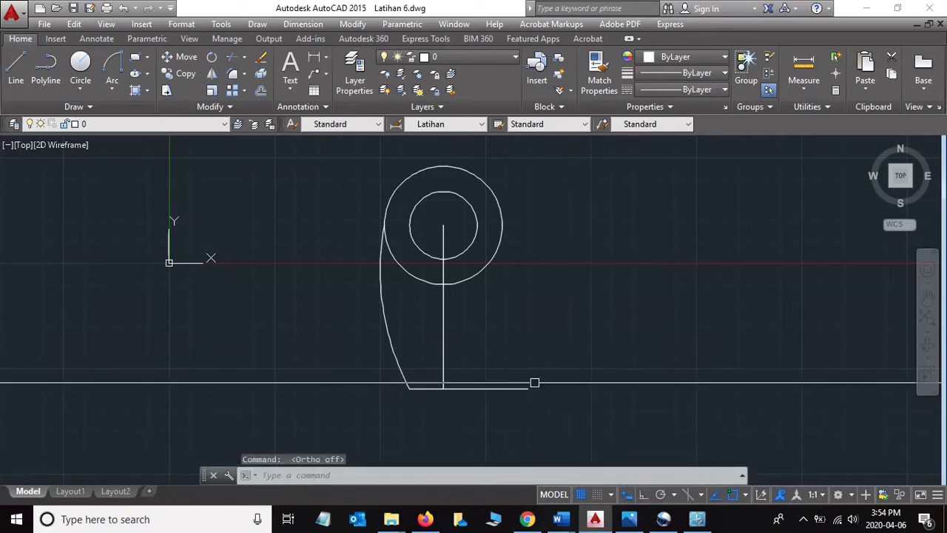
- Scroll to step 7 and highlight the radius-20 circles, 40 distance and 45° angle
key("alt+Tab")
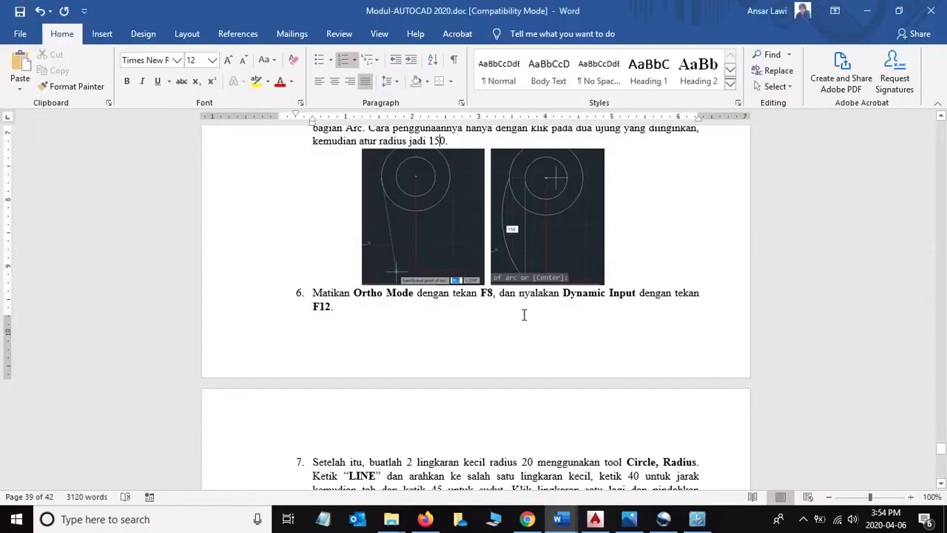
scroll(527, 313, "down", 2)
scroll(527, 312, "down", 2)
scroll(527, 312, "down", 2)
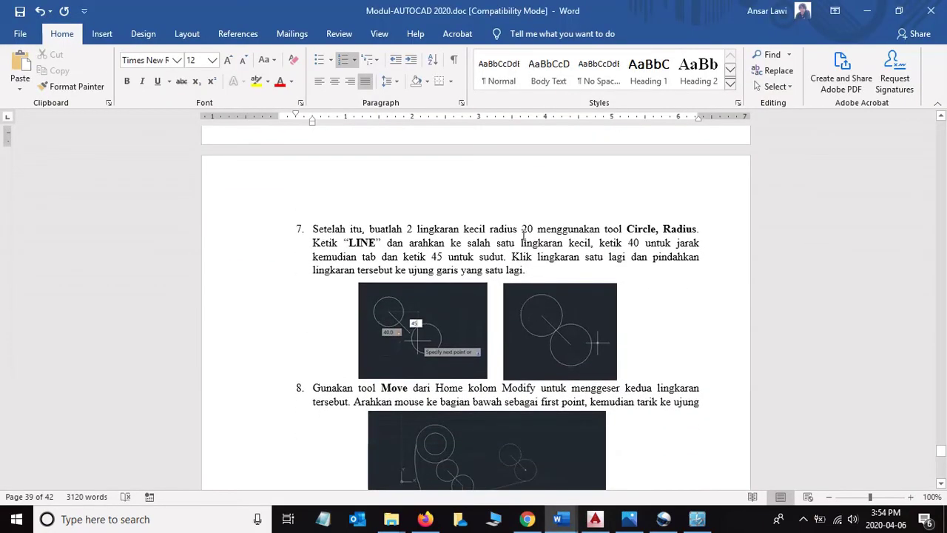
left_click_drag(370, 229, 540, 224)
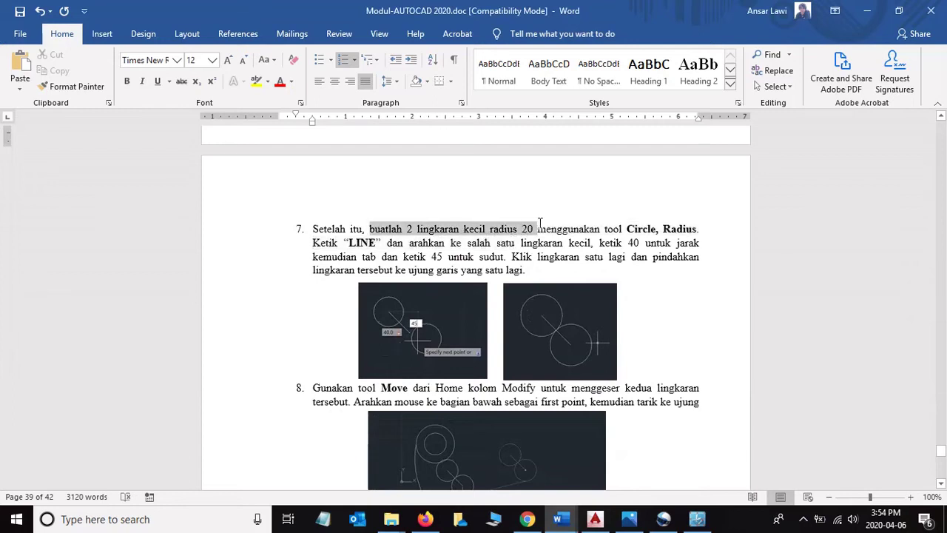
left_click_drag(540, 223, 541, 224)
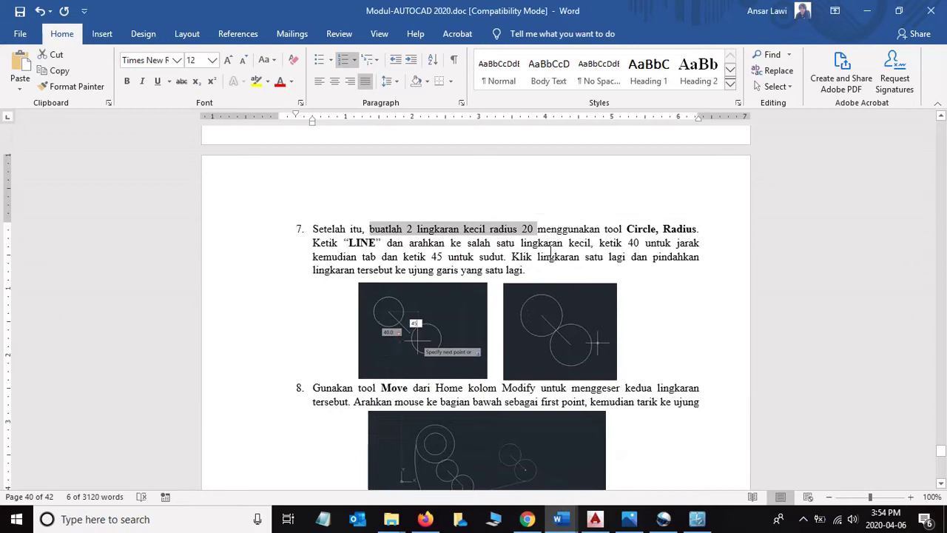
left_click(550, 255)
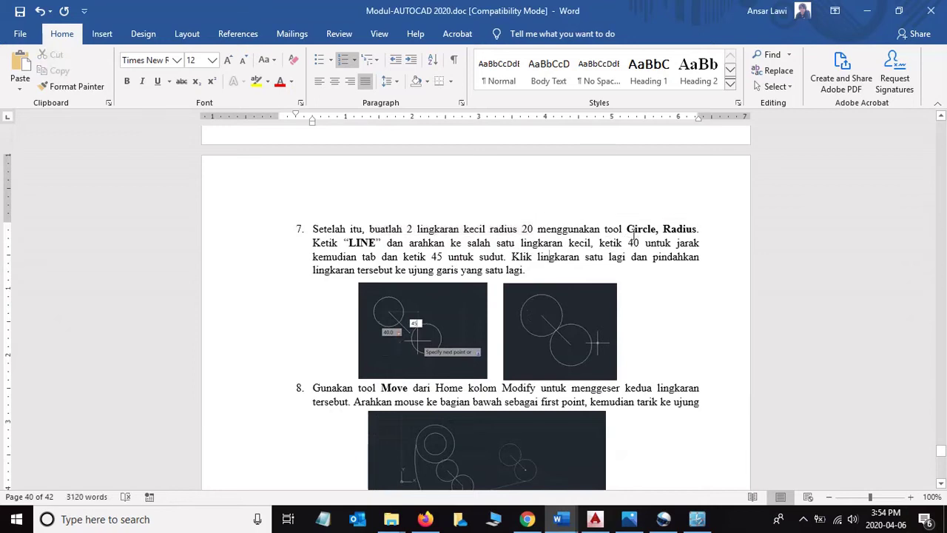
mouse_move(628, 243)
left_mouse_down()
mouse_move(475, 257)
mouse_move(504, 258)
left_mouse_up()
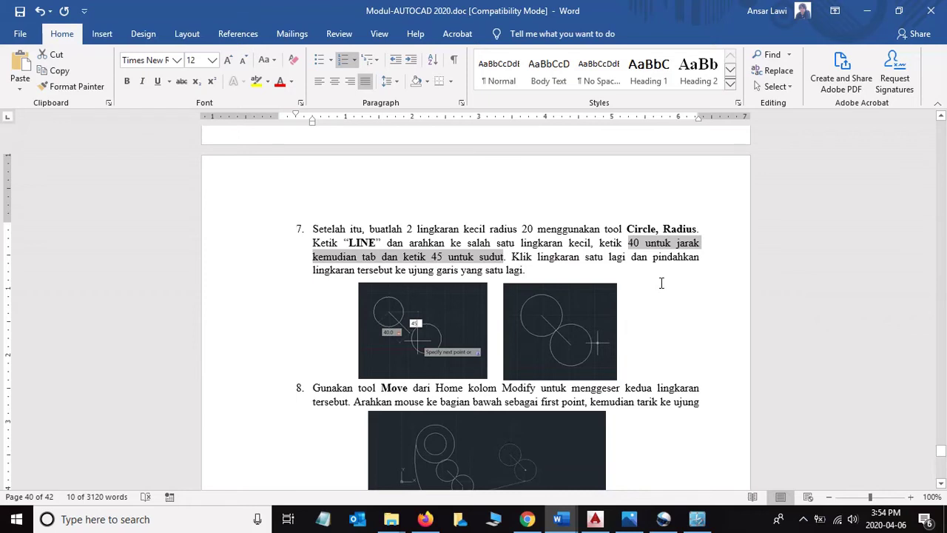
key("alt+Tab")
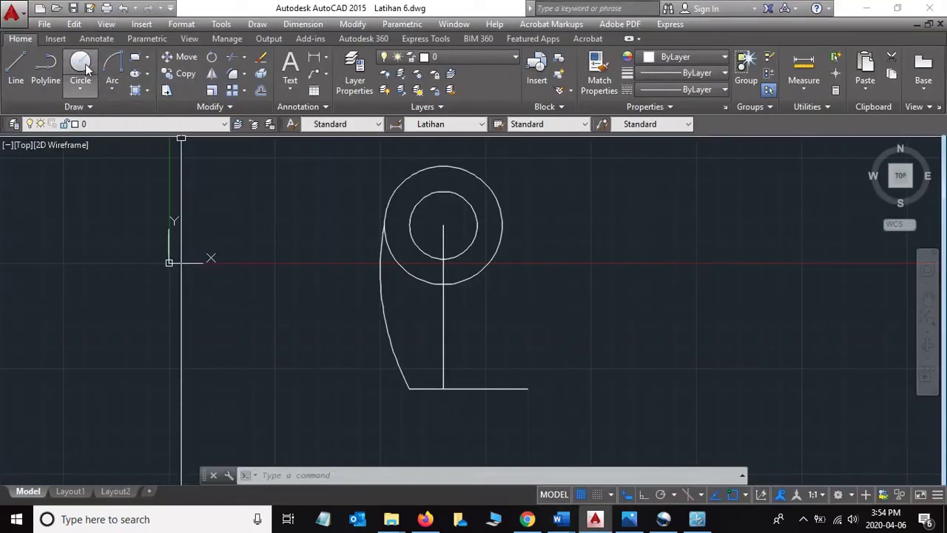
- Draw two radius-20 circles to the right of the hook
left_click(86, 67)
left_click(626, 309)
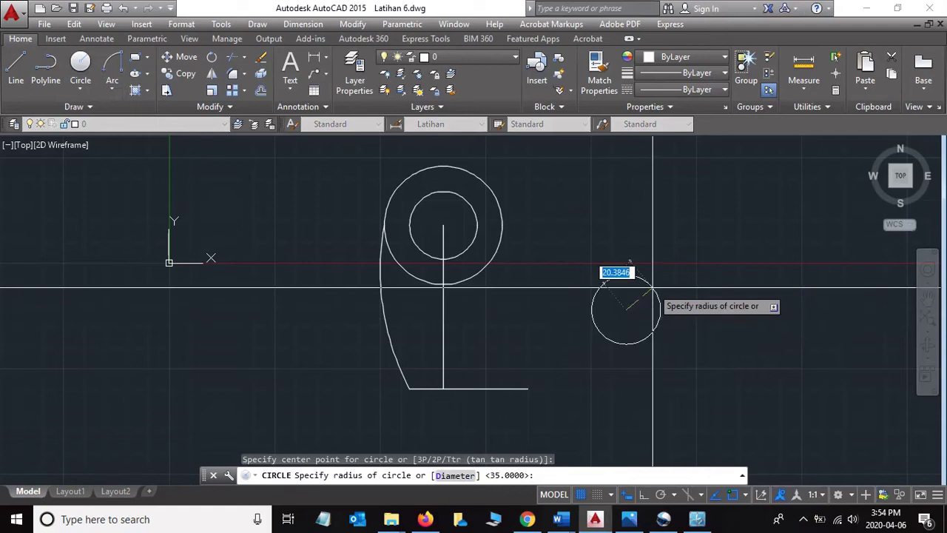
type("20")
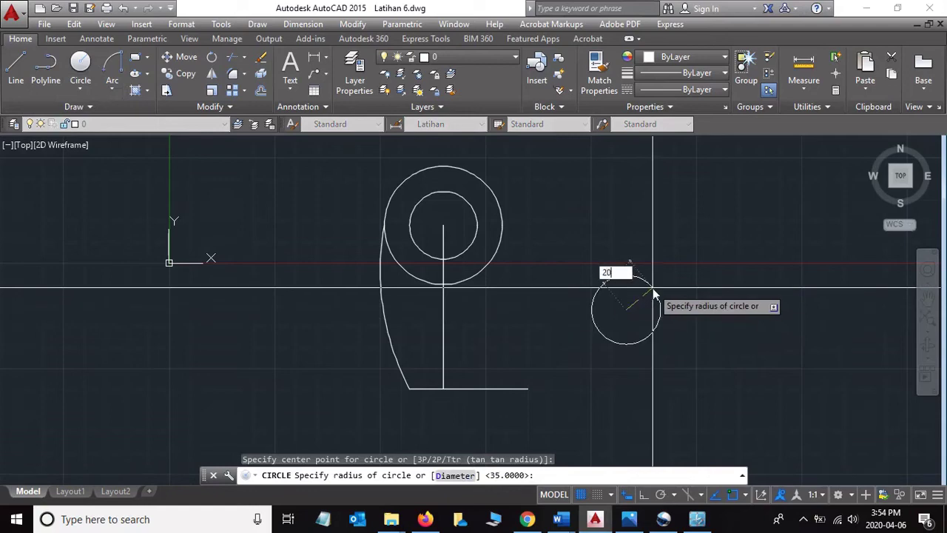
key("Return")
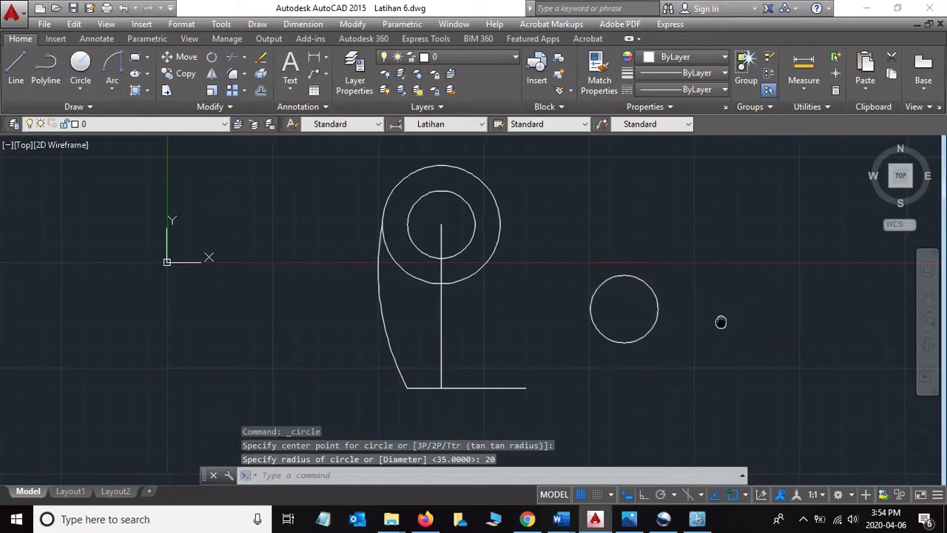
middle_click_drag(721, 319, 598, 240)
left_click(82, 67)
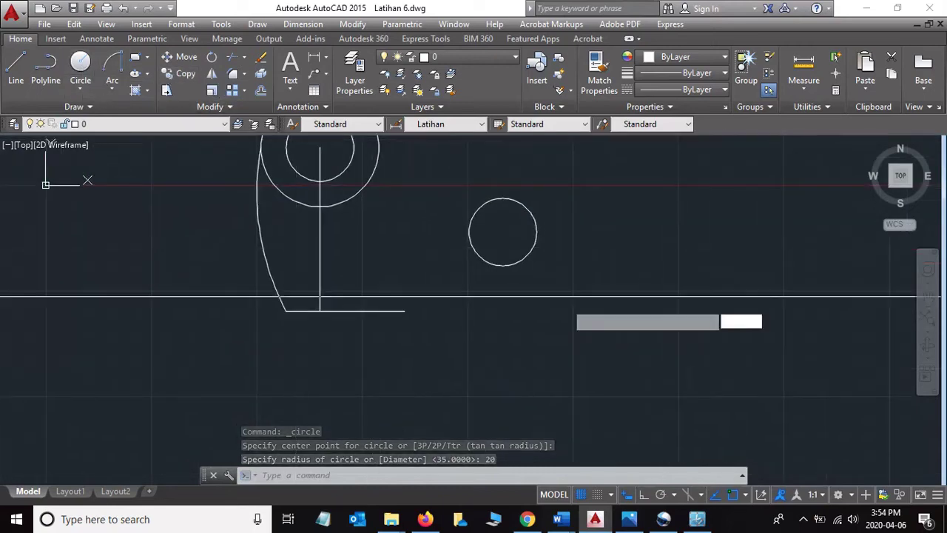
left_click(601, 292)
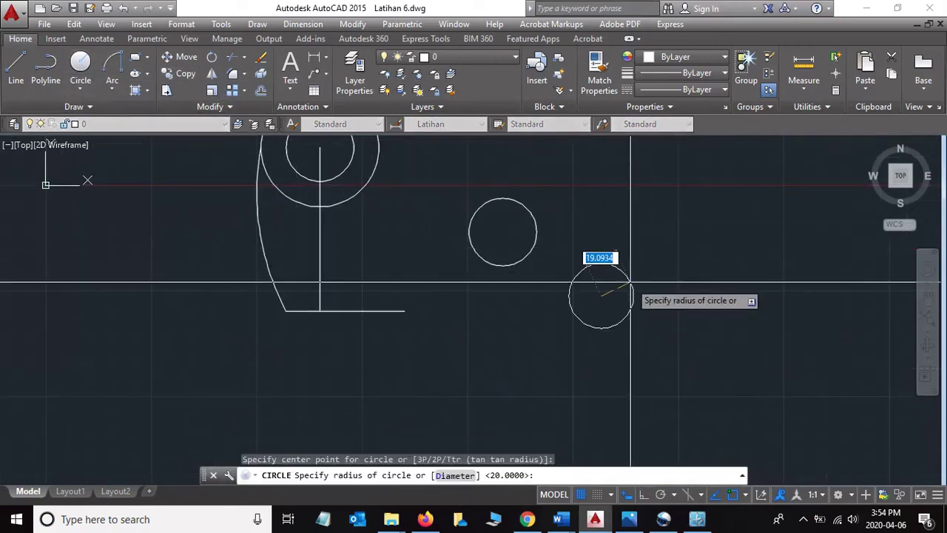
type("20")
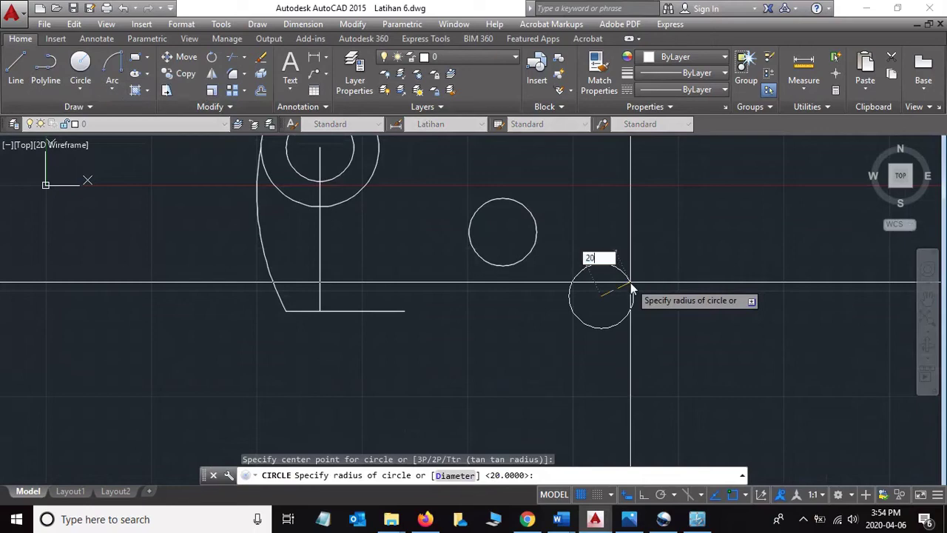
key("Return")
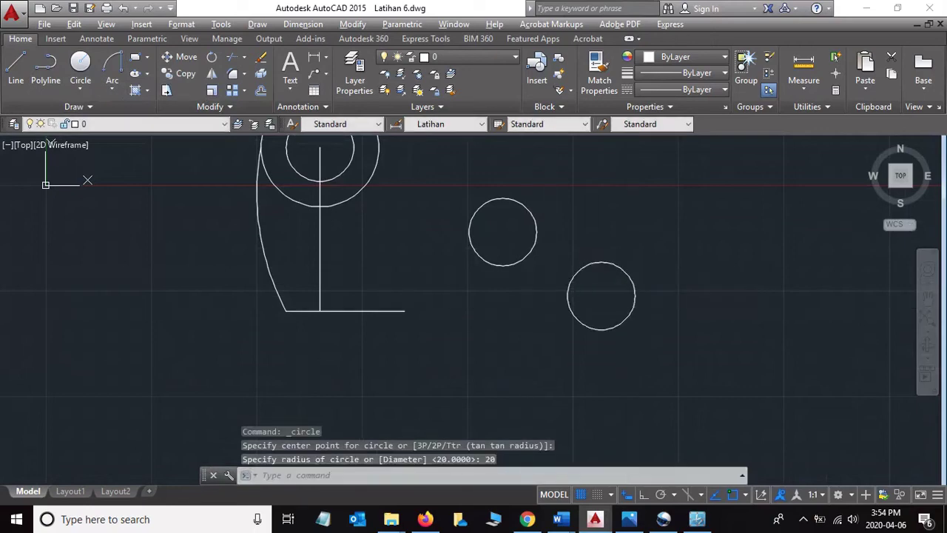
- Re-highlight step 7's 40 distance and 45° angle in Word
key("alt+Tab")
left_click(641, 253)
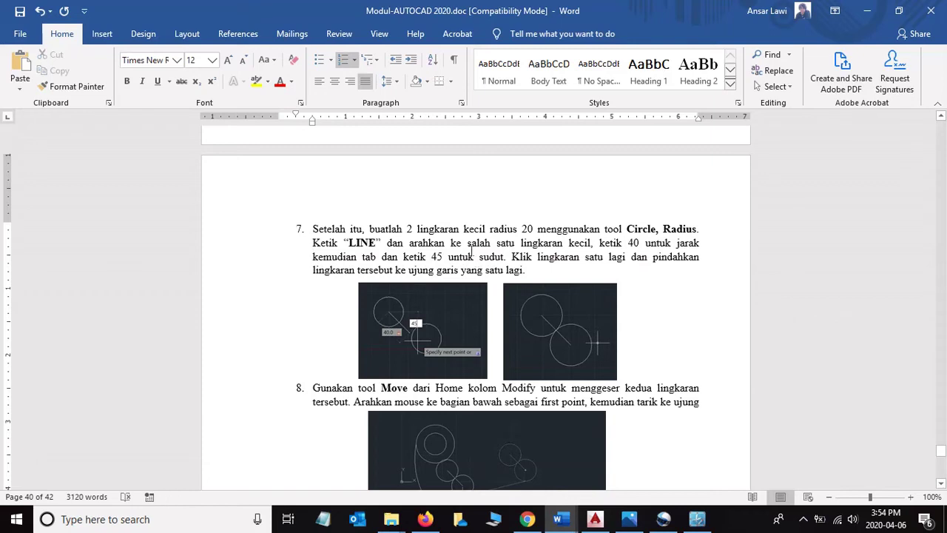
left_click_drag(629, 244, 444, 255)
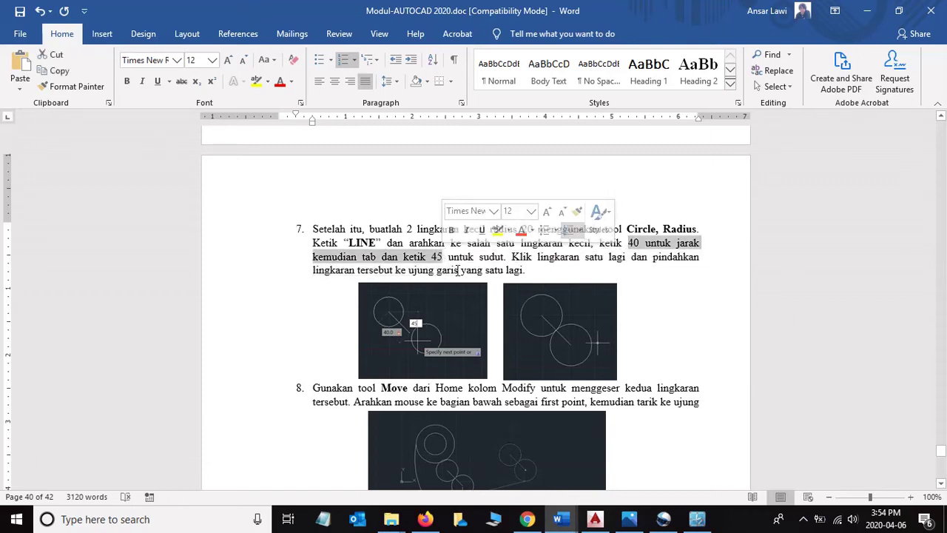
key("alt+Tab")
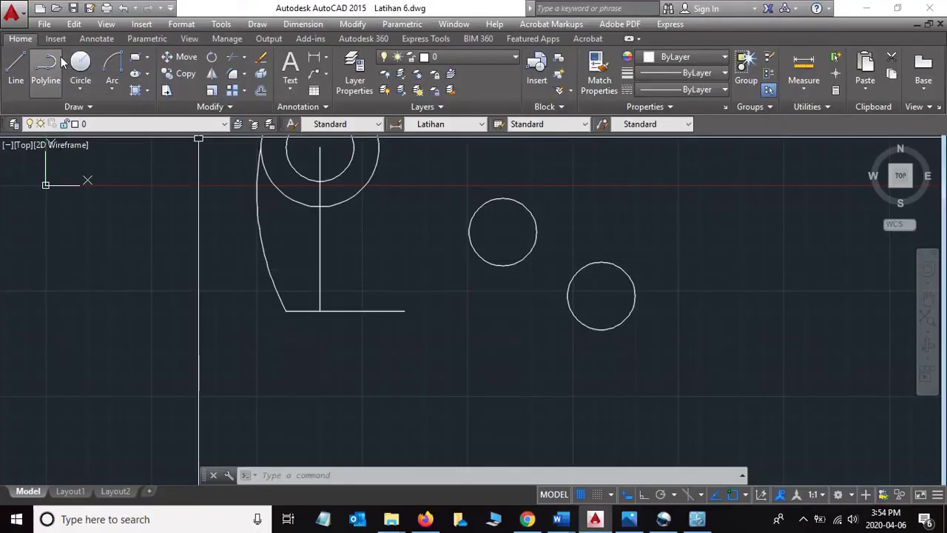
- Using L, draw a 40-long line at 45° from the upper small circle's centre
type("l")
key("Return")
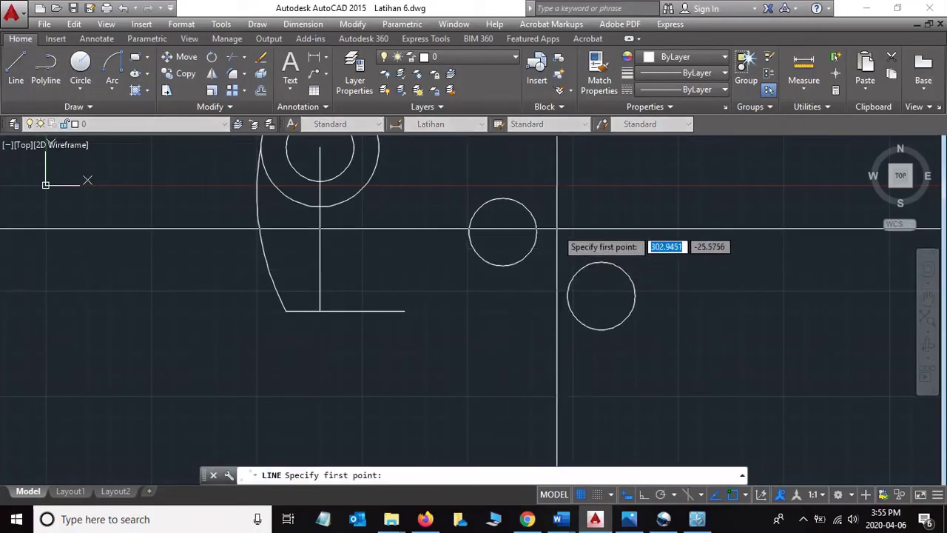
left_click(503, 234)
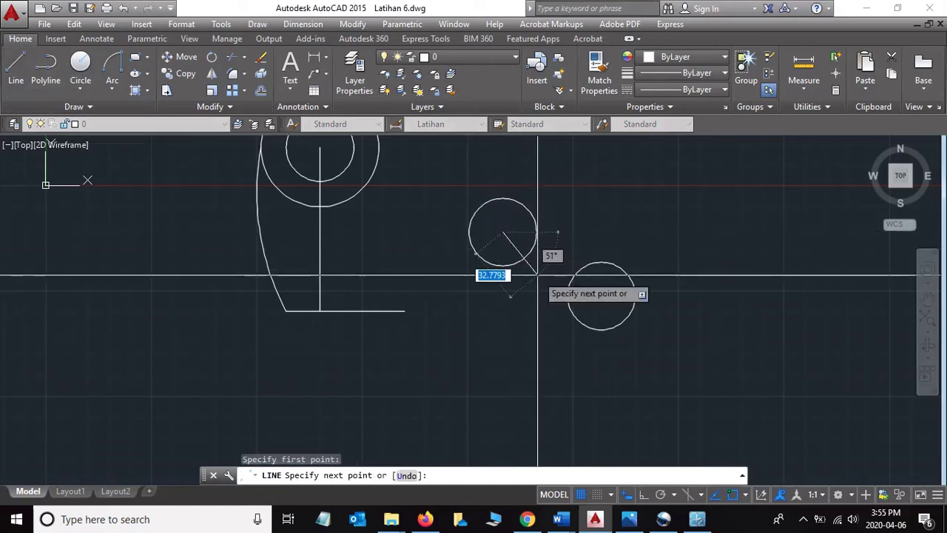
type("40")
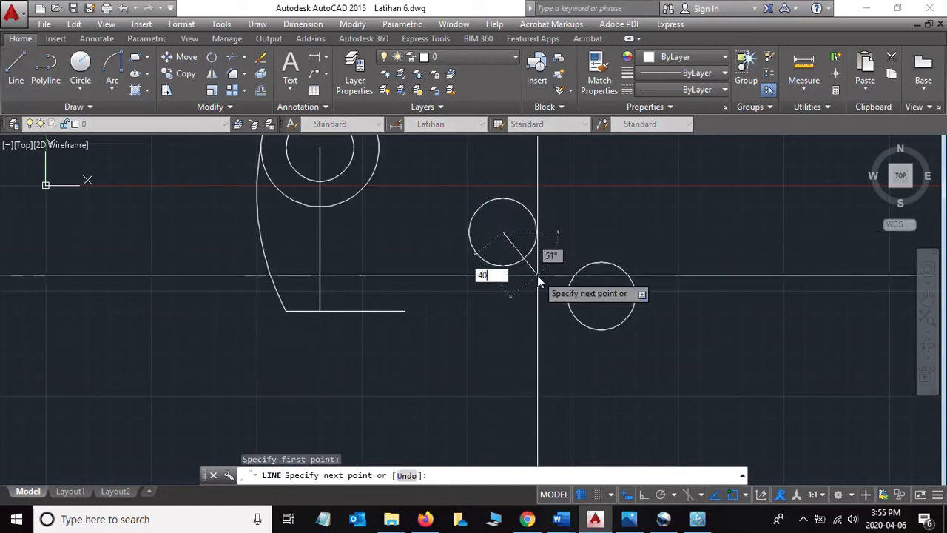
key("Tab")
type("45")
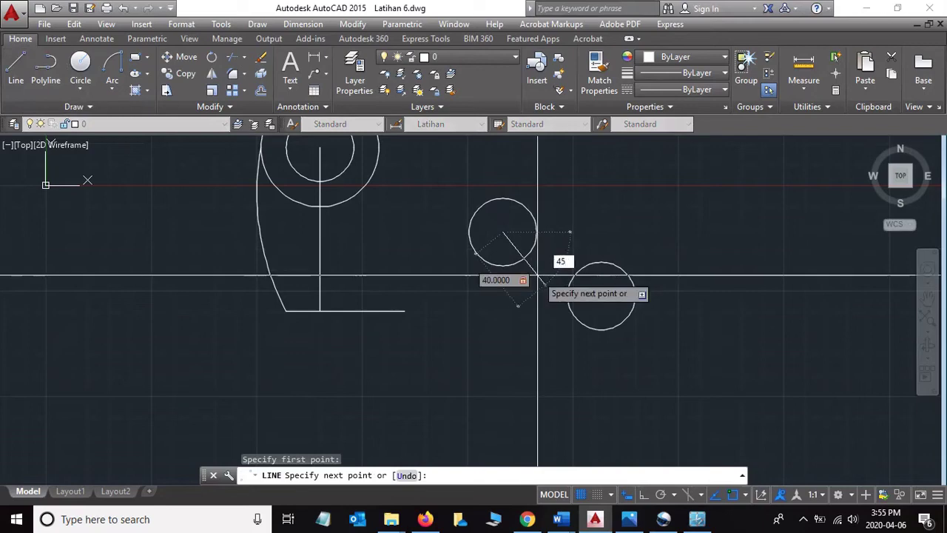
key("Return")
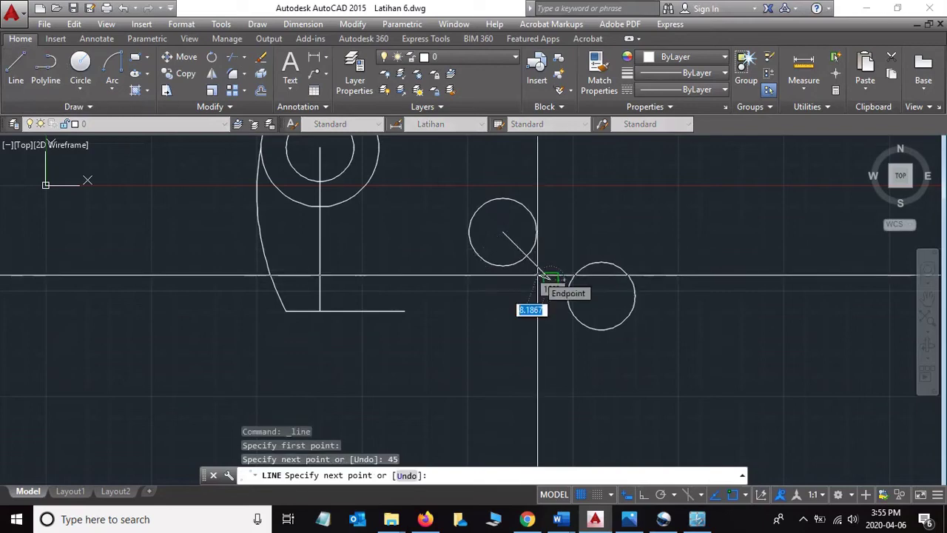
key("Escape")
- Read the Word tutorial's step 7 on moving the other circle, then select the lower-right circle in AutoCAD
key("alt+Tab")
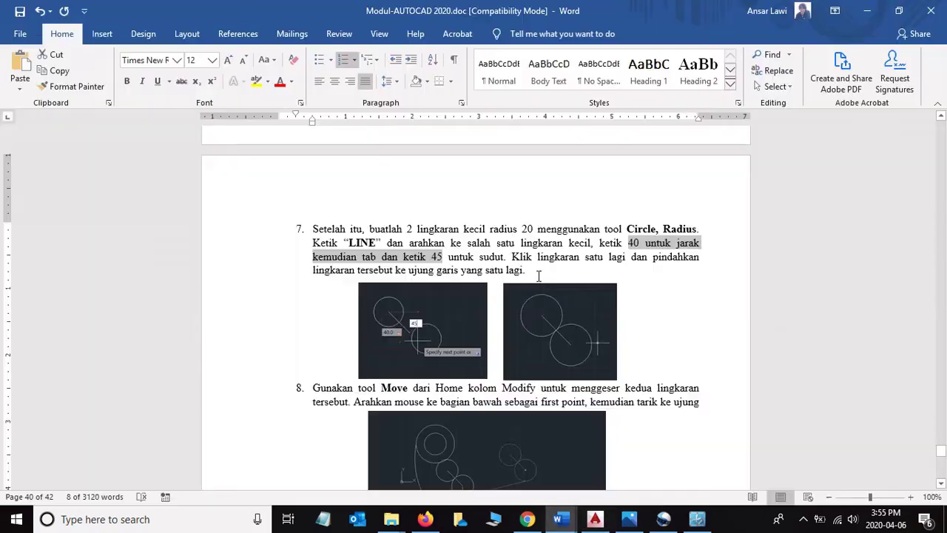
left_click_drag(511, 257, 528, 269)
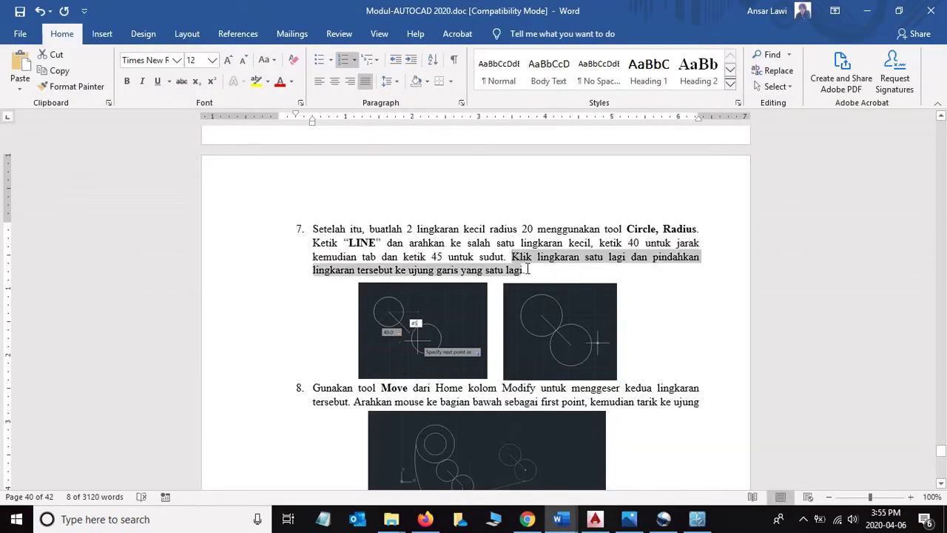
left_click(493, 270)
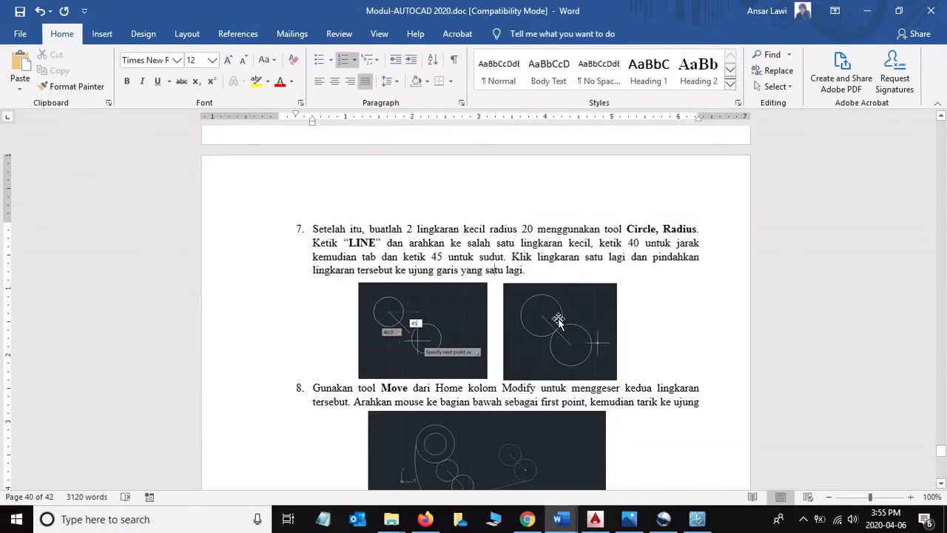
left_click(575, 334)
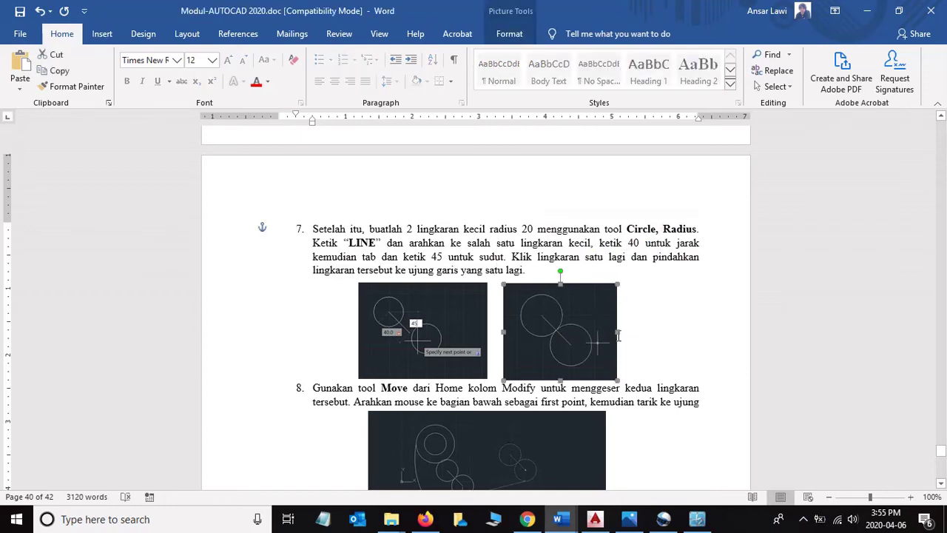
key("alt+Tab")
left_click(629, 276)
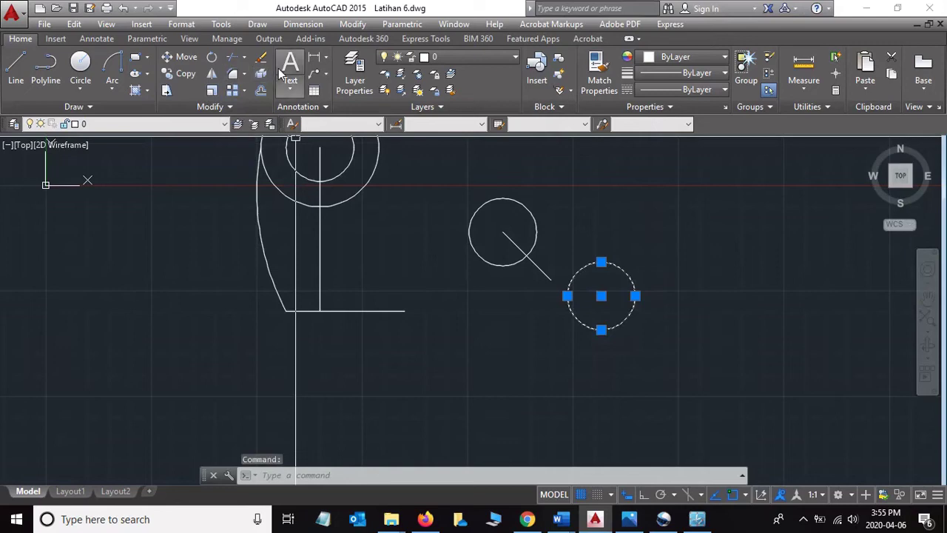
- Move the second R20 circle from its centre onto the endpoint of the 45° line
left_click(181, 57)
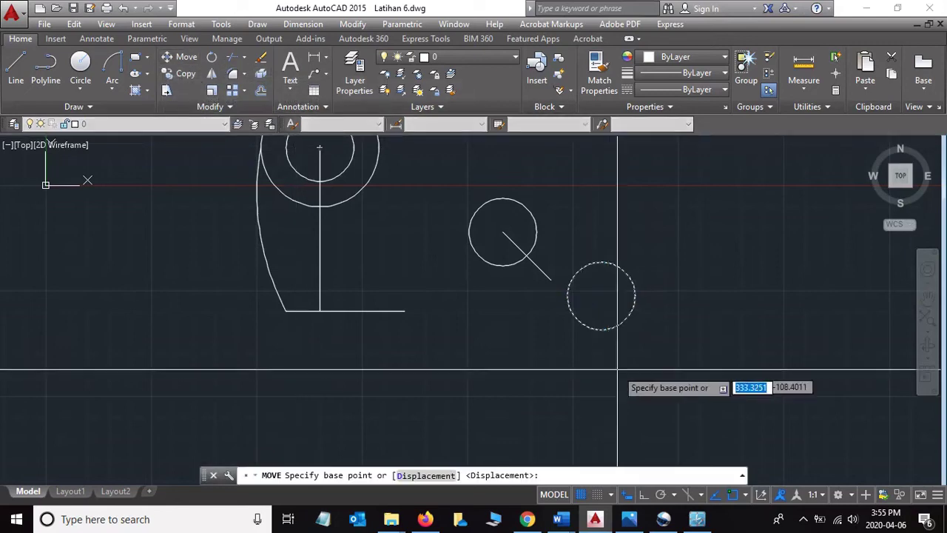
left_click(601, 295)
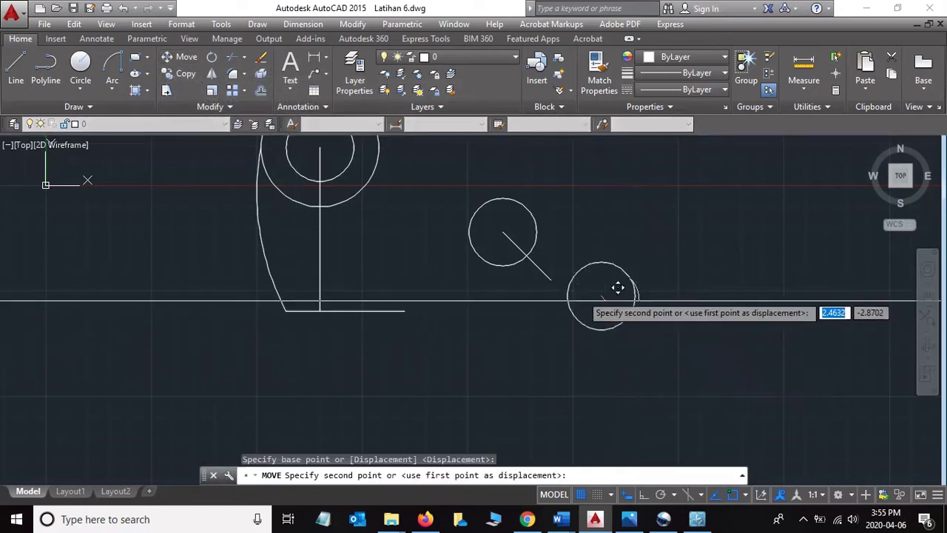
left_click(551, 279)
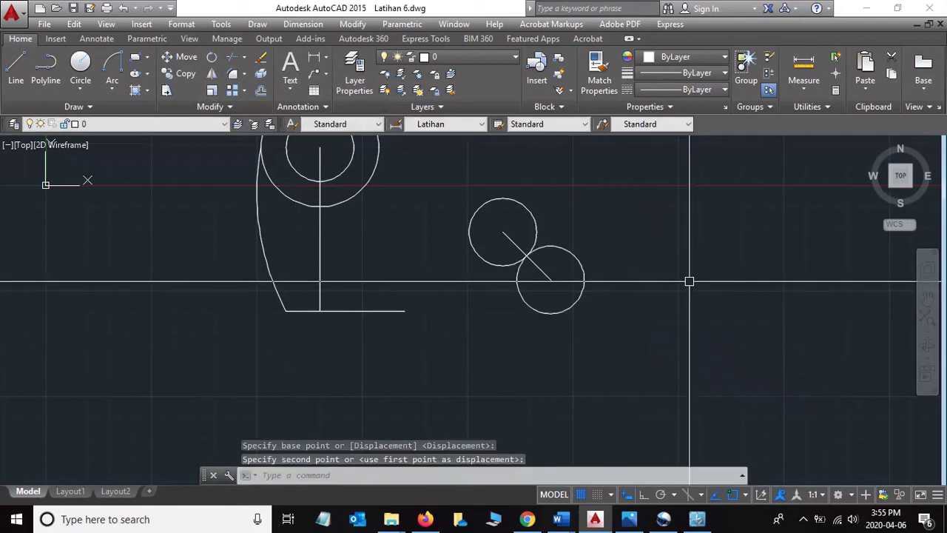
- Show tutorial step 8 in Word on moving both circles, marking the word 'Move'
left_click(559, 519)
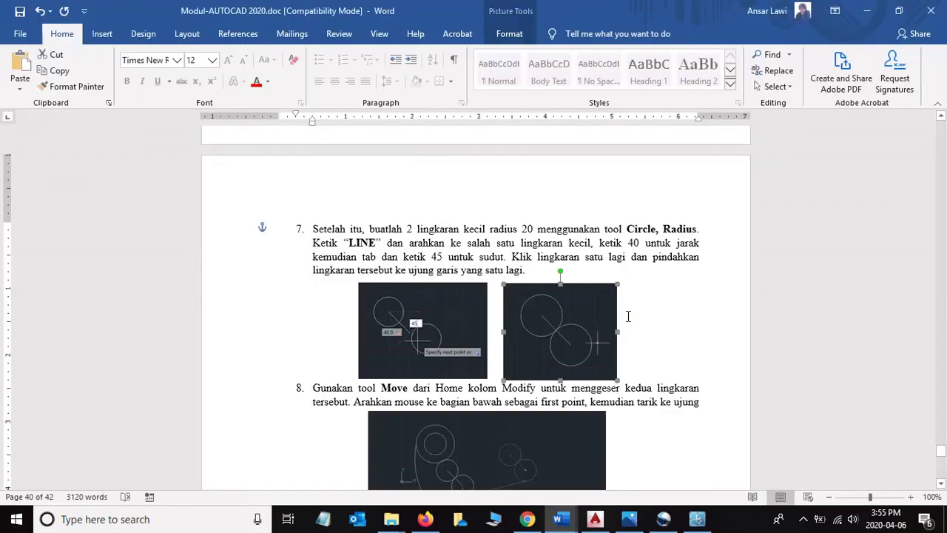
scroll(626, 314, "down", 3)
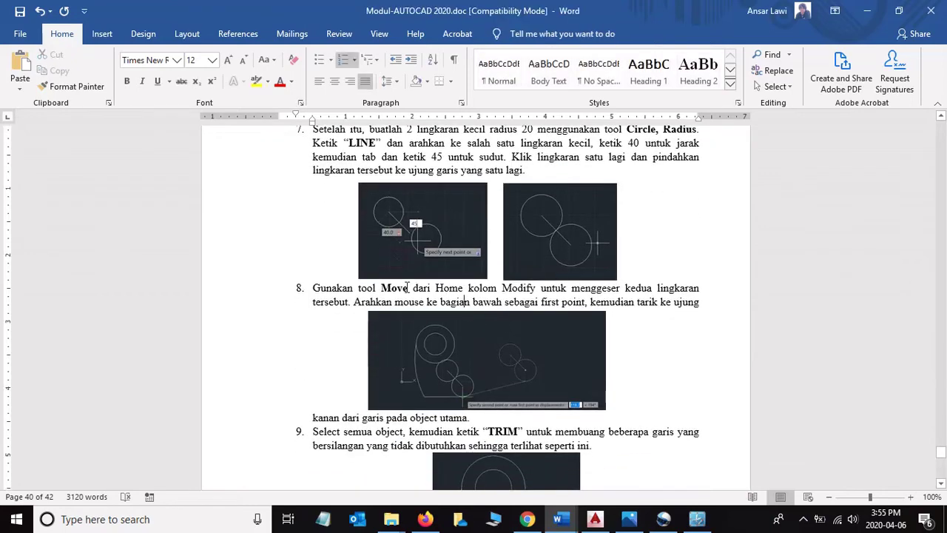
left_click_drag(408, 288, 381, 288)
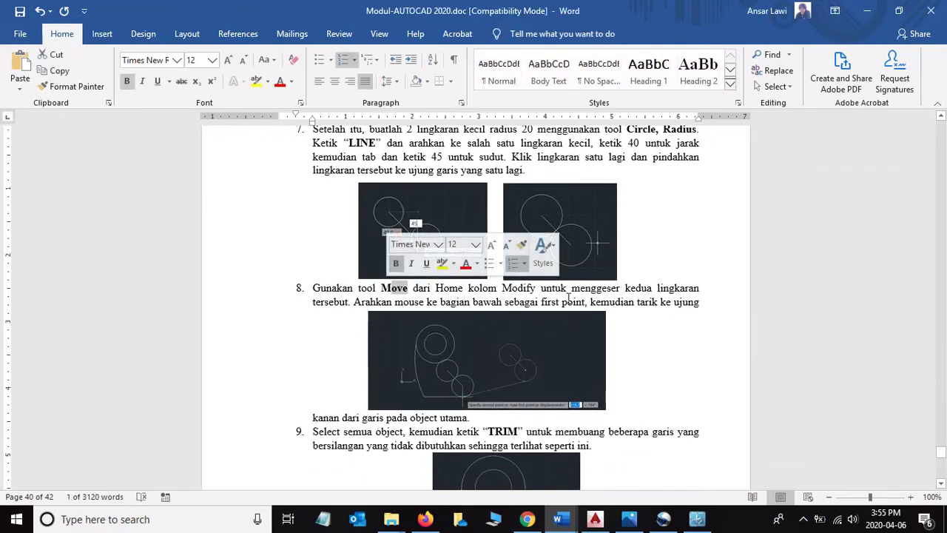
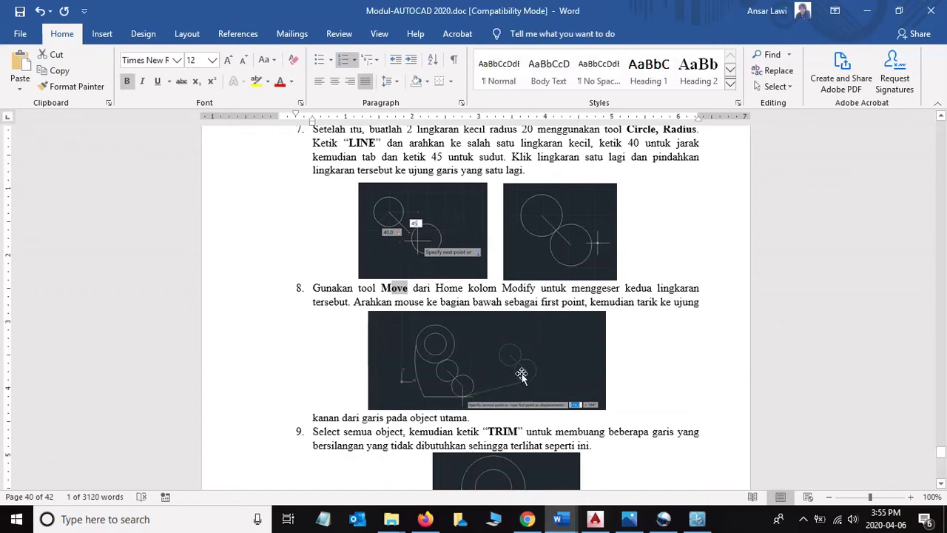
- Scroll the Word tutorial to step 8's instructions and figure for moving both small circles
scroll(522, 375, "down", 1)
scroll(485, 369, "down", 1)
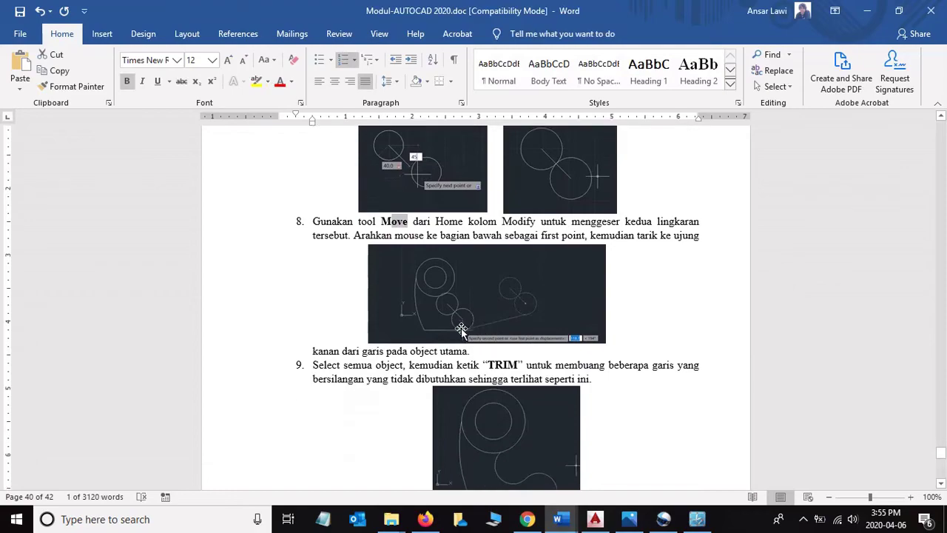
- Move both small circles and their connecting line from the lower circle's centre onto the outline's bottom line
key("alt+Tab")
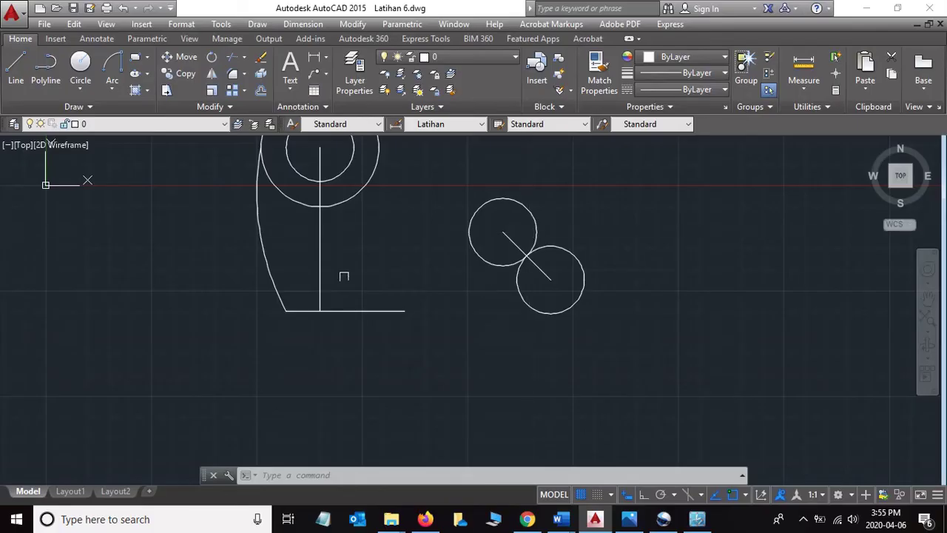
left_click(461, 183)
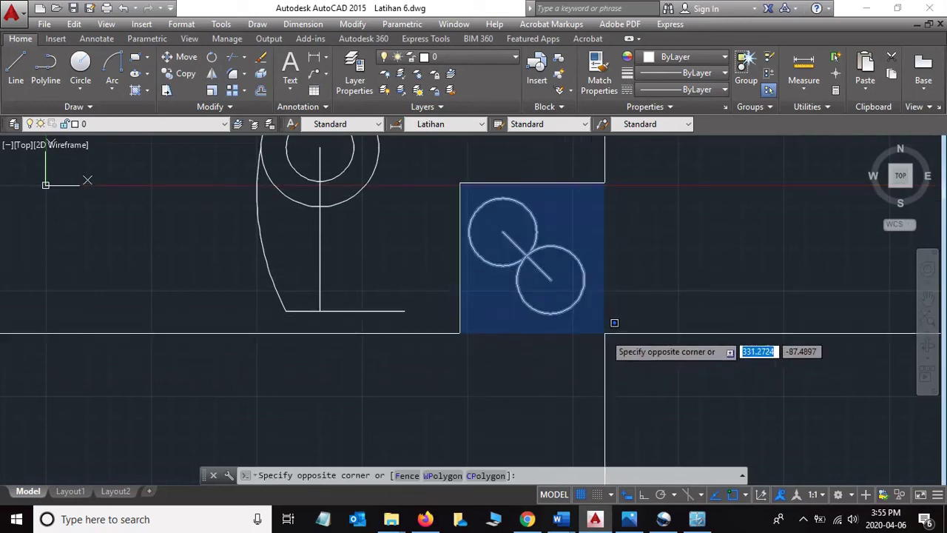
left_click(606, 334)
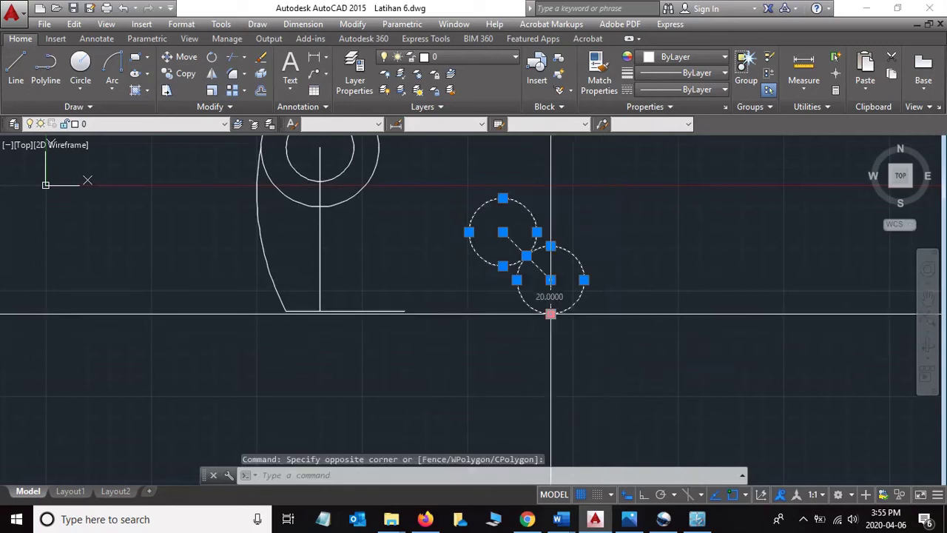
left_click(185, 59)
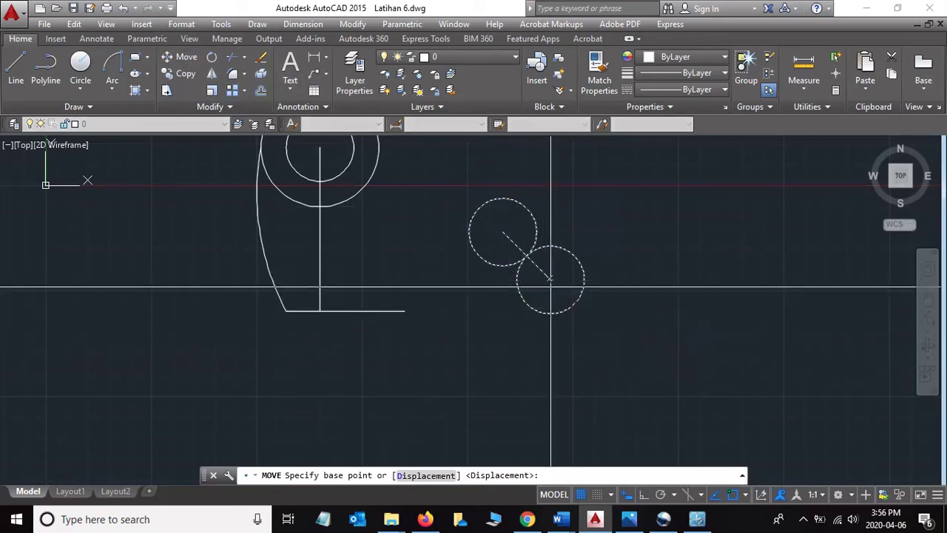
left_click(550, 280)
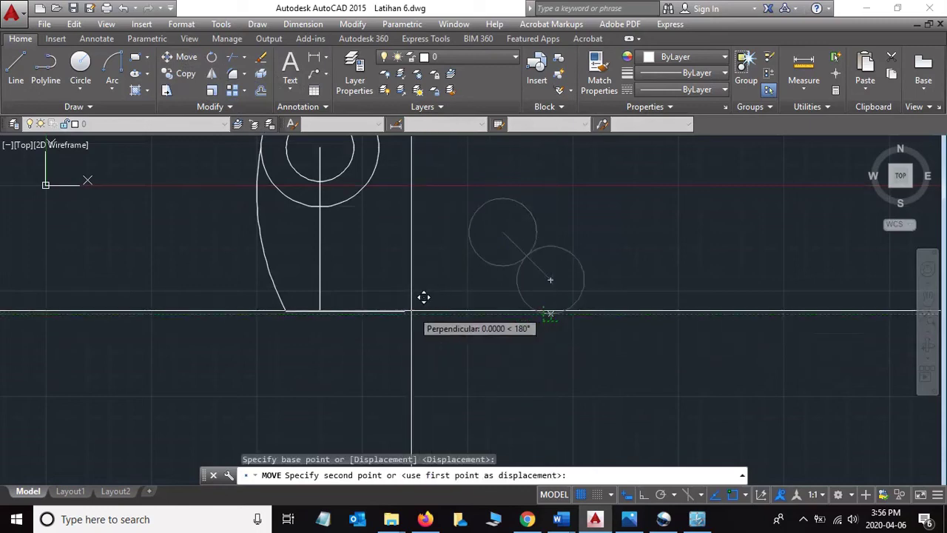
left_click(404, 310)
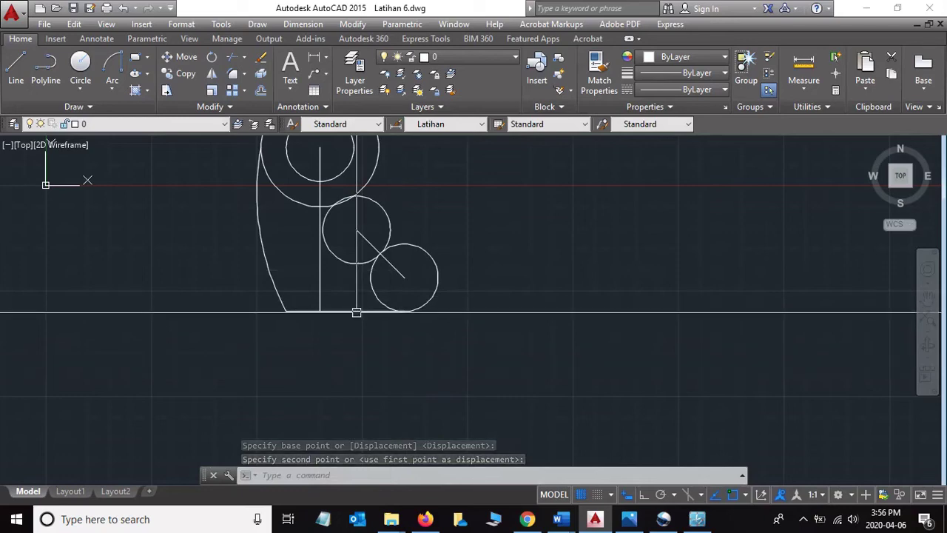
- Bring step 9's TRIM figure and the start of step 10 into view in Word
key("alt+Tab")
scroll(489, 329, "down", 2)
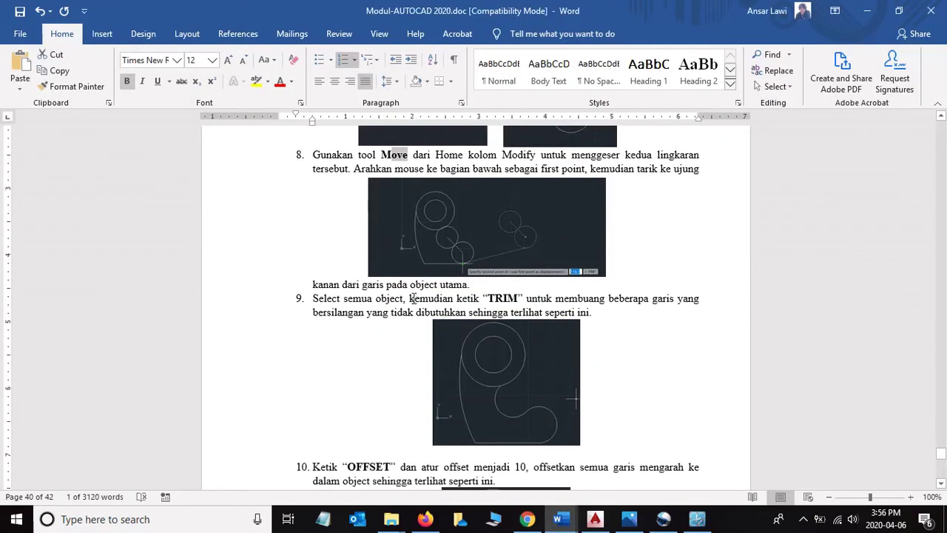
scroll(437, 278, "down", 2)
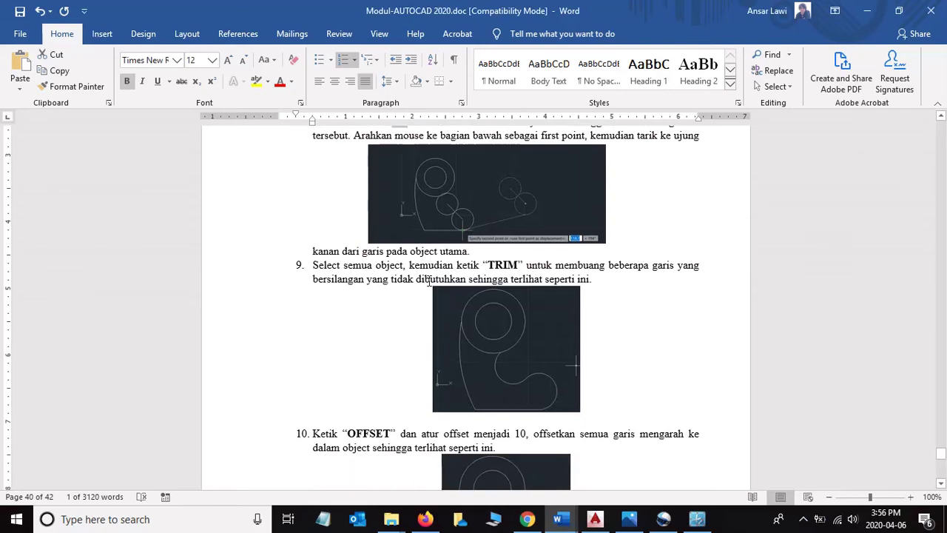
scroll(459, 274, "up", 1)
scroll(484, 264, "down", 1)
scroll(510, 255, "up", 2)
scroll(522, 270, "down", 3)
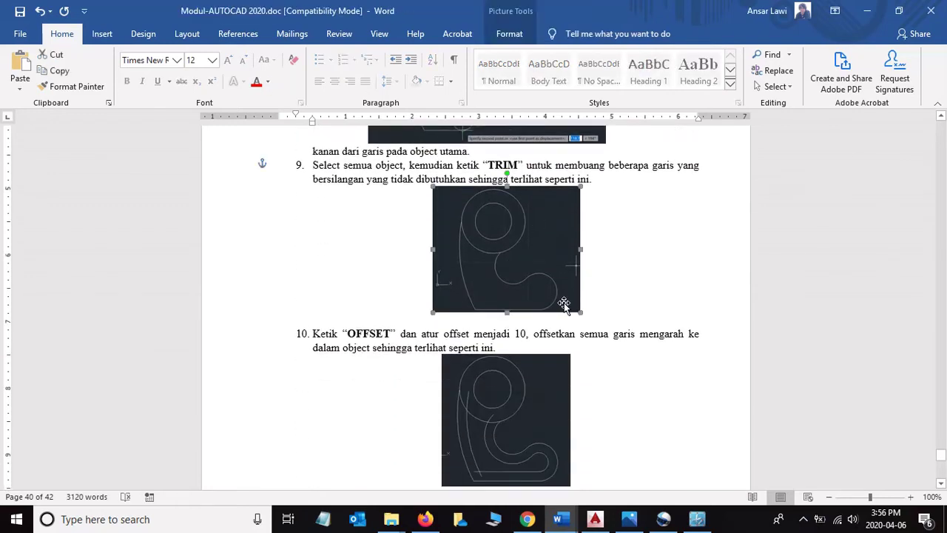
- Erase the vertical and diagonal construction lines from the bracket drawing
key("alt+Tab")
middle_click_drag(430, 205, 481, 264)
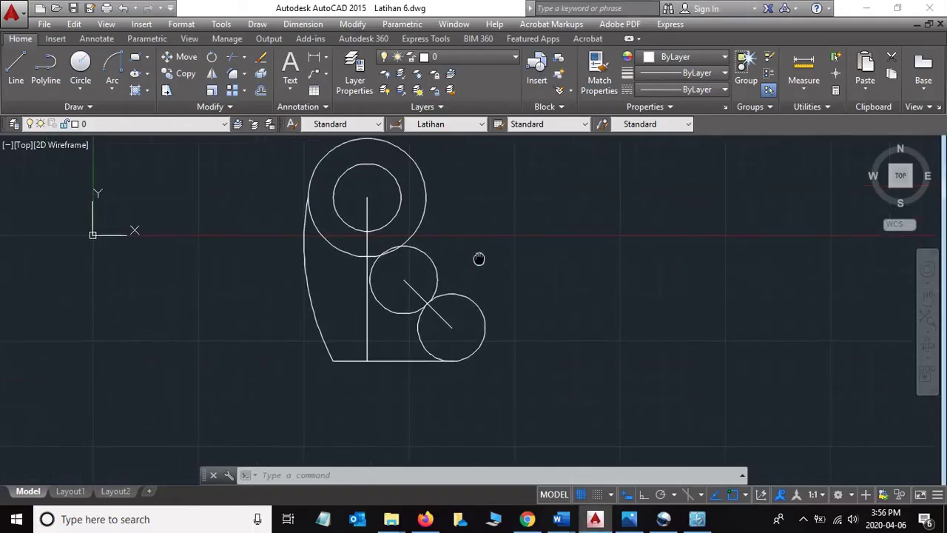
scroll(478, 260, "down", 2)
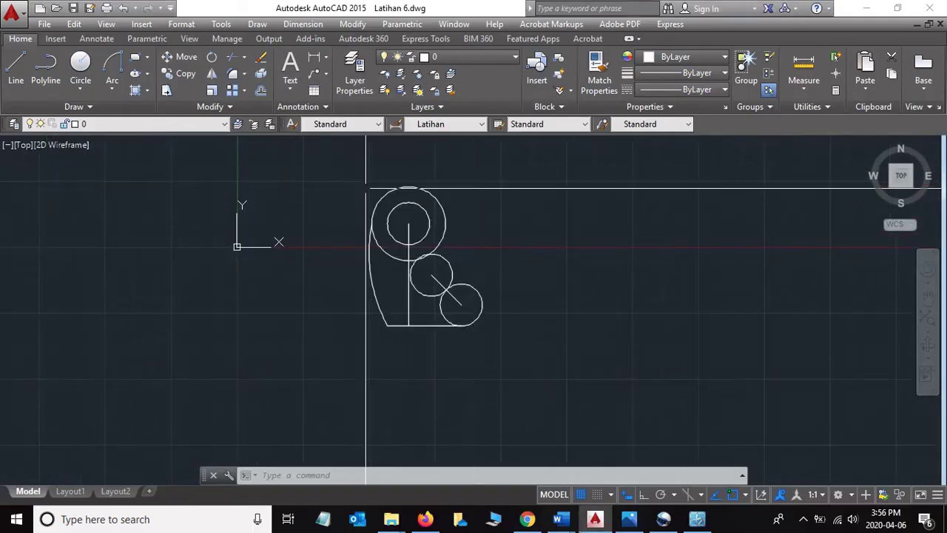
left_click(408, 298)
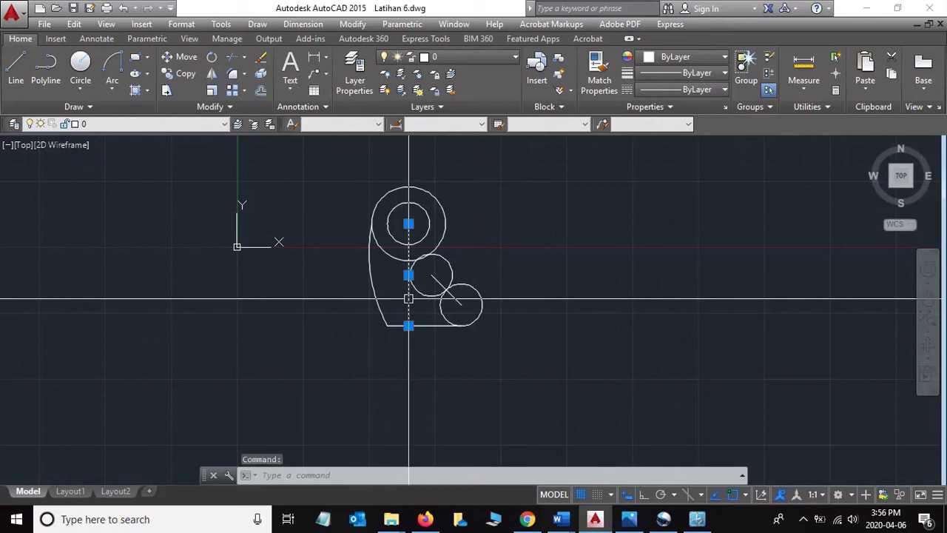
key("Delete")
left_click(432, 276)
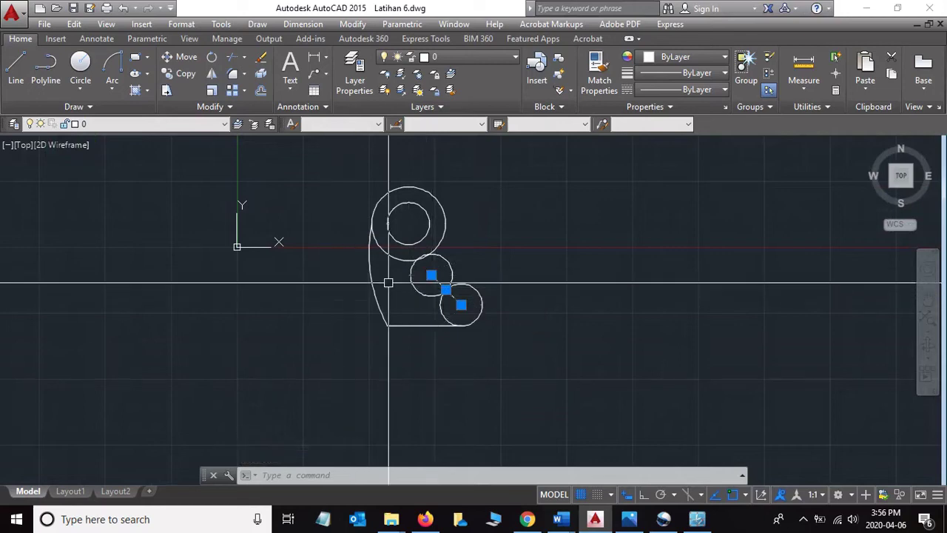
- Trim away the overlapping arc segments so the bracket forms one continuous hook outline
left_click(349, 180)
left_click(516, 371)
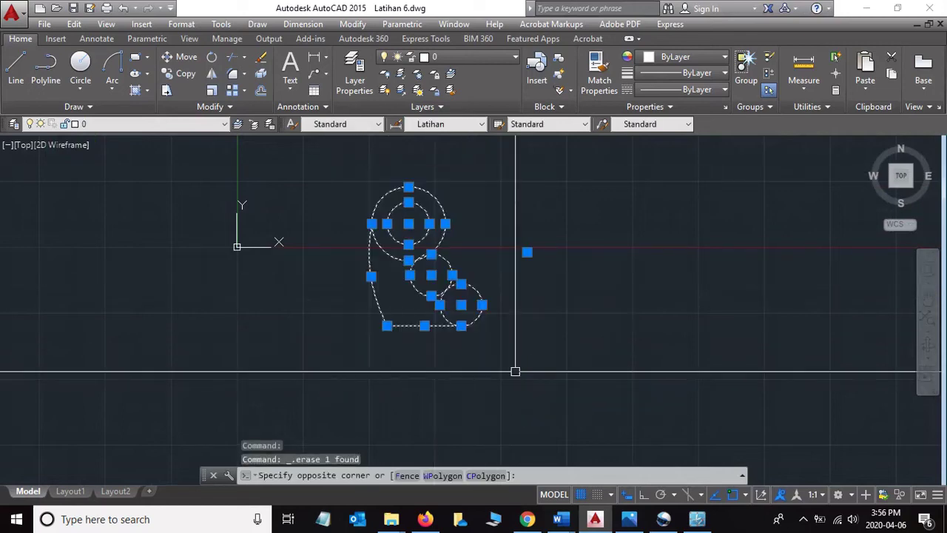
scroll(515, 371, "up", 1)
scroll(454, 220, "up", 1)
middle_click_drag(439, 296, 487, 208)
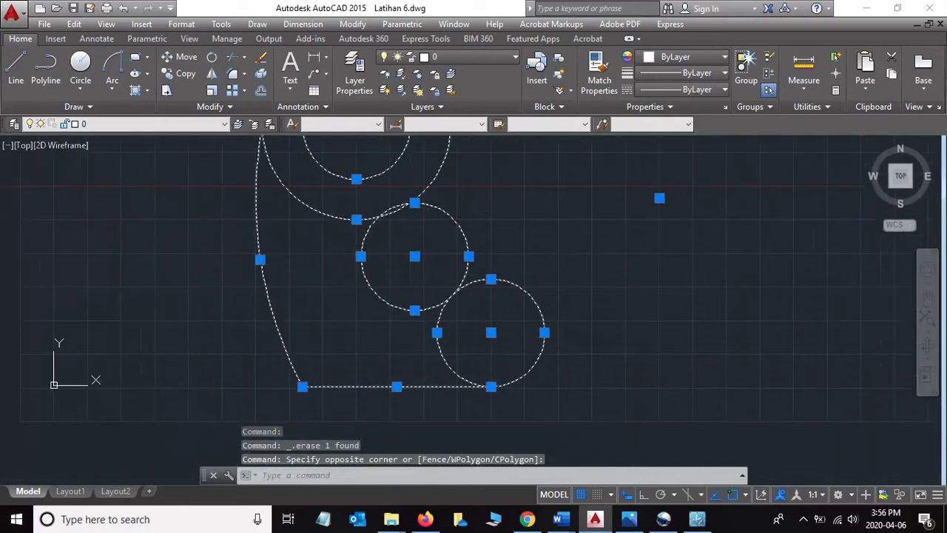
left_click(238, 58)
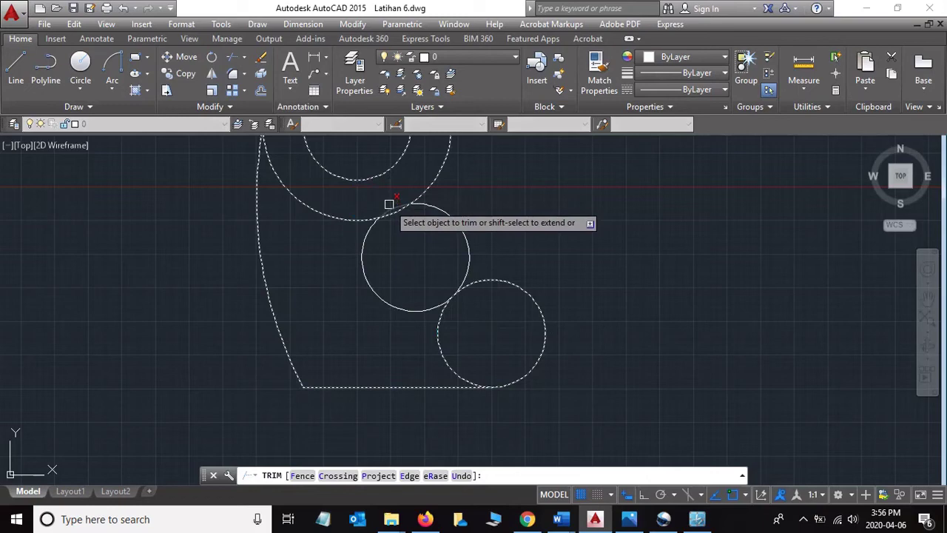
left_click(389, 205)
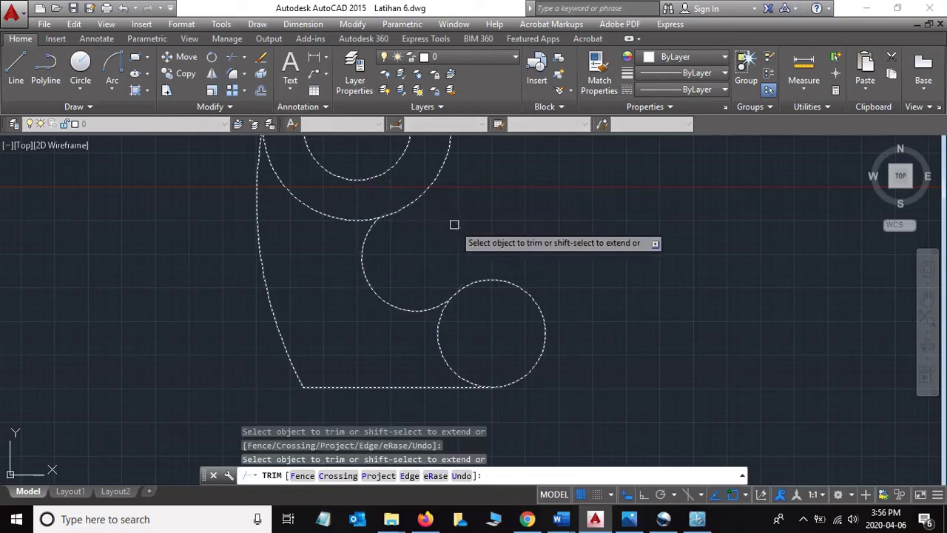
scroll(517, 318, "down", 3)
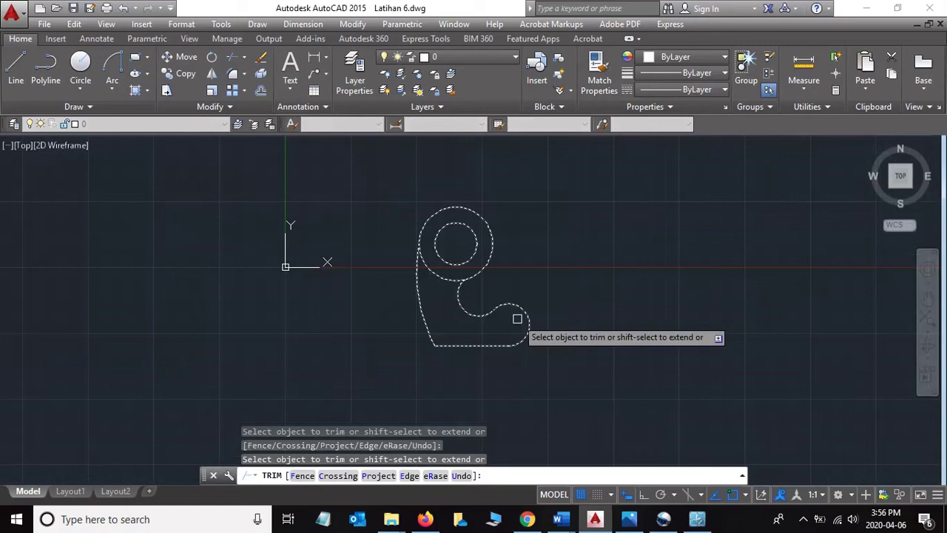
key("Escape")
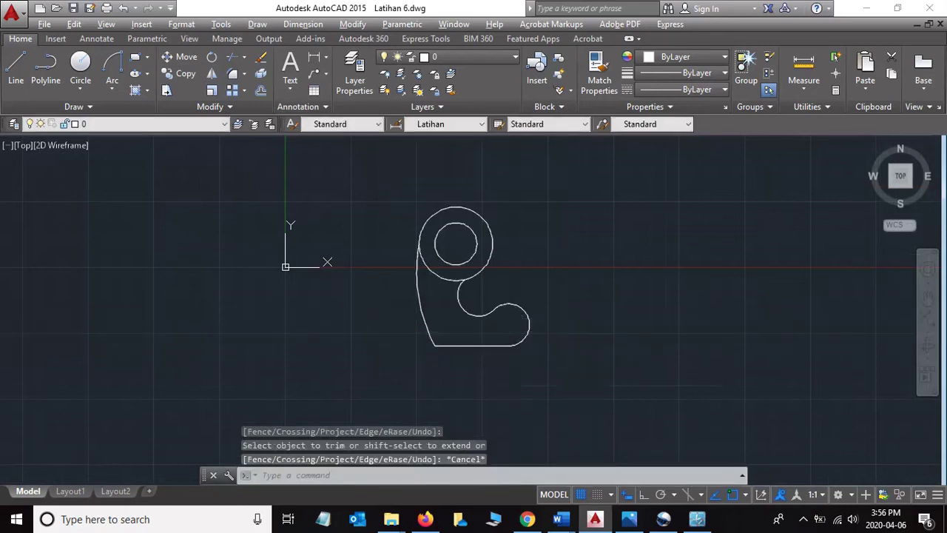
left_click(560, 519)
- Highlight step 10's instruction to offset every line inward by 10, with its figure
scroll(522, 271, "down", 2)
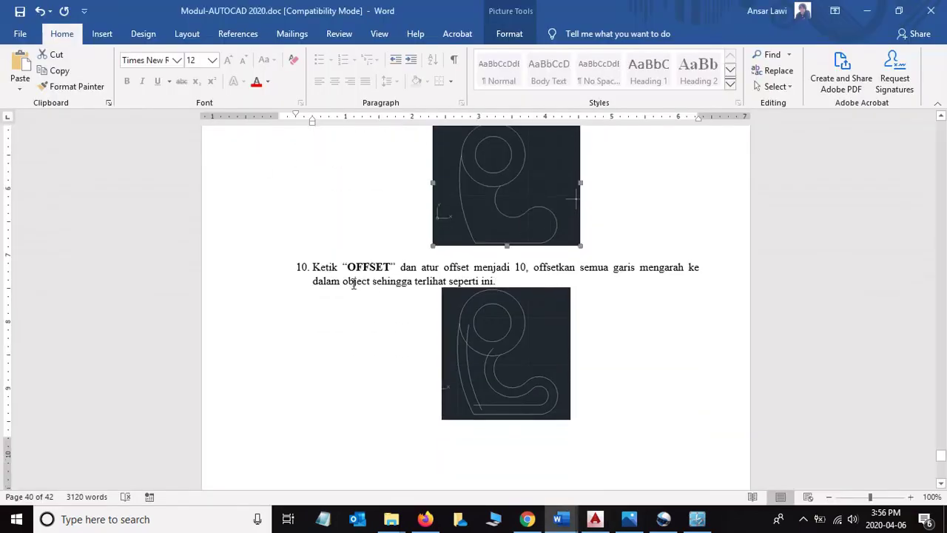
mouse_move(418, 267)
left_mouse_down()
mouse_move(535, 272)
mouse_move(513, 276)
left_mouse_up()
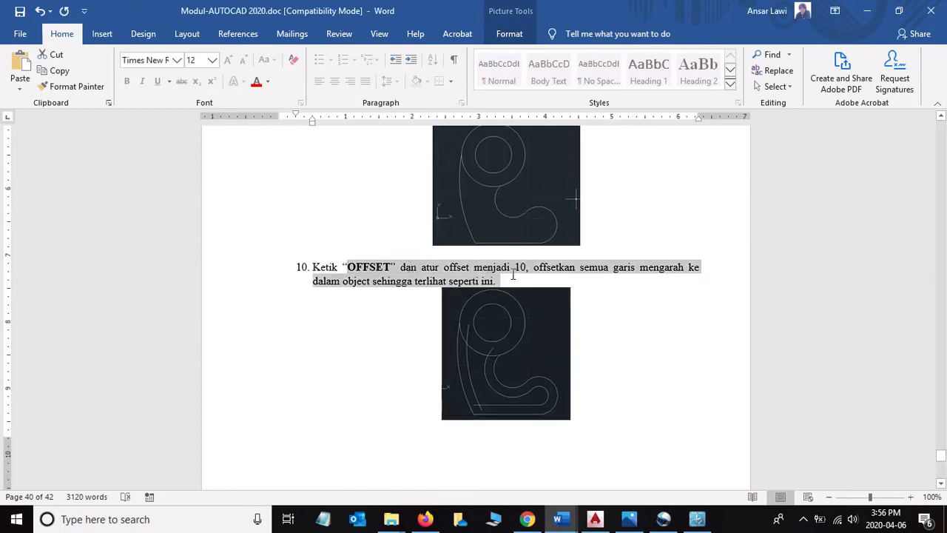
left_click(509, 355)
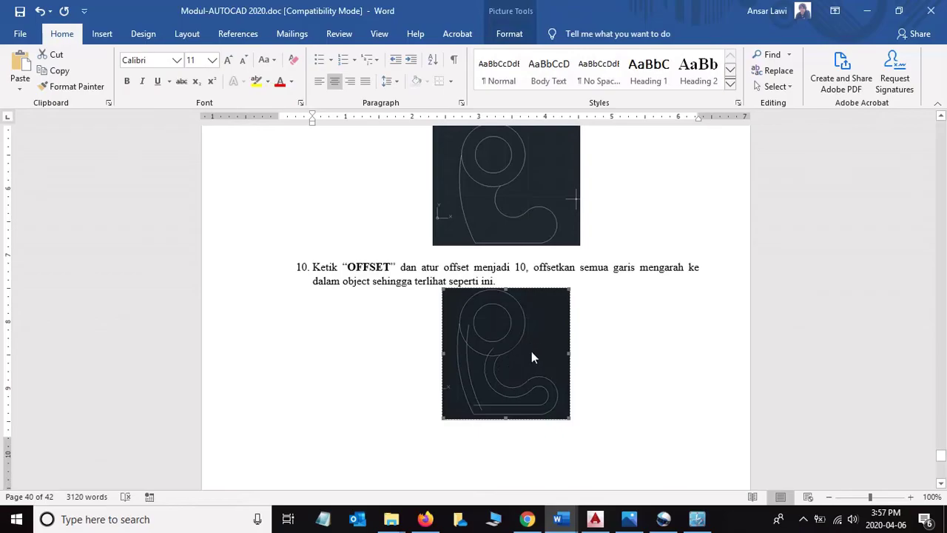
- Start OFFSET with an offset distance of 10
key("alt+Tab")
scroll(451, 274, "up", 2)
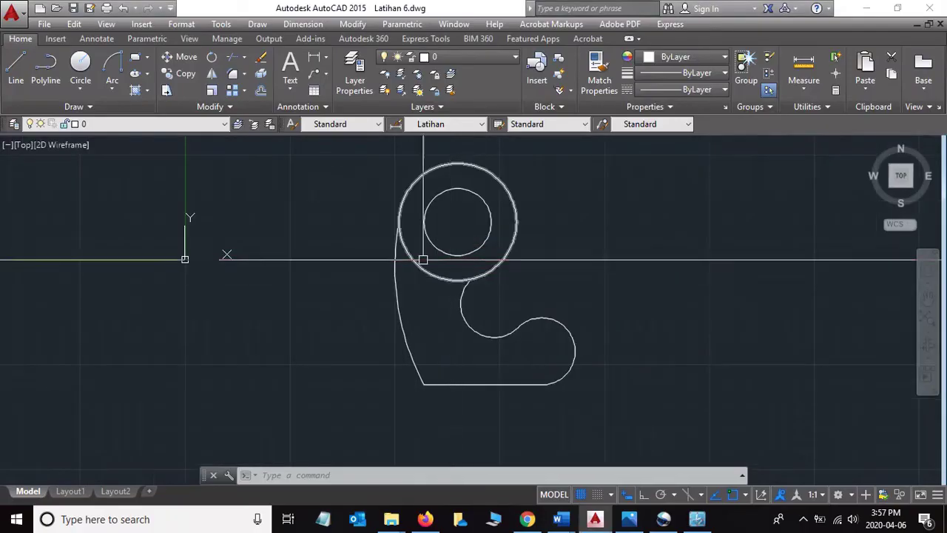
scroll(444, 259, "up", 2)
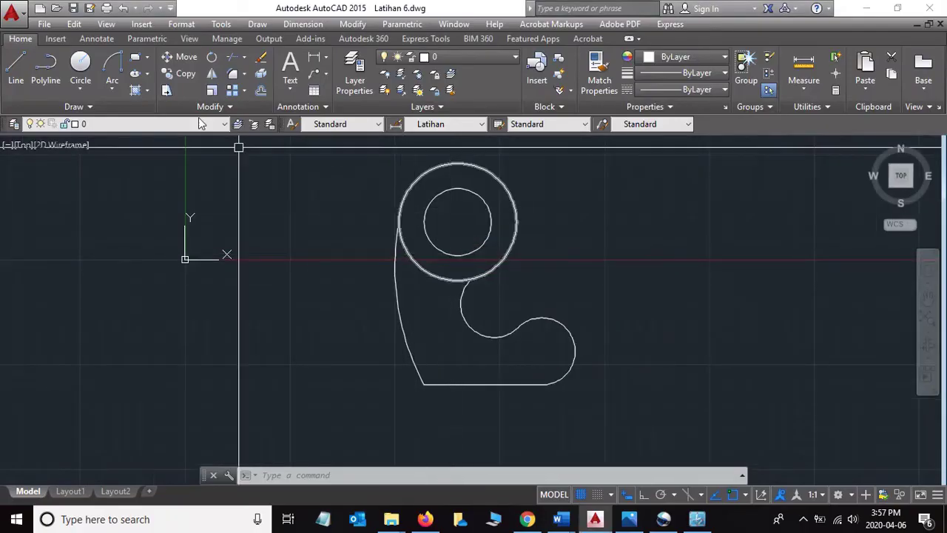
left_click(260, 92)
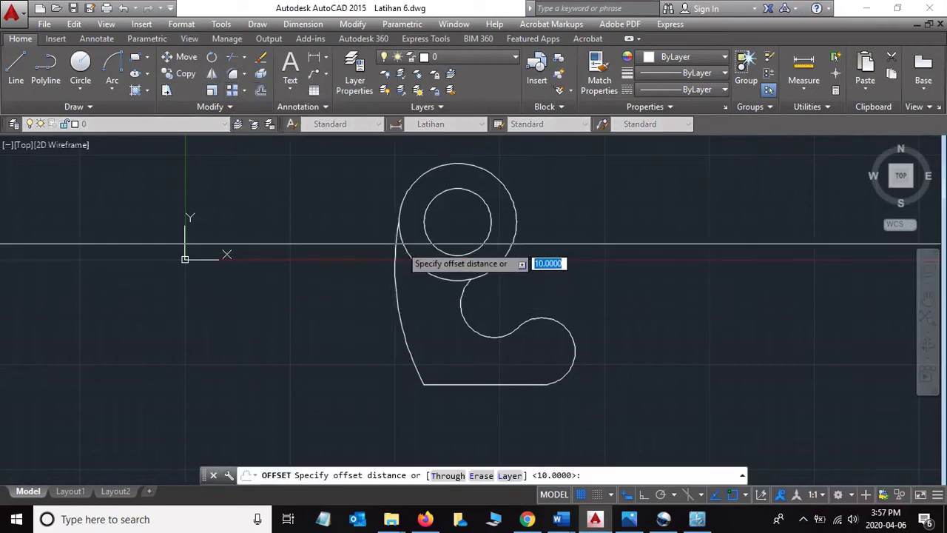
left_click(399, 219)
scroll(407, 219, "up", 4)
type("10")
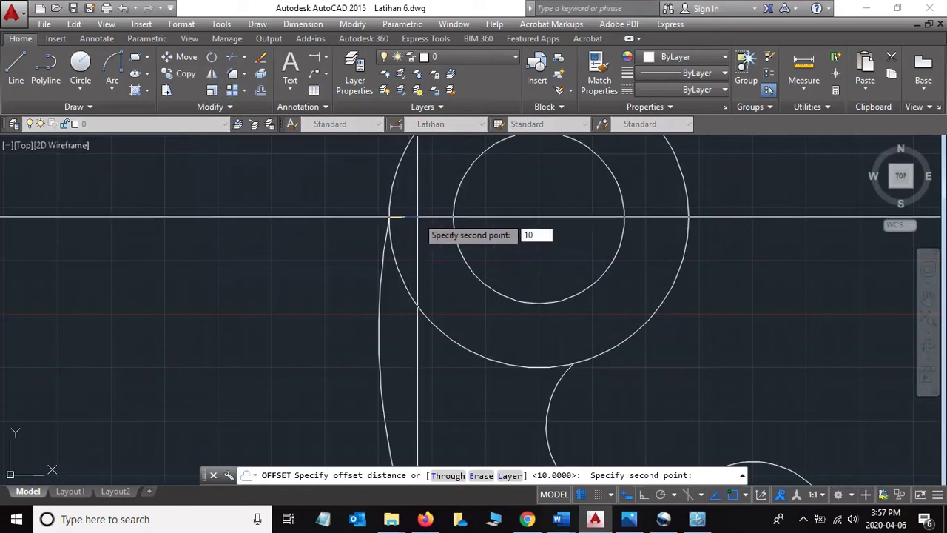
key("Return")
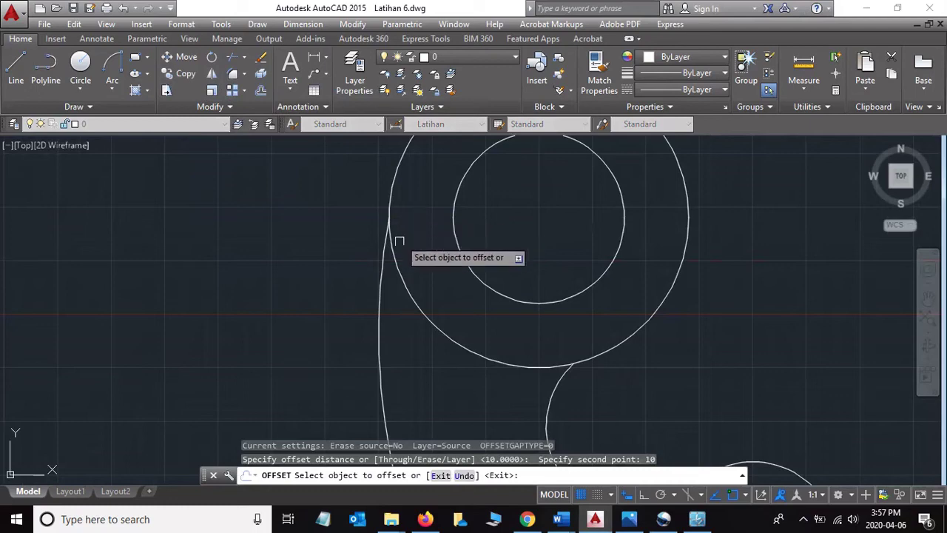
- Offset the large left arc and the bottom line 10 units inward
left_click(390, 247)
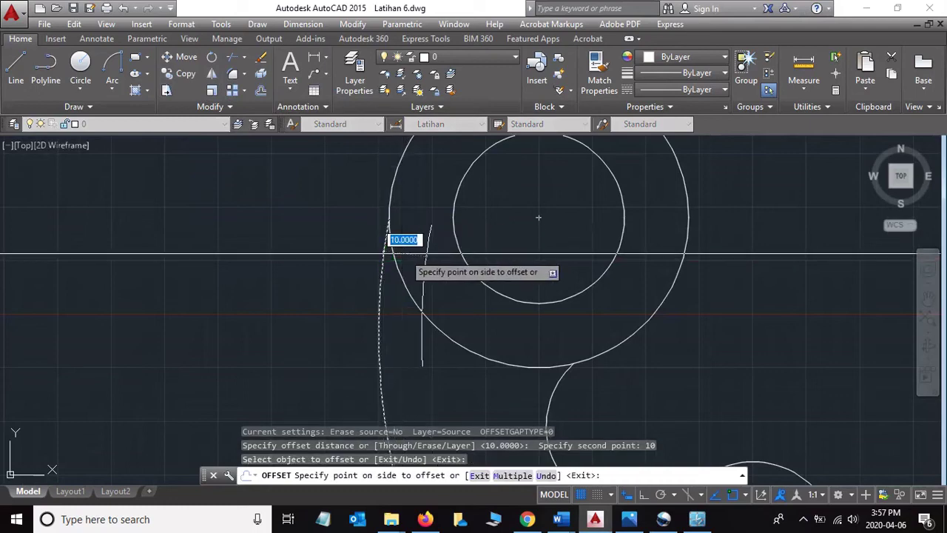
left_click(403, 255)
scroll(585, 336, "down", 6)
middle_click_drag(609, 364, 575, 245)
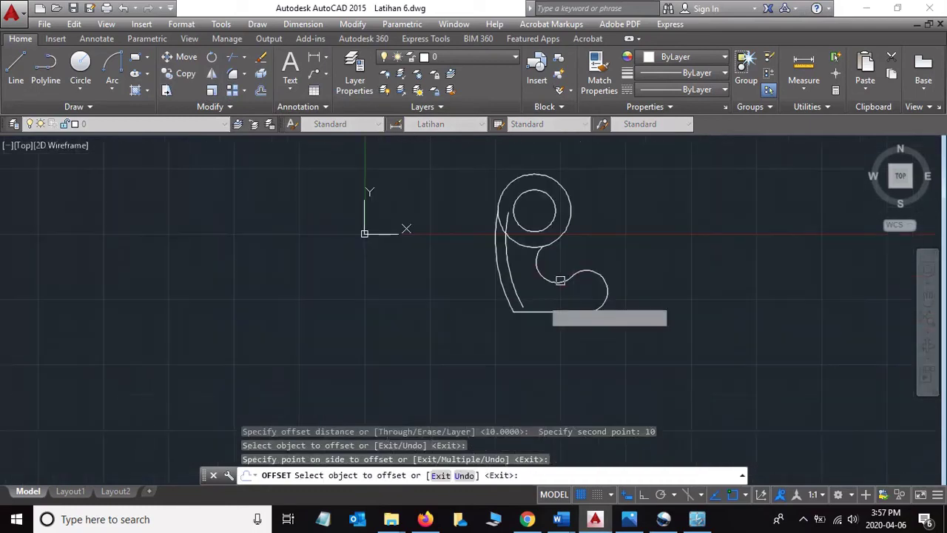
scroll(544, 311, "up", 4)
left_click(543, 322)
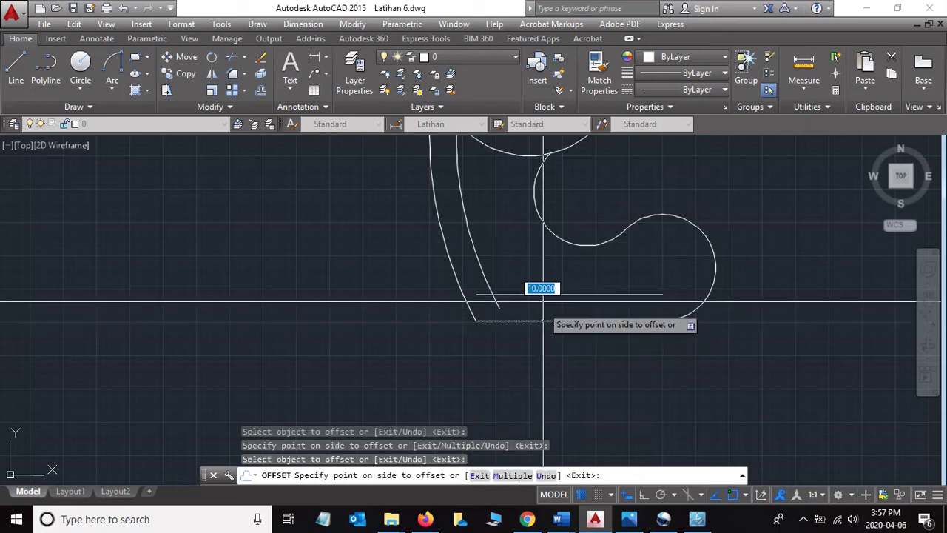
left_click(544, 302)
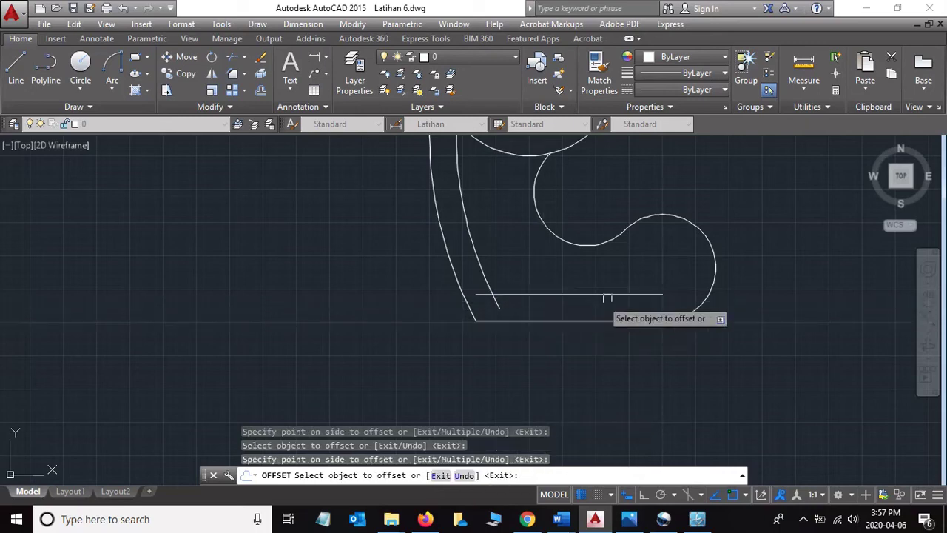
- Offset the right arc and the upper arc 10 units inward into the hook
left_click(713, 262)
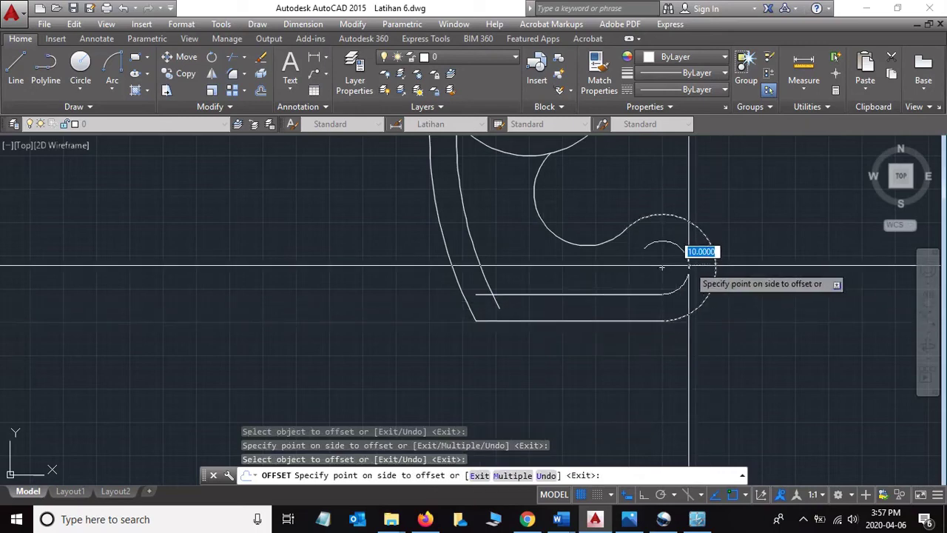
left_click(689, 265)
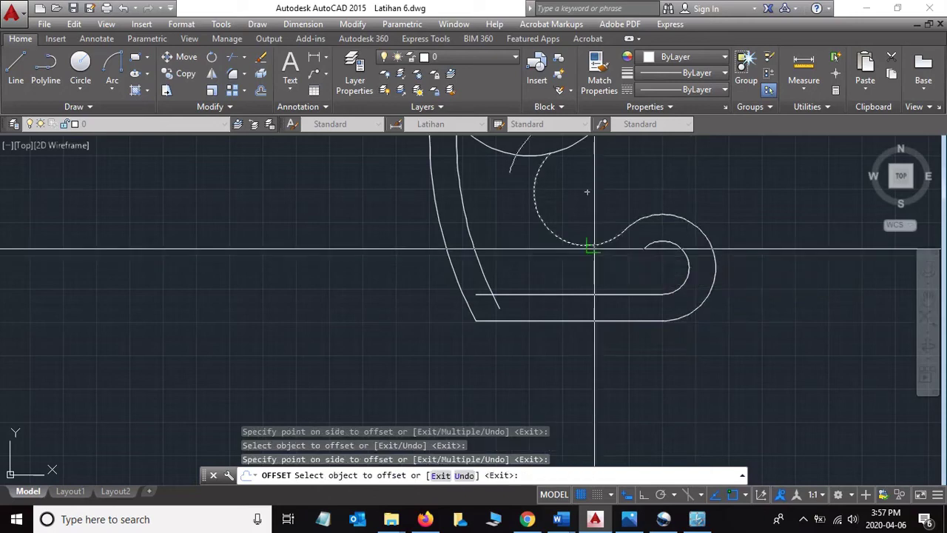
left_click(593, 249)
left_click(588, 266)
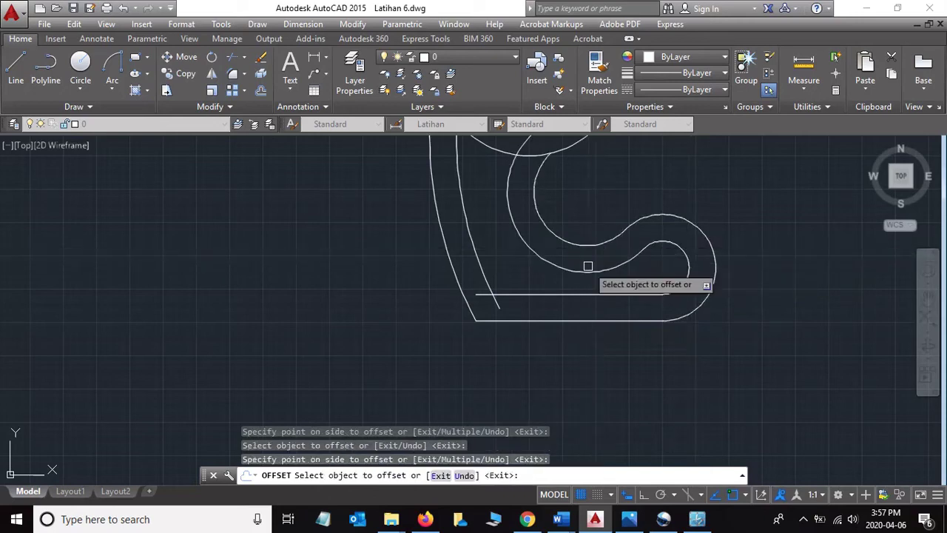
scroll(674, 296, "down", 5)
middle_click_drag(654, 271, 517, 300)
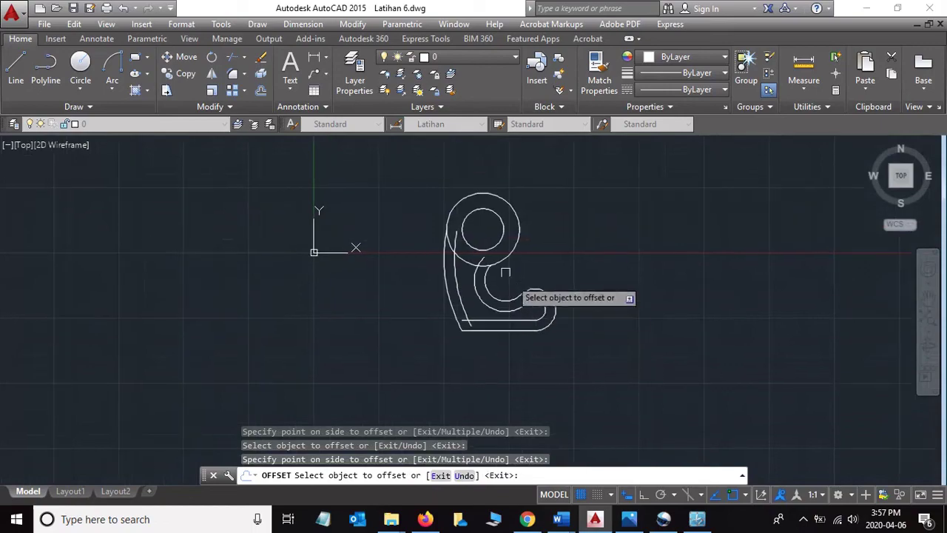
scroll(506, 272, "up", 2)
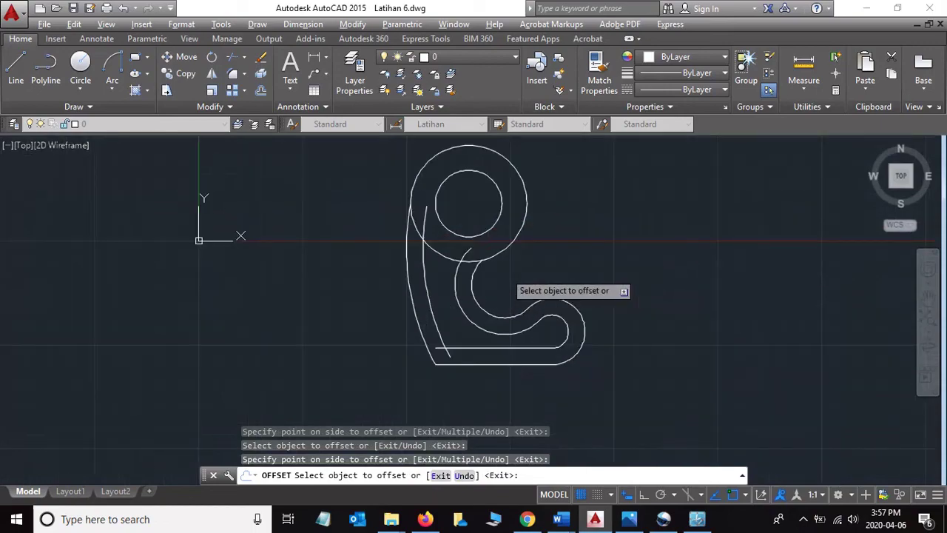
key("alt+Tab")
- Scroll the Word tutorial to step 11 on trimming the crossing lines
scroll(540, 299, "down", 5)
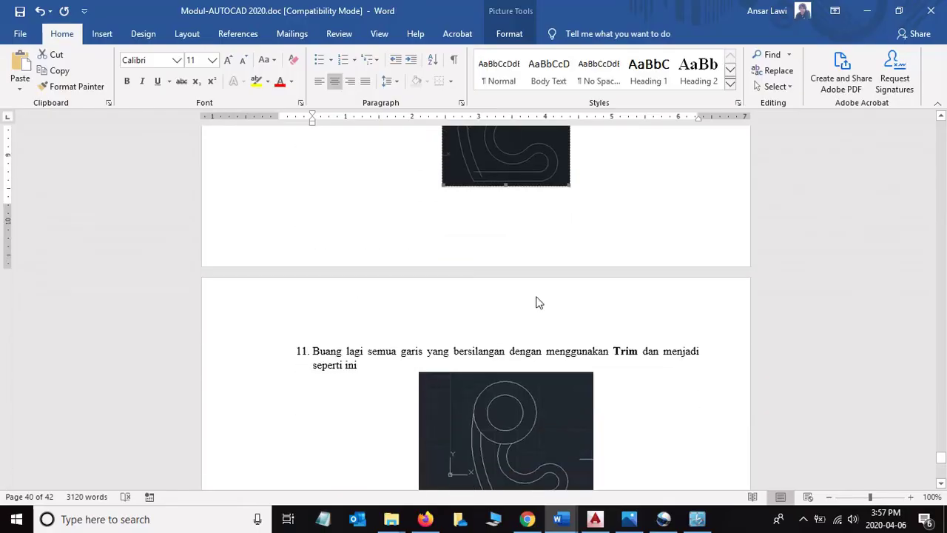
scroll(540, 297, "down", 3)
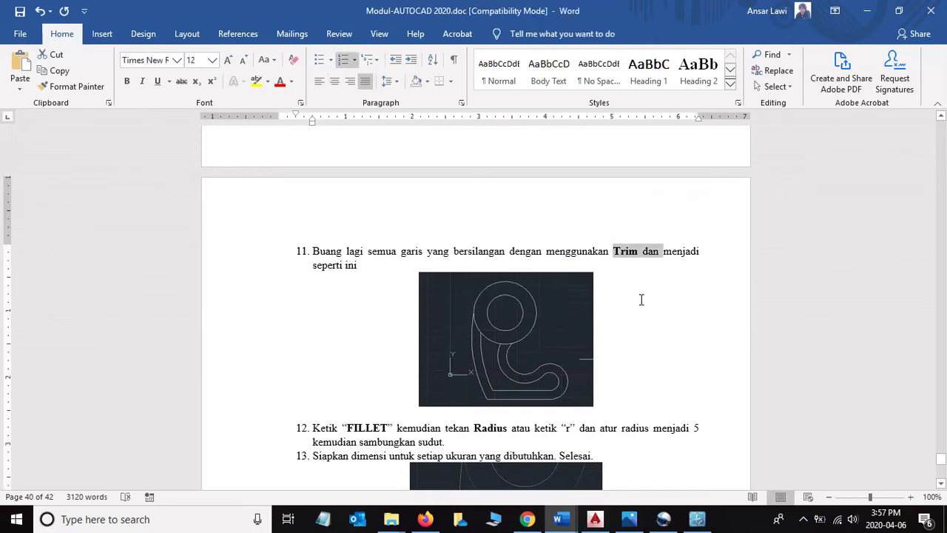
key("alt+Tab")
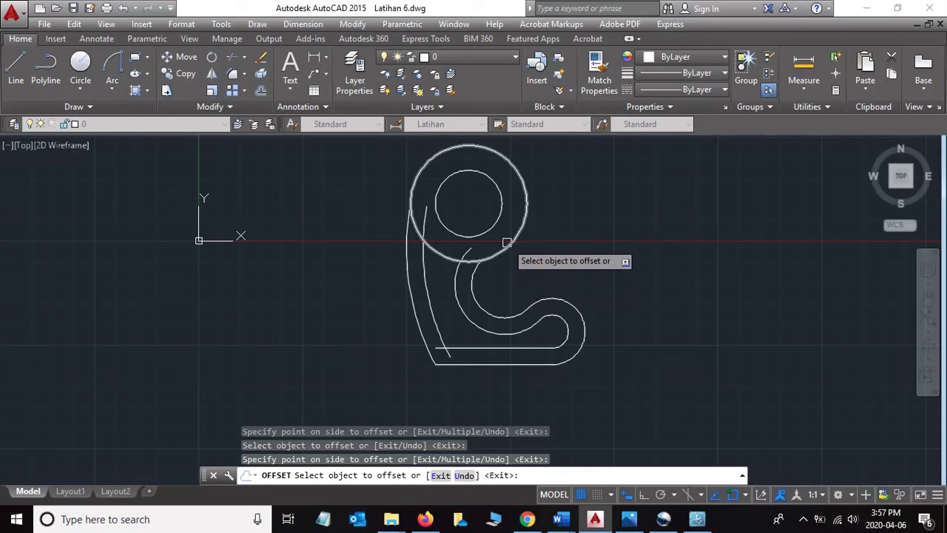
- Cancel the unfinished offset and start a selection window around the whole drawing
key("Escape")
key("Escape")
key("Escape")
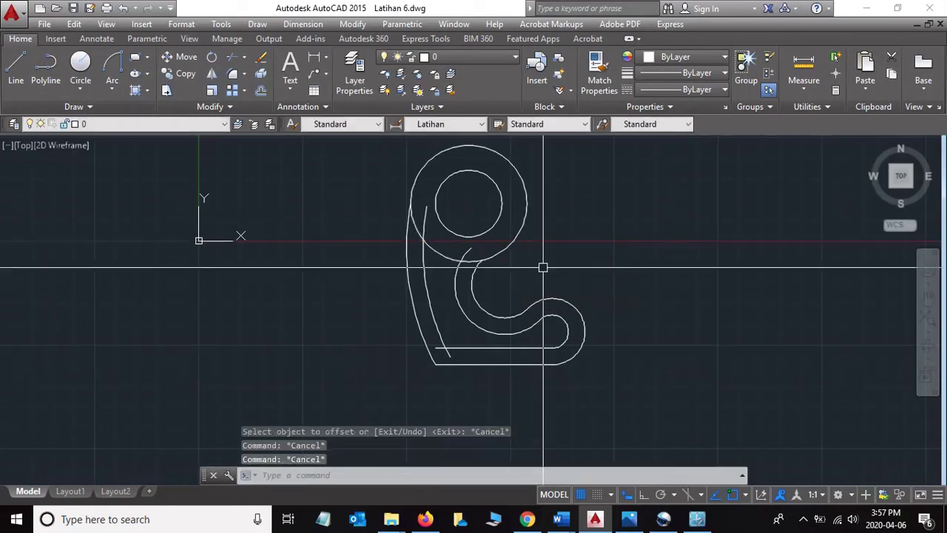
scroll(543, 267, "down", 5)
scroll(545, 267, "up", 3)
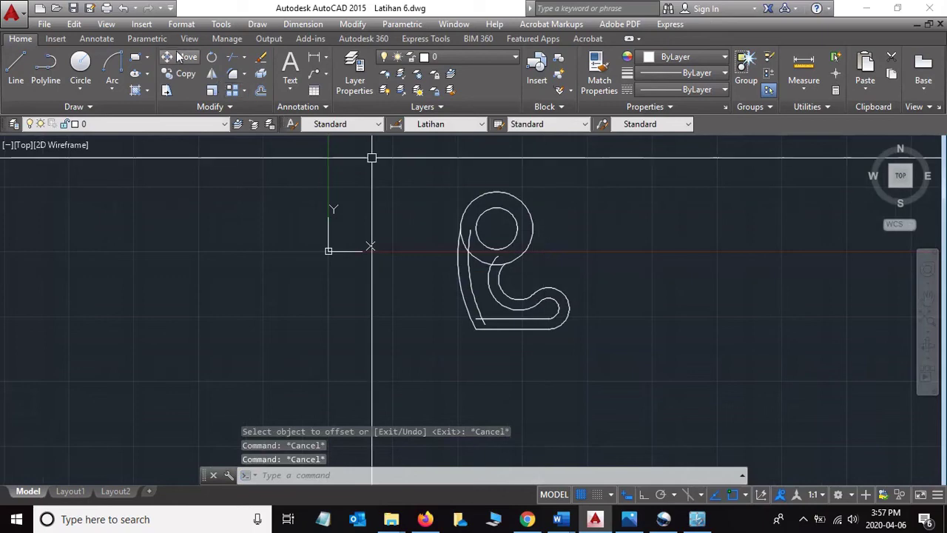
left_click(417, 158)
- Select the whole drawing and trim the crossing ends of the inner offset lines
left_click(625, 388)
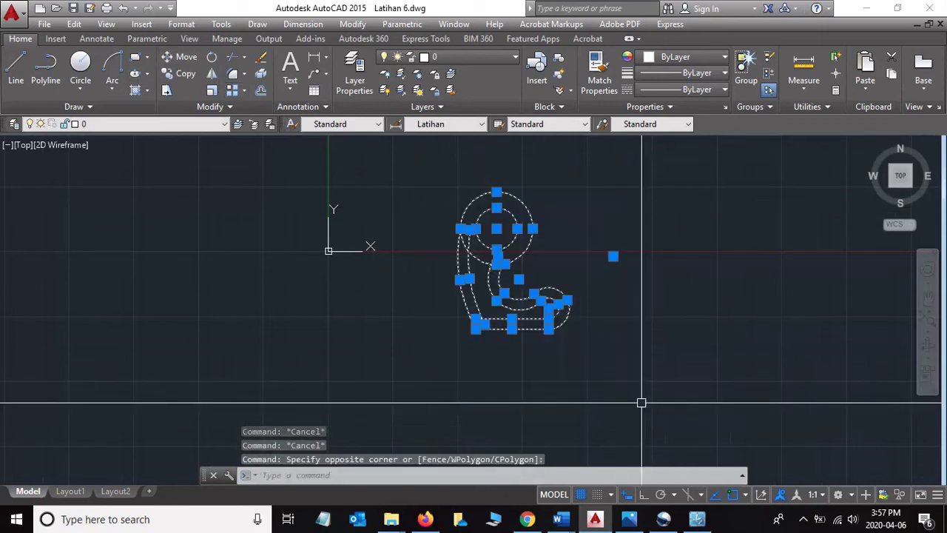
scroll(524, 237, "up", 5)
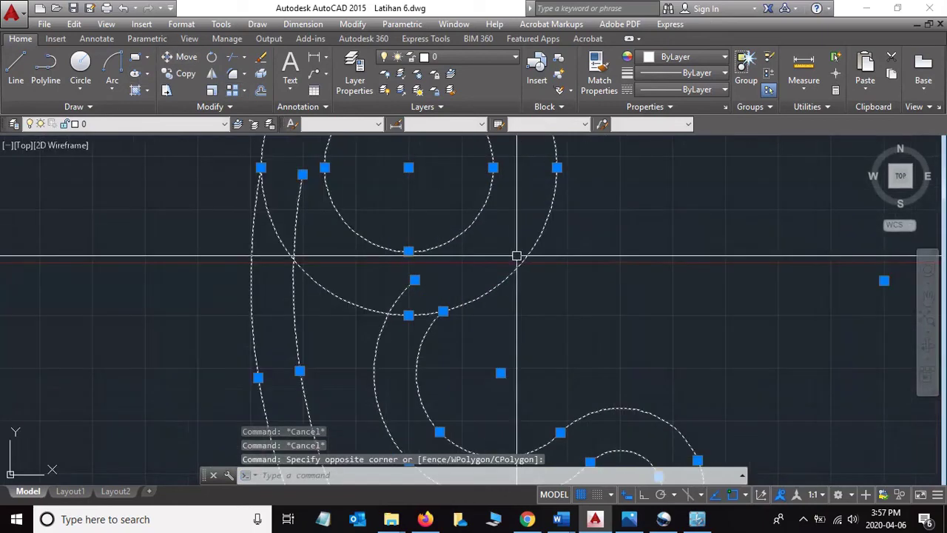
left_click(233, 57)
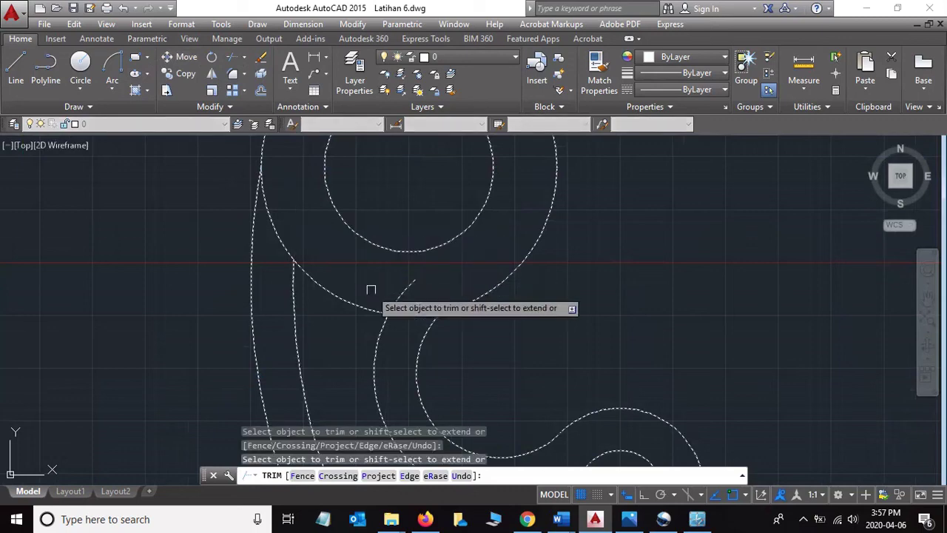
scroll(527, 318, "down", 4)
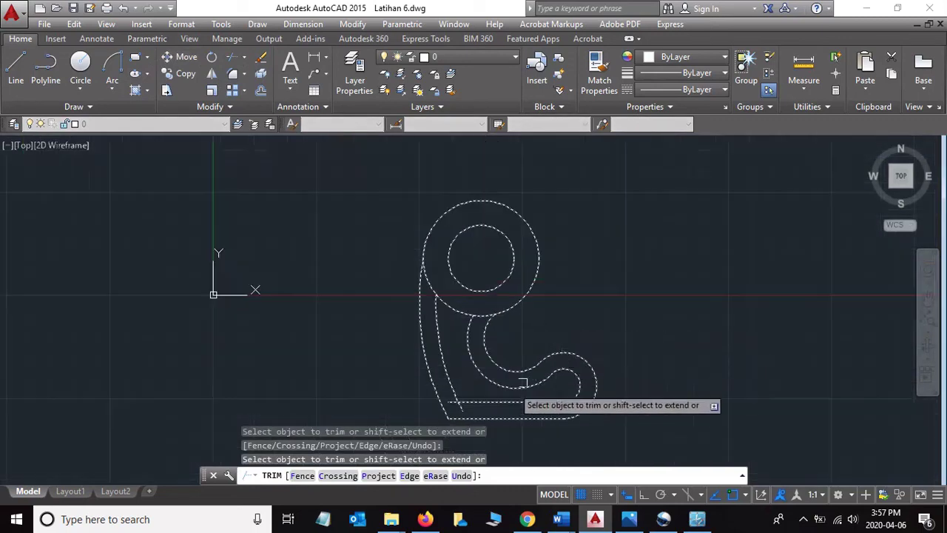
scroll(523, 383, "up", 2)
scroll(402, 376, "up", 3)
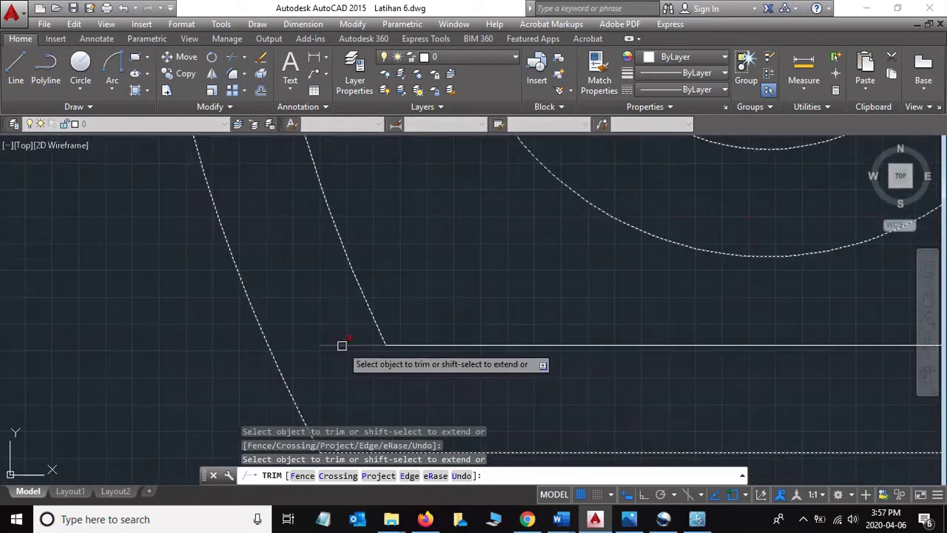
scroll(494, 305, "down", 5)
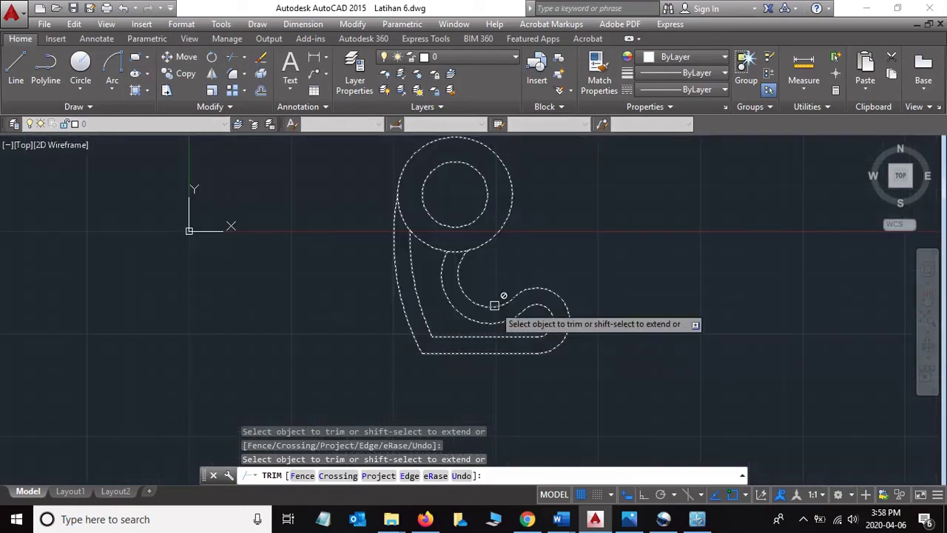
key("alt+Tab")
key("alt+Tab")
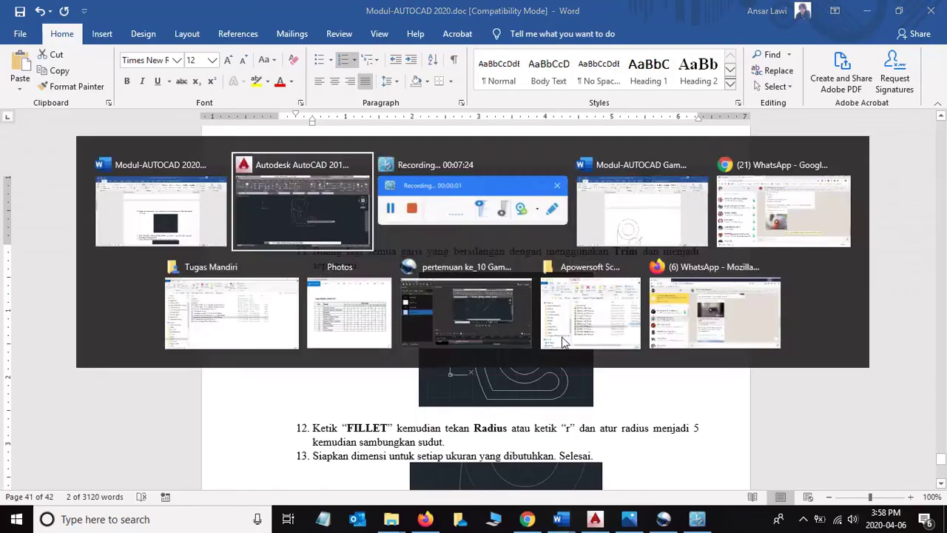
key("Escape")
scroll(591, 311, "up", 2)
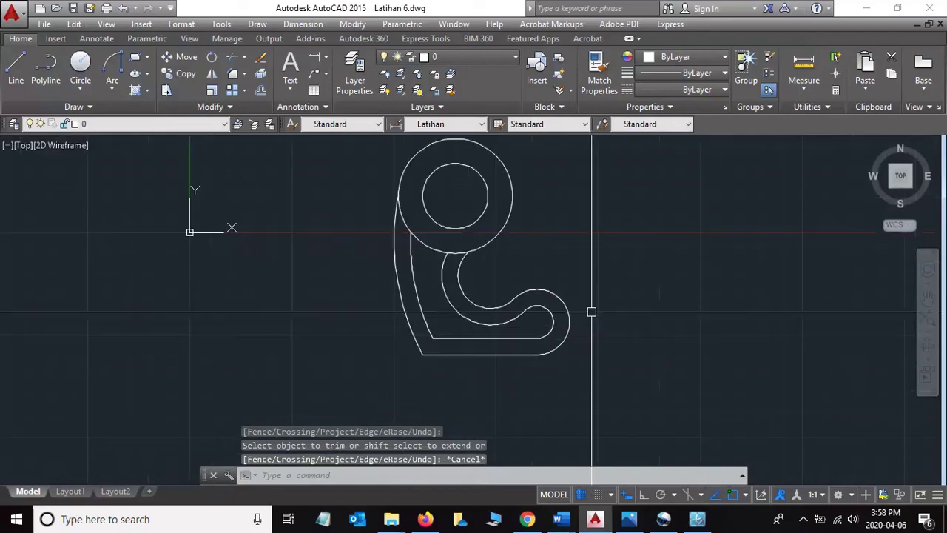
- Scroll Word to step 12 and highlight its instruction to fillet corners with radius 5
key("alt+Tab")
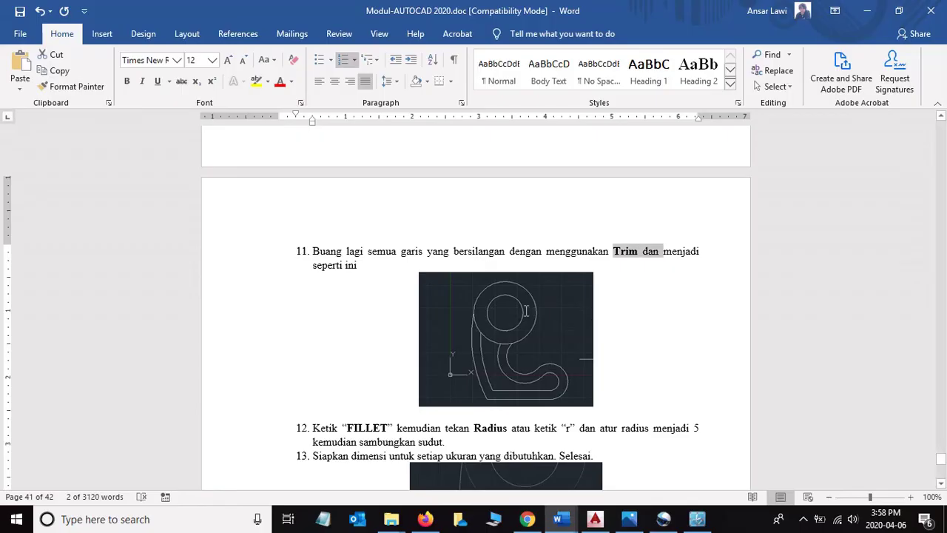
scroll(470, 296, "down", 3)
scroll(469, 296, "down", 1)
scroll(470, 296, "down", 2)
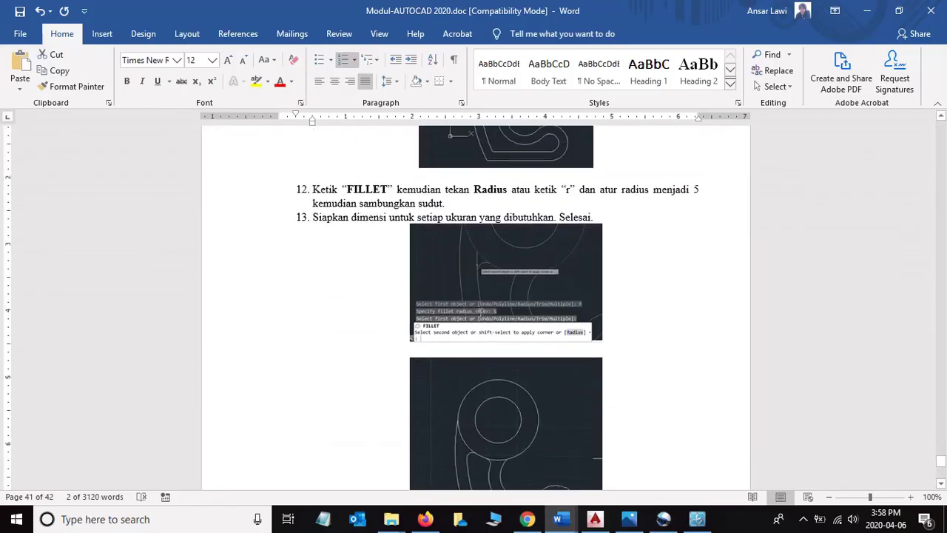
scroll(485, 302, "up", 1)
left_click_drag(400, 227, 342, 214)
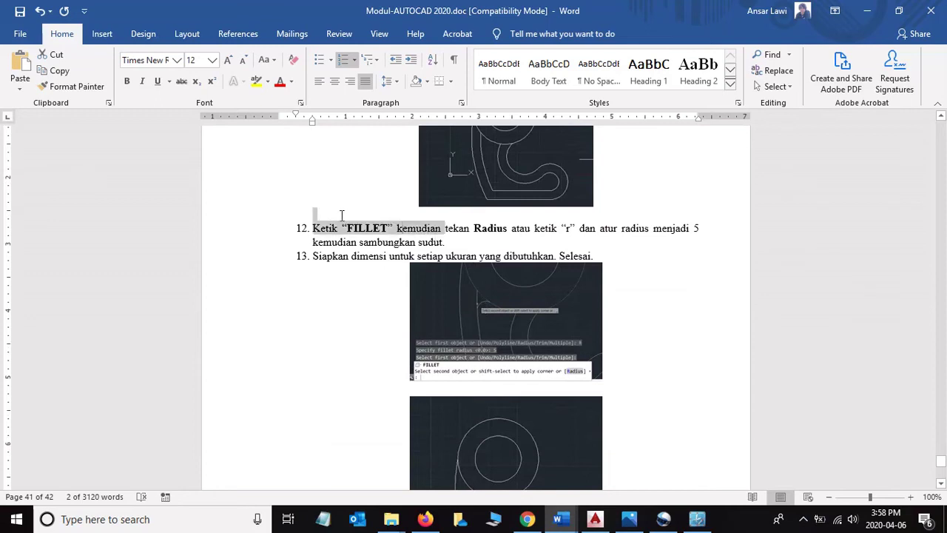
left_click(703, 228, "shift")
left_click_drag(571, 210, 568, 233)
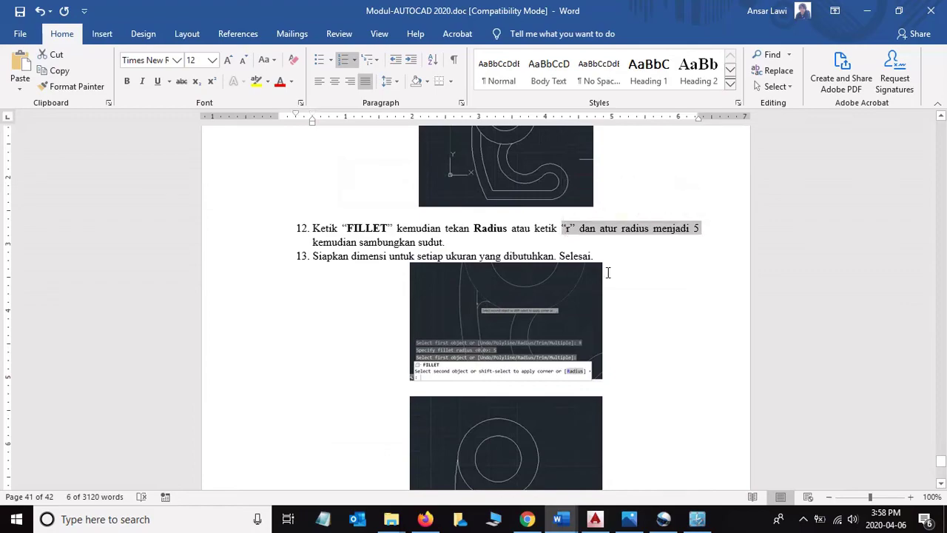
key("alt+Tab")
scroll(452, 274, "up", 2)
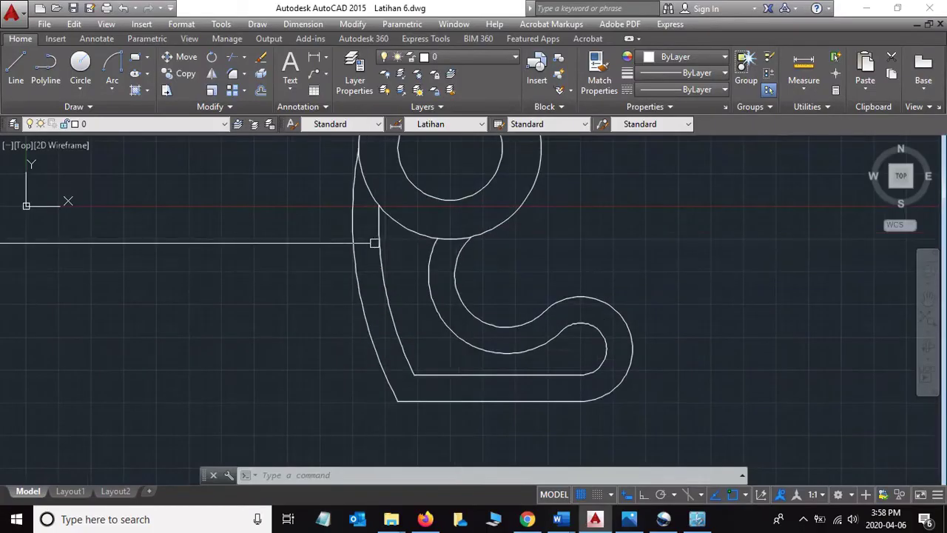
- Fillet the inner left line and the large circle with radius 5
left_click(234, 75)
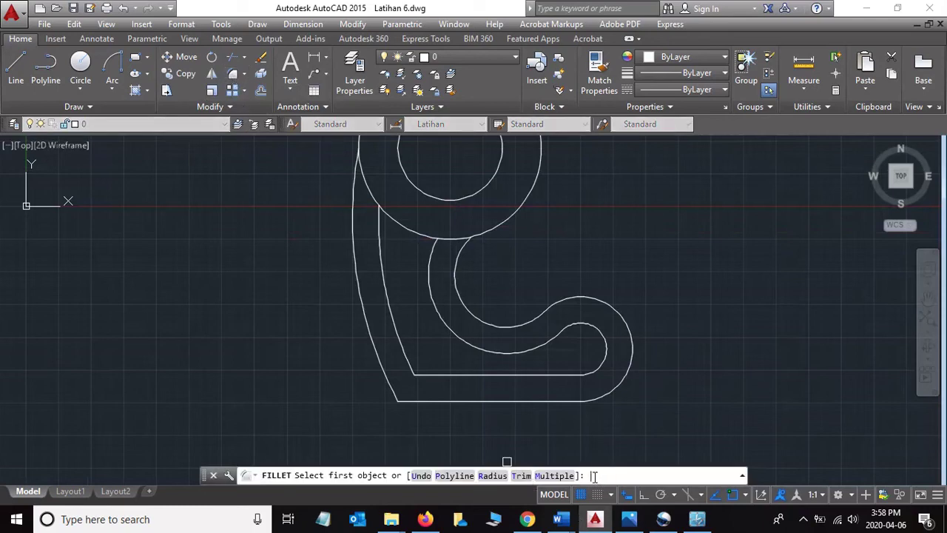
type("r")
key("Return")
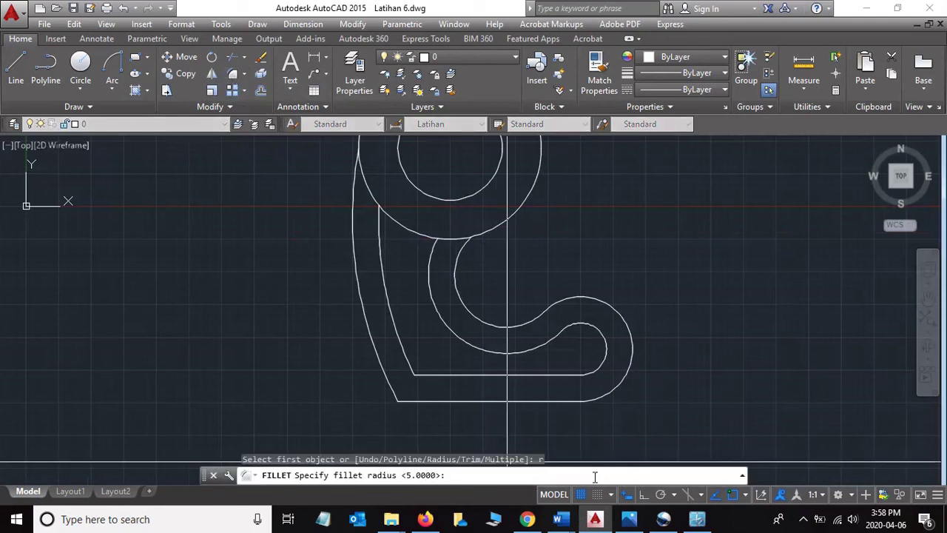
type("5")
key("Return")
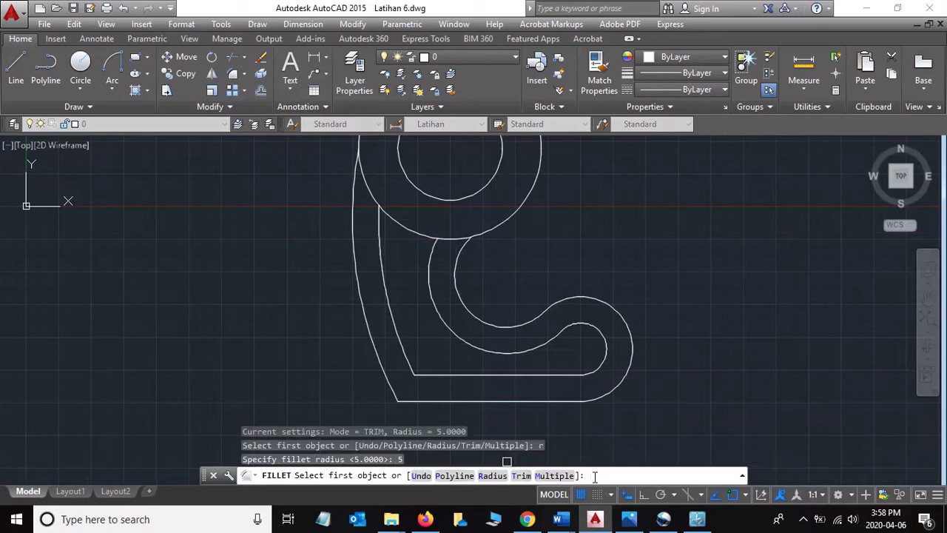
left_click(382, 253)
left_click(408, 228)
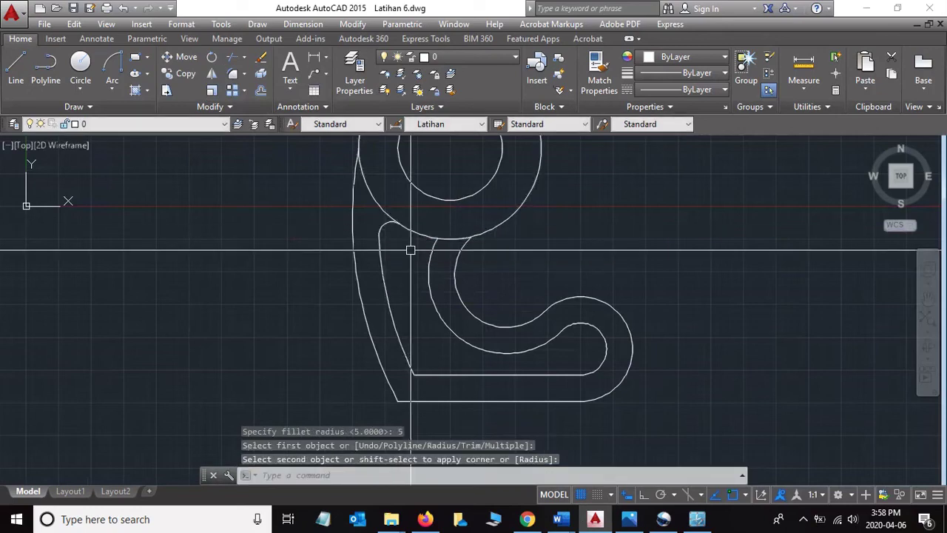
- Fillet the inner arc and the lower arc with the same radius 5
left_click(232, 81)
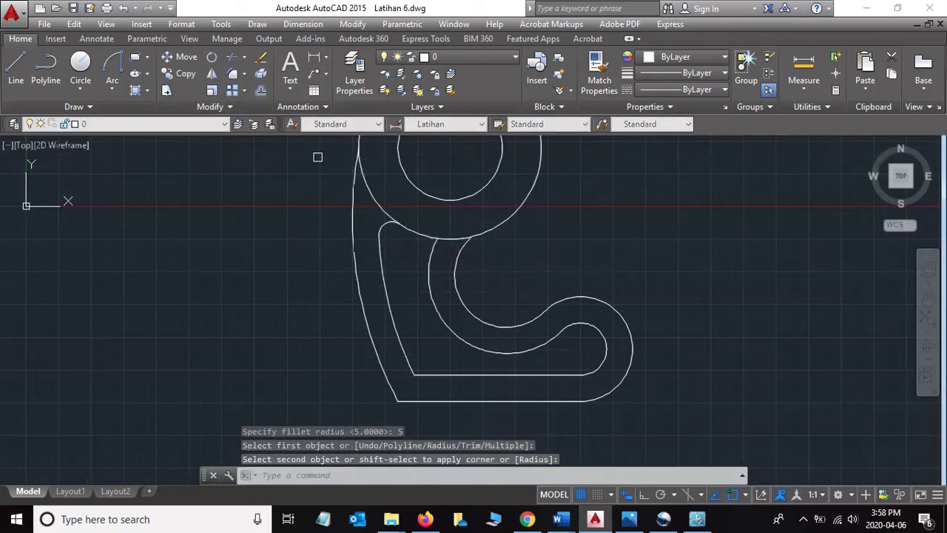
left_click(418, 239)
left_click(433, 255)
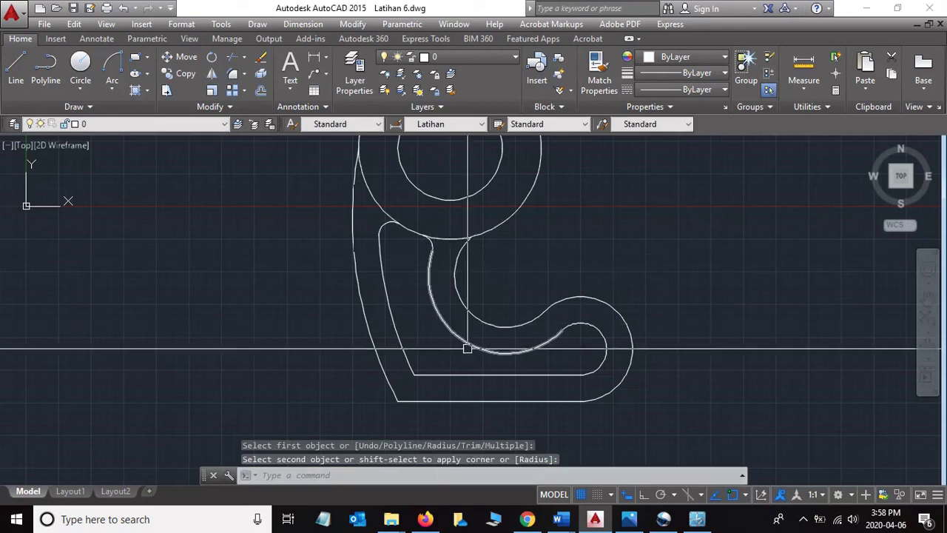
scroll(571, 318, "down", 3)
scroll(597, 357, "down", 2)
scroll(597, 357, "up", 2)
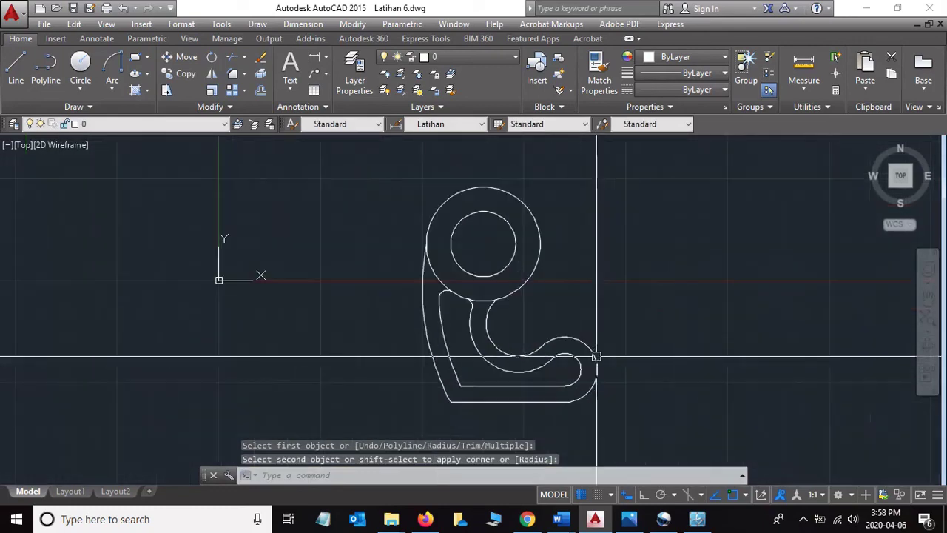
key("alt+Tab")
- Scroll Word up to the dimensioned Latihan 9 figure, then switch back to AutoCAD
scroll(586, 381, "down", 2)
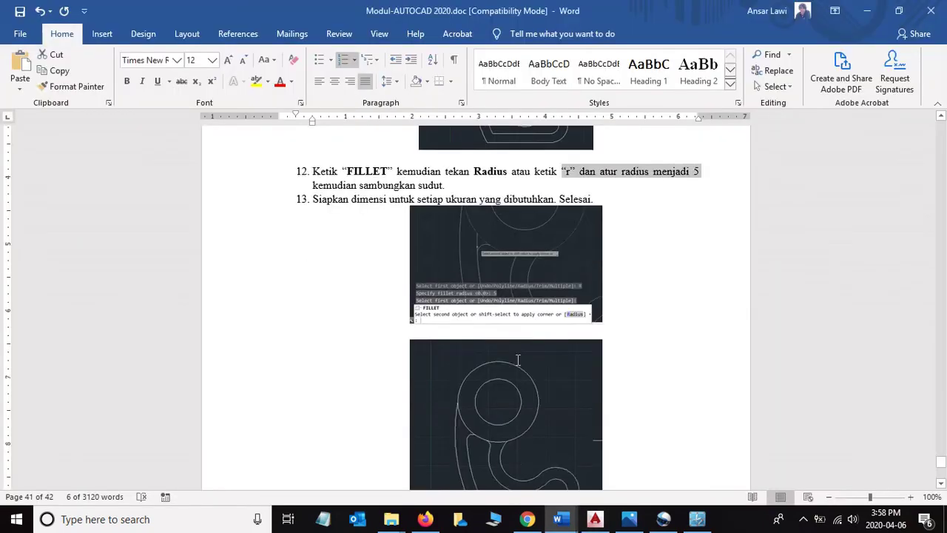
scroll(586, 381, "down", 2)
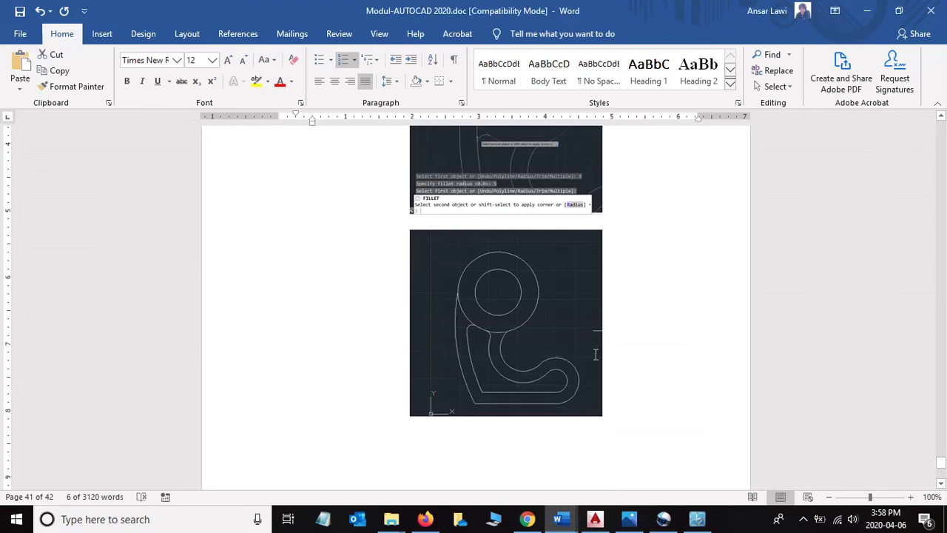
key("alt+Tab")
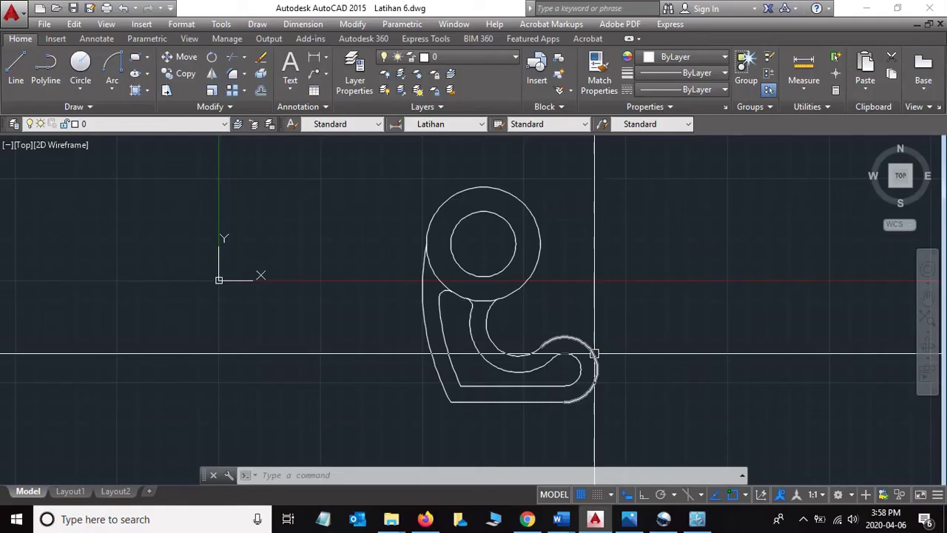
key("alt+Tab")
scroll(595, 354, "up", 1)
scroll(595, 354, "up", 5)
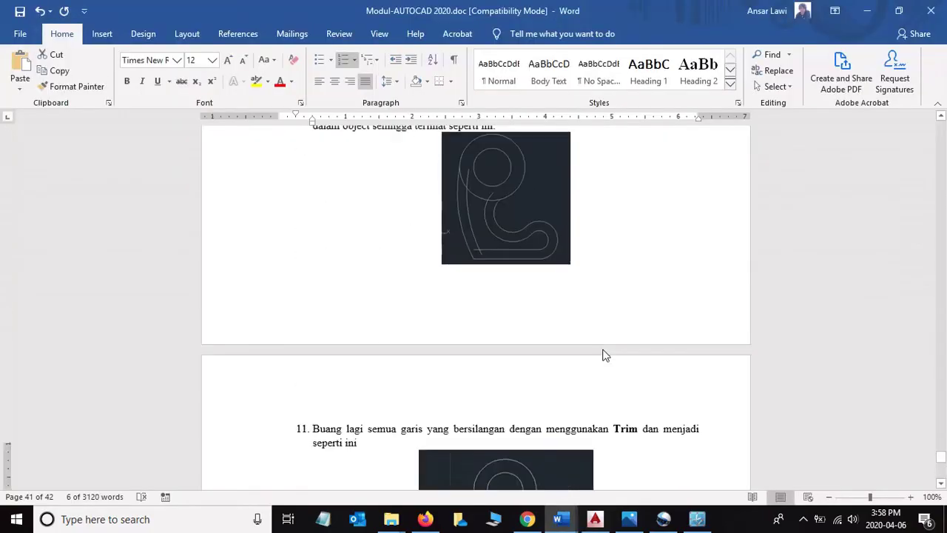
scroll(601, 355, "up", 5)
scroll(601, 355, "up", 5)
scroll(601, 348, "up", 5)
scroll(601, 340, "up", 10)
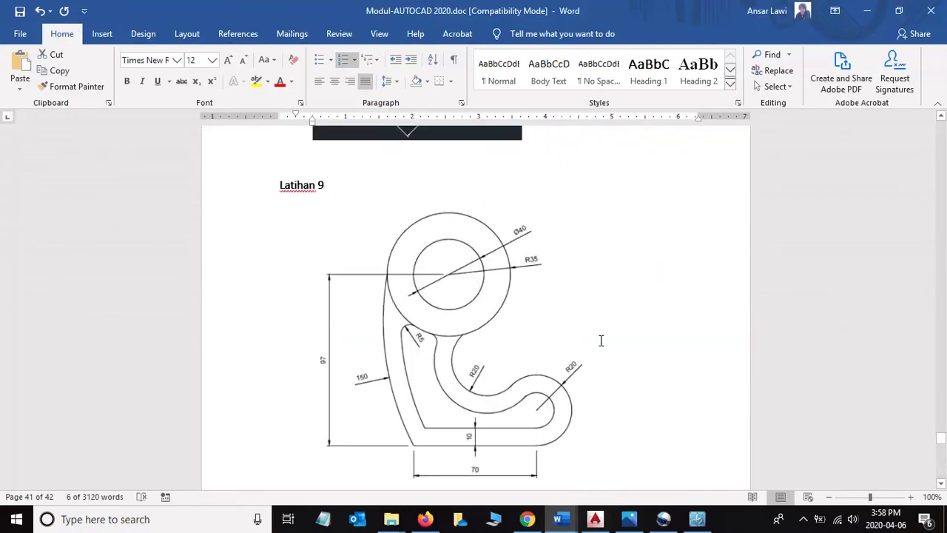
scroll(601, 341, "up", 1)
scroll(601, 340, "down", 1)
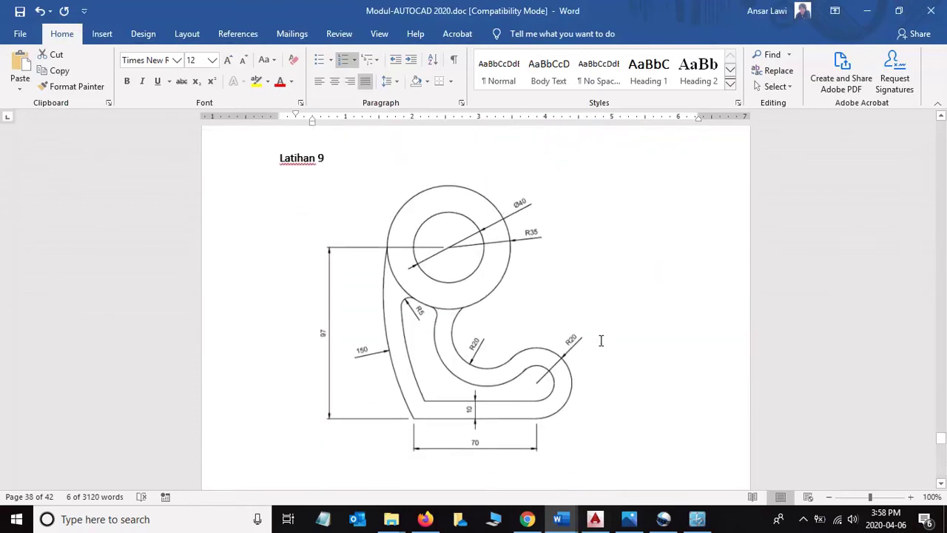
key("alt+Tab")
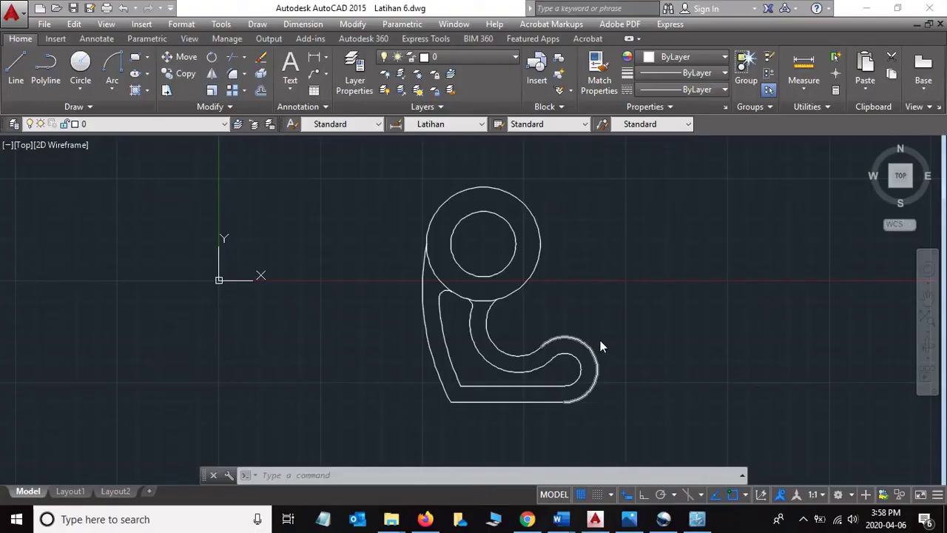
- Place a Ø40 diameter dimension on the inner circle, up and to the right
left_click(325, 60)
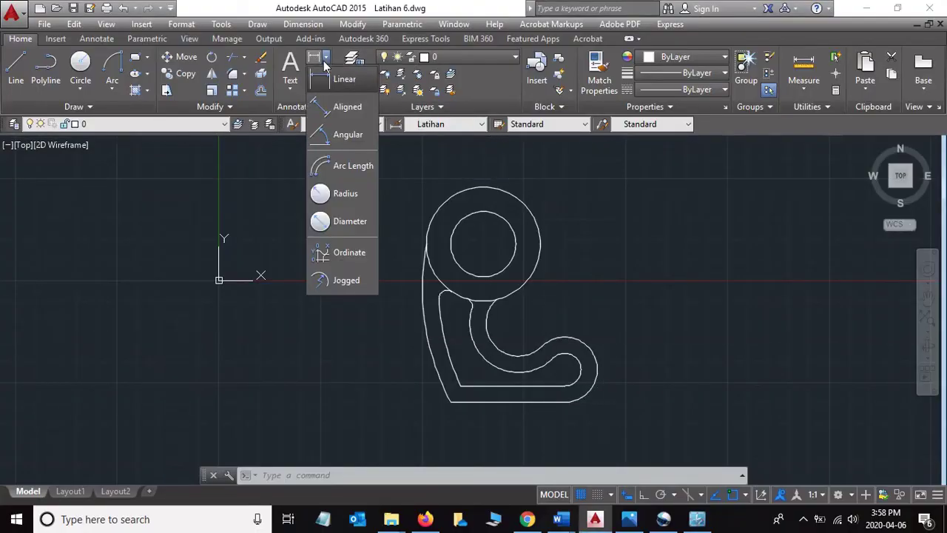
left_click(324, 224)
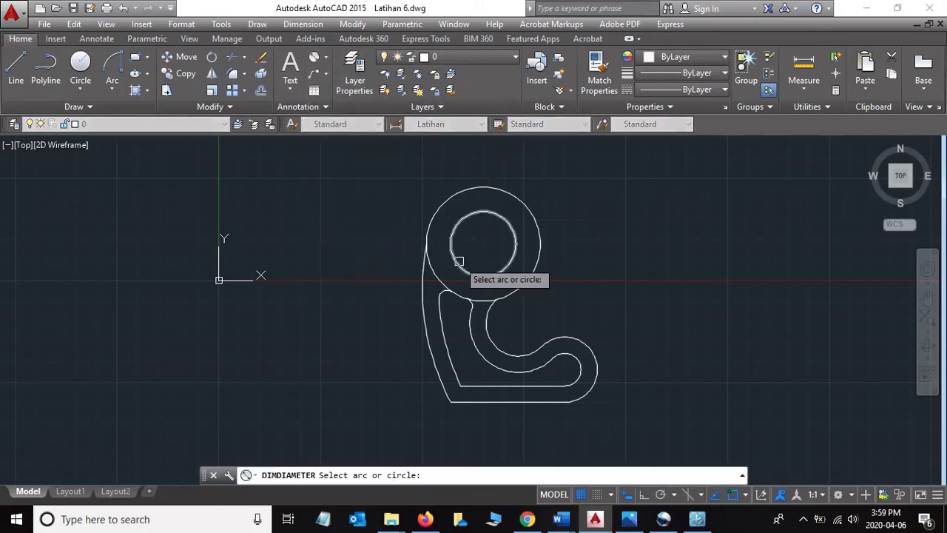
key("alt+Tab")
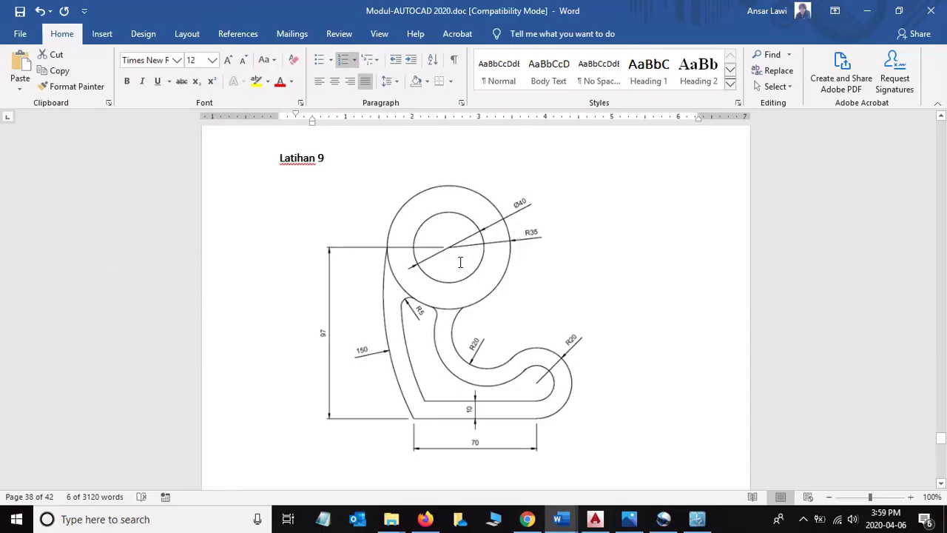
key("alt+Tab")
left_click(459, 261)
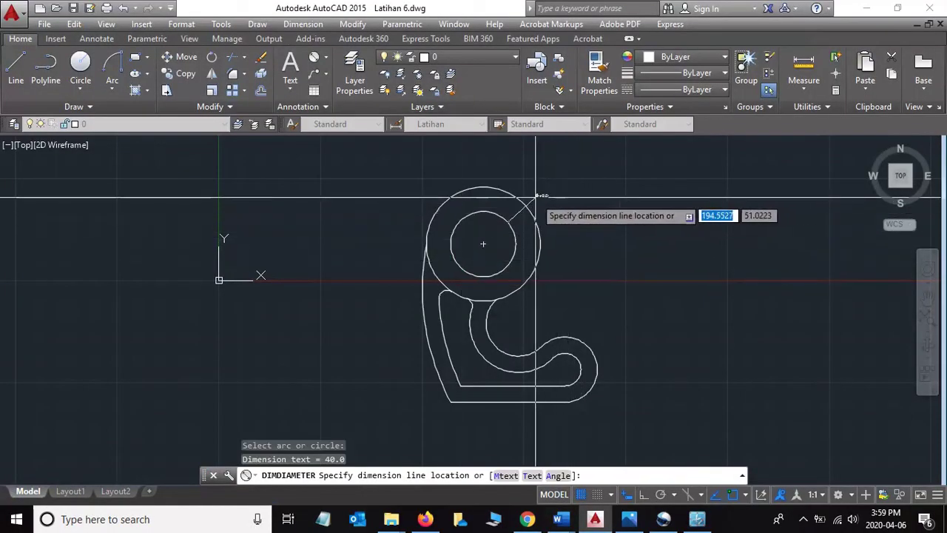
left_click(546, 197)
scroll(546, 197, "up", 6)
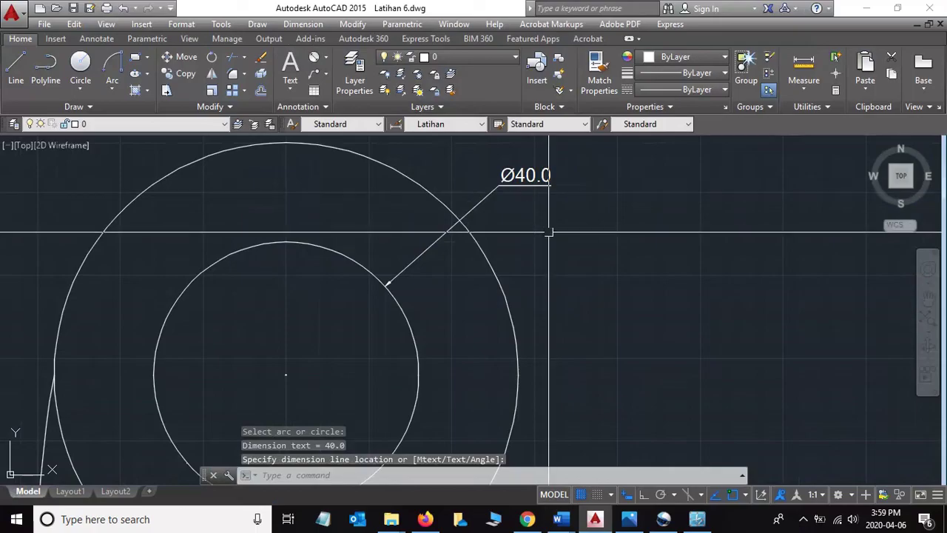
key("alt+Tab")
key("alt+Tab")
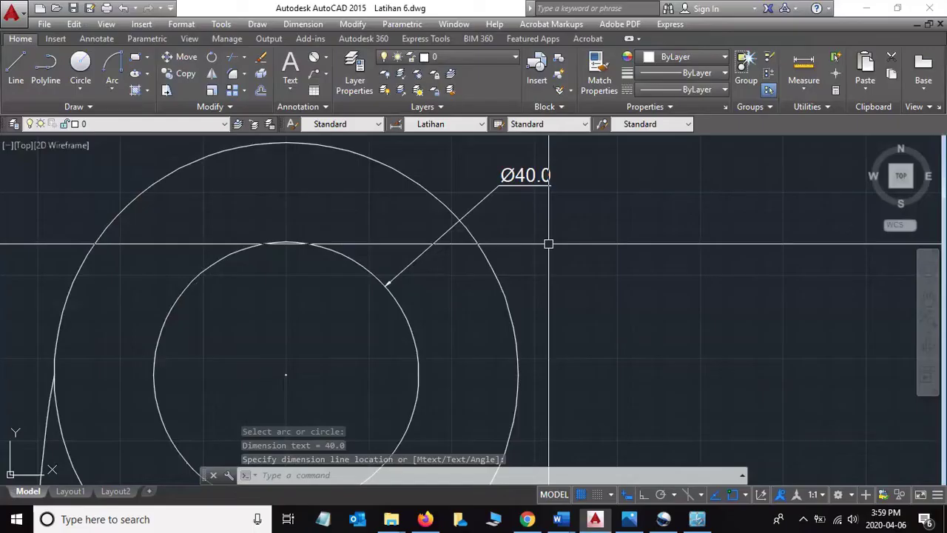
- Add an R35 radius dimension to the outer circle
left_click(325, 59)
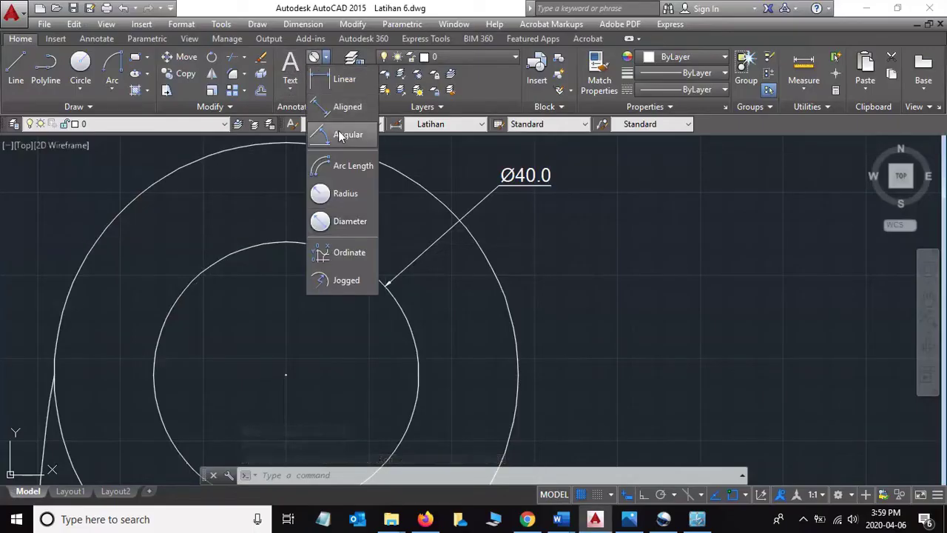
left_click(340, 193)
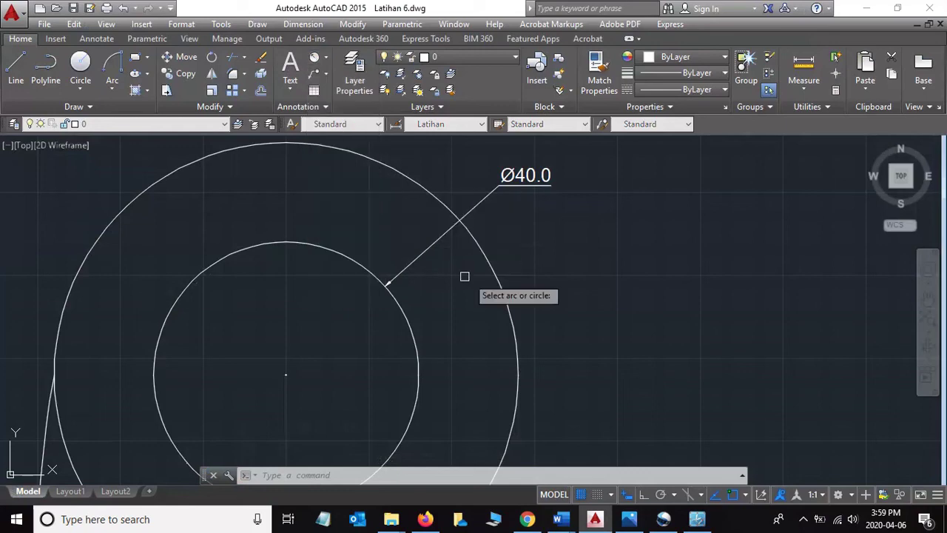
left_click(495, 271)
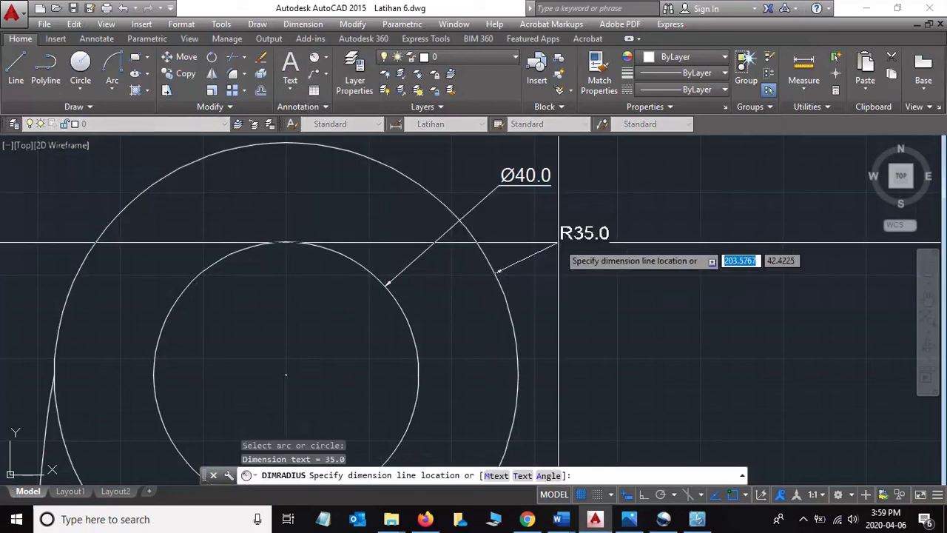
left_click(559, 242)
- Dimension the small corner fillet as R5
key("alt+Tab")
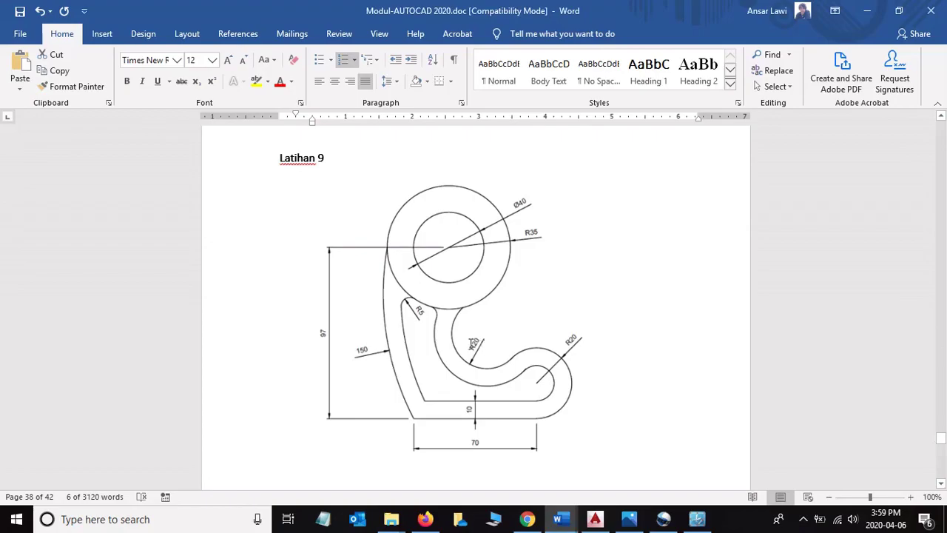
key("alt+Tab")
scroll(442, 311, "down", 3)
scroll(429, 296, "down", 2)
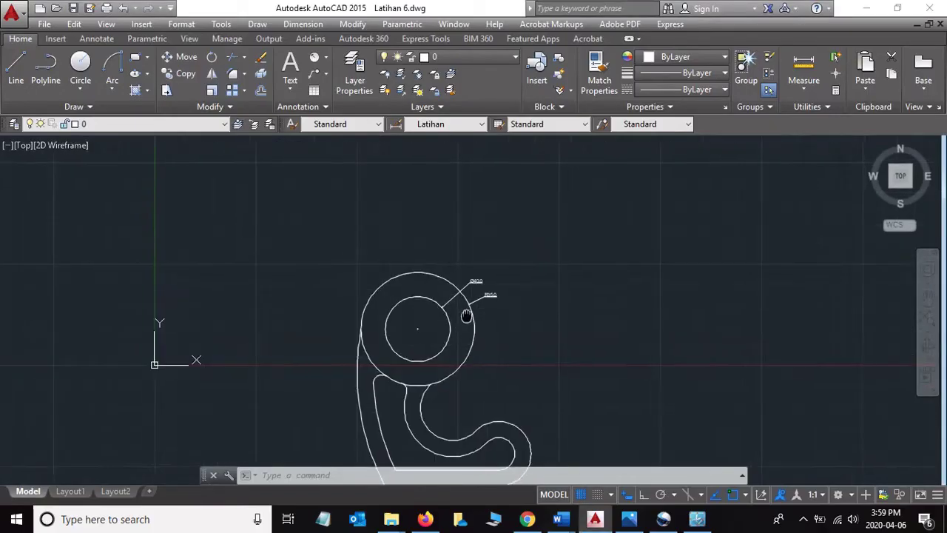
scroll(408, 272, "up", 1)
scroll(407, 272, "up", 4)
scroll(408, 145, "up", 1)
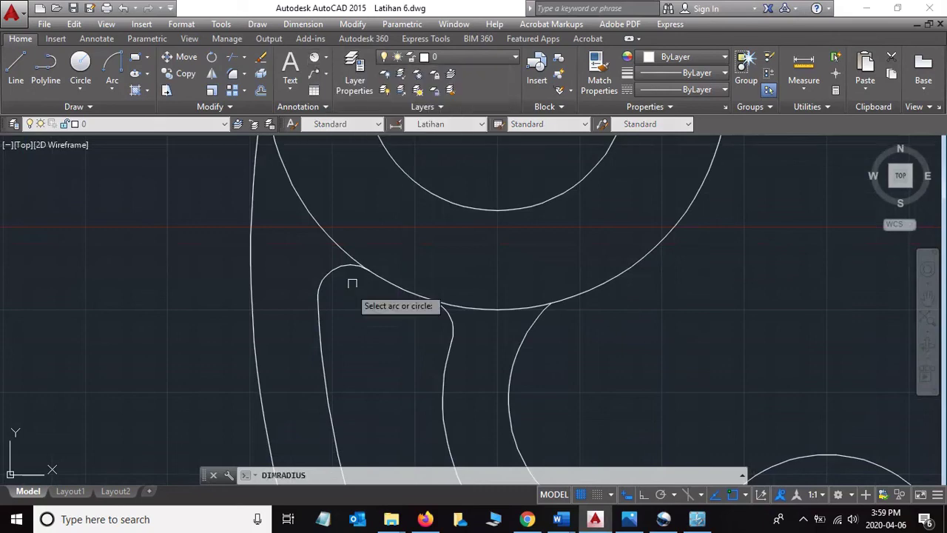
left_click(324, 276)
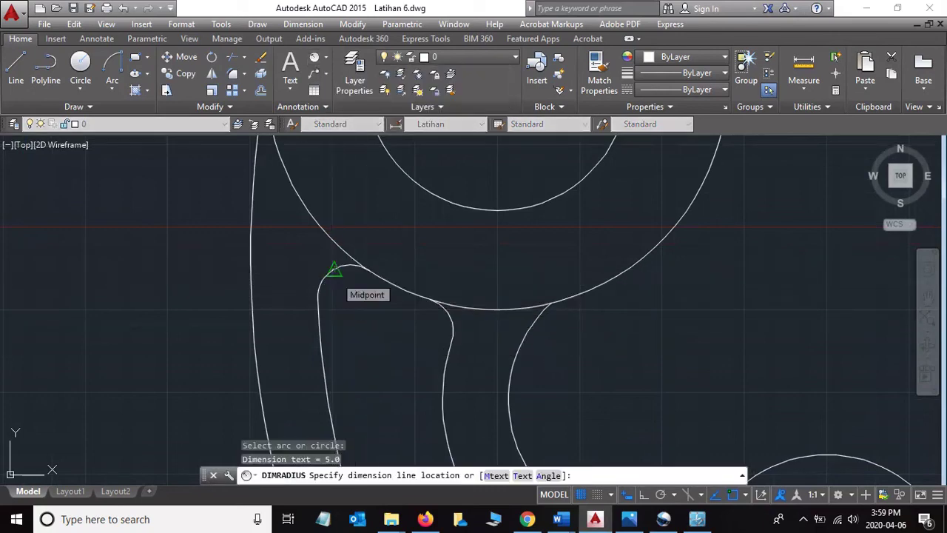
left_click(333, 270)
- Add R20 radius dimensions to the inner hook curve and the outer hook end arc
scroll(449, 341, "down", 5)
middle_click_drag(518, 366, 421, 216)
left_click(314, 57)
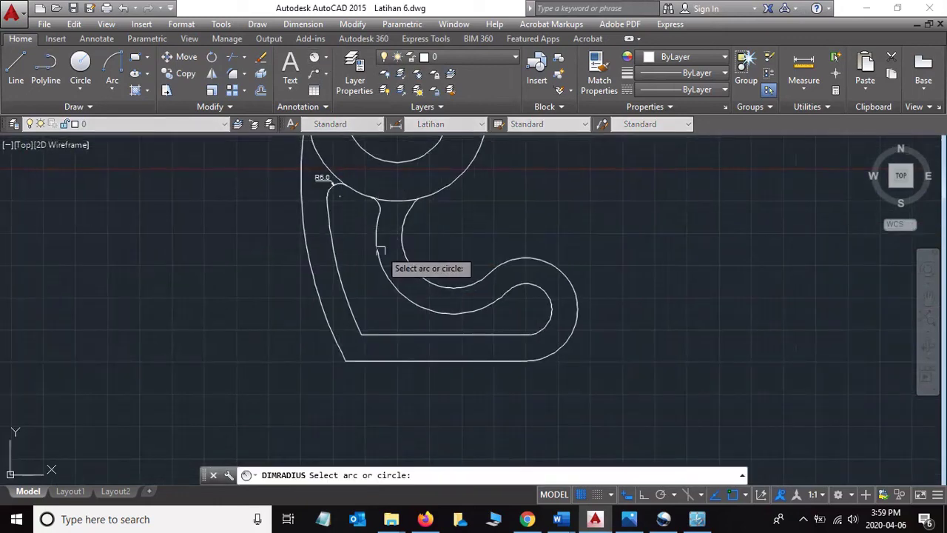
left_click(403, 249)
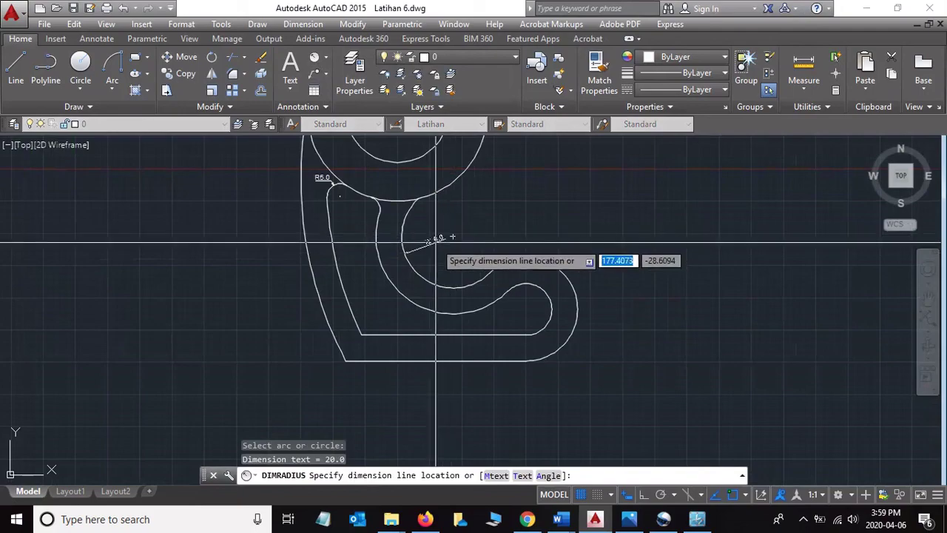
left_click(436, 242)
key("alt+Tab")
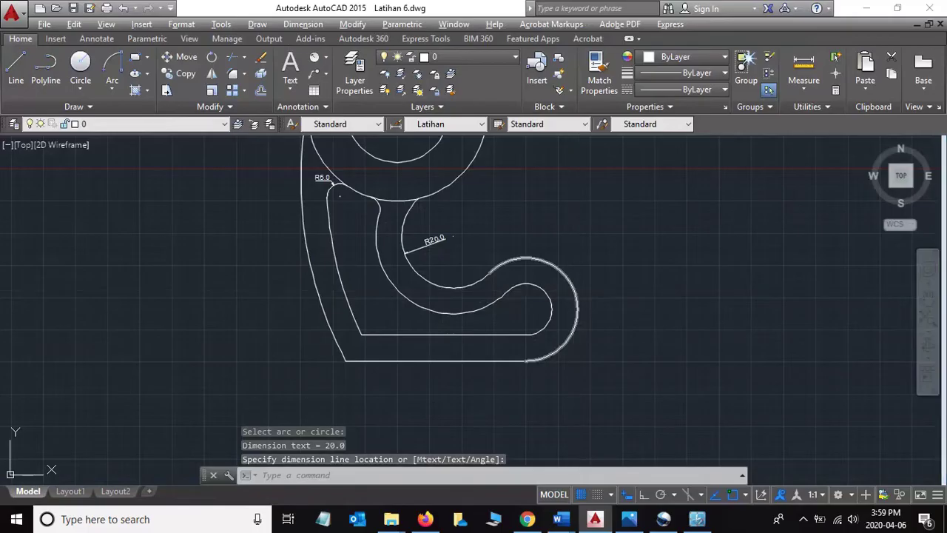
key("alt+Tab")
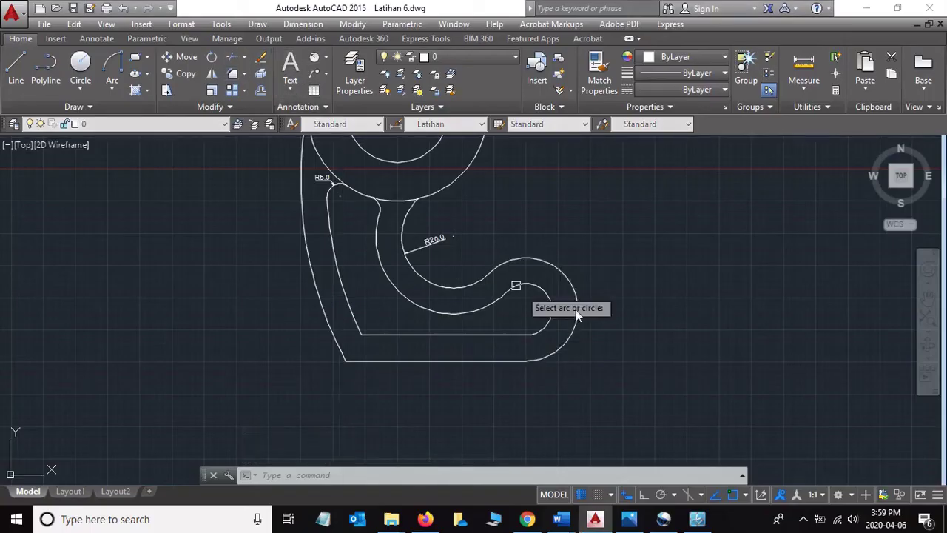
left_click(561, 279)
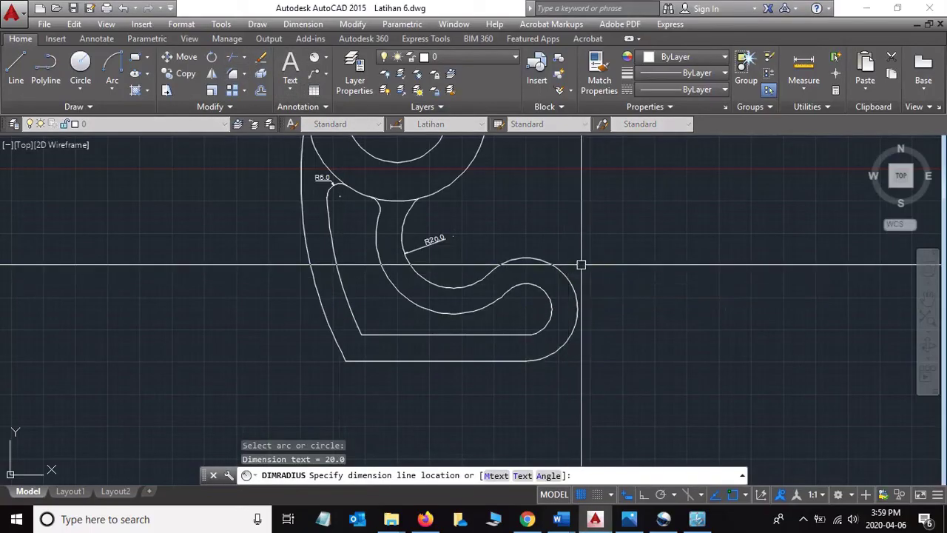
left_click(581, 264)
- Dimension the long left arc as R150, placed to its left
key("alt+Tab")
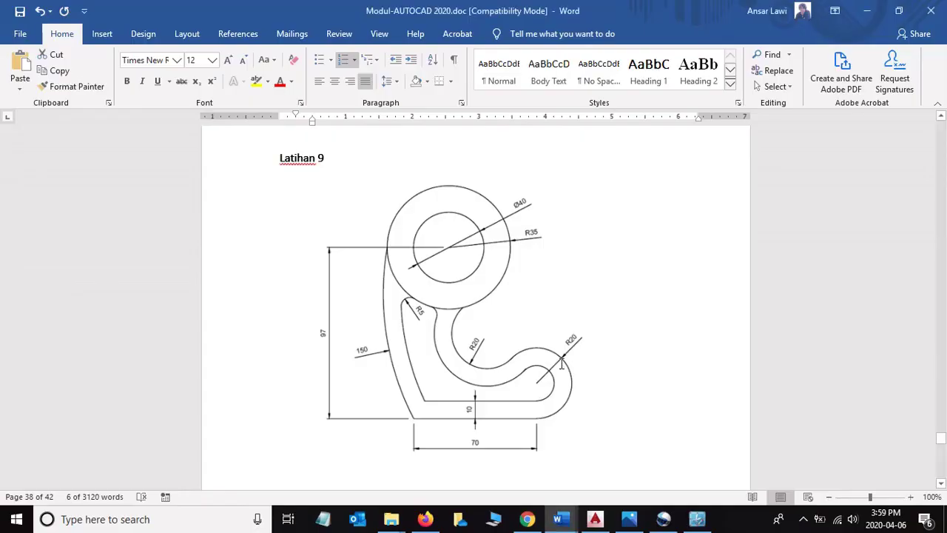
key("alt+Tab")
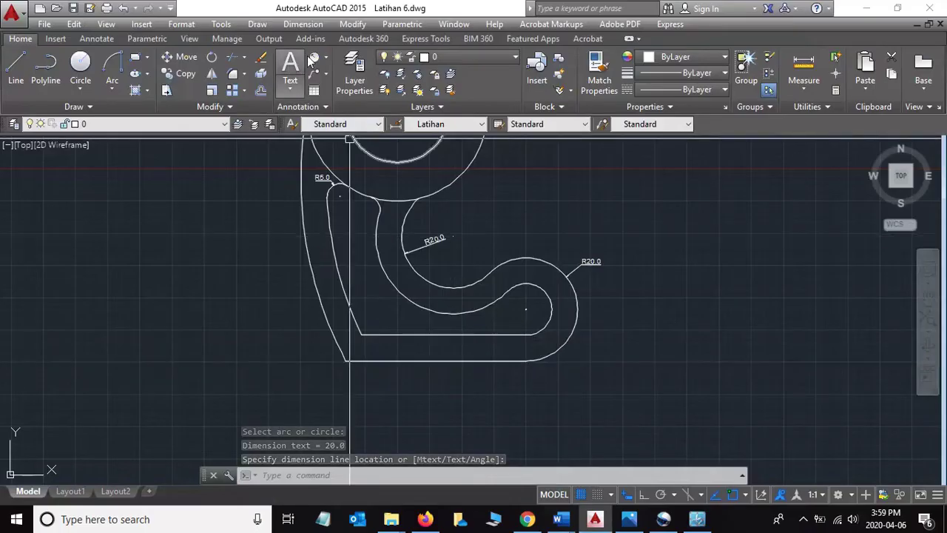
key("Return")
left_click(326, 282)
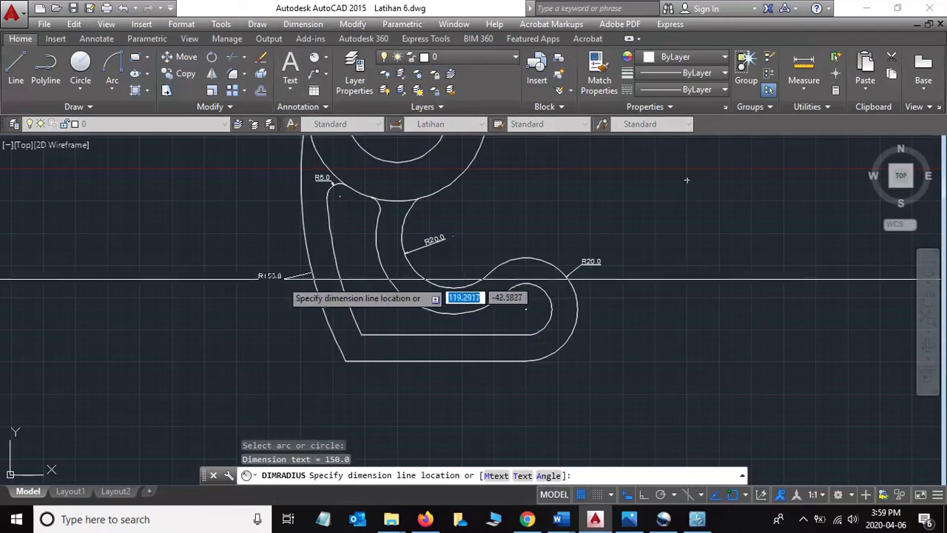
left_click(267, 279)
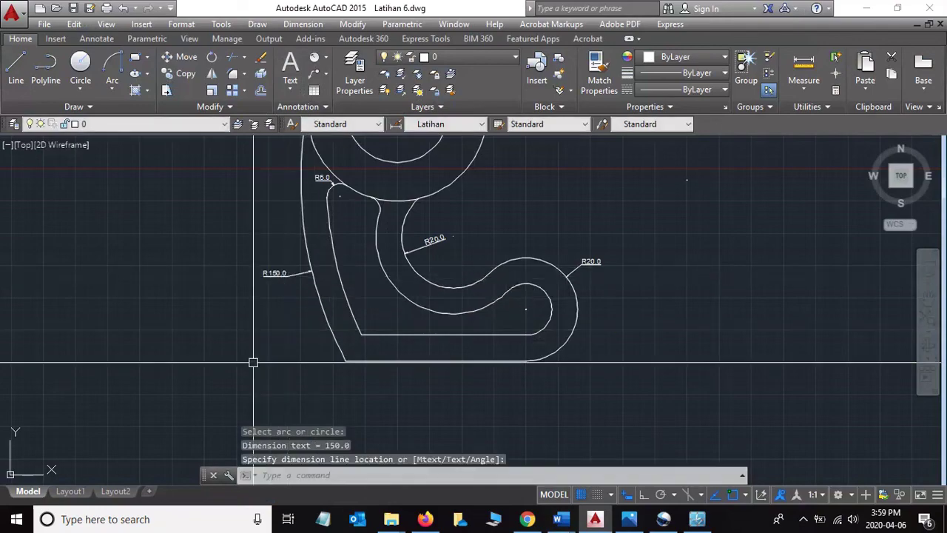
key("alt+Tab")
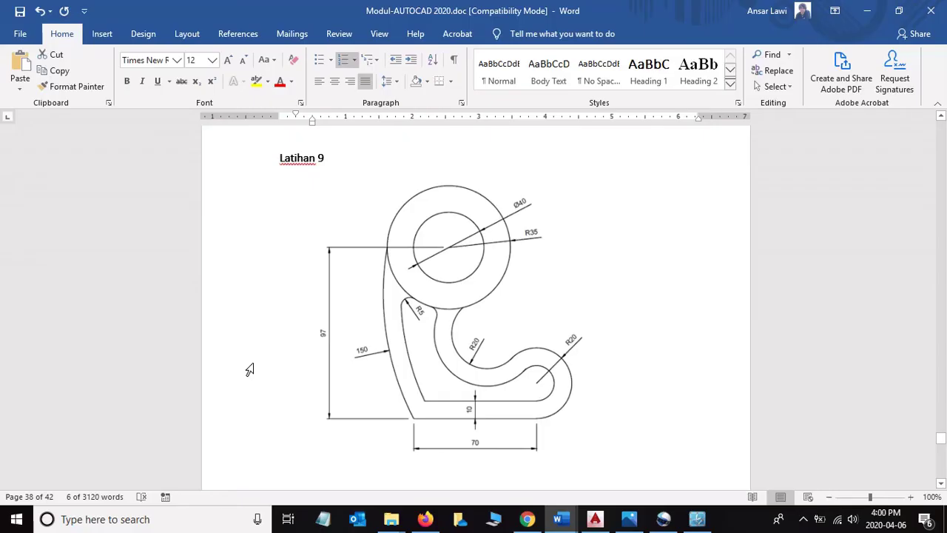
key("alt+Tab")
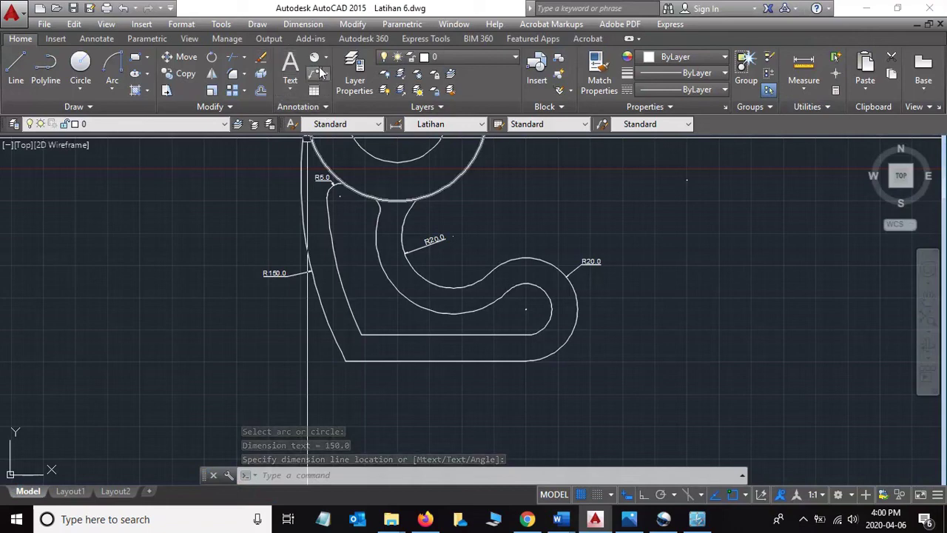
- Add a 10.0 linear dimension for the base thickness beside the part
left_click(326, 57)
left_click(337, 79)
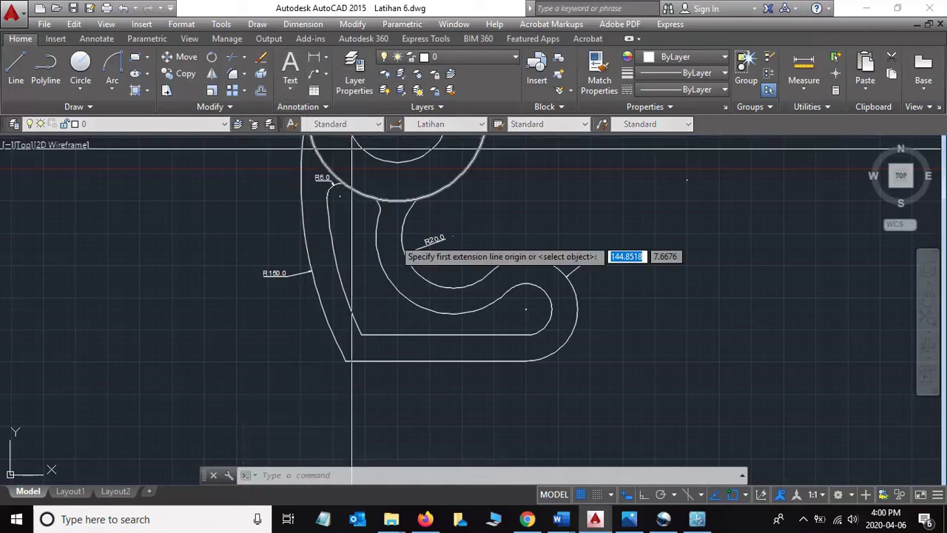
left_click(361, 335)
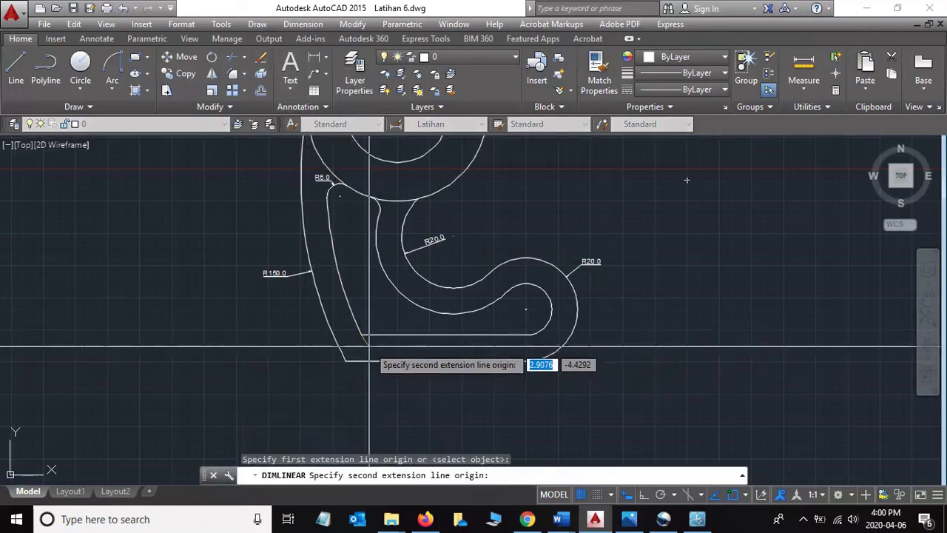
left_click(345, 360)
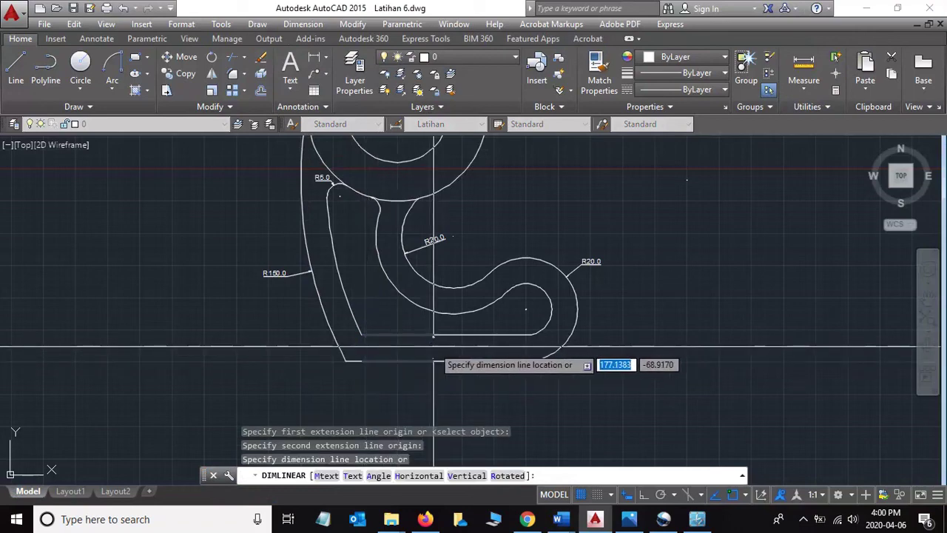
left_click(433, 348)
scroll(440, 363, "up", 4)
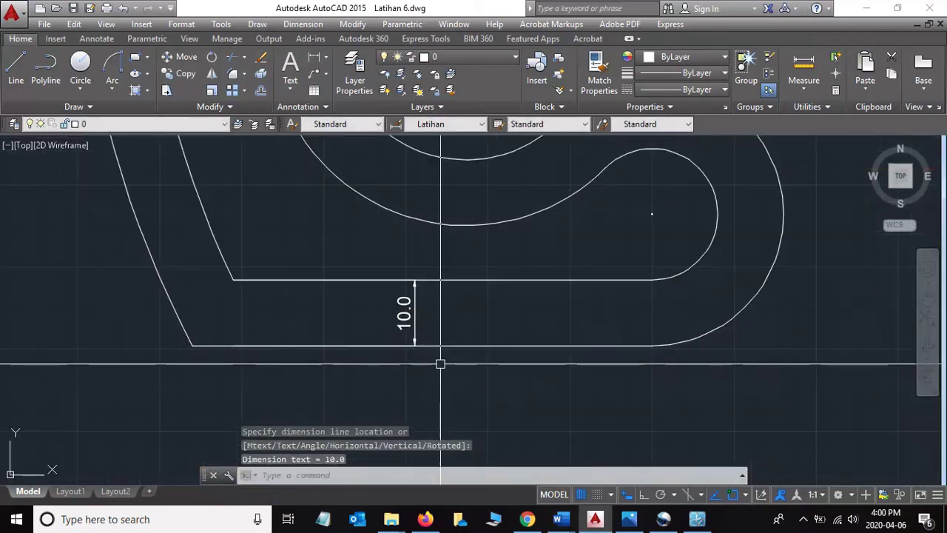
scroll(439, 363, "down", 2)
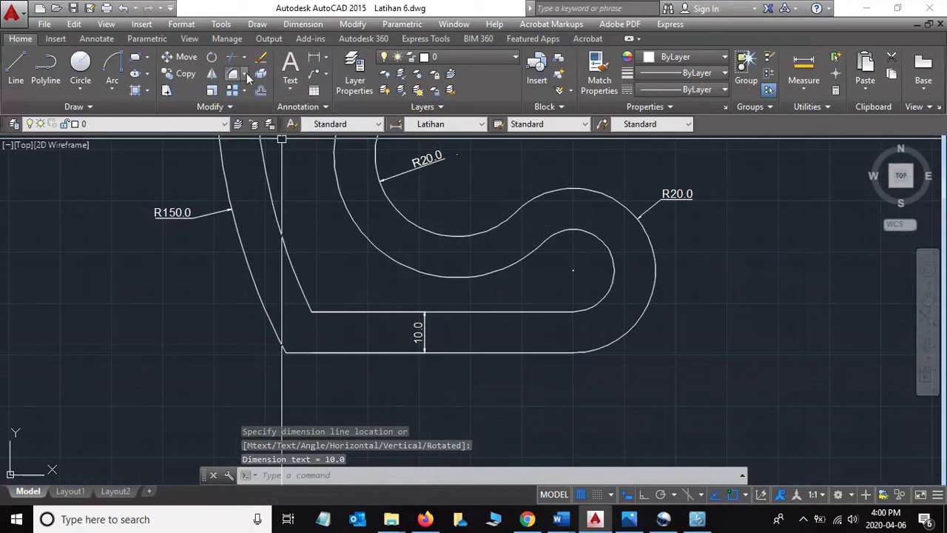
- Try a linear dimension along the bottom edge and cancel the mistaken 72.4 result
key("space")
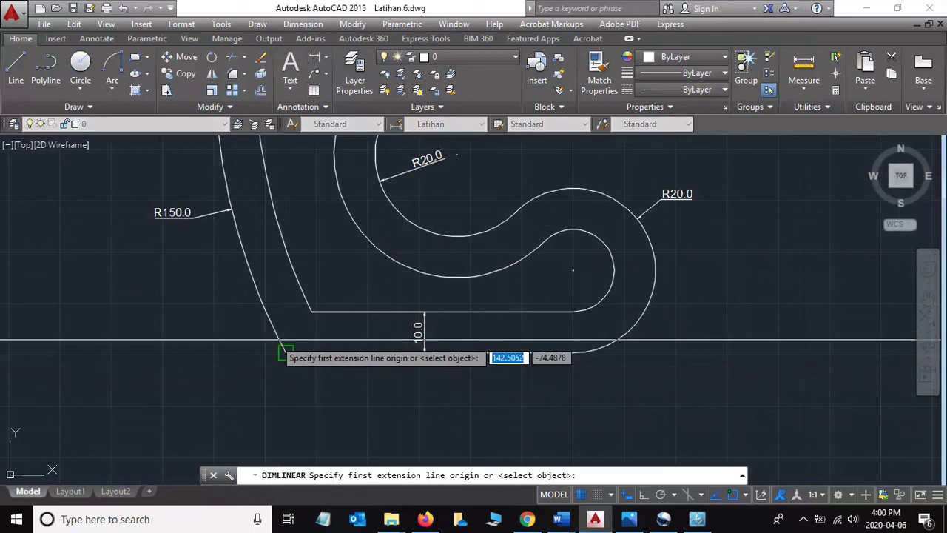
left_click(285, 353)
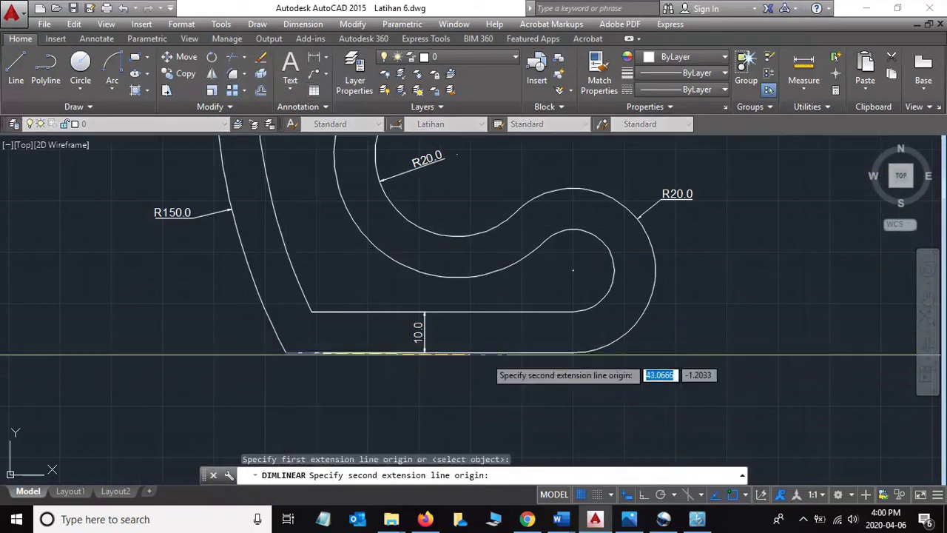
left_click(583, 354)
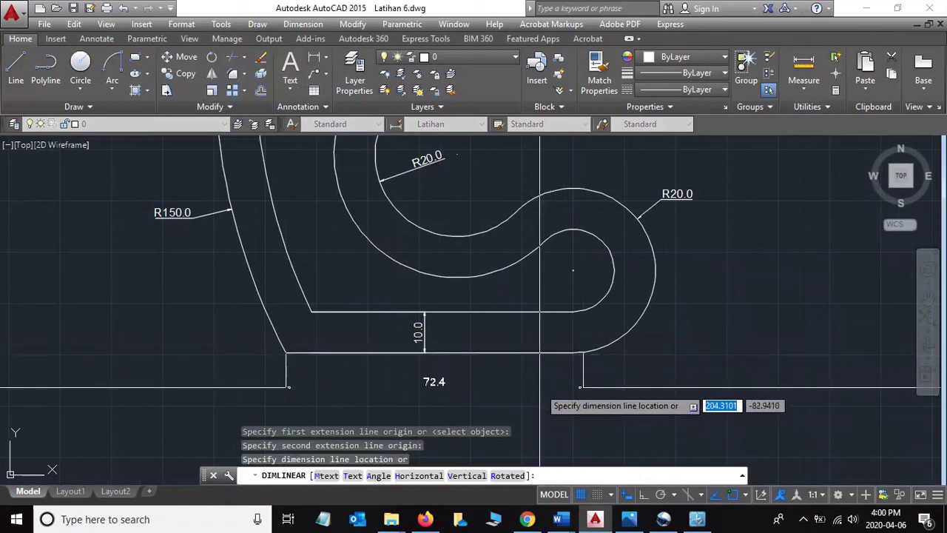
key("Escape")
scroll(585, 370, "up", 4)
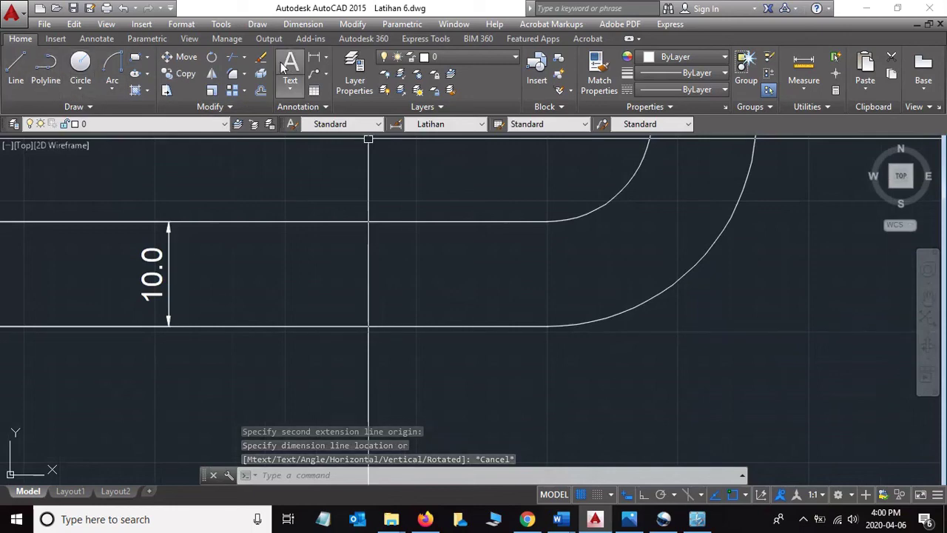
- Dimension the bottom straight edge as 70.0, placed below the part
left_click(314, 57)
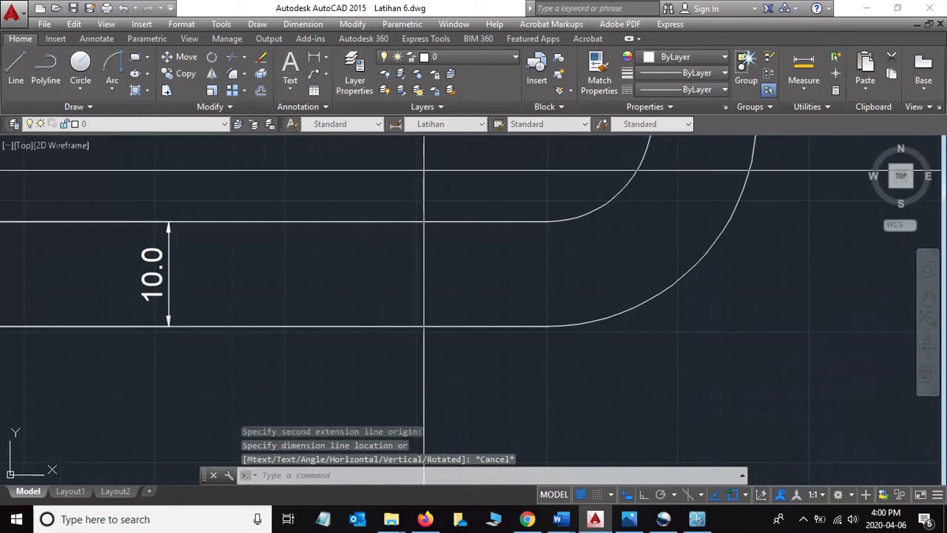
left_click(547, 326)
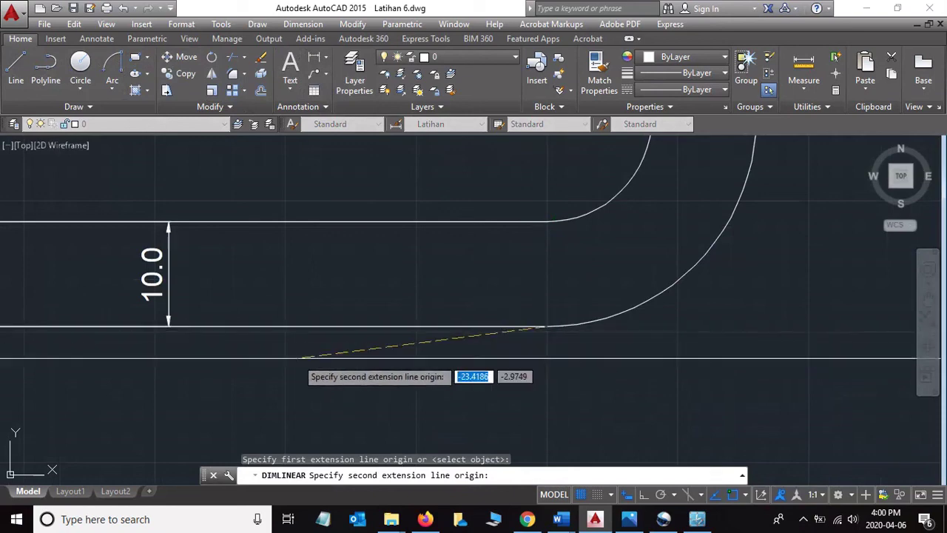
scroll(298, 358, "down", 2)
middle_click_drag(111, 361, 282, 361)
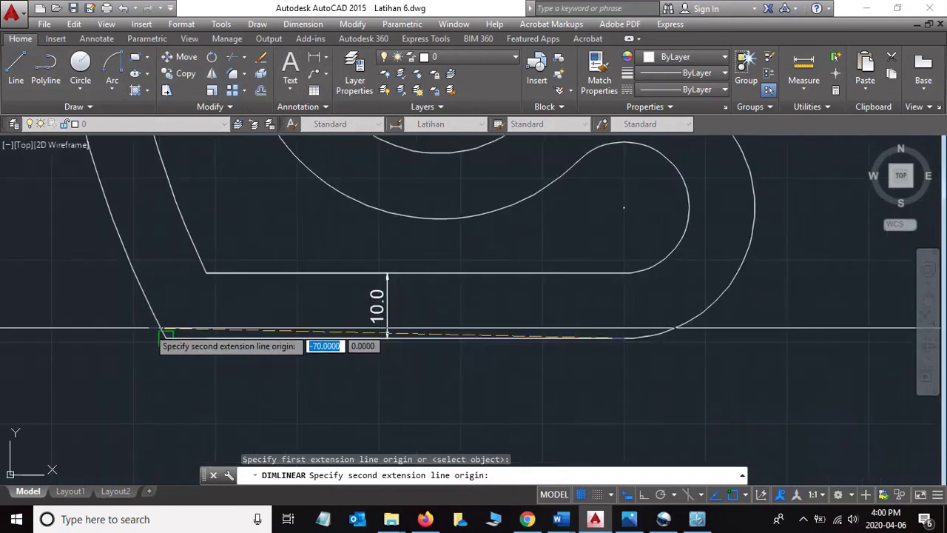
left_click(166, 338)
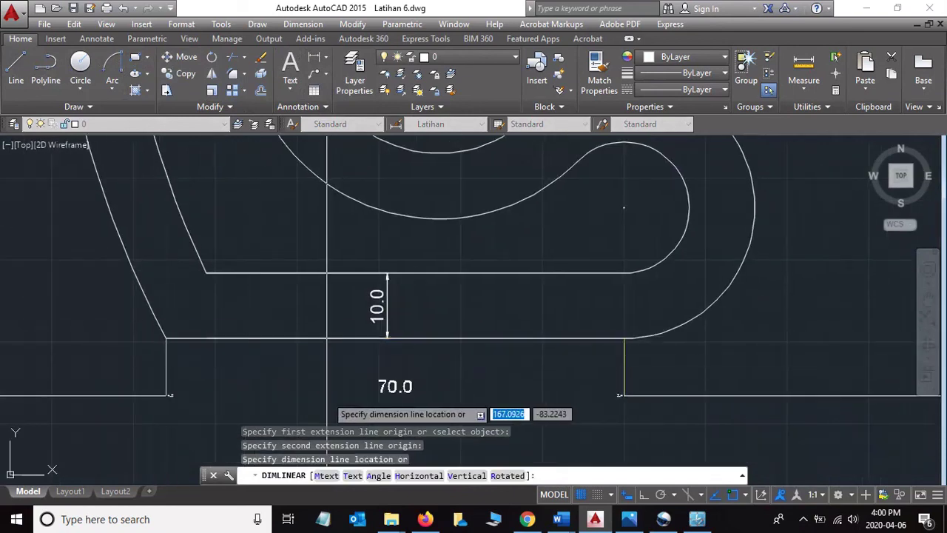
left_click(330, 395)
scroll(500, 365, "down", 3)
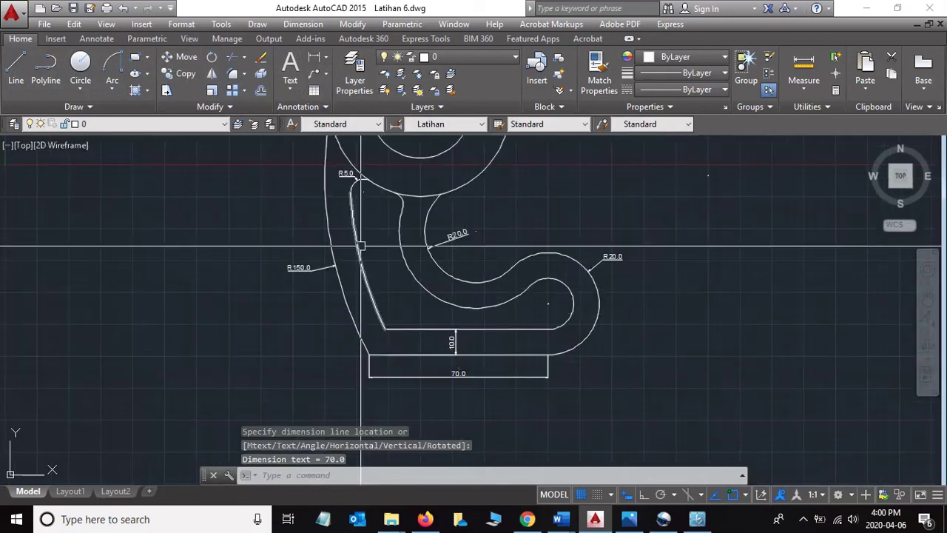
scroll(359, 232, "down", 2)
mouse_move(366, 222)
middle_mouse_down()
mouse_move(380, 272)
mouse_move(371, 296)
middle_mouse_up()
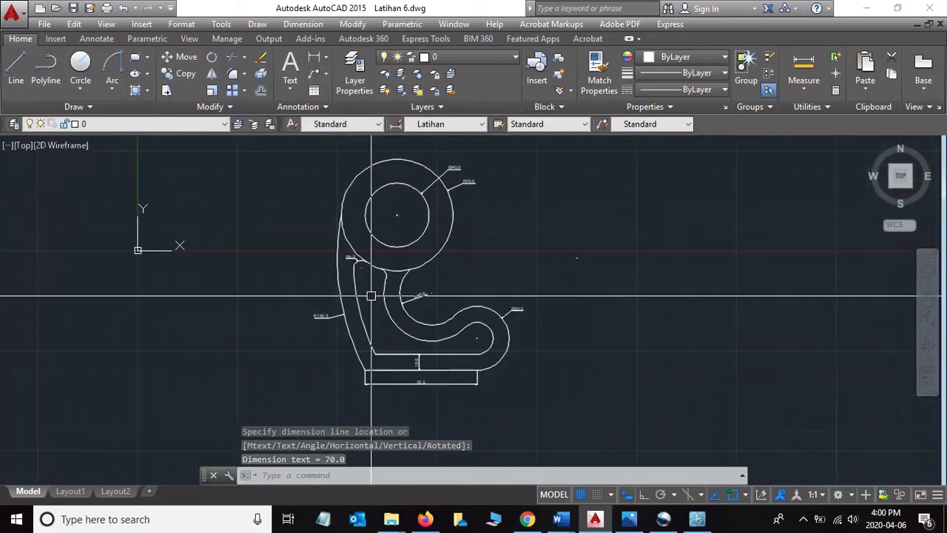
- Place a vertical dimension from the top circle's centre to the bottom-left corner, giving 96.9
key("alt+Tab")
key("alt+Tab")
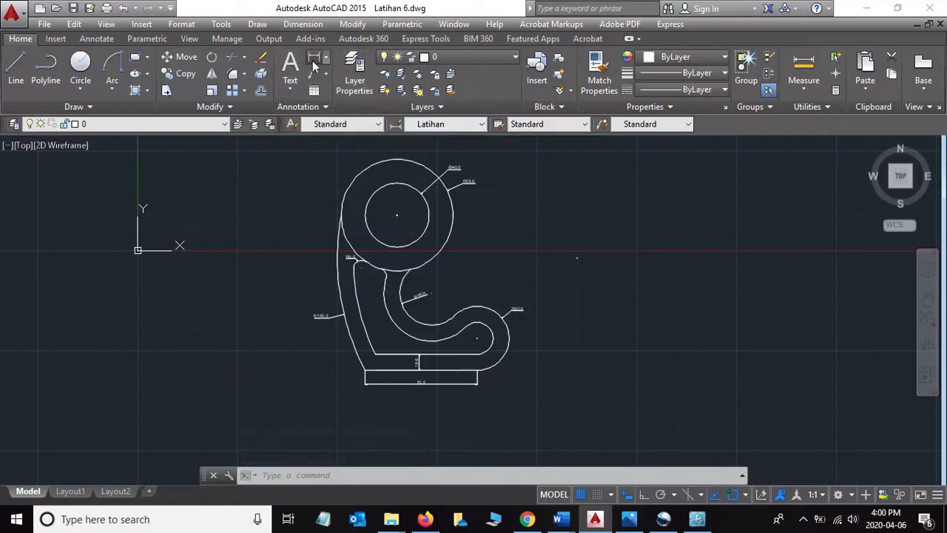
left_click(314, 58)
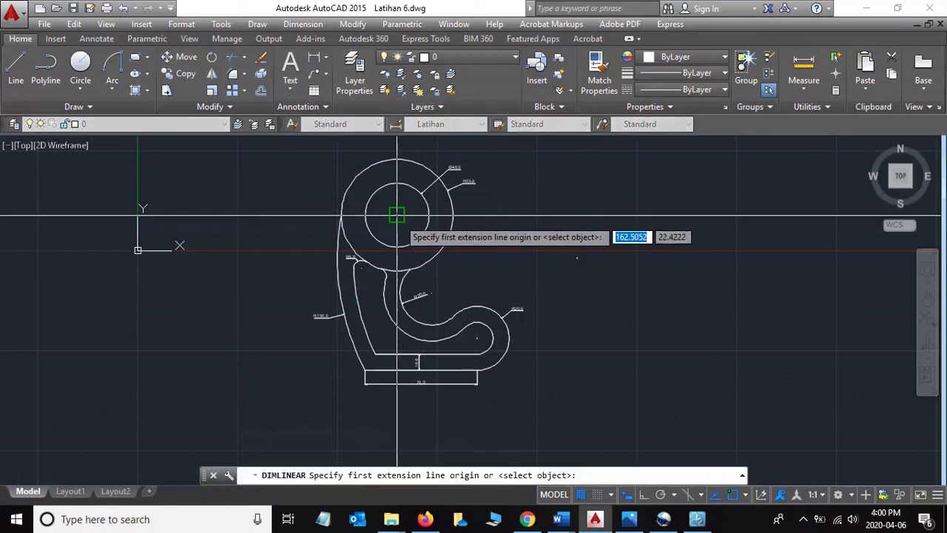
left_click(397, 214)
left_click(365, 370)
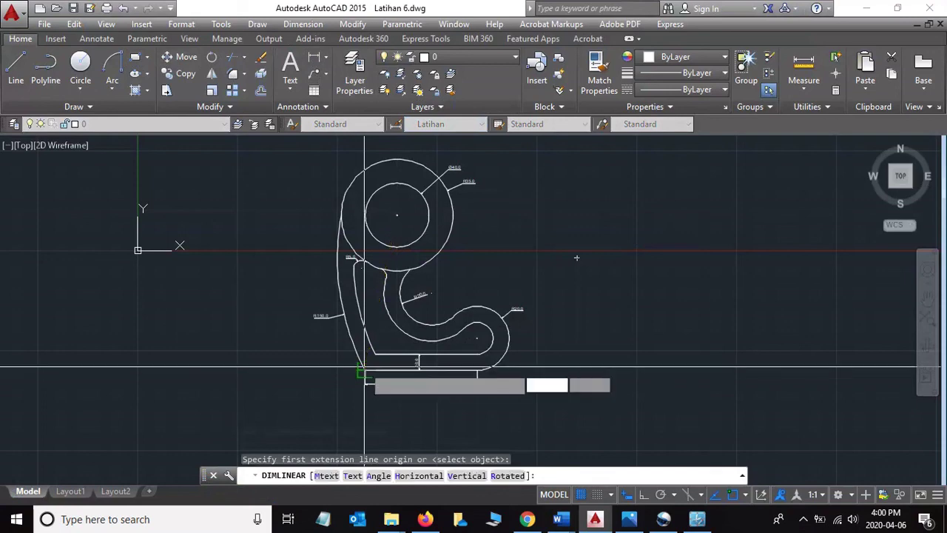
left_click(282, 294)
scroll(295, 302, "up", 3)
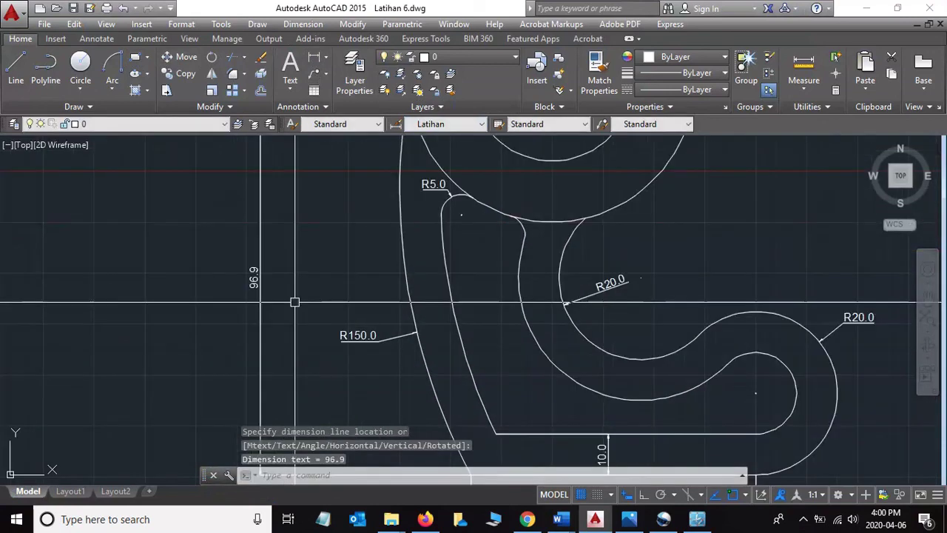
scroll(295, 301, "down", 3)
scroll(427, 248, "up", 2)
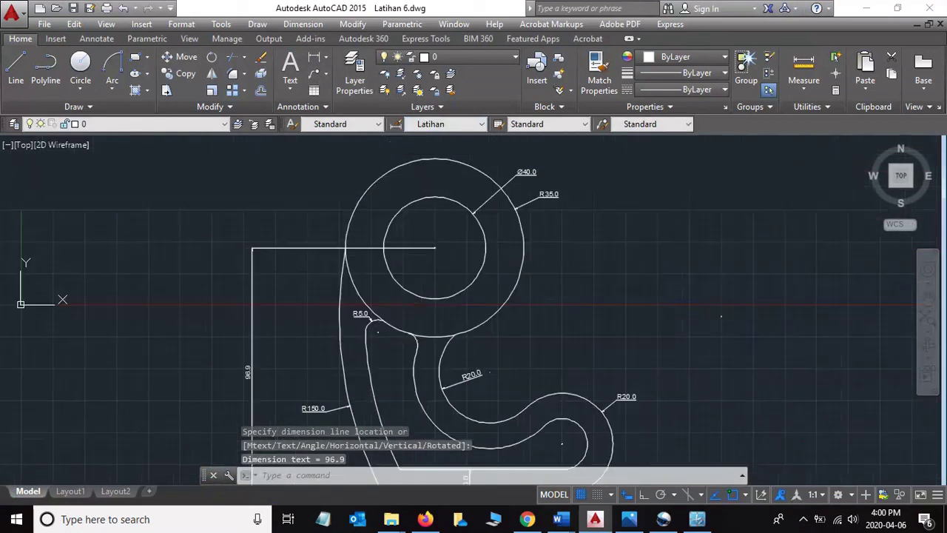
scroll(431, 251, "up", 3)
scroll(432, 253, "up", 3)
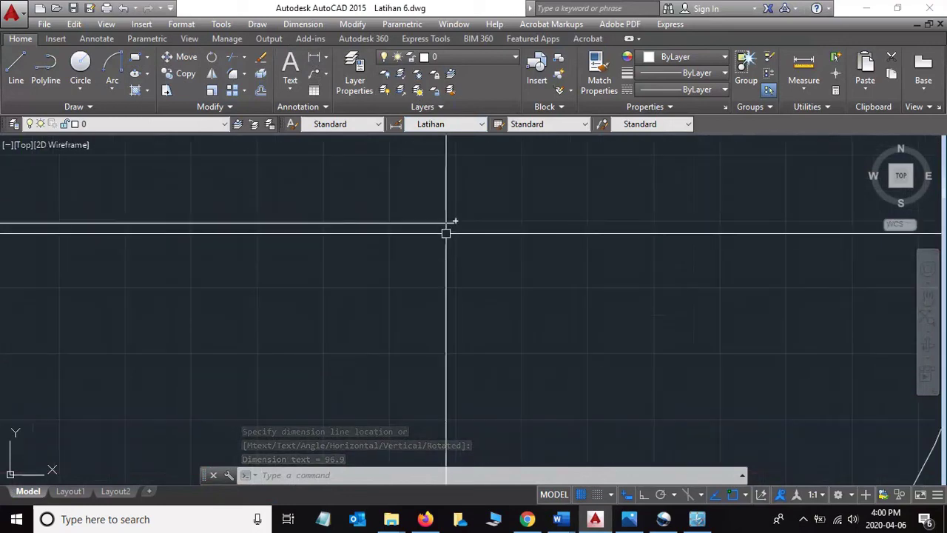
scroll(435, 256, "down", 2)
scroll(435, 257, "down", 3)
- Select and delete the incorrect 96.9 dimension
left_click(253, 313)
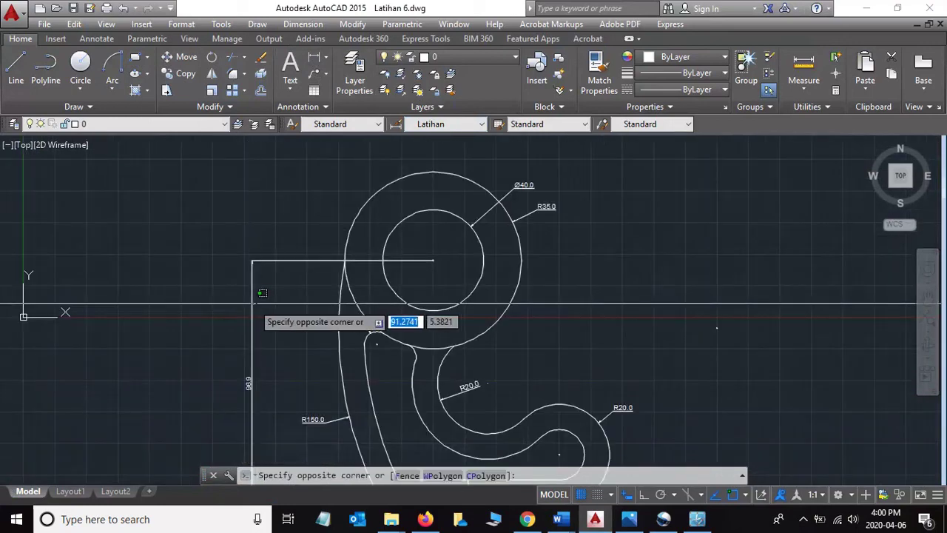
left_click(250, 305)
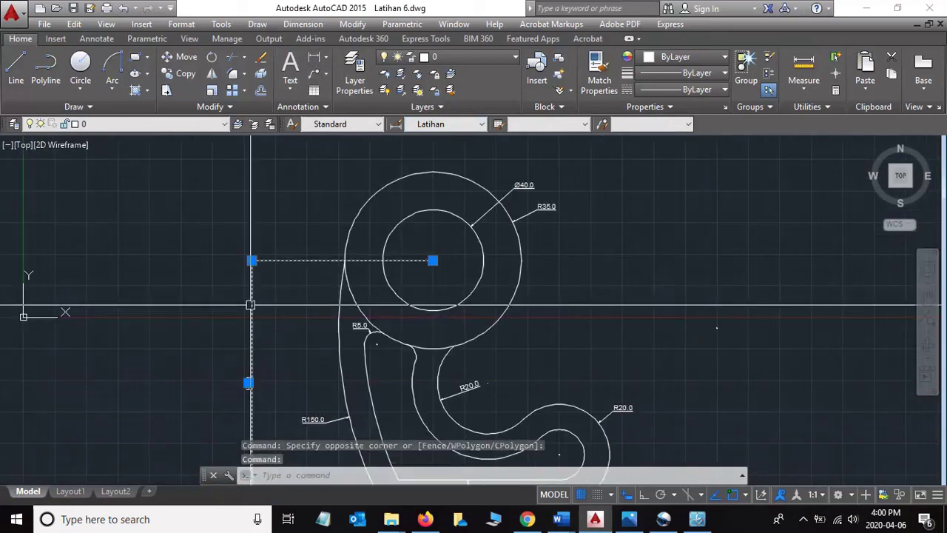
key("Delete")
- Redo the circle-centre-to-bottom-corner dimension as 97.0, placed left of the bracket
left_click(314, 56)
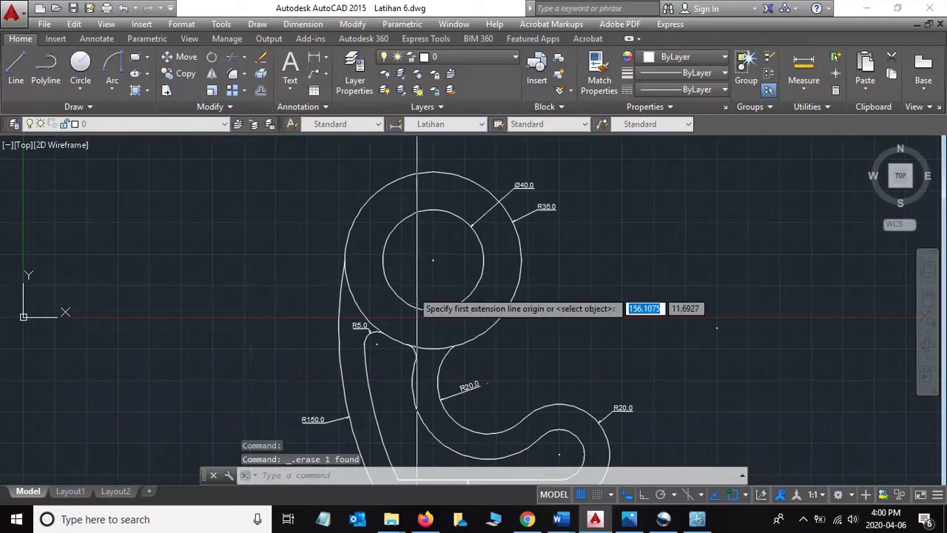
scroll(387, 279, "up", 5)
scroll(493, 247, "up", 3)
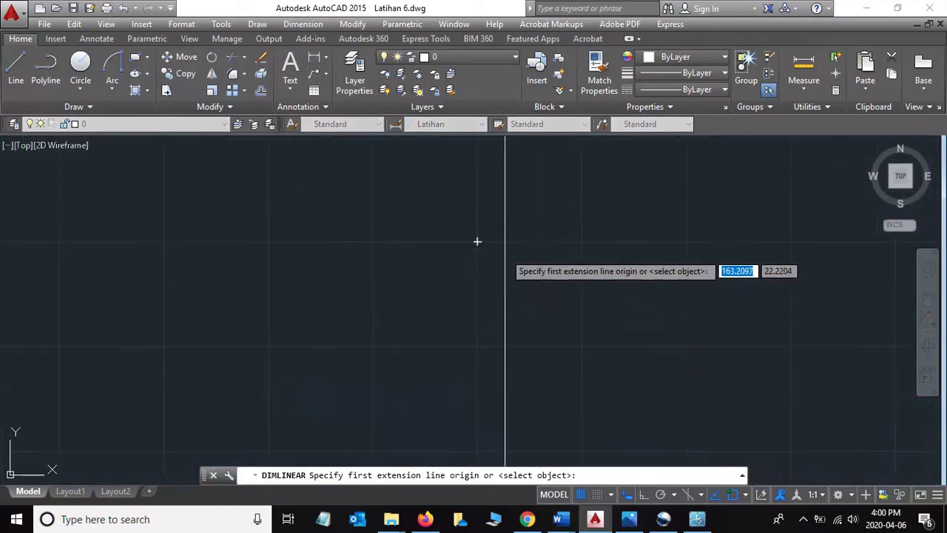
scroll(477, 241, "down", 2)
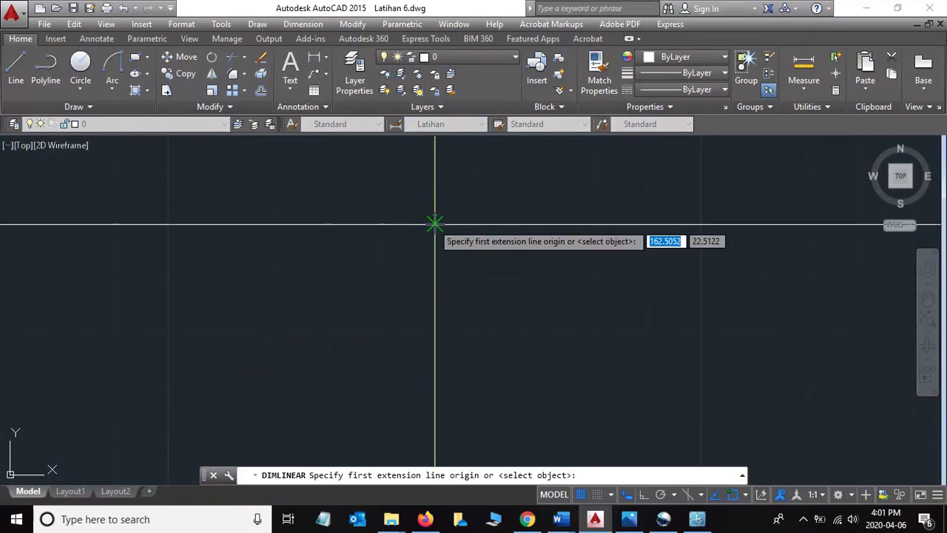
left_click(435, 223)
scroll(425, 353, "down", 5)
scroll(434, 376, "down", 3)
mouse_move(434, 376)
middle_mouse_down()
mouse_move(452, 373)
mouse_move(469, 271)
middle_mouse_up()
scroll(433, 348, "up", 4)
middle_click_drag(479, 397, 477, 234)
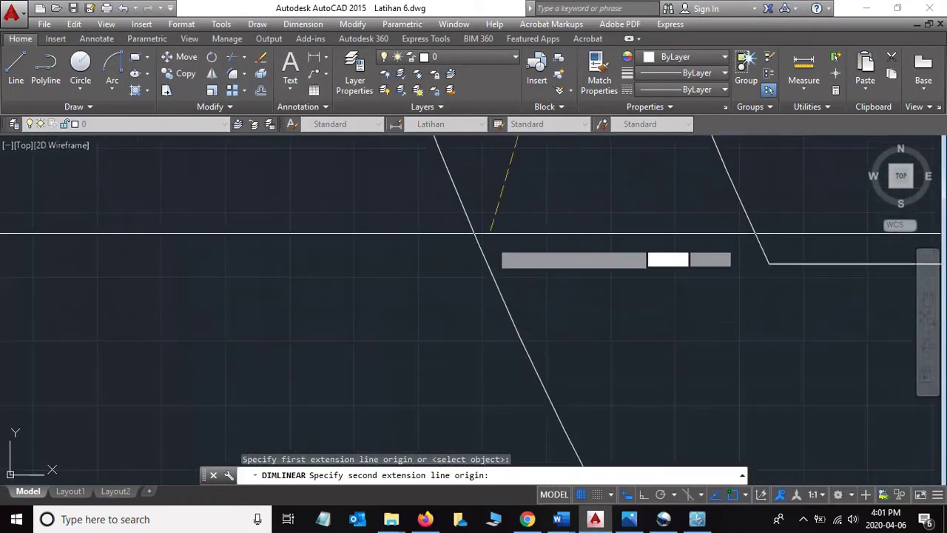
scroll(564, 348, "down", 1)
scroll(583, 338, "up", 2)
scroll(508, 275, "down", 2)
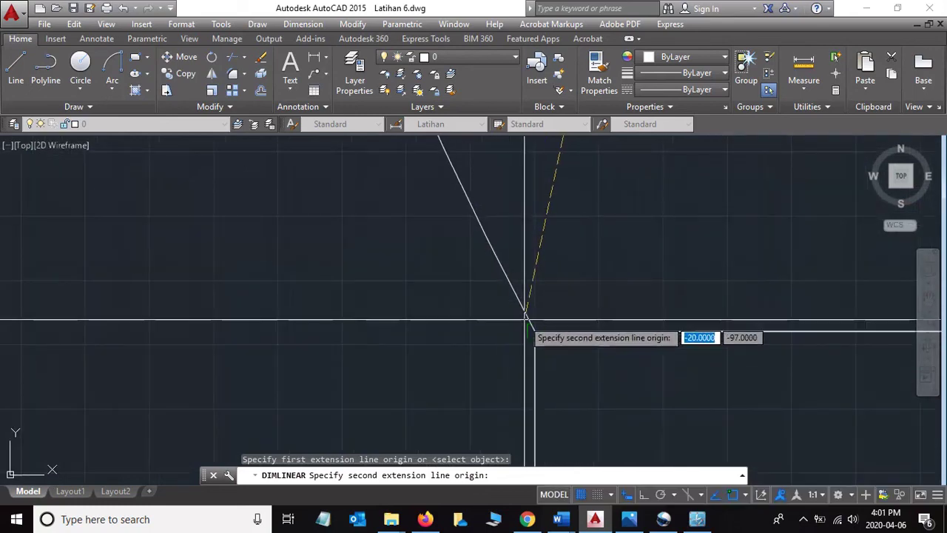
middle_click_drag(525, 320, 550, 402)
left_click(550, 403)
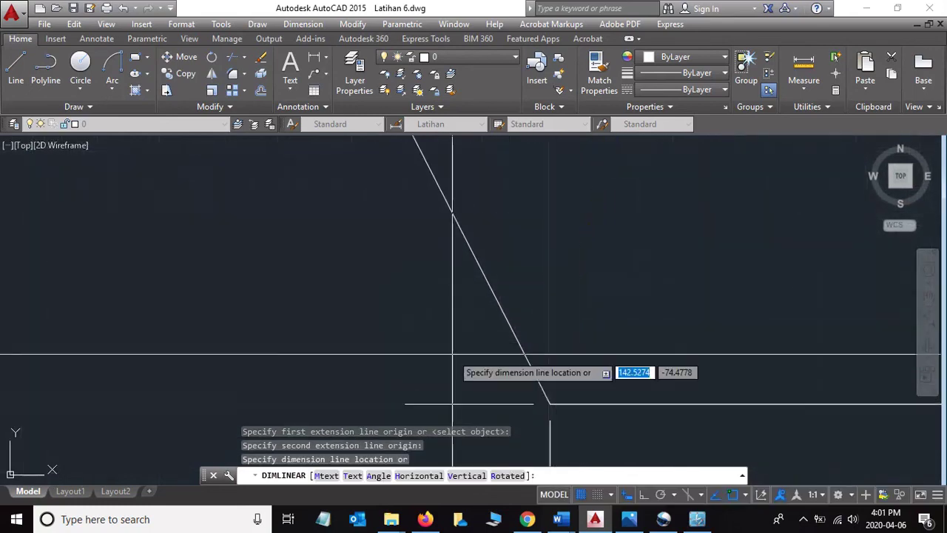
scroll(444, 339, "down", 2)
scroll(407, 310, "down", 2)
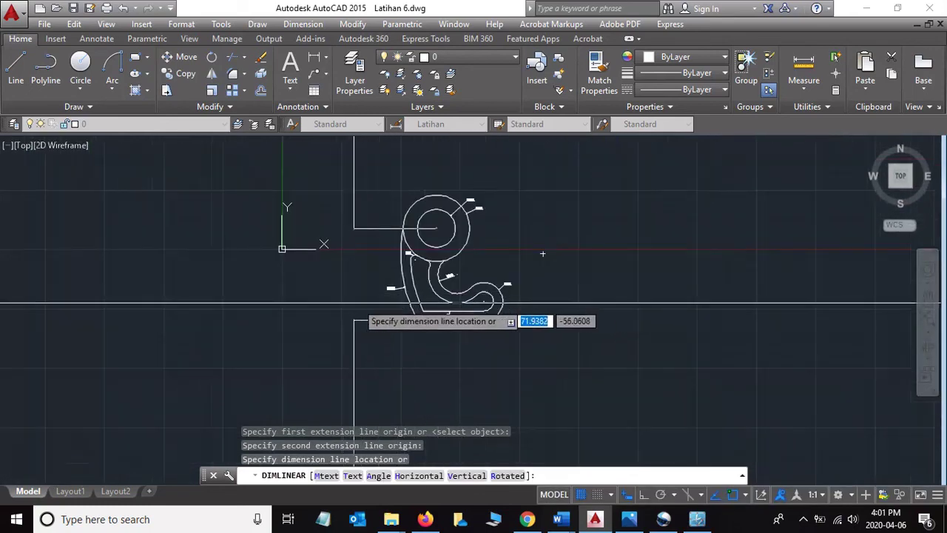
left_click(370, 305)
scroll(363, 300, "up", 5)
scroll(388, 300, "down", 5)
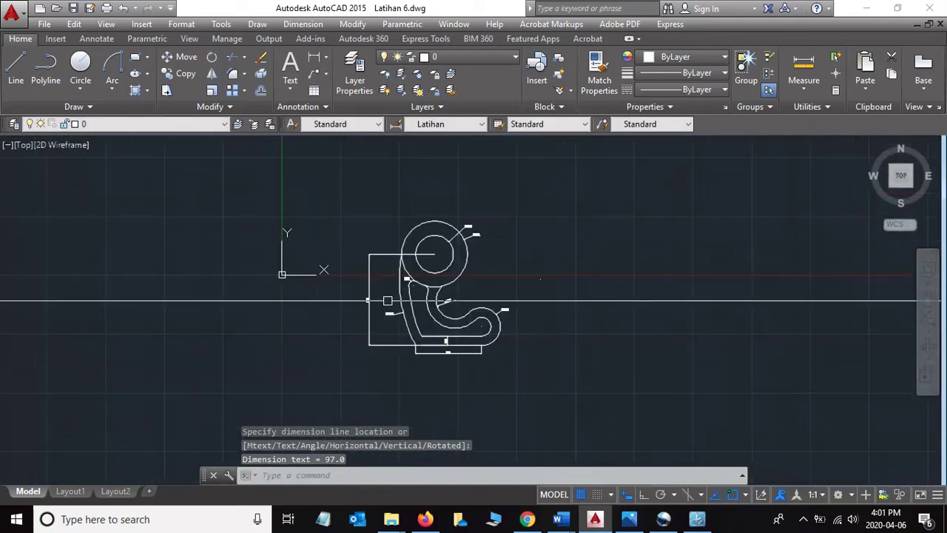
scroll(486, 289, "up", 2)
scroll(459, 286, "up", 4)
scroll(464, 287, "down", 2)
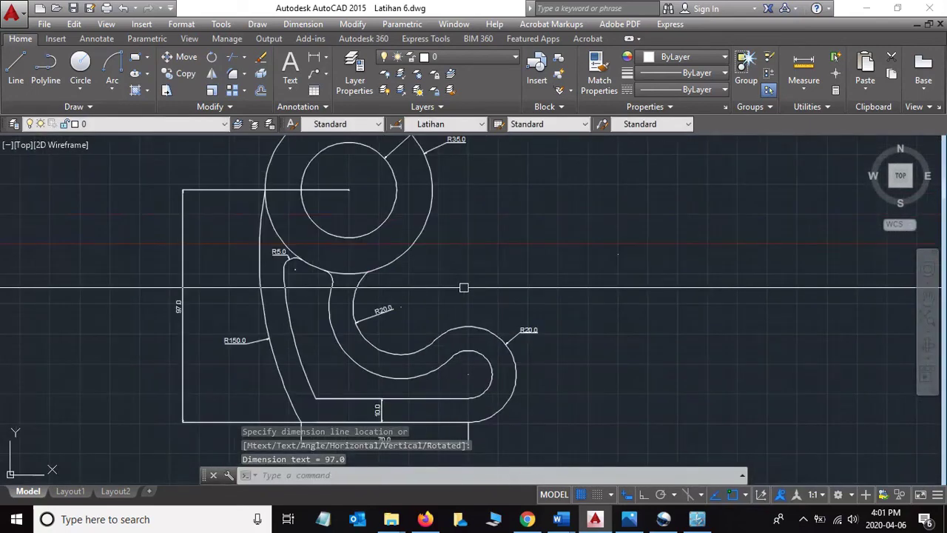
scroll(464, 287, "down", 4)
scroll(555, 296, "up", 2)
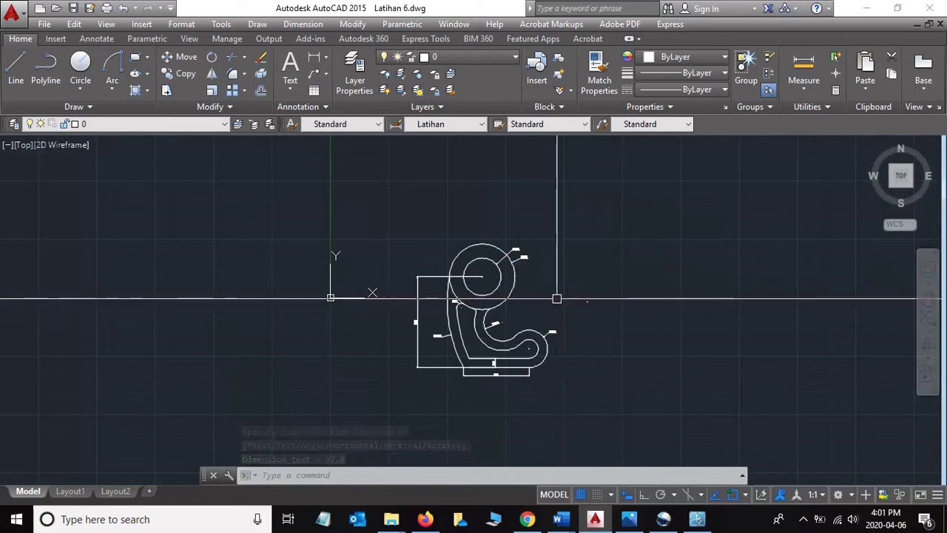
scroll(557, 299, "up", 2)
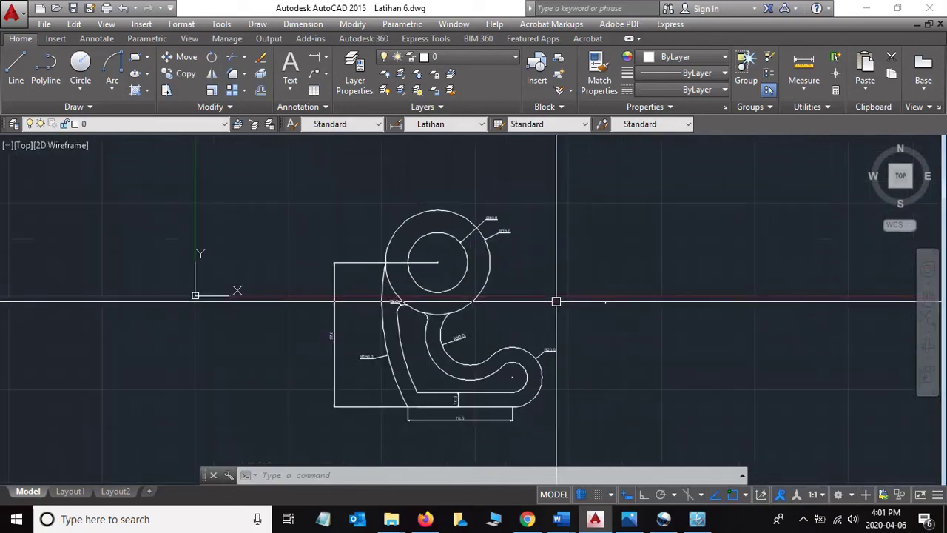